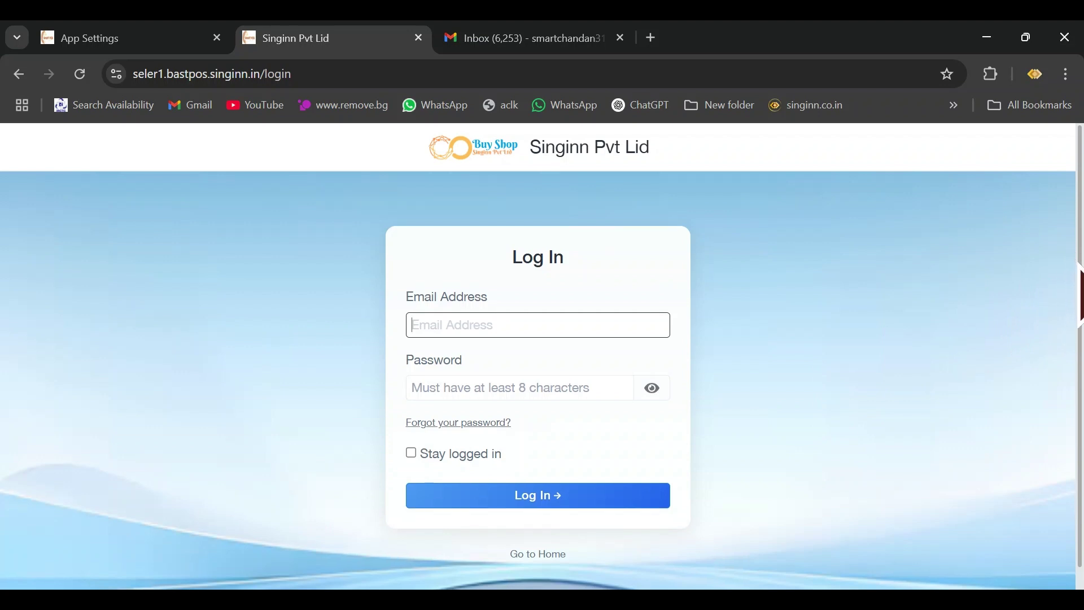
Step: Log in to Singinn CRM with the saved company email and the account password
{"action": "scroll", "coordinate": [1072, 271], "scroll_direction": "down", "scroll_amount": 1}
{"action": "left_click", "coordinate": [592, 304]}
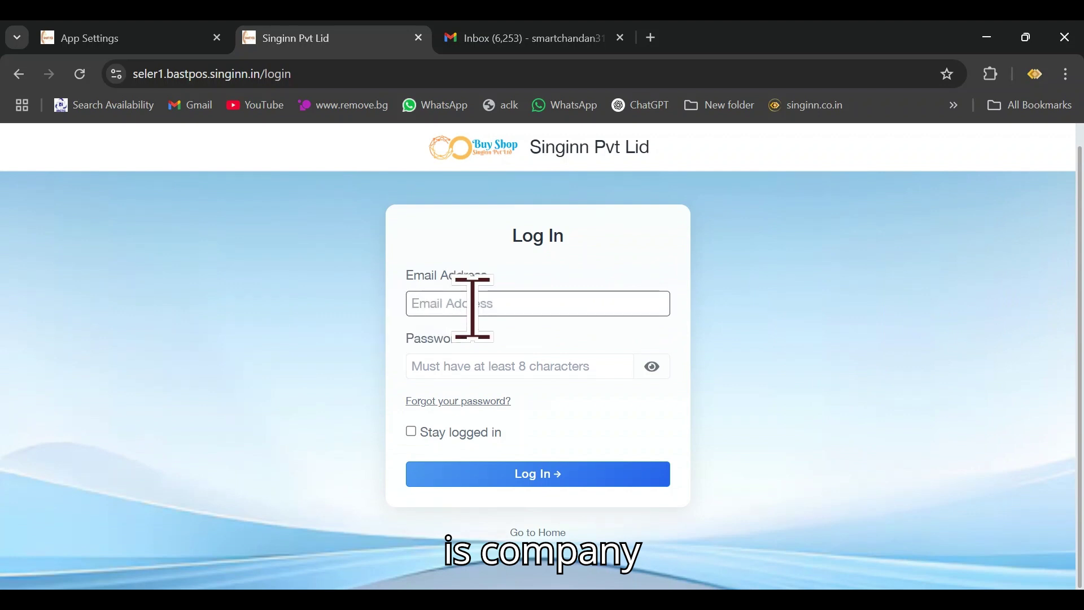
{"action": "left_click", "coordinate": [444, 303]}
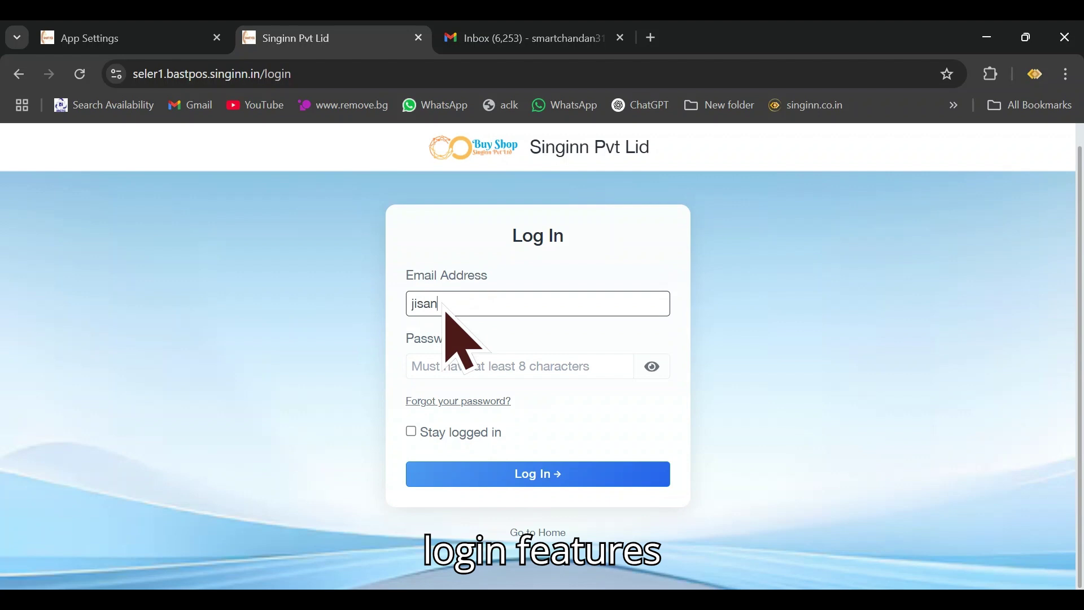
{"action": "left_click", "coordinate": [536, 345]}
{"action": "left_click", "coordinate": [509, 364]}
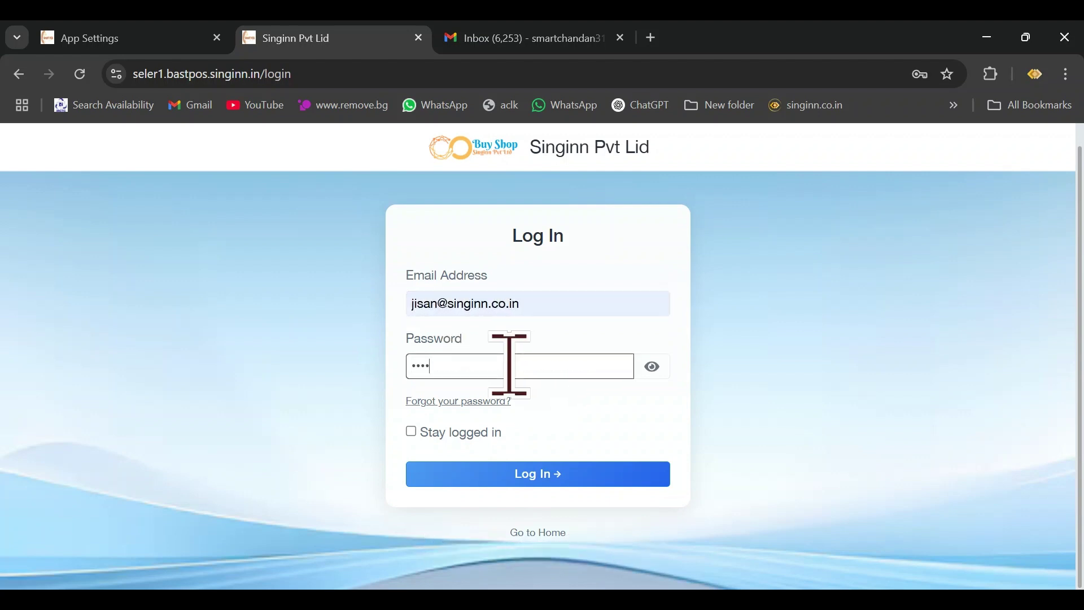
{"action": "left_click", "coordinate": [515, 473]}
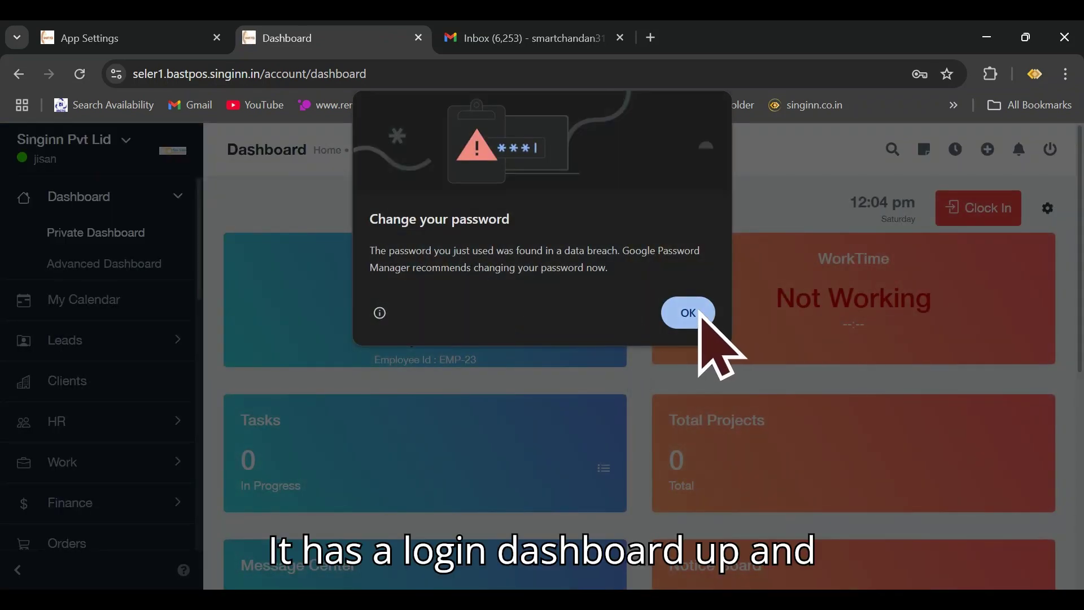
Step: Dismiss Chrome's password prompt and open Dashboard > Advanced Dashboard
{"action": "left_click", "coordinate": [689, 313]}
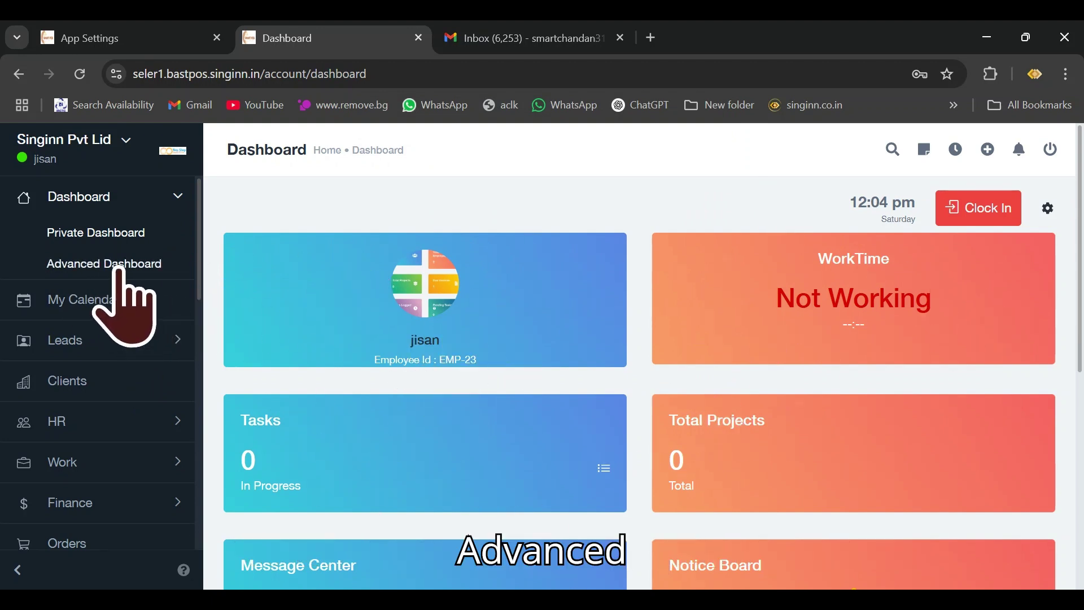
{"action": "left_click", "coordinate": [120, 269]}
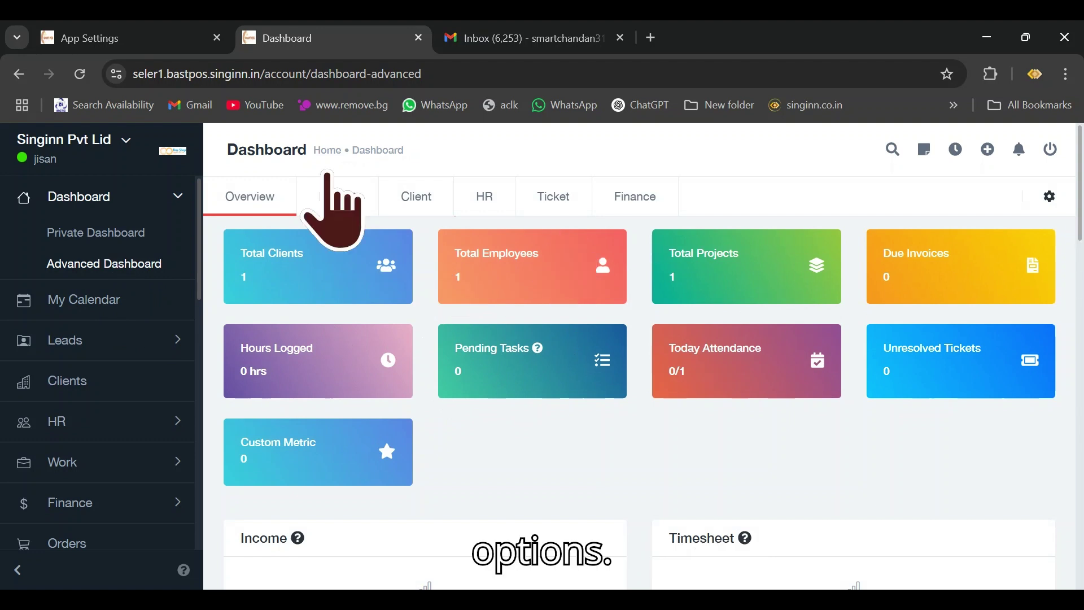
Step: Collapse the Dashboard menu and view the Project and Client dashboards
{"action": "left_click", "coordinate": [173, 199]}
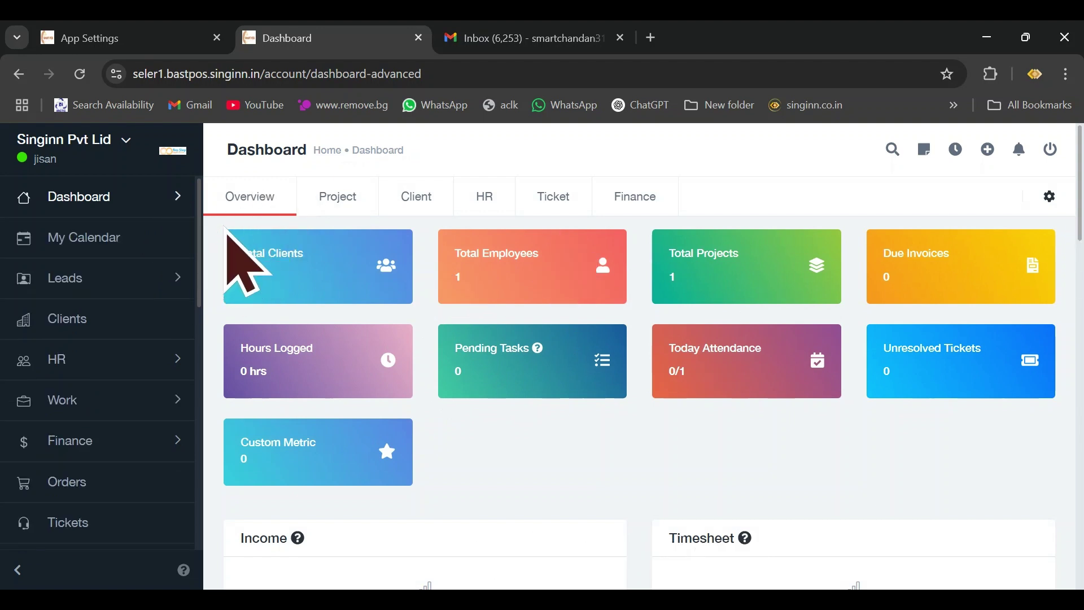
{"action": "left_click", "coordinate": [328, 198]}
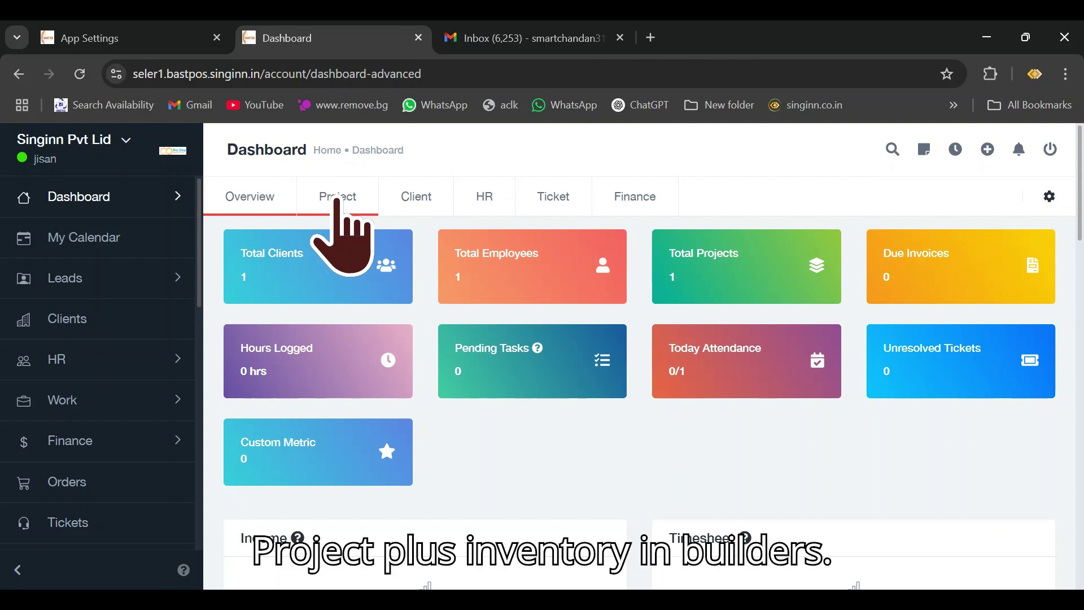
{"action": "left_click", "coordinate": [339, 199]}
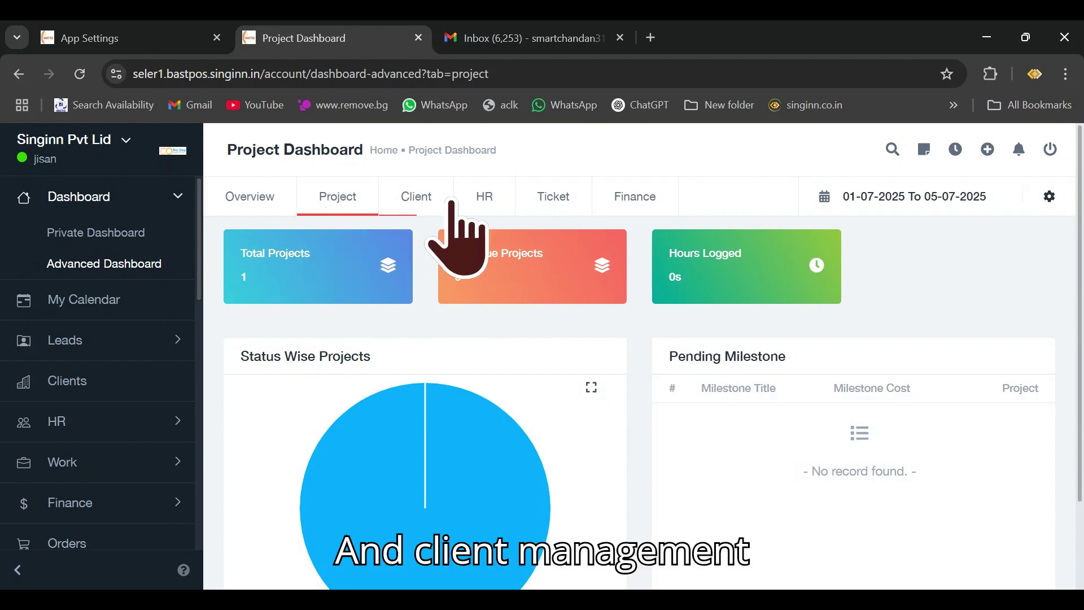
{"action": "left_click", "coordinate": [432, 203]}
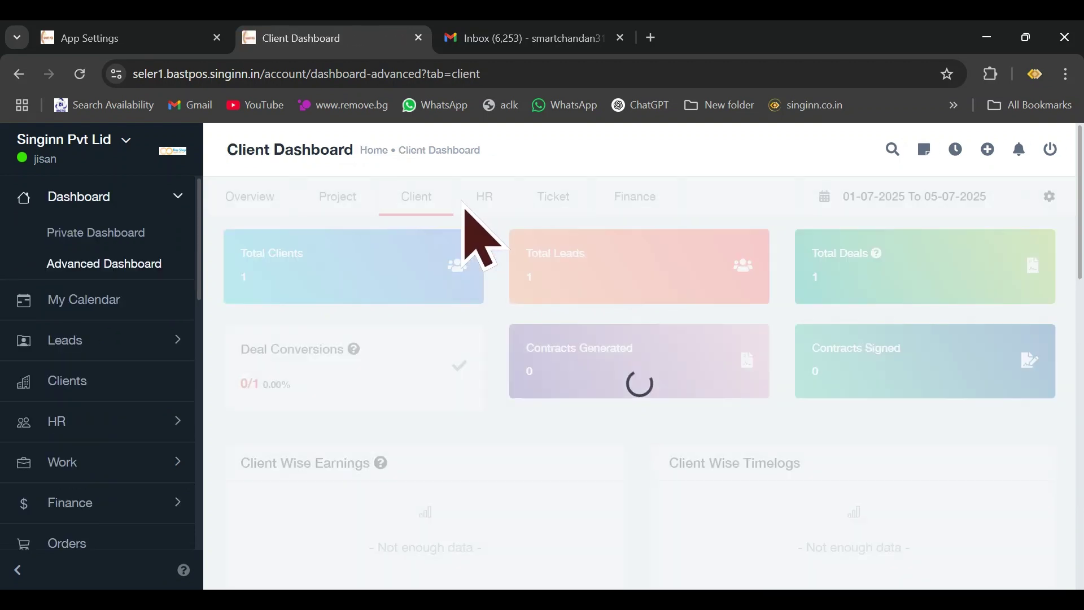
Step: Open the HR Dashboard and scroll through its attendance, department, gender and role charts
{"action": "left_click", "coordinate": [485, 203]}
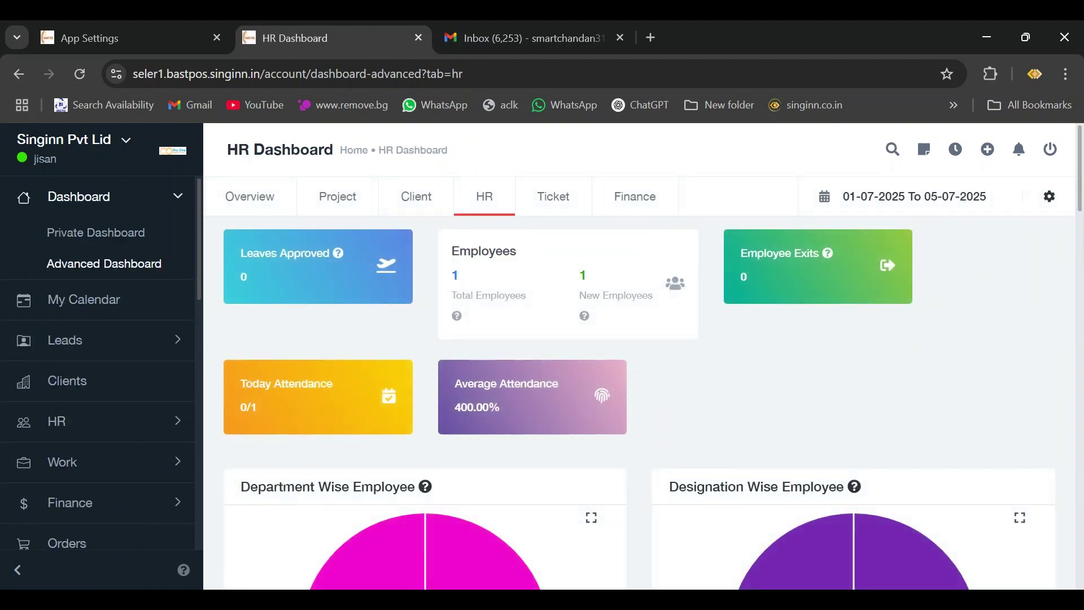
{"action": "scroll", "coordinate": [1075, 169], "scroll_direction": "down", "scroll_amount": 5}
{"action": "scroll", "coordinate": [1073, 175], "scroll_direction": "up", "scroll_amount": 4}
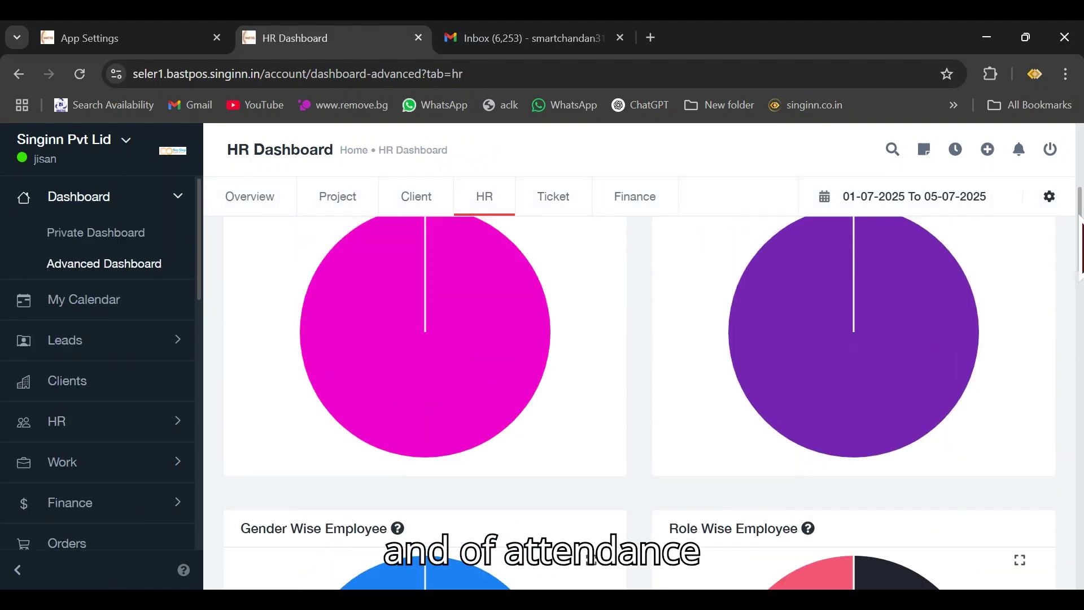
{"action": "scroll", "coordinate": [1073, 178], "scroll_direction": "up", "scroll_amount": 1}
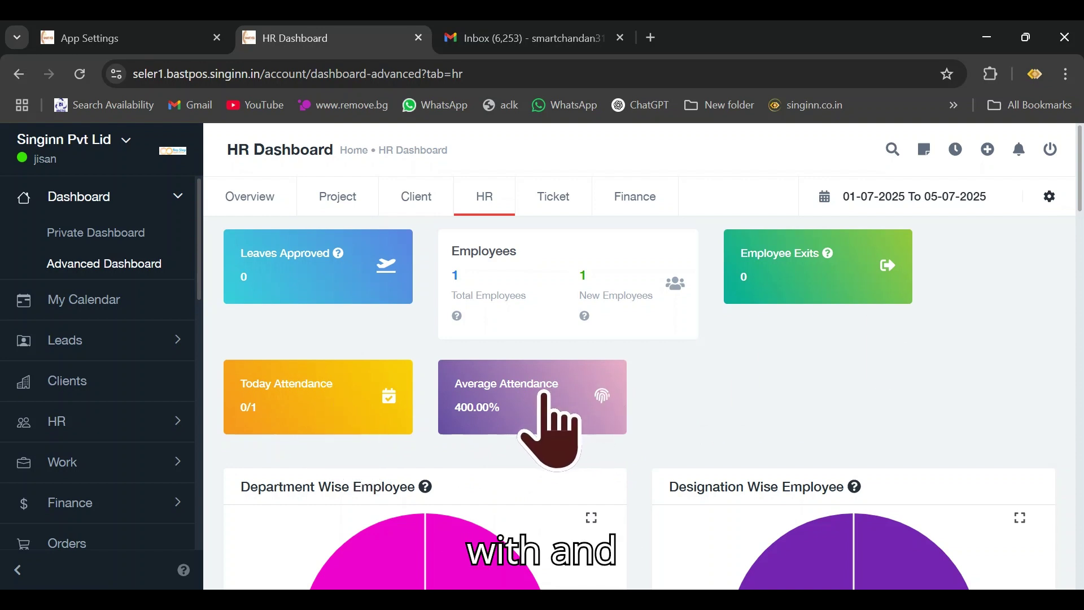
{"action": "scroll", "coordinate": [644, 400], "scroll_direction": "down", "scroll_amount": 5}
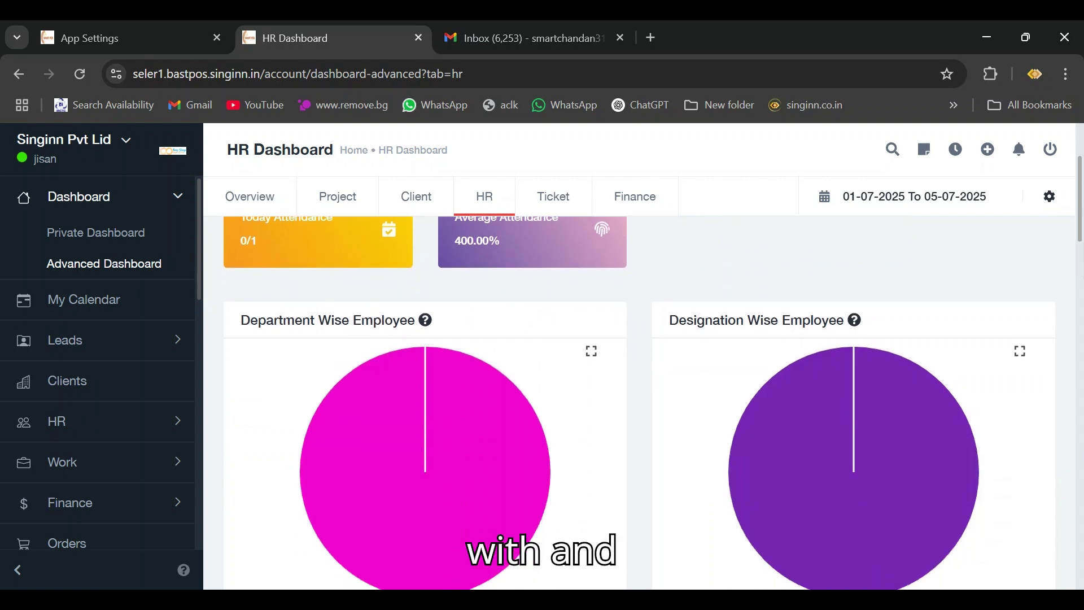
{"action": "scroll", "coordinate": [639, 402], "scroll_direction": "down", "scroll_amount": 15}
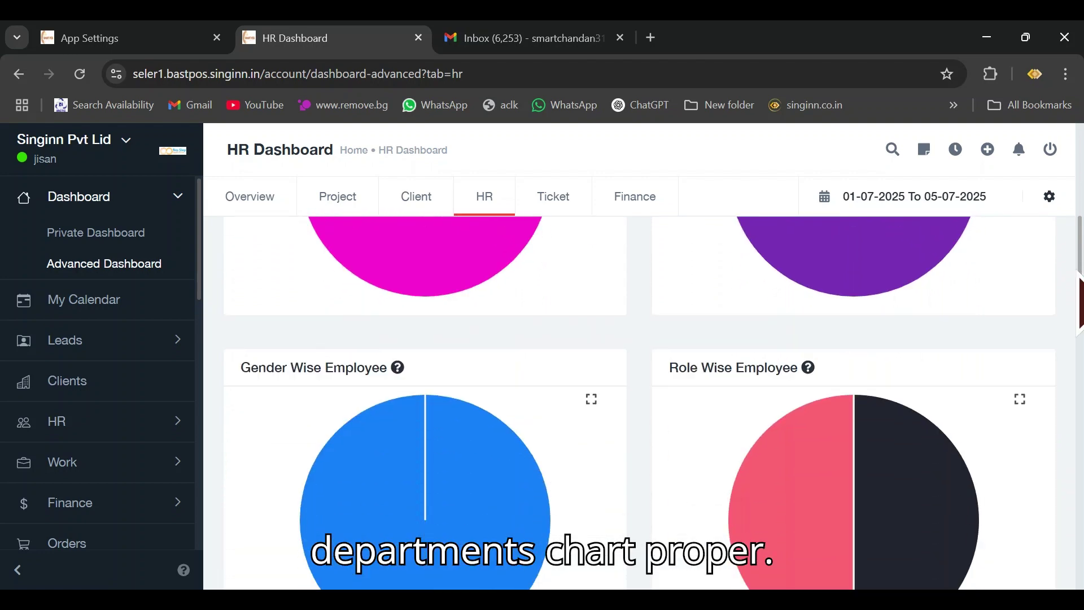
{"action": "left_click_drag", "start_coordinate": [1078, 378], "coordinate": [1067, 40]}
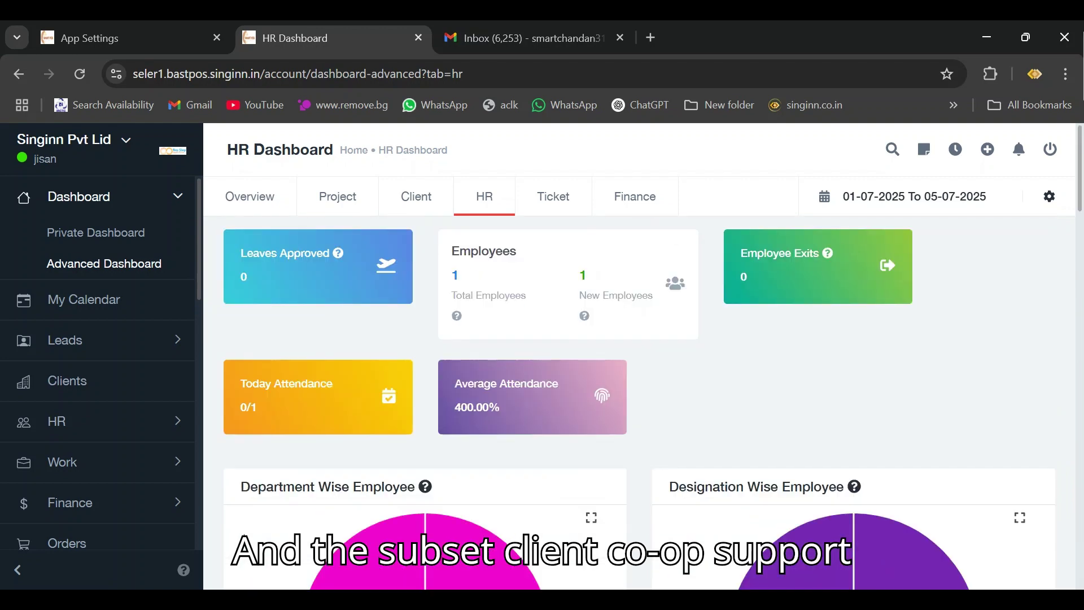
Step: View the Ticket Dashboard, then scroll through the Finance dashboard's invoices, expenses and earnings
{"action": "left_click", "coordinate": [562, 206]}
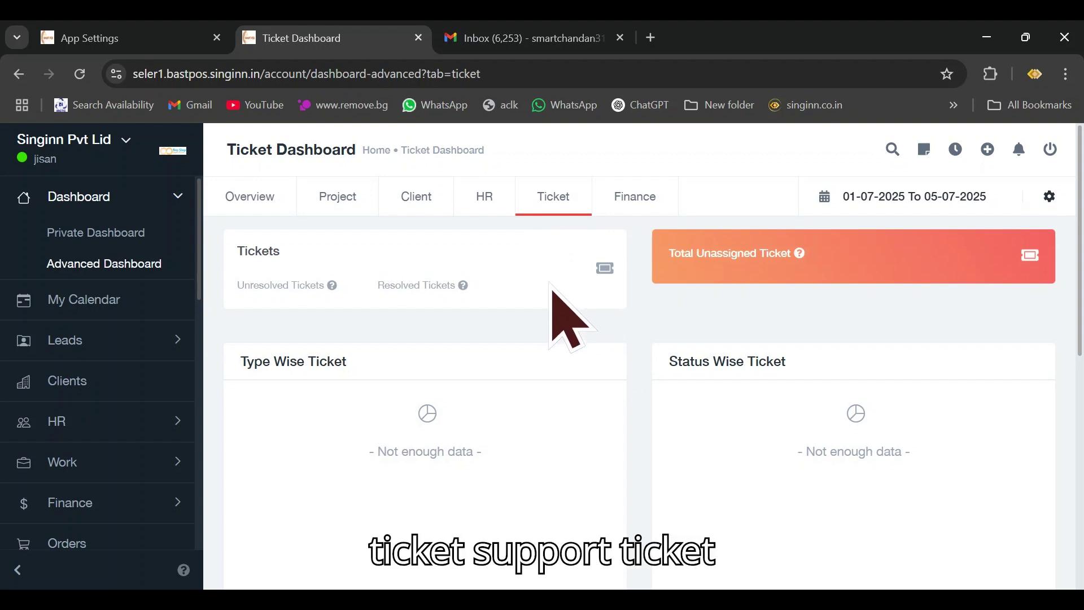
{"action": "left_click", "coordinate": [629, 209]}
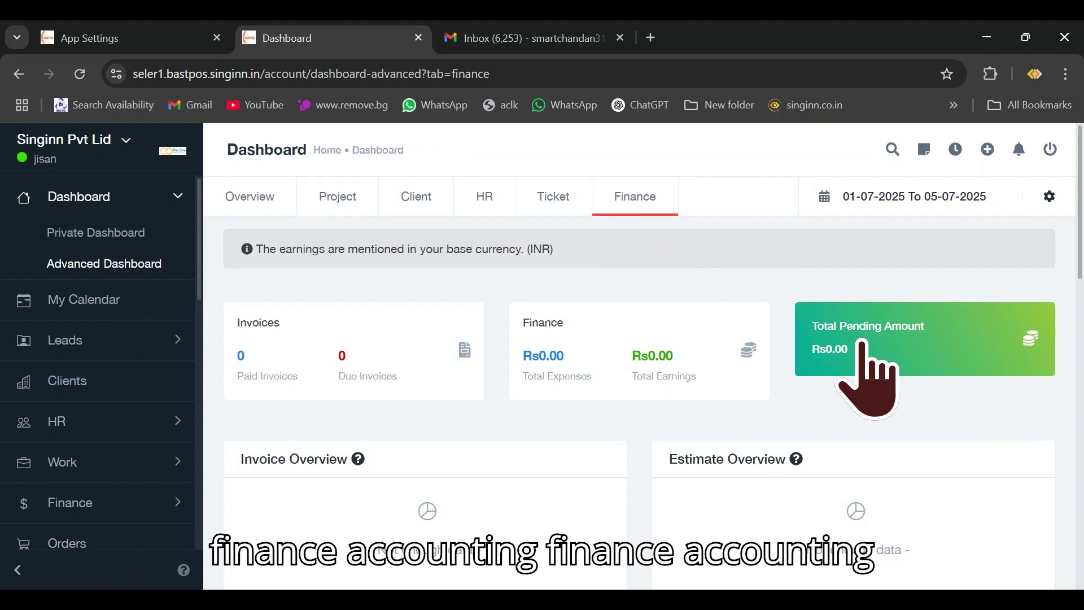
{"action": "scroll", "coordinate": [644, 395], "scroll_direction": "down", "scroll_amount": 1}
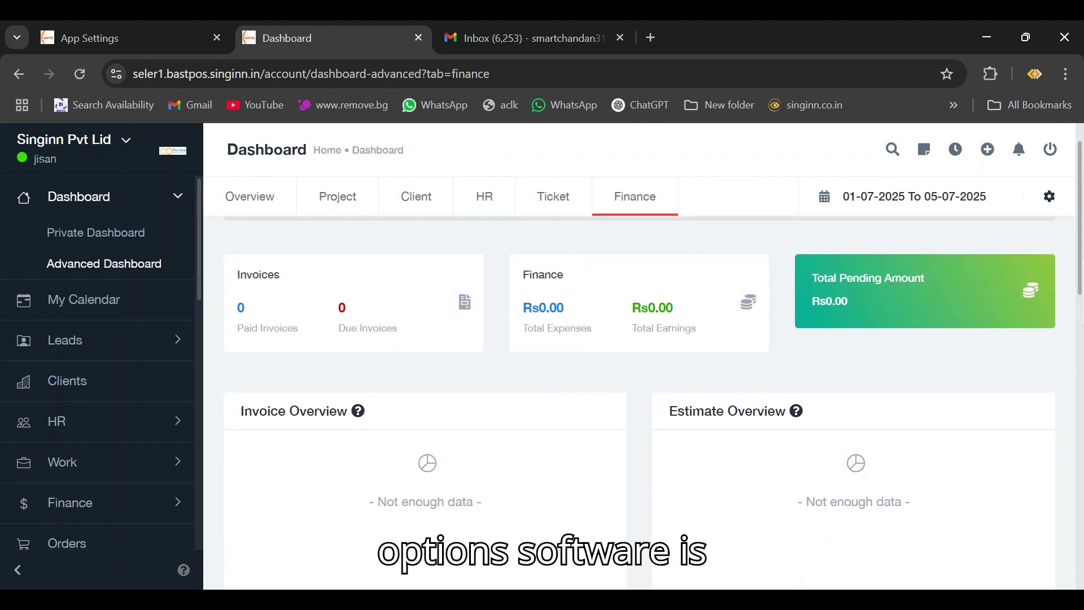
{"action": "scroll", "coordinate": [644, 395], "scroll_direction": "down", "scroll_amount": 10}
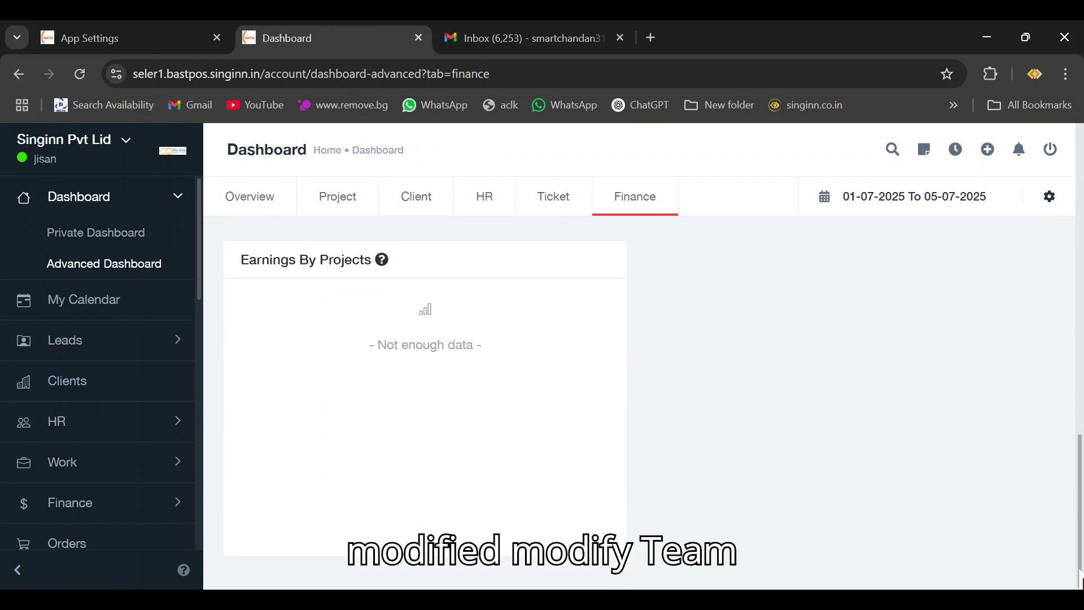
{"action": "scroll", "coordinate": [1080, 573], "scroll_direction": "up", "scroll_amount": 10}
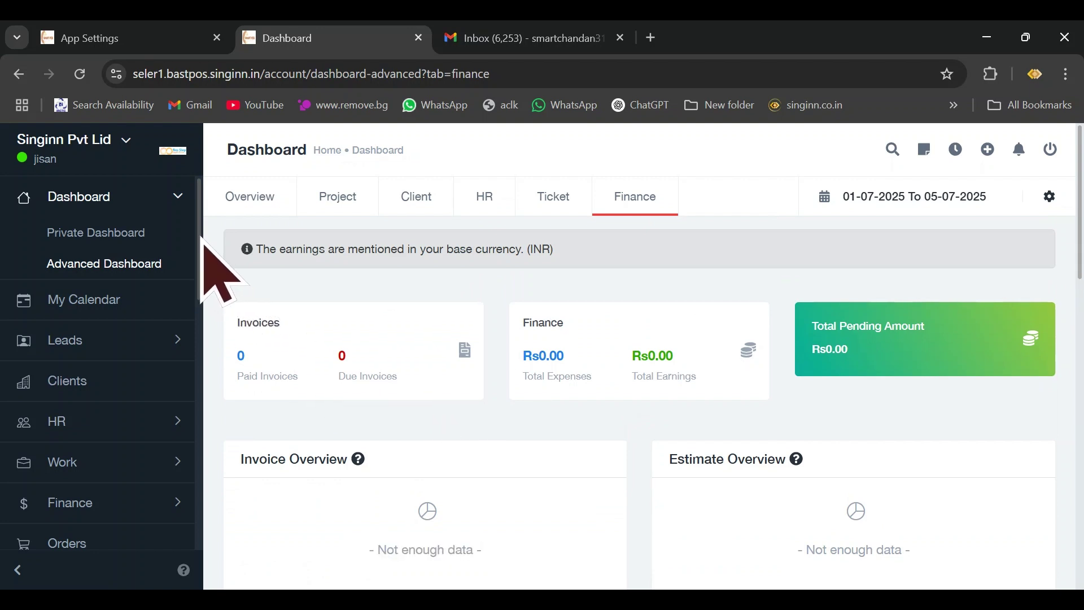
Step: Collapse the Dashboard menu and expand Leads in the sidebar
{"action": "left_click", "coordinate": [175, 205]}
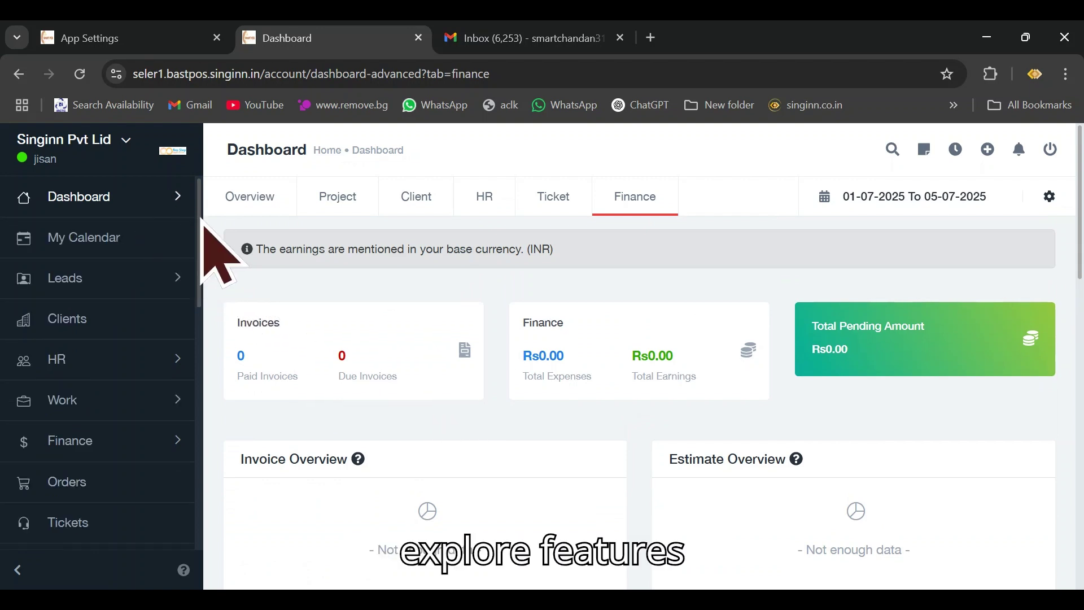
{"action": "left_click_drag", "start_coordinate": [203, 229], "coordinate": [181, 192]}
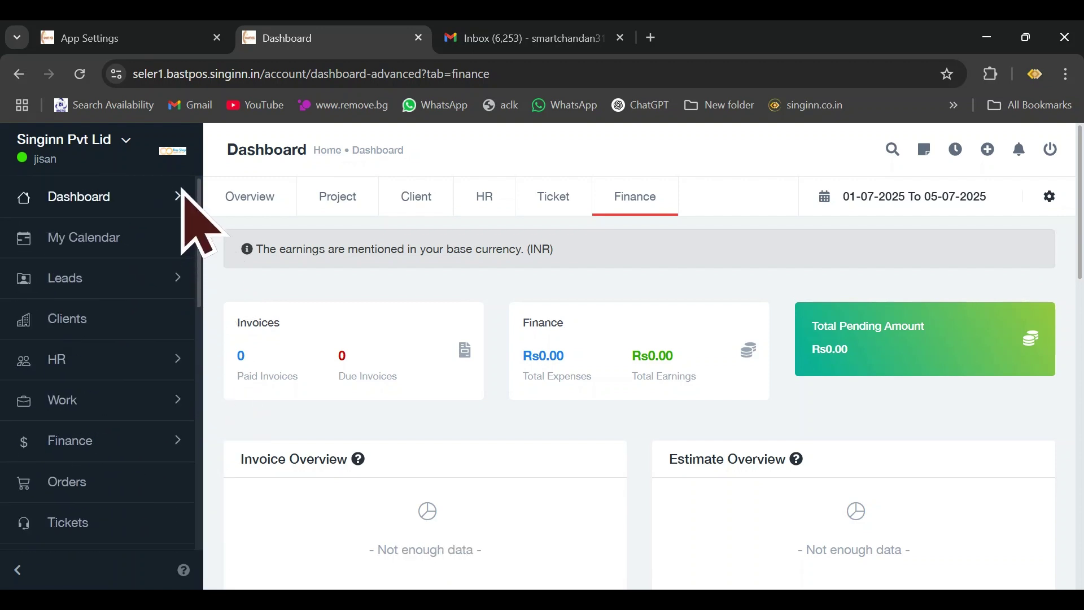
{"action": "left_click", "coordinate": [150, 278]}
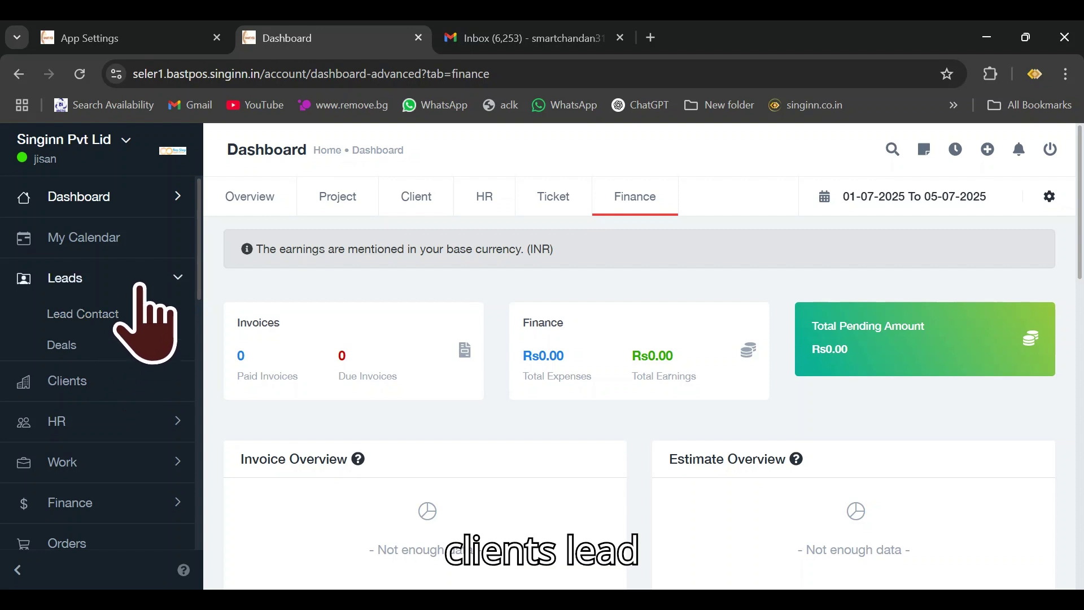
Step: Go to Leads > Lead Contact, open Add Lead Contact, and close it unsaved
{"action": "left_click", "coordinate": [147, 282]}
{"action": "left_click", "coordinate": [143, 280]}
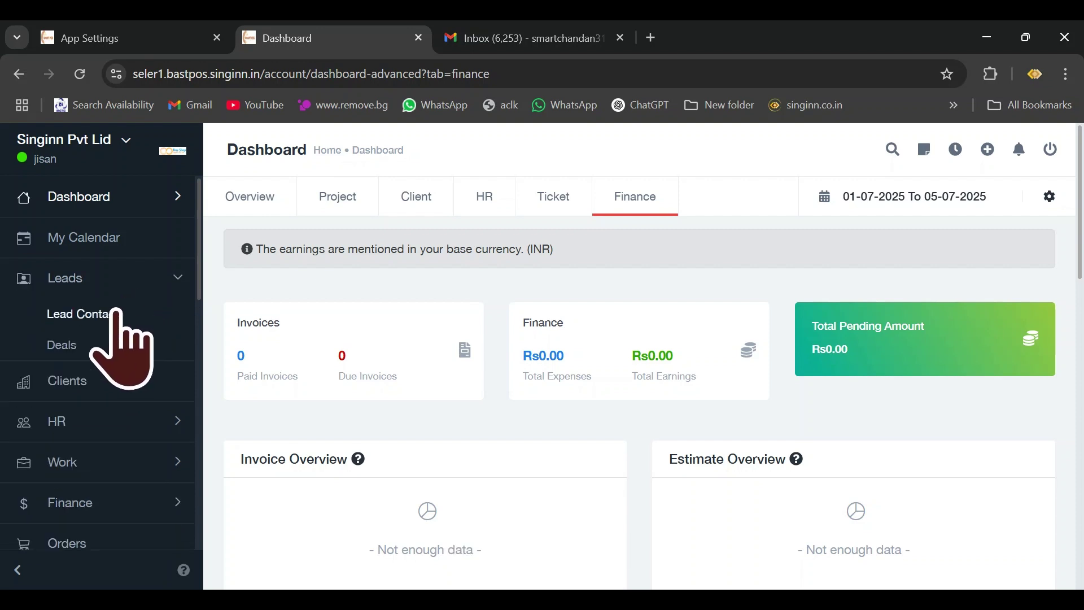
{"action": "left_click", "coordinate": [121, 313]}
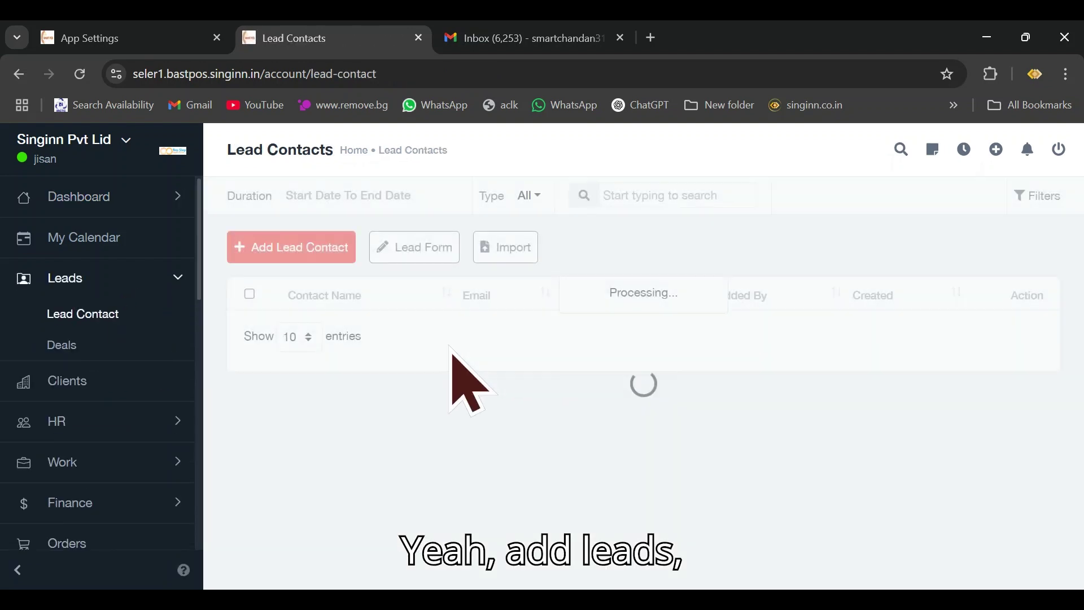
{"action": "left_click", "coordinate": [315, 246]}
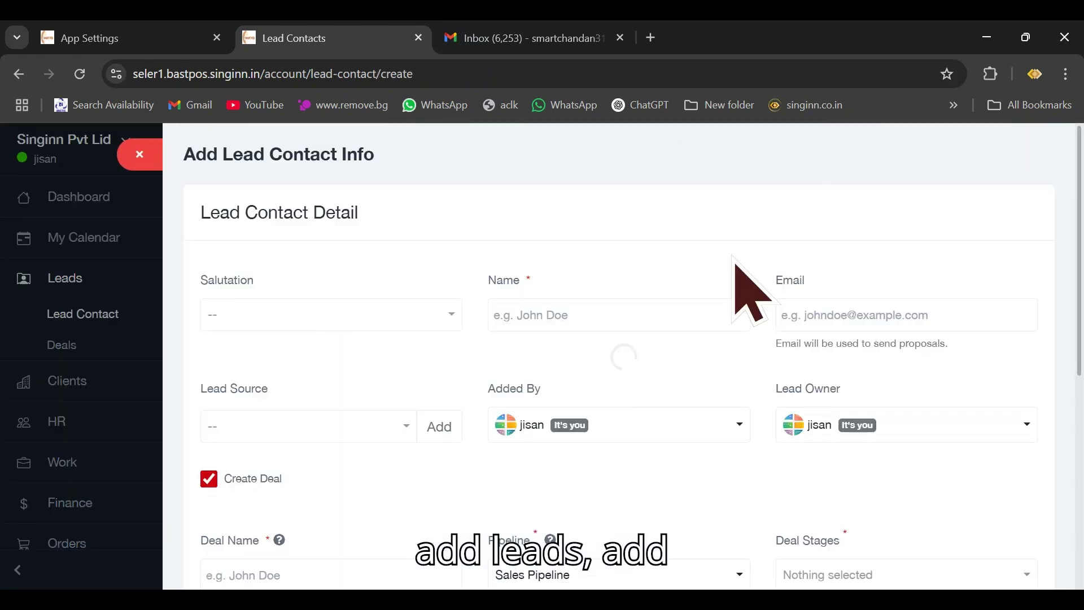
{"action": "left_click", "coordinate": [141, 154]}
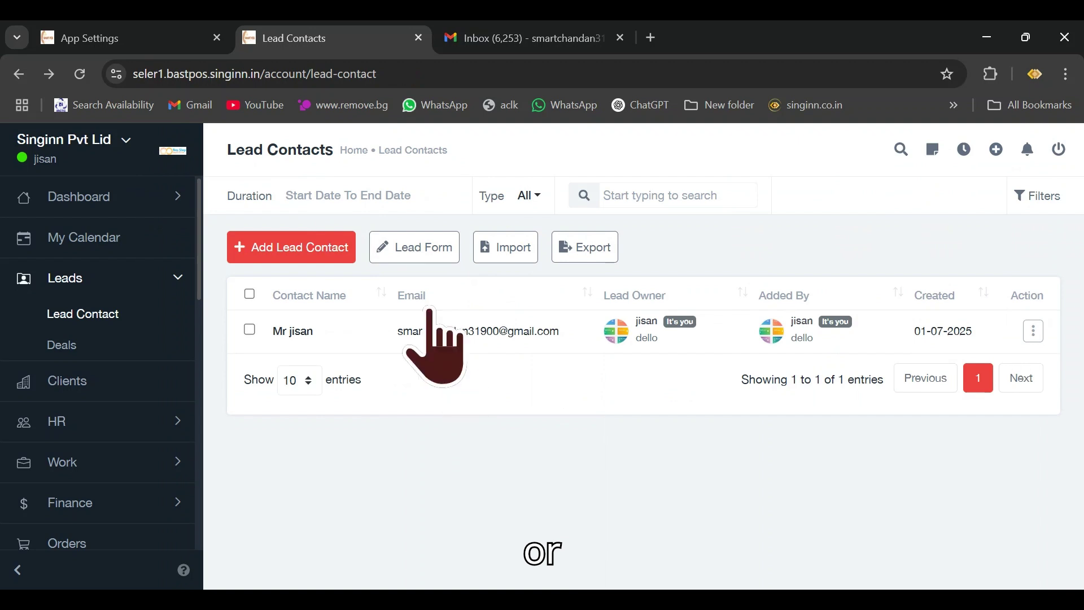
Step: Open the Lead Form settings and remove the Email field from the form
{"action": "left_click", "coordinate": [443, 247]}
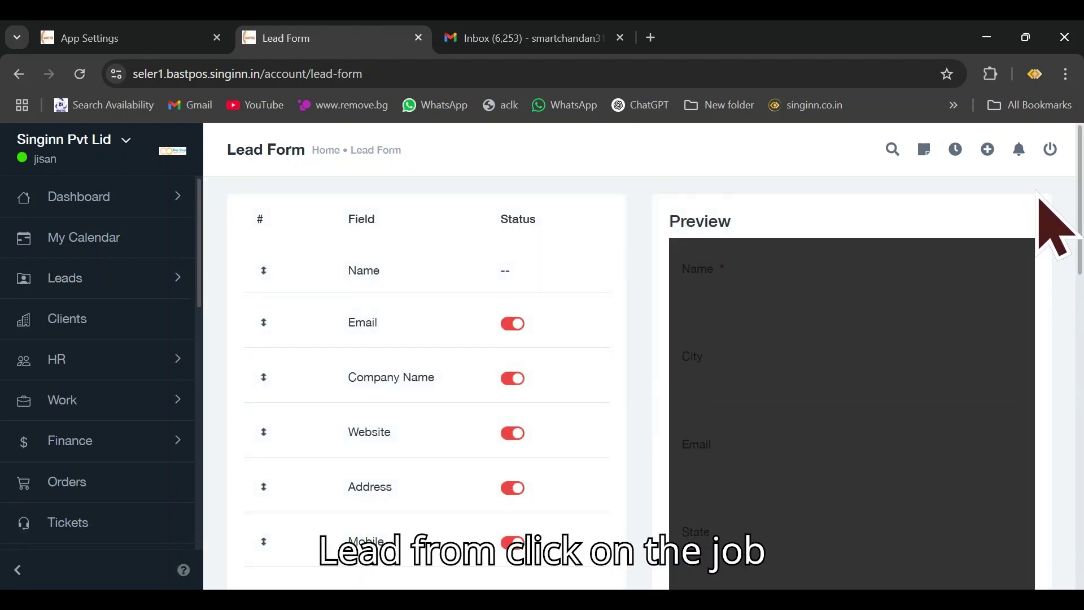
{"action": "left_click", "coordinate": [512, 323]}
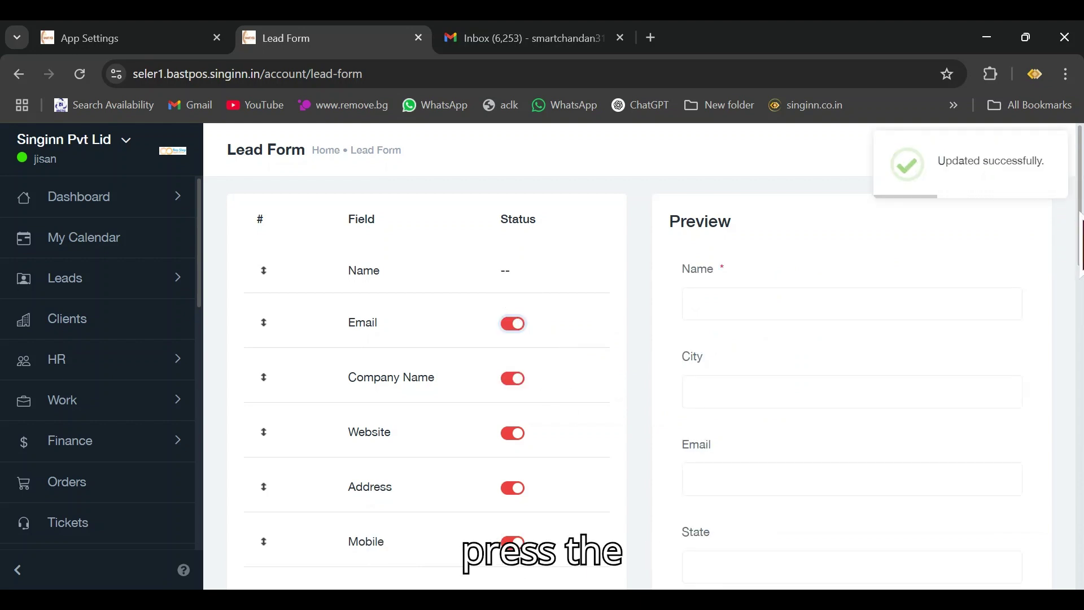
{"action": "scroll", "coordinate": [847, 383], "scroll_direction": "down", "scroll_amount": 10}
{"action": "scroll", "coordinate": [1067, 519], "scroll_direction": "down", "scroll_amount": 2}
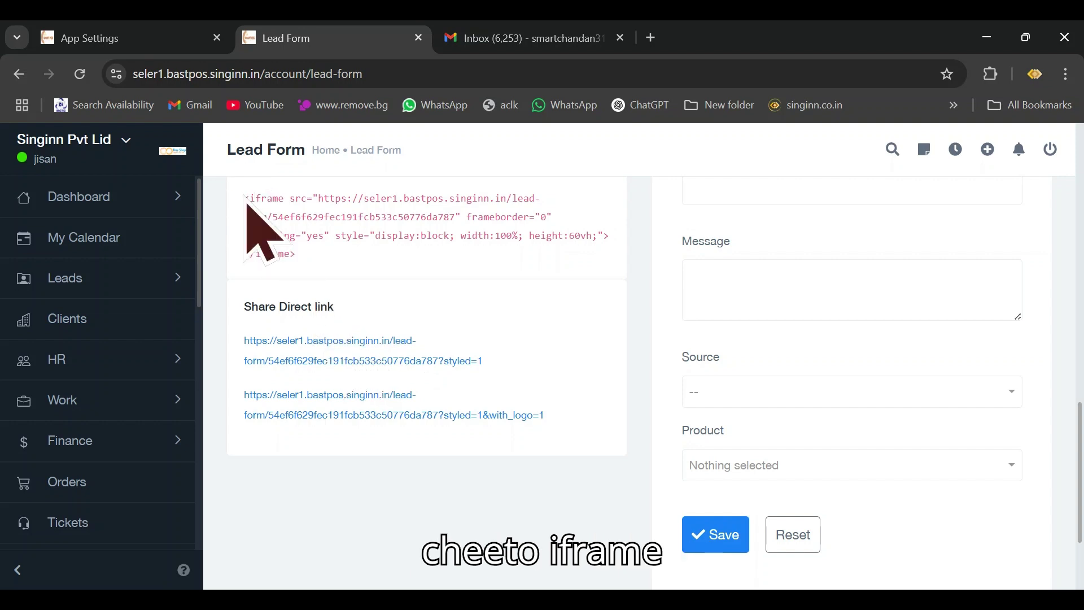
Step: Select the iframe embed code to review it, then return to the top and expand Leads
{"action": "left_click_drag", "start_coordinate": [247, 204], "coordinate": [378, 255]}
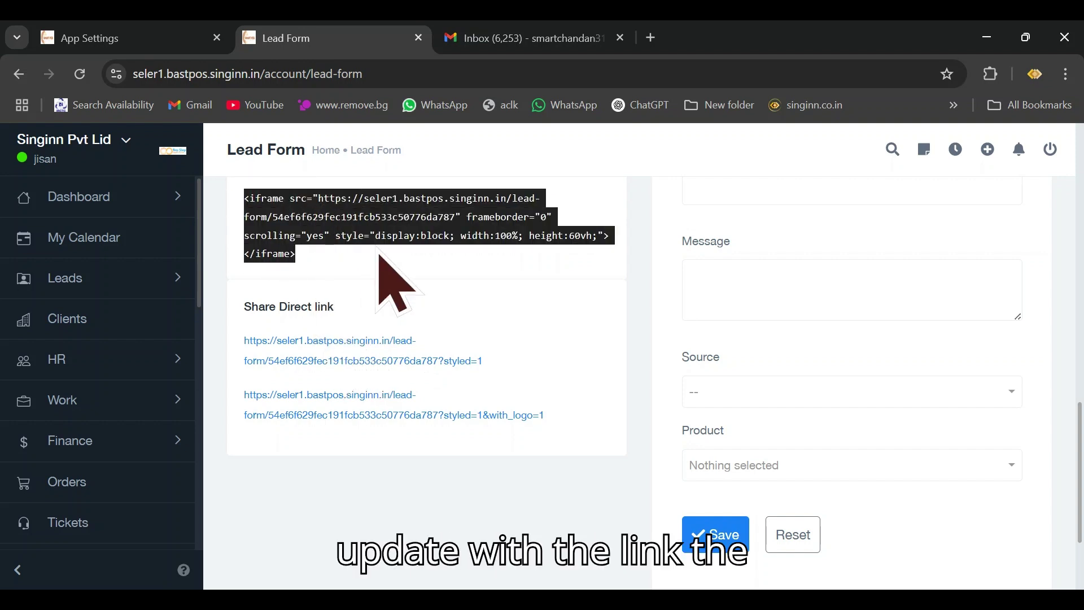
{"action": "left_click", "coordinate": [348, 281]}
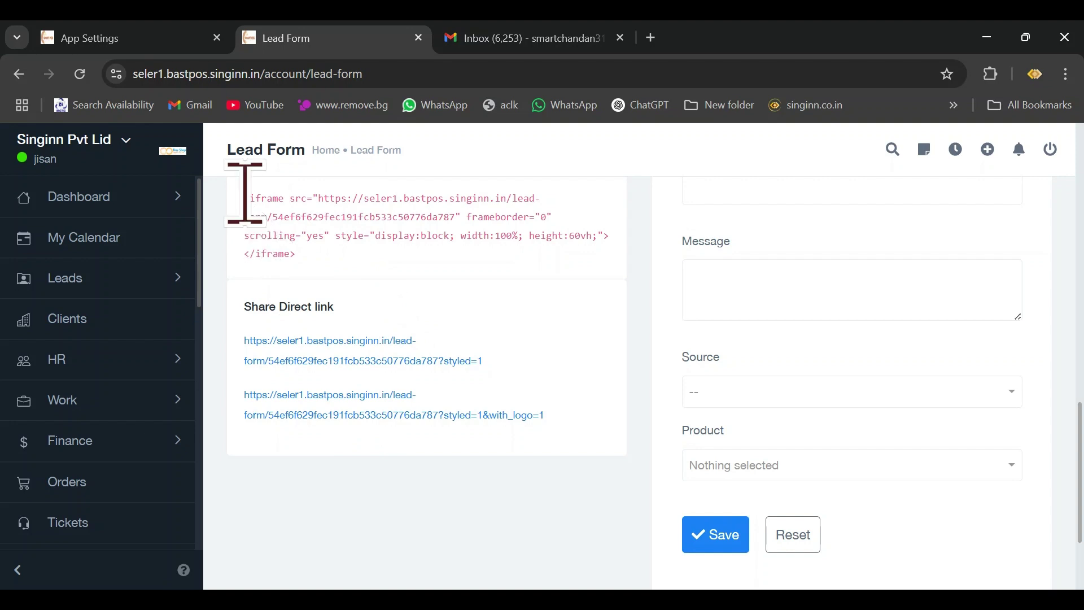
{"action": "left_click_drag", "start_coordinate": [245, 195], "coordinate": [338, 258]}
{"action": "left_click", "coordinate": [339, 260]}
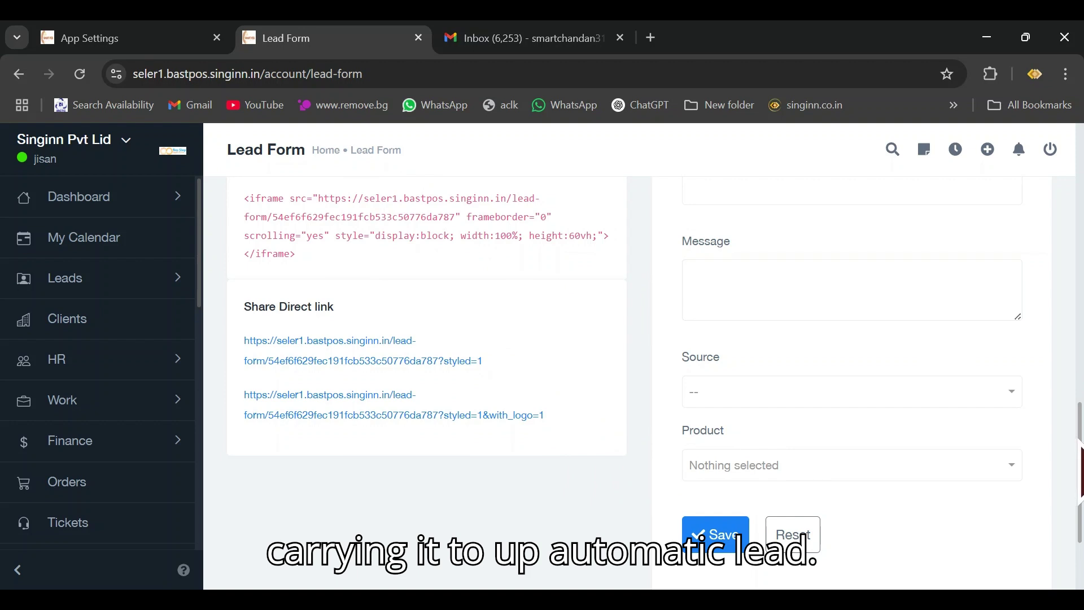
{"action": "left_click_drag", "start_coordinate": [1079, 468], "coordinate": [1073, 169]}
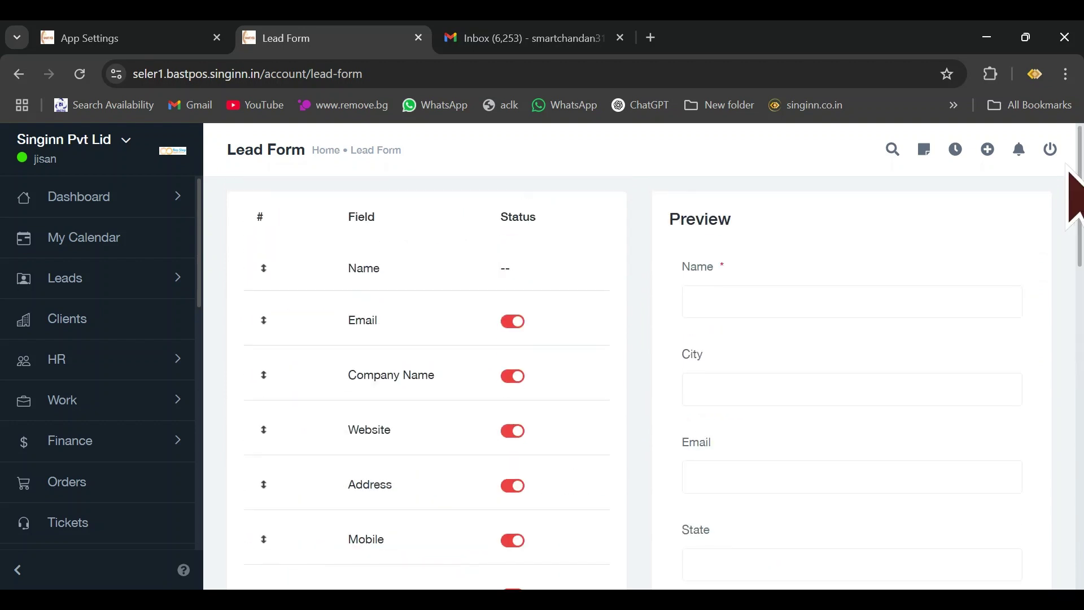
{"action": "left_click", "coordinate": [81, 286]}
Step: View the lead contact's details and open its Notes tab showing the note Vv
{"action": "left_click", "coordinate": [85, 314]}
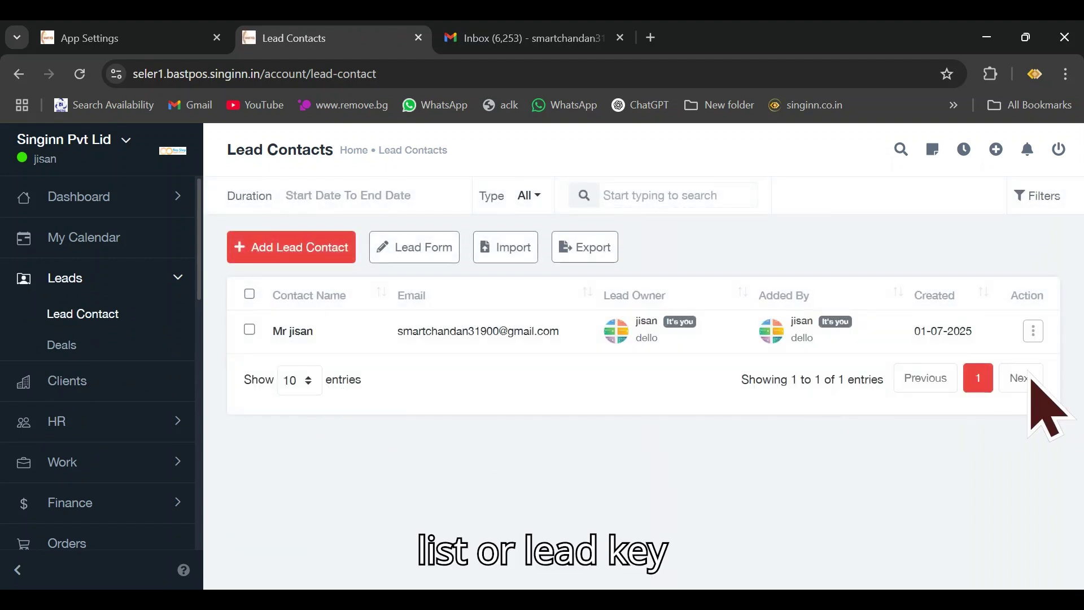
{"action": "left_click", "coordinate": [1033, 332]}
{"action": "left_click", "coordinate": [972, 306]}
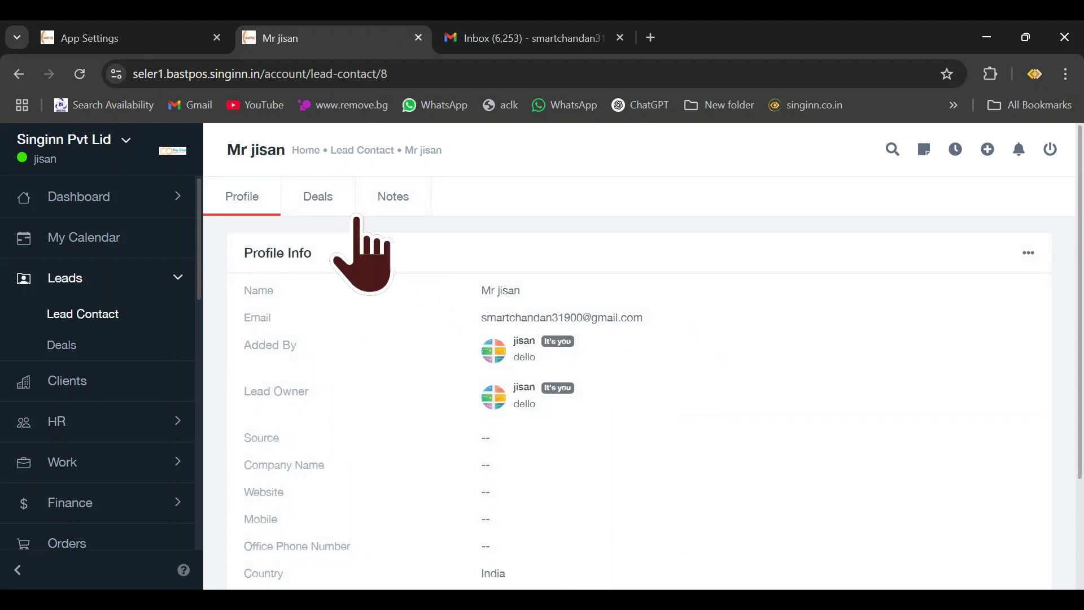
{"action": "left_click", "coordinate": [374, 206]}
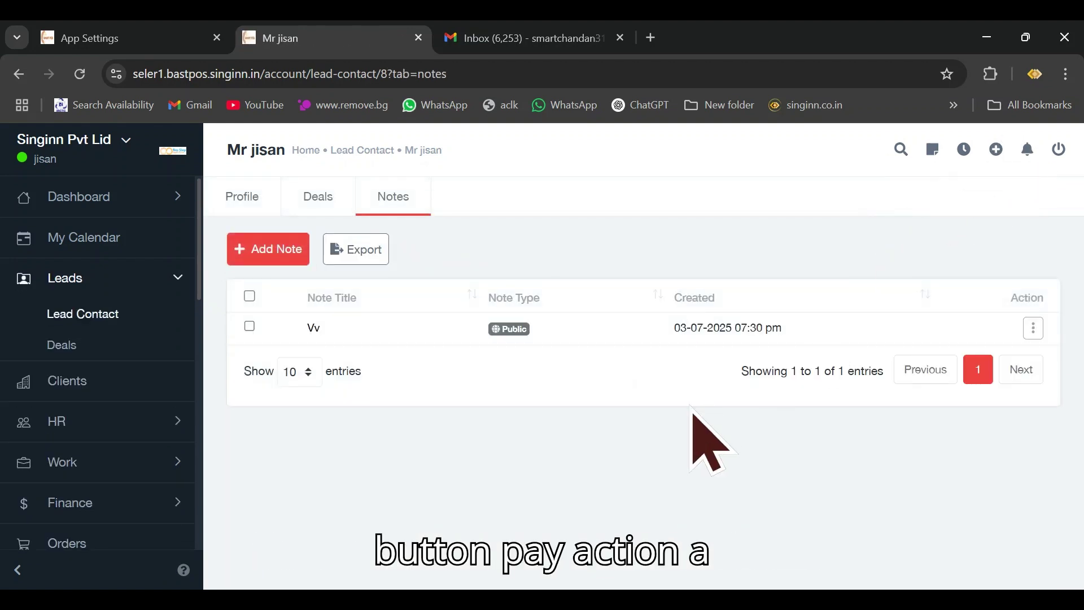
{"action": "left_click", "coordinate": [1033, 328]}
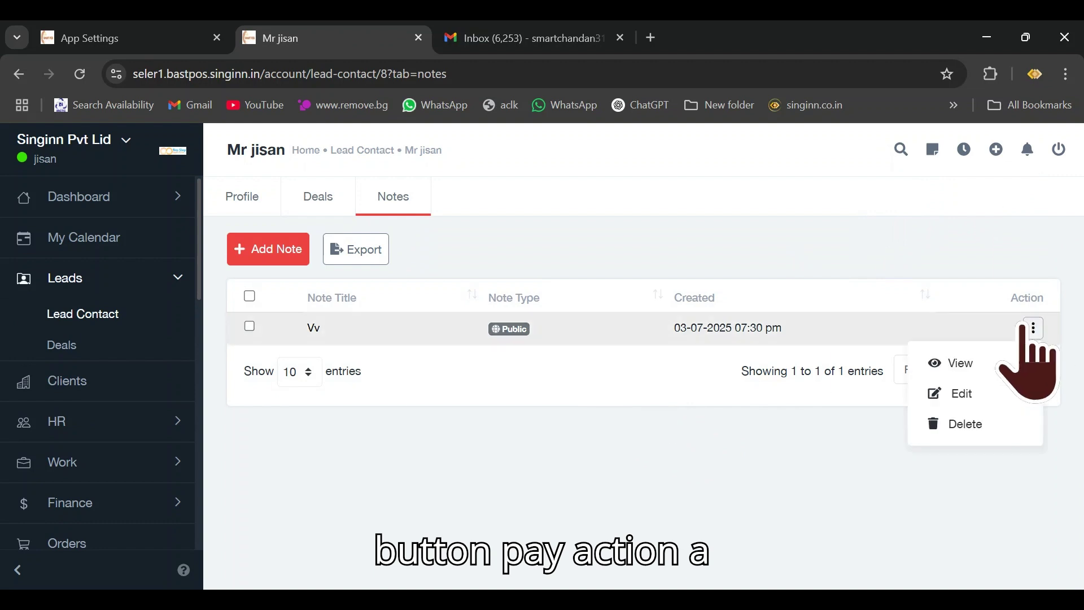
Step: Start a new note for the lead, then close the form without saving
{"action": "left_click", "coordinate": [283, 249]}
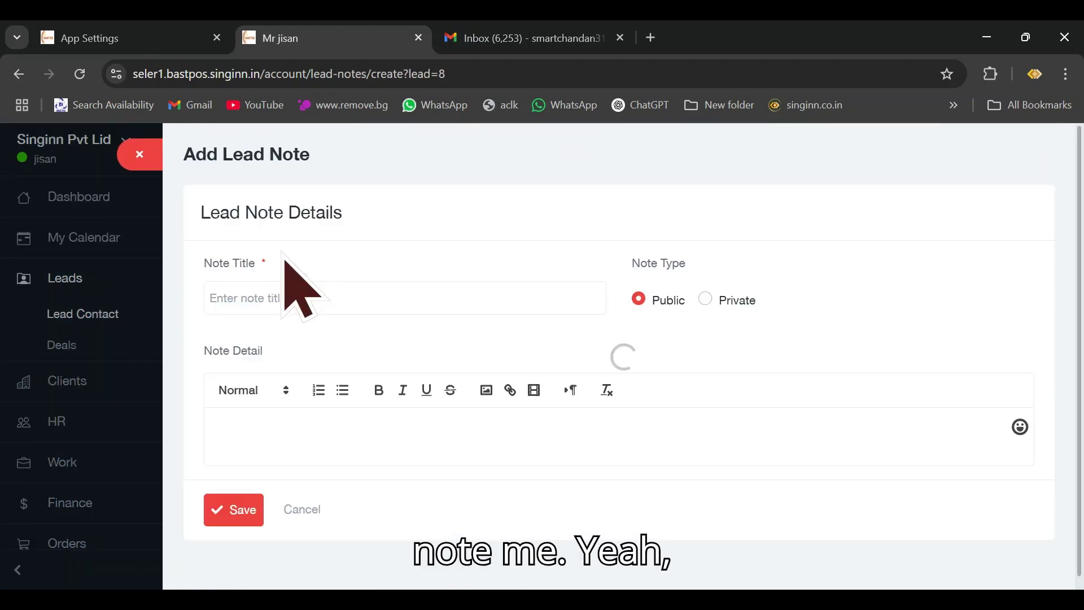
{"action": "left_click", "coordinate": [313, 290]}
{"action": "left_click", "coordinate": [395, 447]}
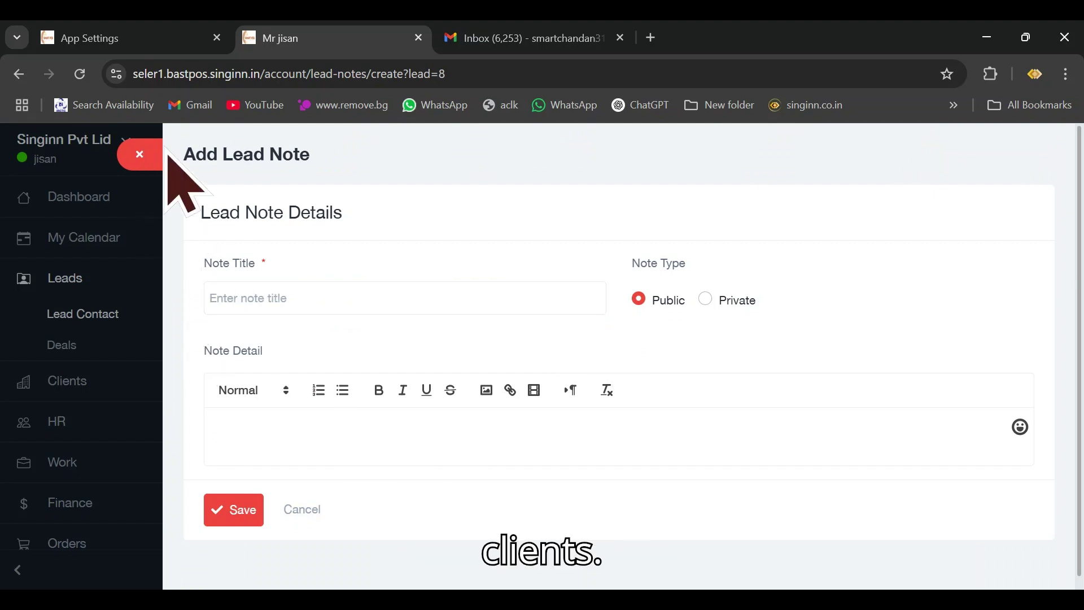
{"action": "left_click", "coordinate": [152, 154]}
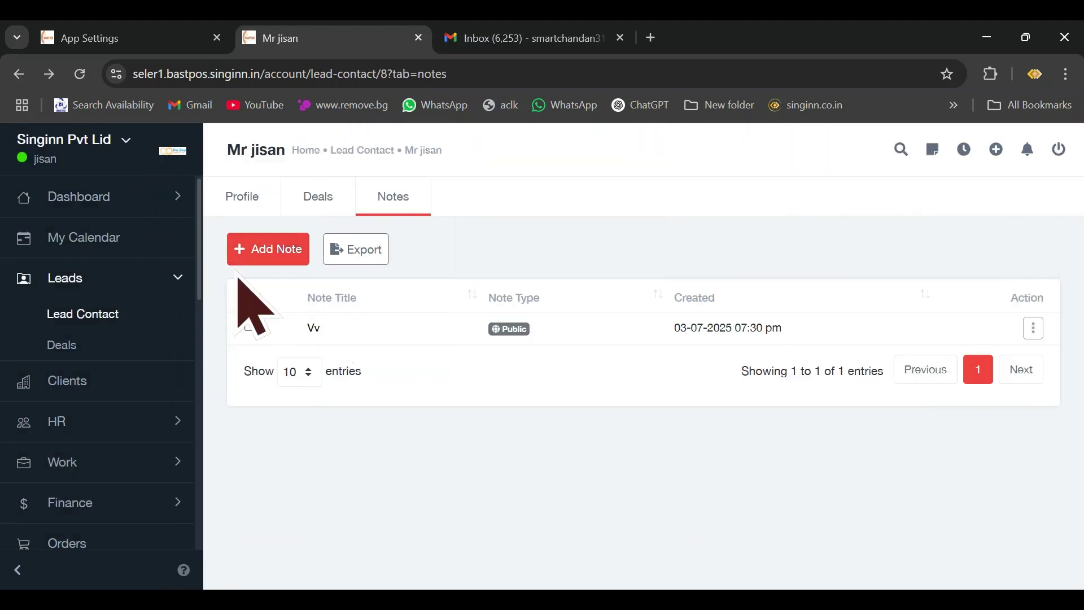
{"action": "scroll", "coordinate": [199, 242], "scroll_direction": "down", "scroll_amount": 2}
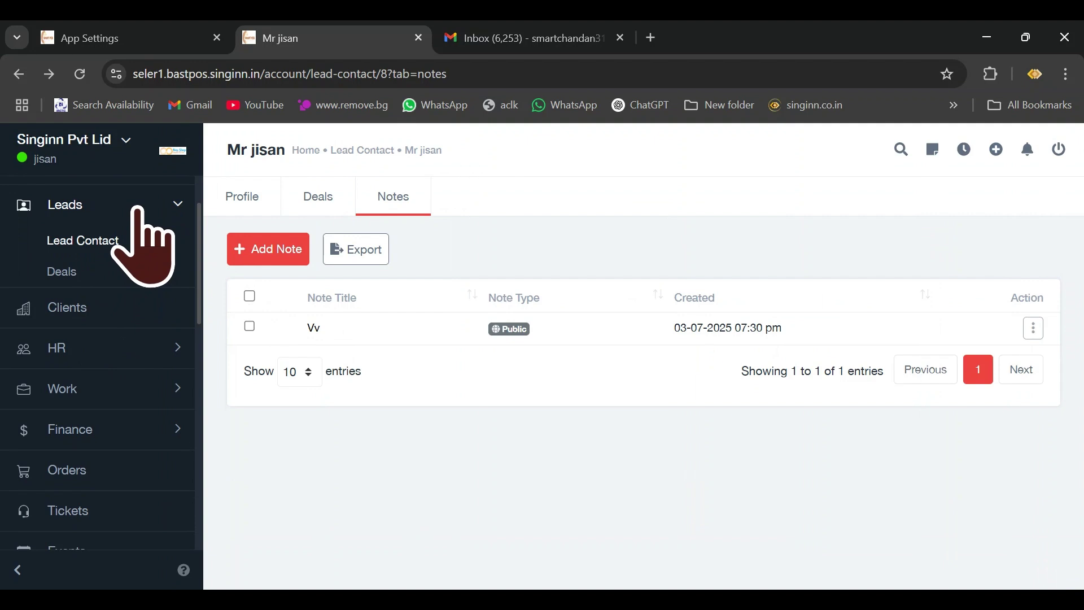
Step: Visit the Clients and My Calendar pages, then return to Leads > Lead Contact
{"action": "left_click", "coordinate": [137, 209]}
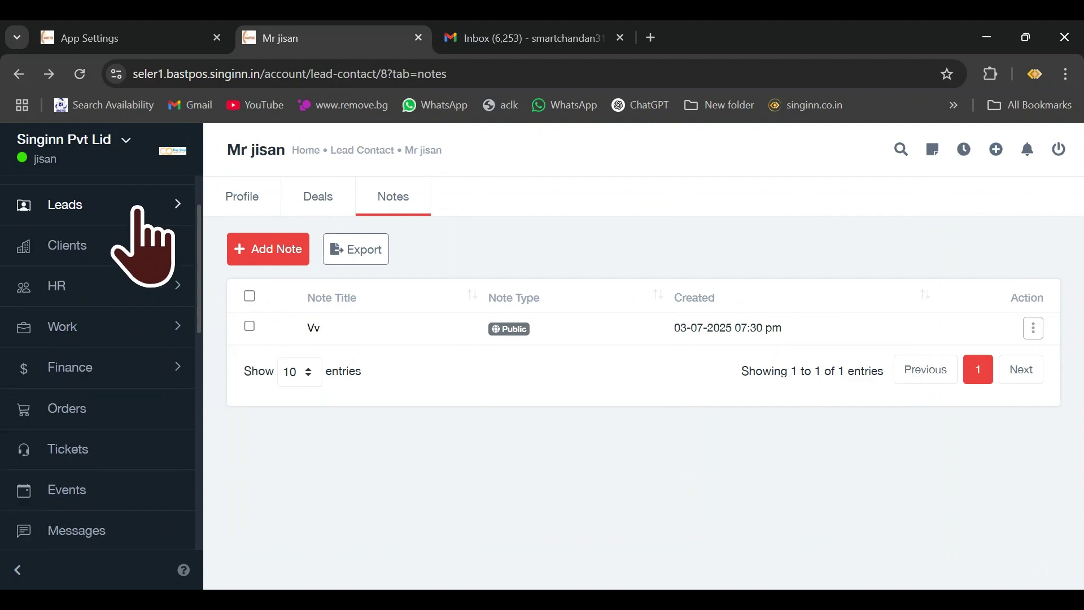
{"action": "left_click", "coordinate": [103, 245]}
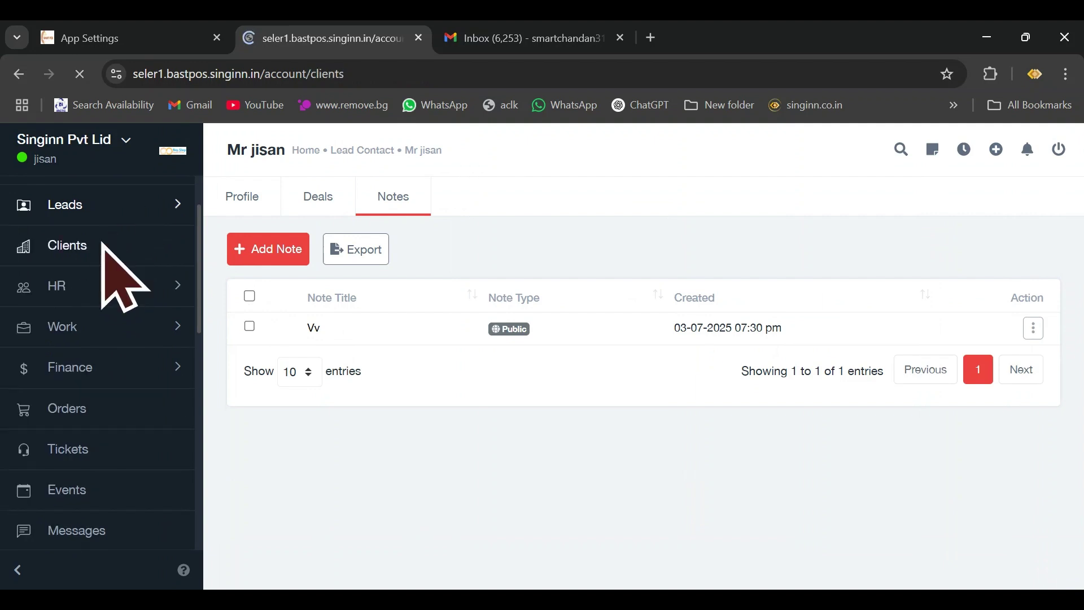
{"action": "left_click", "coordinate": [103, 244]}
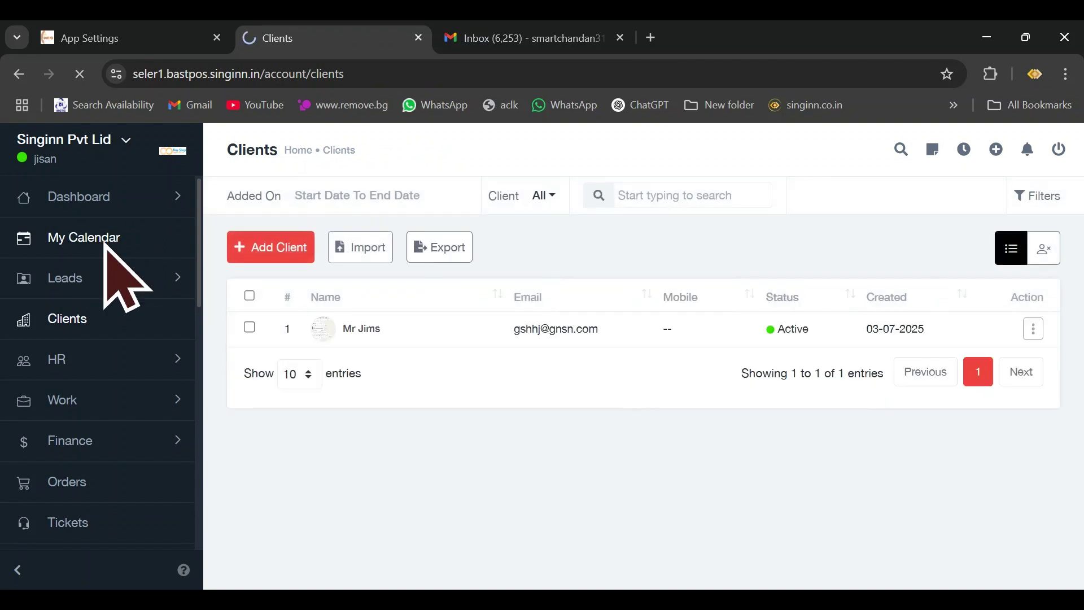
{"action": "left_click", "coordinate": [104, 289]}
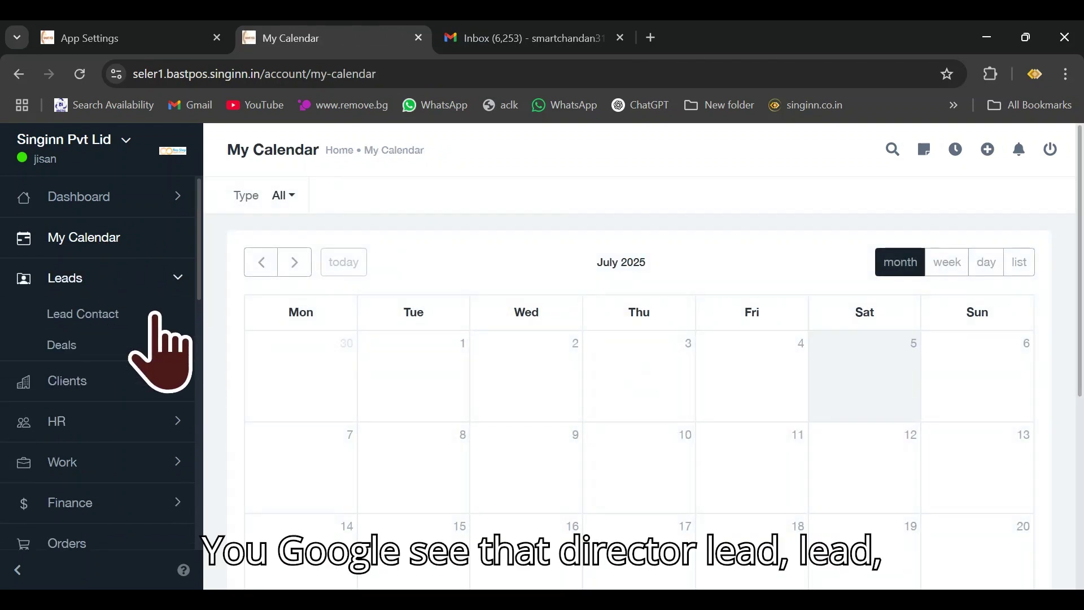
{"action": "left_click", "coordinate": [120, 320]}
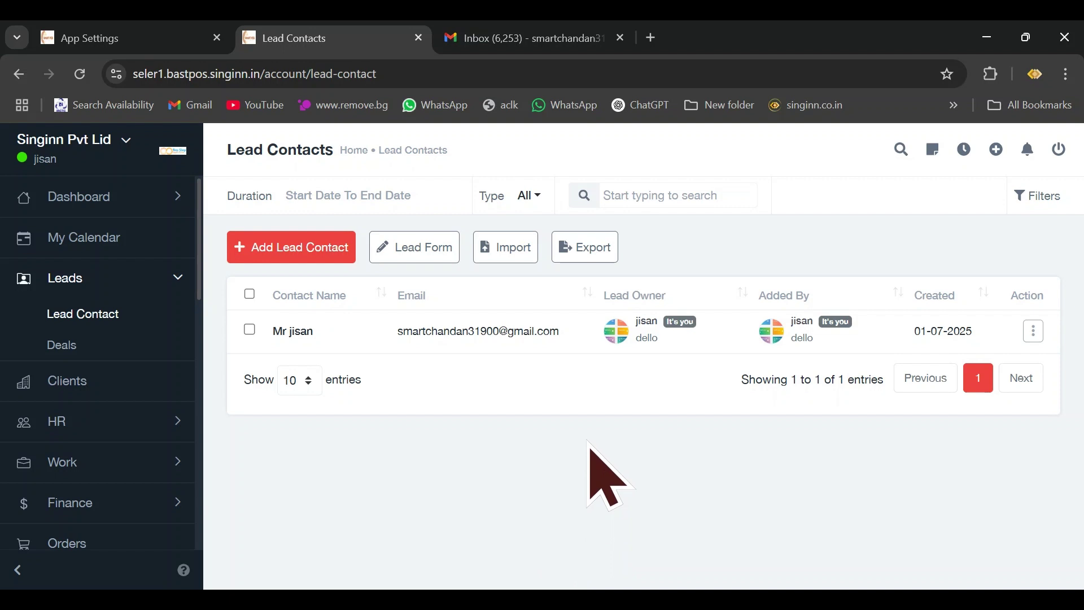
Step: Choose Change To Client on the lead and scroll through the prefilled Add Client form
{"action": "left_click", "coordinate": [1034, 331]}
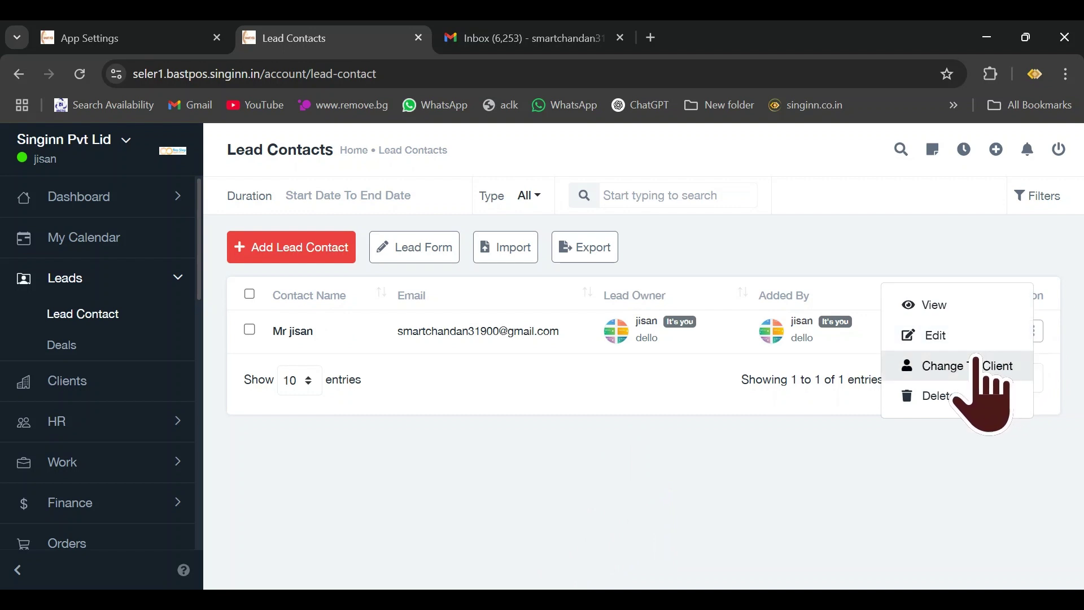
{"action": "left_click", "coordinate": [955, 372]}
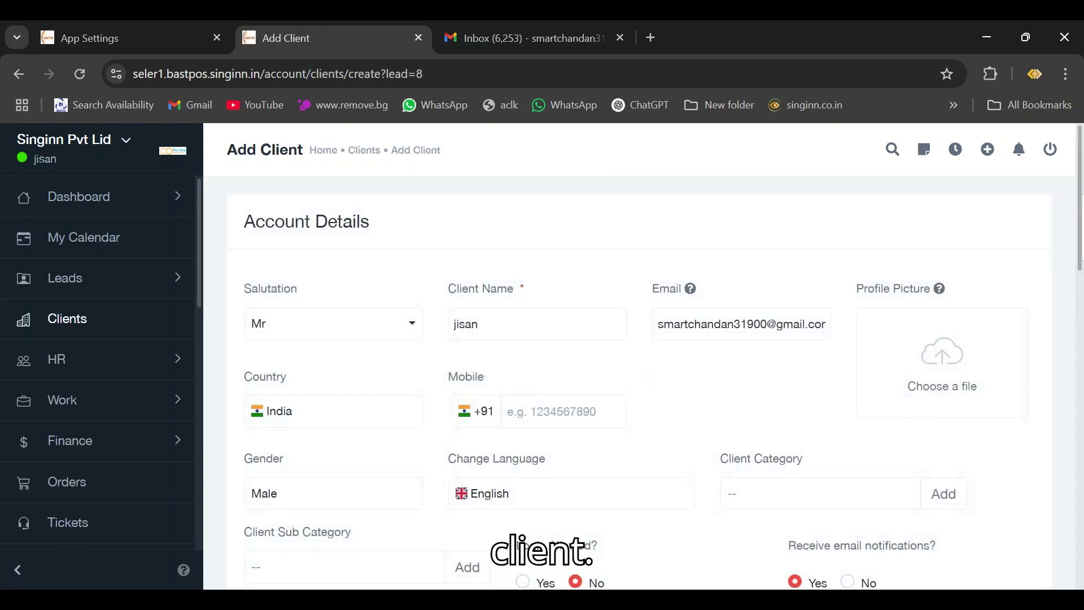
{"action": "scroll", "coordinate": [638, 384], "scroll_direction": "down", "scroll_amount": 6}
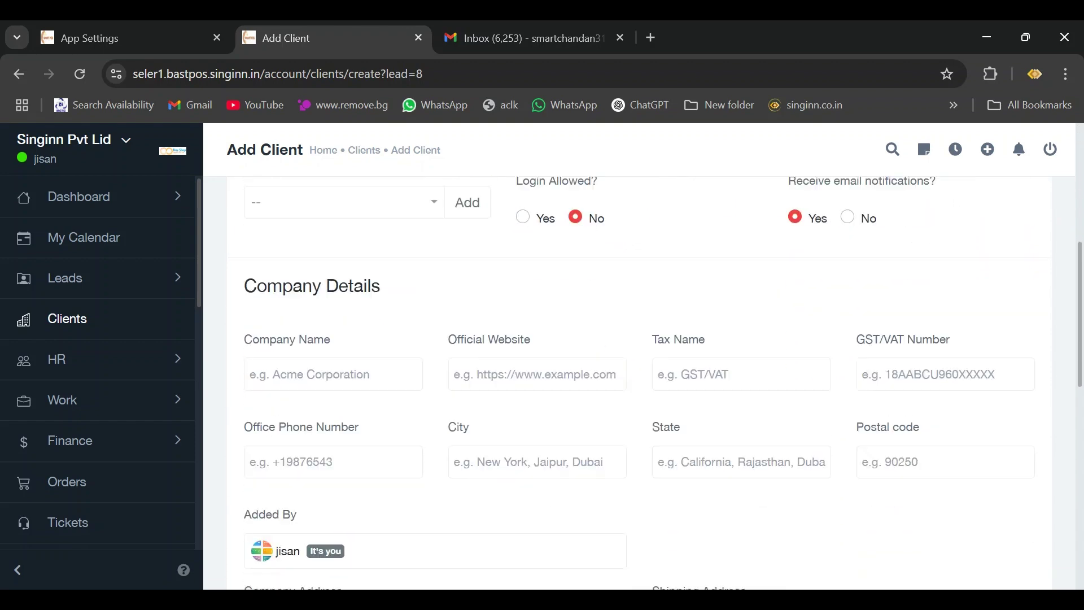
{"action": "scroll", "coordinate": [638, 384], "scroll_direction": "down", "scroll_amount": 7}
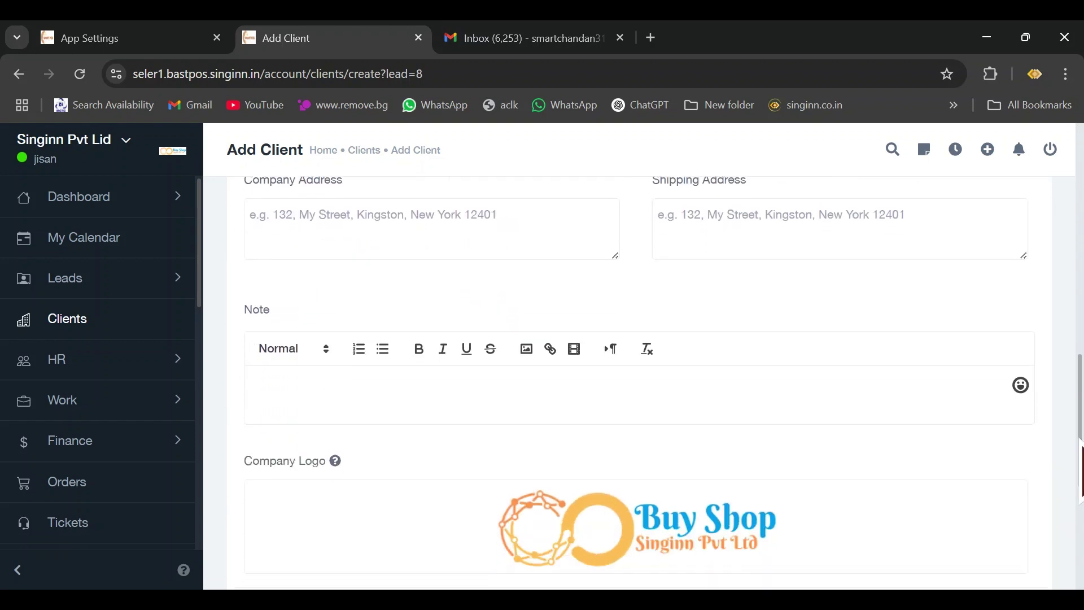
{"action": "scroll", "coordinate": [638, 384], "scroll_direction": "down", "scroll_amount": 4}
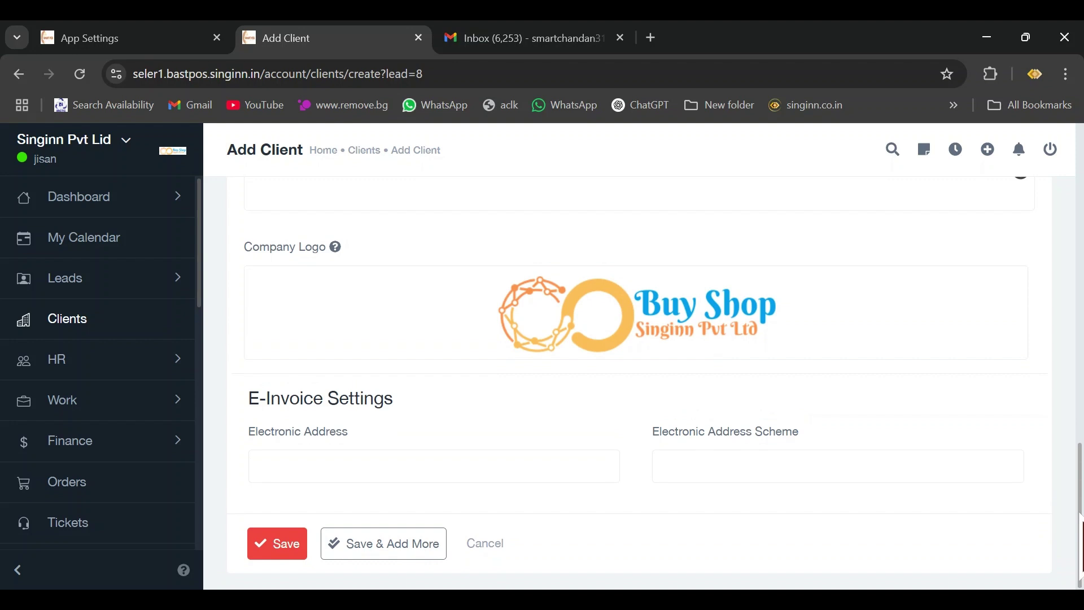
{"action": "scroll", "coordinate": [1076, 519], "scroll_direction": "up", "scroll_amount": 2}
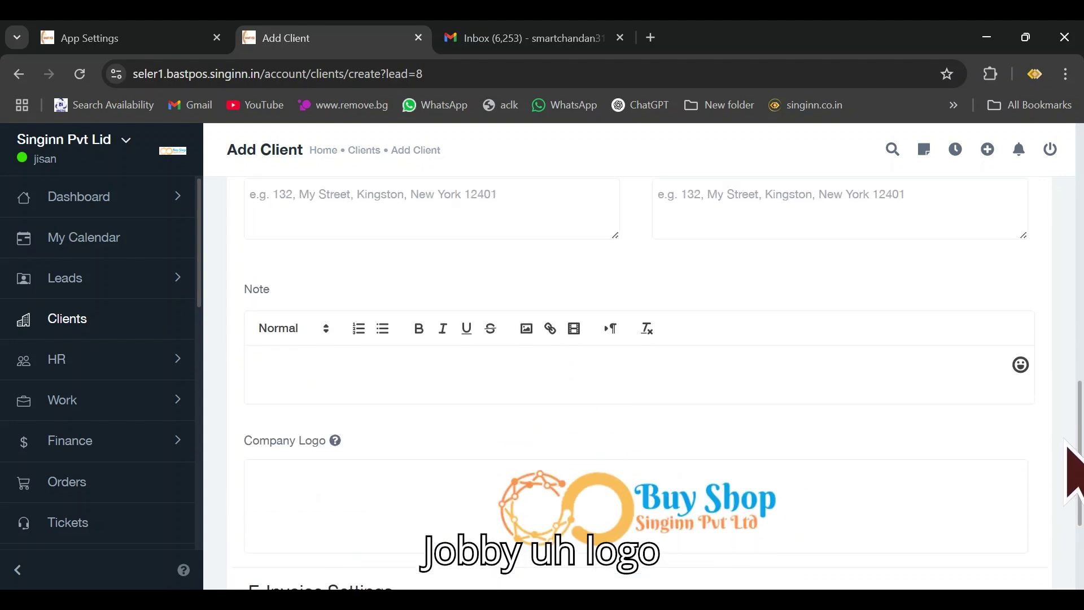
{"action": "scroll", "coordinate": [1060, 469], "scroll_direction": "down", "scroll_amount": 2}
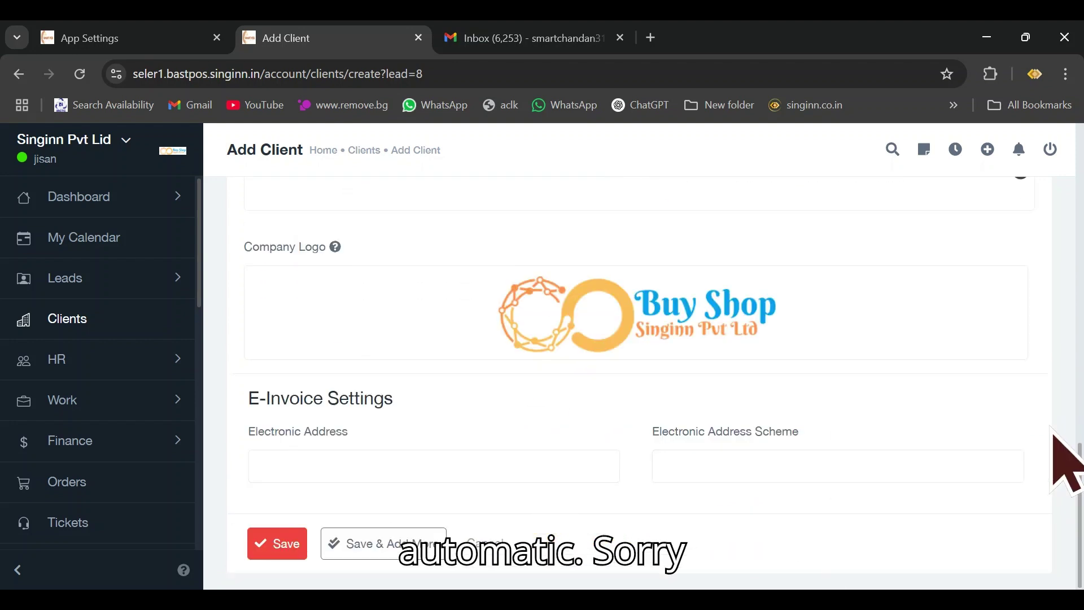
{"action": "scroll", "coordinate": [1075, 469], "scroll_direction": "up", "scroll_amount": 15}
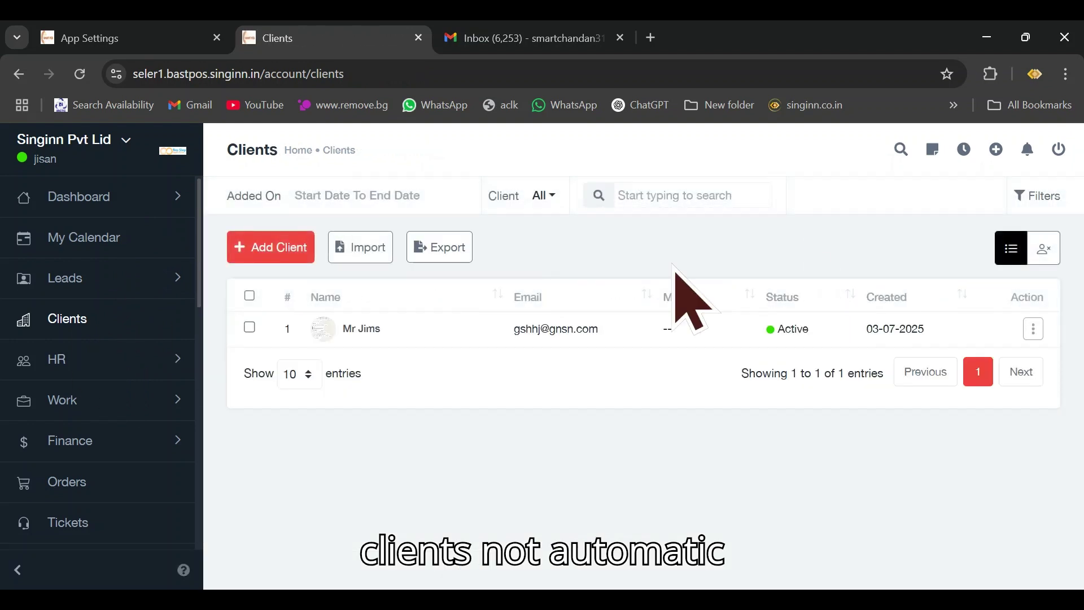
Step: Open the Add Client form, scroll through its fields, and close it unsaved
{"action": "left_click", "coordinate": [299, 248]}
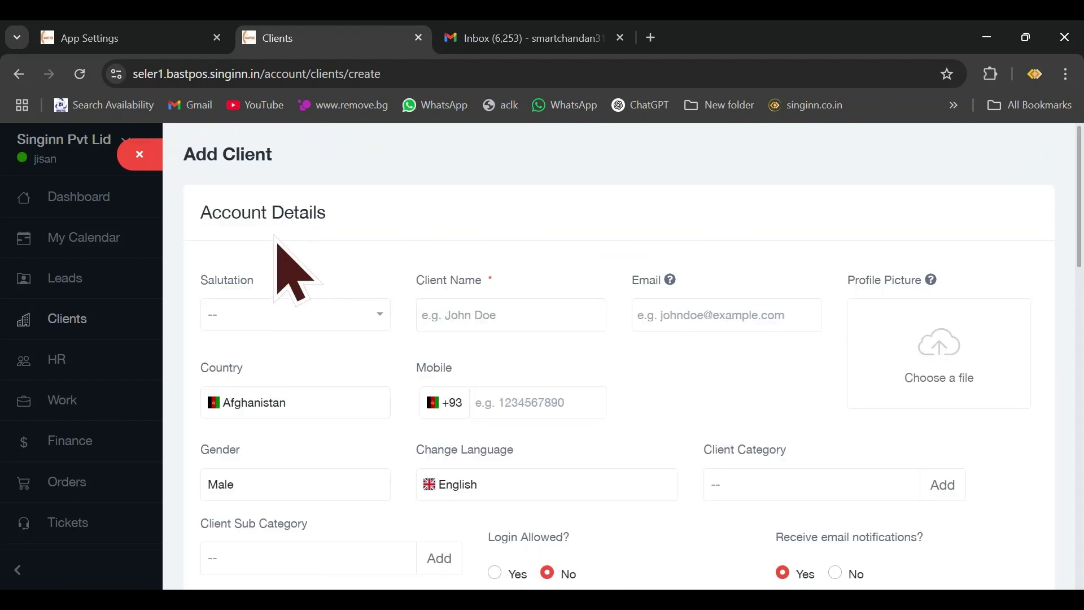
{"action": "scroll", "coordinate": [621, 350], "scroll_direction": "down", "scroll_amount": 8}
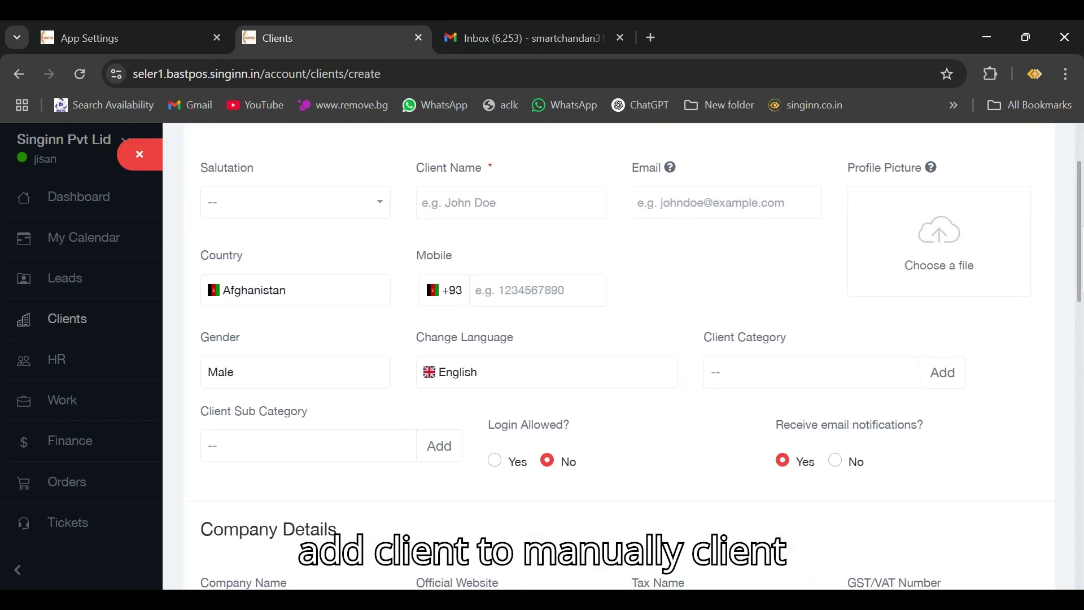
{"action": "scroll", "coordinate": [621, 350], "scroll_direction": "down", "scroll_amount": 8}
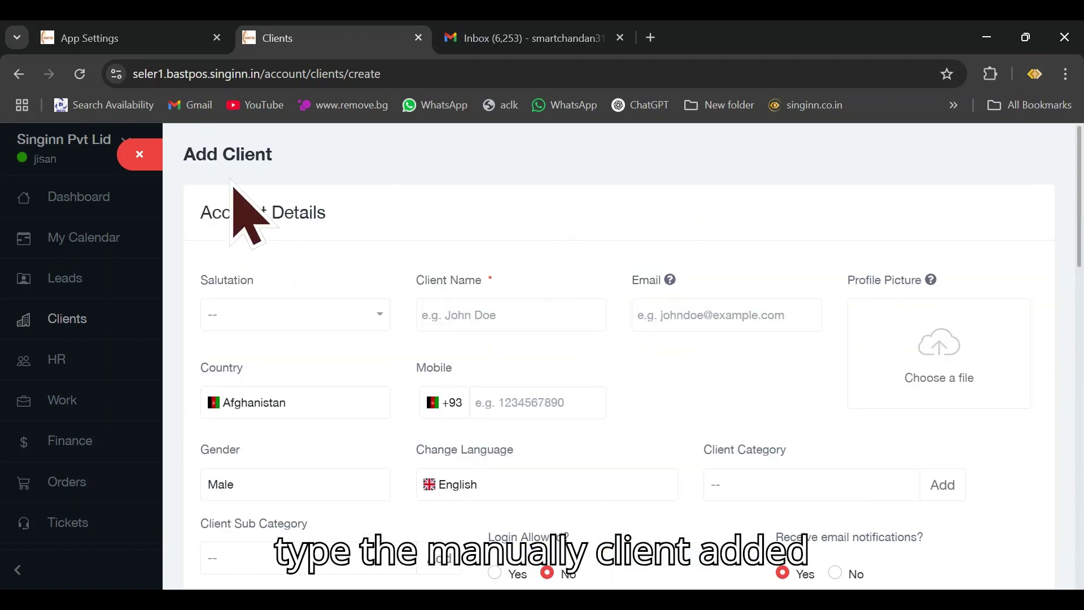
{"action": "left_click", "coordinate": [140, 154]}
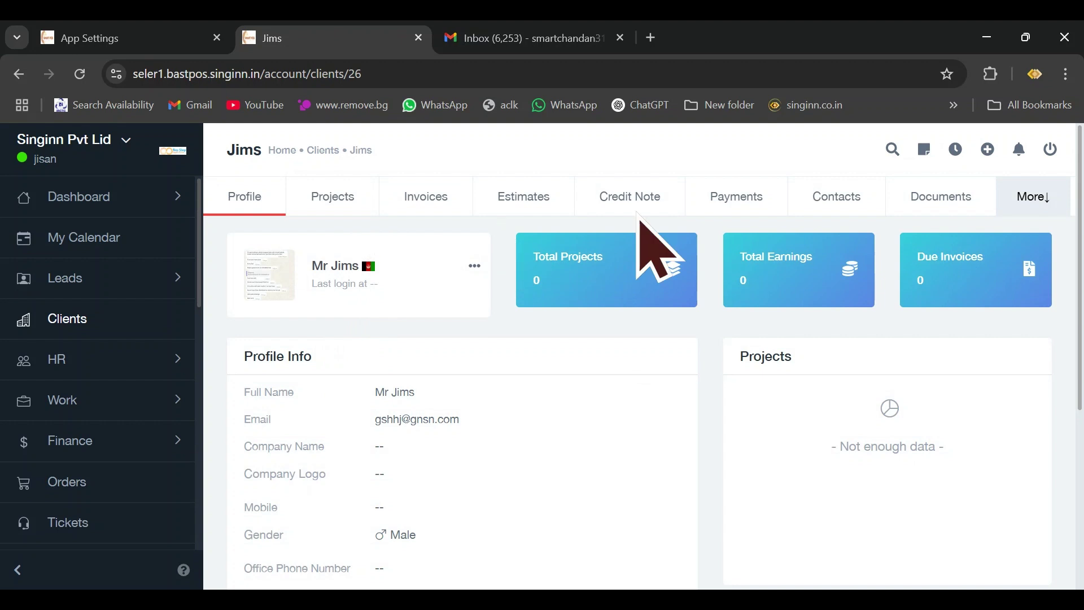
Step: Look over Jims's More sections and profile counts, ending on the client's Projects tab
{"action": "left_click", "coordinate": [1023, 205]}
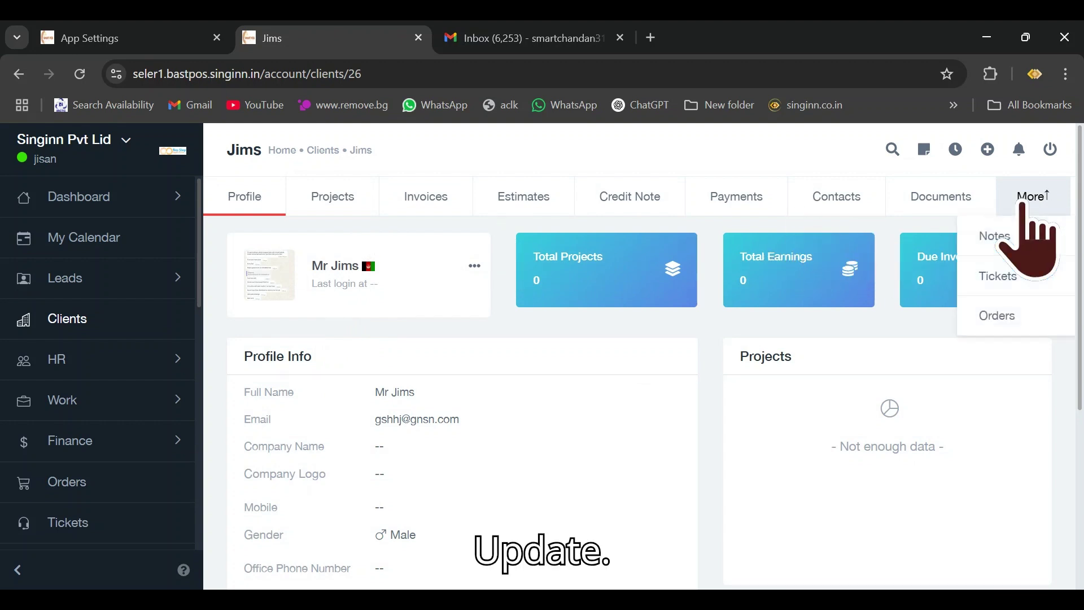
{"action": "left_click", "coordinate": [1023, 204]}
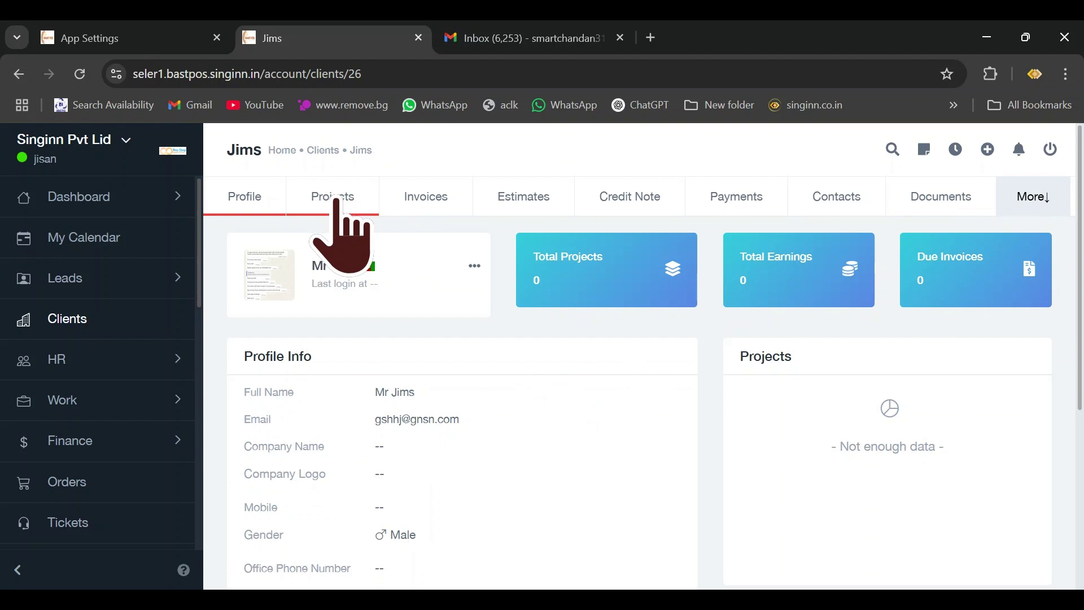
{"action": "left_click", "coordinate": [339, 205]}
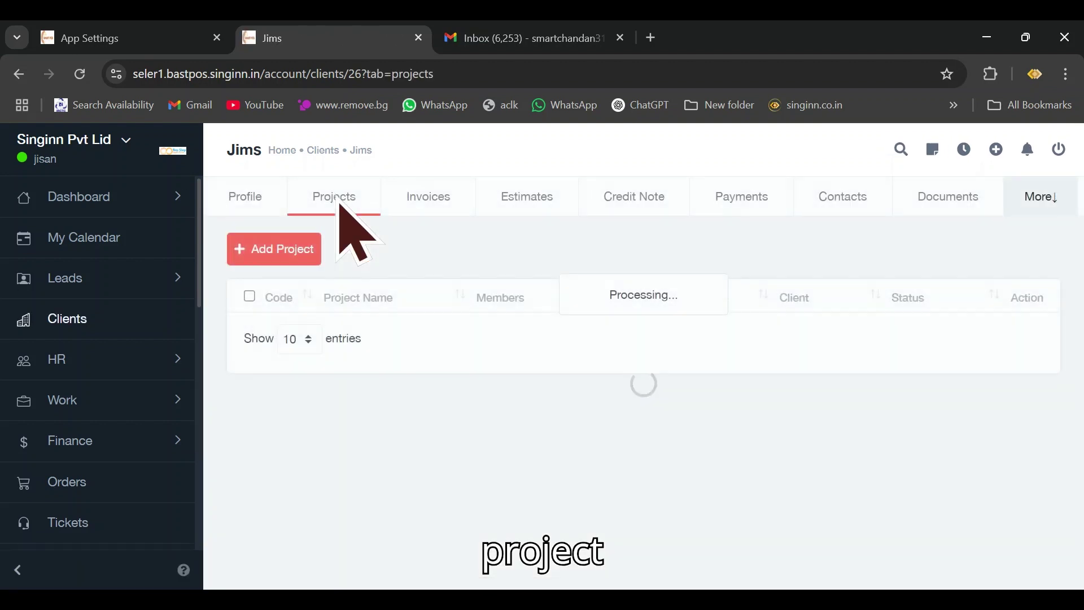
{"action": "left_click", "coordinate": [259, 199]}
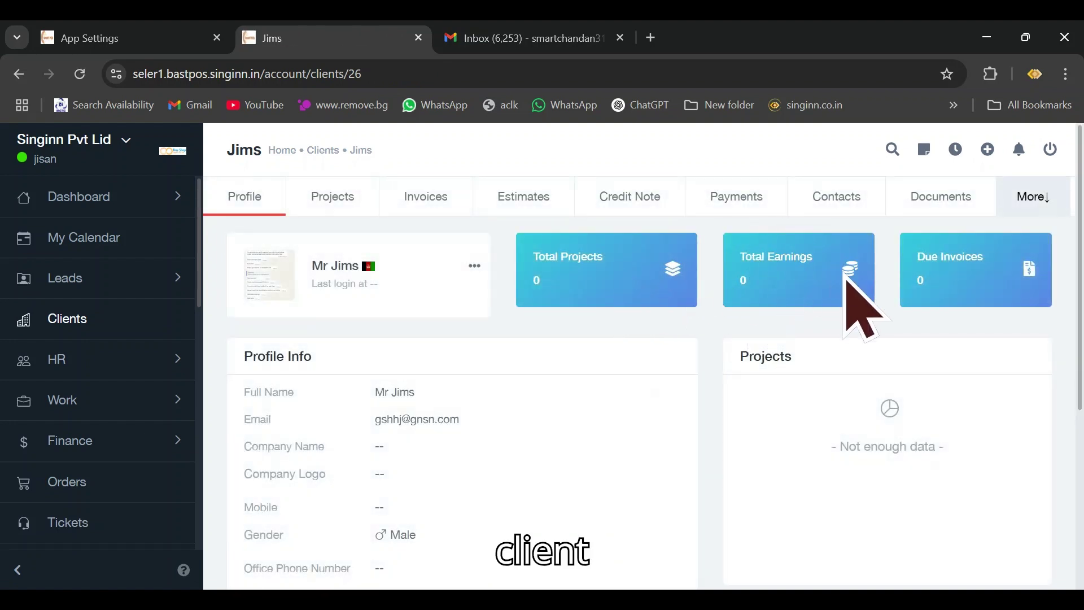
{"action": "left_click_drag", "start_coordinate": [919, 253], "coordinate": [1031, 302]}
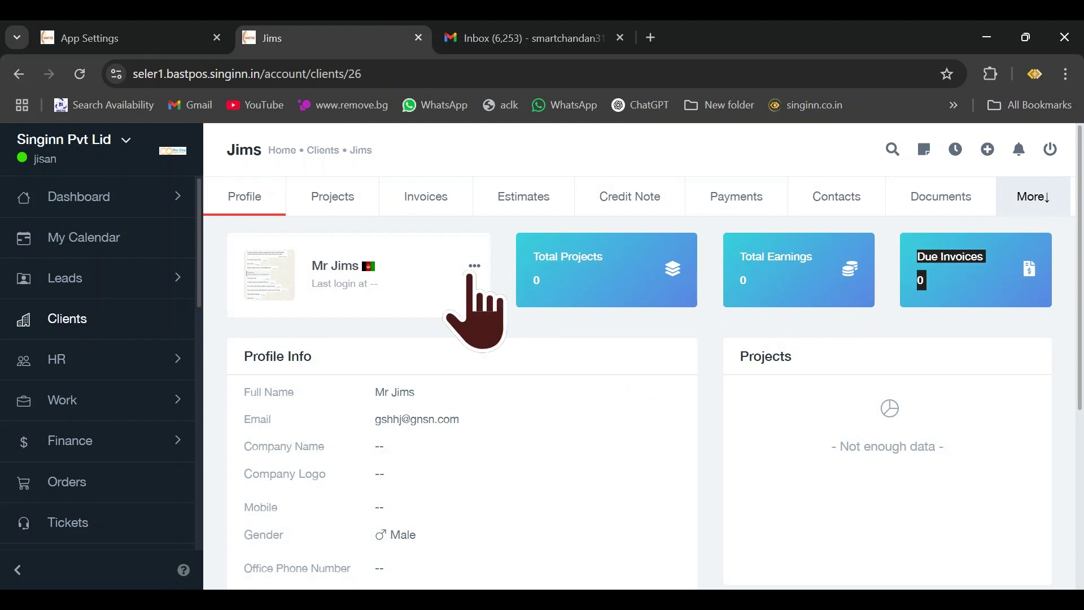
{"action": "left_click_drag", "start_coordinate": [536, 251], "coordinate": [605, 266]}
{"action": "left_click", "coordinate": [570, 294]}
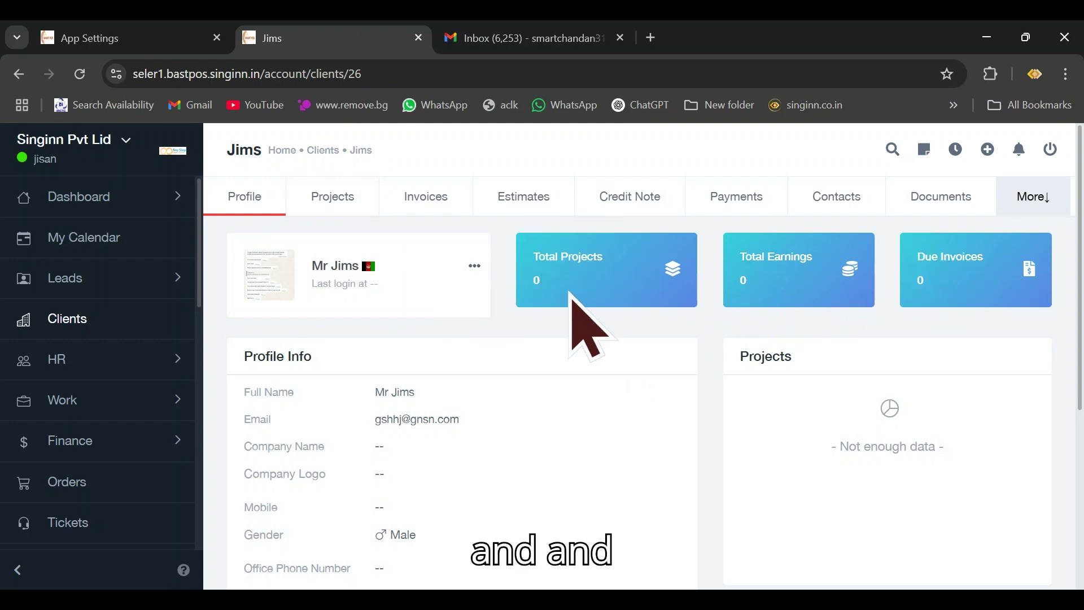
{"action": "left_click", "coordinate": [337, 204]}
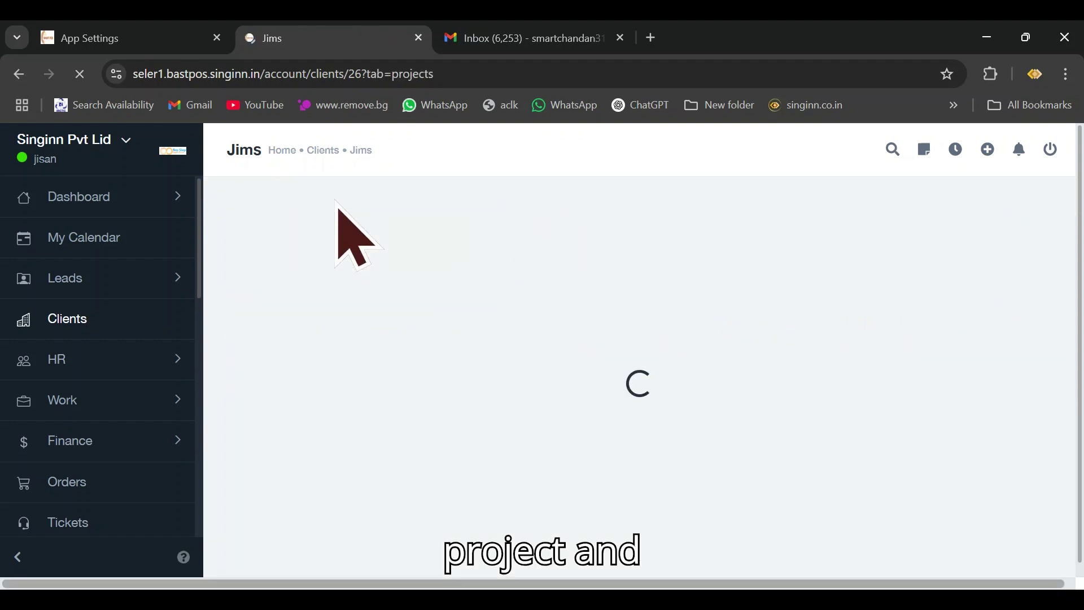
{"action": "left_click", "coordinate": [285, 248]}
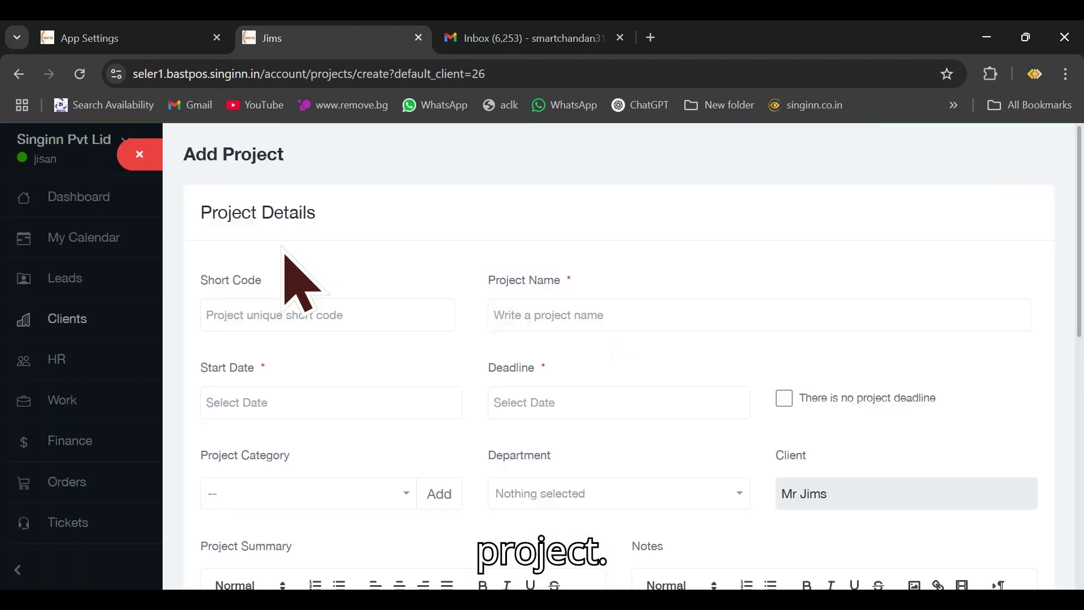
{"action": "left_click", "coordinate": [356, 317]}
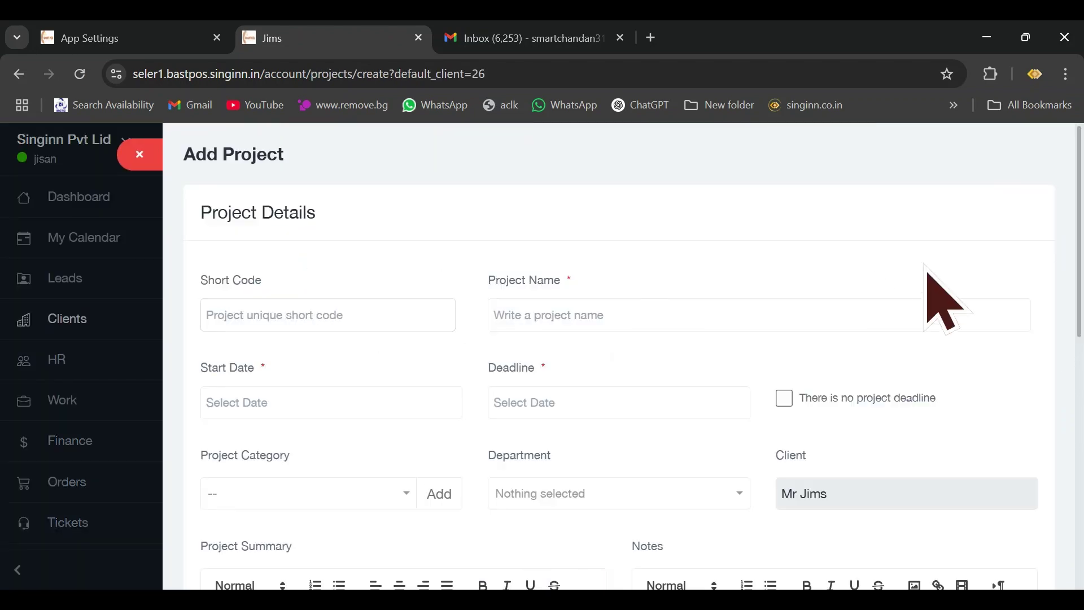
{"action": "scroll", "coordinate": [621, 338], "scroll_direction": "down", "scroll_amount": 3}
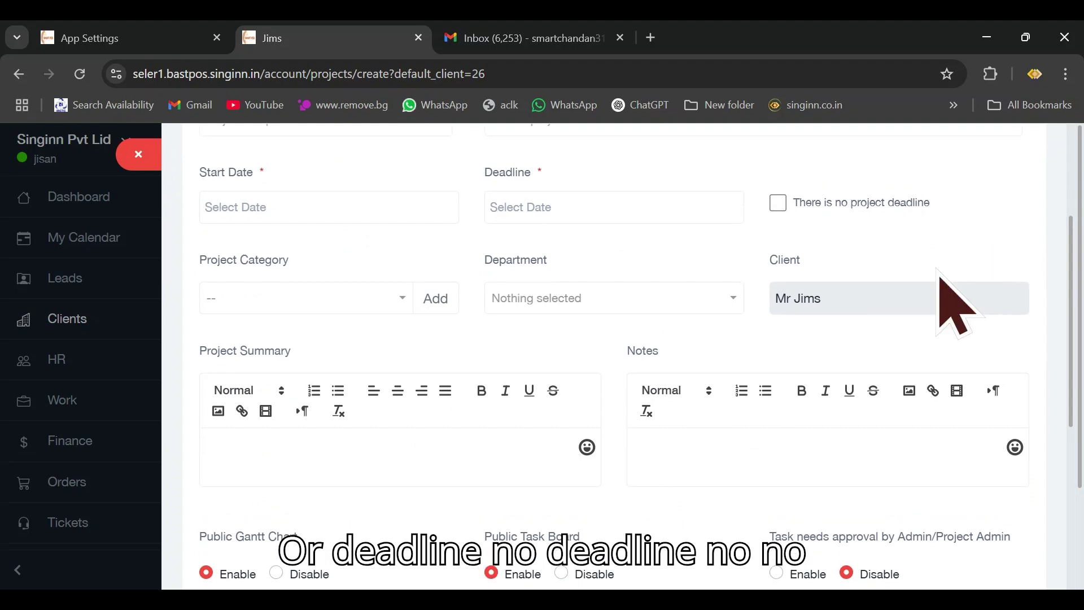
{"action": "left_click", "coordinate": [879, 210]}
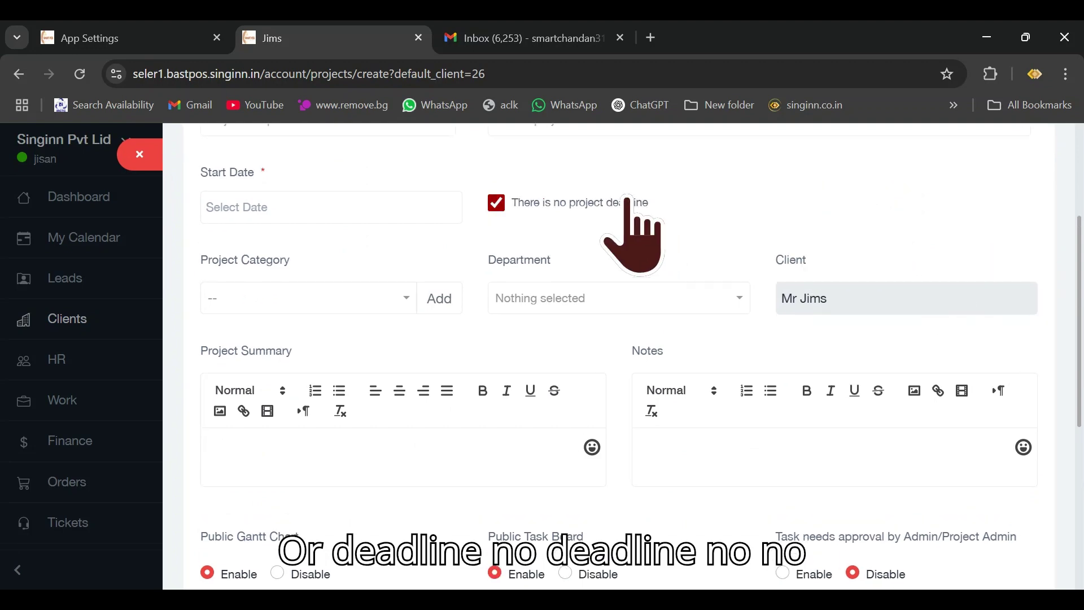
{"action": "left_click", "coordinate": [625, 200]}
{"action": "left_click", "coordinate": [621, 197]}
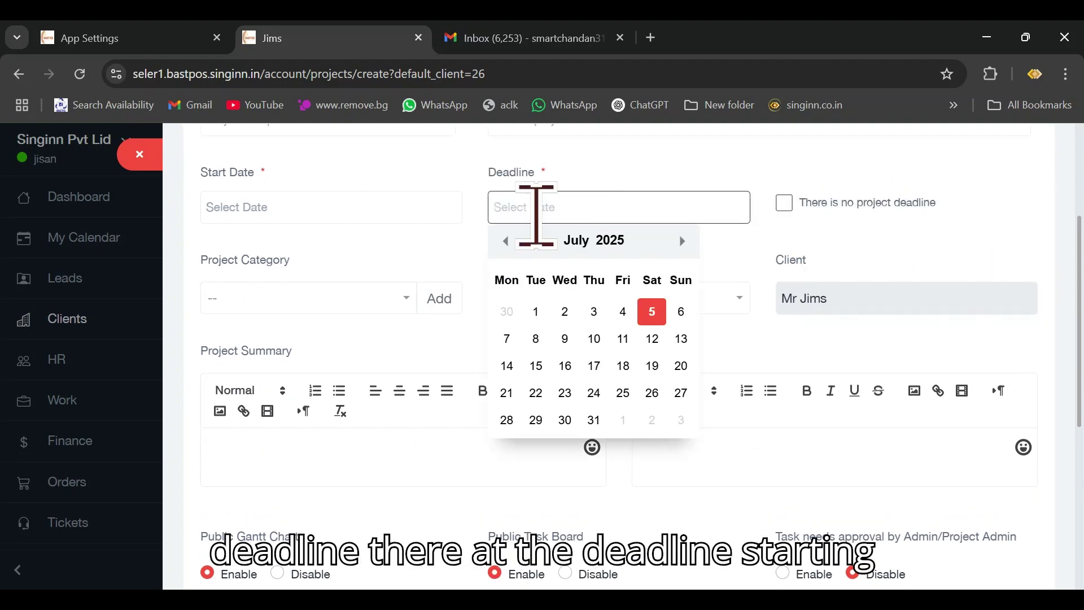
{"action": "left_click", "coordinate": [955, 254]}
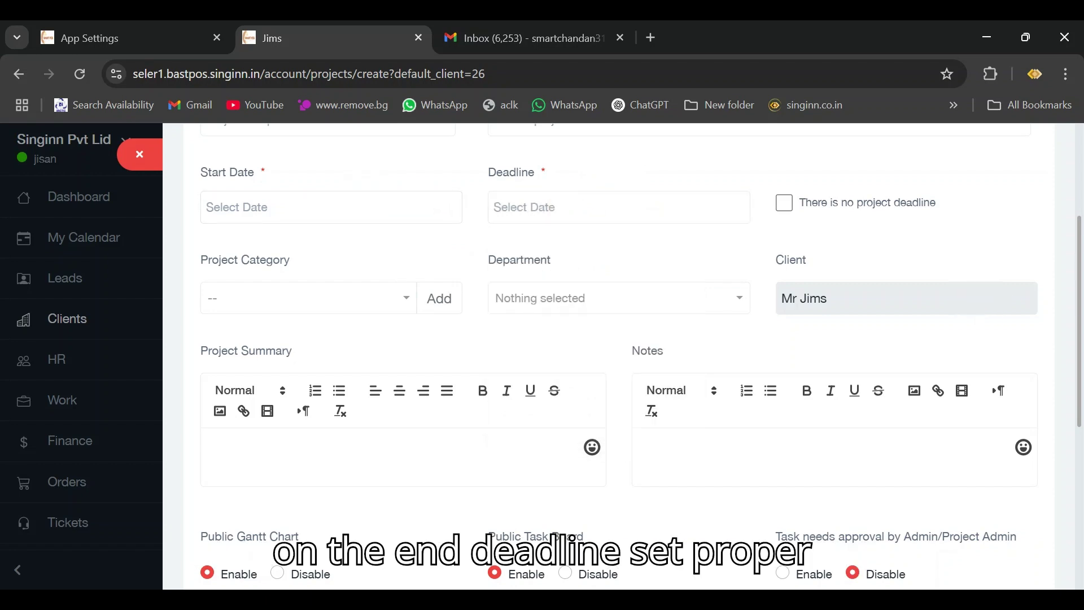
{"action": "scroll", "coordinate": [621, 339], "scroll_direction": "down", "scroll_amount": 6}
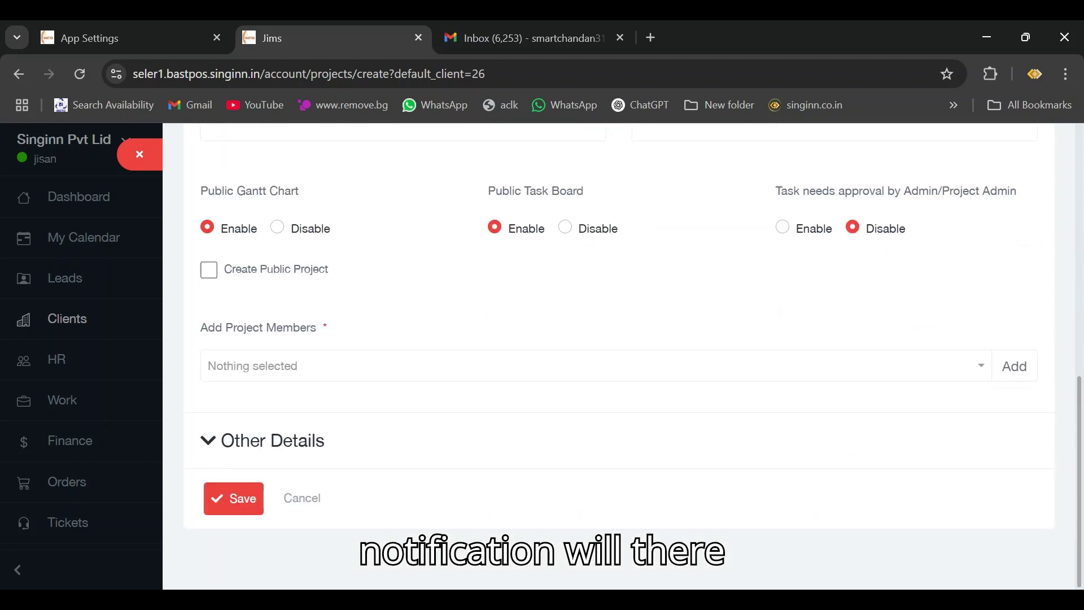
{"action": "left_click", "coordinate": [376, 367]}
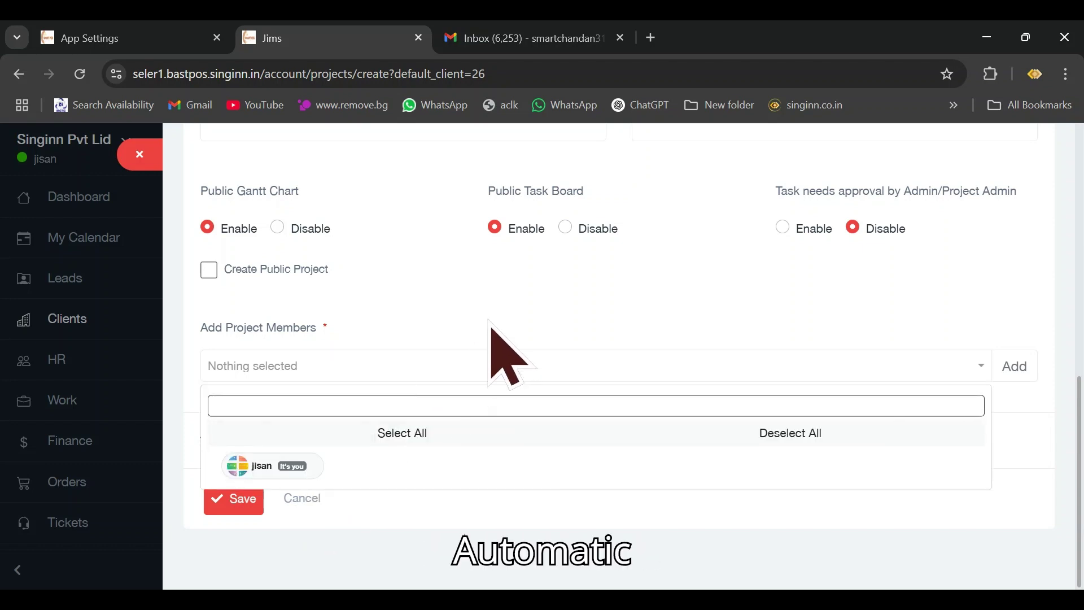
{"action": "left_click", "coordinate": [499, 340]}
{"action": "left_click", "coordinate": [295, 440]}
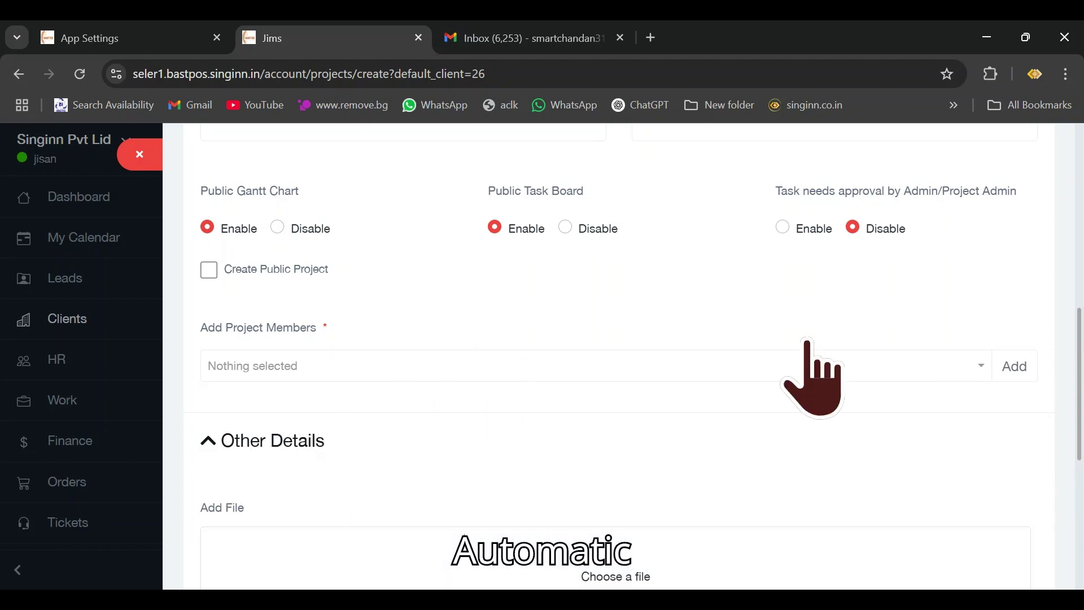
{"action": "scroll", "coordinate": [616, 356], "scroll_direction": "down", "scroll_amount": 7}
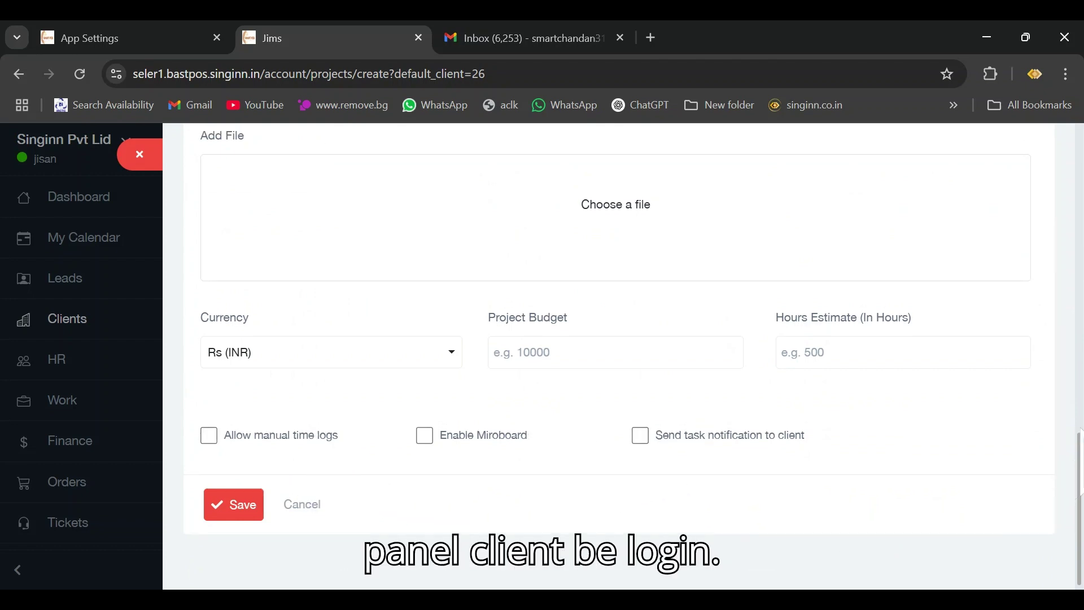
{"action": "left_click_drag", "start_coordinate": [1075, 469], "coordinate": [1057, 97]}
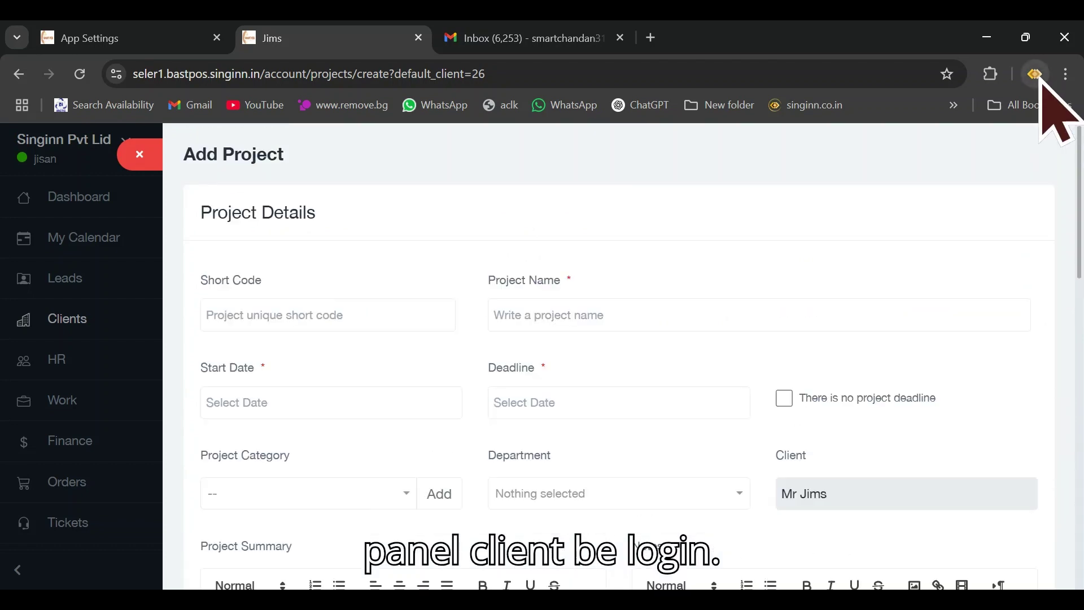
{"action": "left_click", "coordinate": [140, 155]}
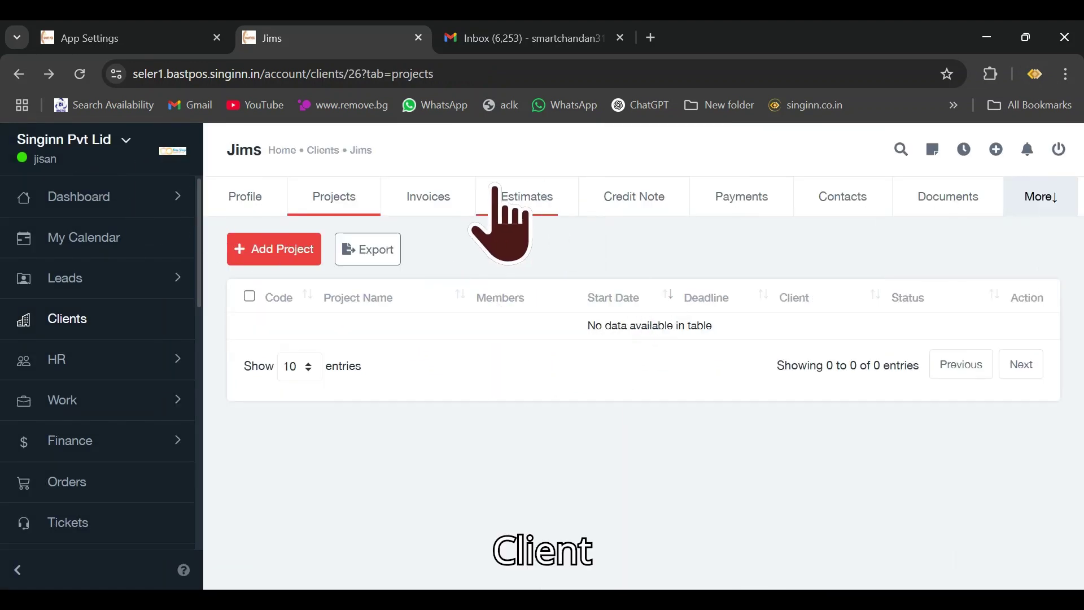
Step: Create a new invoice for Jims and start adding a new product from its item choices
{"action": "left_click", "coordinate": [429, 198]}
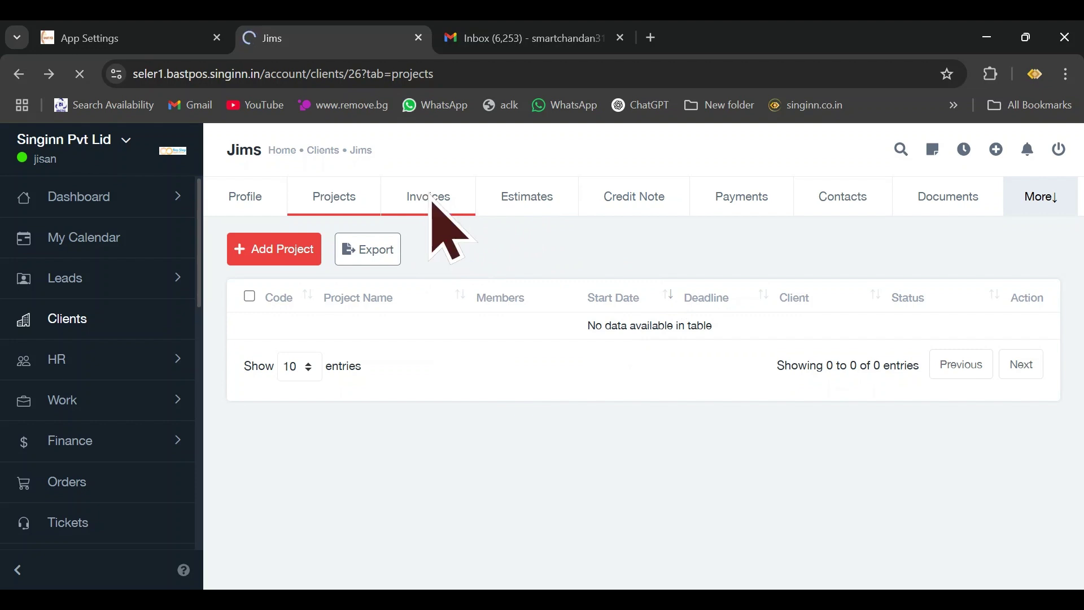
{"action": "left_click", "coordinate": [279, 249]}
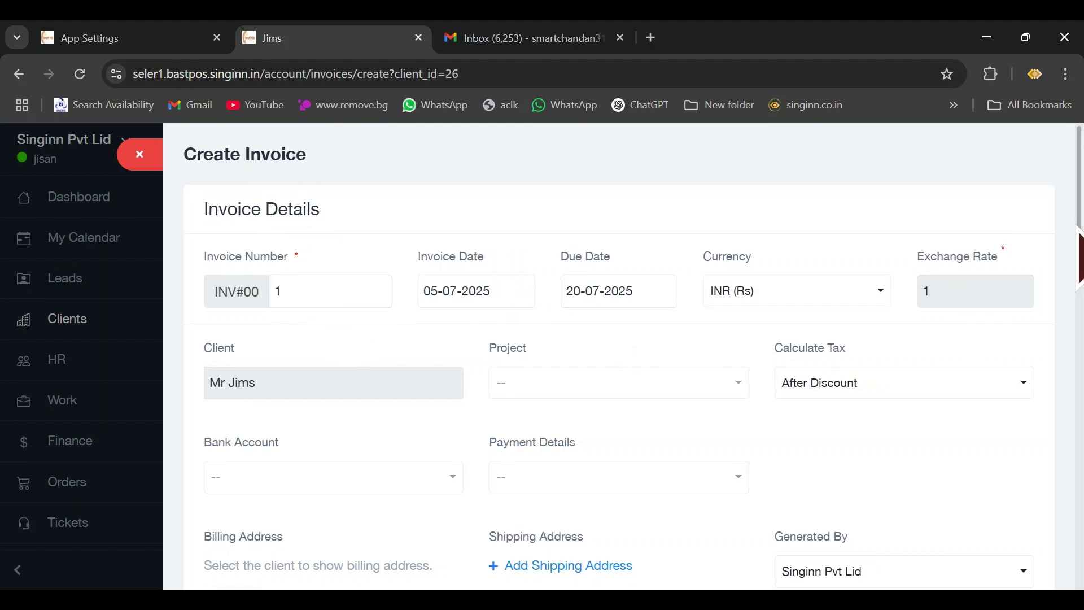
{"action": "scroll", "coordinate": [1077, 237], "scroll_direction": "down", "scroll_amount": 7}
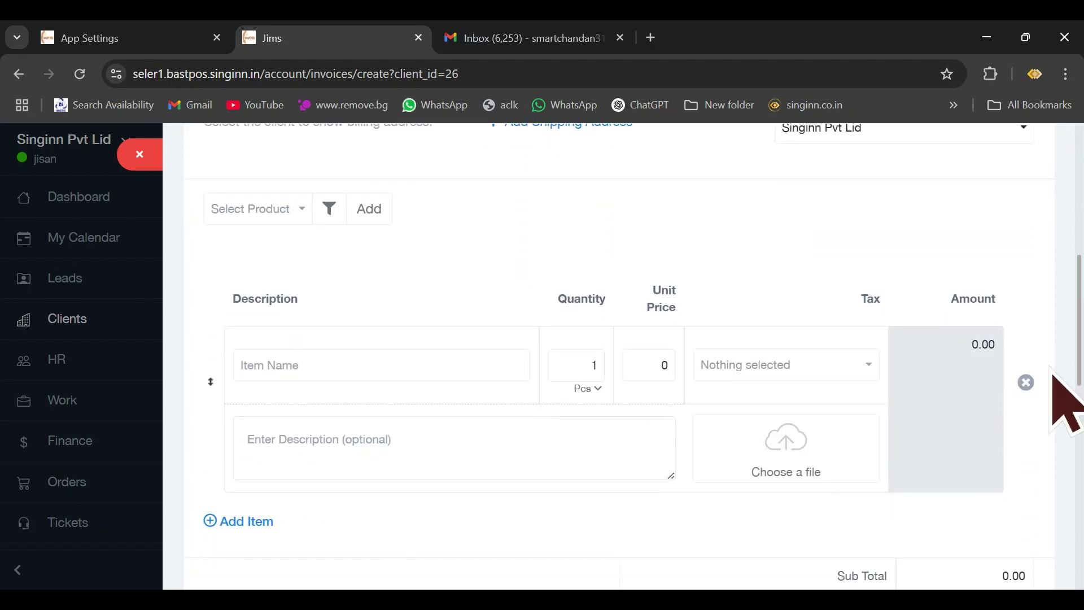
{"action": "left_click", "coordinate": [274, 210]}
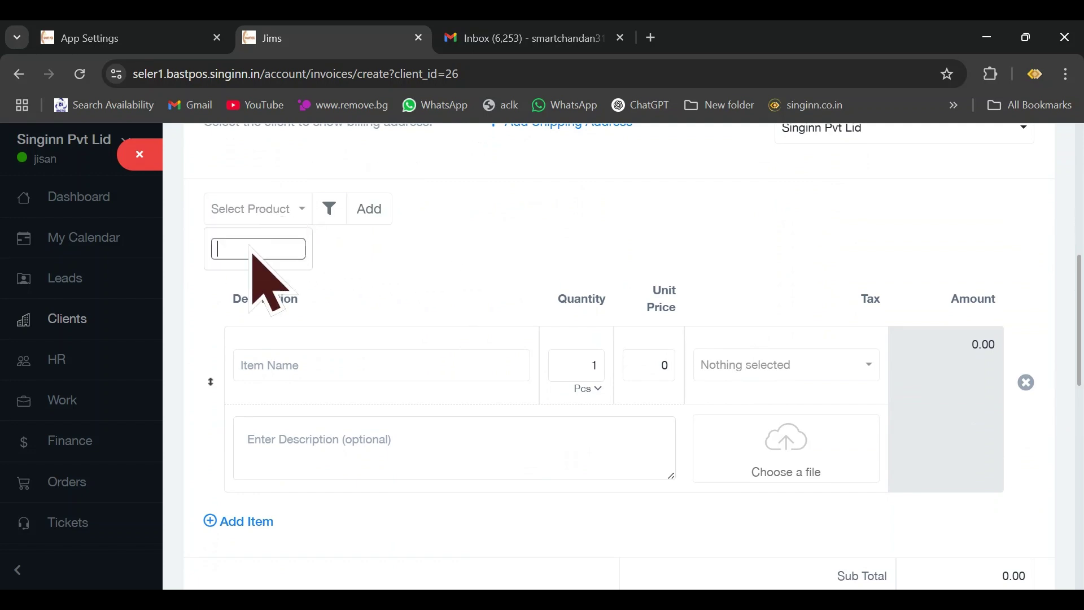
{"action": "left_click", "coordinate": [390, 210]}
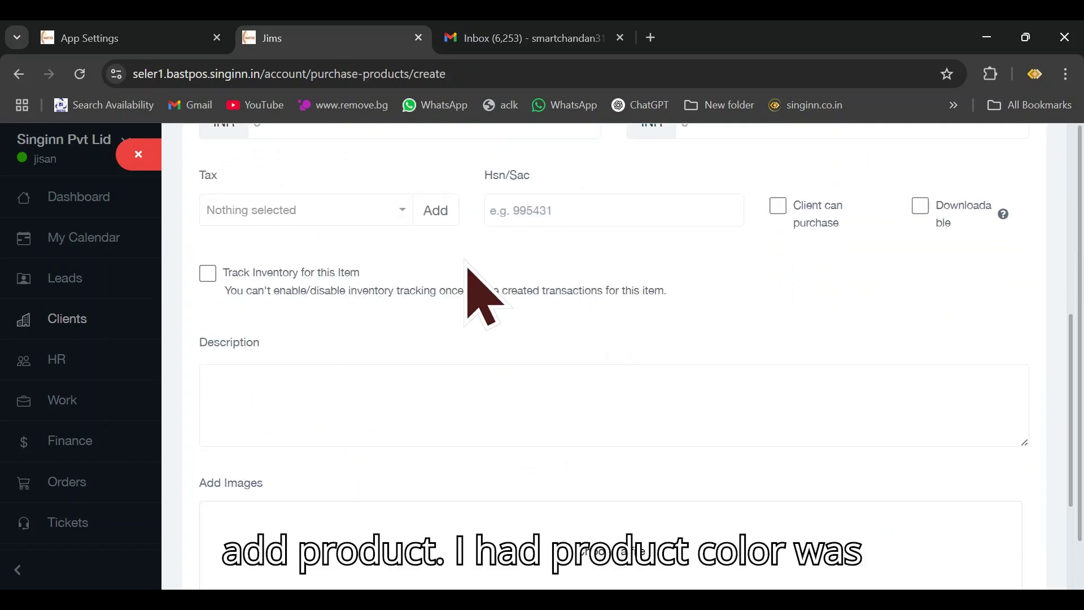
Step: Discard the unsaved new product form and switch to Jims's Estimates tab
{"action": "scroll", "coordinate": [1039, 209], "scroll_direction": "up", "scroll_amount": 8}
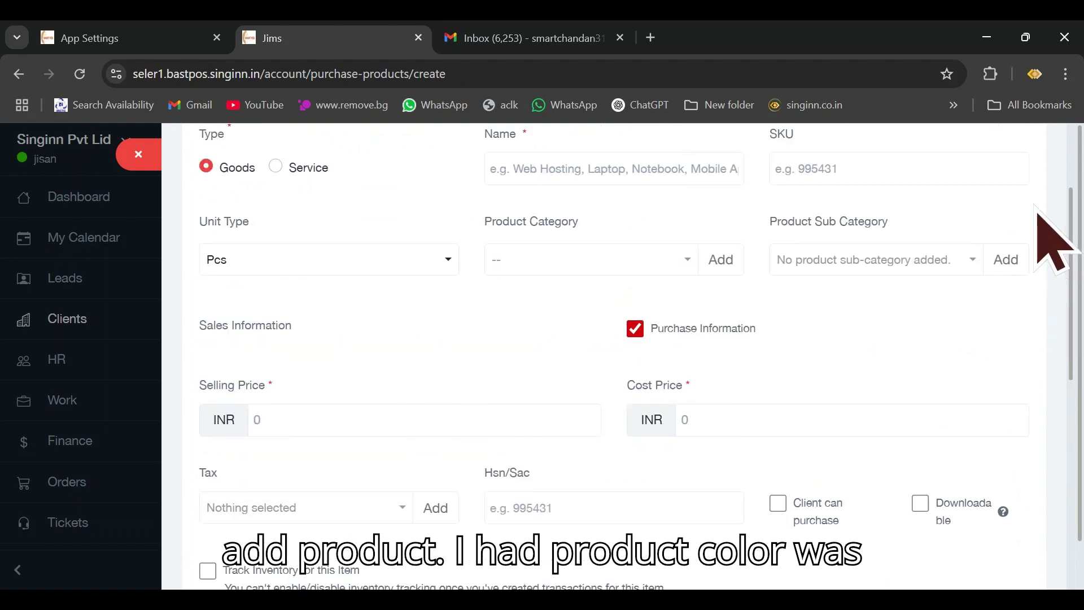
{"action": "scroll", "coordinate": [525, 264], "scroll_direction": "down", "scroll_amount": 10}
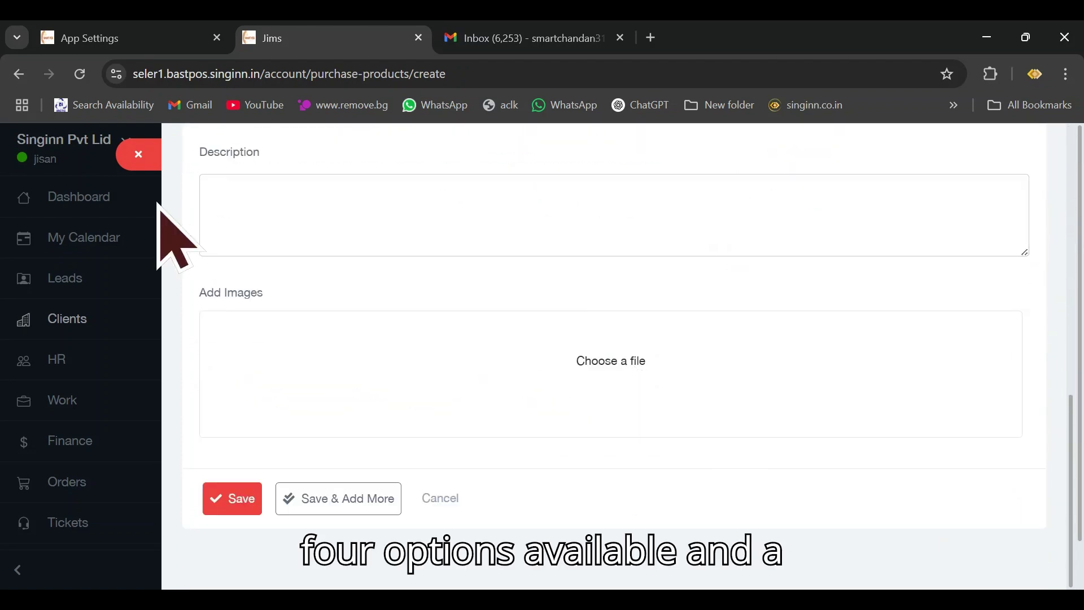
{"action": "left_click", "coordinate": [138, 154]}
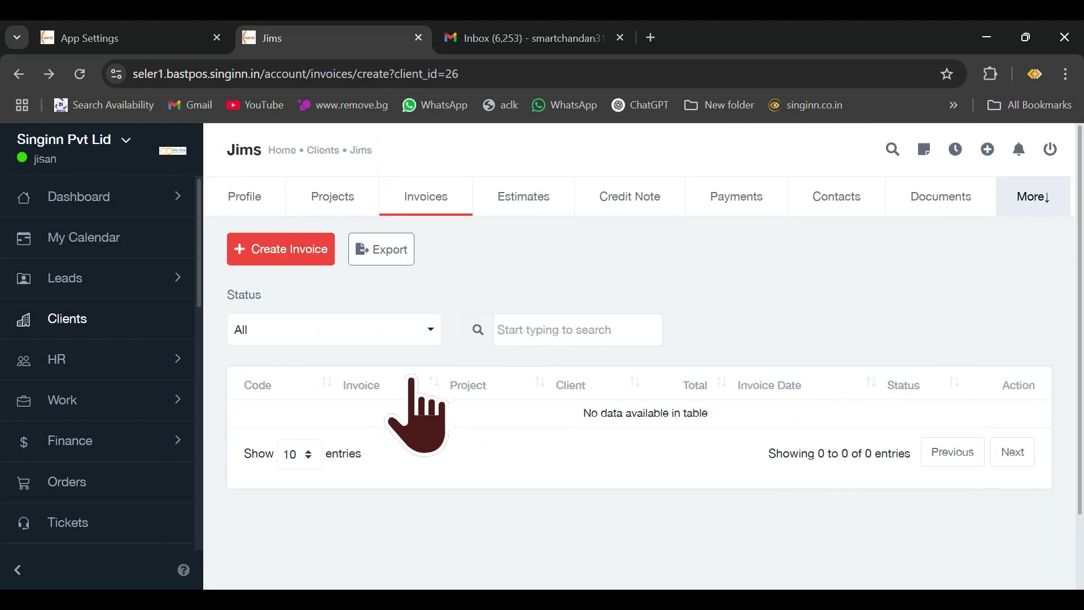
{"action": "left_click", "coordinate": [539, 211]}
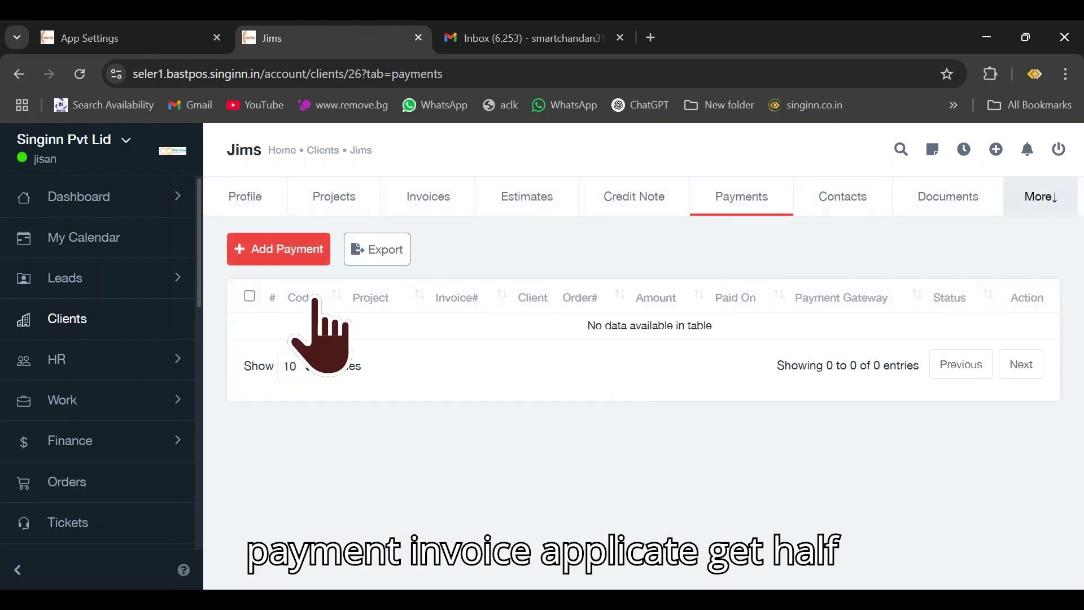
Step: Open Add Payment for Jims and check the Project, Invoice and Bank Account lists
{"action": "left_click", "coordinate": [295, 257]}
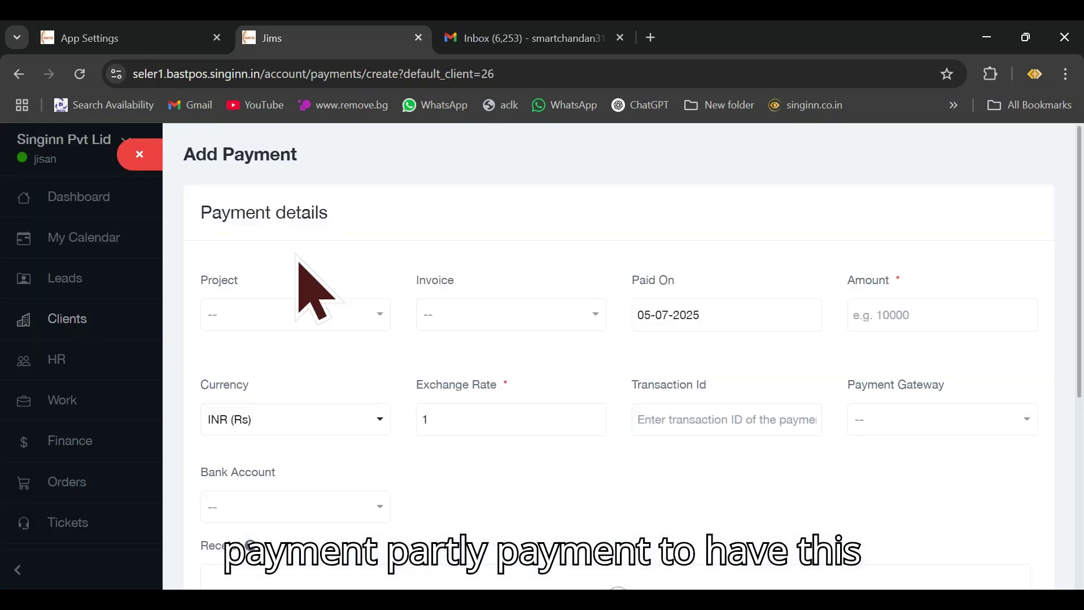
{"action": "left_click", "coordinate": [357, 315]}
{"action": "left_click", "coordinate": [485, 315]}
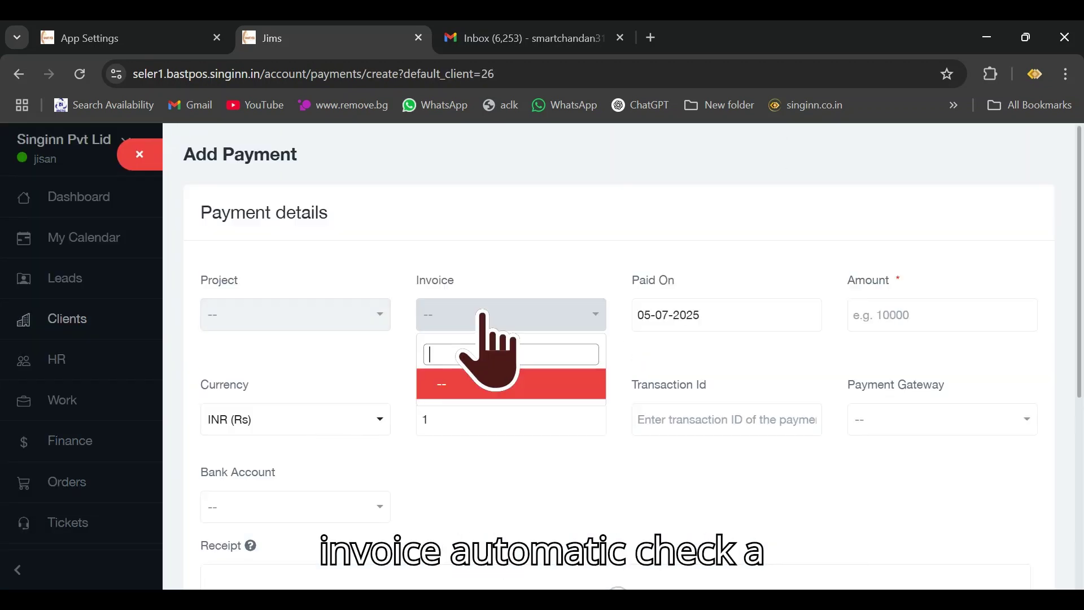
{"action": "left_click", "coordinate": [685, 349]}
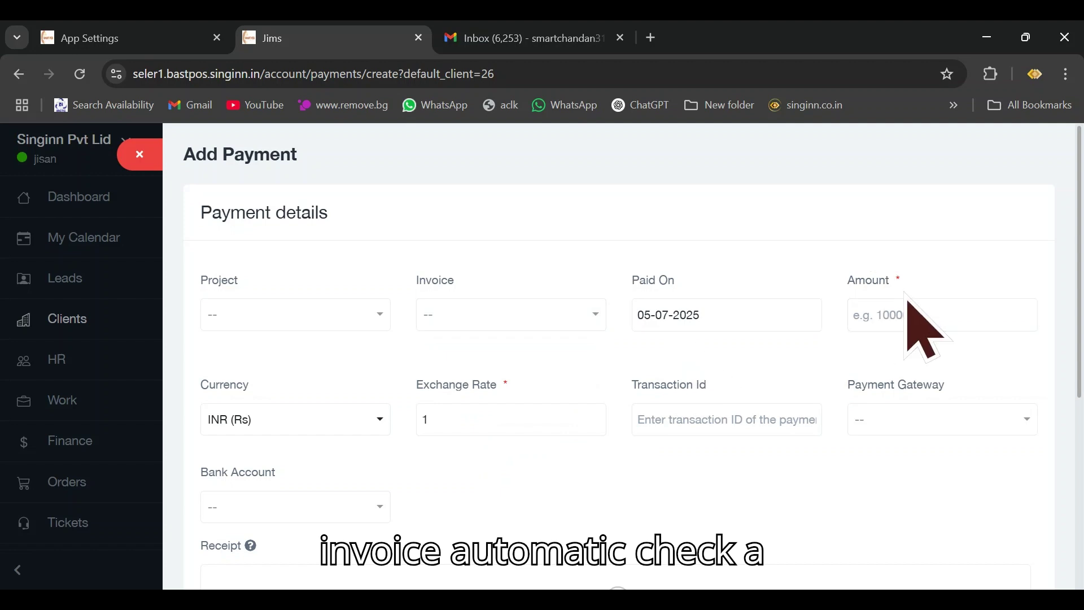
{"action": "scroll", "coordinate": [621, 356], "scroll_direction": "down", "scroll_amount": 5}
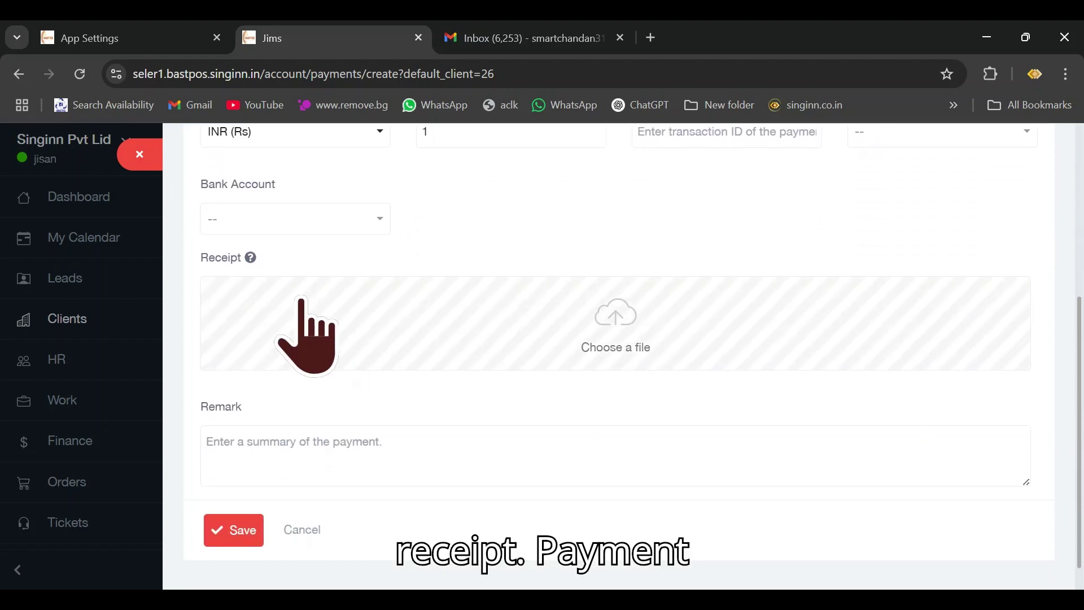
{"action": "left_click", "coordinate": [298, 214]}
{"action": "left_click", "coordinate": [472, 226]}
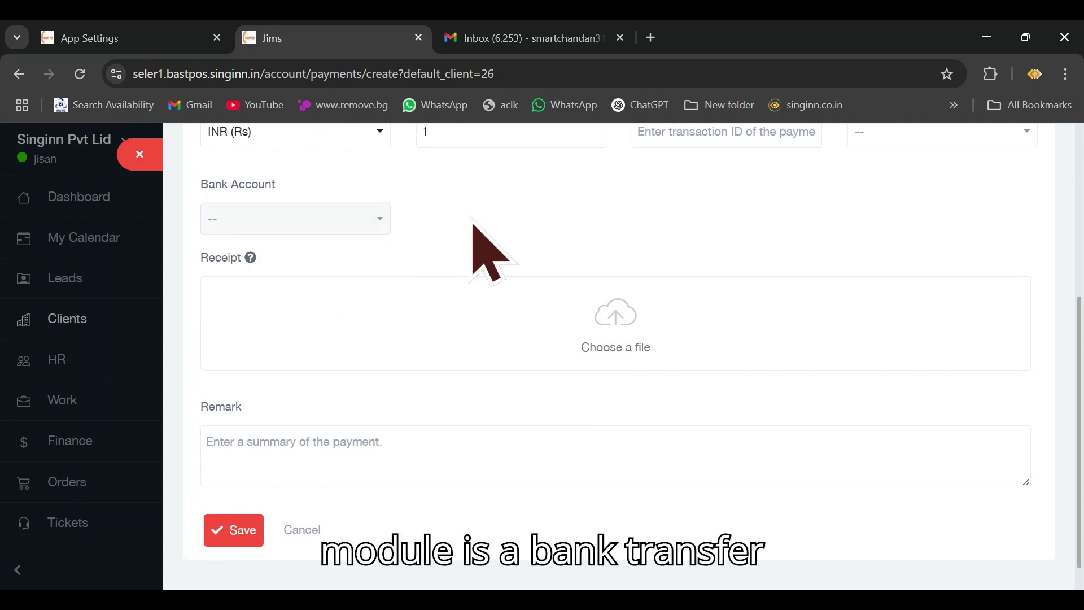
{"action": "left_click", "coordinate": [367, 218]}
{"action": "left_click", "coordinate": [487, 221]}
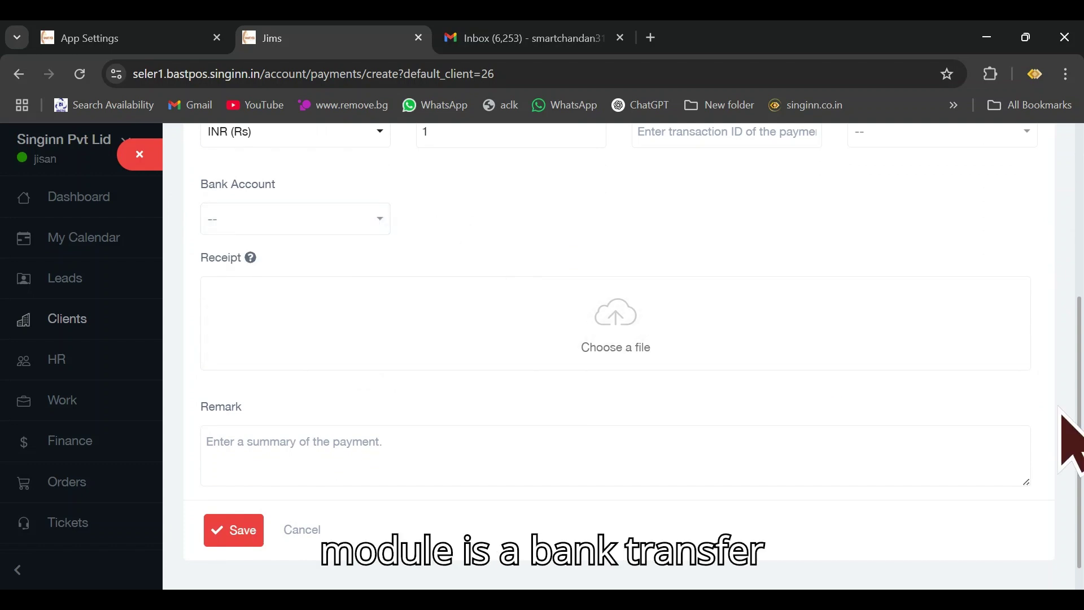
Step: Choose Offline Payment as the payment gateway and recheck the bank account list
{"action": "left_click_drag", "start_coordinate": [1078, 405], "coordinate": [1049, 319]}
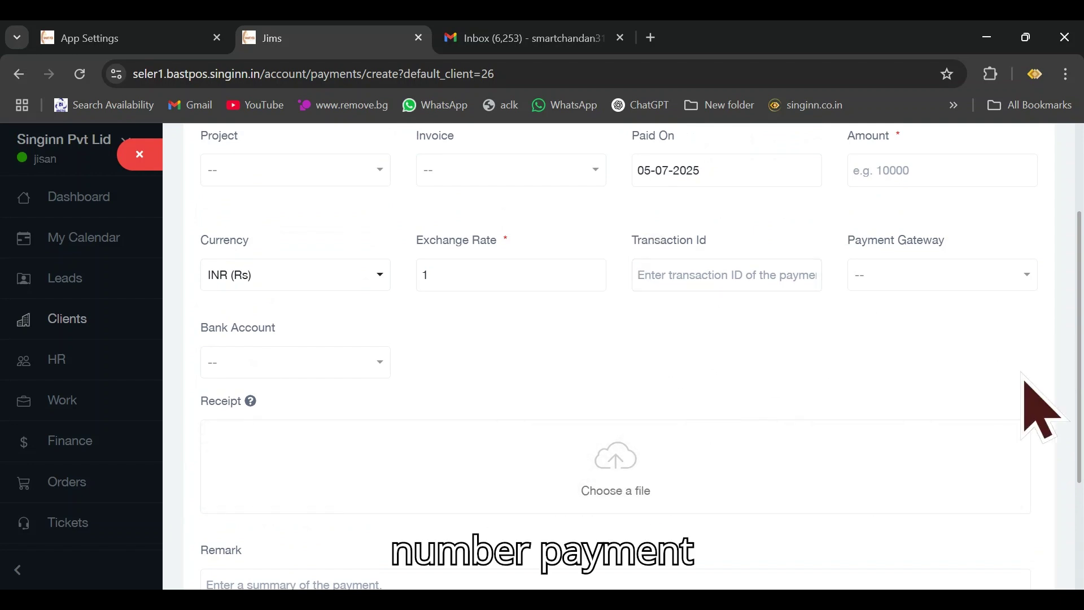
{"action": "left_click", "coordinate": [941, 275]}
{"action": "left_click", "coordinate": [931, 374]}
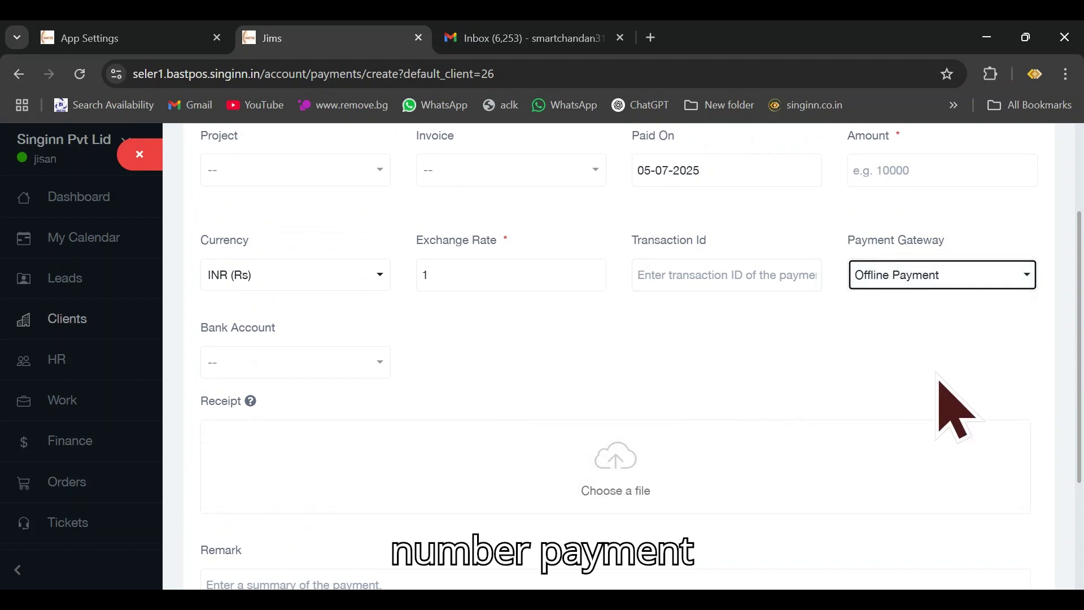
{"action": "left_click", "coordinate": [486, 370]}
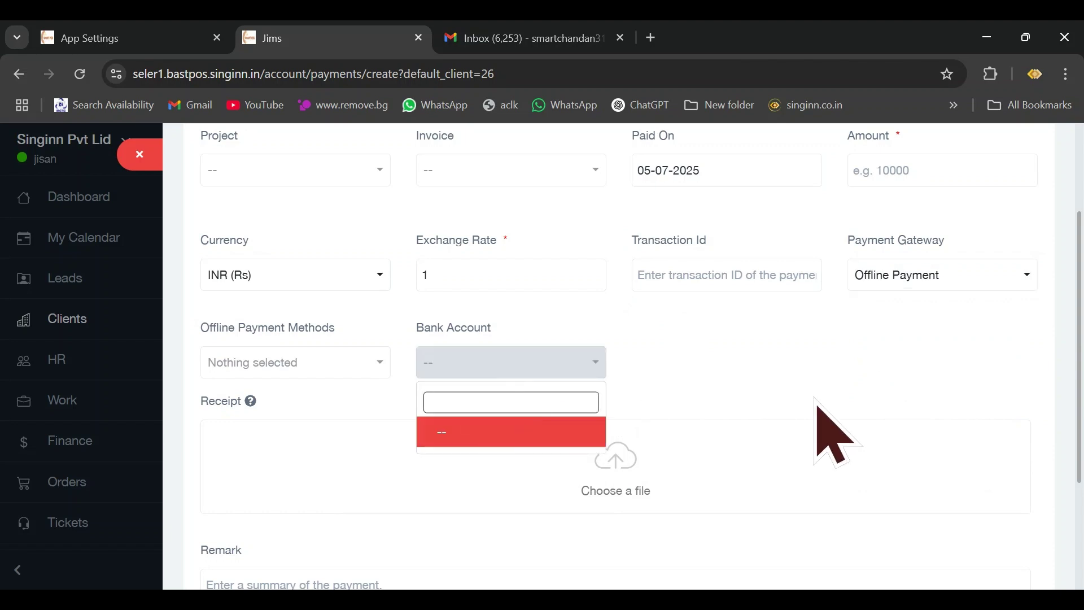
{"action": "left_click", "coordinate": [789, 359]}
{"action": "scroll", "coordinate": [1080, 364], "scroll_direction": "down", "scroll_amount": 3}
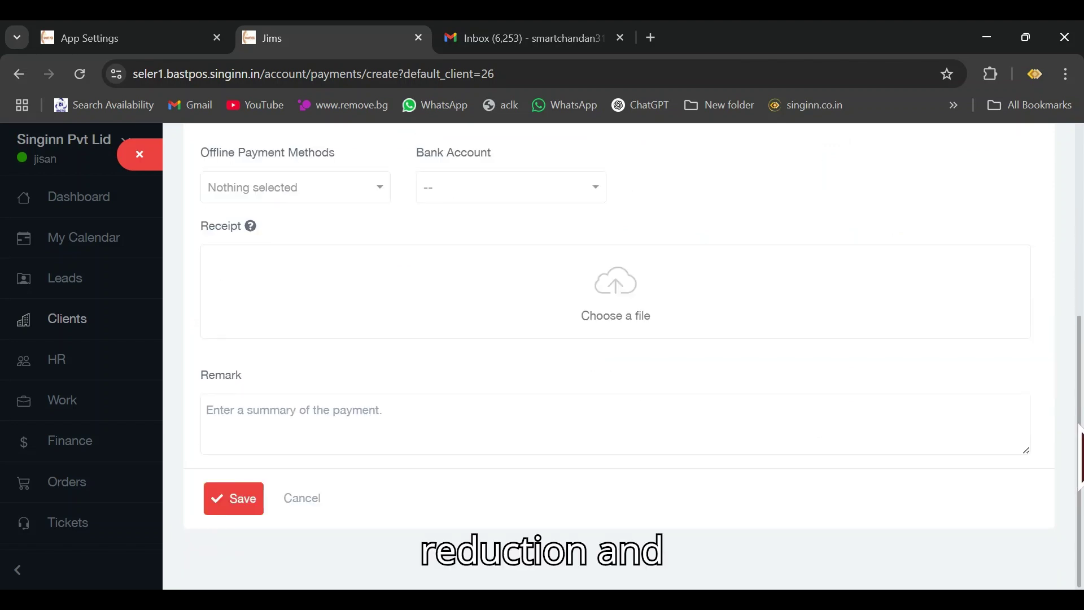
{"action": "scroll", "coordinate": [1080, 457], "scroll_direction": "up", "scroll_amount": 5}
Step: Discard the payment form and browse Jims's Contacts, Documents and Tickets tabs
{"action": "left_click", "coordinate": [141, 155]}
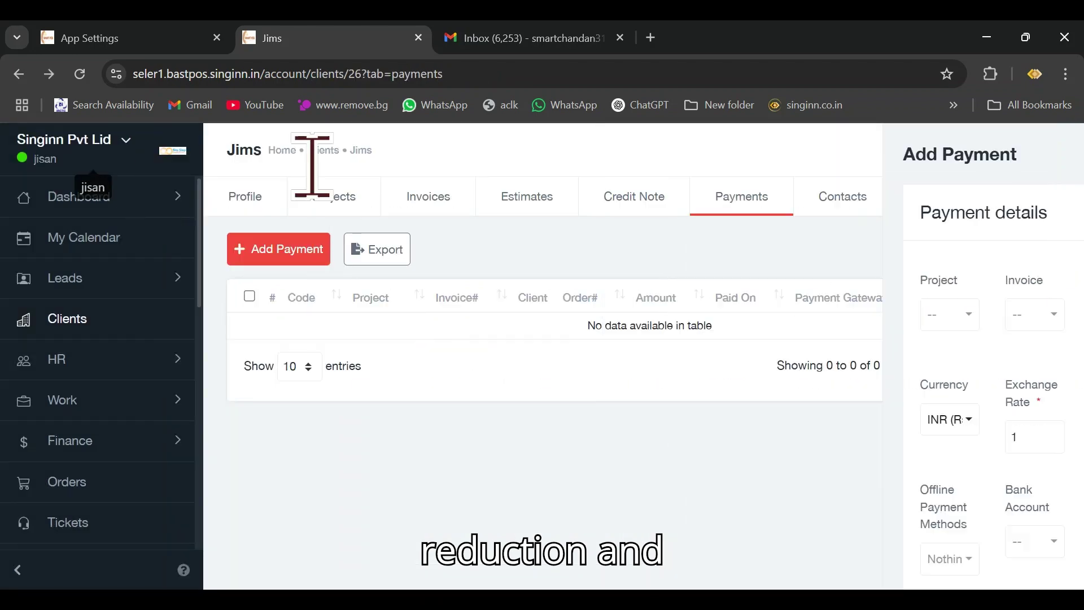
{"action": "left_click", "coordinate": [845, 210]}
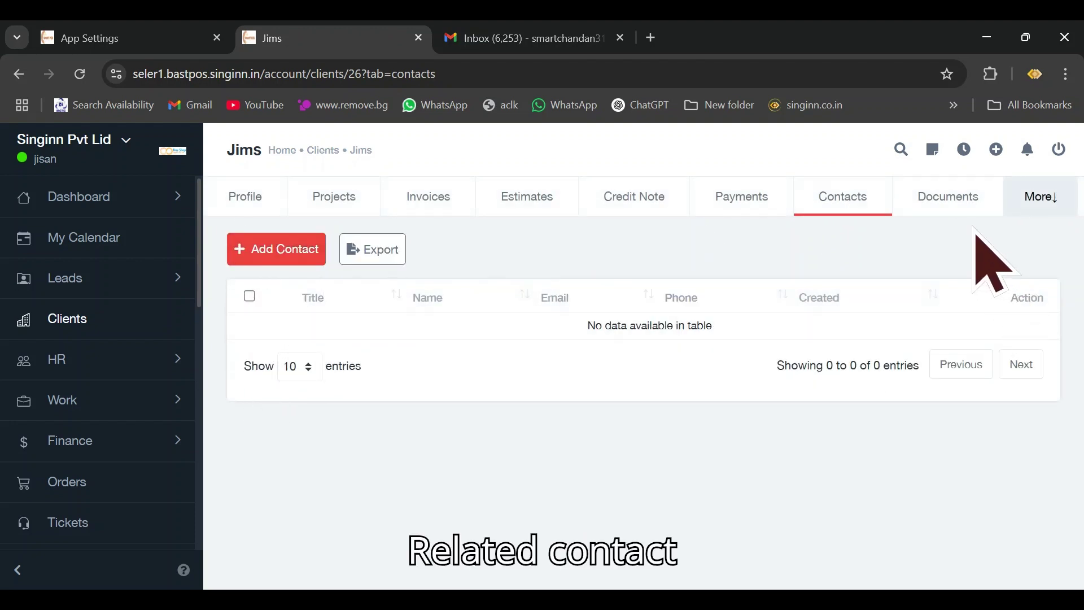
{"action": "left_click", "coordinate": [963, 206]}
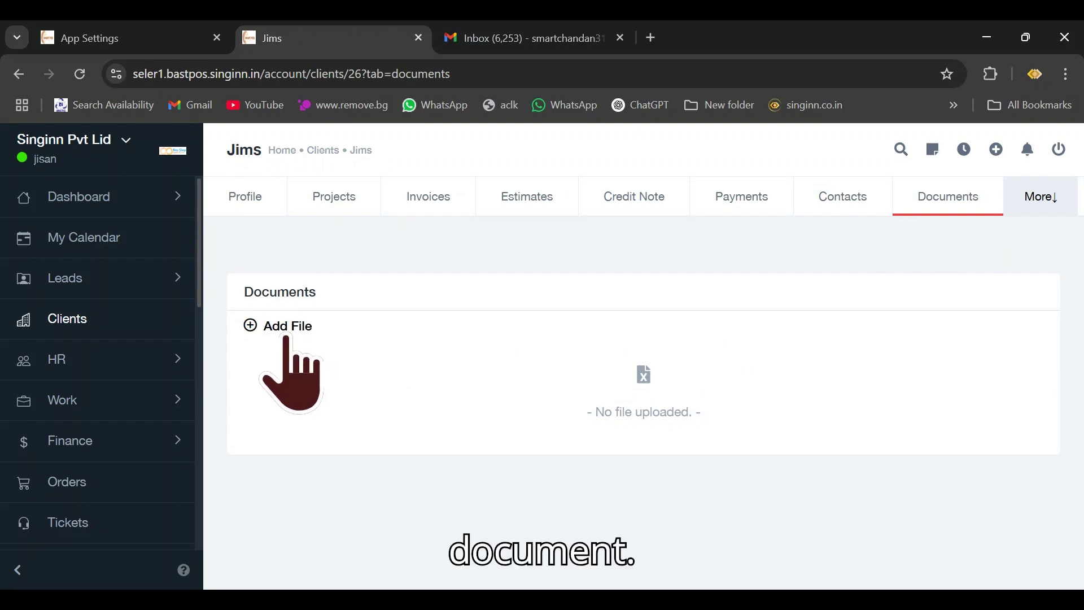
{"action": "left_click", "coordinate": [1039, 205]}
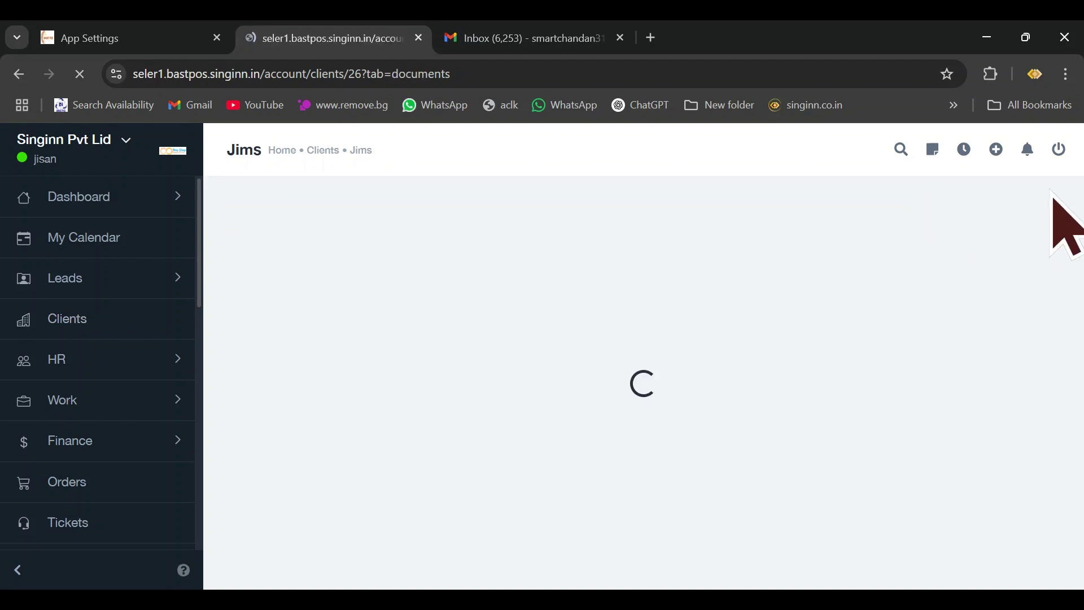
{"action": "left_click", "coordinate": [1039, 197]}
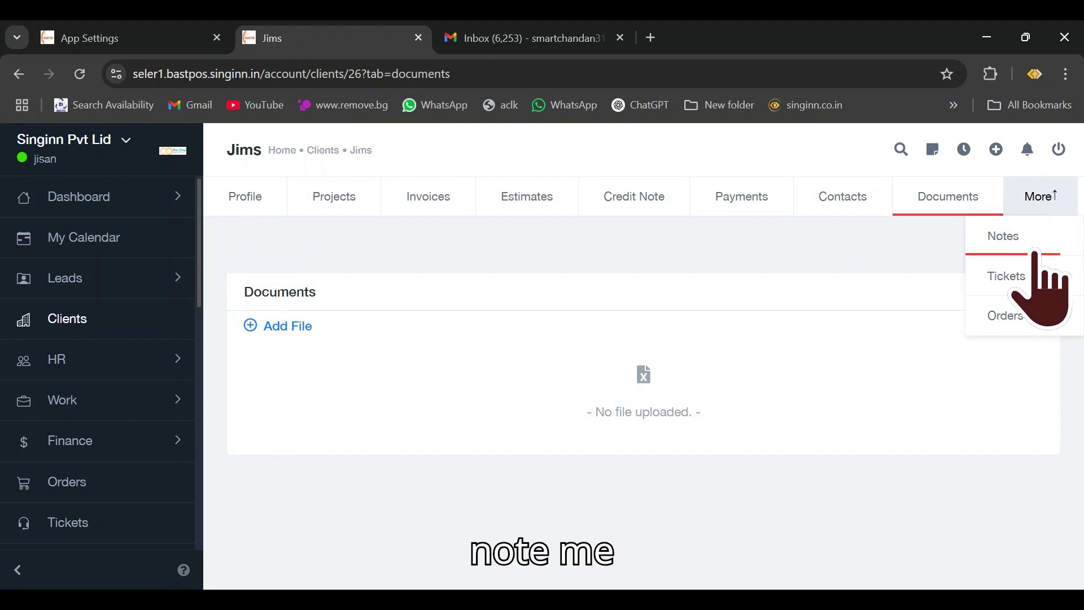
{"action": "left_click", "coordinate": [1010, 276]}
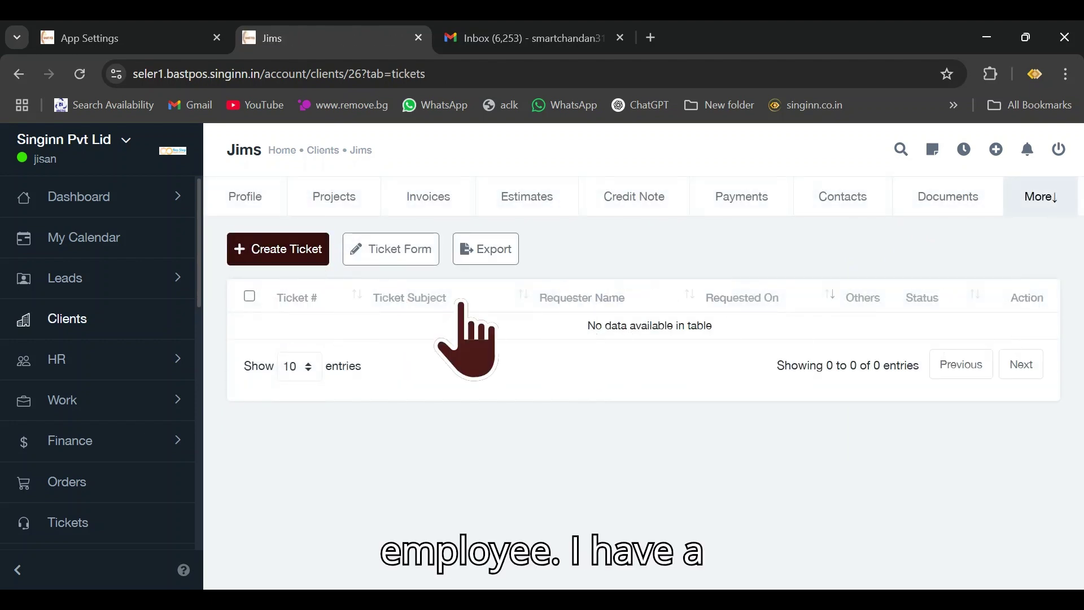
Step: Open and close the Create Ticket form, then show the client's empty Orders list
{"action": "left_click", "coordinate": [268, 249]}
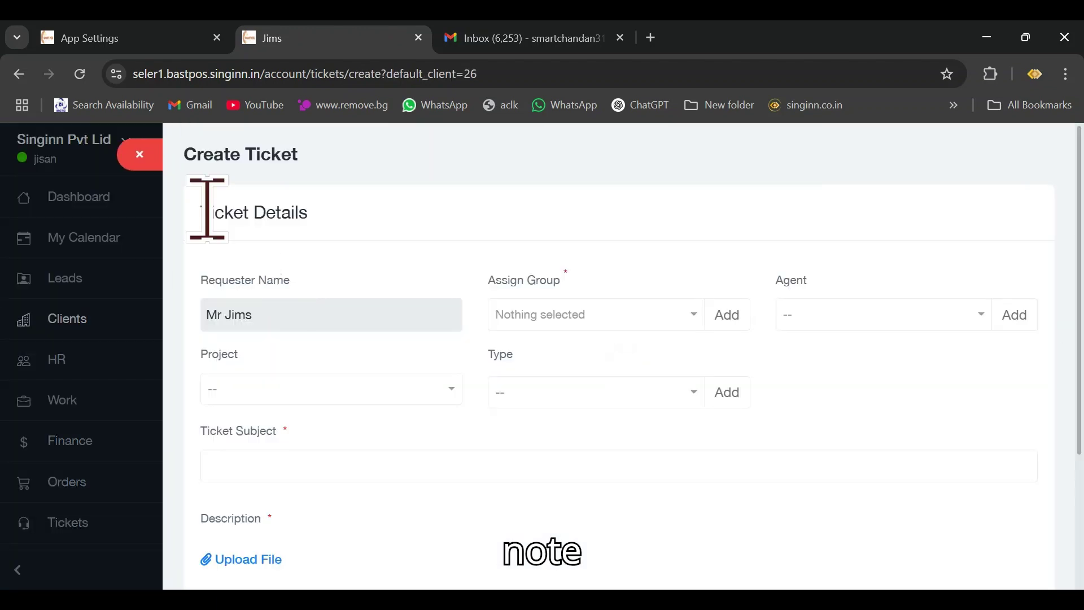
{"action": "left_click", "coordinate": [140, 154]}
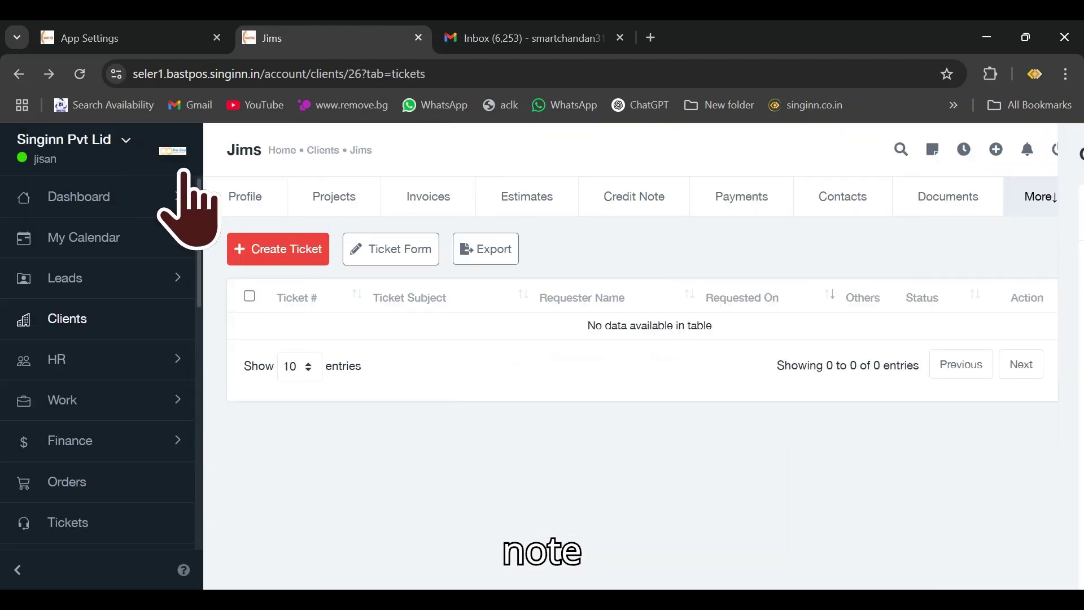
{"action": "left_click", "coordinate": [1043, 201]}
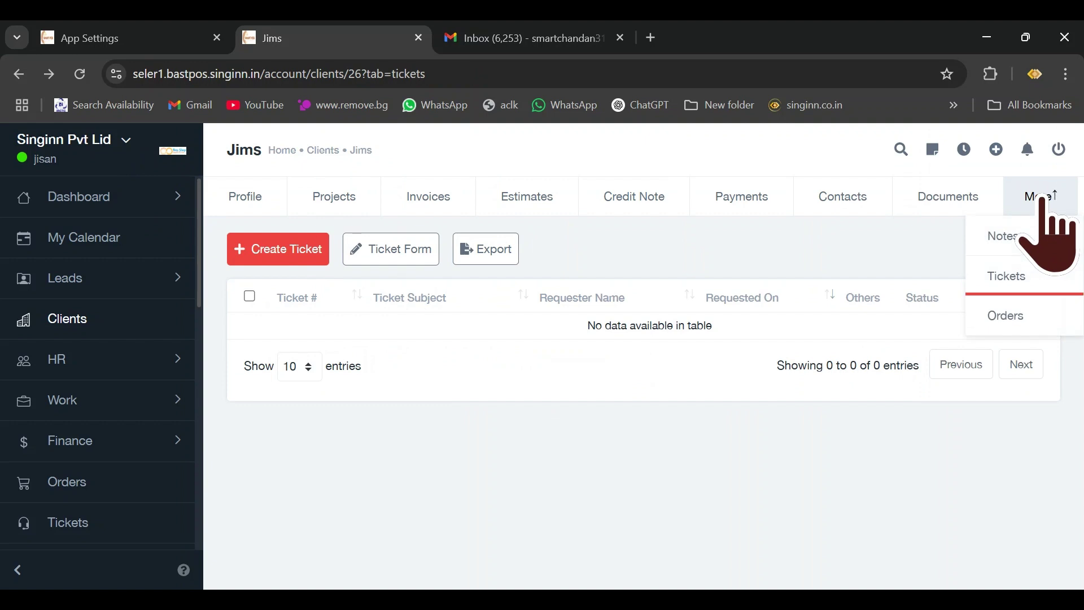
{"action": "left_click", "coordinate": [999, 330]}
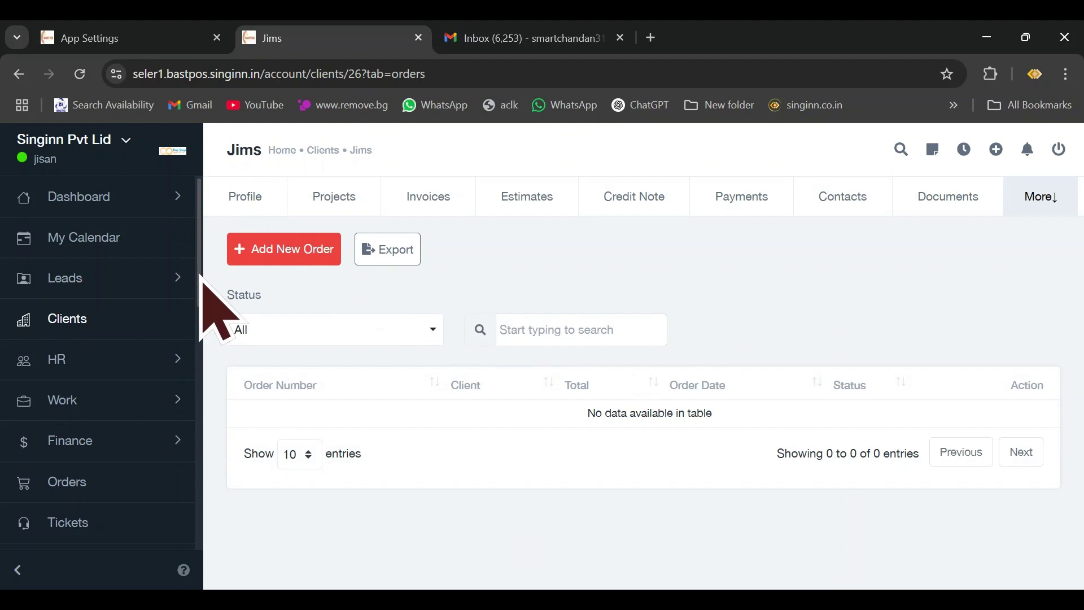
{"action": "scroll", "coordinate": [212, 317], "scroll_direction": "down", "scroll_amount": 3}
Step: Go to the Appreciation page under HR in the sidebar
{"action": "left_click", "coordinate": [121, 259]}
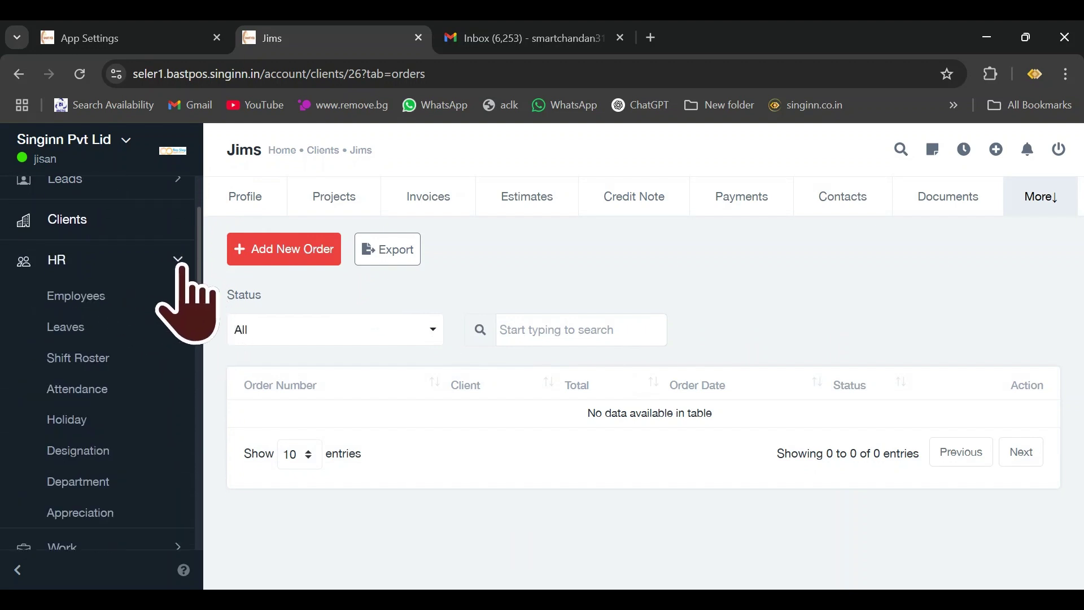
{"action": "scroll", "coordinate": [203, 271], "scroll_direction": "down", "scroll_amount": 2}
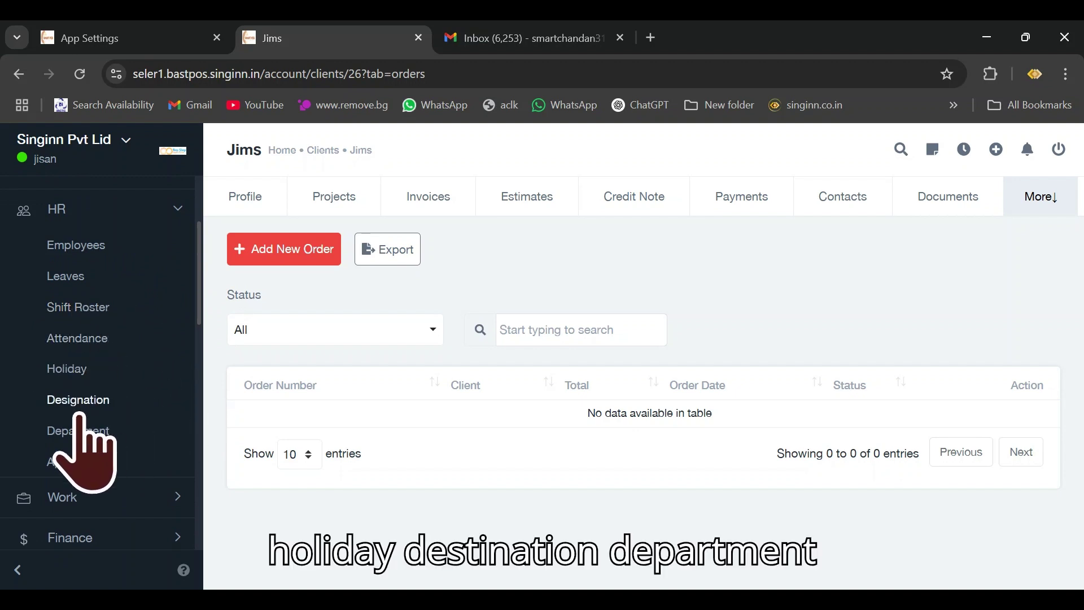
{"action": "left_click", "coordinate": [85, 463]}
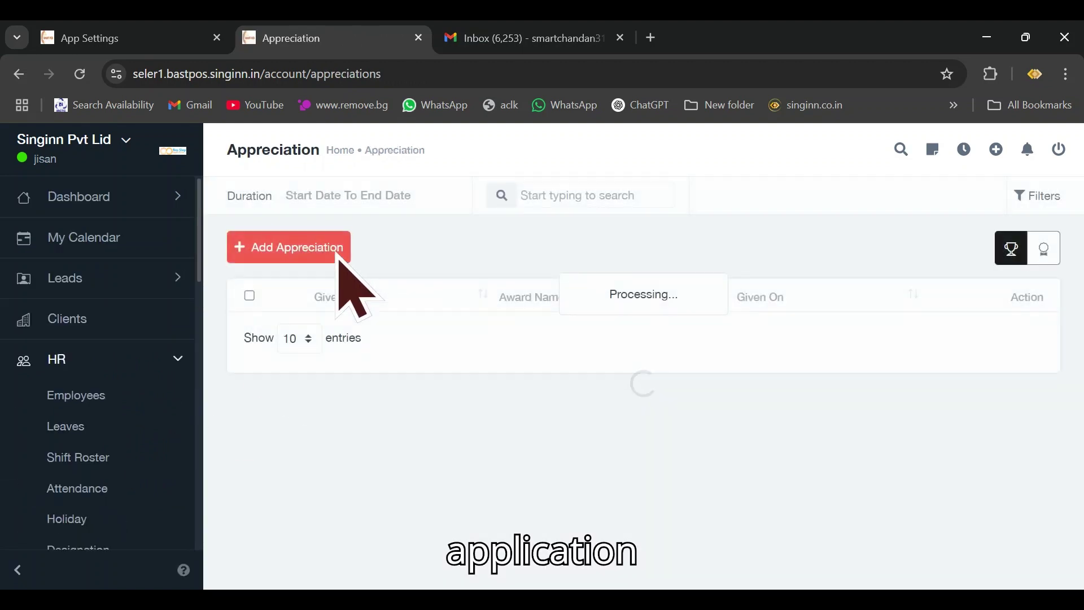
Step: Check the Award and Given To lists in Add Appreciation, close it unsaved, and go to Employees
{"action": "left_click", "coordinate": [317, 247]}
{"action": "left_click", "coordinate": [341, 311]}
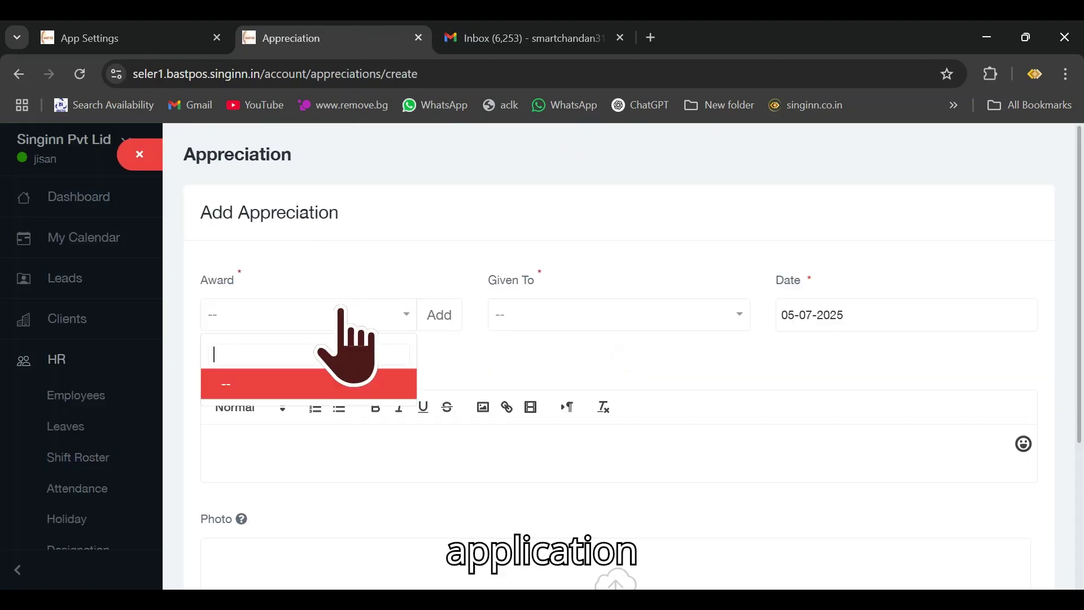
{"action": "left_click", "coordinate": [624, 371]}
{"action": "left_click", "coordinate": [607, 319]}
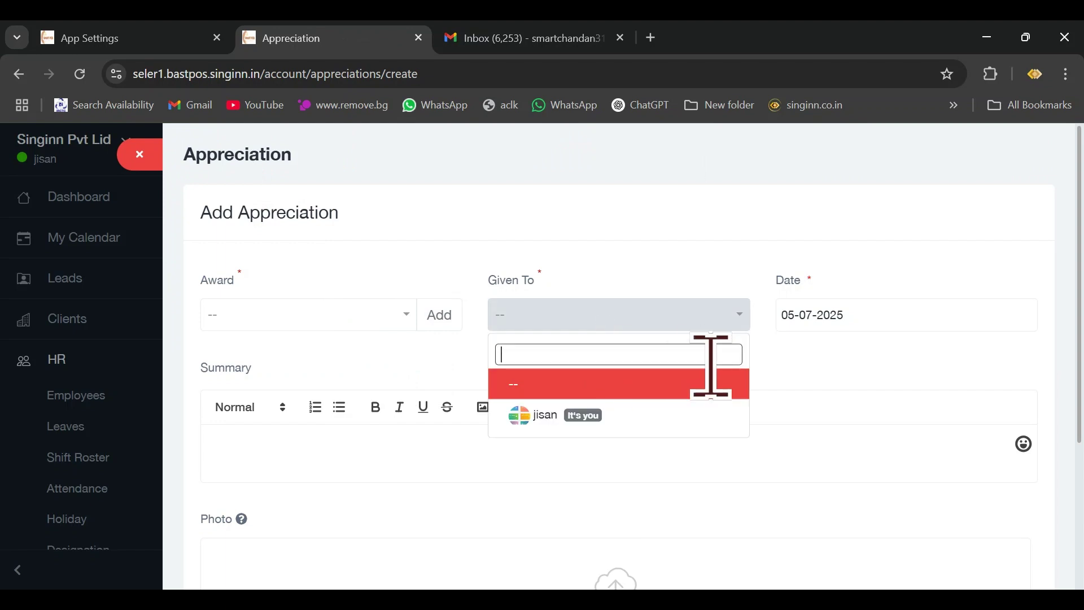
{"action": "left_click", "coordinate": [861, 352]}
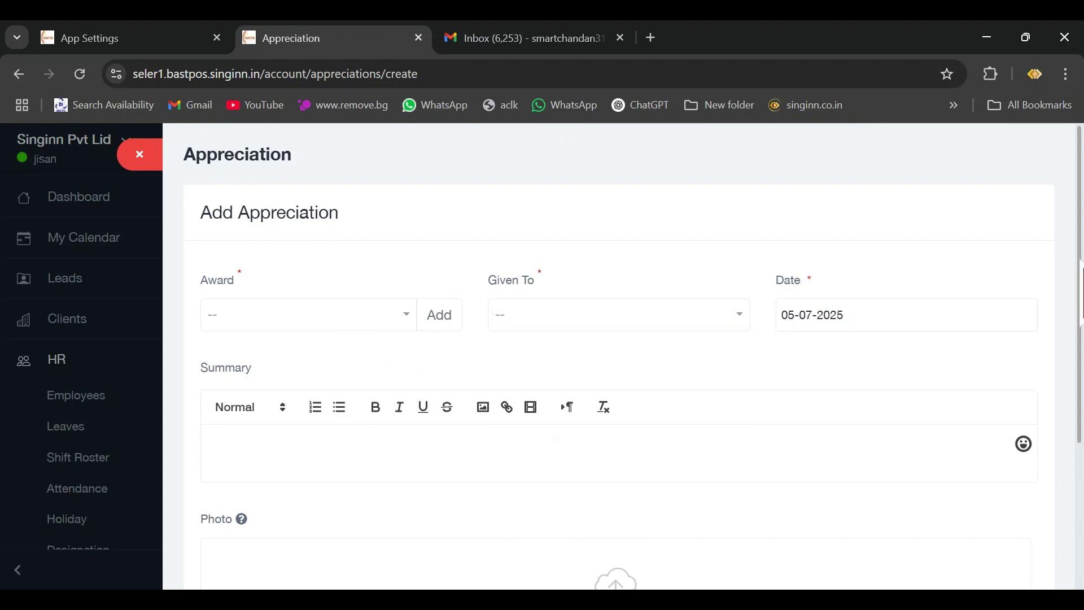
{"action": "mouse_move", "coordinate": [1079, 260]}
{"action": "left_mouse_down"}
{"action": "mouse_move", "coordinate": [1081, 409]}
{"action": "mouse_move", "coordinate": [1080, 254]}
{"action": "left_mouse_up"}
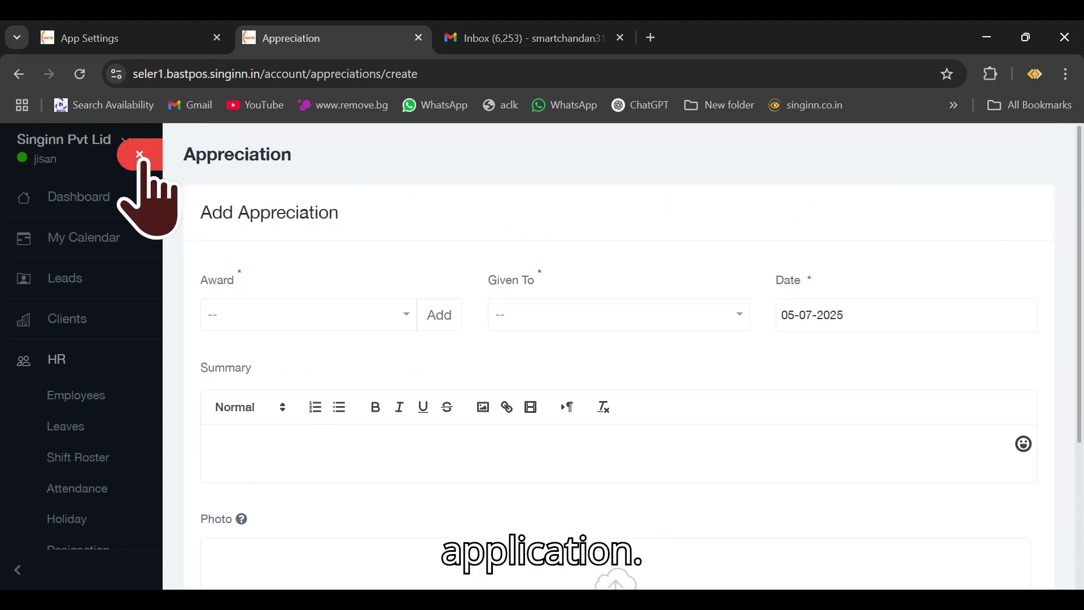
{"action": "left_click", "coordinate": [141, 156]}
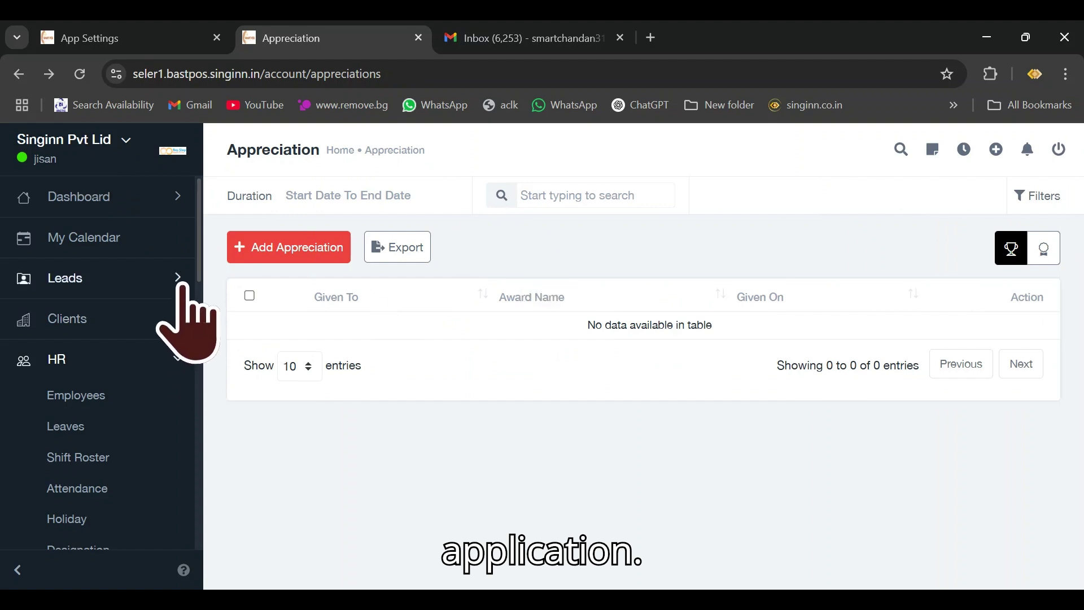
{"action": "left_click_drag", "start_coordinate": [200, 256], "coordinate": [203, 301]}
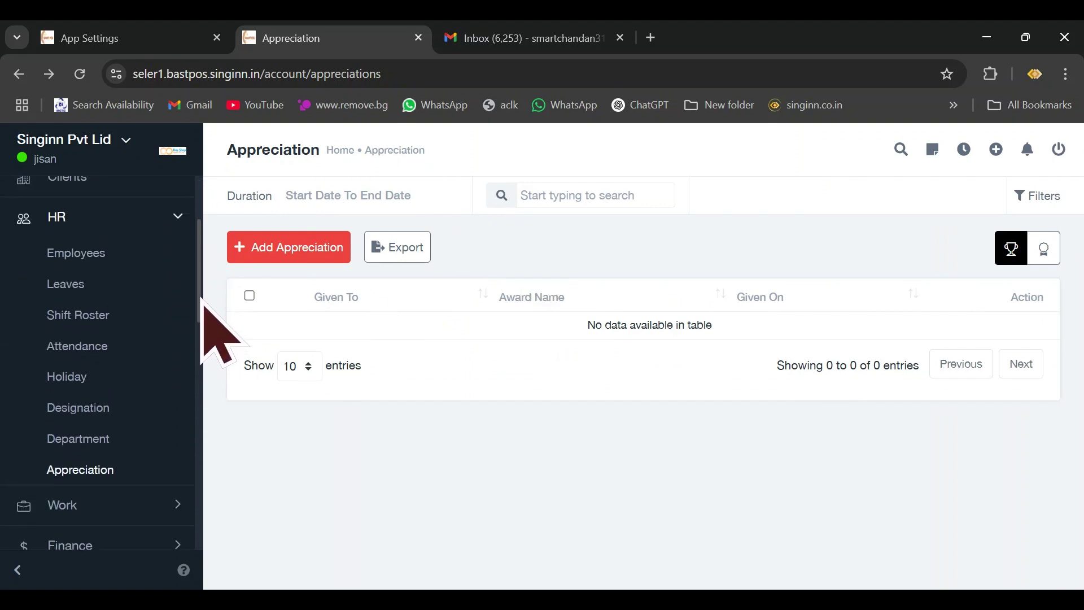
{"action": "left_click", "coordinate": [152, 253]}
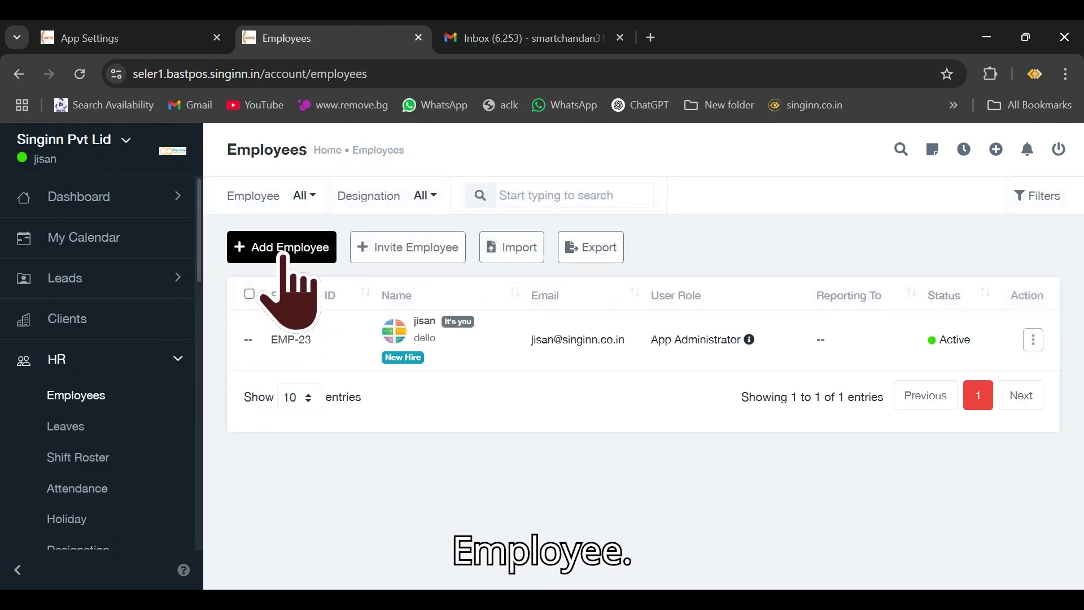
Step: Look at the invite-by-email and invite-by-link options (domain singinn.co.in), then close the invite window
{"action": "left_click", "coordinate": [389, 249]}
{"action": "left_click", "coordinate": [337, 376]}
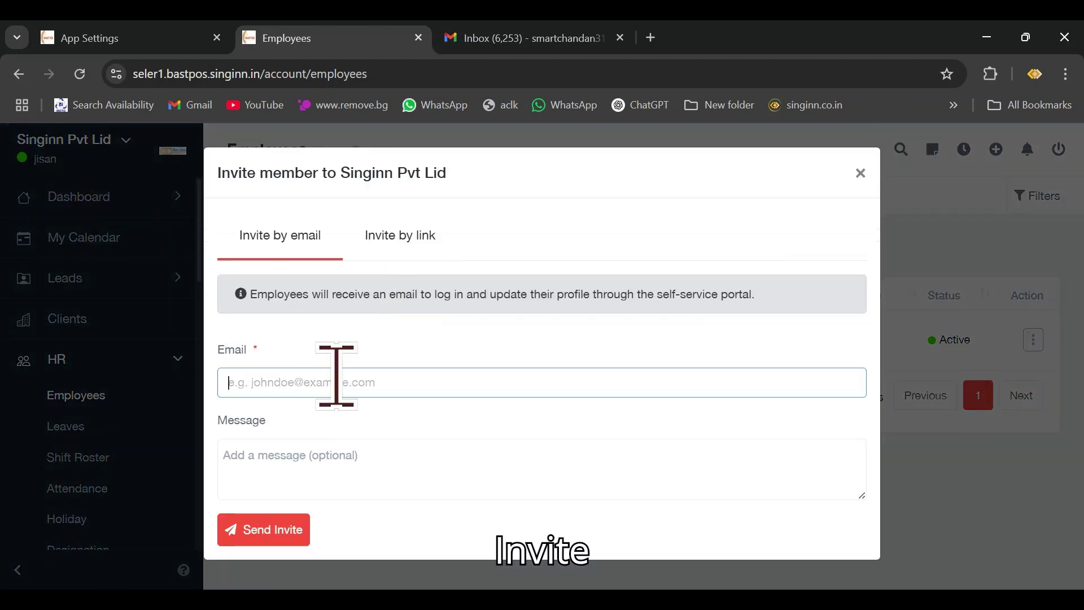
{"action": "left_click", "coordinate": [395, 257]}
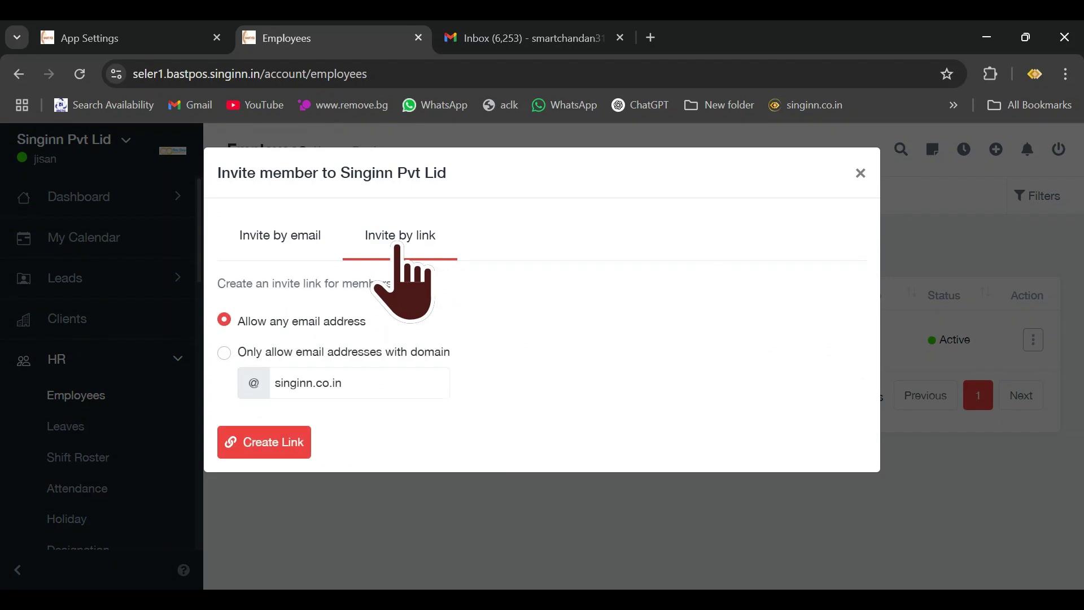
{"action": "left_click", "coordinate": [361, 386]}
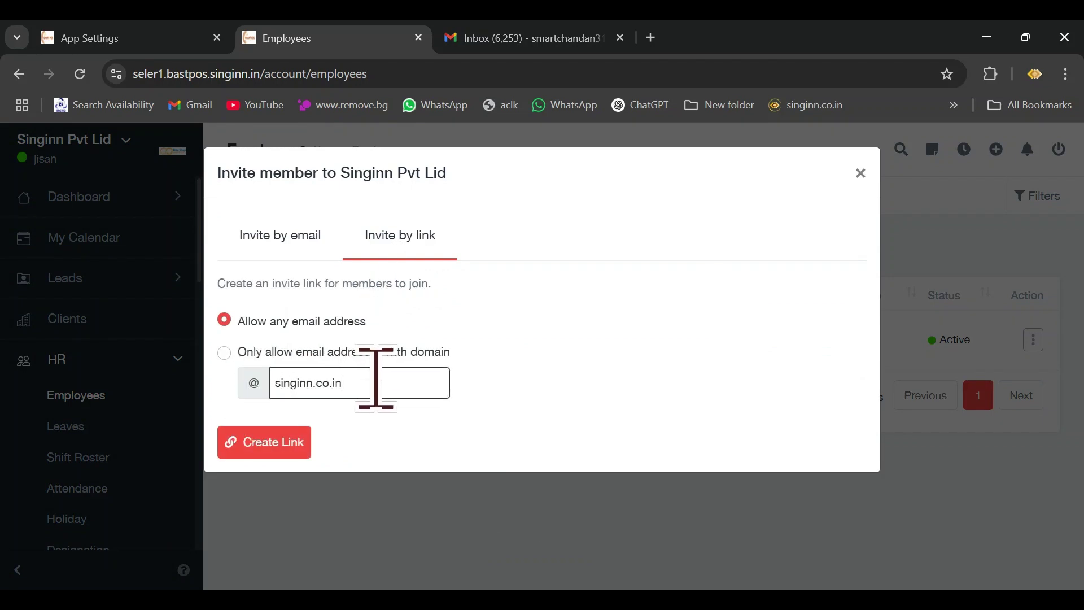
{"action": "left_click_drag", "start_coordinate": [376, 382], "coordinate": [274, 382]}
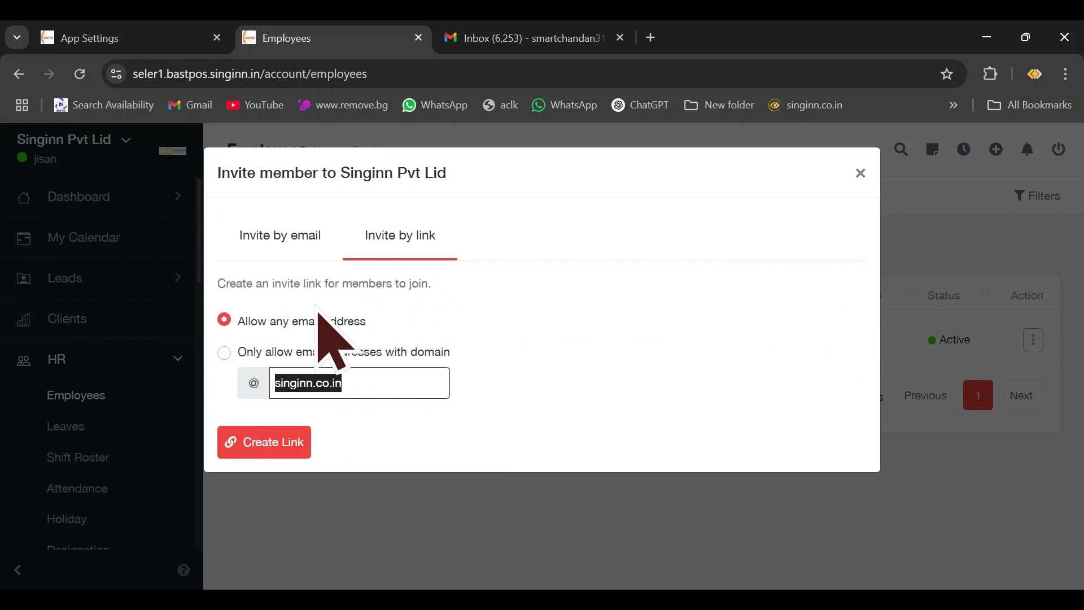
{"action": "left_click", "coordinate": [288, 232]}
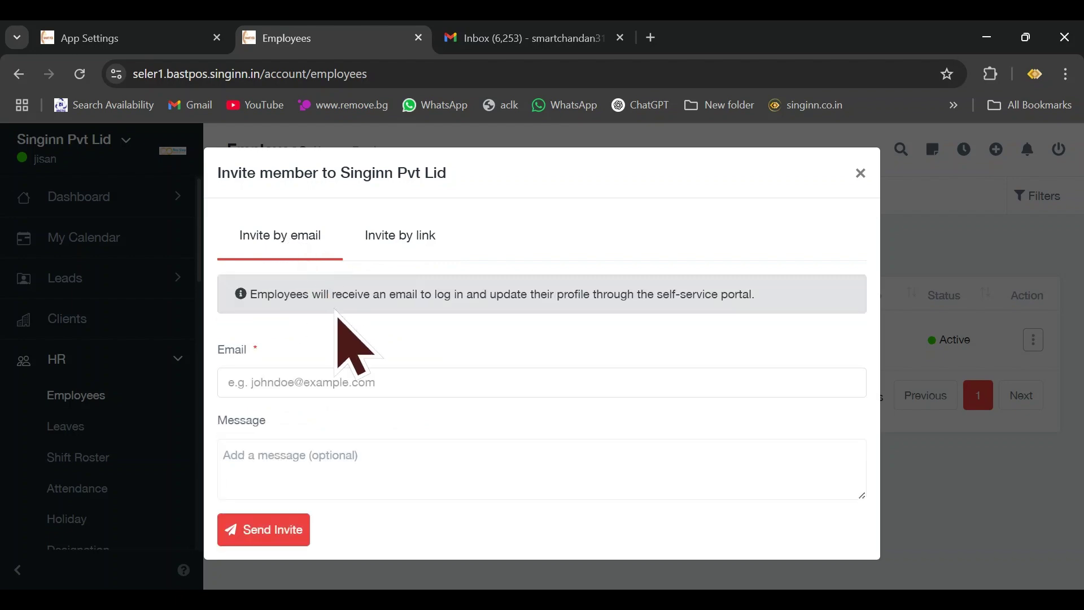
{"action": "left_click", "coordinate": [860, 172]}
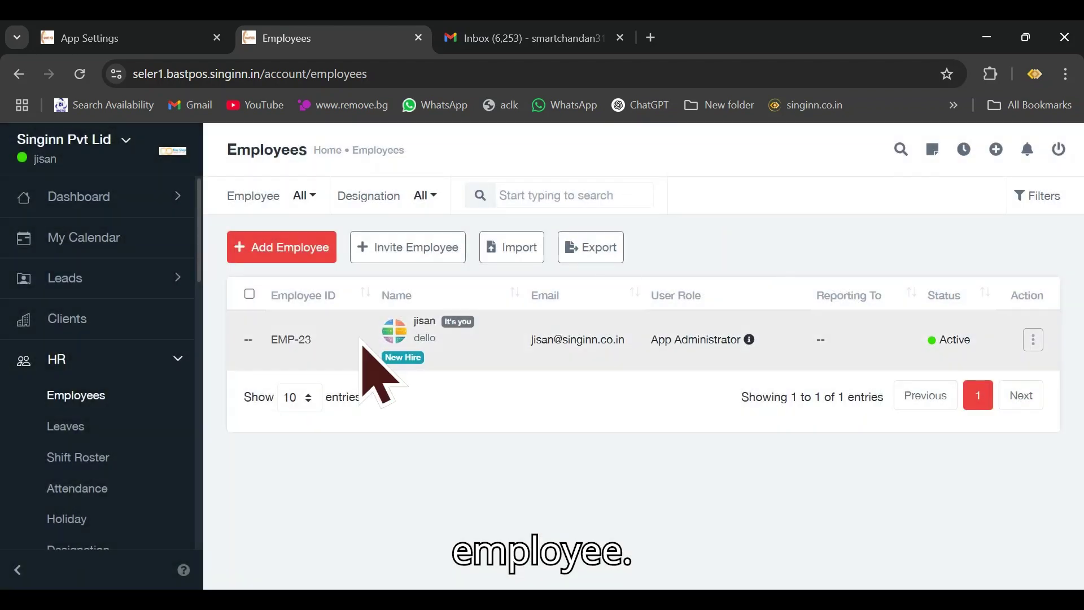
Step: Start a new employee with salutation Mr and enter the employee's full name
{"action": "left_click", "coordinate": [275, 253]}
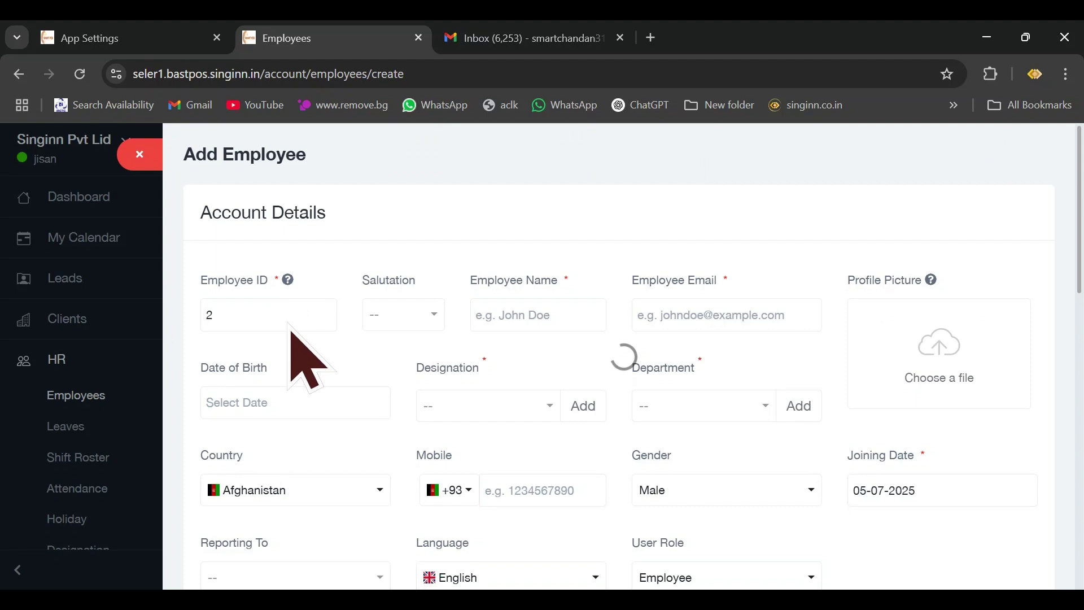
{"action": "left_click", "coordinate": [390, 315]}
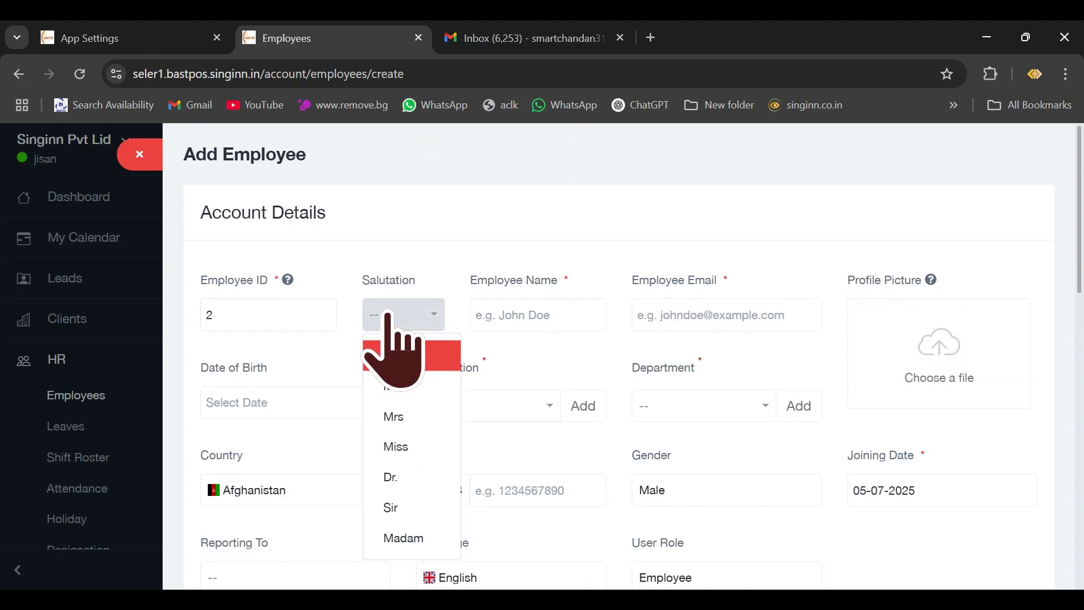
{"action": "left_click", "coordinate": [402, 385]}
{"action": "left_click", "coordinate": [533, 315]}
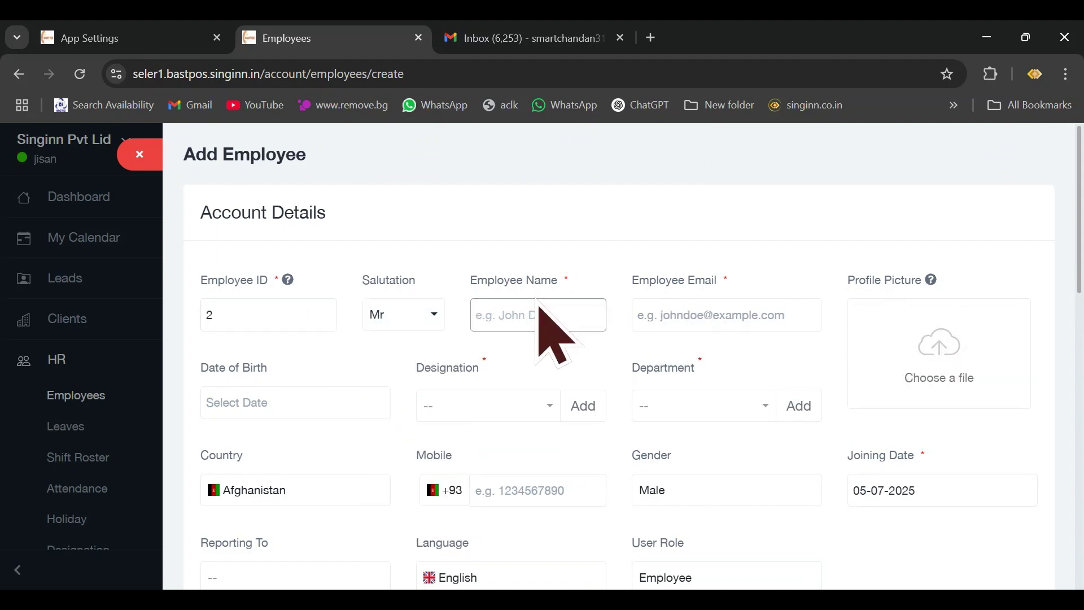
{"action": "left_click", "coordinate": [535, 305]}
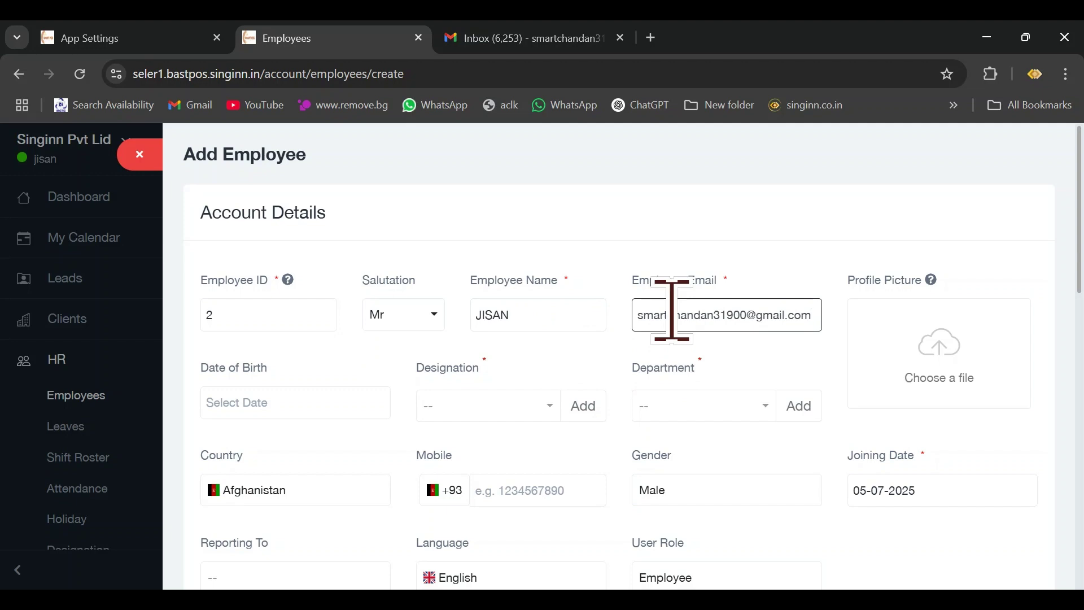
Step: Set date of birth 05-07-2025, designation dello and department demo
{"action": "left_click", "coordinate": [265, 402]}
{"action": "left_click", "coordinate": [355, 511]}
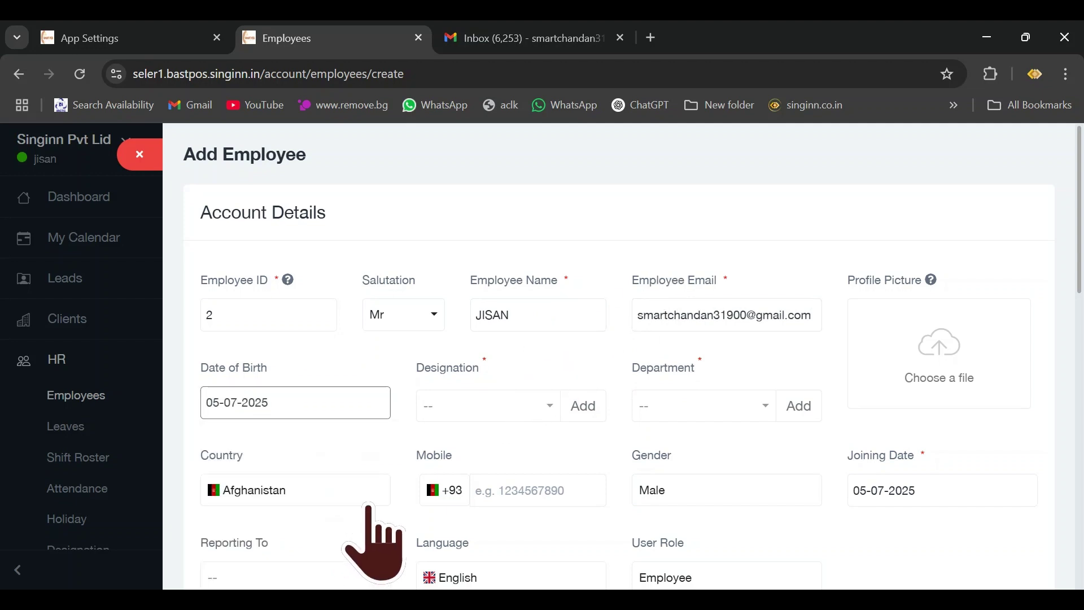
{"action": "left_click", "coordinate": [538, 408]}
{"action": "left_click", "coordinate": [499, 504]}
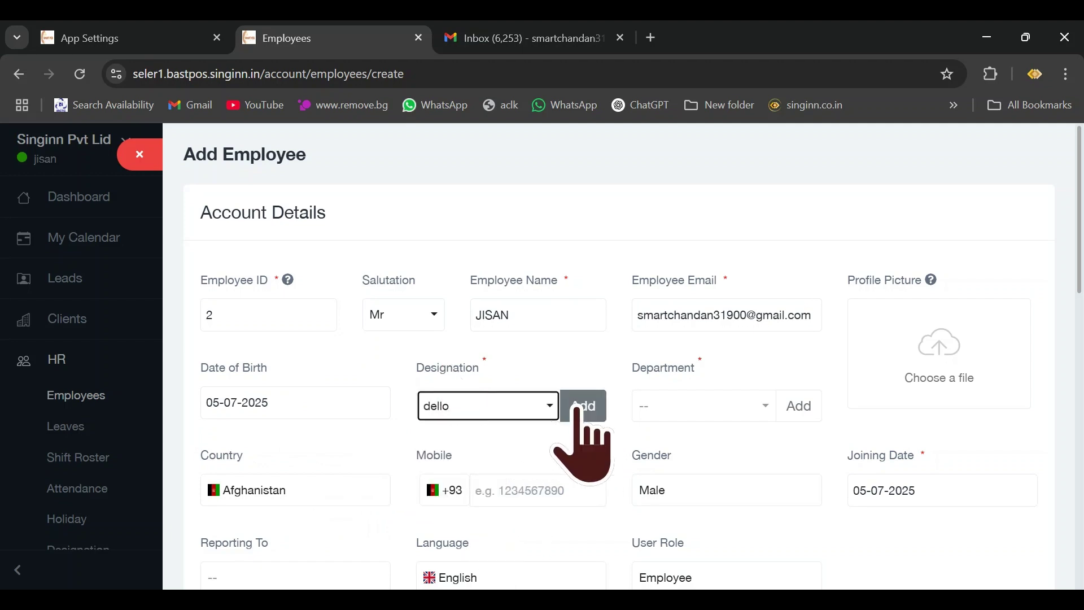
{"action": "left_click", "coordinate": [686, 411]}
{"action": "left_click", "coordinate": [694, 505]}
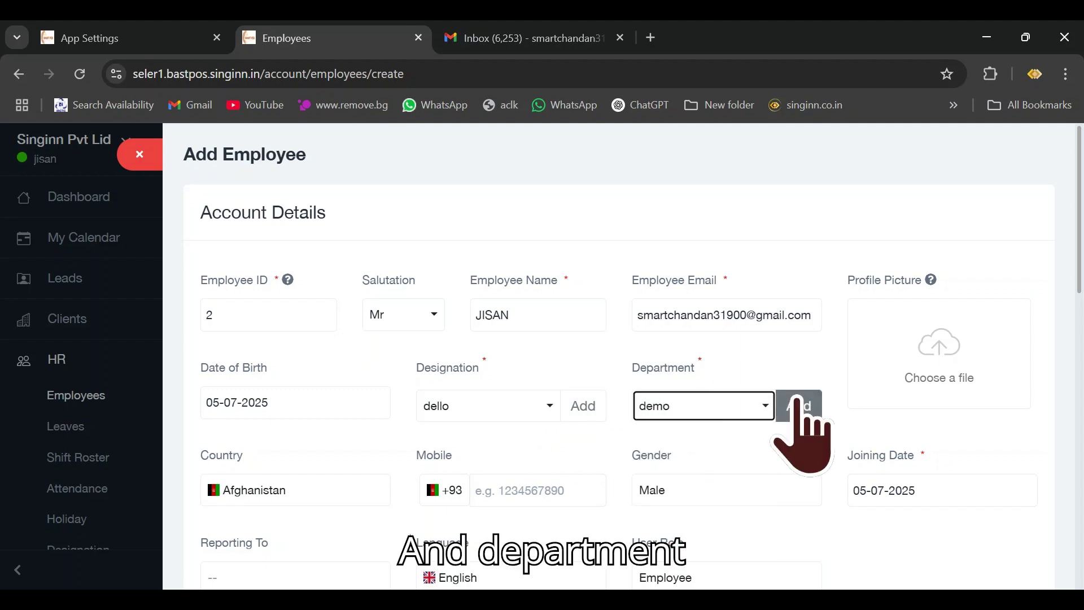
Step: Set the employee's country to India
{"action": "scroll", "coordinate": [621, 356], "scroll_direction": "down", "scroll_amount": 3}
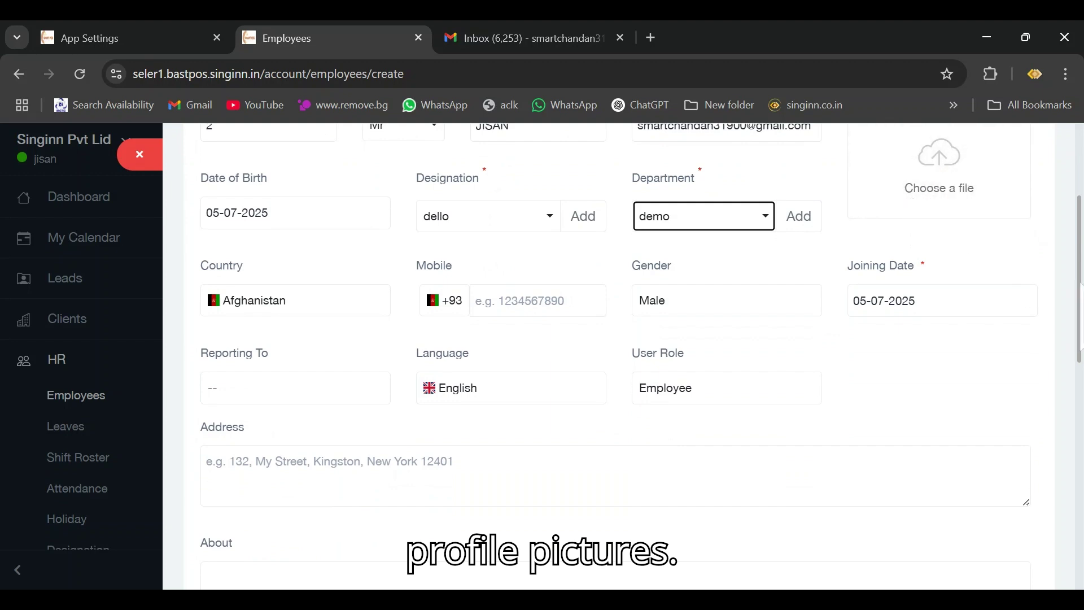
{"action": "mouse_move", "coordinate": [1079, 286]}
{"action": "left_mouse_down"}
{"action": "mouse_move", "coordinate": [1080, 267]}
{"action": "mouse_move", "coordinate": [1079, 295]}
{"action": "left_mouse_up"}
{"action": "left_click", "coordinate": [288, 285]}
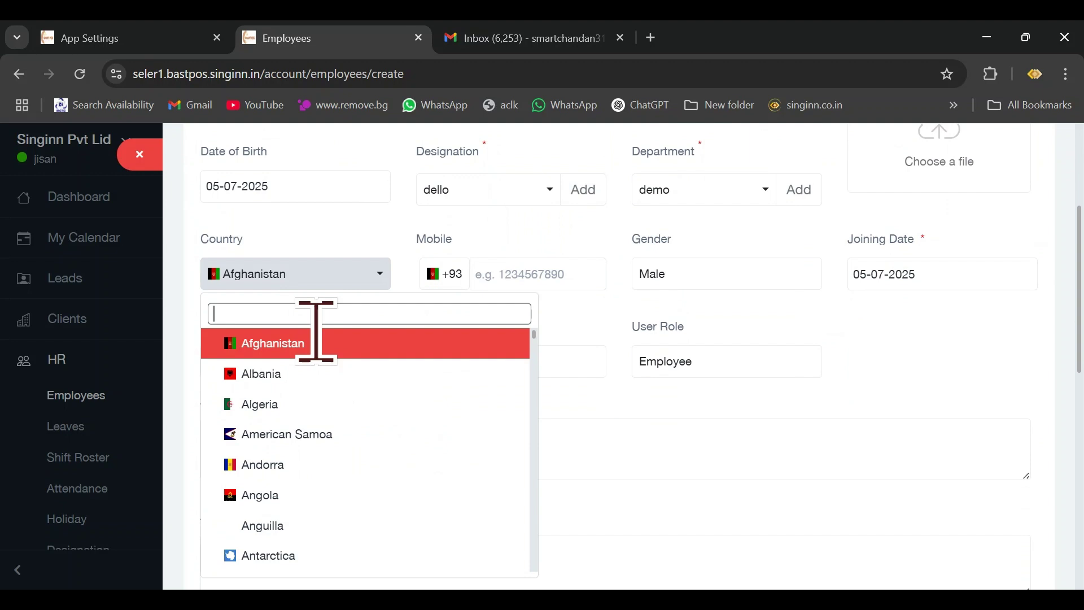
{"action": "type", "text": "ind"}
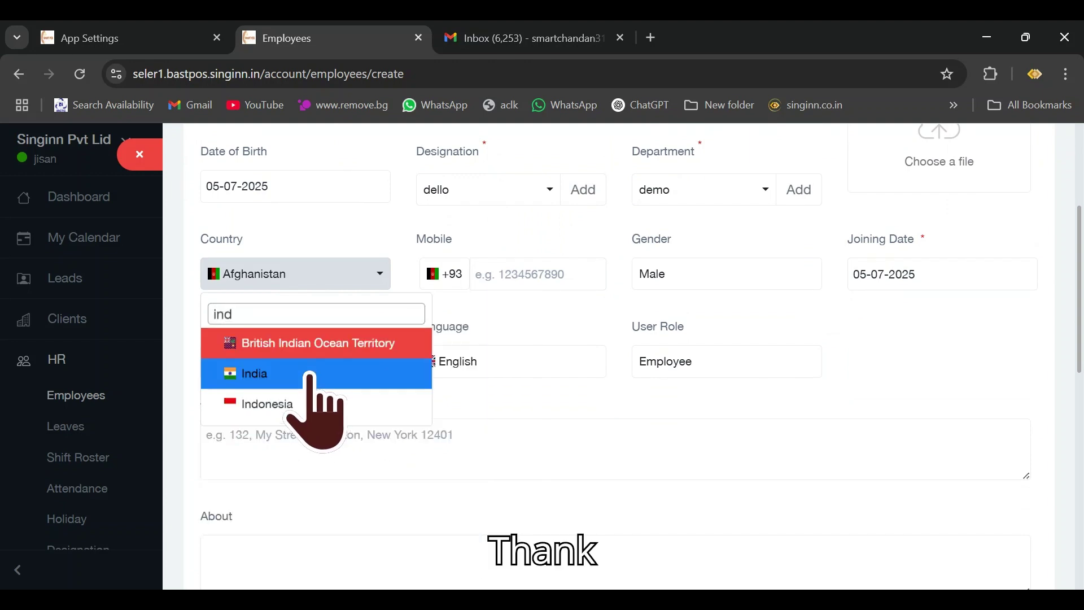
{"action": "left_click", "coordinate": [493, 274]}
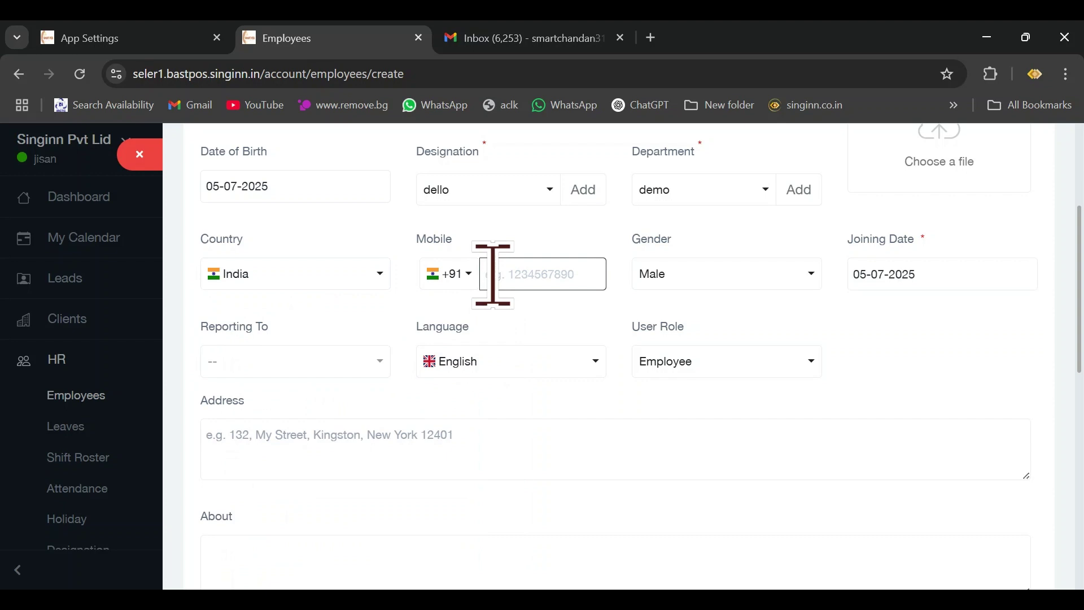
Step: Autofill the mobile number and address, keeping the user role as Employee
{"action": "left_click", "coordinate": [604, 339]}
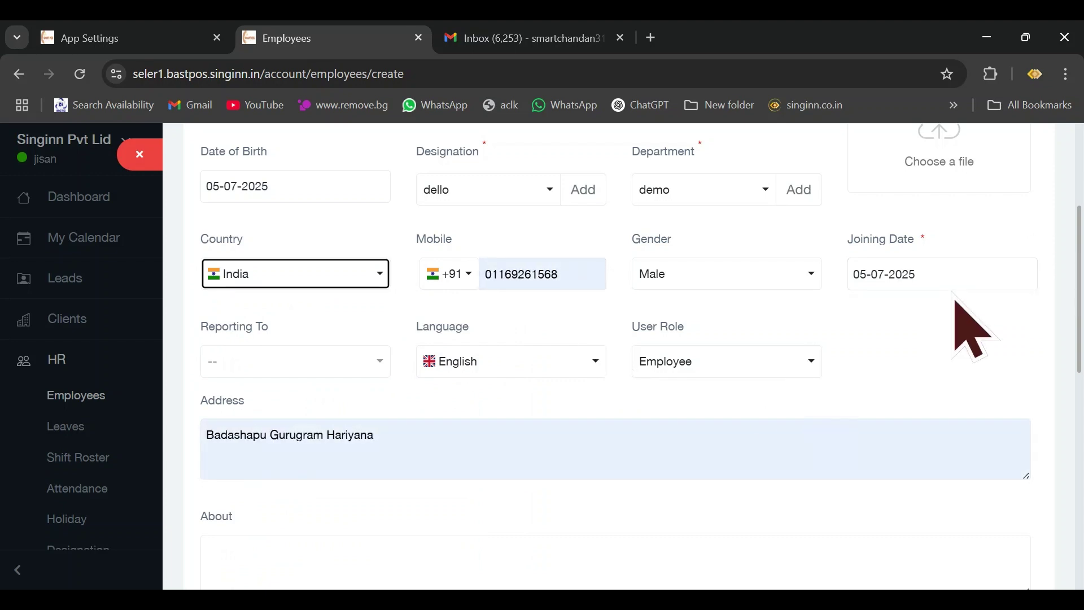
{"action": "left_click", "coordinate": [698, 366]}
{"action": "left_click", "coordinate": [697, 365]}
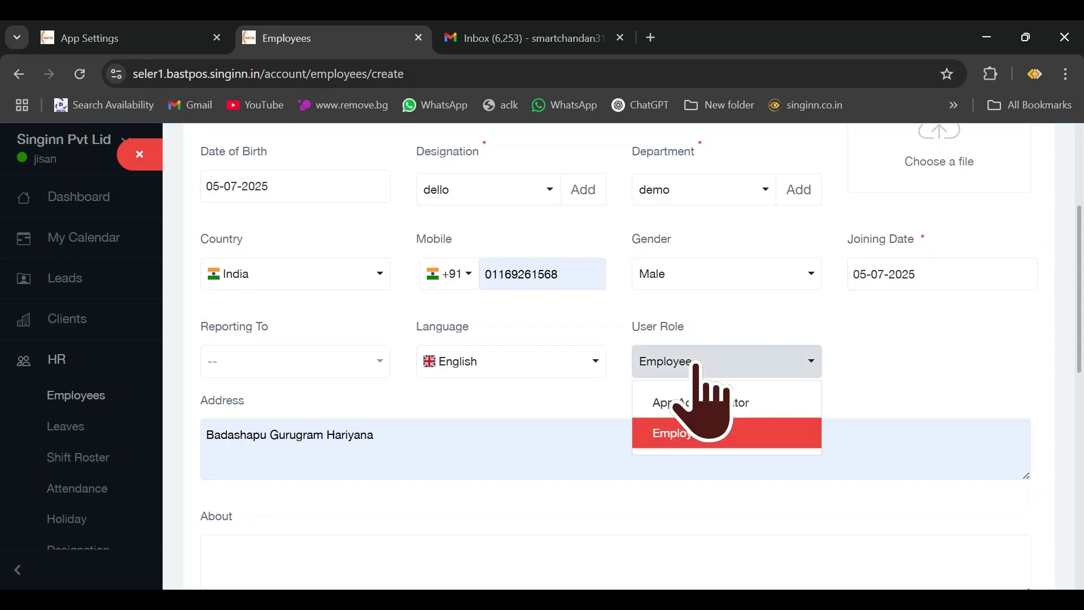
{"action": "left_click", "coordinate": [697, 367]}
{"action": "left_click_drag", "start_coordinate": [626, 321], "coordinate": [693, 348]}
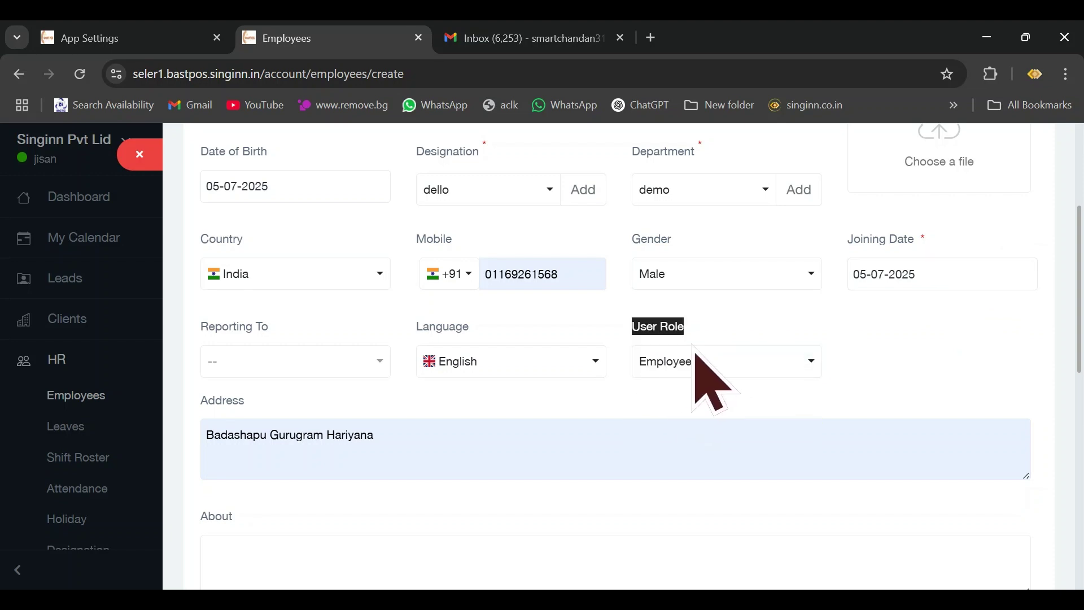
{"action": "left_click", "coordinate": [581, 396]}
Step: In Other Details, enter hourly rate 100 and skill PHP B2B
{"action": "scroll", "coordinate": [616, 356], "scroll_direction": "down", "scroll_amount": 5}
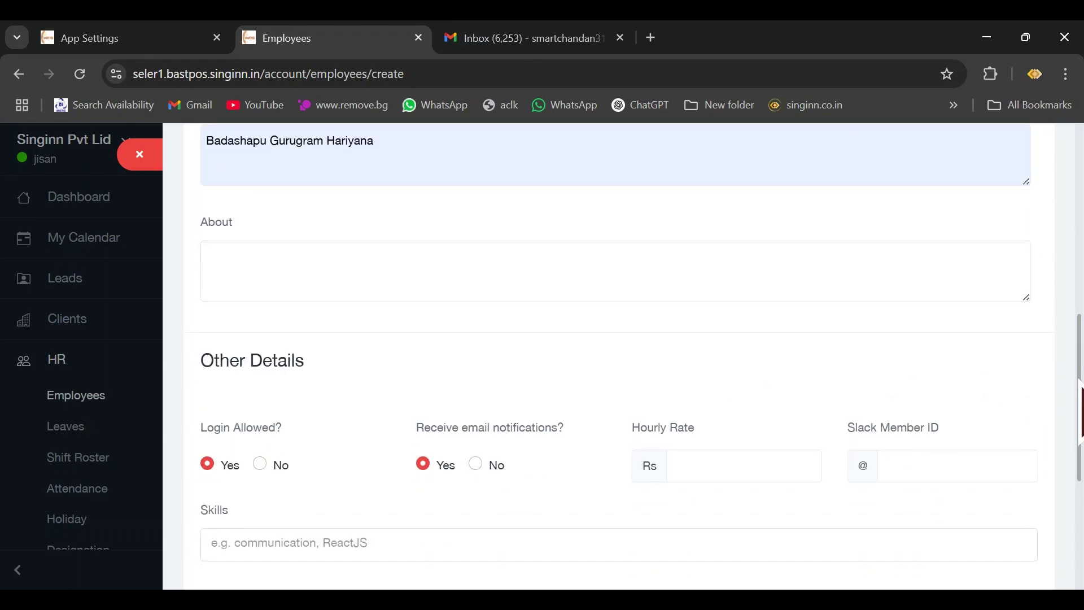
{"action": "scroll", "coordinate": [1079, 384], "scroll_direction": "down", "scroll_amount": 3}
{"action": "left_click_drag", "start_coordinate": [200, 233], "coordinate": [313, 239]}
{"action": "left_click", "coordinate": [311, 240]}
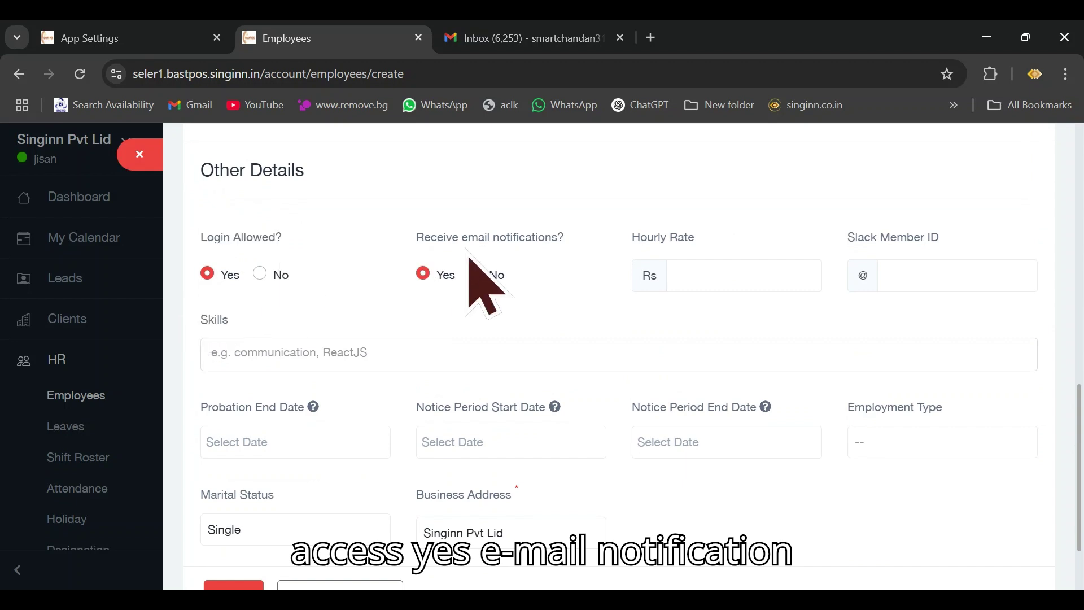
{"action": "left_click_drag", "start_coordinate": [418, 236], "coordinate": [571, 249]}
{"action": "left_click", "coordinate": [587, 251]}
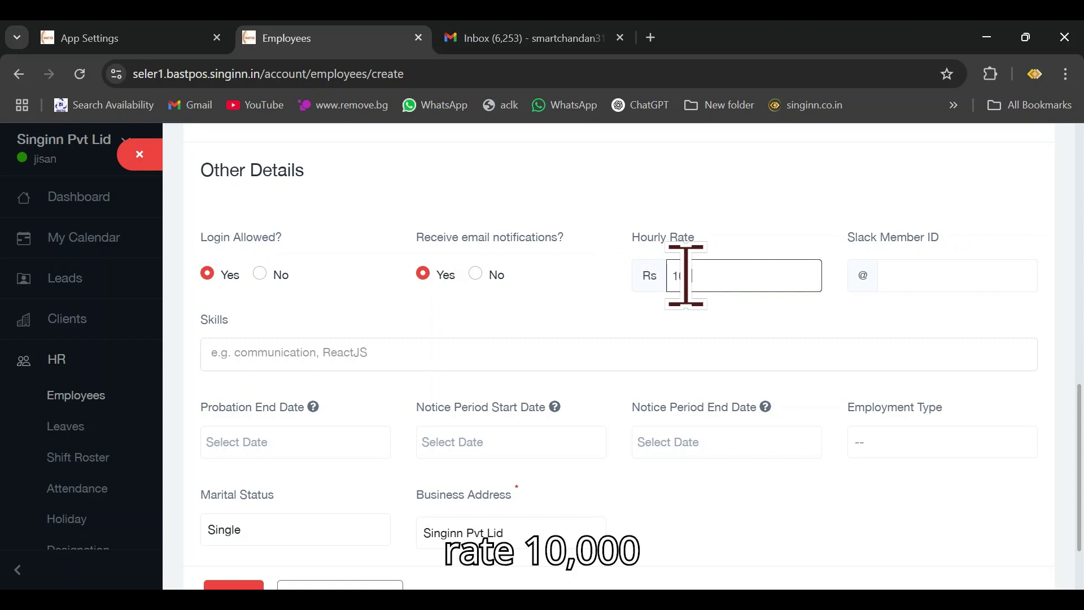
{"action": "left_click", "coordinate": [847, 357]}
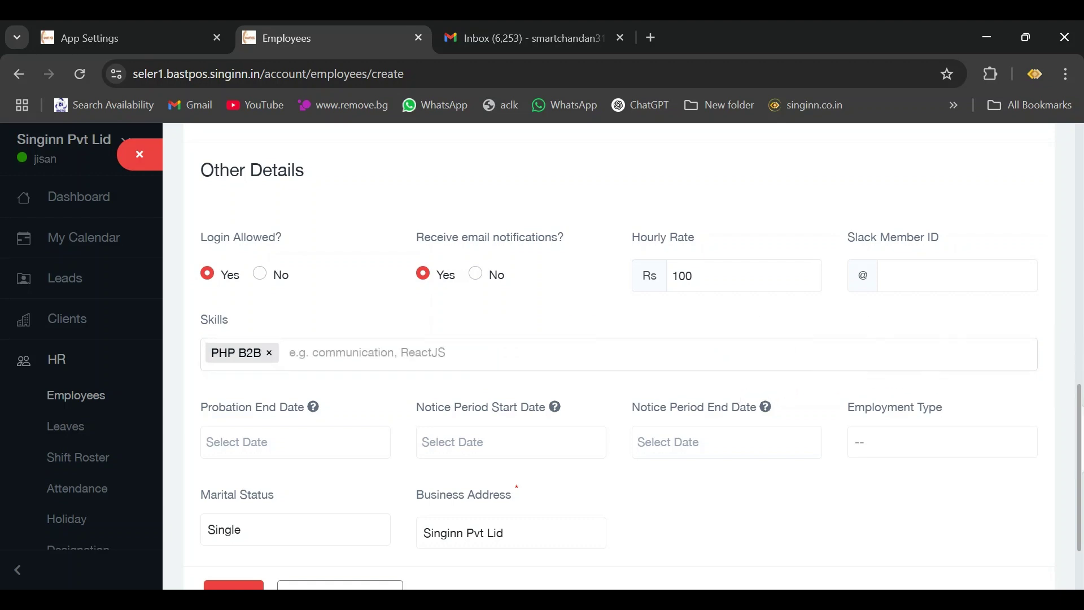
Step: Set probation end 04-07-2025, notice period 30-07-2025 to 31-07-2025, Full Time, and save
{"action": "scroll", "coordinate": [298, 329], "scroll_direction": "down", "scroll_amount": 2}
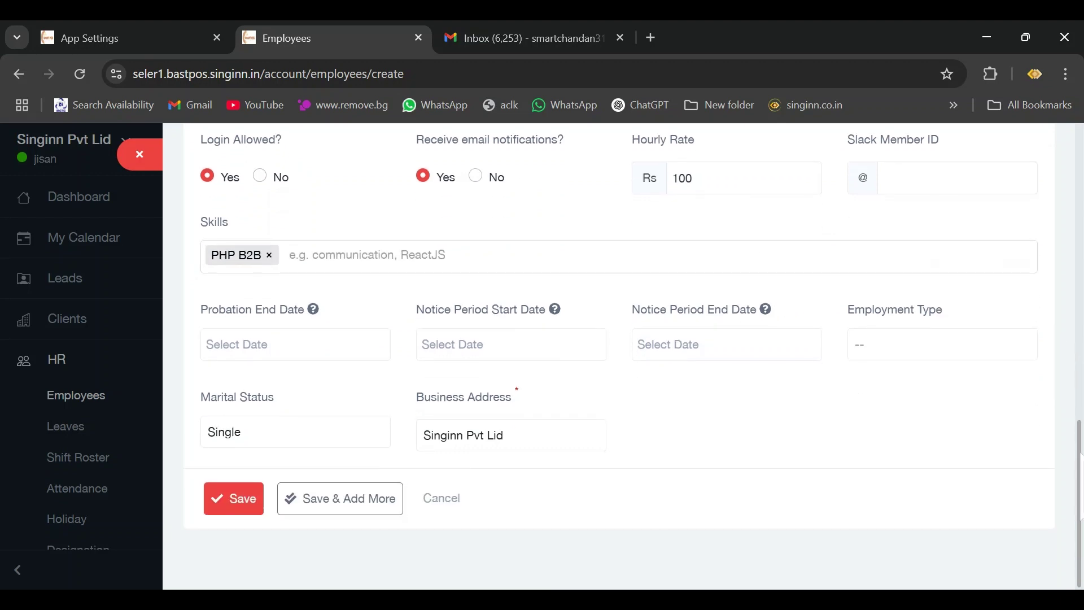
{"action": "left_click", "coordinate": [281, 342]}
{"action": "left_click", "coordinate": [333, 445]}
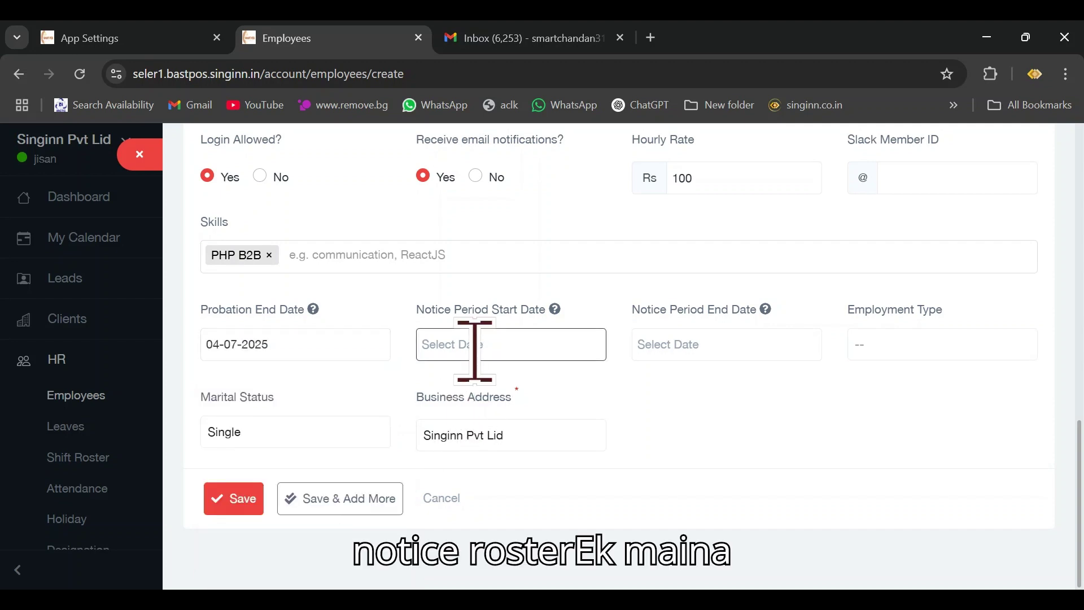
{"action": "left_click", "coordinate": [475, 346]}
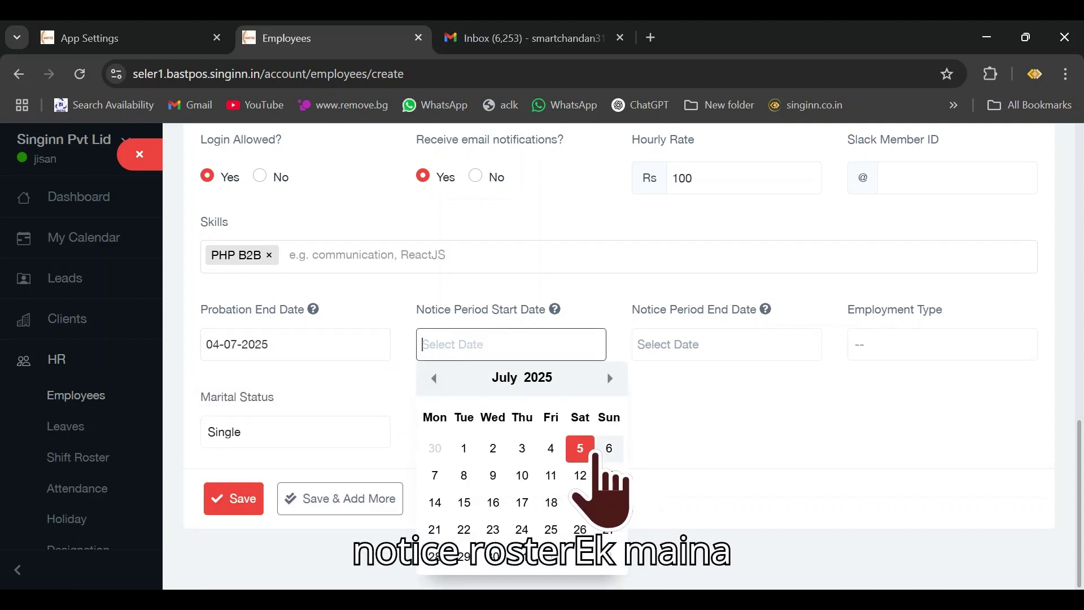
{"action": "left_click", "coordinate": [501, 556]}
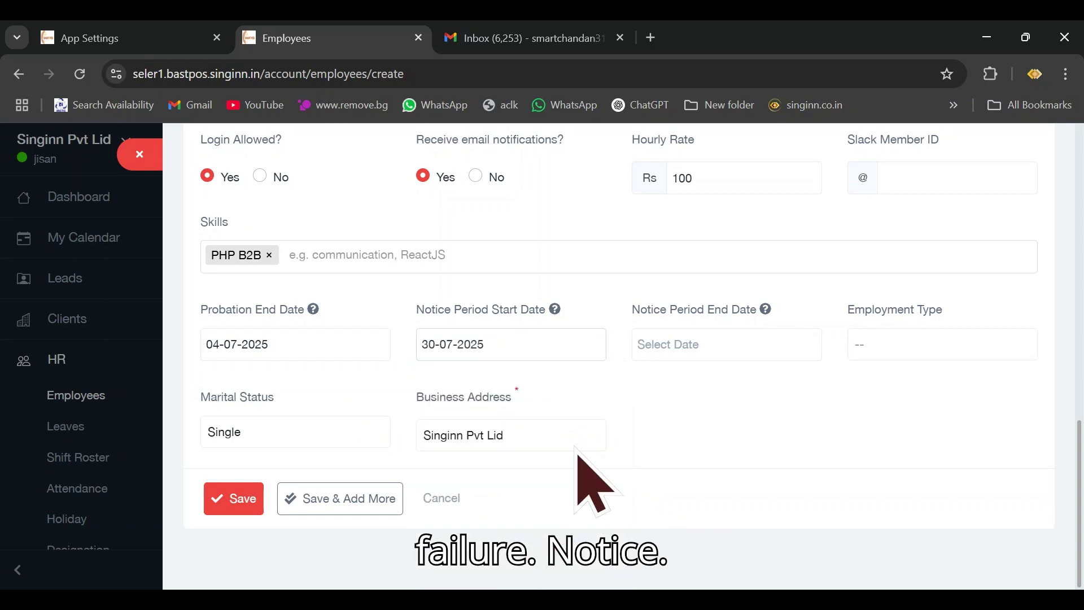
{"action": "left_click", "coordinate": [700, 339]}
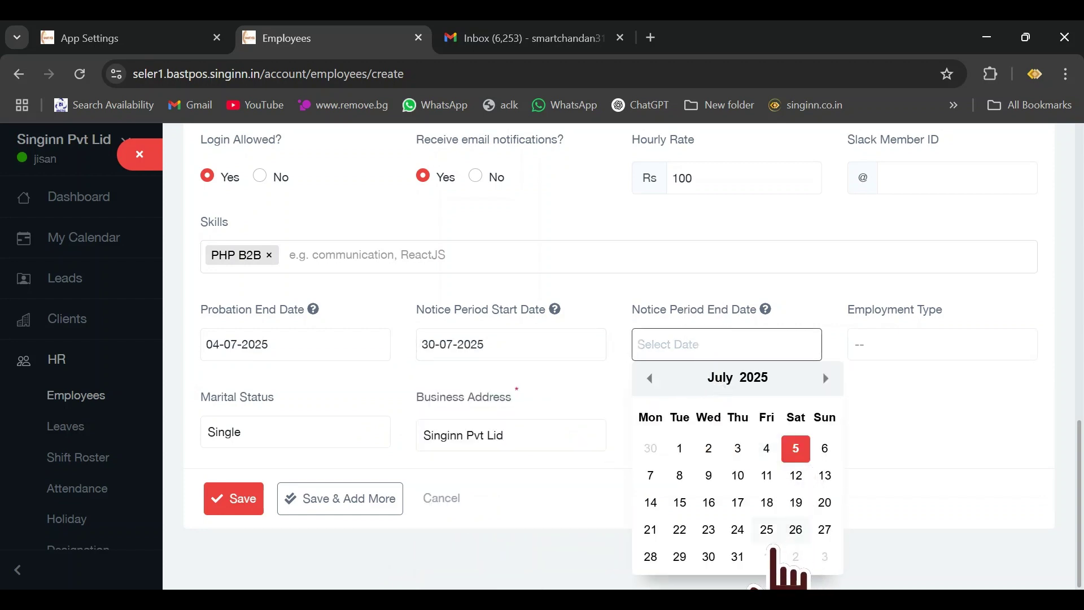
{"action": "left_click", "coordinate": [730, 561]}
{"action": "left_click", "coordinate": [895, 350]}
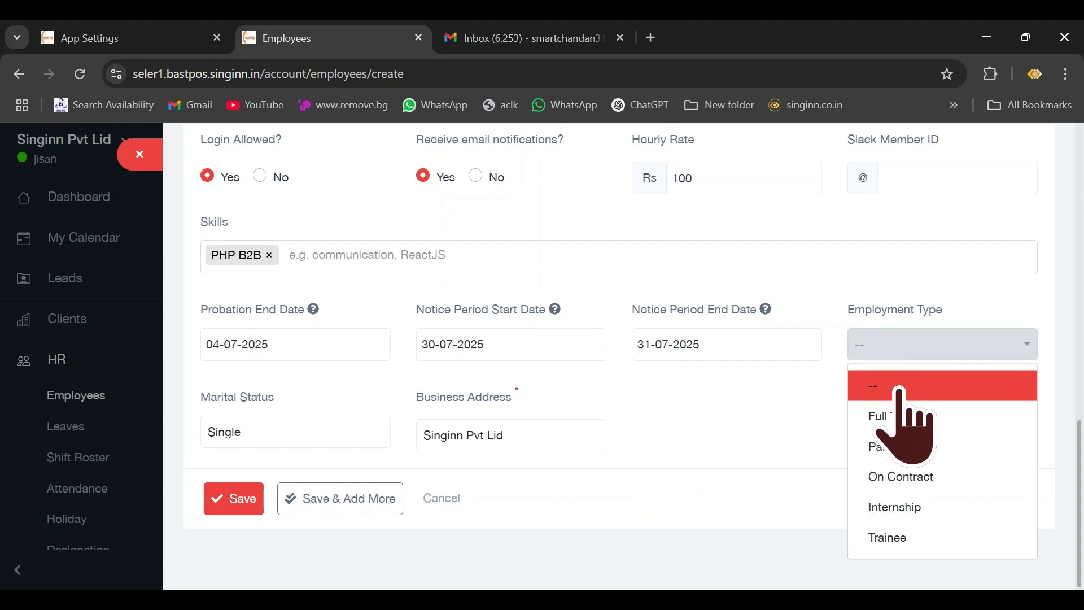
{"action": "left_click", "coordinate": [905, 424]}
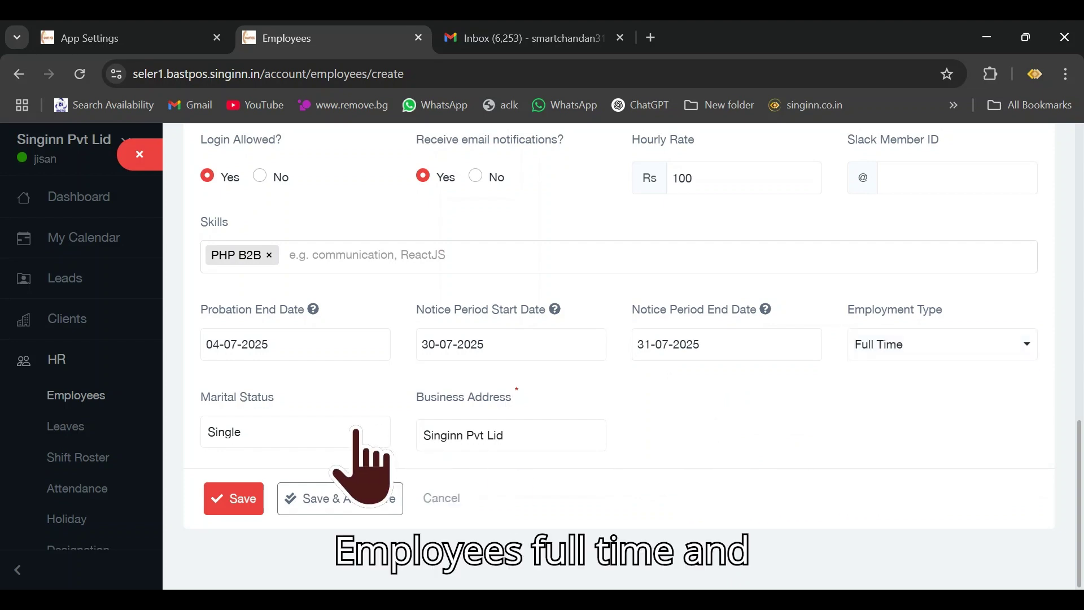
{"action": "left_click", "coordinate": [234, 498]}
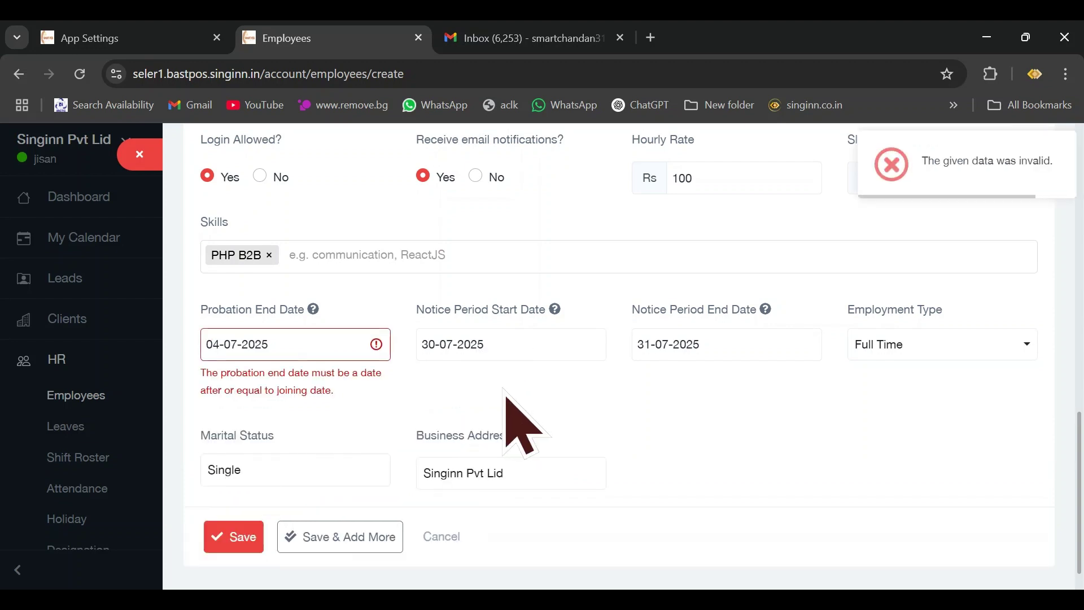
Step: Clear the probation end and notice period start dates and retry saving
{"action": "left_click", "coordinate": [282, 346]}
{"action": "left_click_drag", "start_coordinate": [283, 346], "coordinate": [212, 351]}
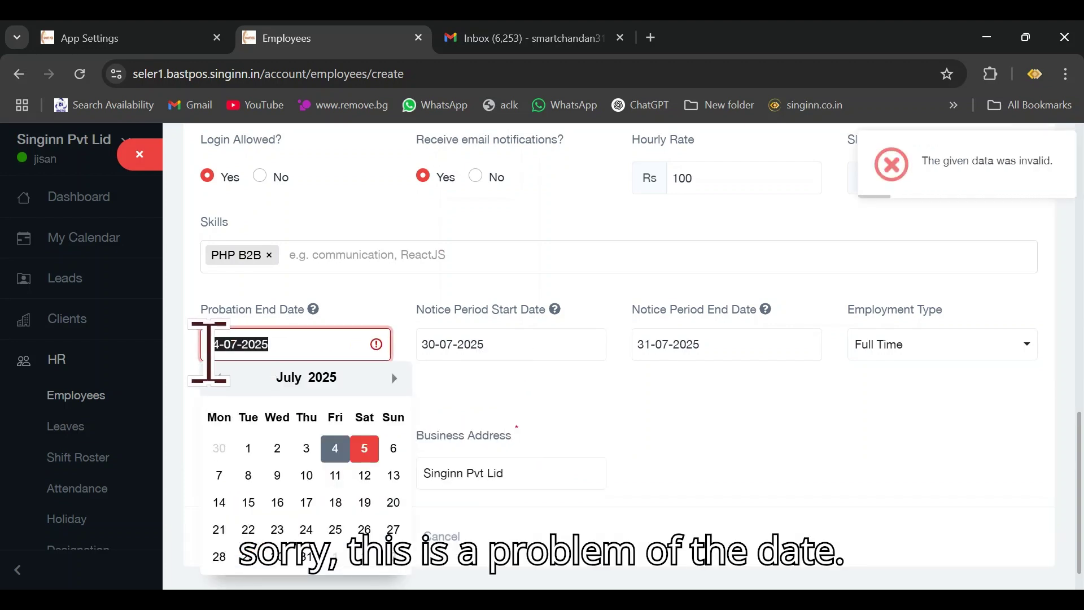
{"action": "key", "text": "BackSpace"}
{"action": "mouse_move", "coordinate": [519, 349]}
{"action": "left_mouse_down"}
{"action": "mouse_move", "coordinate": [460, 364]}
{"action": "mouse_move", "coordinate": [411, 361]}
{"action": "left_mouse_up"}
{"action": "key", "text": "BackSpace"}
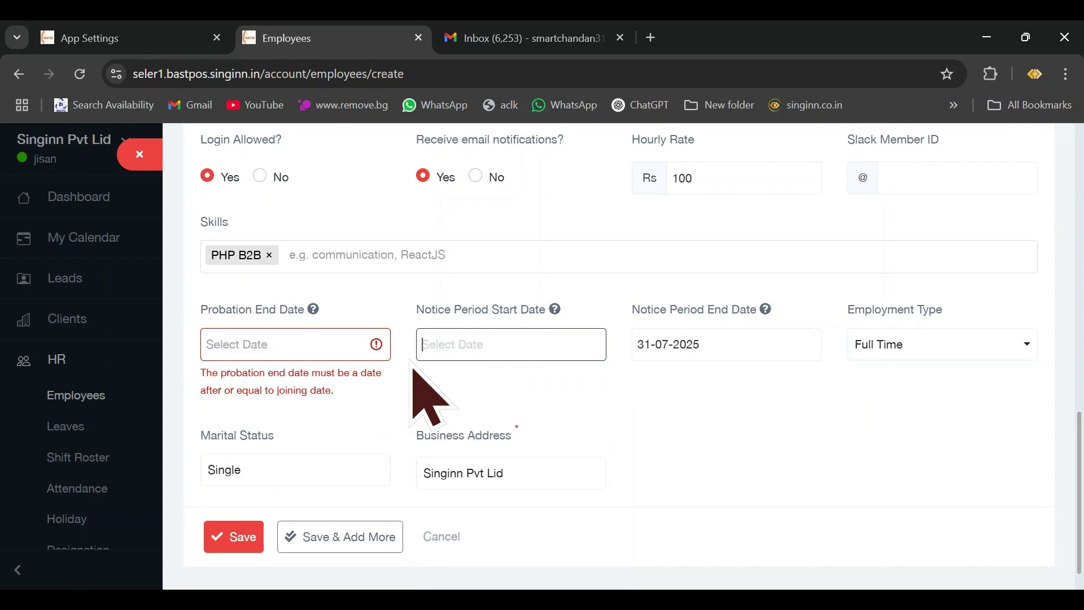
{"action": "left_click", "coordinate": [232, 540]}
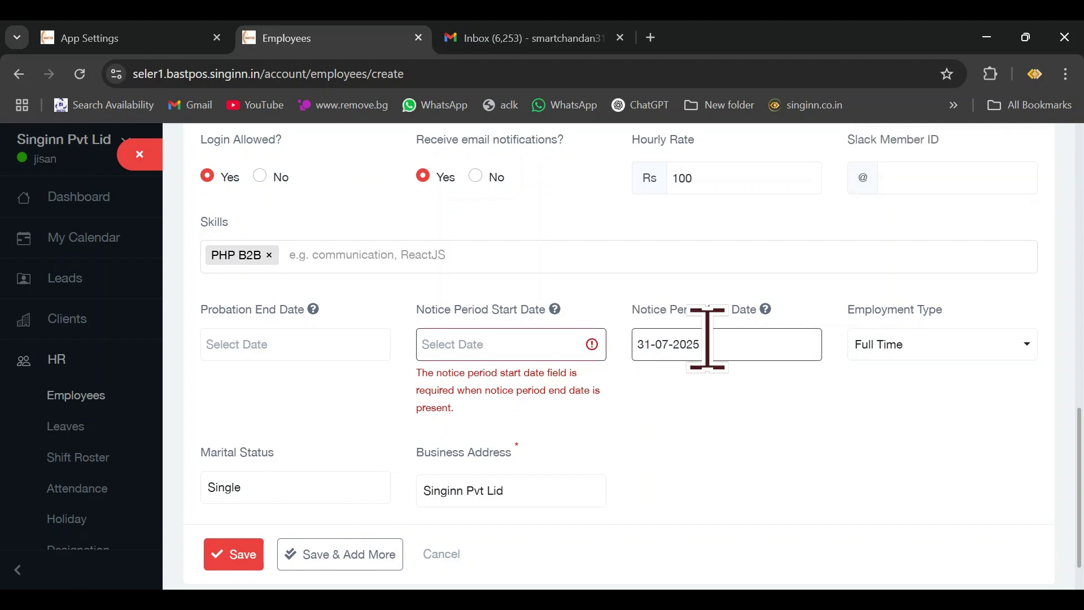
Step: Clear the notice period end date 31-07-2025 and save the new employee
{"action": "left_click_drag", "start_coordinate": [738, 338], "coordinate": [629, 400]}
{"action": "key", "text": "BackSpace"}
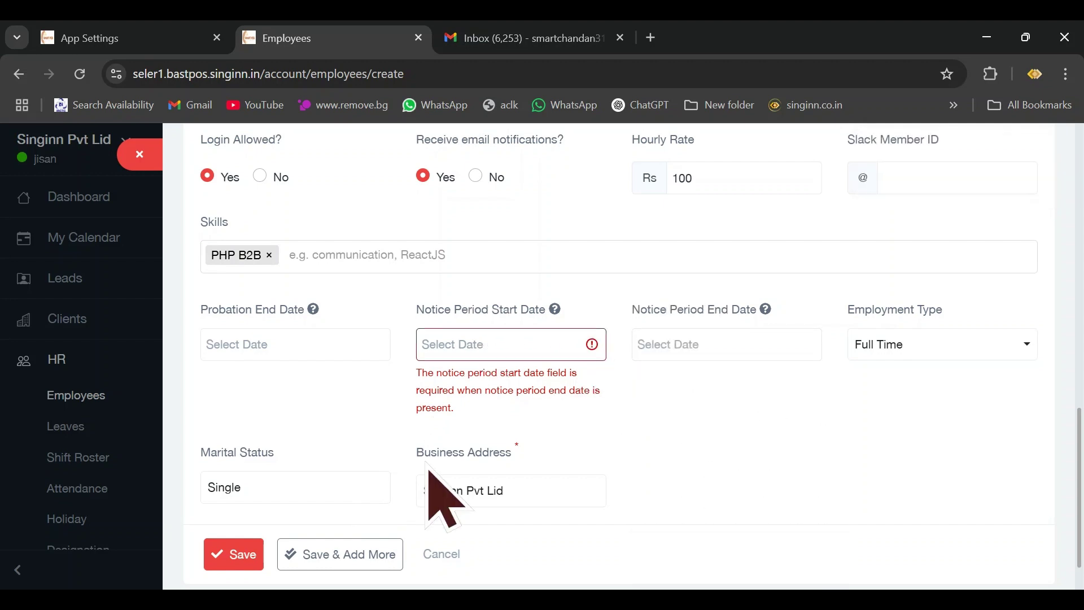
{"action": "left_click", "coordinate": [229, 553]}
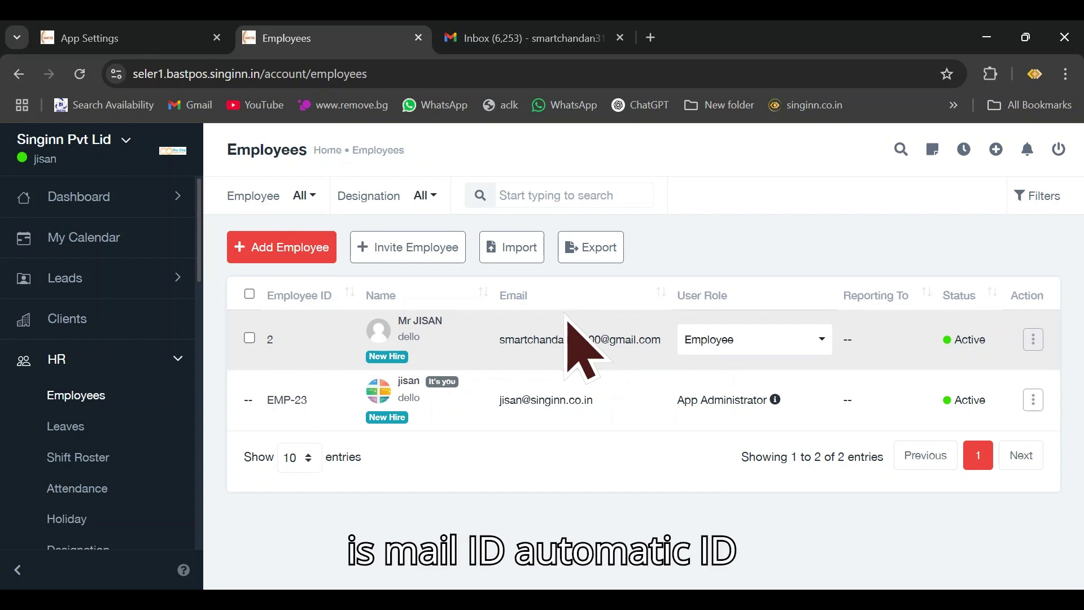
Step: Highlight the new employee's e-mail address in the list, then move over to the Gmail inbox
{"action": "left_click_drag", "start_coordinate": [498, 339], "coordinate": [662, 352]}
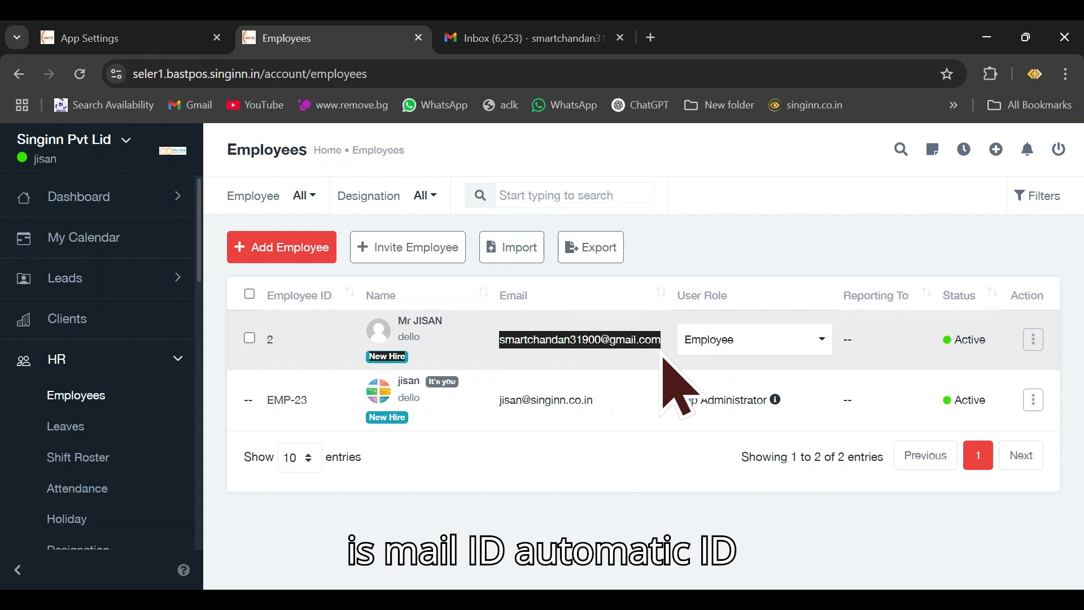
{"action": "left_click", "coordinate": [678, 260]}
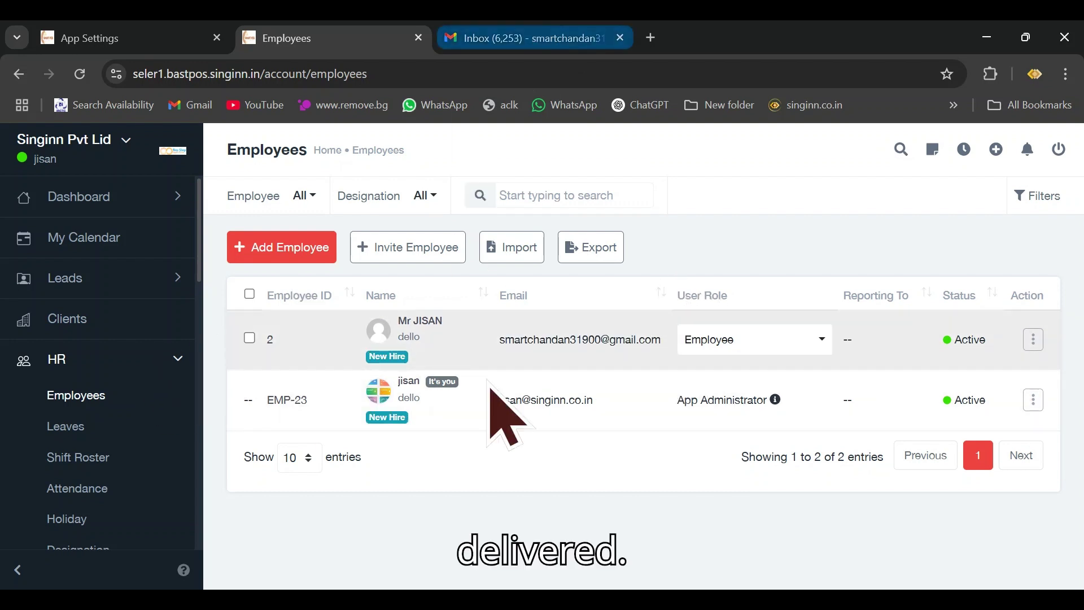
{"action": "left_click", "coordinate": [555, 27]}
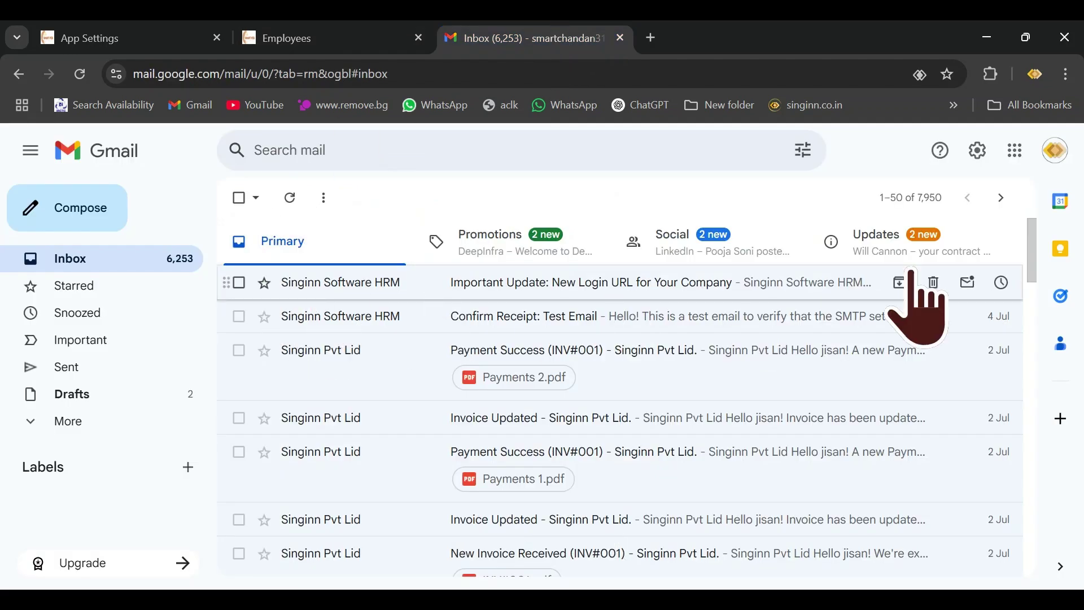
Step: Refresh Gmail and read the 'Welcome to Singinn Pvt Lid' email's login e-mail and password
{"action": "left_click", "coordinate": [292, 198]}
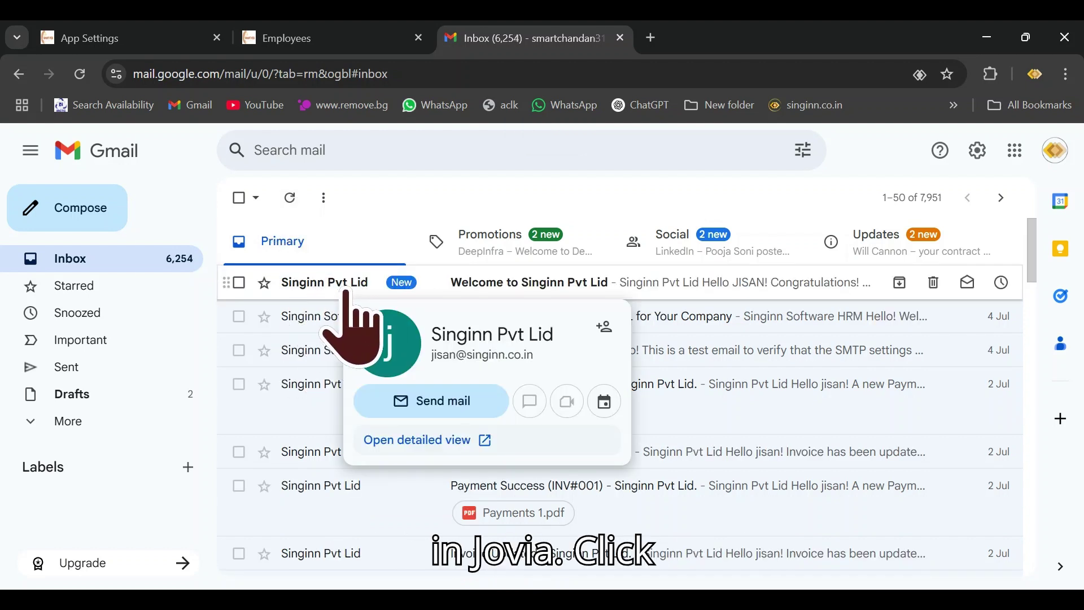
{"action": "left_click", "coordinate": [338, 289]}
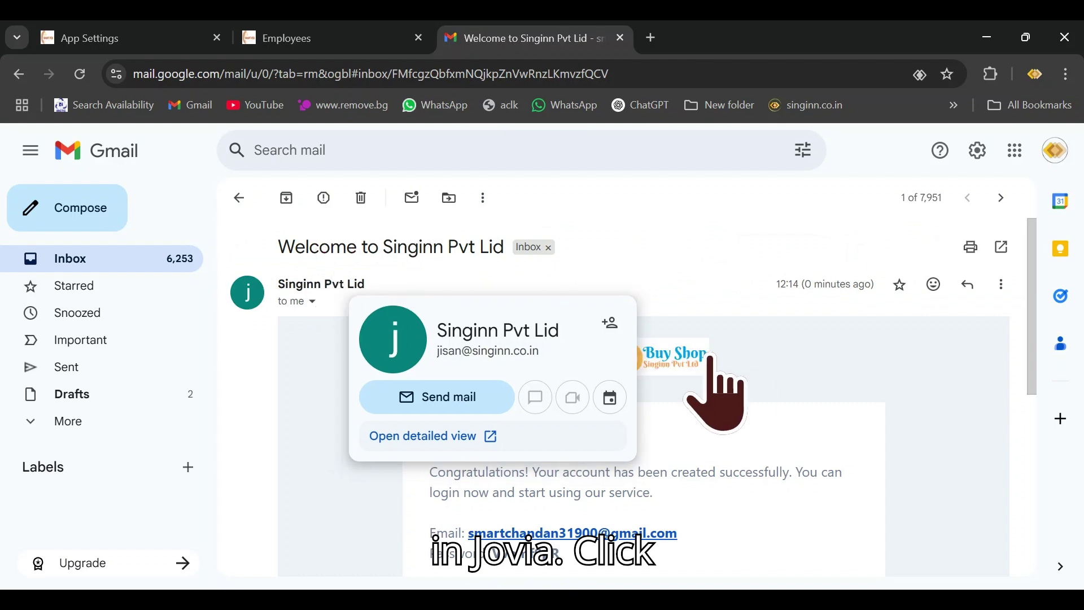
{"action": "left_click_drag", "start_coordinate": [1029, 315], "coordinate": [1058, 450]}
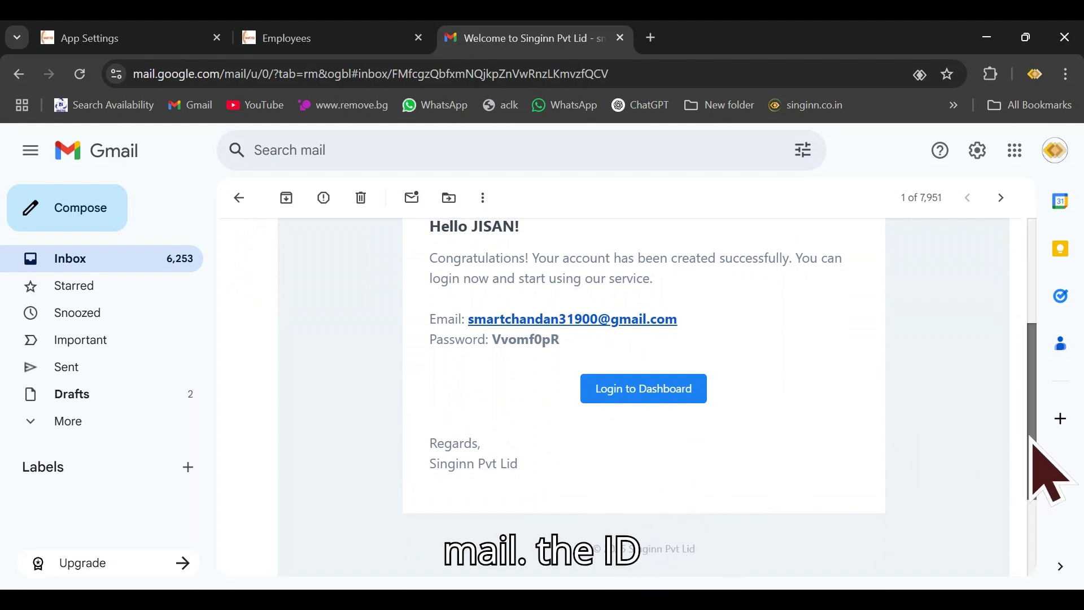
{"action": "left_click_drag", "start_coordinate": [1041, 472], "coordinate": [1021, 384]}
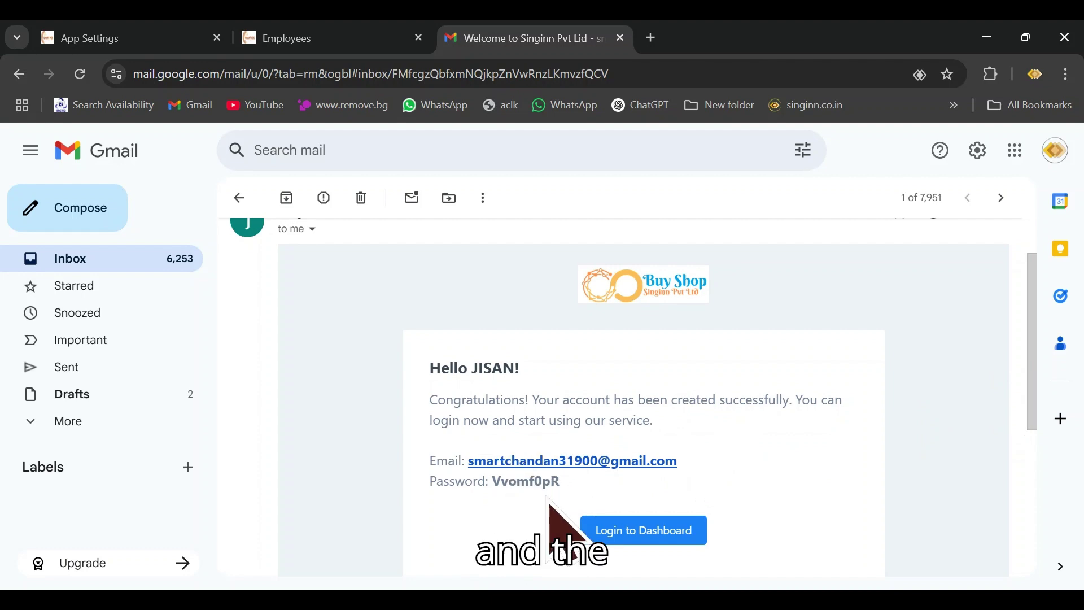
{"action": "left_click_drag", "start_coordinate": [564, 483], "coordinate": [478, 486]}
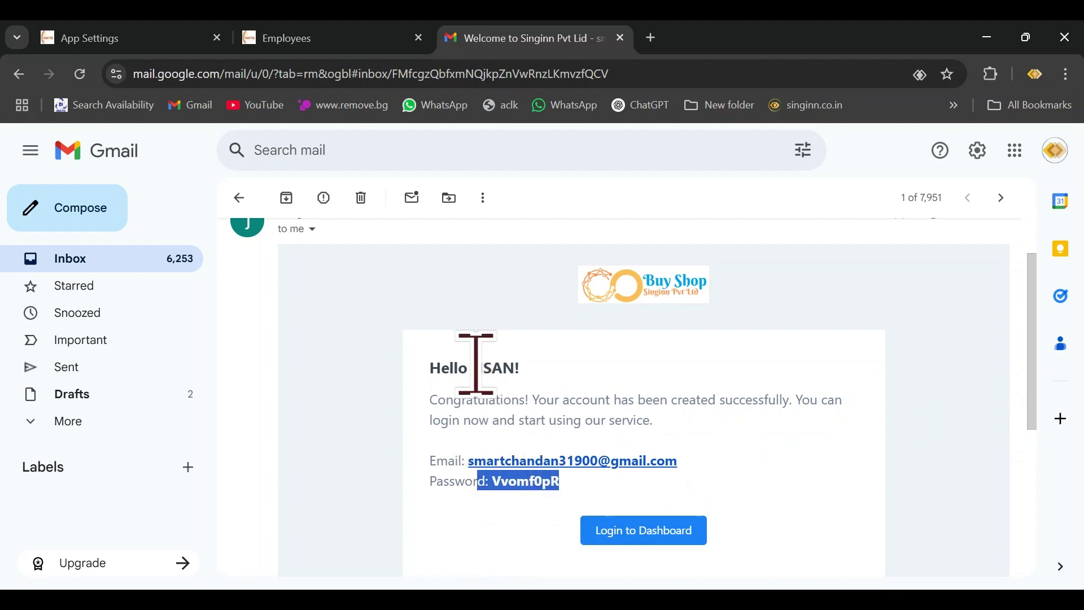
{"action": "left_click_drag", "start_coordinate": [477, 365], "coordinate": [586, 399]}
{"action": "left_click", "coordinate": [590, 399]}
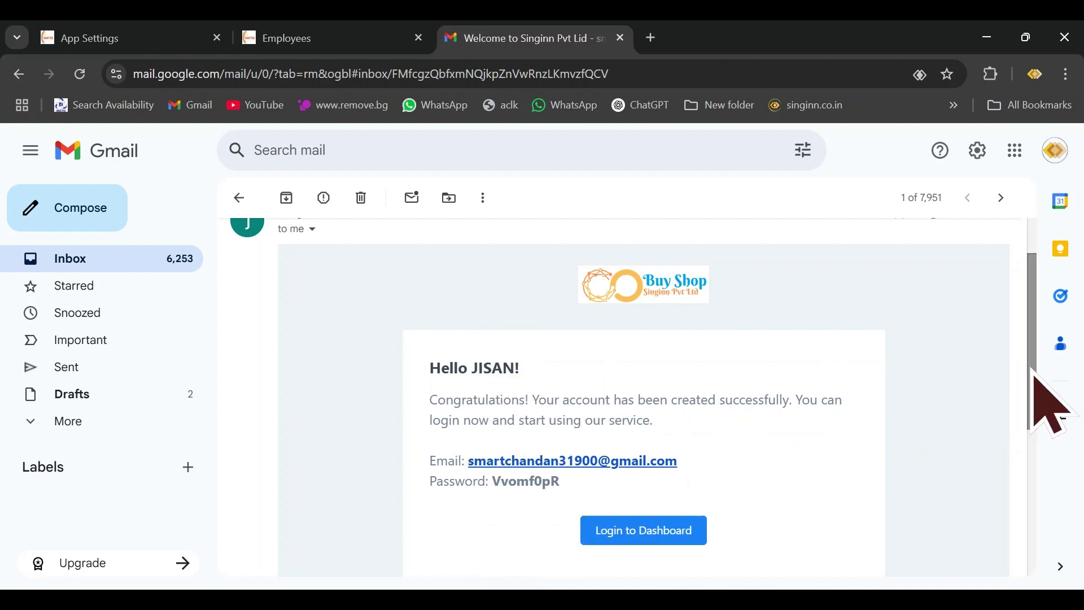
{"action": "scroll", "coordinate": [1033, 361], "scroll_direction": "up", "scroll_amount": 1}
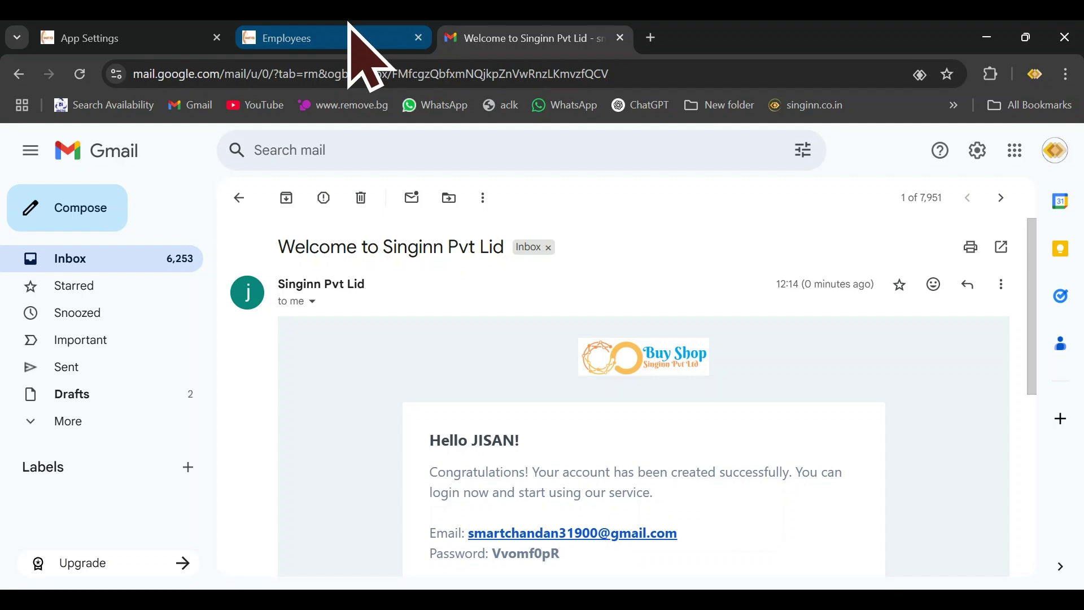
Step: Move between the employee list and the welcome email while signing in on the phone, ending on Employees
{"action": "left_click", "coordinate": [349, 24]}
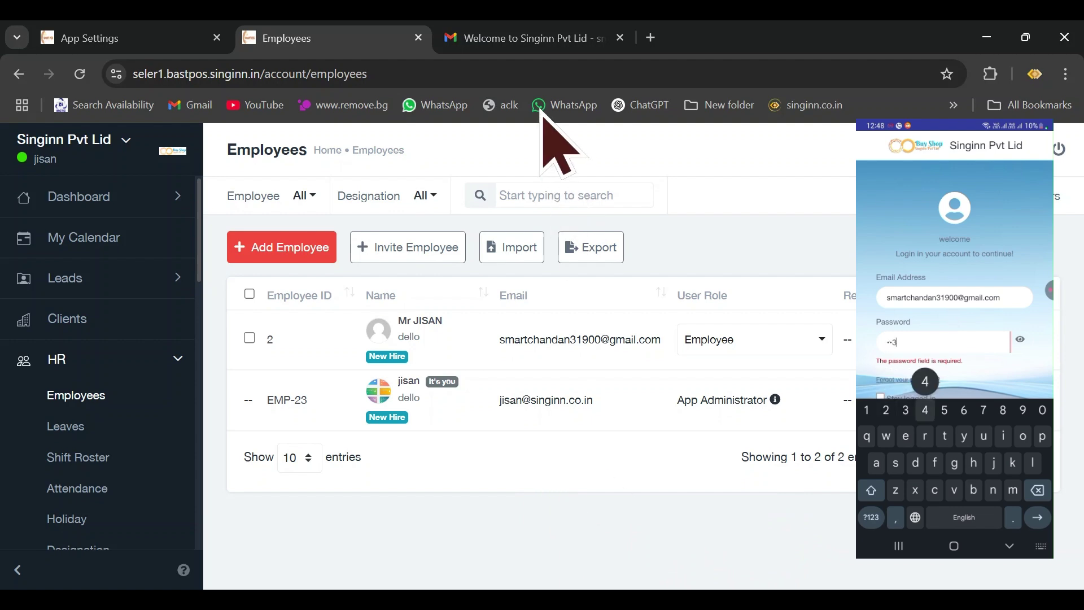
{"action": "left_click", "coordinate": [557, 35]}
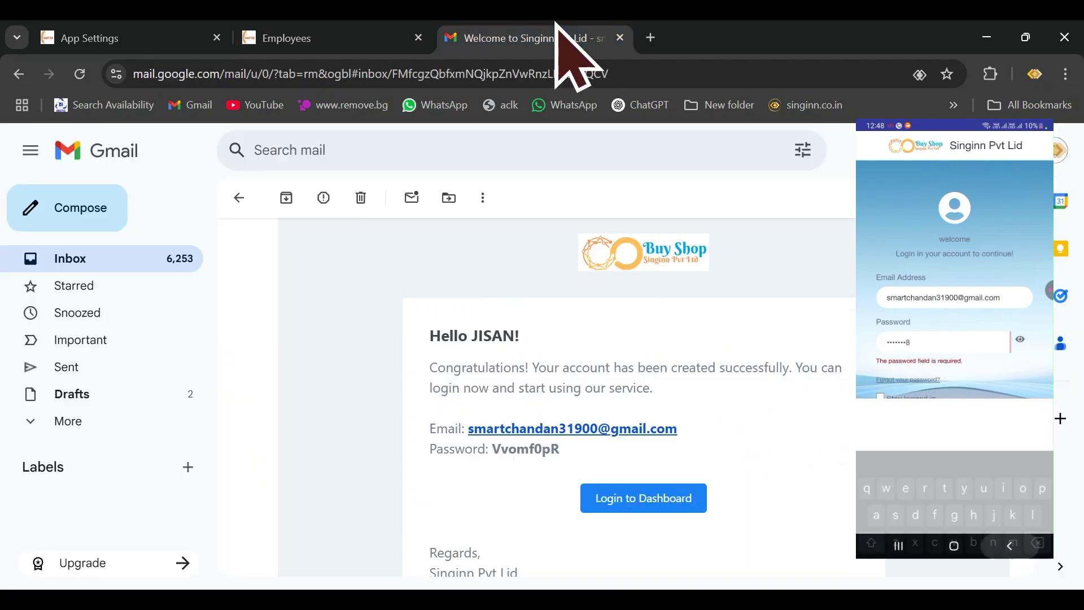
{"action": "left_click", "coordinate": [281, 28]}
{"action": "left_click", "coordinate": [569, 32]}
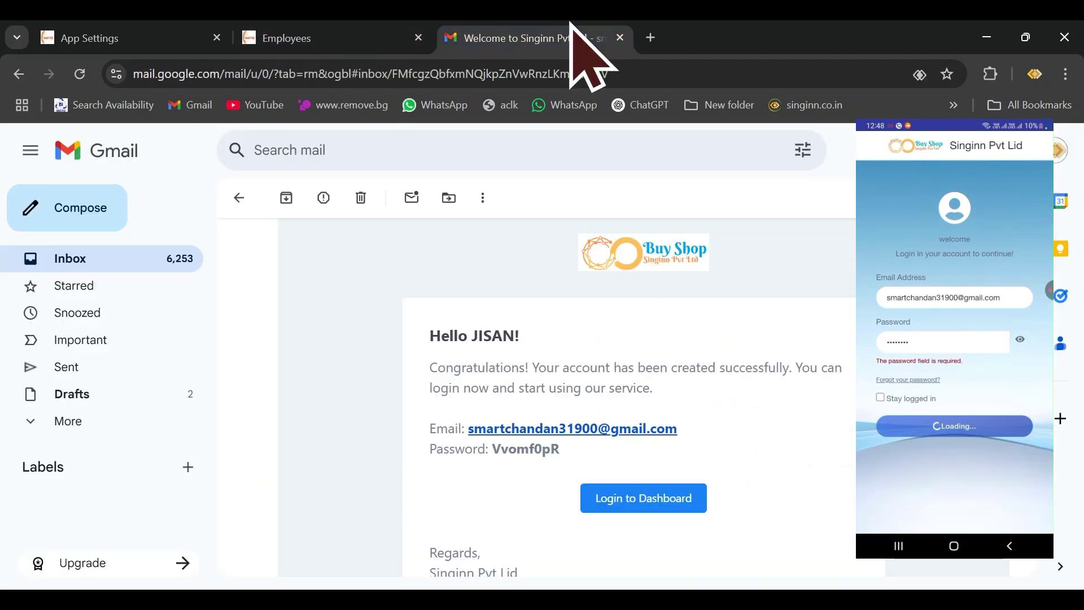
{"action": "left_click", "coordinate": [389, 26]}
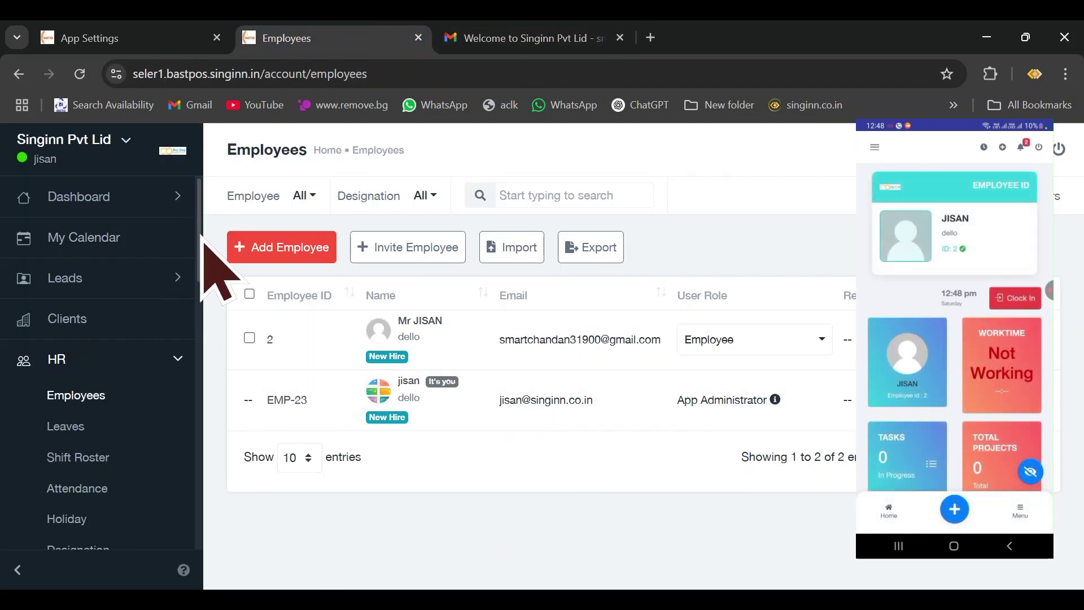
{"action": "left_click_drag", "start_coordinate": [200, 236], "coordinate": [196, 272]}
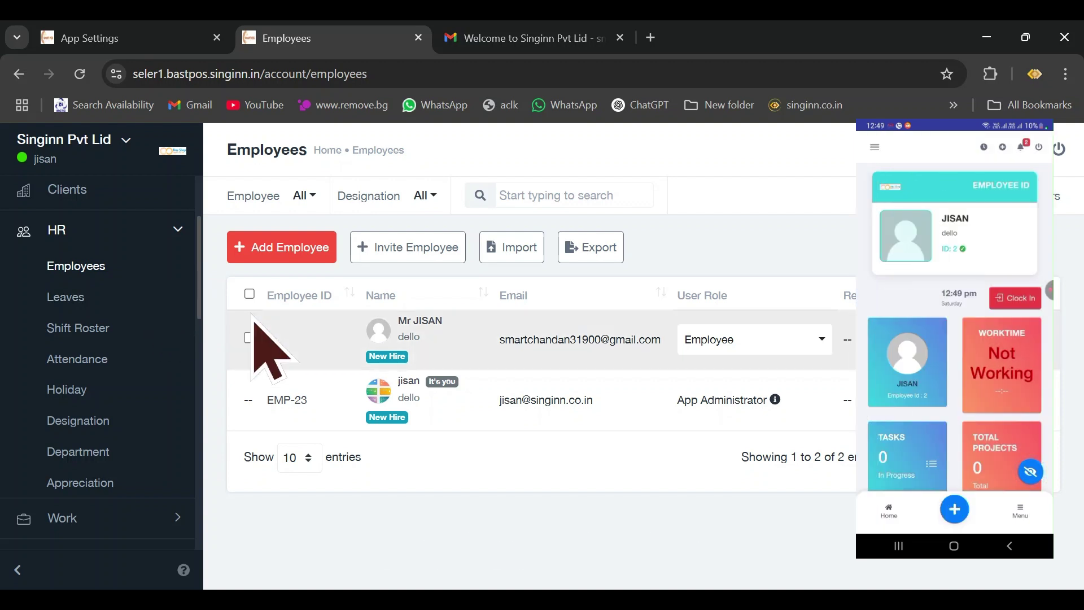
Step: Expand the HR section of the sidebar to reach Attendance
{"action": "left_click", "coordinate": [148, 229]}
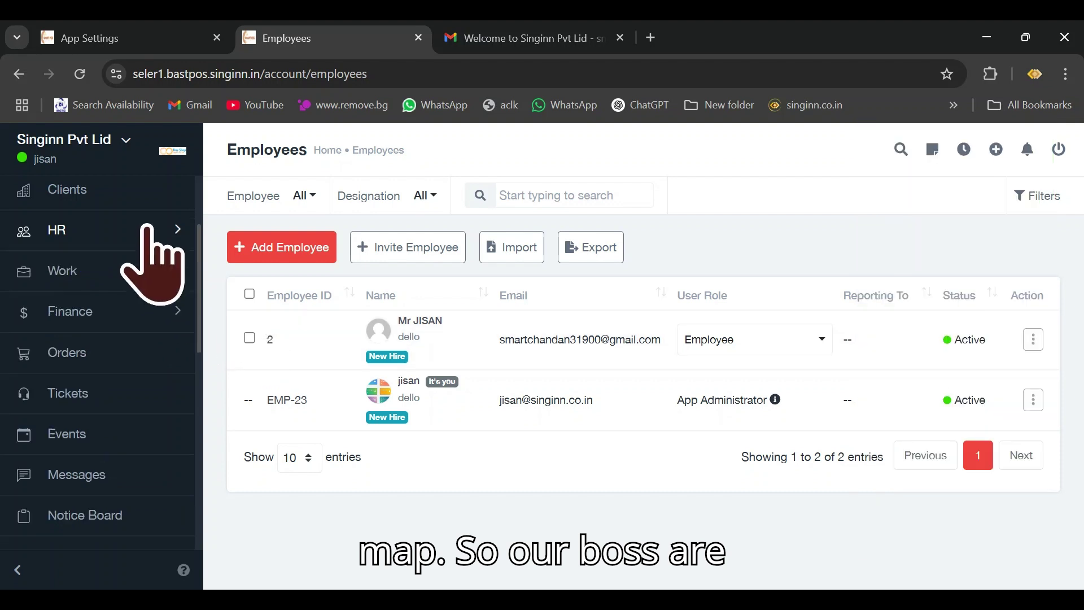
{"action": "left_click", "coordinate": [148, 229]}
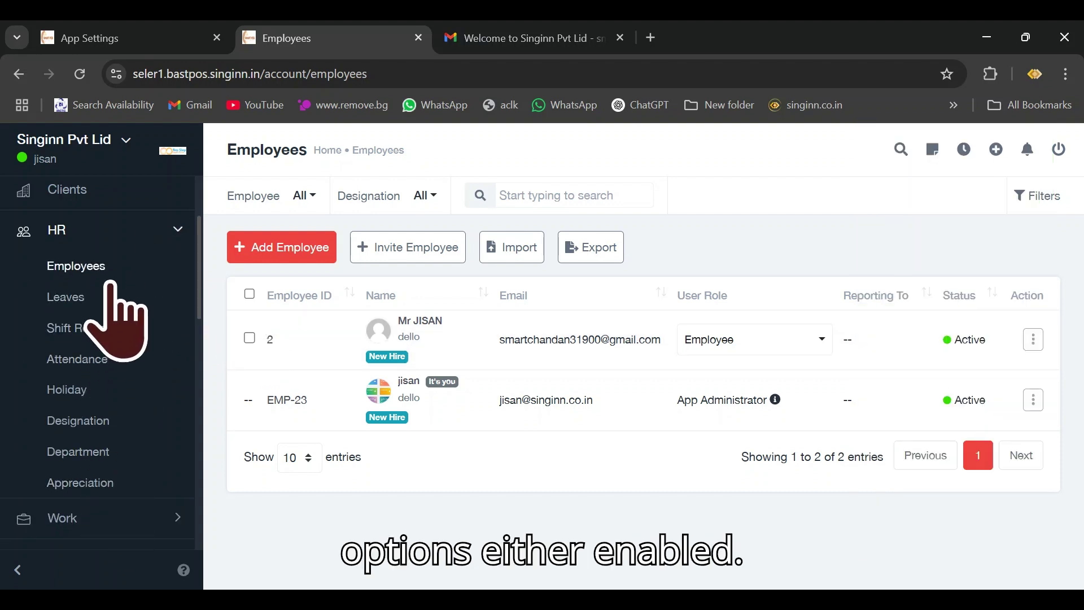
{"action": "left_click", "coordinate": [145, 229]}
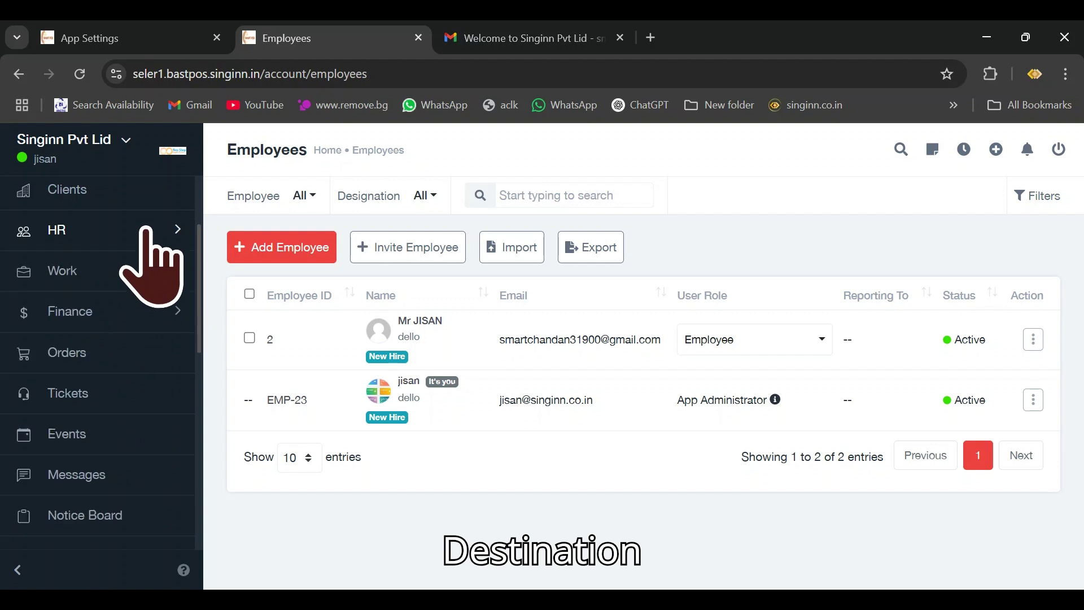
{"action": "left_click", "coordinate": [148, 229]}
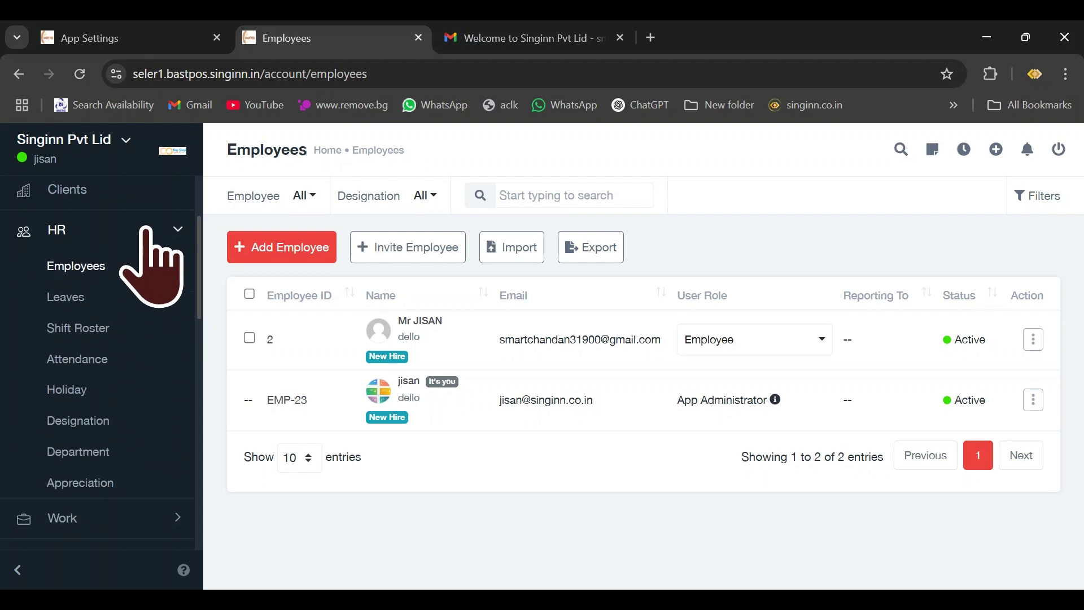
{"action": "left_click", "coordinate": [138, 230]}
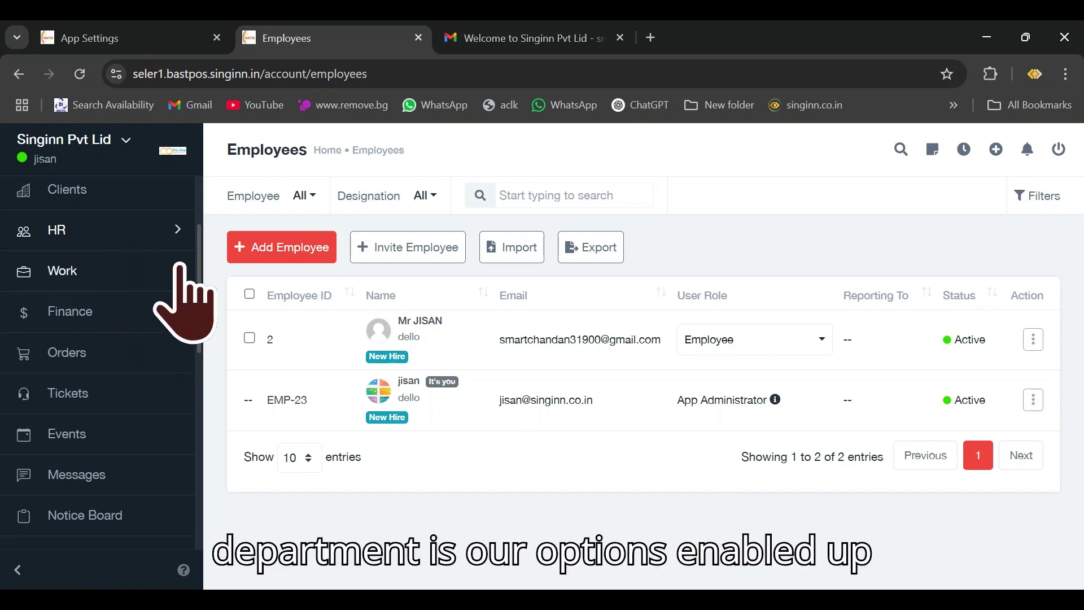
{"action": "left_click", "coordinate": [154, 240]}
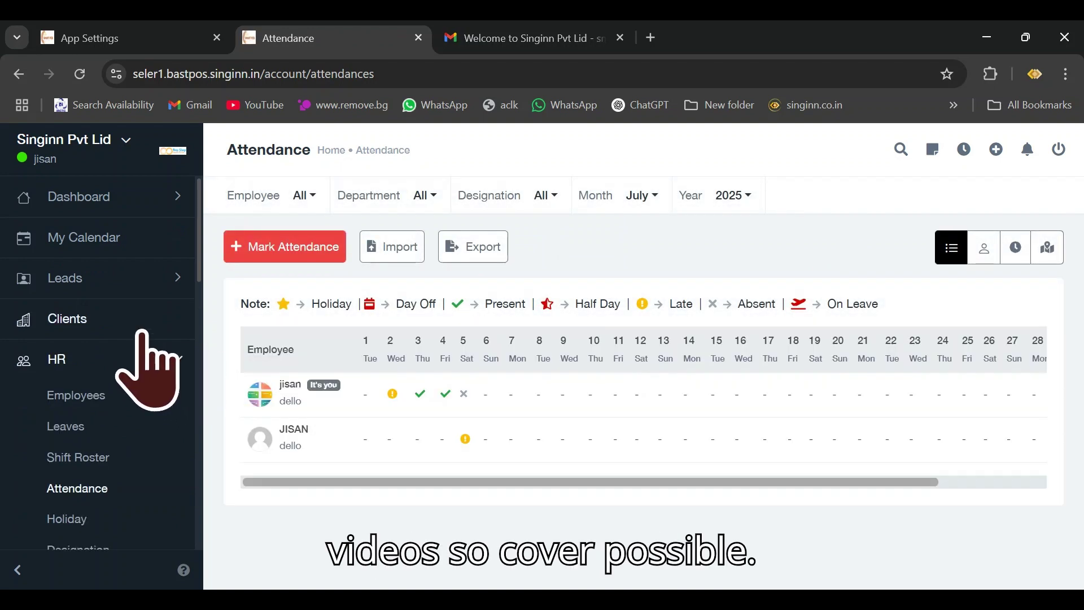
{"action": "left_click", "coordinate": [139, 353]}
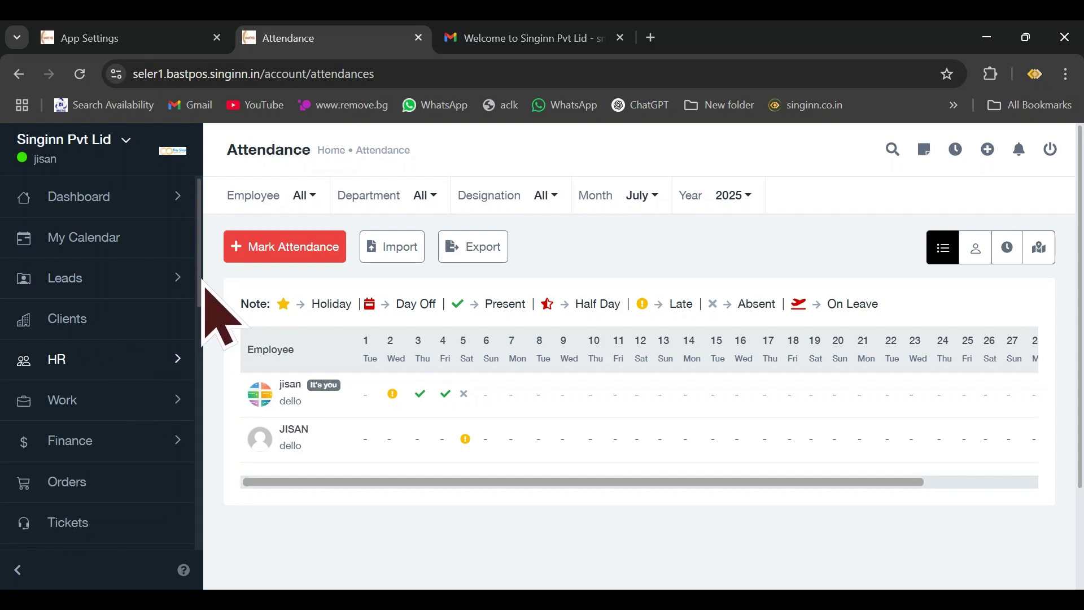
Step: Scroll the sidebar down and expand the Work section
{"action": "scroll", "coordinate": [200, 311], "scroll_direction": "down", "scroll_amount": 2}
{"action": "left_click_drag", "start_coordinate": [200, 309], "coordinate": [200, 324]}
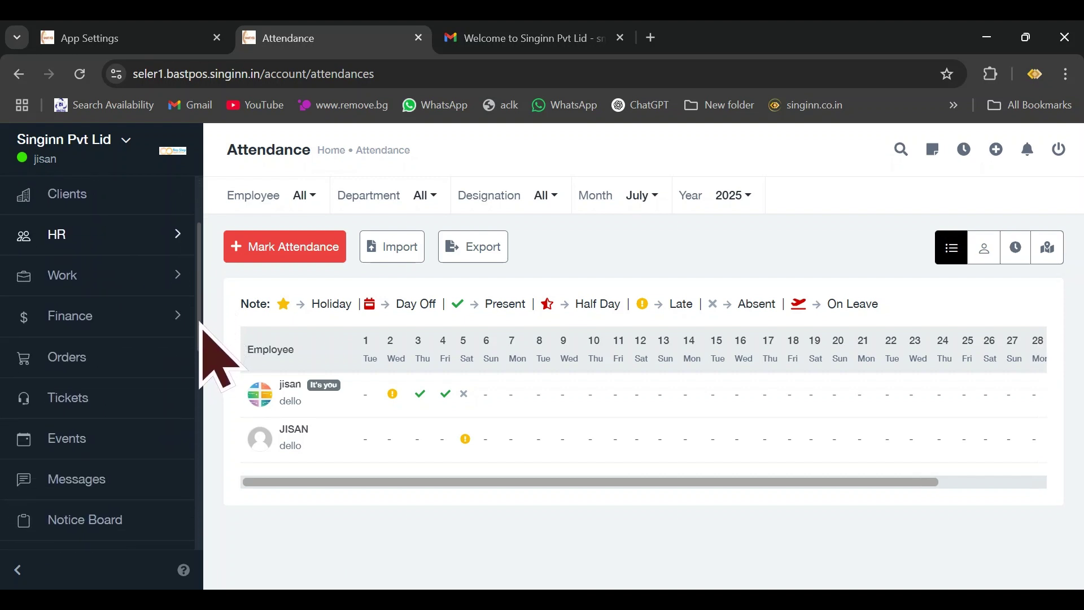
{"action": "left_click", "coordinate": [150, 265]}
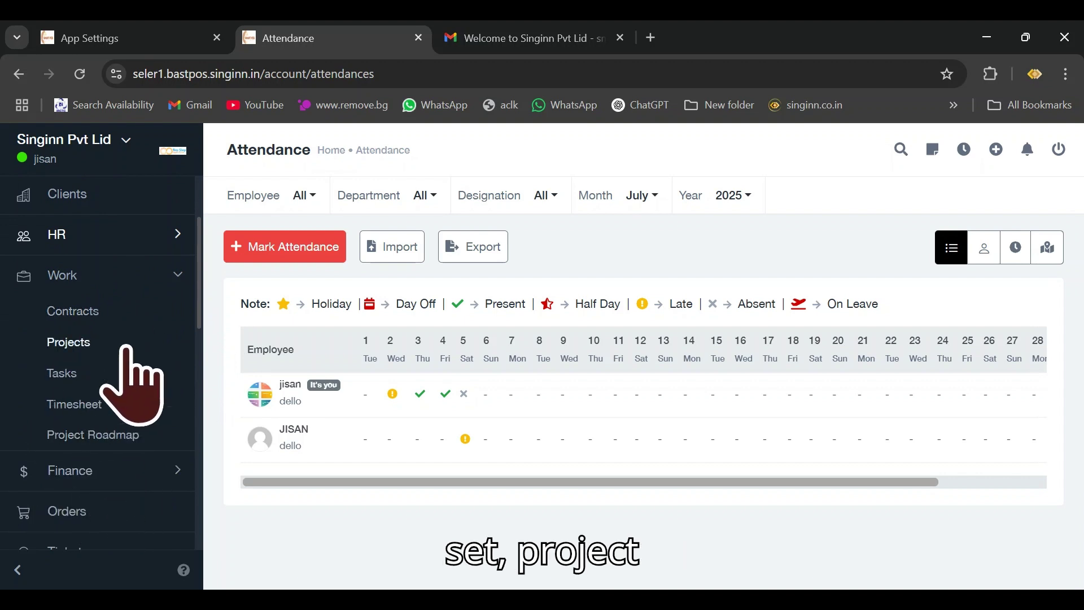
{"action": "left_click", "coordinate": [142, 275]}
Step: Open Project Roadmap and check the w456 status choices, leaving the status unchanged
{"action": "left_click", "coordinate": [141, 275]}
{"action": "left_click", "coordinate": [115, 443]}
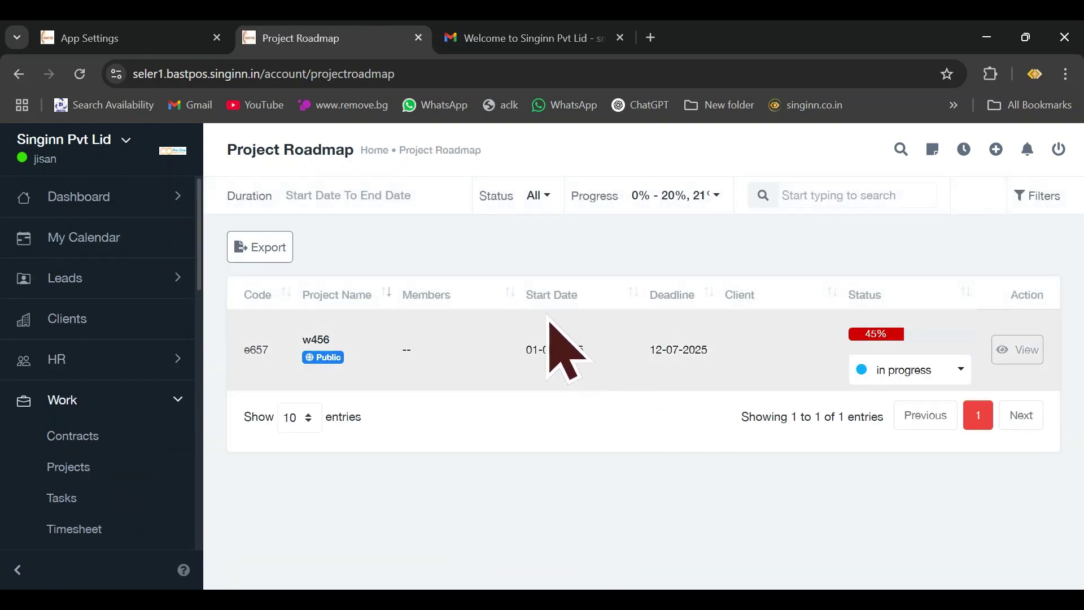
{"action": "left_click", "coordinate": [884, 373]}
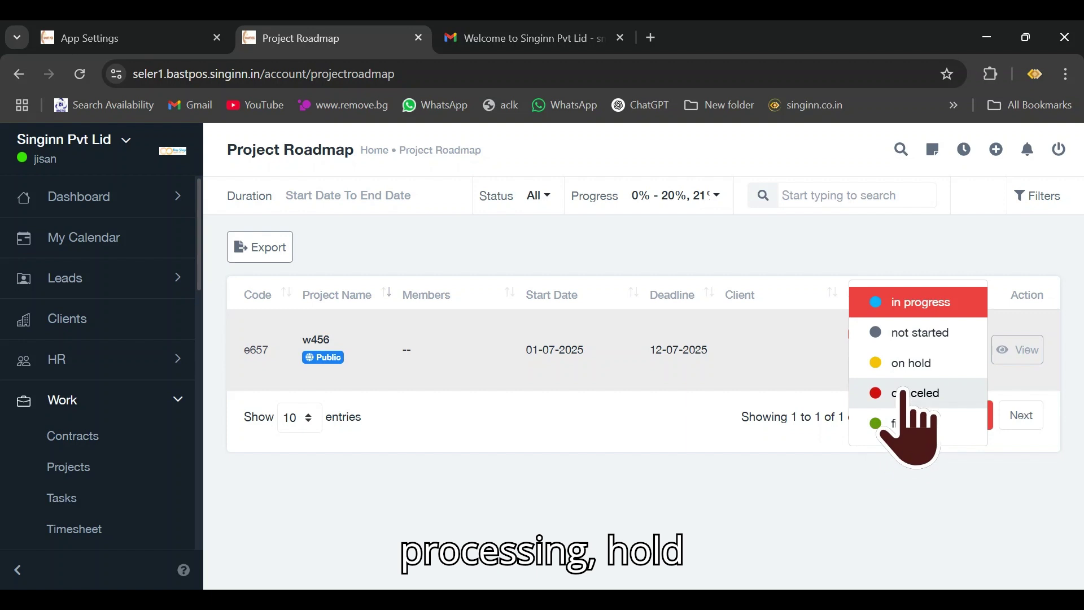
{"action": "left_click", "coordinate": [630, 493]}
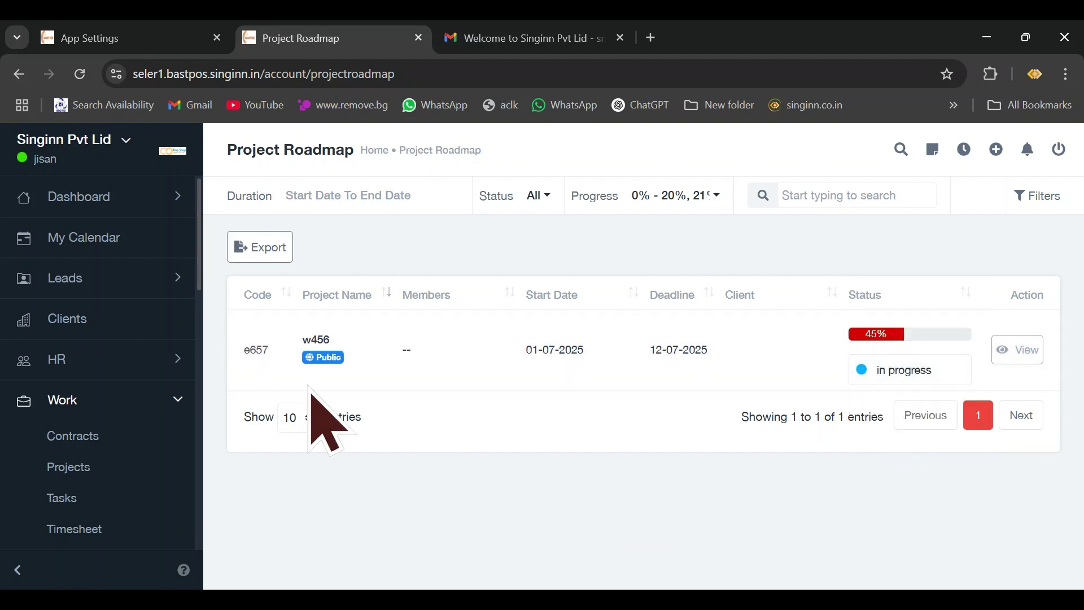
{"action": "left_click", "coordinate": [141, 405]}
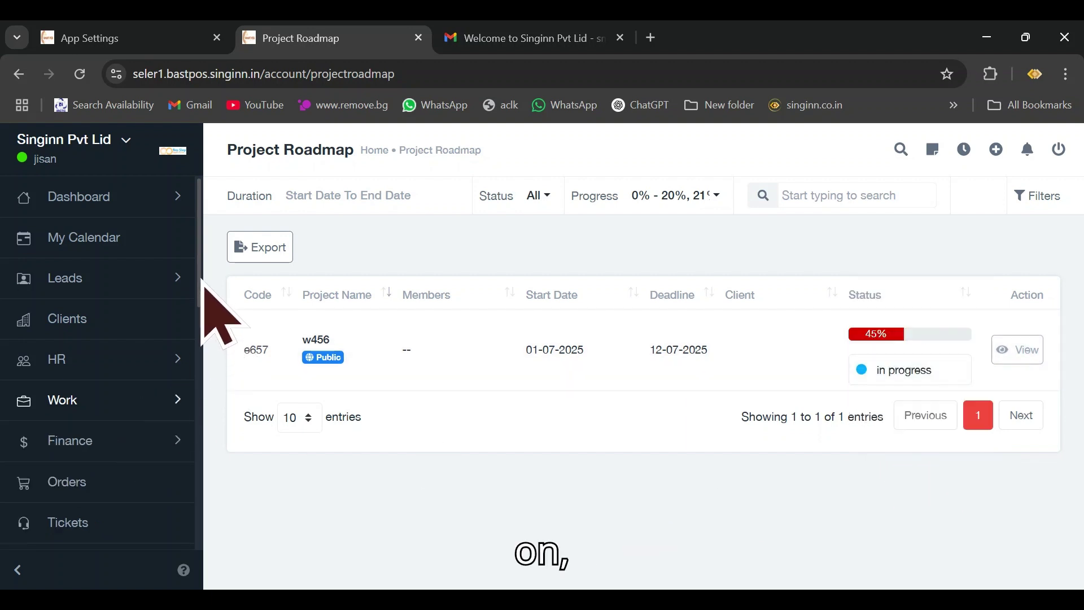
{"action": "left_click_drag", "start_coordinate": [199, 281], "coordinate": [199, 351]}
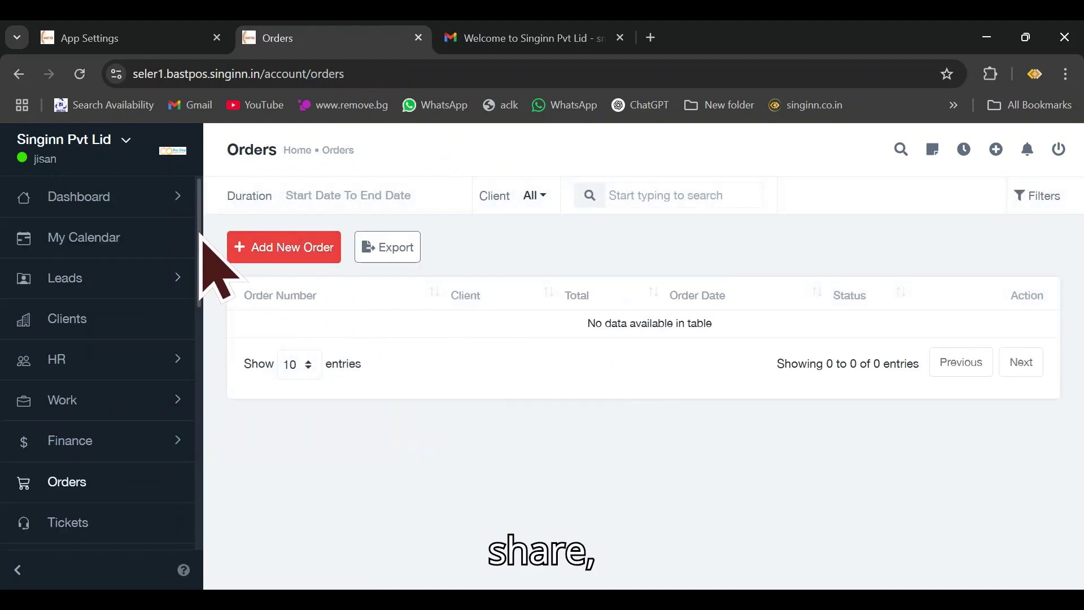
Step: Open Tickets, look through the Ticket Form's fields and embed code, then return to Tickets
{"action": "left_click_drag", "start_coordinate": [200, 236], "coordinate": [208, 338]}
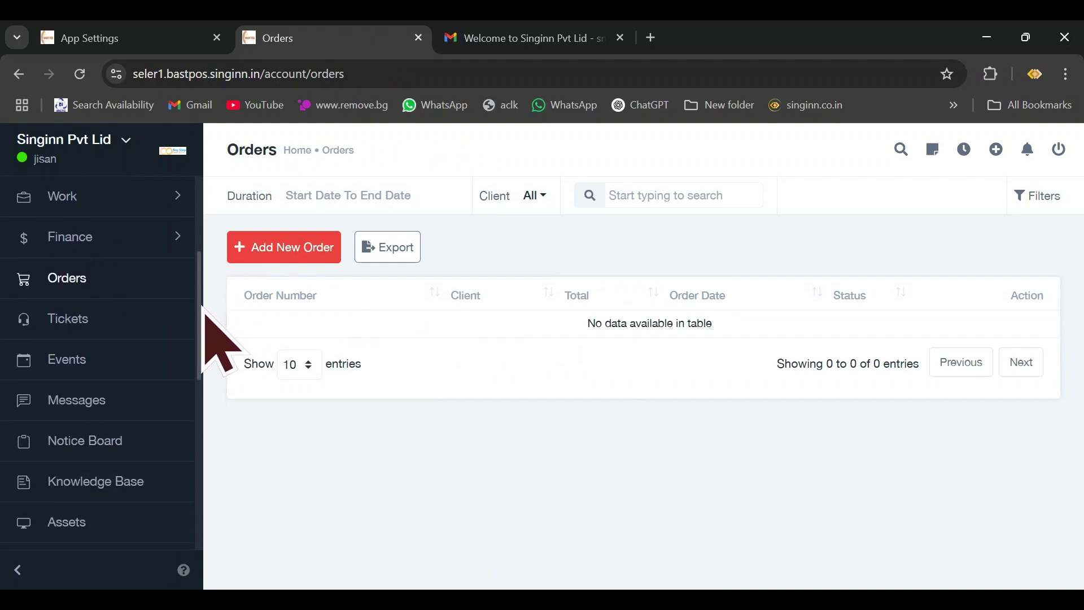
{"action": "left_click", "coordinate": [140, 314]}
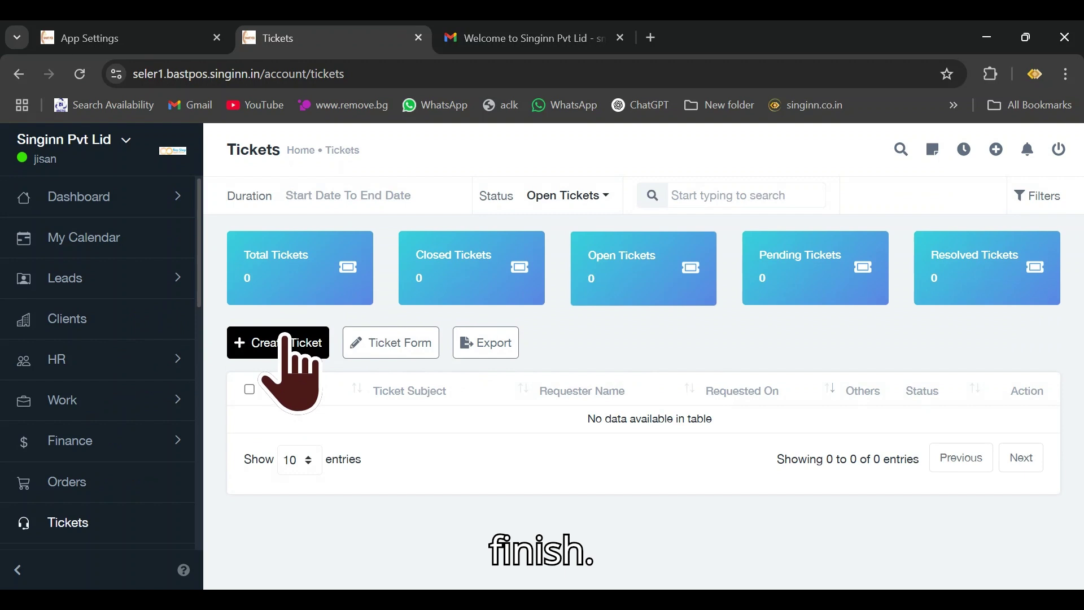
{"action": "left_click", "coordinate": [375, 357]}
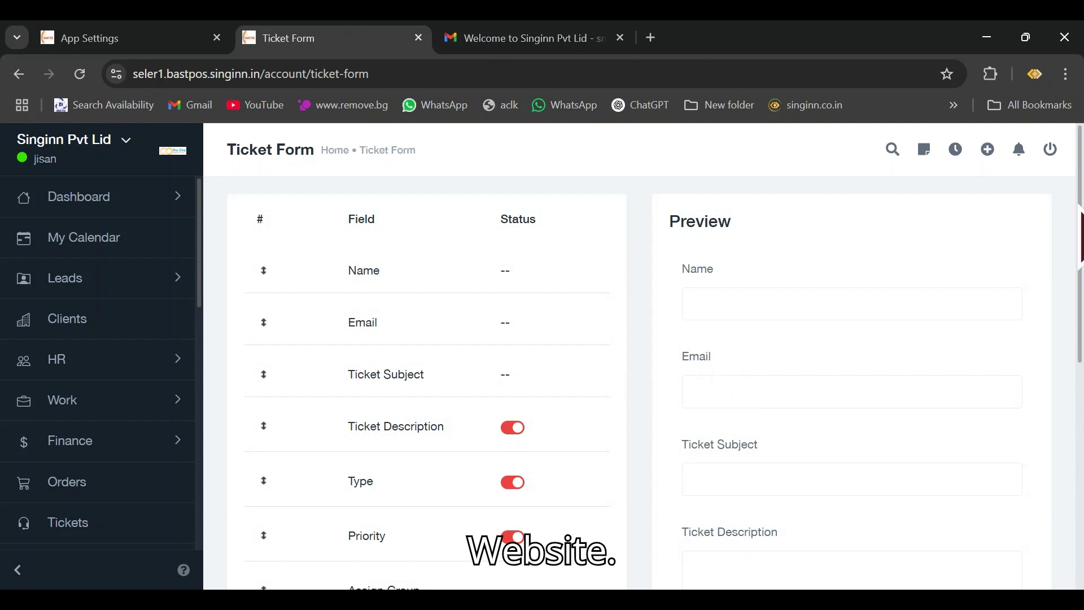
{"action": "scroll", "coordinate": [644, 384], "scroll_direction": "down", "scroll_amount": 10}
{"action": "scroll", "coordinate": [639, 383], "scroll_direction": "up", "scroll_amount": 1}
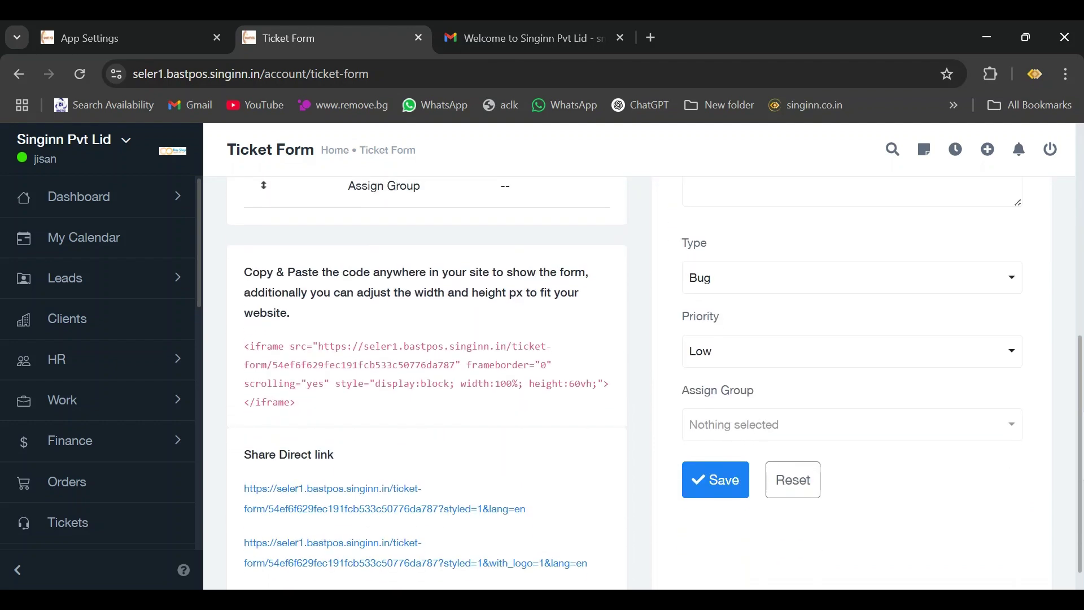
{"action": "left_click_drag", "start_coordinate": [1081, 407], "coordinate": [1083, 190]}
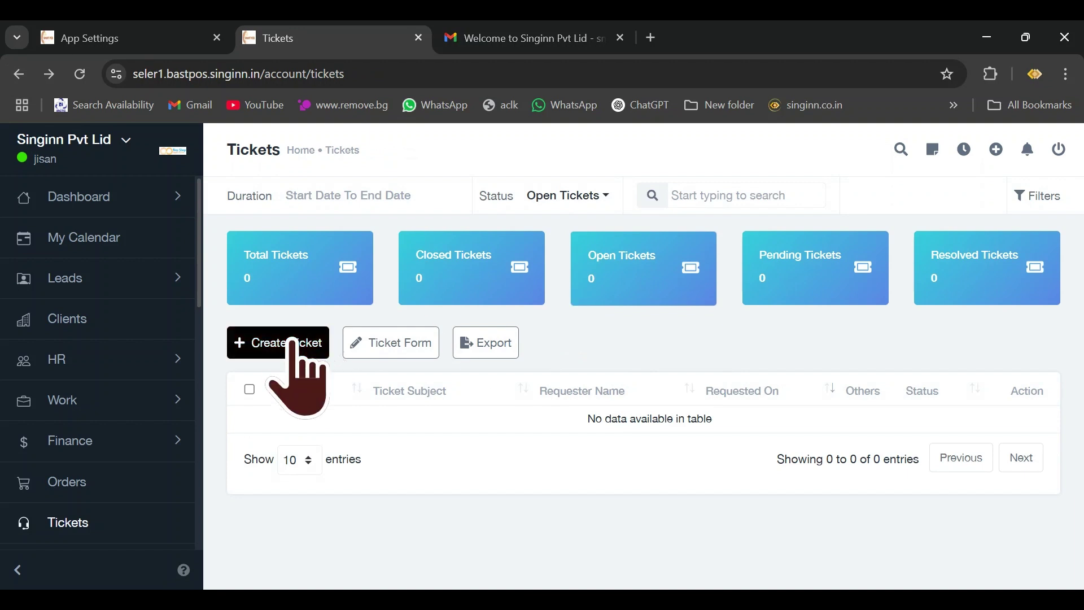
{"action": "left_click", "coordinate": [413, 352]}
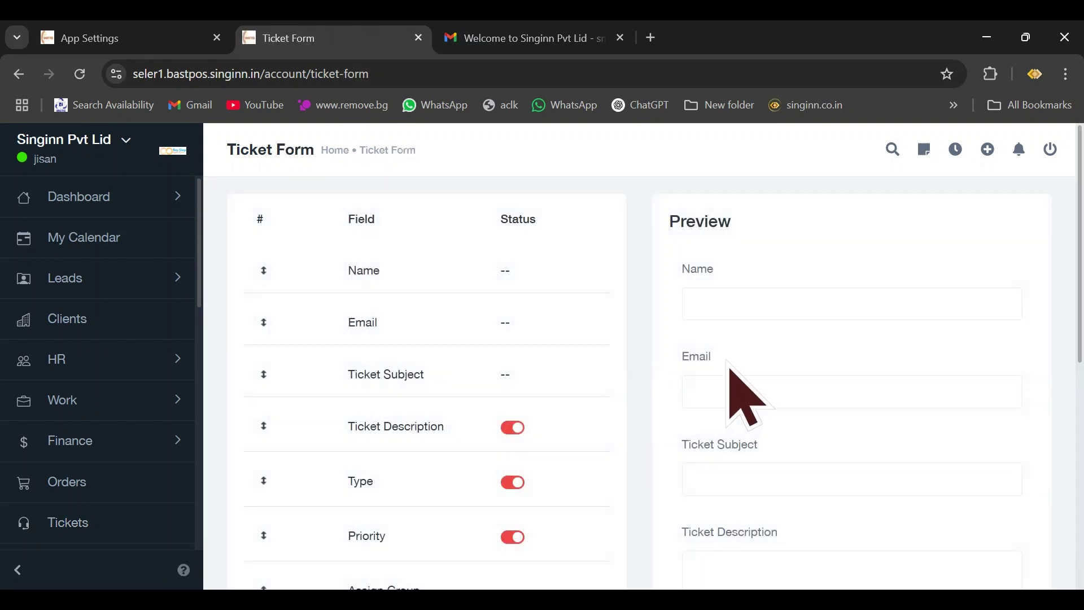
{"action": "left_click", "coordinate": [18, 74]}
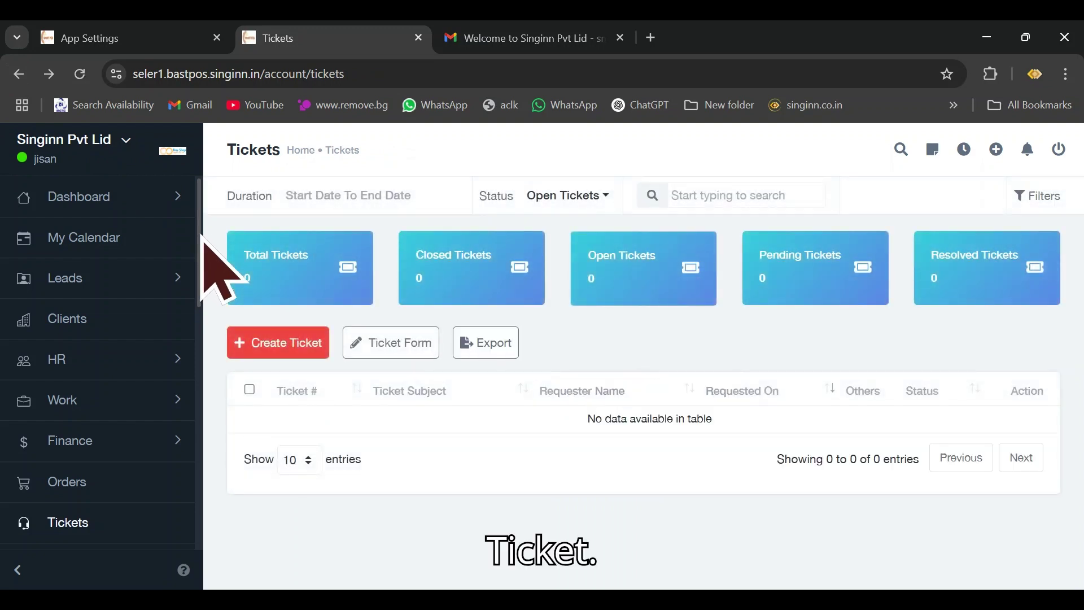
{"action": "left_click_drag", "start_coordinate": [204, 242], "coordinate": [186, 356]}
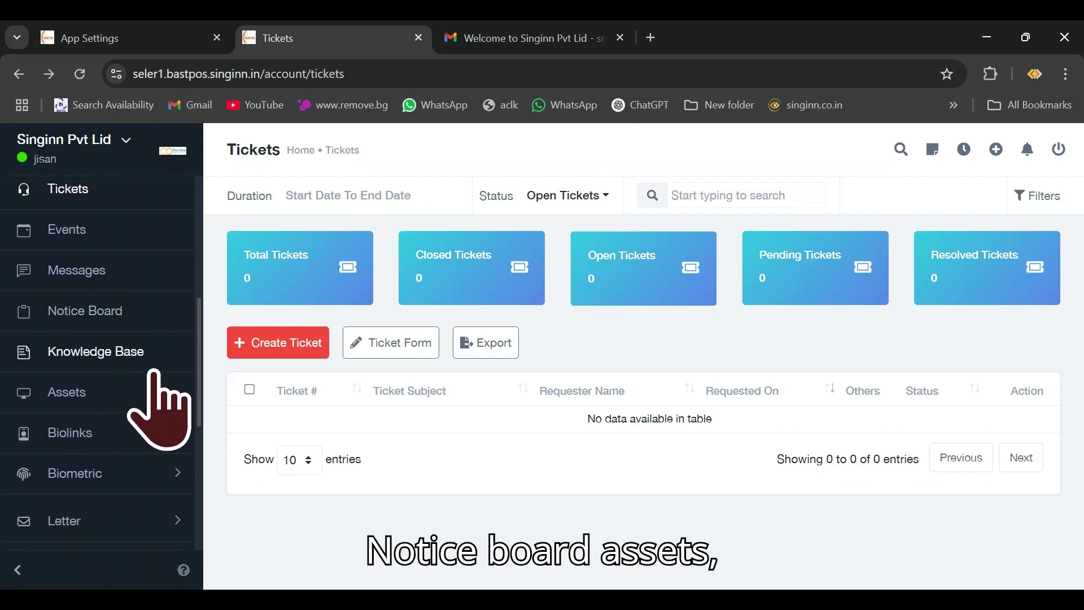
Step: Open Assets, scroll through the Add New Asset form, and close it without saving
{"action": "left_click", "coordinate": [136, 395]}
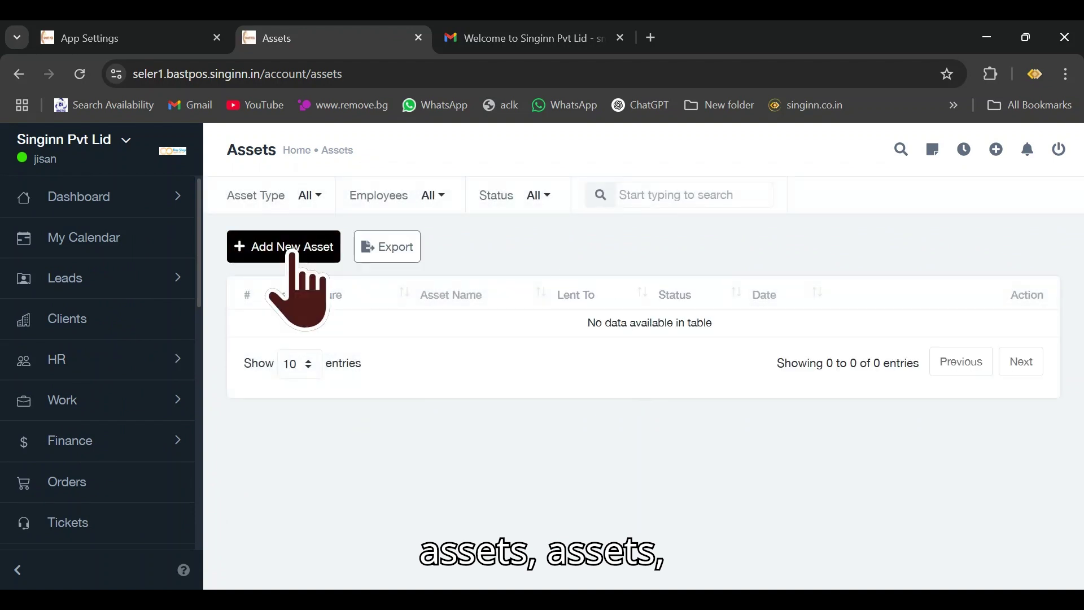
{"action": "left_click", "coordinate": [294, 251]}
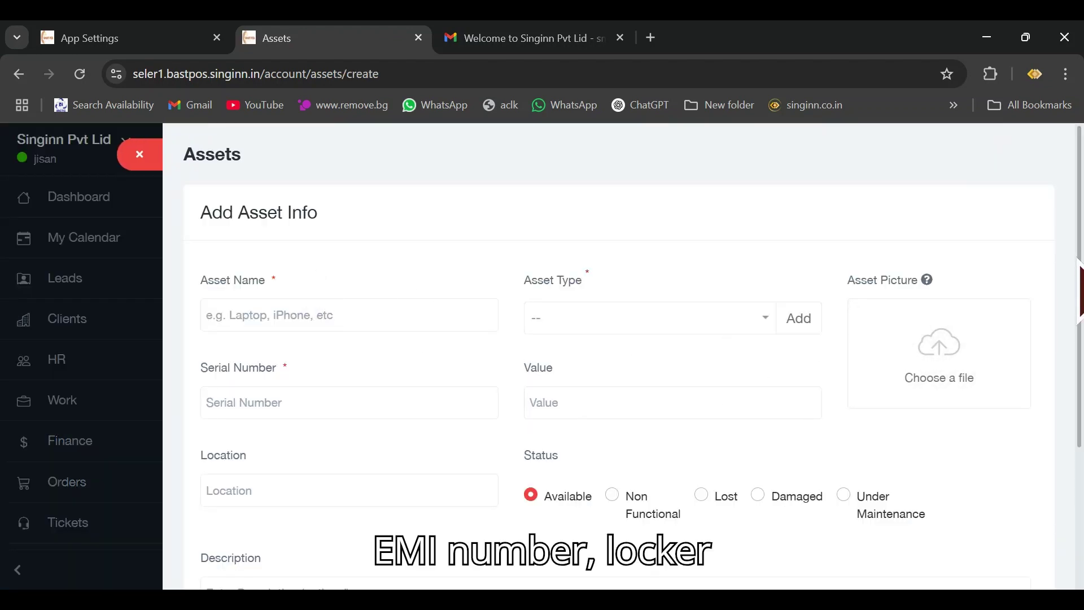
{"action": "left_click_drag", "start_coordinate": [1078, 259], "coordinate": [1069, 419]}
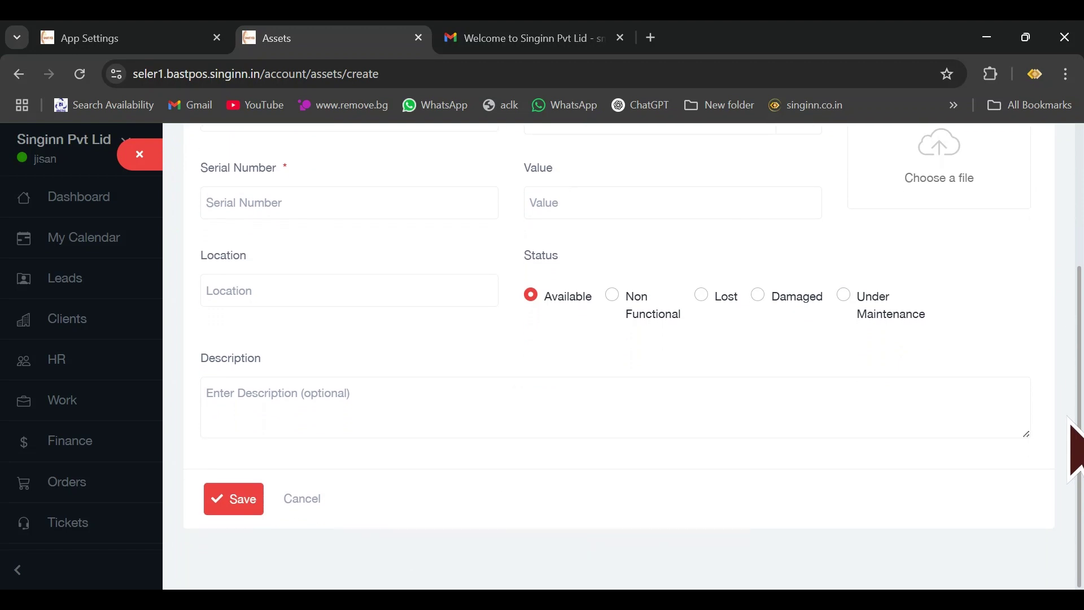
{"action": "scroll", "coordinate": [1076, 449], "scroll_direction": "up", "scroll_amount": 4}
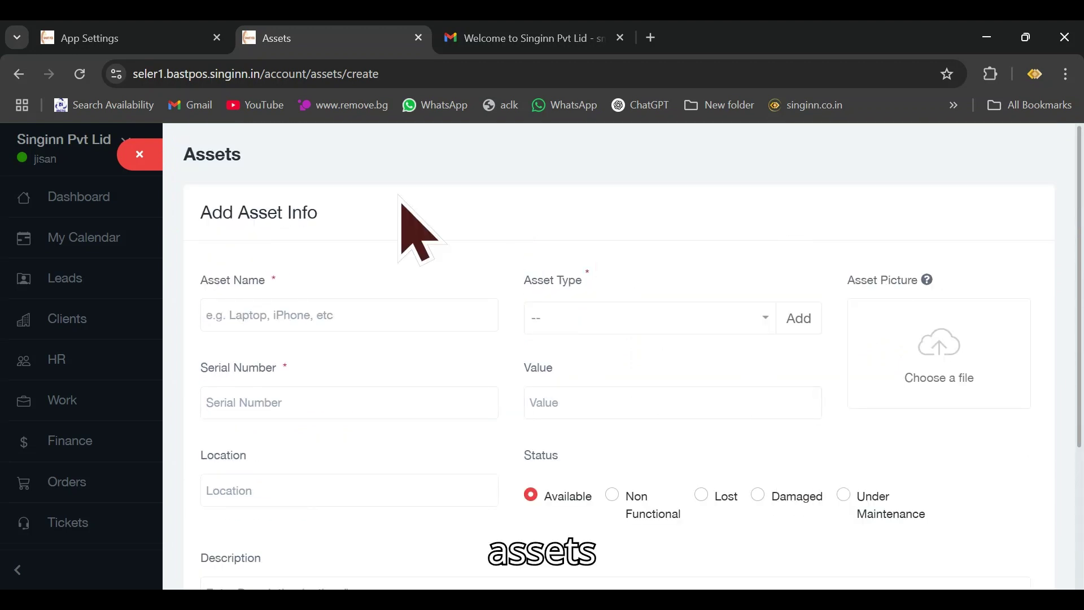
{"action": "left_click", "coordinate": [140, 154]}
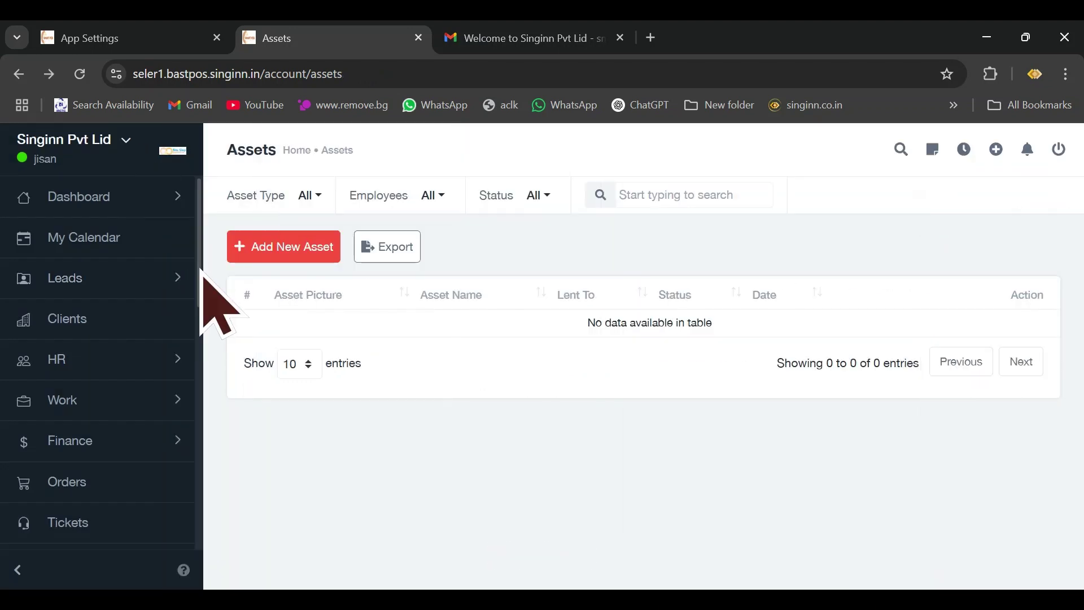
{"action": "left_click_drag", "start_coordinate": [201, 279], "coordinate": [210, 364]}
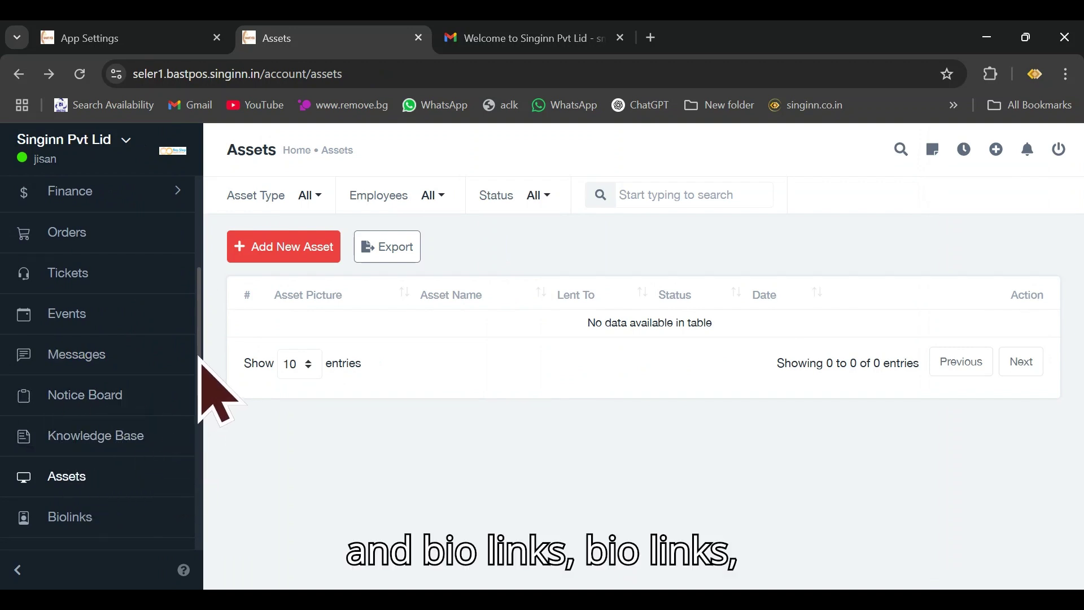
{"action": "left_click_drag", "start_coordinate": [199, 363], "coordinate": [160, 400]}
Step: On the Biolinks page, add a biolink page with URL 'DEMO' and save it
{"action": "left_click", "coordinate": [110, 384]}
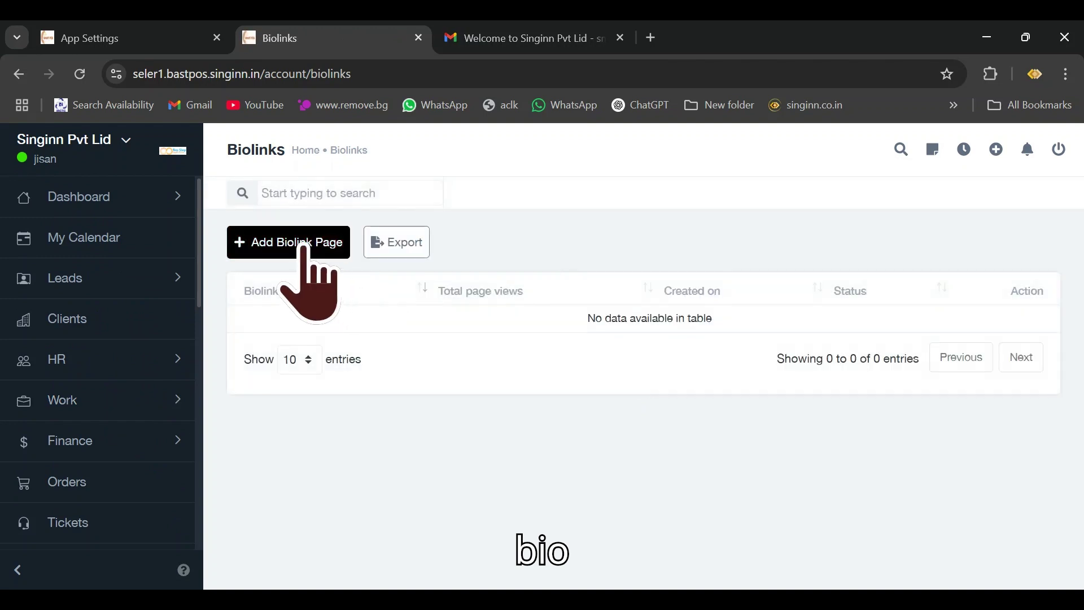
{"action": "left_click", "coordinate": [303, 244]}
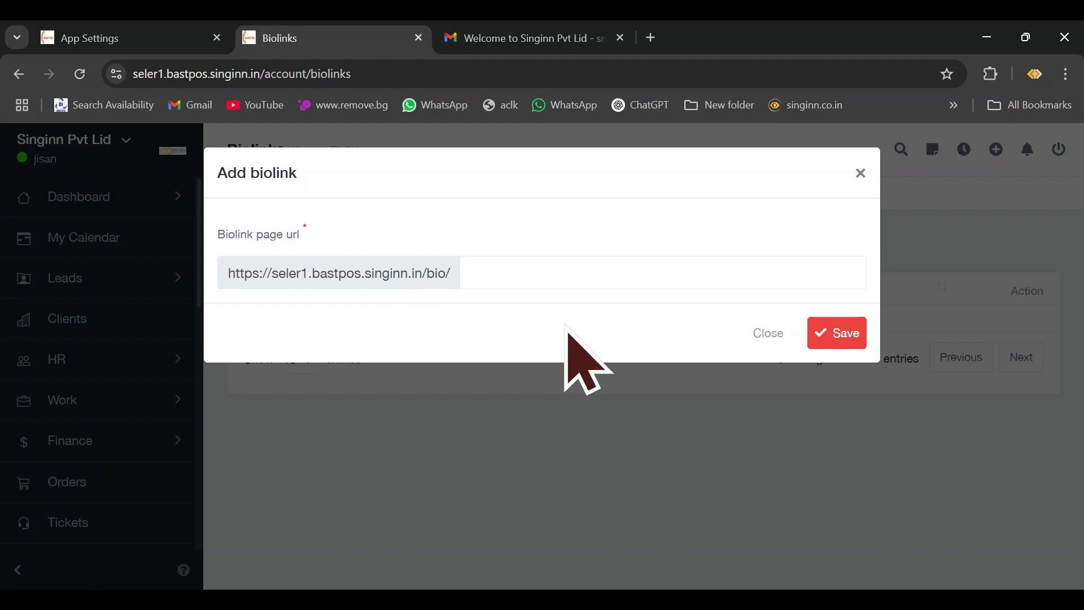
{"action": "left_click", "coordinate": [539, 270]}
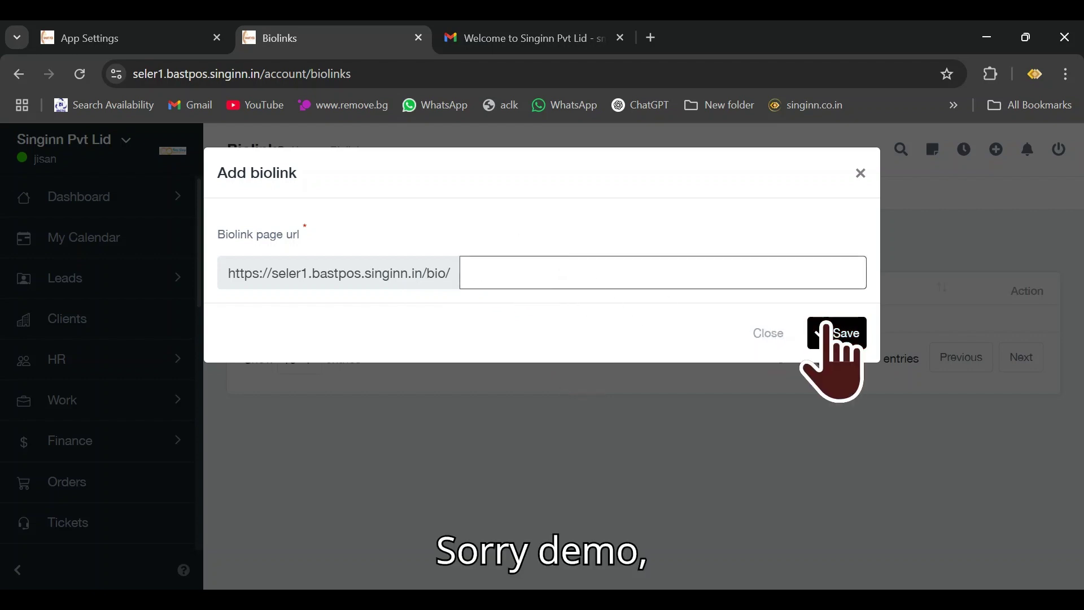
{"action": "type", "text": "DEMO"}
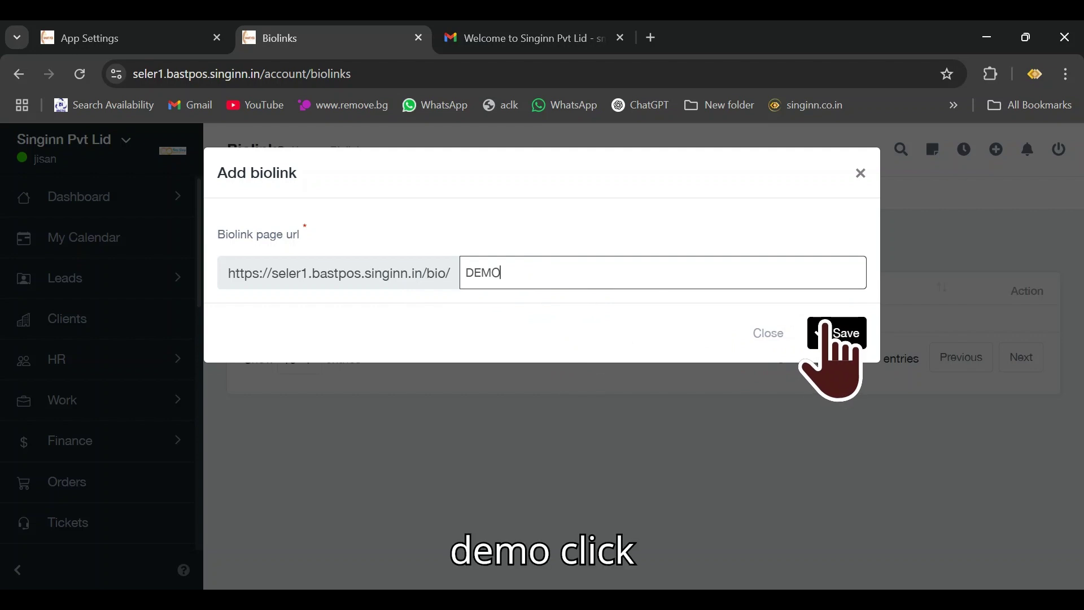
{"action": "left_click", "coordinate": [825, 328]}
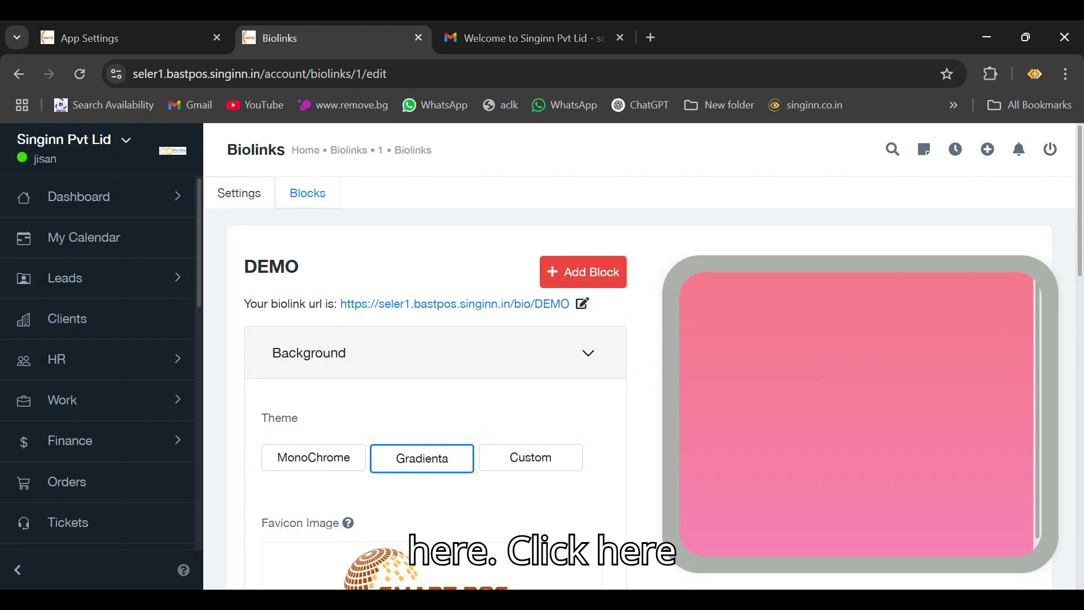
Step: Try the Custom and MonoChrome backgrounds on DEMO's settings, then keep the Gradienta theme
{"action": "scroll", "coordinate": [435, 396], "scroll_direction": "down", "scroll_amount": 6}
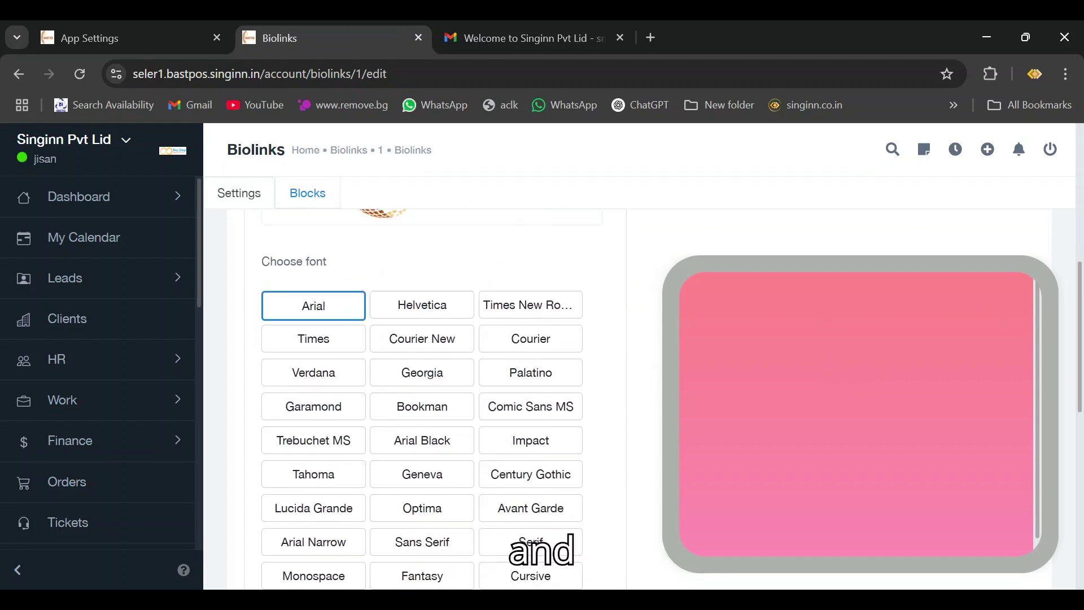
{"action": "scroll", "coordinate": [434, 395], "scroll_direction": "down", "scroll_amount": 5}
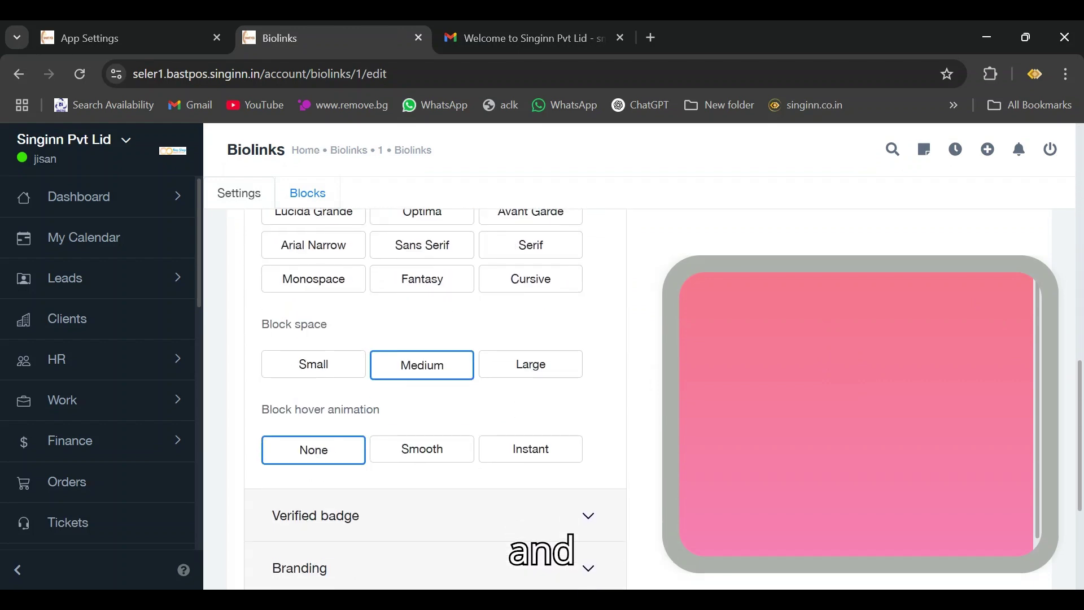
{"action": "scroll", "coordinate": [435, 395], "scroll_direction": "down", "scroll_amount": 4}
{"action": "left_click_drag", "start_coordinate": [1079, 510], "coordinate": [1062, 245]}
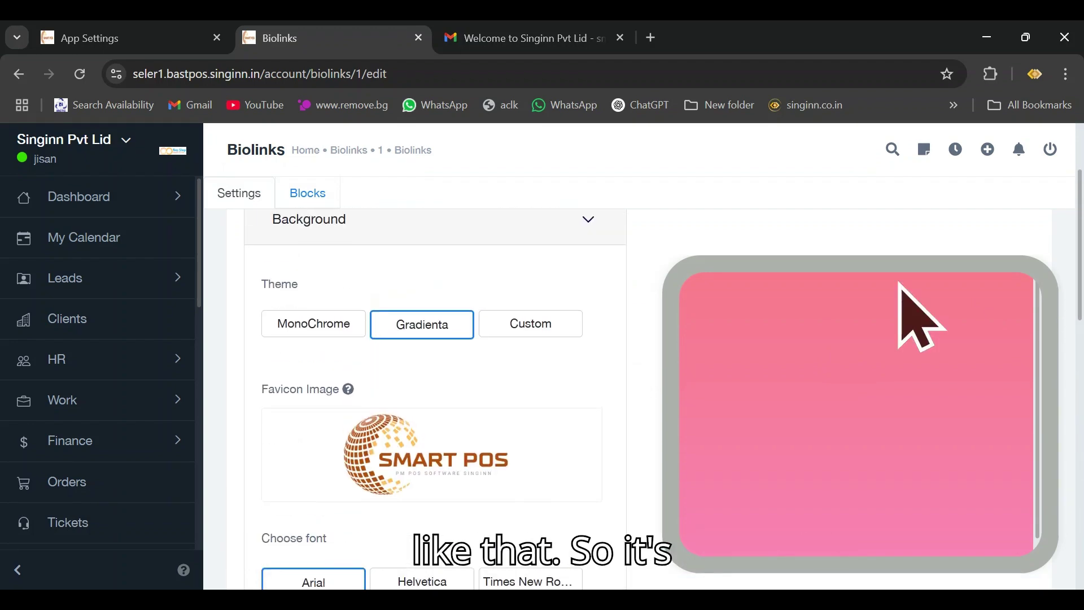
{"action": "left_click", "coordinate": [522, 329]}
{"action": "left_click", "coordinate": [435, 334]}
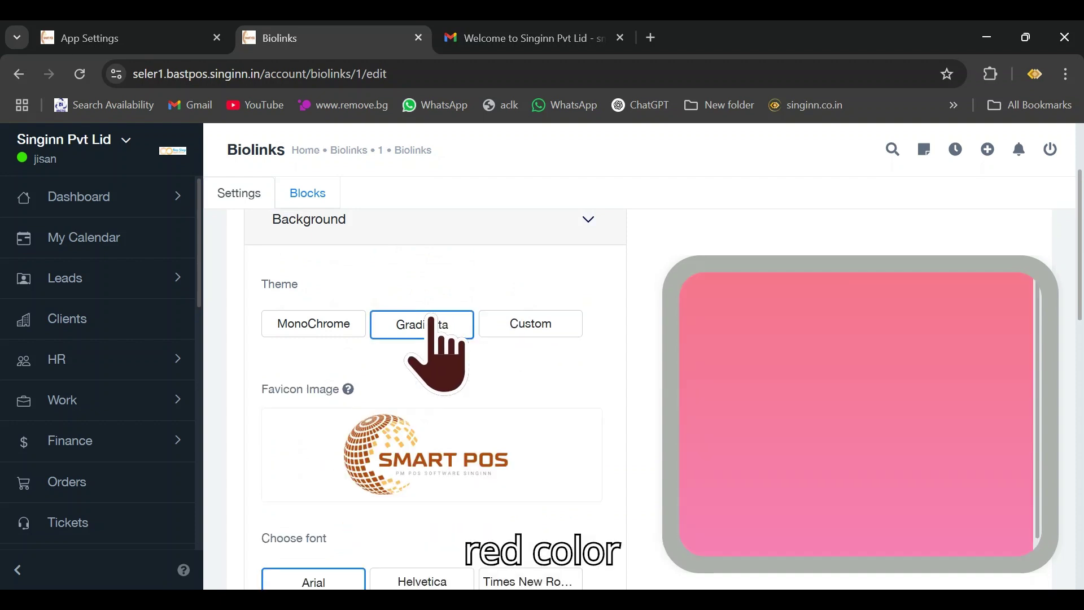
{"action": "left_click", "coordinate": [319, 337]}
{"action": "left_click", "coordinate": [436, 338]}
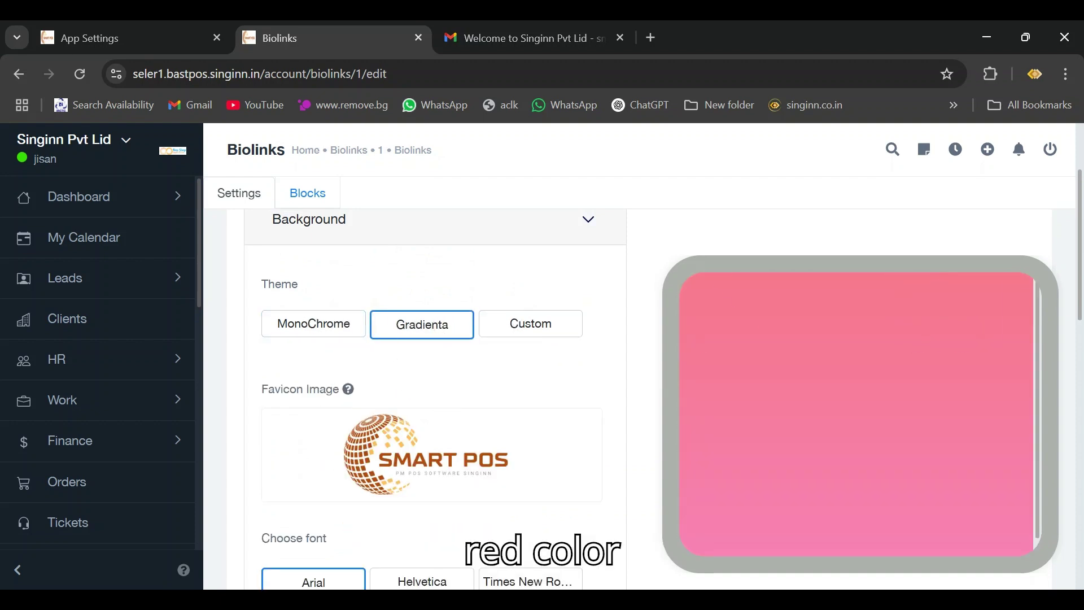
{"action": "scroll", "coordinate": [435, 395], "scroll_direction": "down", "scroll_amount": 12}
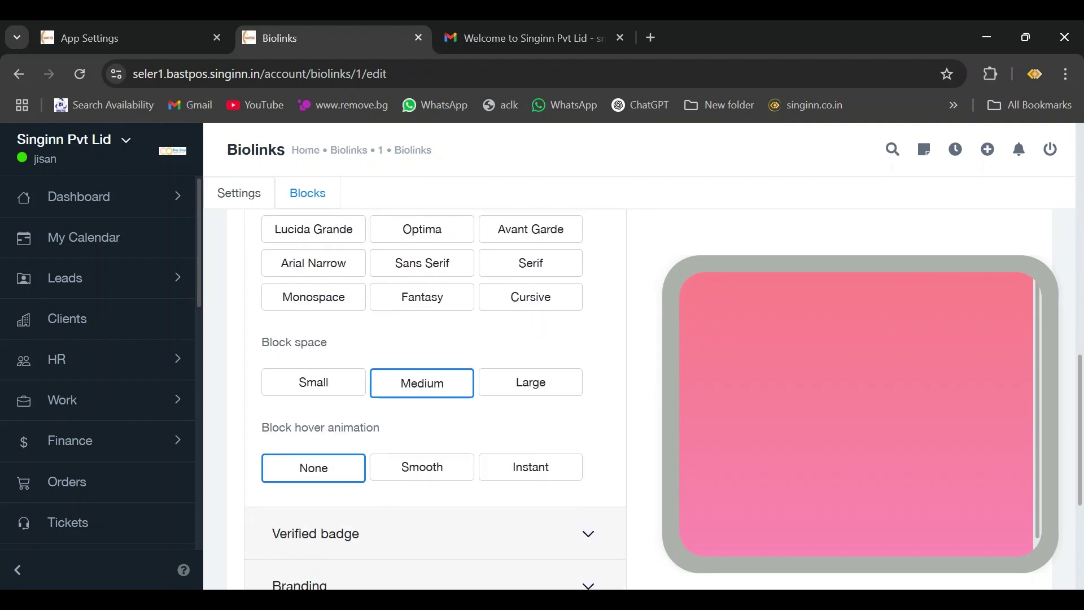
{"action": "scroll", "coordinate": [1080, 439], "scroll_direction": "up", "scroll_amount": 2}
{"action": "left_click_drag", "start_coordinate": [1079, 408], "coordinate": [1079, 457]}
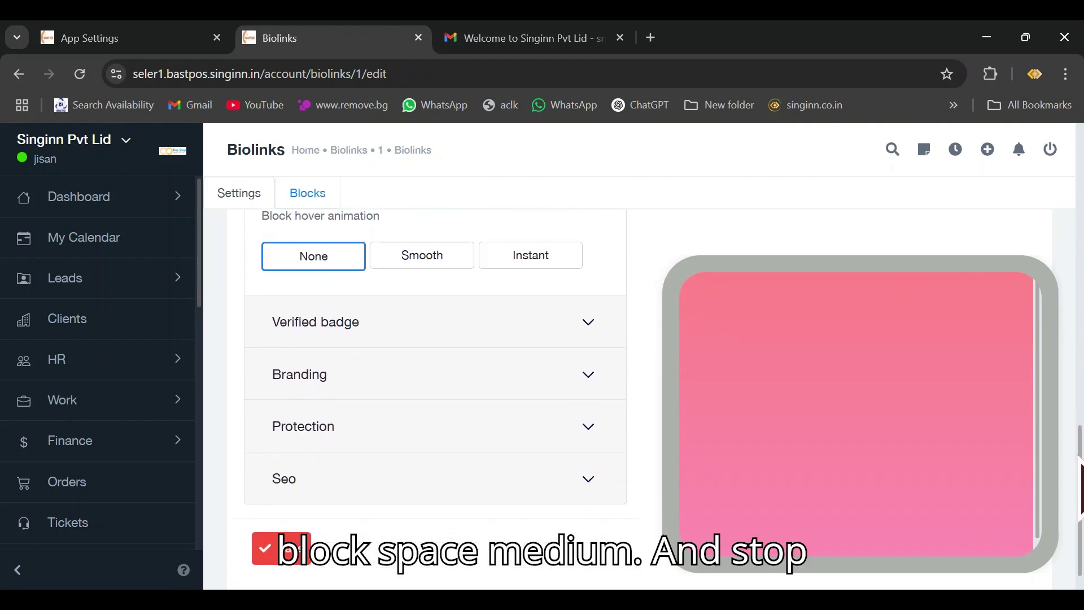
Step: Place the verified badge at the top of the DEMO biolink
{"action": "left_click", "coordinate": [515, 336]}
{"action": "left_click", "coordinate": [429, 277]}
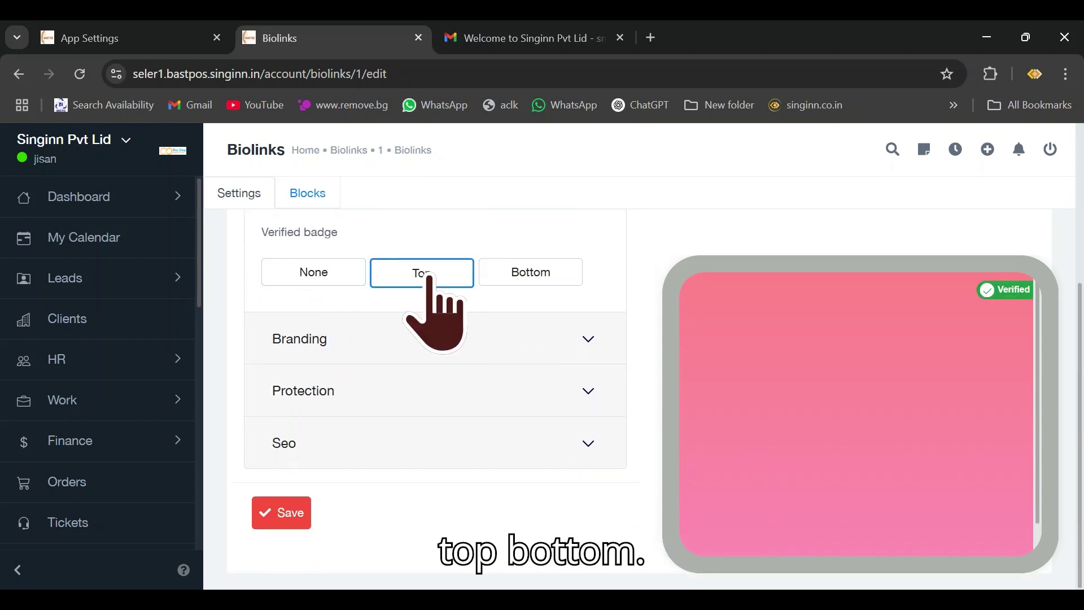
{"action": "left_click", "coordinate": [534, 274]}
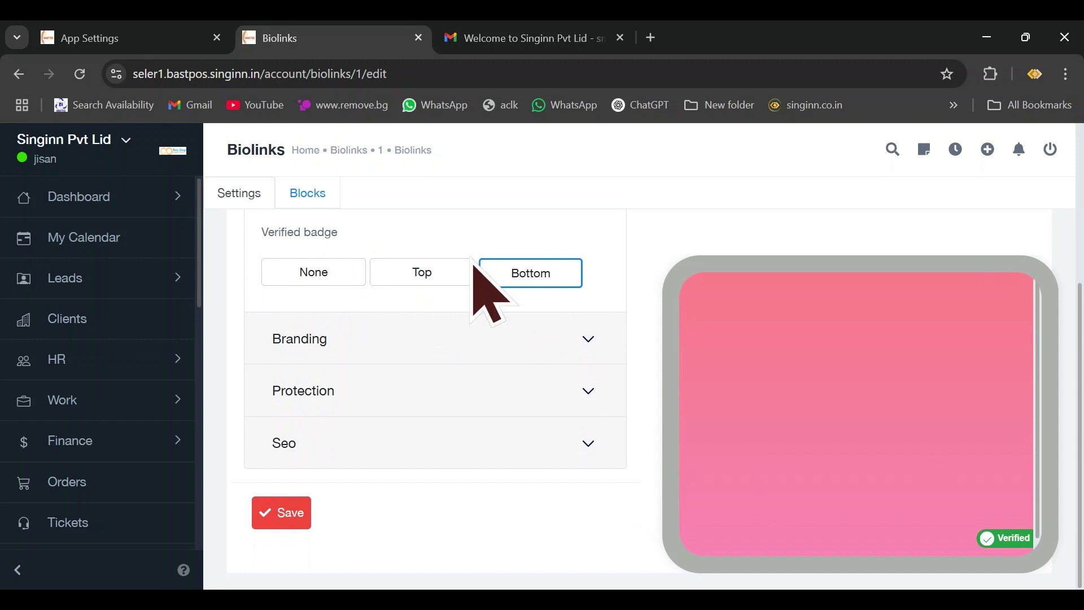
{"action": "left_click", "coordinate": [450, 285]}
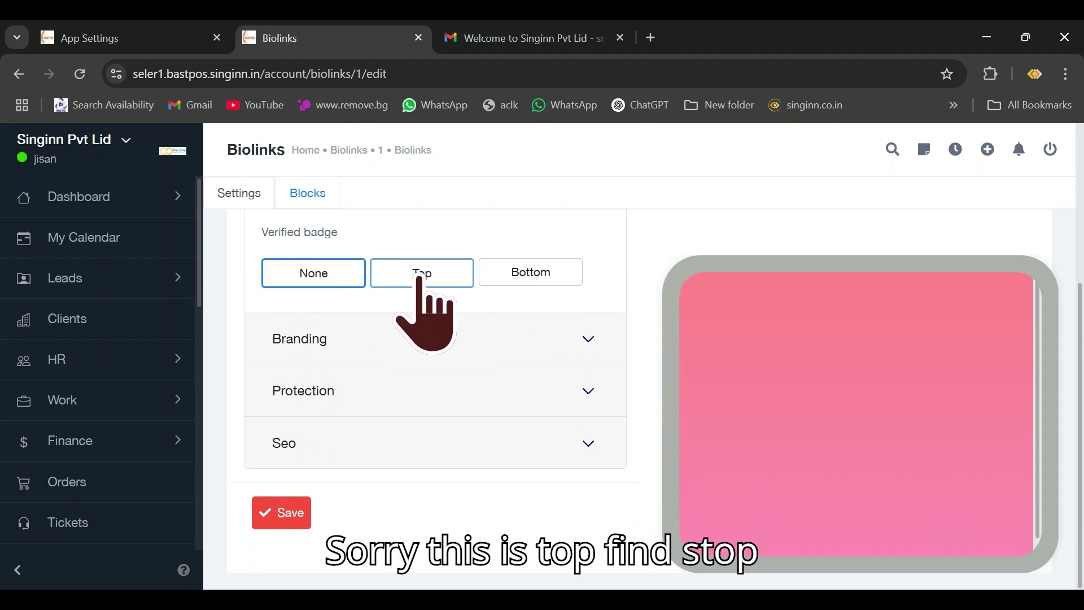
Step: Set the branding name to 'Singinn Software' and the URL to 'wwww.singinn.co.in'
{"action": "left_click", "coordinate": [489, 344]}
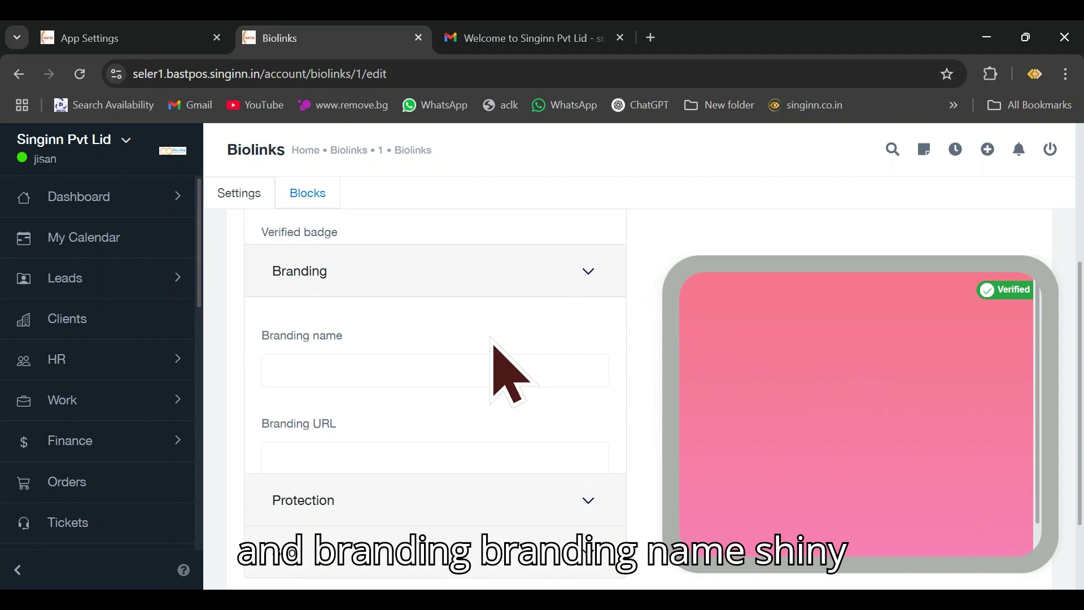
{"action": "left_click", "coordinate": [448, 330]}
{"action": "type", "text": "Singinn Software"}
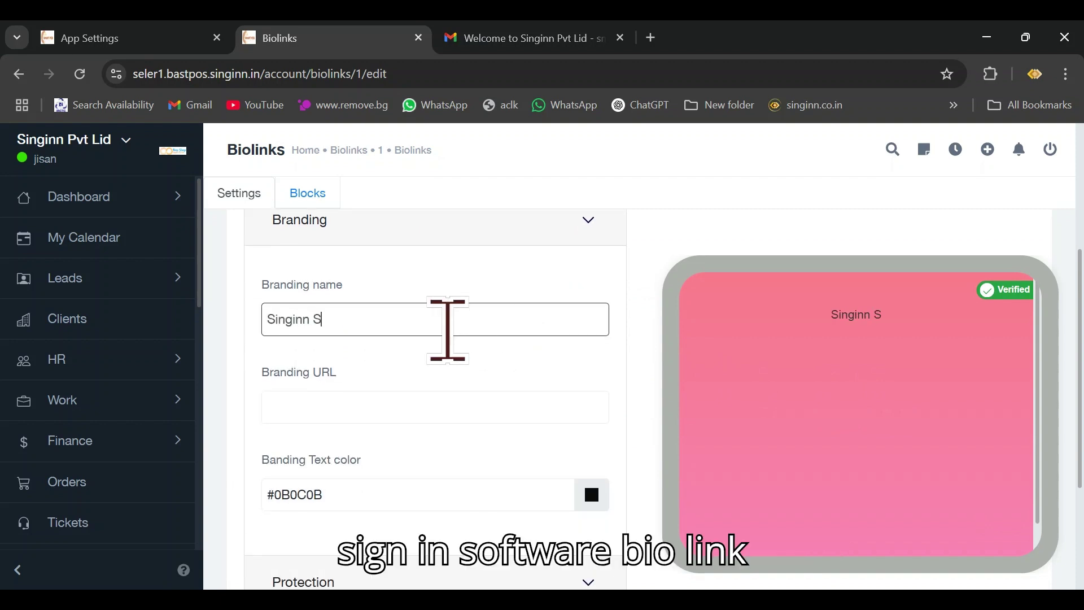
{"action": "left_click", "coordinate": [418, 409]}
{"action": "type", "text": "www"}
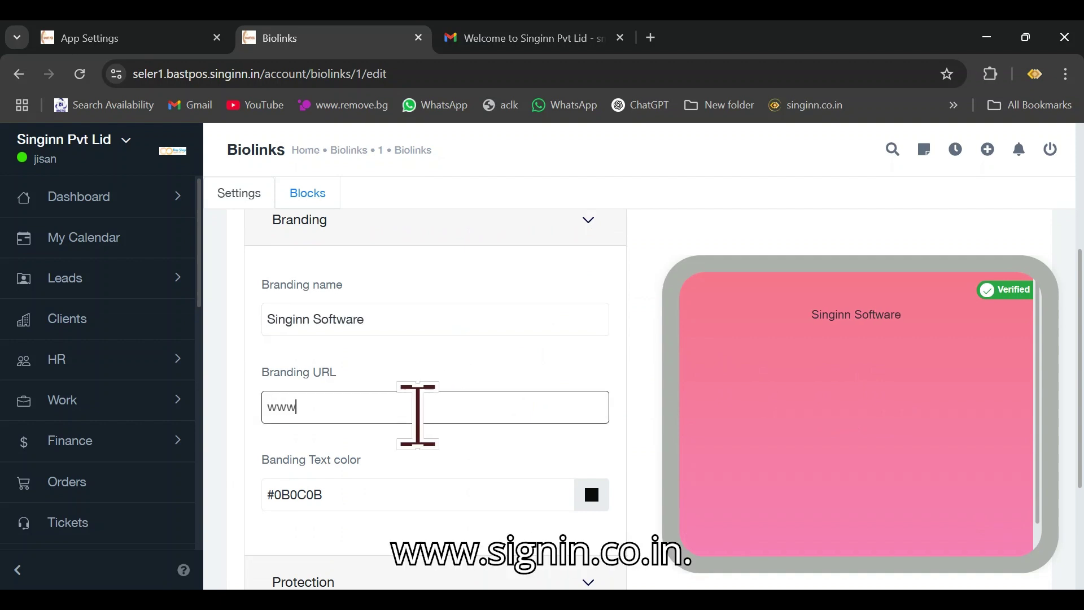
{"action": "type", "text": "w.singinn.co.in"}
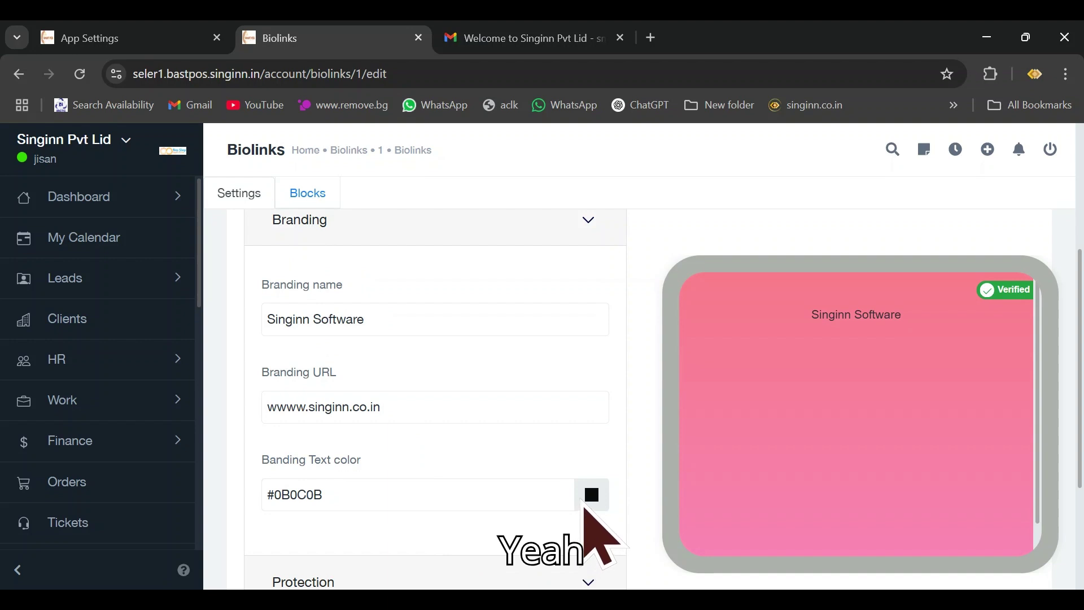
Step: Set the branding text colour to black, #000000
{"action": "left_click", "coordinate": [591, 495]}
{"action": "left_click", "coordinate": [592, 495]}
{"action": "left_click", "coordinate": [592, 496]}
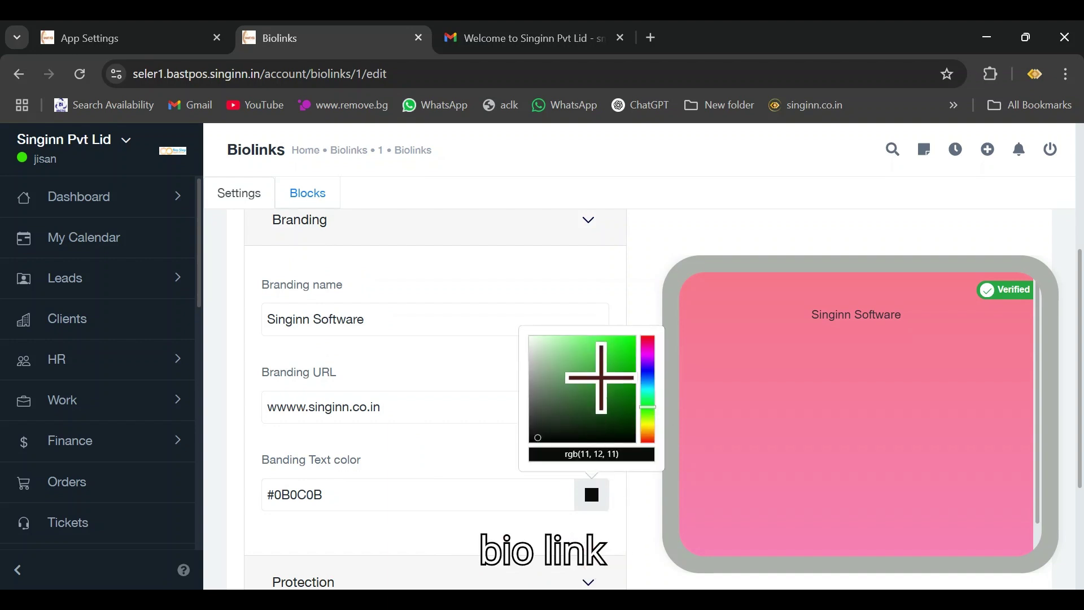
{"action": "left_click_drag", "start_coordinate": [600, 377], "coordinate": [621, 459]}
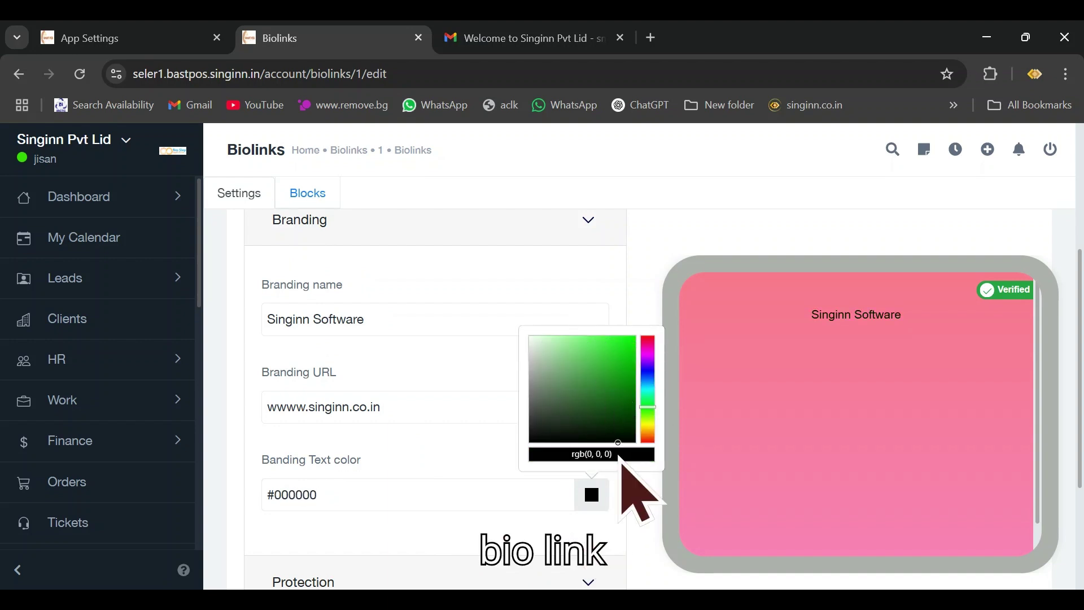
{"action": "left_click", "coordinate": [391, 240]}
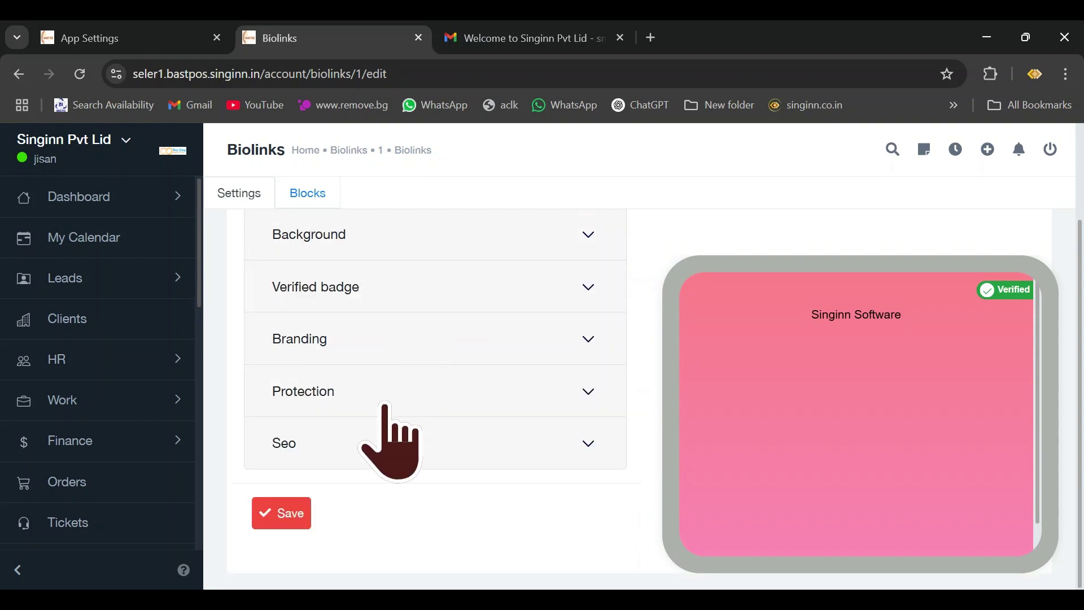
{"action": "left_click", "coordinate": [386, 405]}
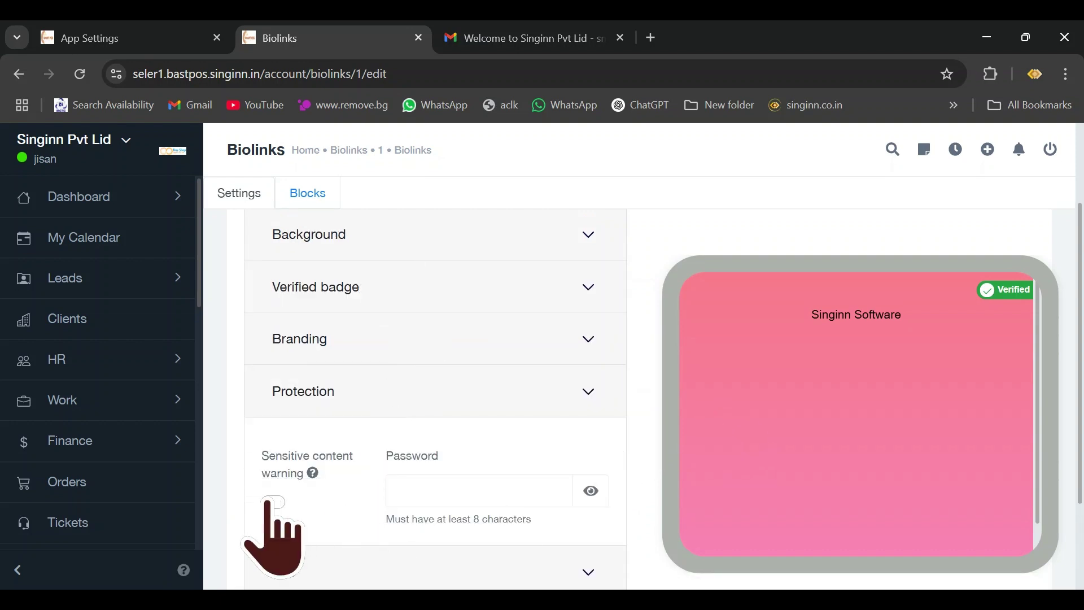
{"action": "left_click", "coordinate": [442, 489]}
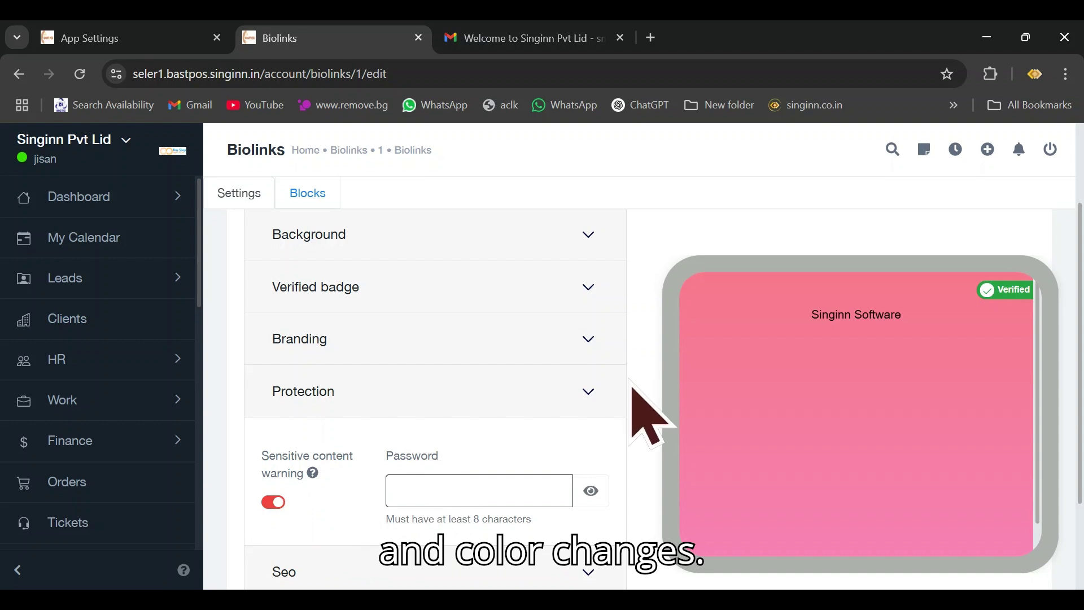
{"action": "scroll", "coordinate": [434, 395], "scroll_direction": "down", "scroll_amount": 2}
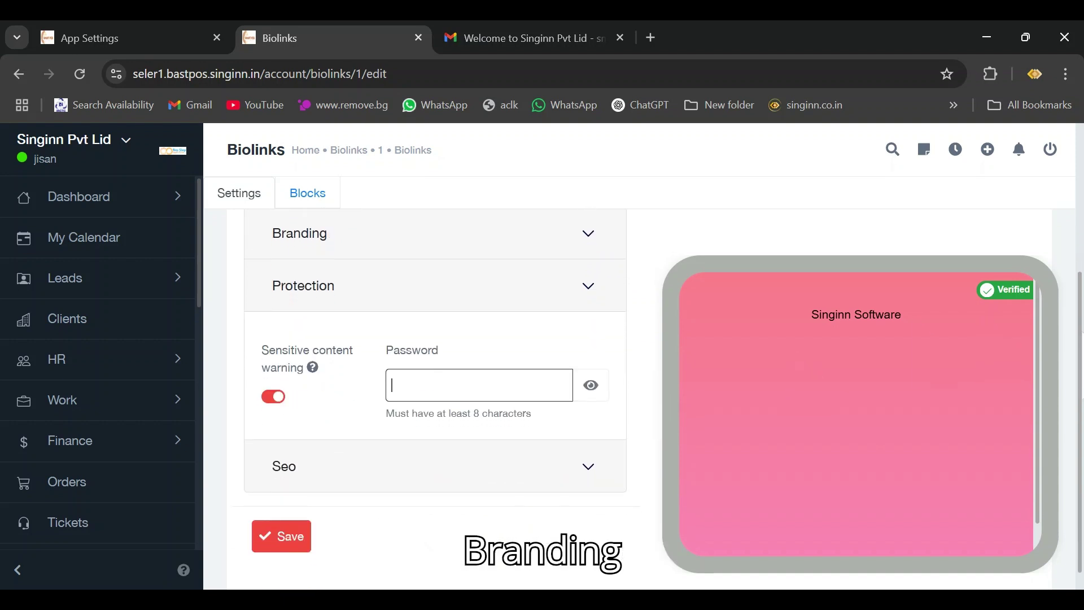
{"action": "left_click", "coordinate": [276, 397]}
{"action": "left_click", "coordinate": [416, 288]}
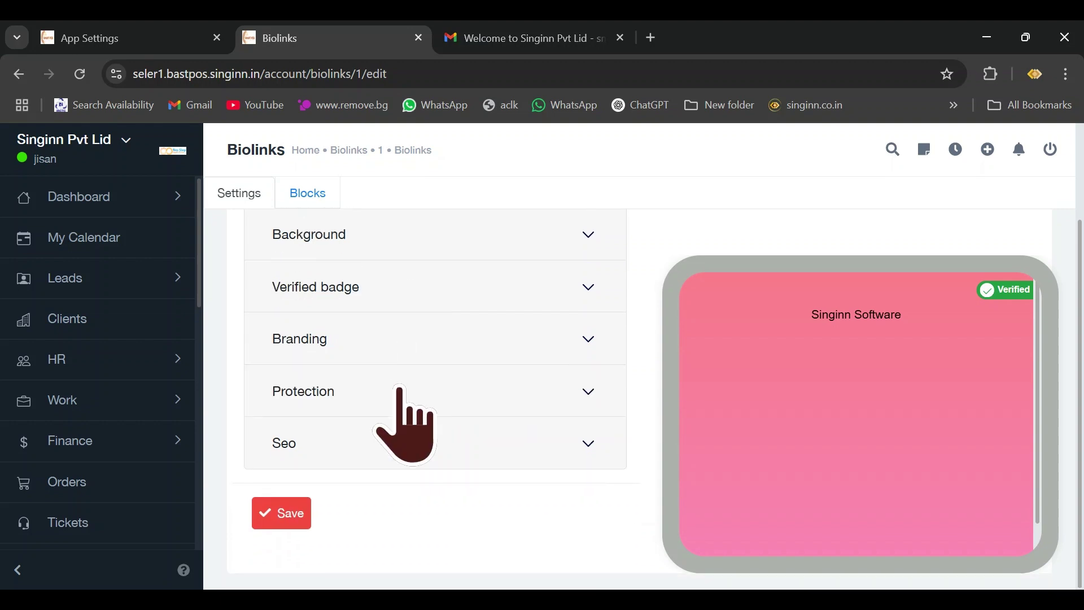
{"action": "left_click", "coordinate": [409, 444]}
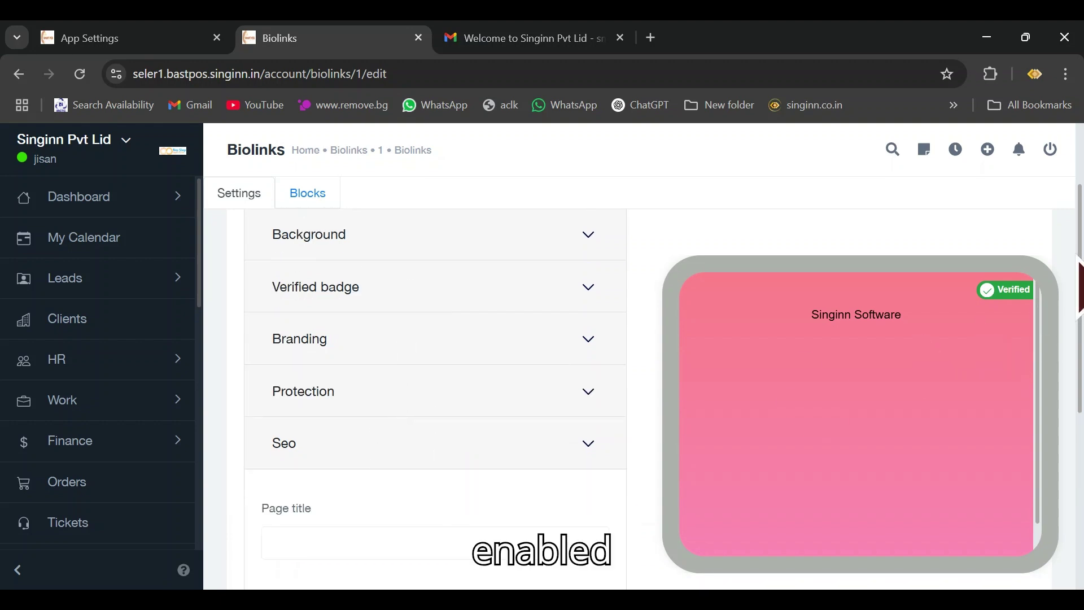
{"action": "scroll", "coordinate": [434, 396], "scroll_direction": "down", "scroll_amount": 5}
{"action": "scroll", "coordinate": [434, 395], "scroll_direction": "up", "scroll_amount": 8}
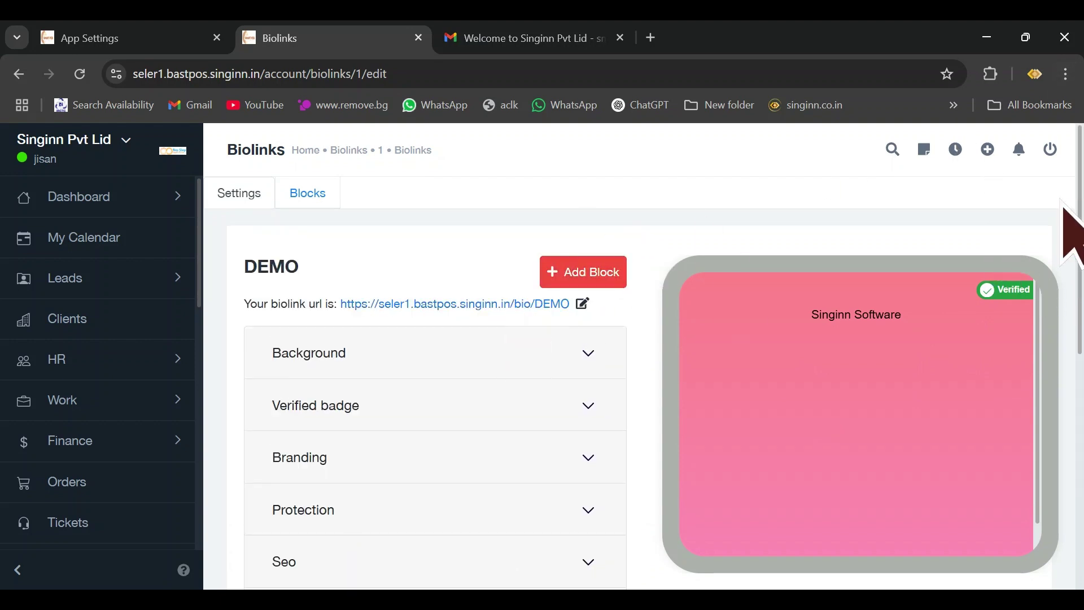
Step: Add a Phone Collector block to the DEMO biolink, named with the account holder's name
{"action": "left_click", "coordinate": [565, 272]}
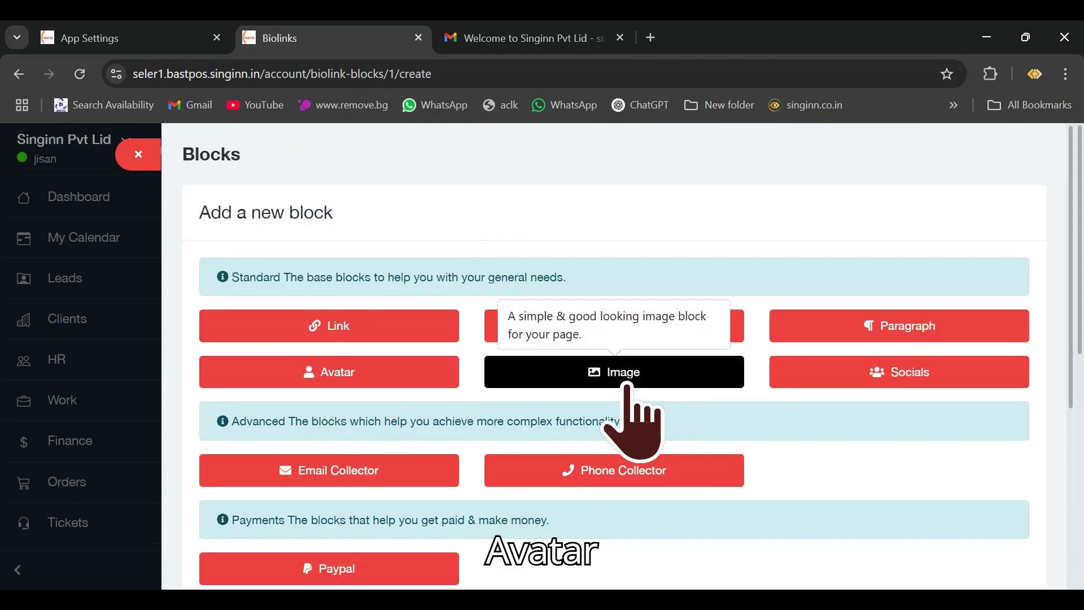
{"action": "left_click", "coordinate": [624, 471]}
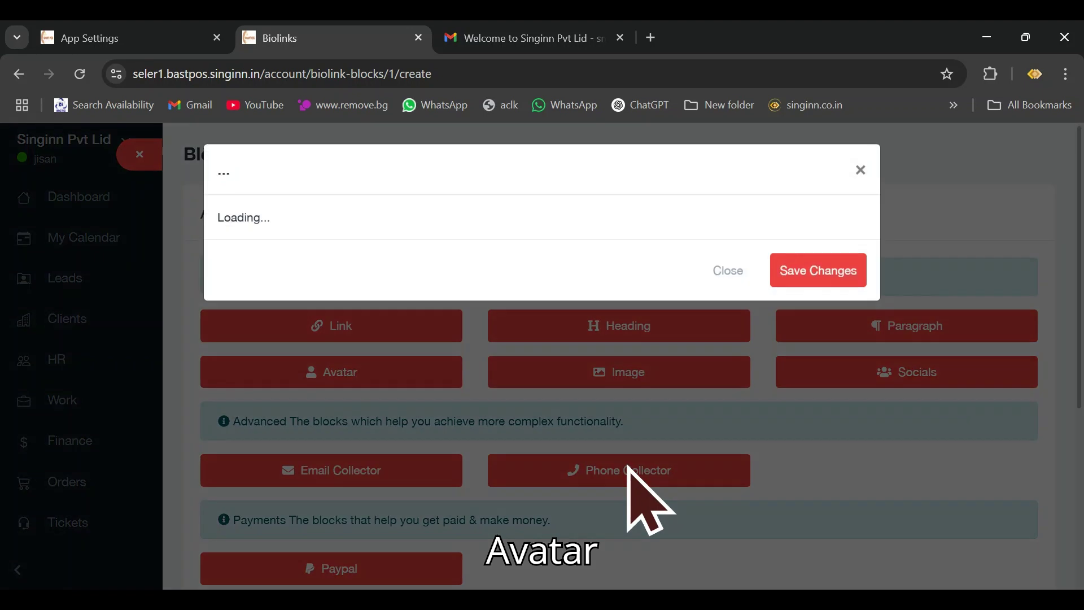
{"action": "left_click", "coordinate": [442, 265]}
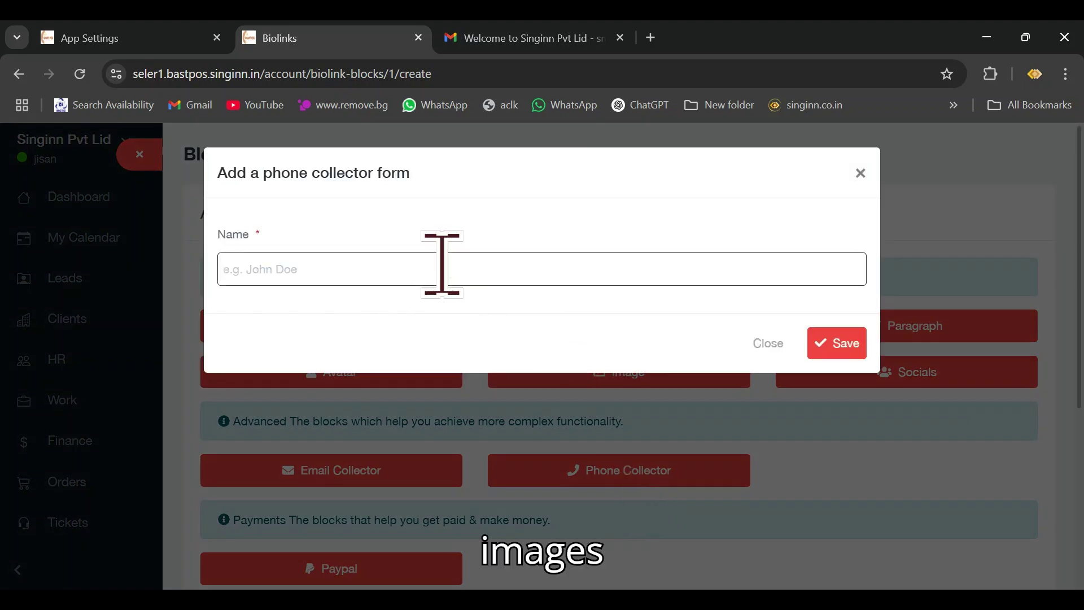
{"action": "left_click", "coordinate": [830, 343]}
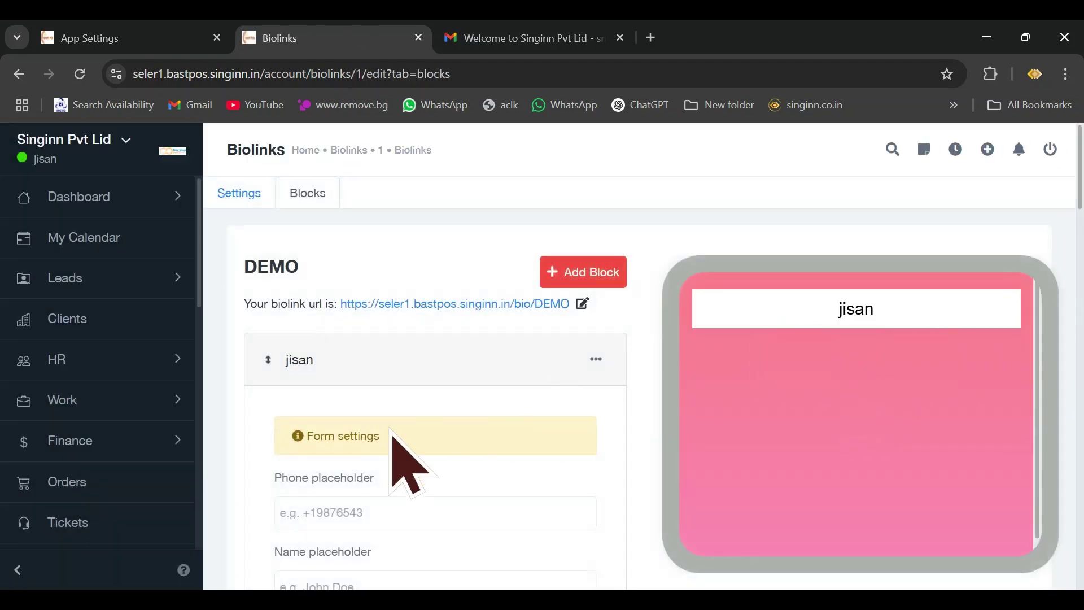
Step: Fill in the phone placeholder 234567, button text singin and thank-you message thank, then save
{"action": "left_click_drag", "start_coordinate": [1080, 195], "coordinate": [1079, 230]}
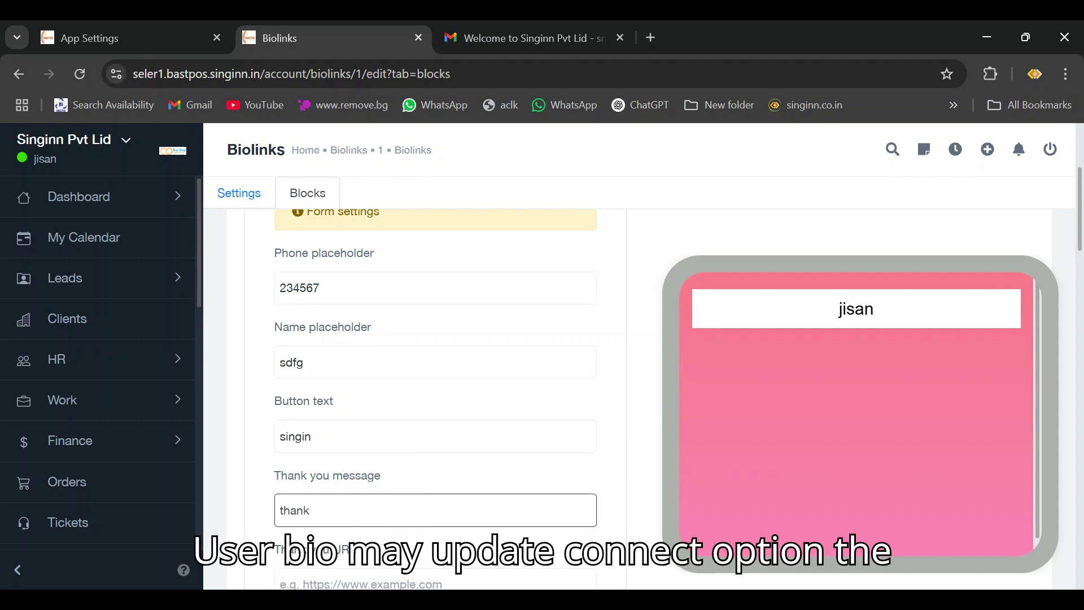
{"action": "scroll", "coordinate": [533, 362], "scroll_direction": "down", "scroll_amount": 4}
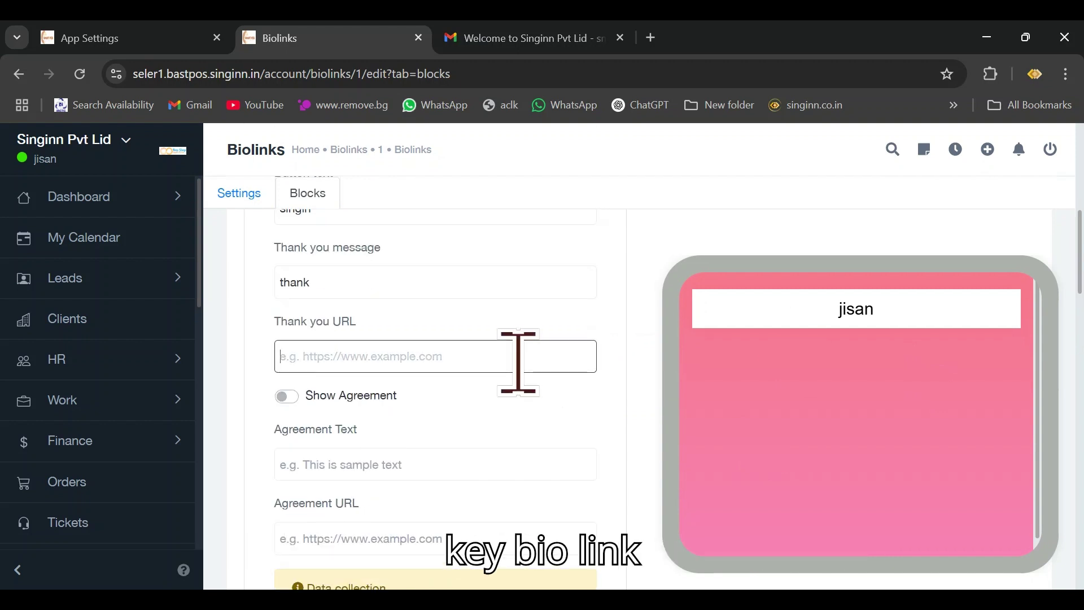
{"action": "type", "text": ".singinn"}
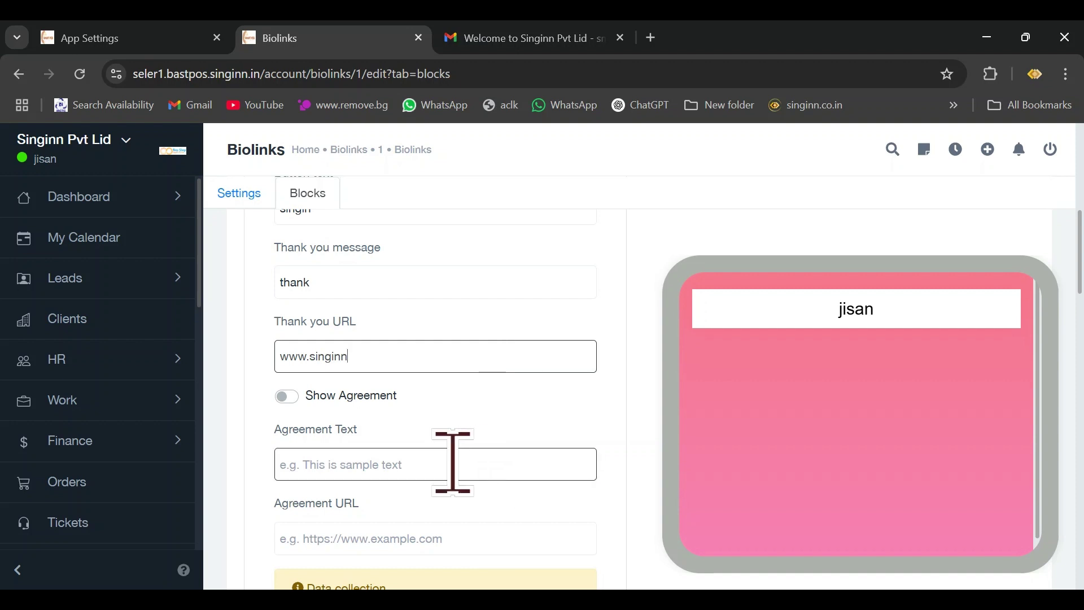
{"action": "scroll", "coordinate": [434, 395], "scroll_direction": "down", "scroll_amount": 12}
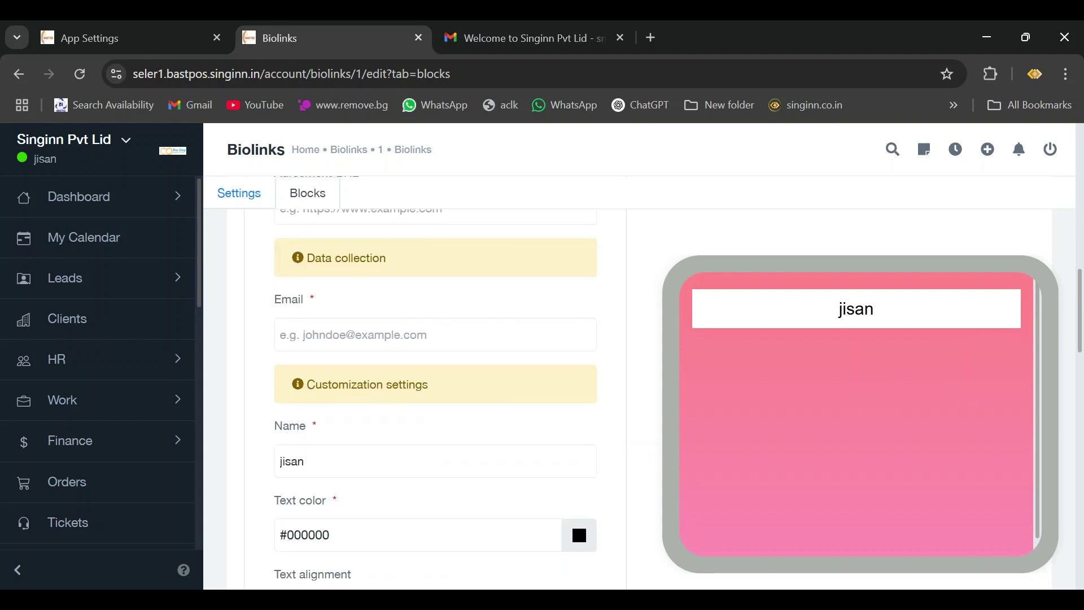
{"action": "scroll", "coordinate": [434, 396], "scroll_direction": "down", "scroll_amount": 12}
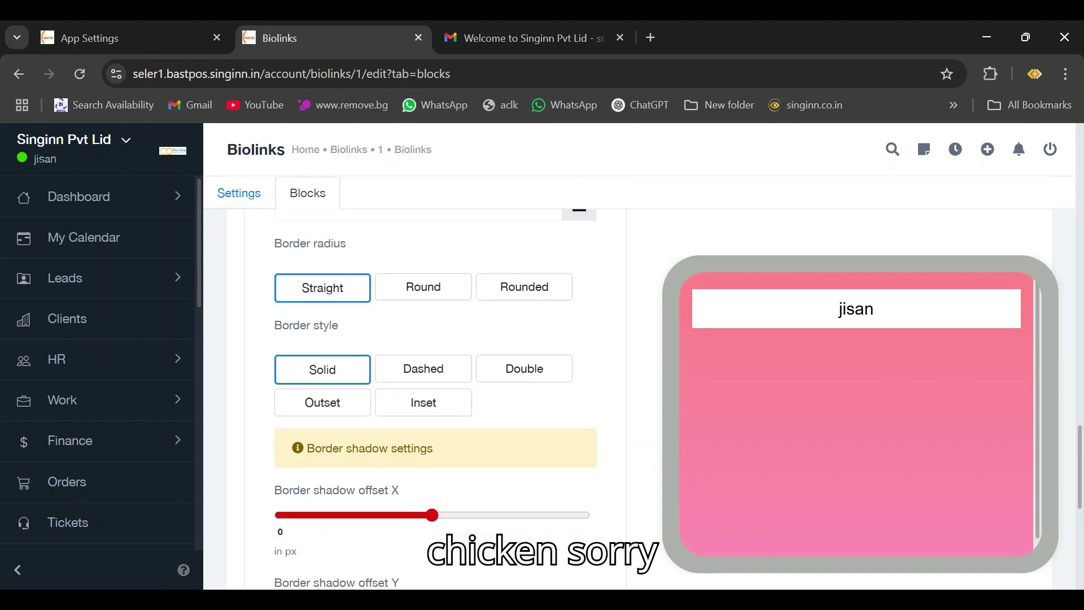
{"action": "left_click", "coordinate": [285, 522]}
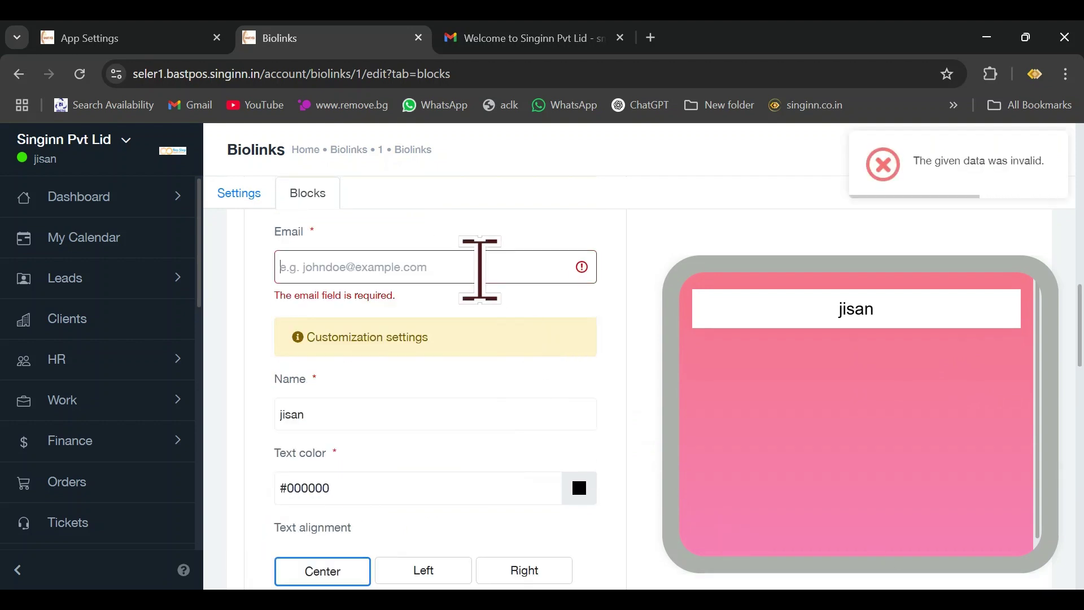
Step: Fill the required email field from a suggested address and save the block settings again
{"action": "left_click", "coordinate": [480, 270]}
{"action": "left_click", "coordinate": [476, 304]}
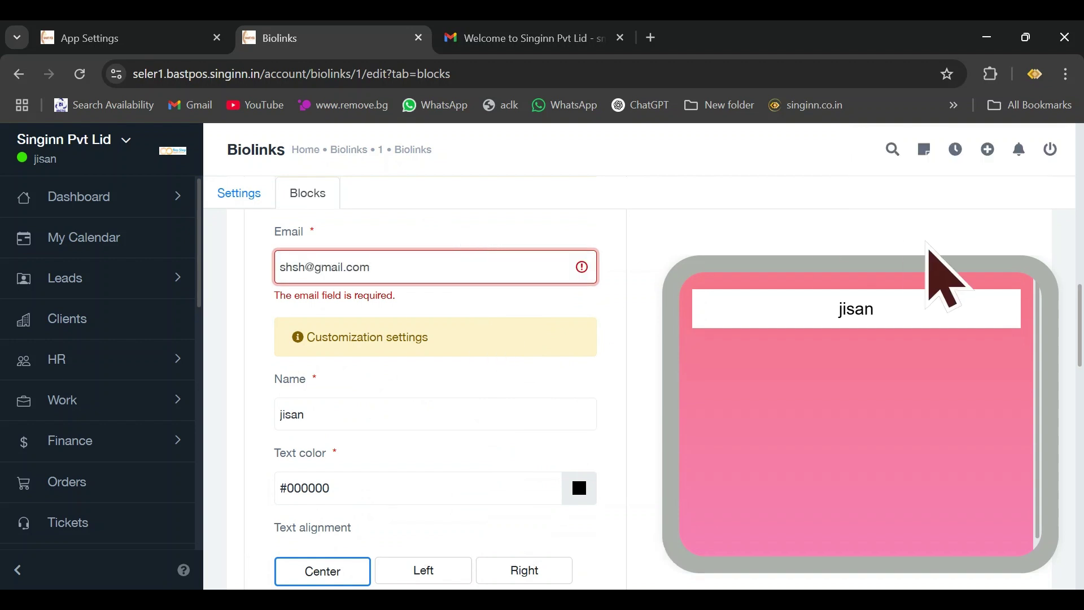
{"action": "scroll", "coordinate": [435, 395], "scroll_direction": "down", "scroll_amount": 15}
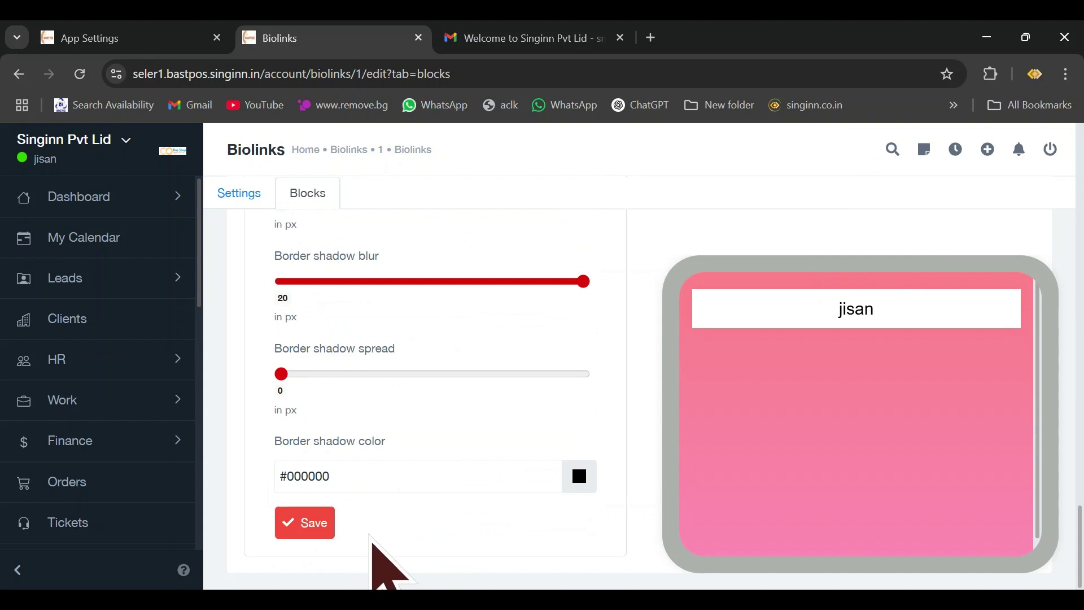
{"action": "left_click", "coordinate": [324, 516]}
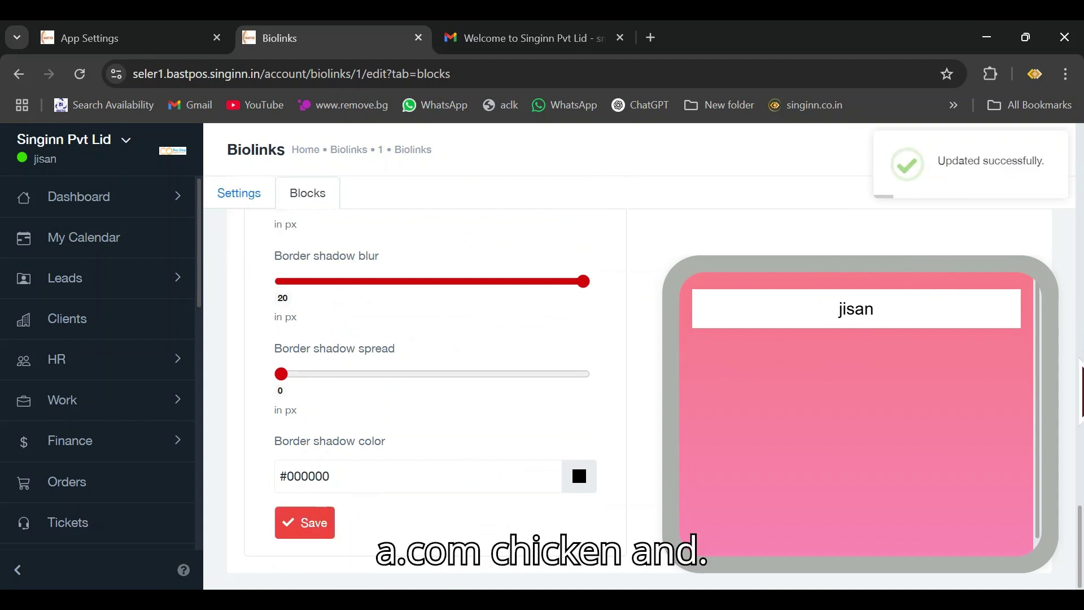
{"action": "scroll", "coordinate": [1080, 537], "scroll_direction": "up", "scroll_amount": 15}
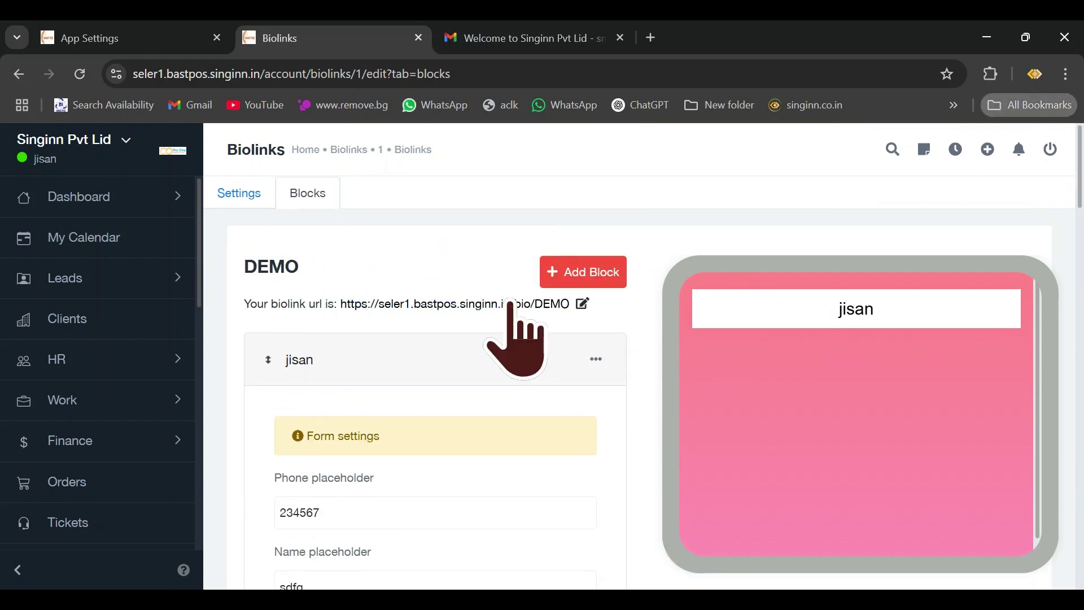
{"action": "left_click", "coordinate": [511, 303]}
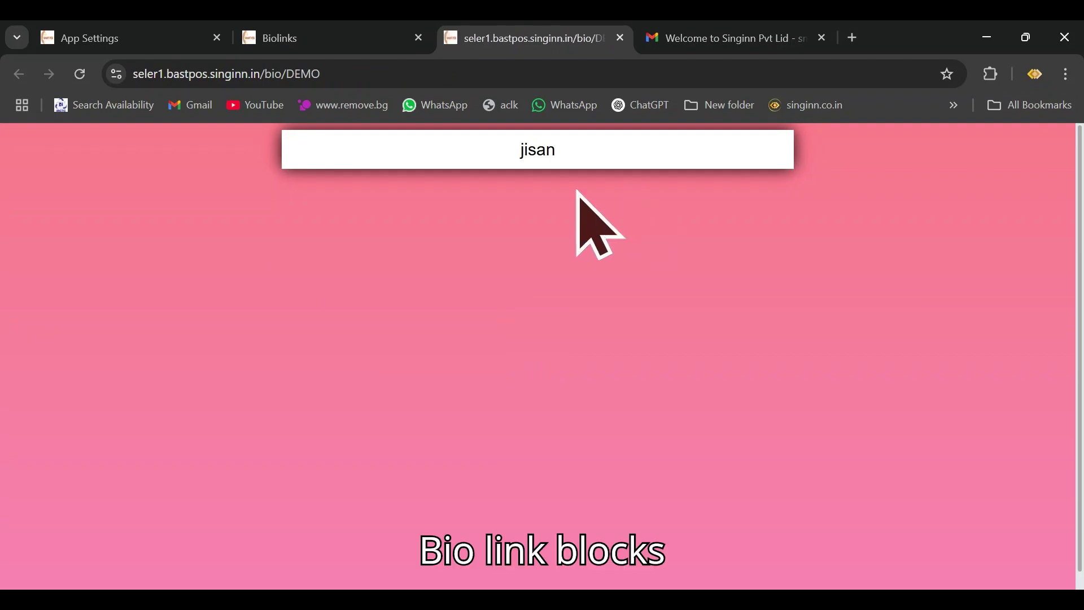
{"action": "left_click", "coordinate": [347, 28]}
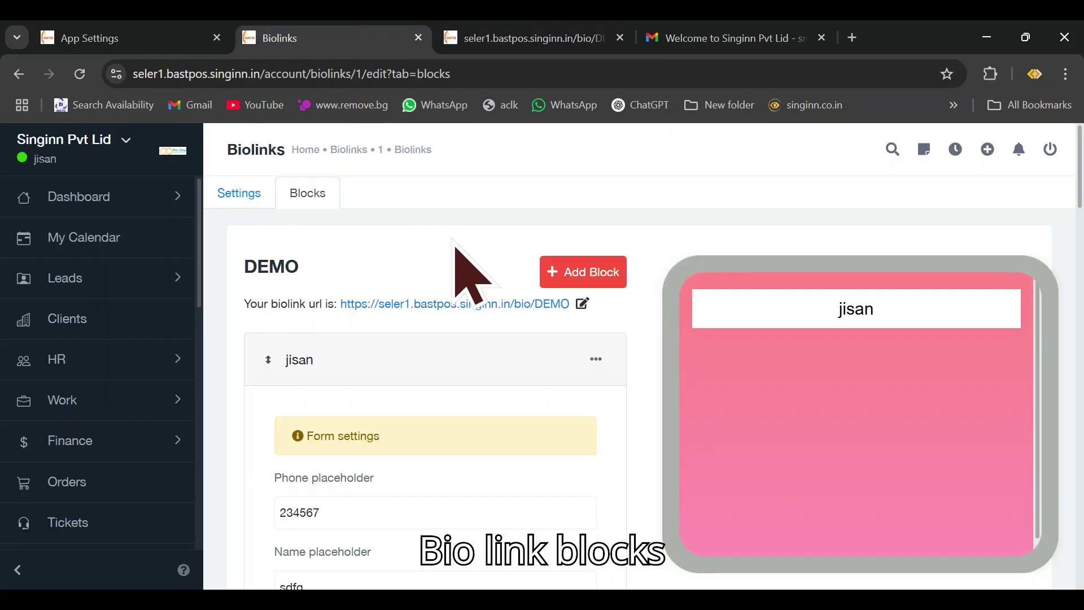
{"action": "left_click", "coordinate": [590, 281]}
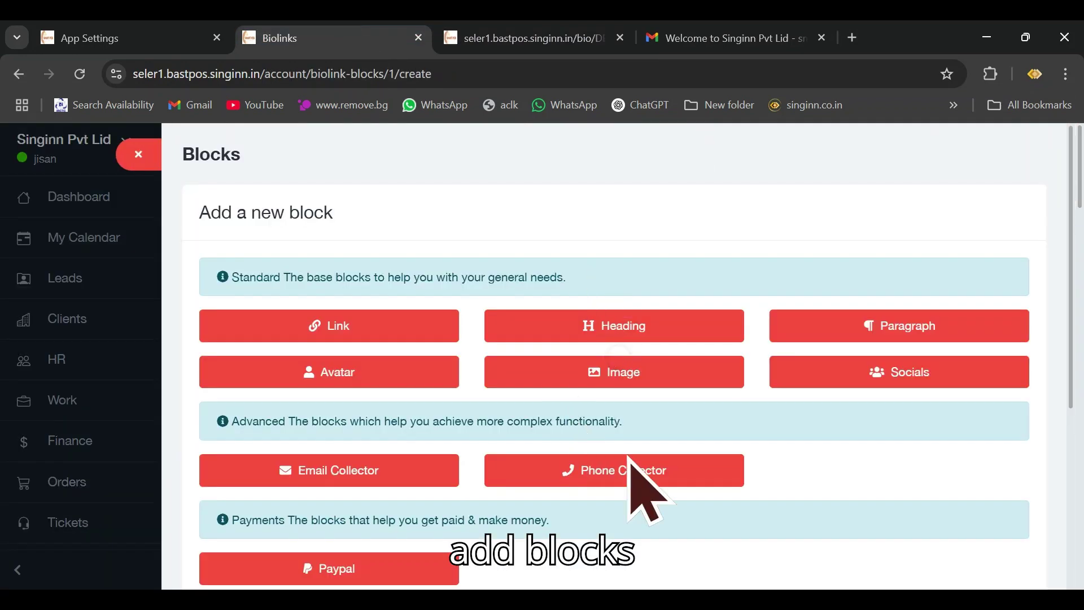
{"action": "left_click_drag", "start_coordinate": [1073, 198], "coordinate": [773, 79]}
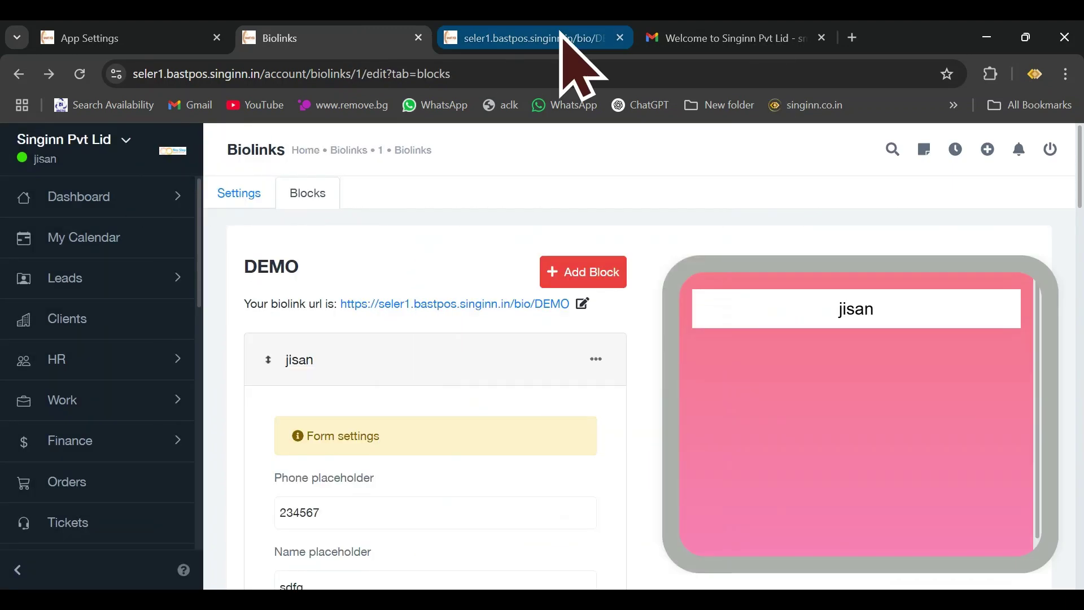
{"action": "left_click", "coordinate": [564, 35]}
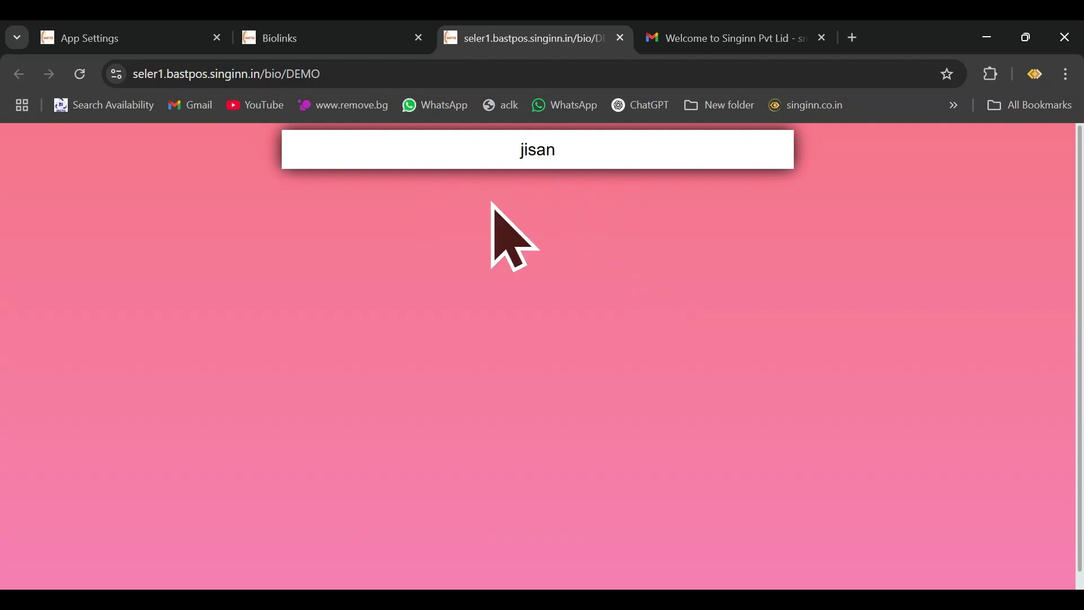
{"action": "left_click", "coordinate": [359, 31]}
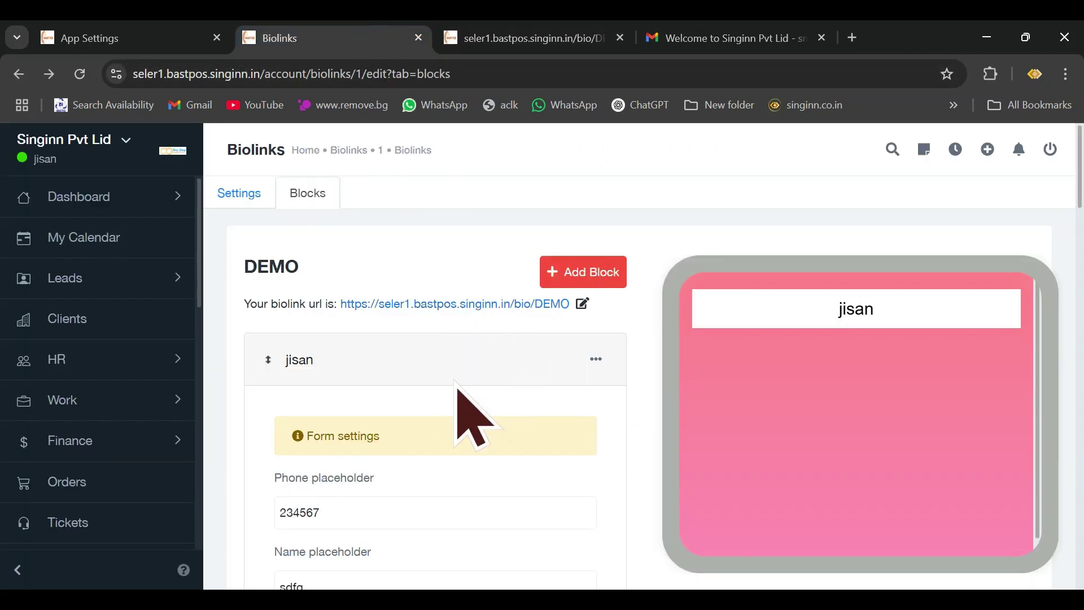
{"action": "left_click", "coordinate": [561, 25]}
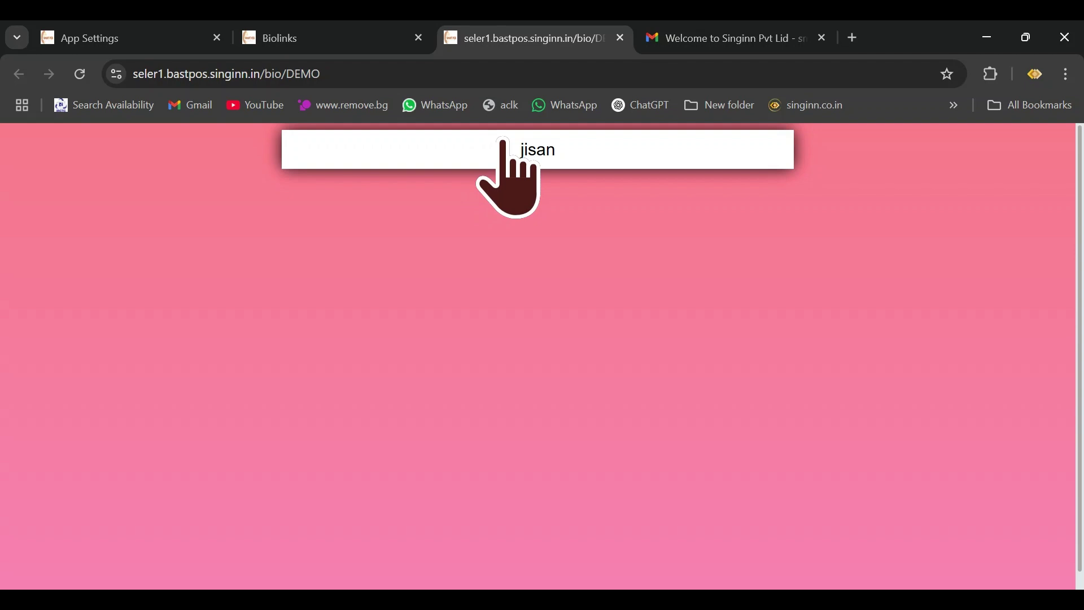
{"action": "left_click", "coordinate": [388, 31]}
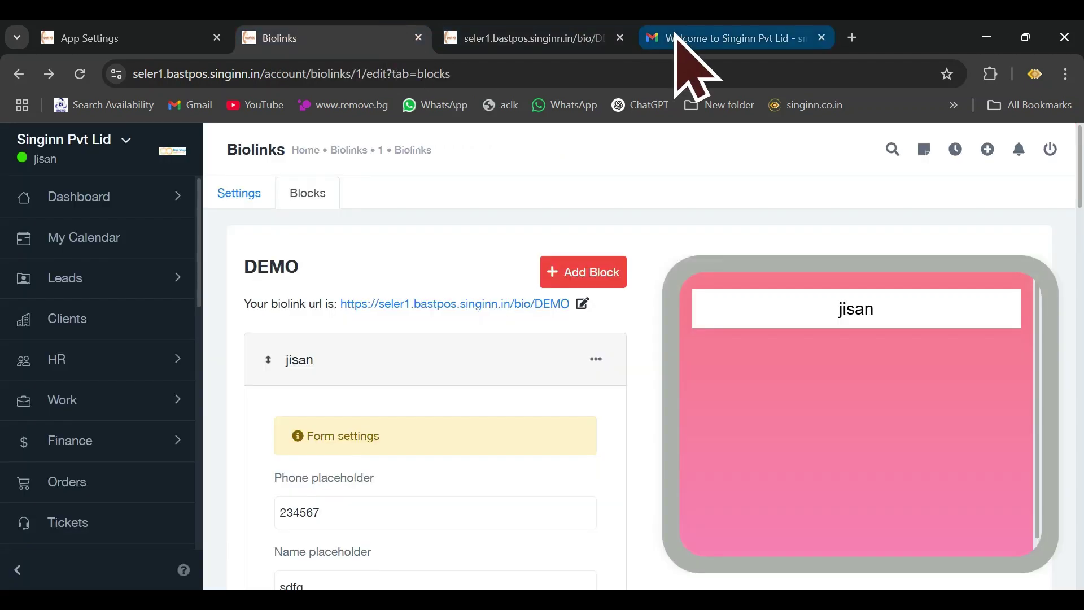
{"action": "left_click", "coordinate": [620, 38]}
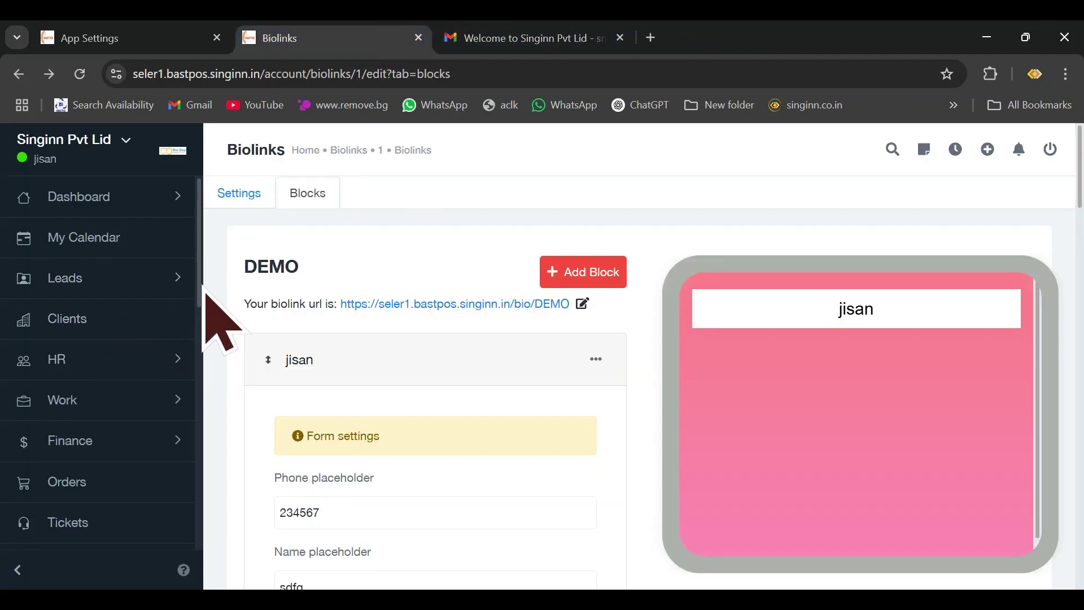
{"action": "left_click_drag", "start_coordinate": [201, 285], "coordinate": [213, 454]}
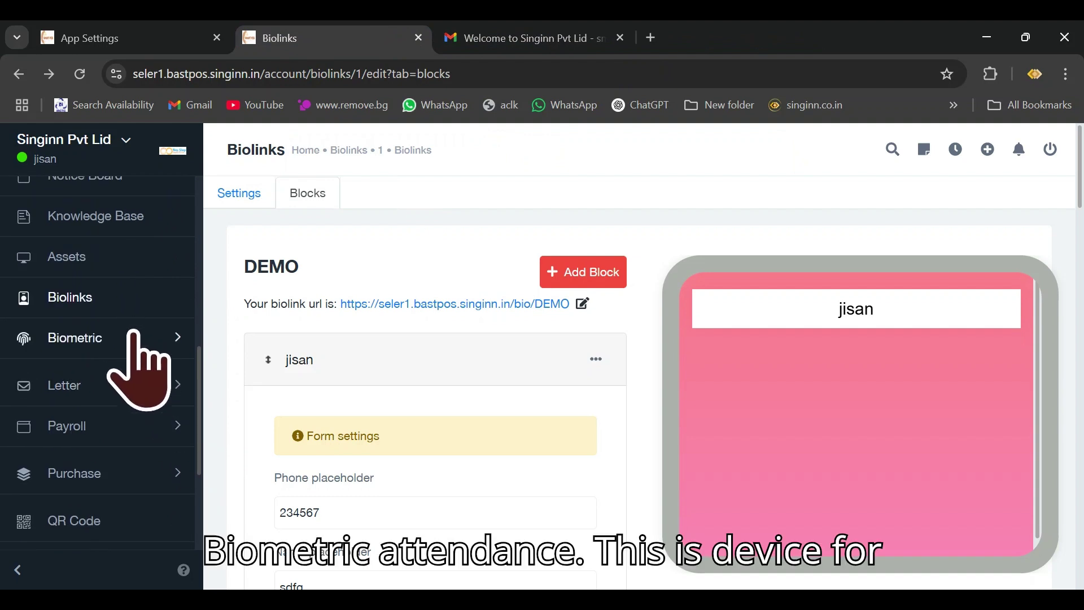
Step: Review the Add Biometric Device form, then close it unsaved to view devices zk and zkt
{"action": "left_click", "coordinate": [134, 335]}
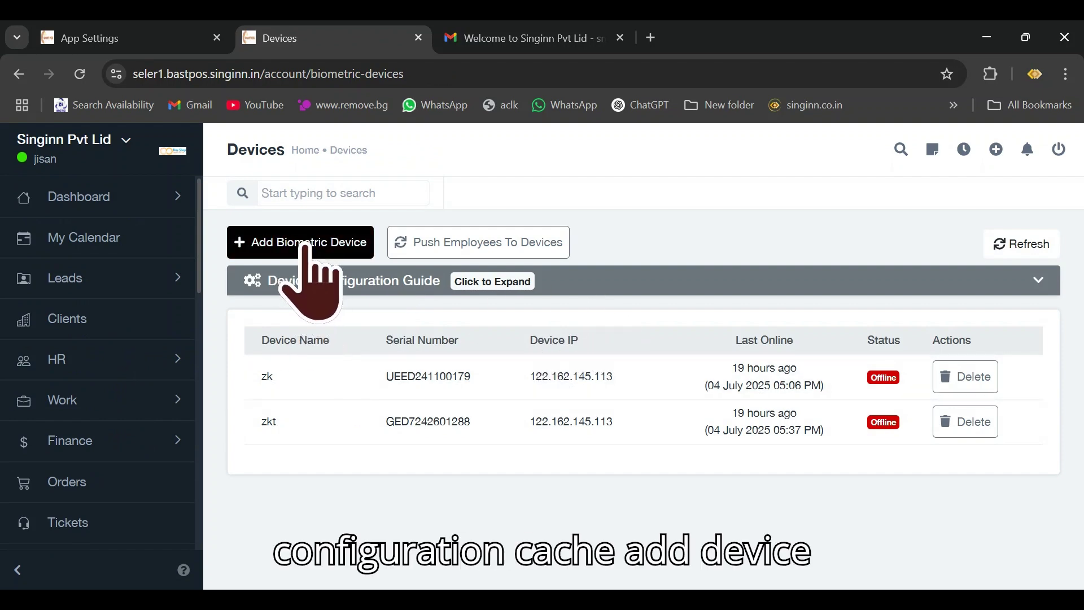
{"action": "left_click", "coordinate": [305, 243]}
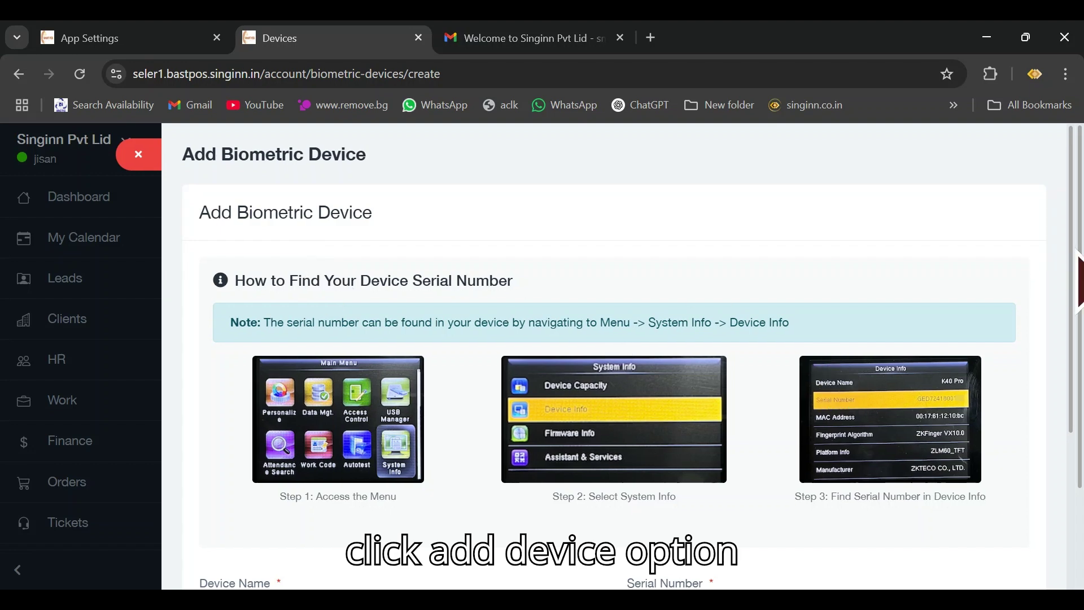
{"action": "scroll", "coordinate": [621, 356], "scroll_direction": "down", "scroll_amount": 4}
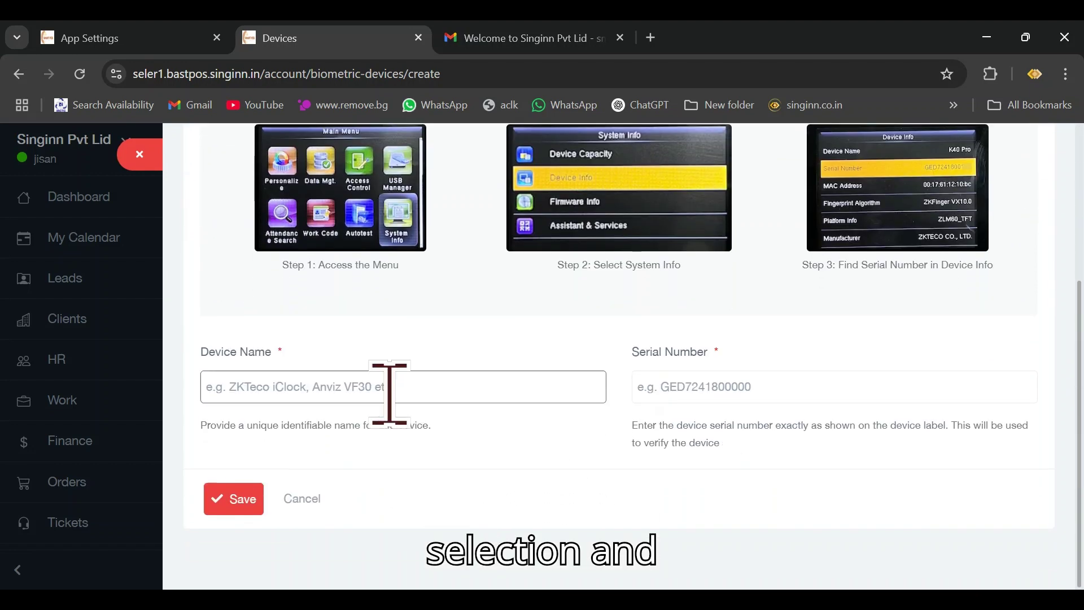
{"action": "left_click", "coordinate": [776, 389]}
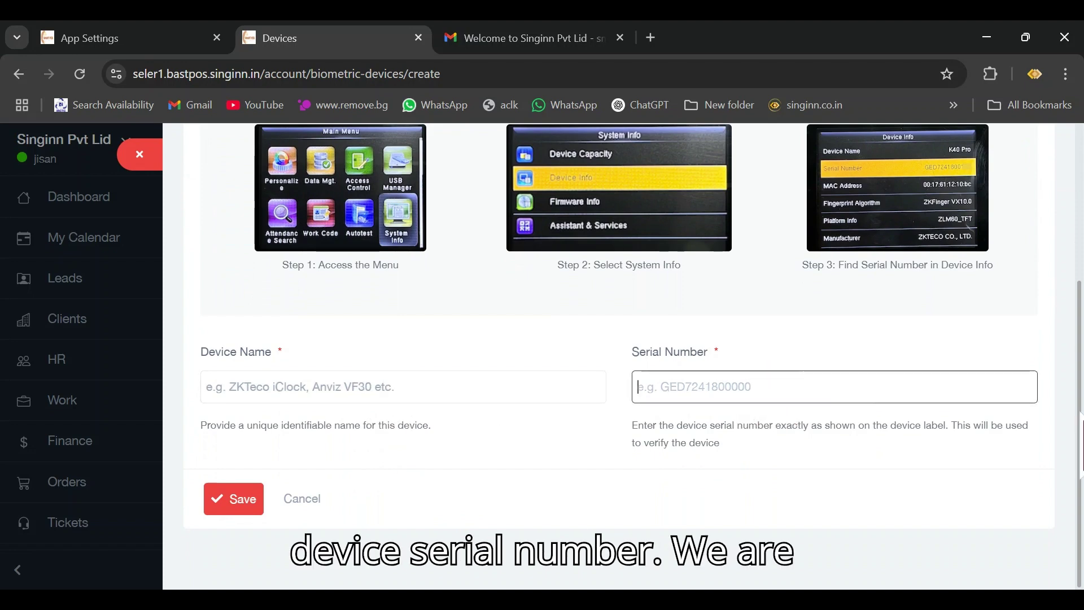
{"action": "scroll", "coordinate": [1080, 415], "scroll_direction": "up", "scroll_amount": 4}
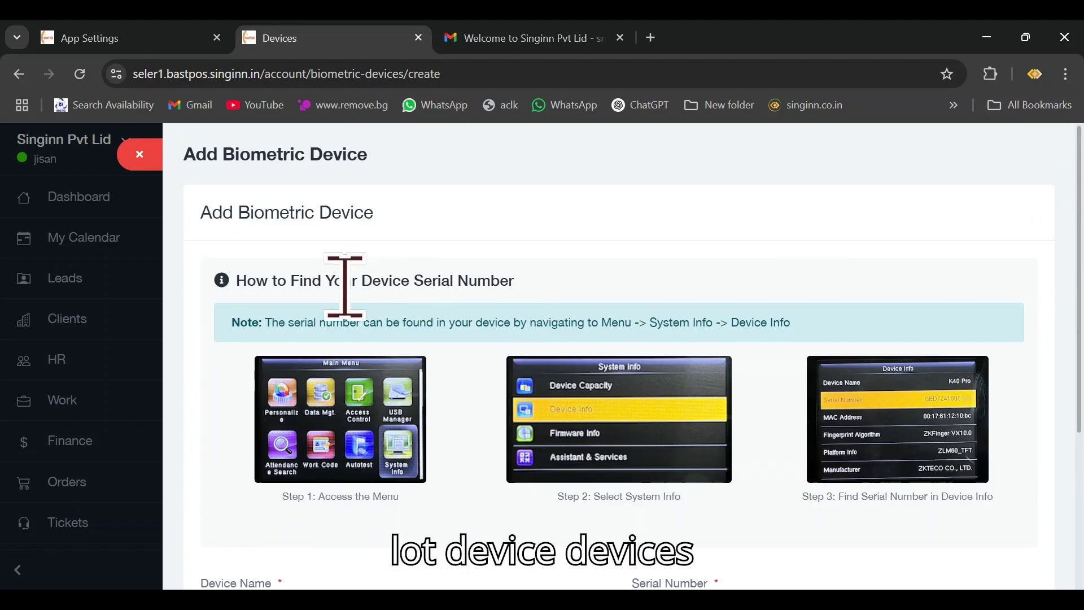
{"action": "left_click", "coordinate": [142, 155]}
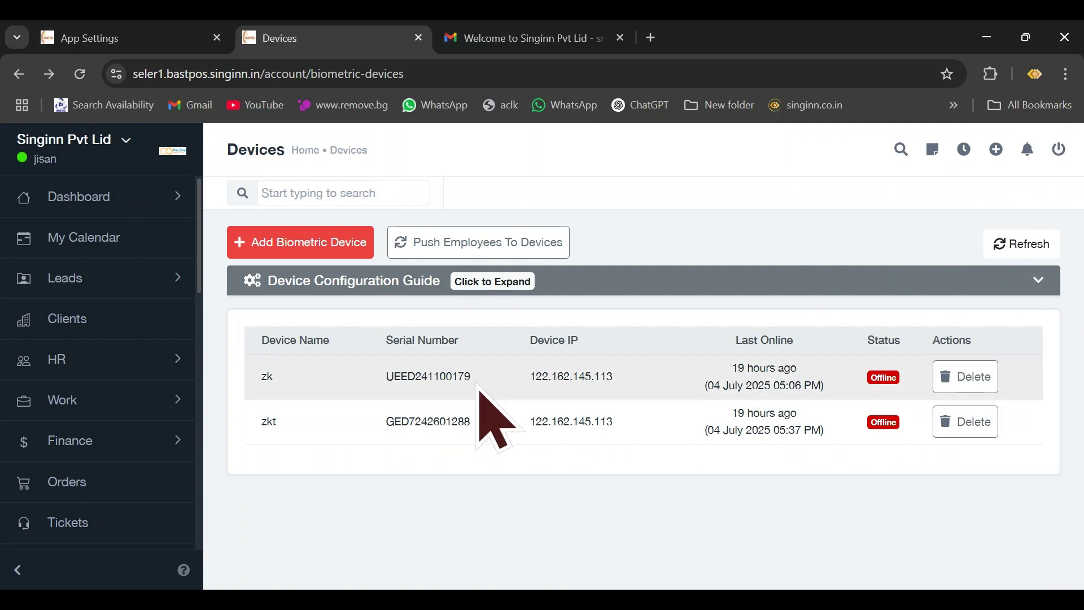
Step: Expand the Device Configuration Guide to show ADMS settings for seler1.bastpos.singinn.in
{"action": "left_click", "coordinate": [418, 287]}
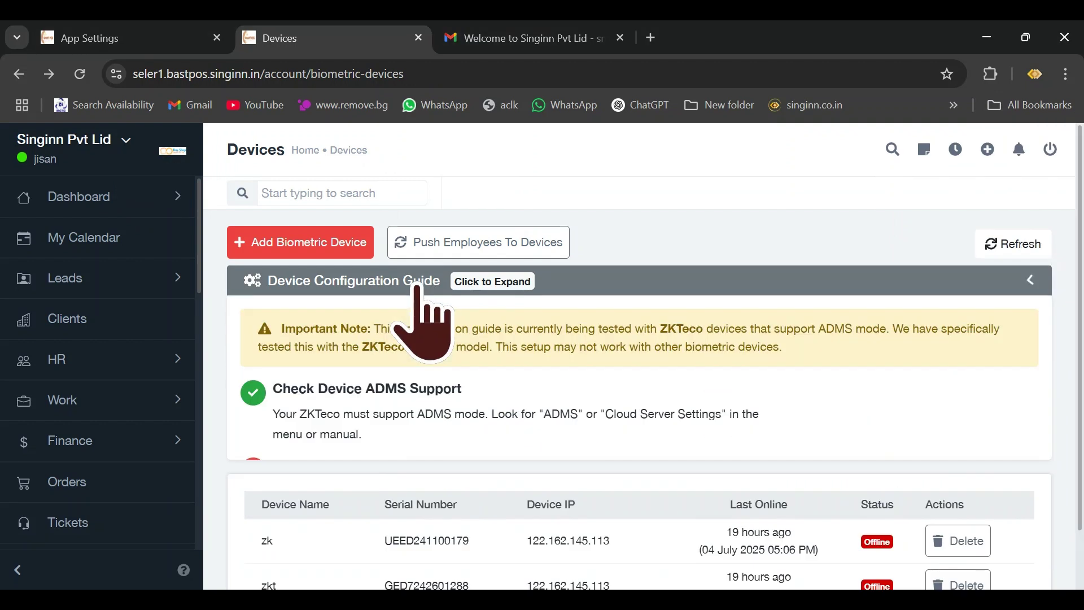
{"action": "left_click_drag", "start_coordinate": [1081, 190], "coordinate": [1083, 368]}
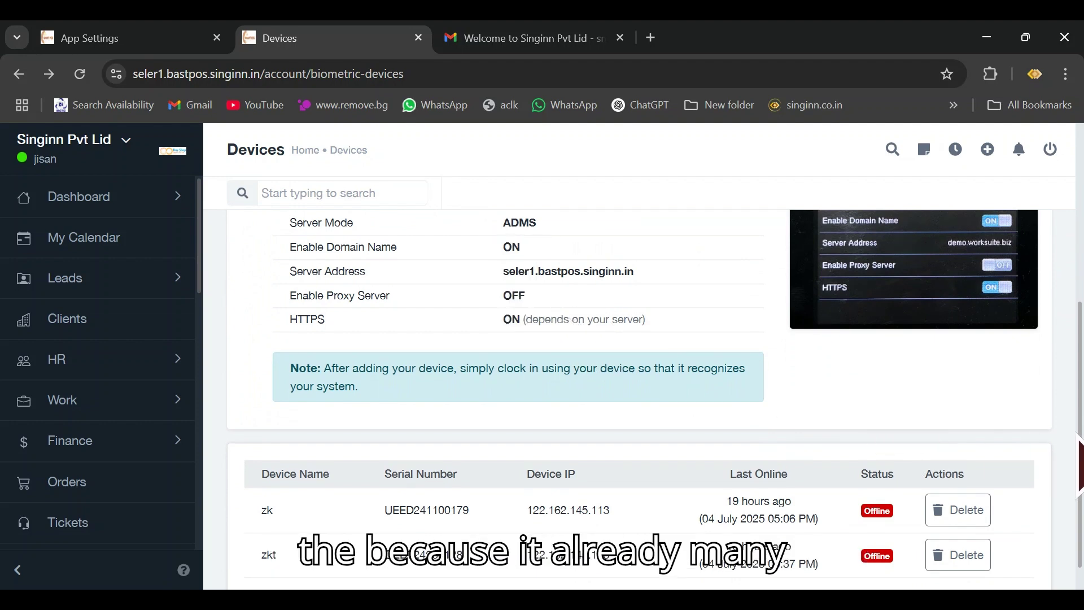
{"action": "left_click_drag", "start_coordinate": [1083, 440], "coordinate": [1082, 466]}
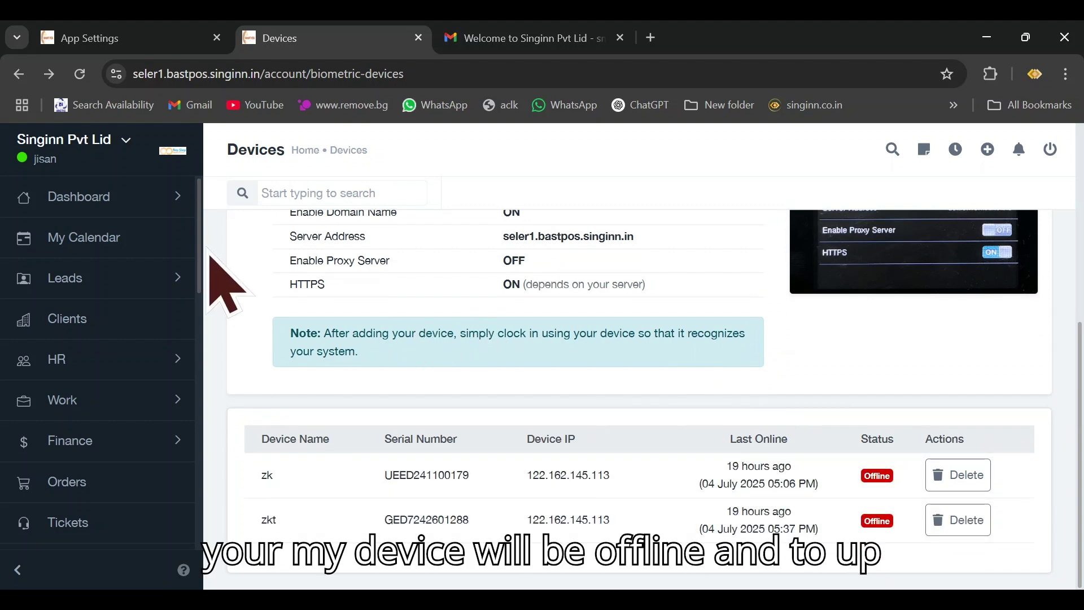
{"action": "left_click_drag", "start_coordinate": [203, 230], "coordinate": [203, 415]}
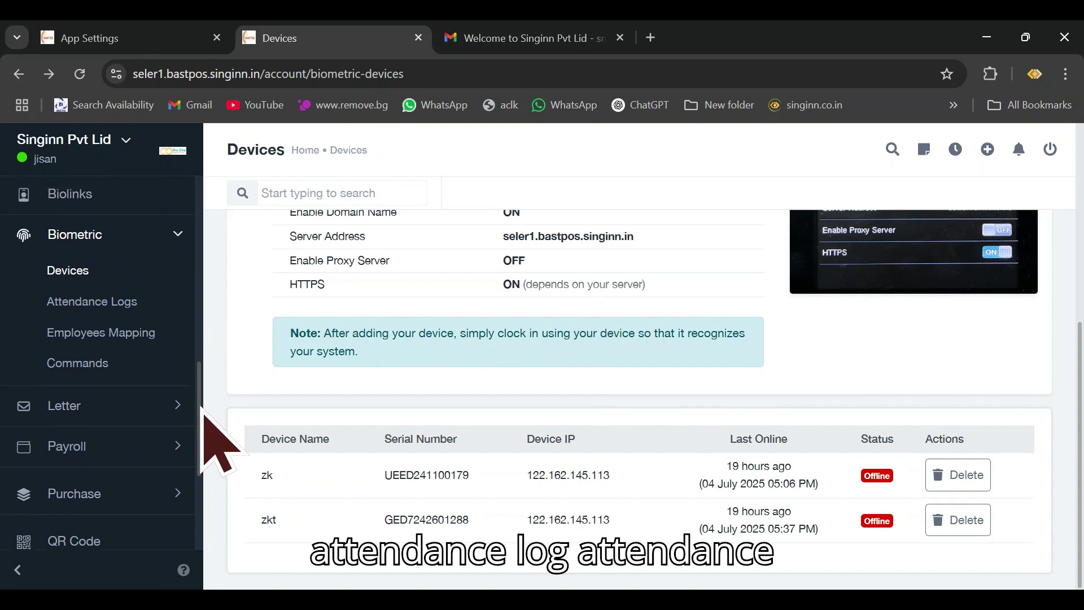
Step: Open Employees Mapping under Biometric and scroll to the table showing biometric ID EMP-23
{"action": "left_click", "coordinate": [115, 339]}
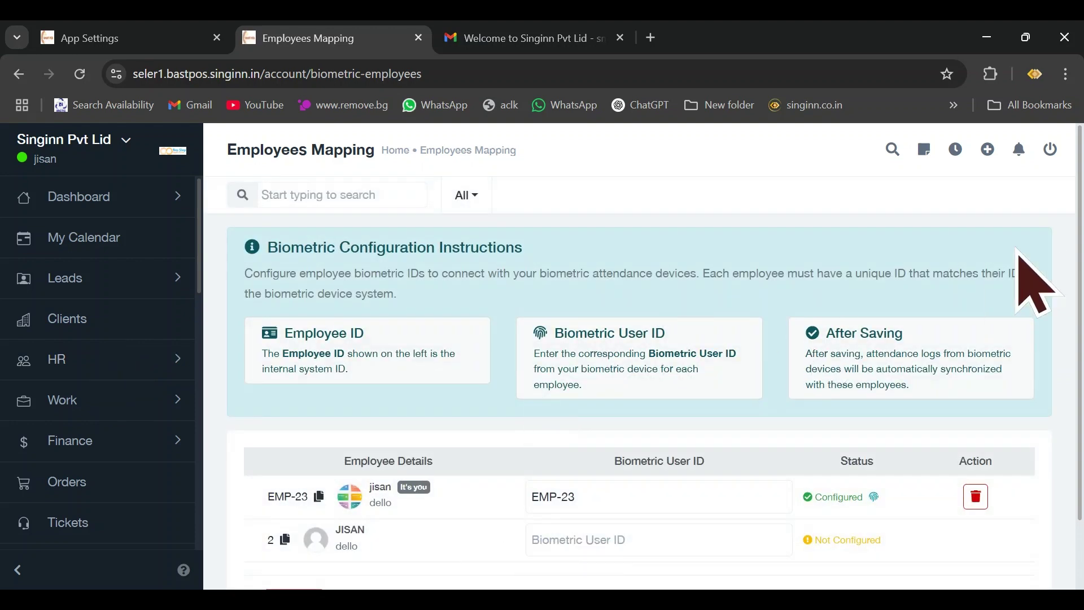
{"action": "scroll", "coordinate": [654, 395], "scroll_direction": "down", "scroll_amount": 2}
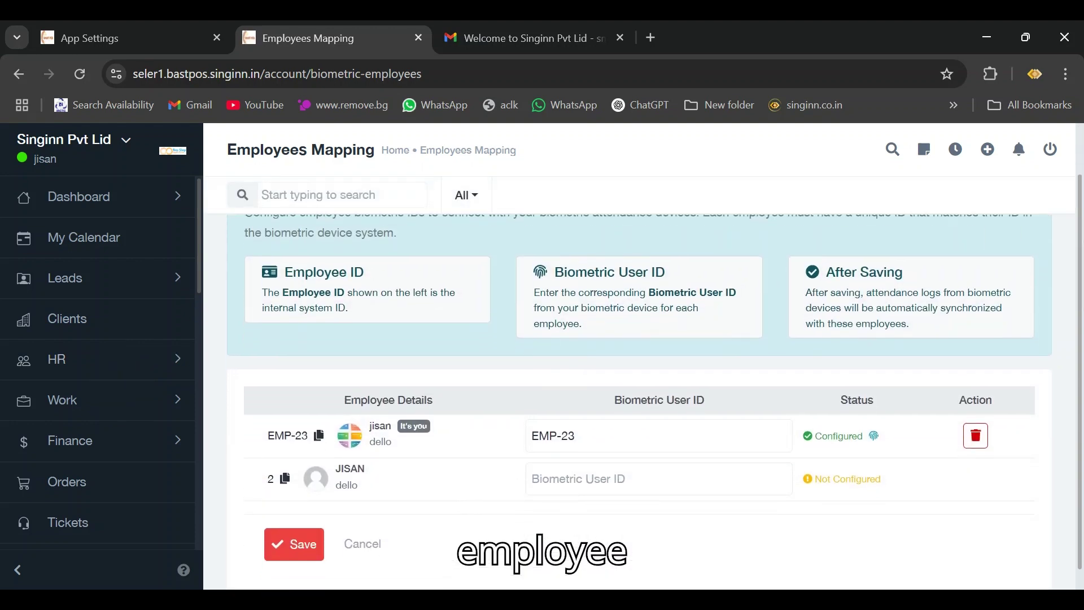
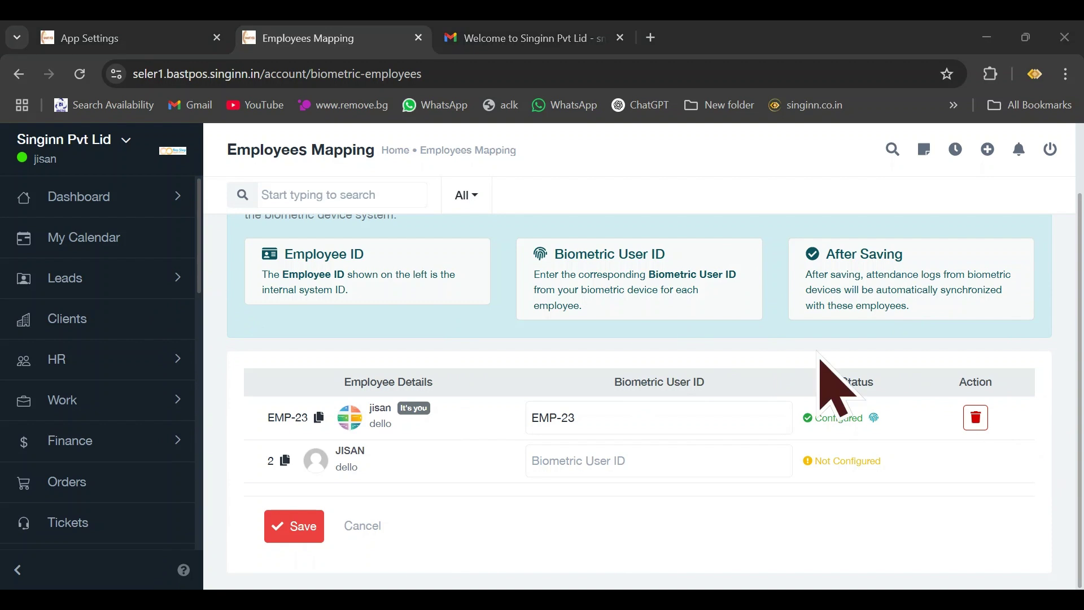
Step: Open Employees Mapping and select the unconfigured employee's biometric user ID field
{"action": "scroll", "coordinate": [200, 254], "scroll_direction": "down", "scroll_amount": 10}
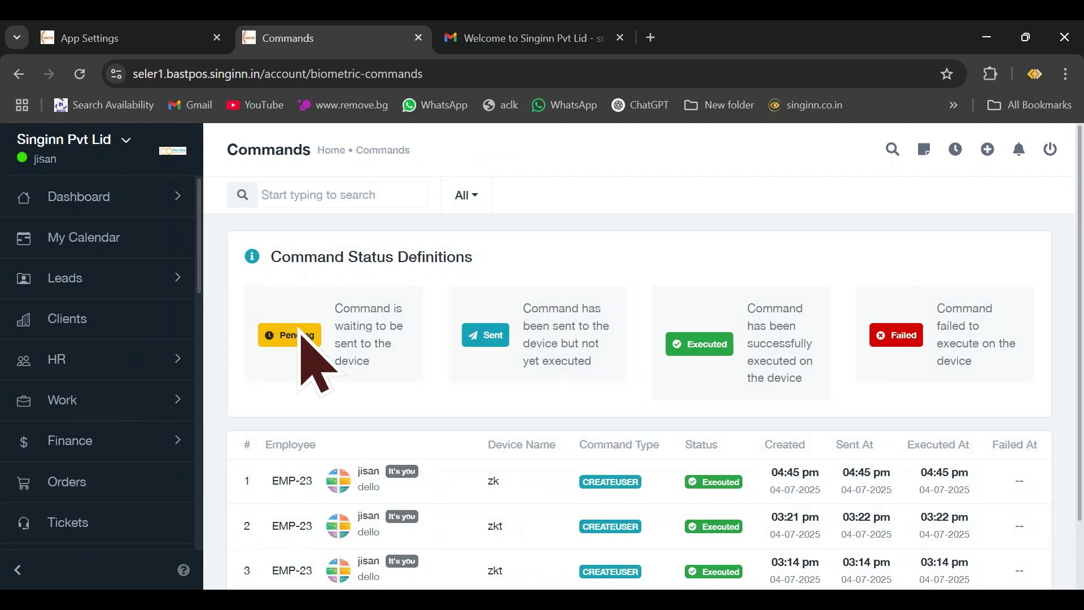
{"action": "scroll", "coordinate": [200, 339], "scroll_direction": "down", "scroll_amount": 10}
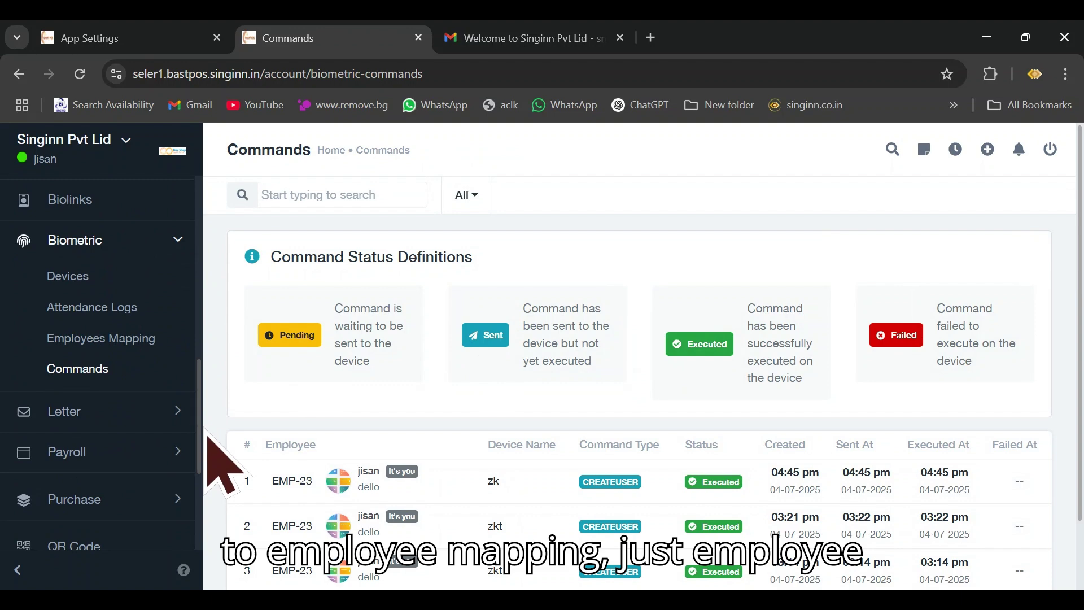
{"action": "left_click", "coordinate": [147, 350]}
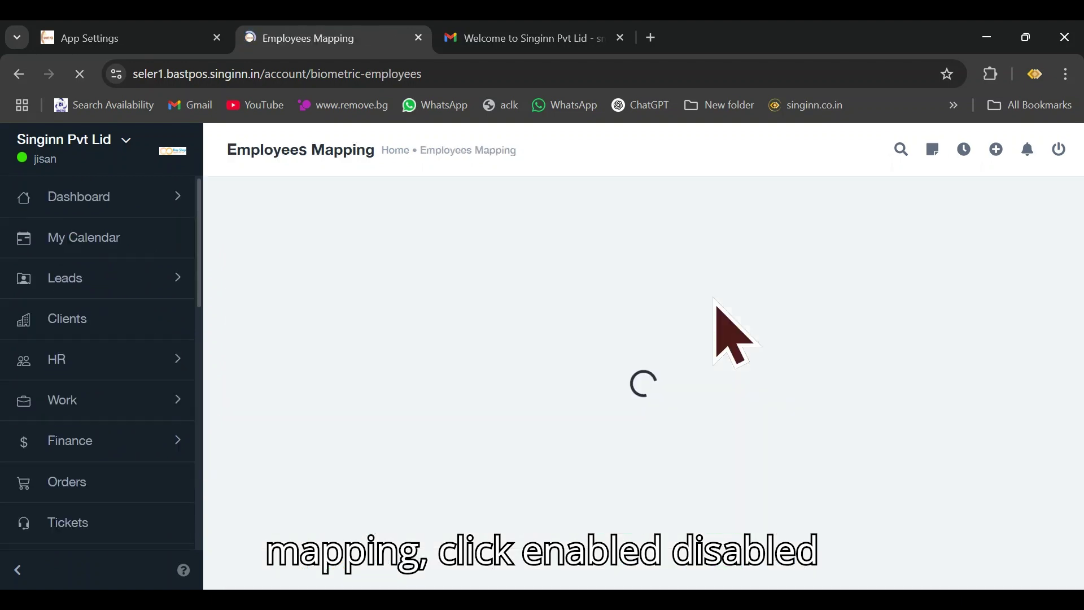
{"action": "scroll", "coordinate": [725, 326], "scroll_direction": "down", "scroll_amount": 2}
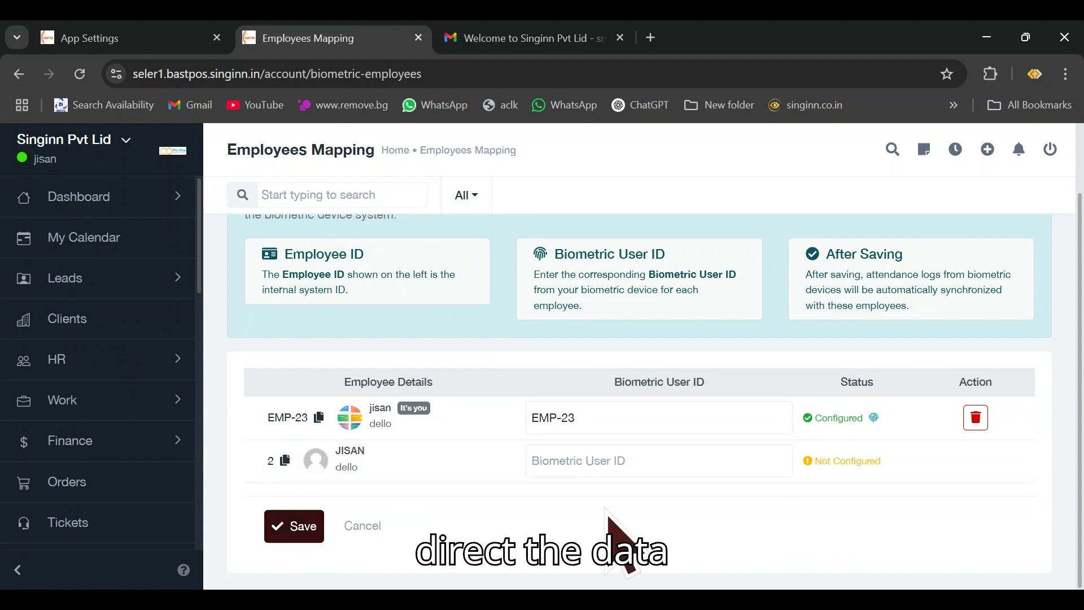
{"action": "left_click", "coordinate": [650, 468]}
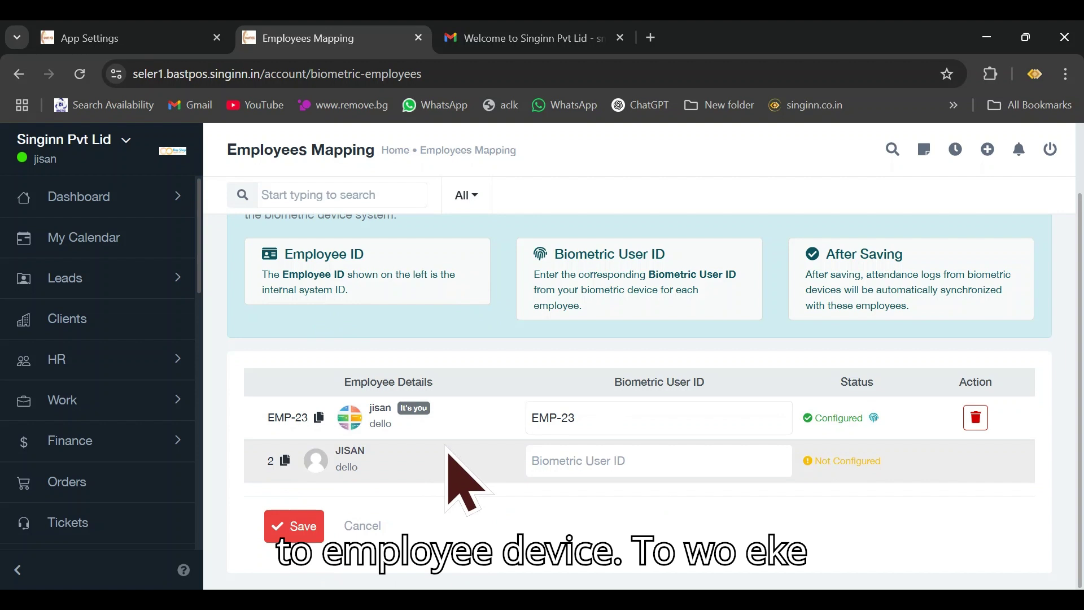
{"action": "left_click_drag", "start_coordinate": [201, 260], "coordinate": [184, 448]}
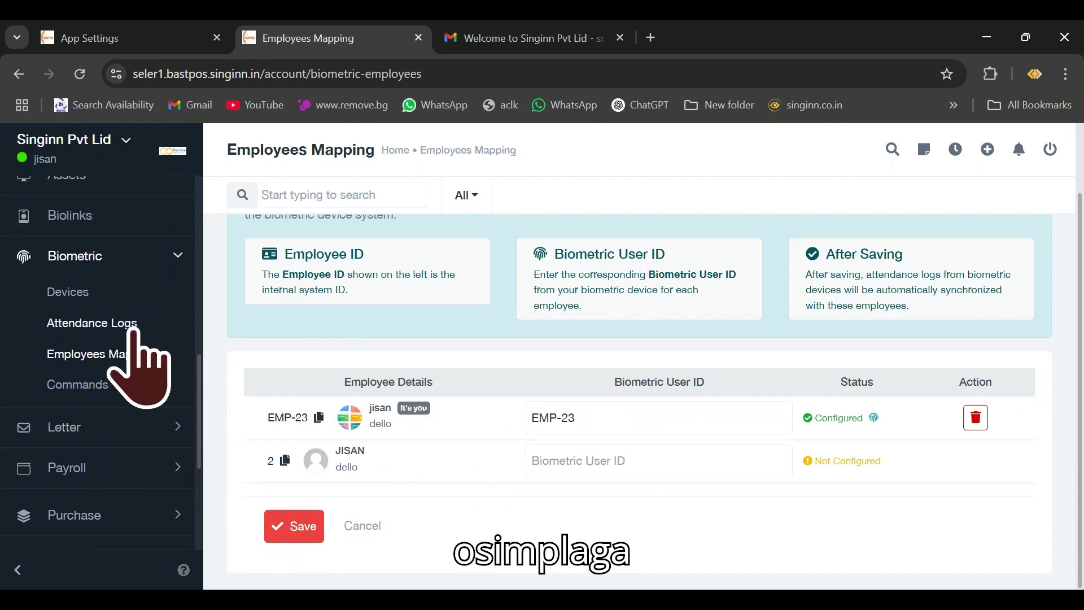
Step: Check the biometric Commands page, then go back to Employees Mapping and scroll it
{"action": "left_click", "coordinate": [119, 384]}
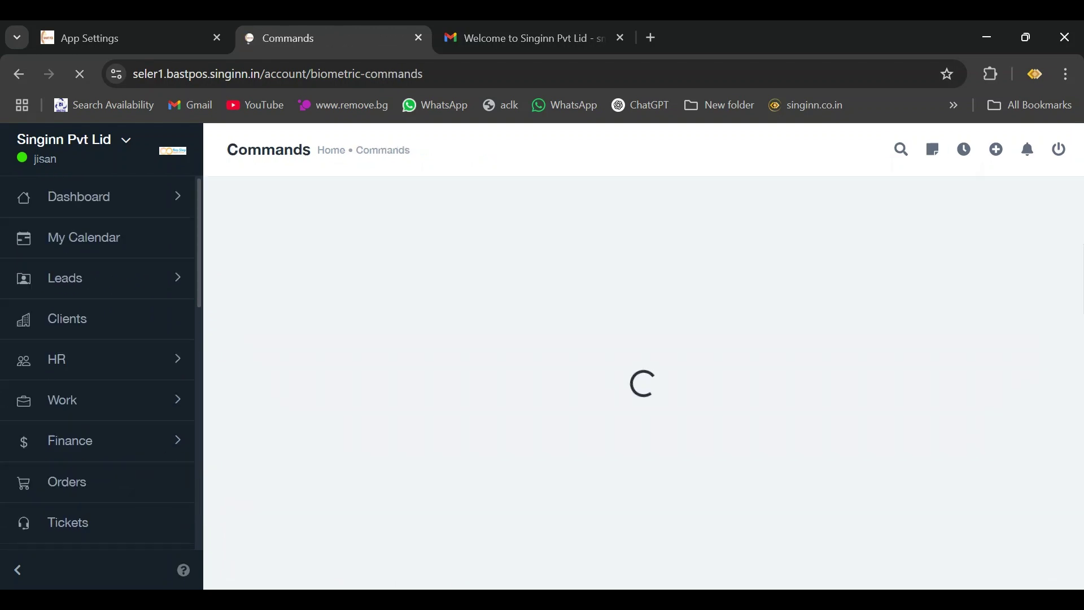
{"action": "scroll", "coordinate": [724, 474], "scroll_direction": "down", "scroll_amount": 2}
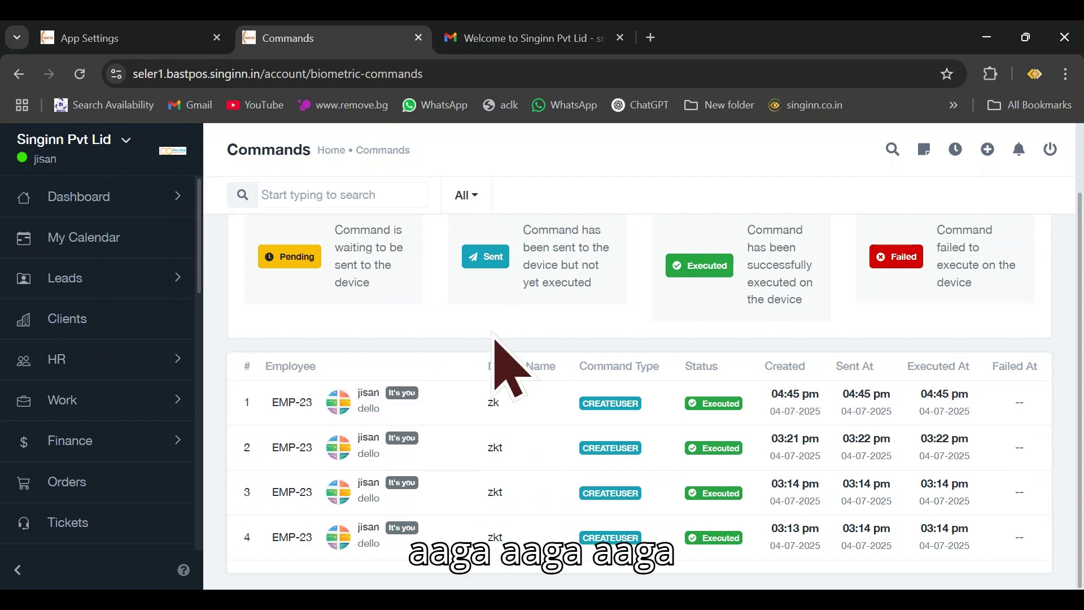
{"action": "left_click_drag", "start_coordinate": [200, 243], "coordinate": [208, 411]}
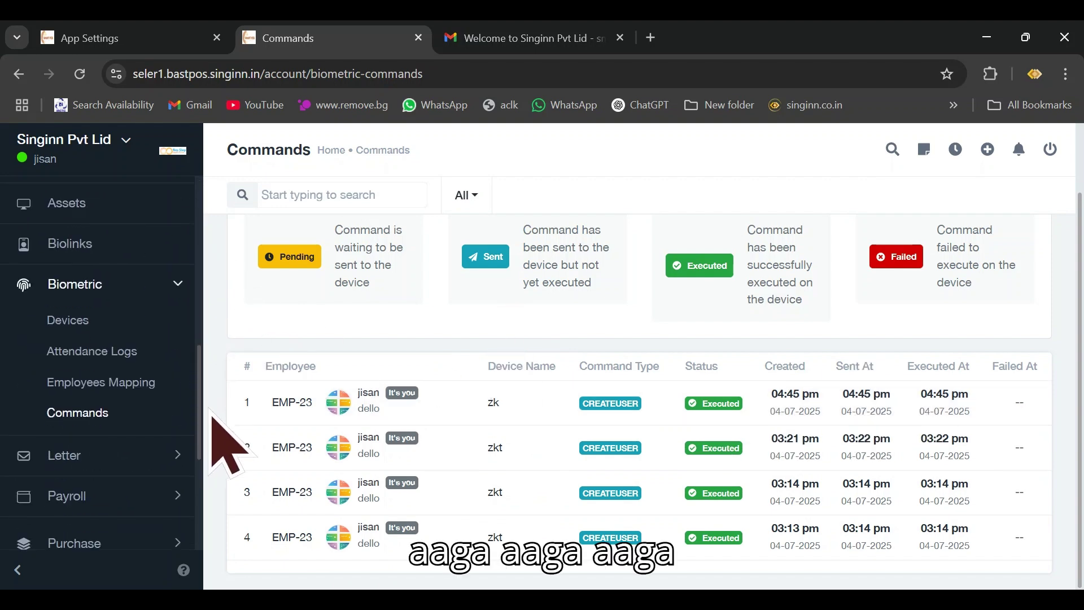
{"action": "left_click", "coordinate": [138, 383]}
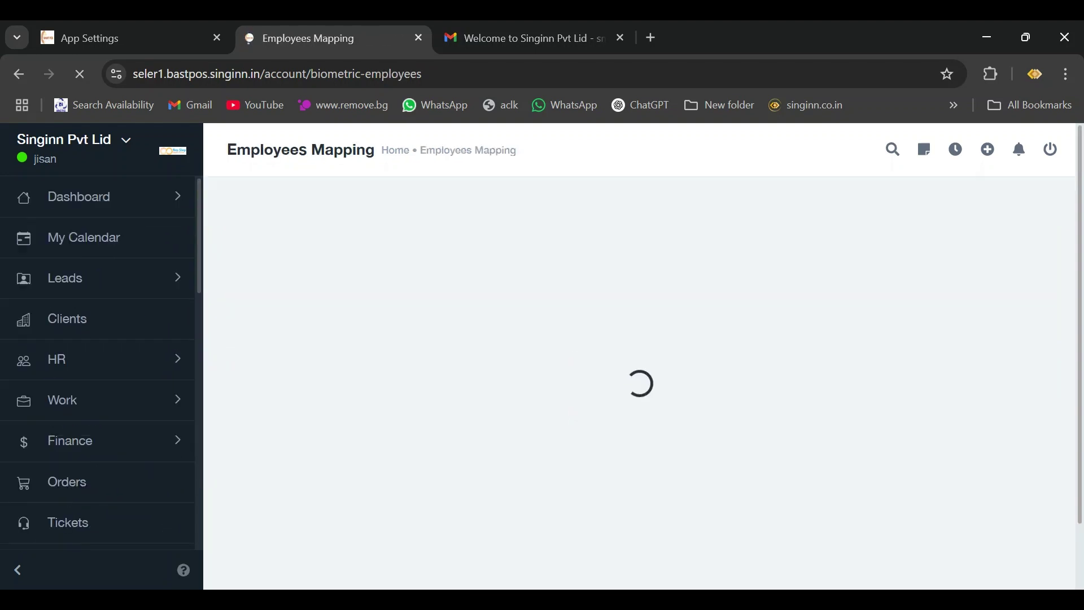
{"action": "left_click_drag", "start_coordinate": [1079, 163], "coordinate": [1080, 261]}
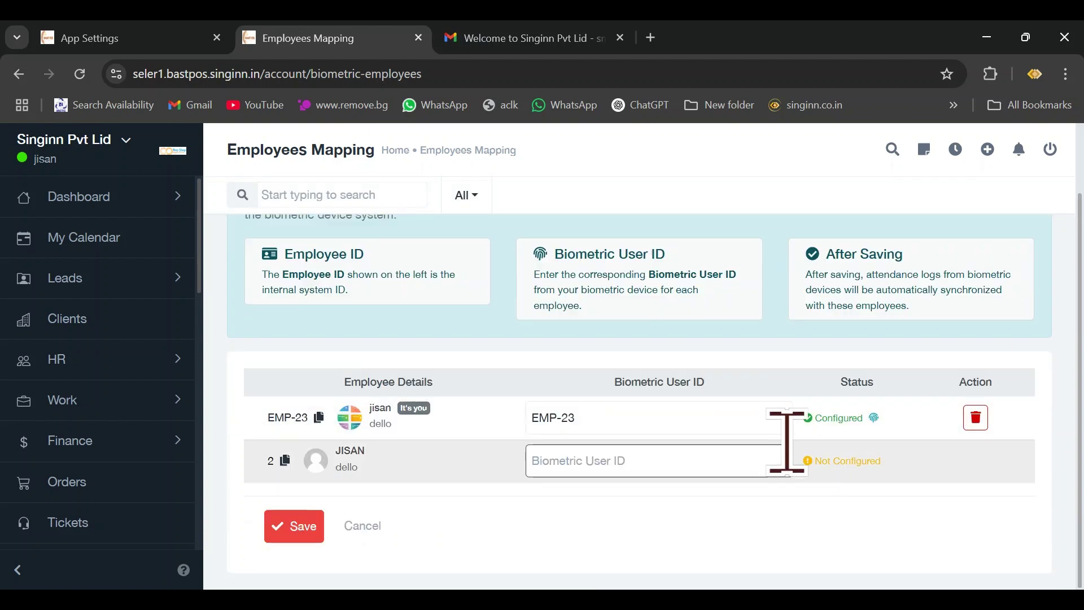
{"action": "mouse_move", "coordinate": [875, 419]}
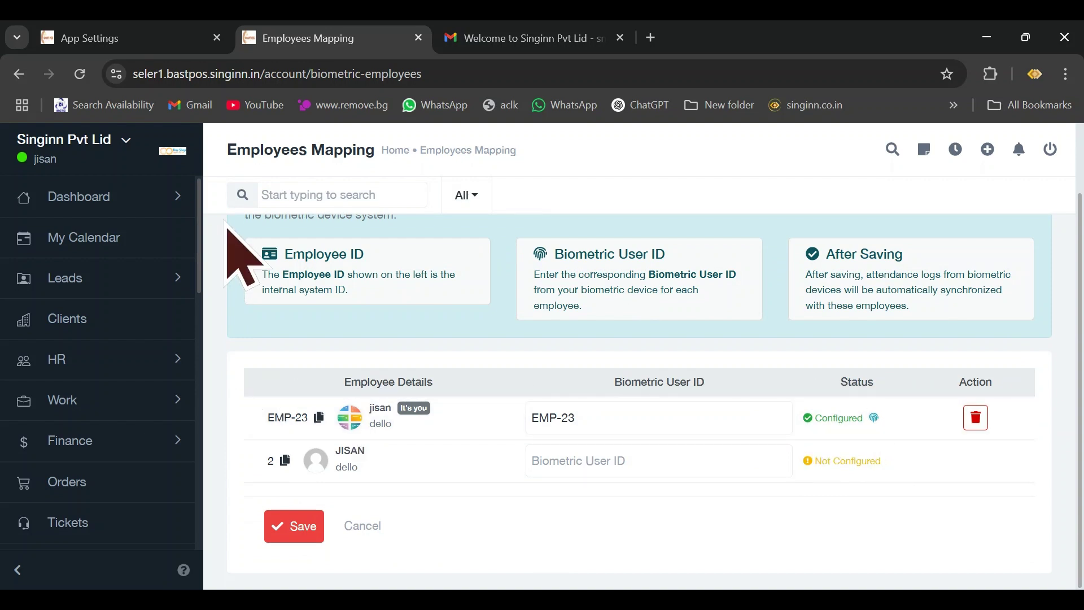
{"action": "scroll", "coordinate": [175, 452], "scroll_direction": "down", "scroll_amount": 5}
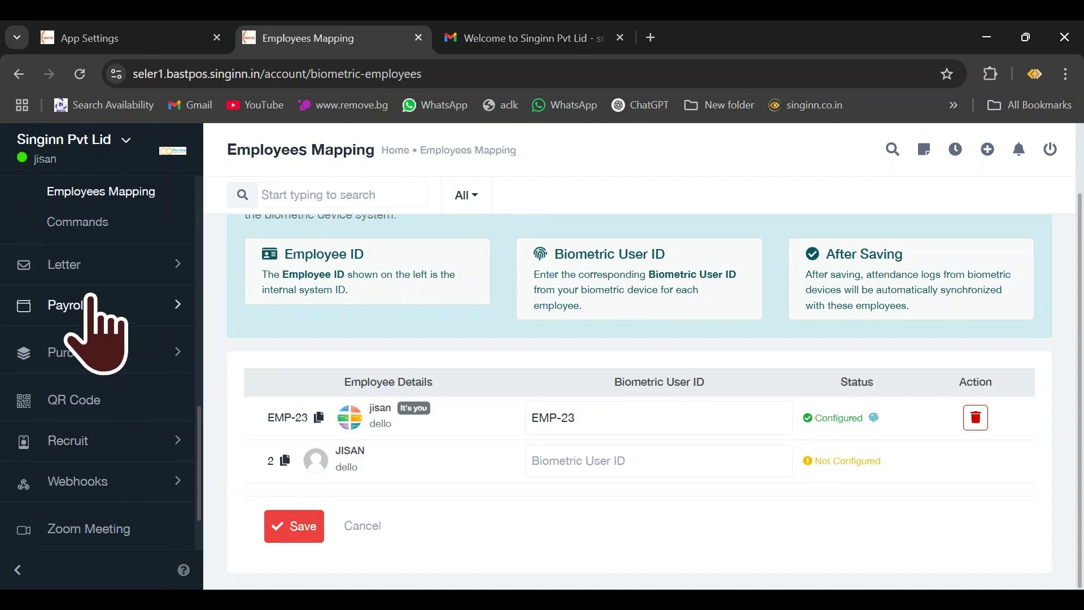
{"action": "scroll", "coordinate": [198, 435], "scroll_direction": "up", "scroll_amount": 3}
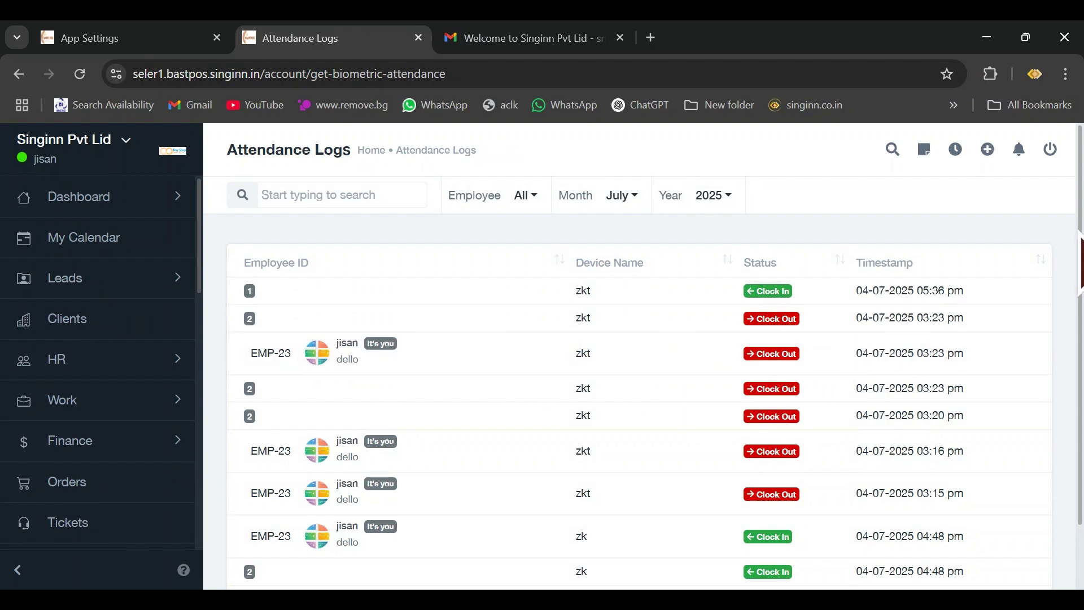
Step: Scroll the July 2025 attendance logs with the EMP-23 entries, then expand Payroll
{"action": "scroll", "coordinate": [639, 395], "scroll_direction": "down", "scroll_amount": 1}
{"action": "scroll", "coordinate": [640, 405], "scroll_direction": "up", "scroll_amount": 1}
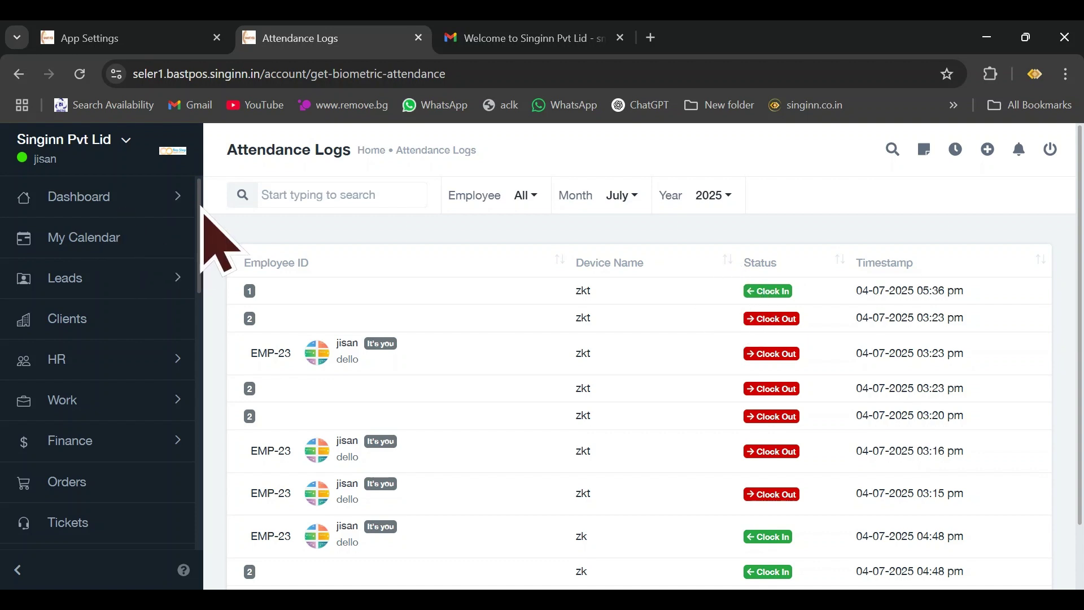
{"action": "left_click_drag", "start_coordinate": [199, 210], "coordinate": [202, 355]}
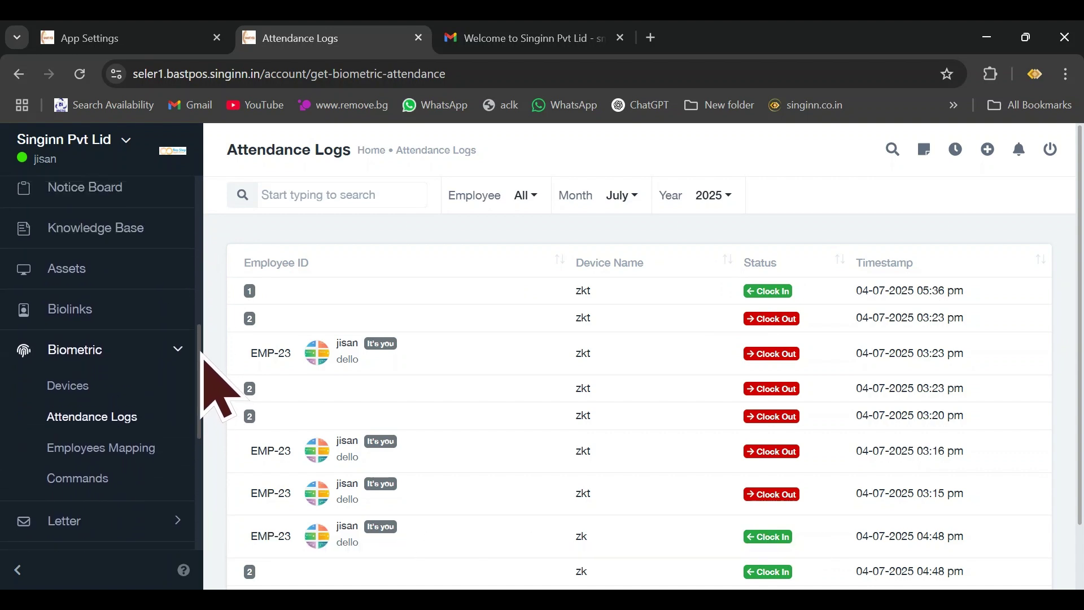
{"action": "left_click_drag", "start_coordinate": [202, 358], "coordinate": [217, 424]}
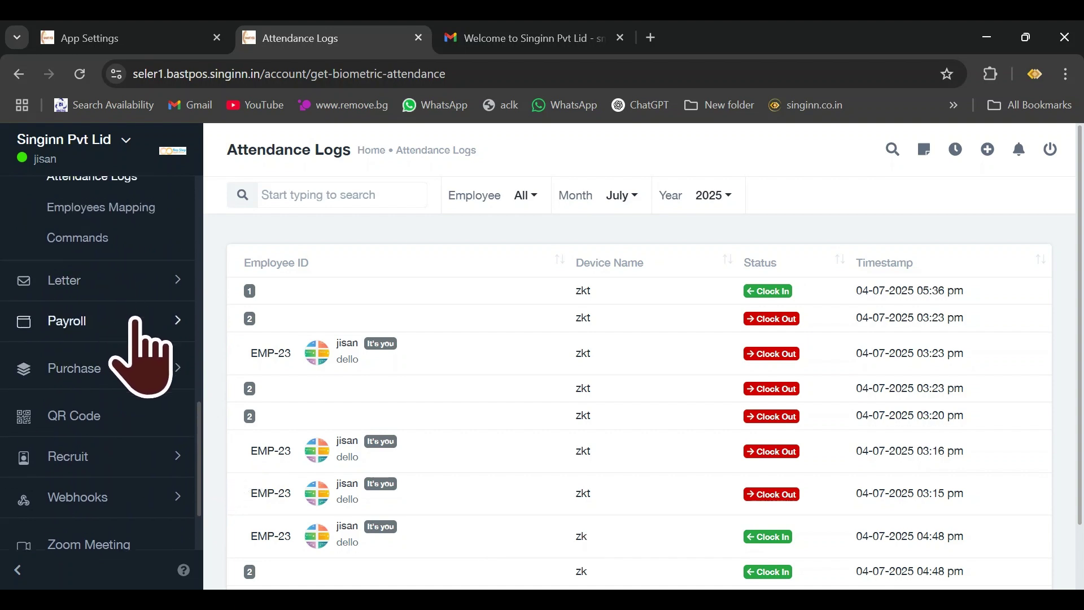
{"action": "left_click", "coordinate": [135, 321]}
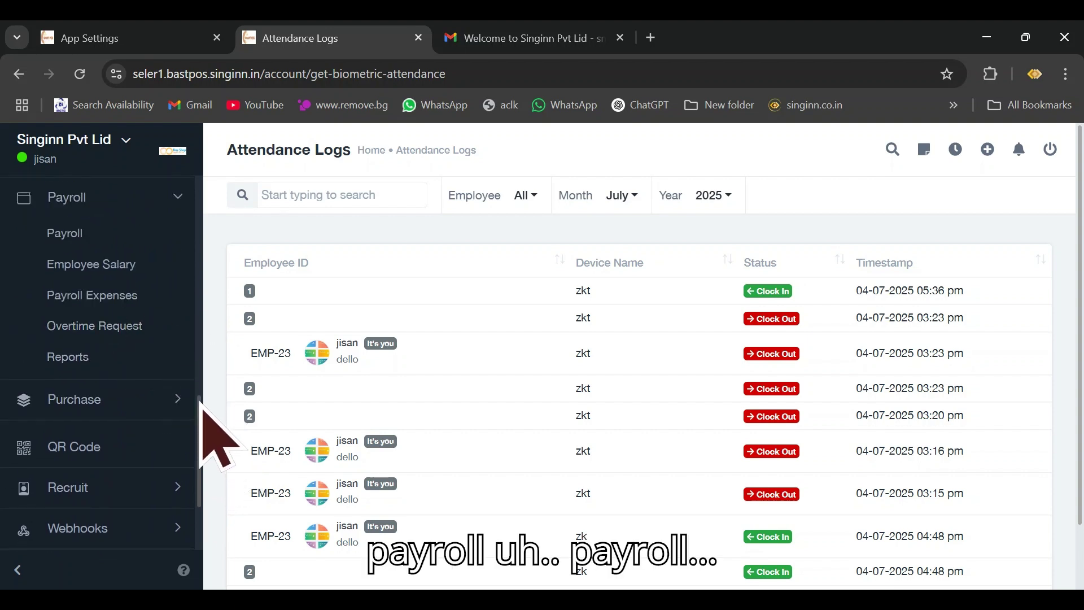
{"action": "scroll", "coordinate": [201, 406], "scroll_direction": "up", "scroll_amount": 1}
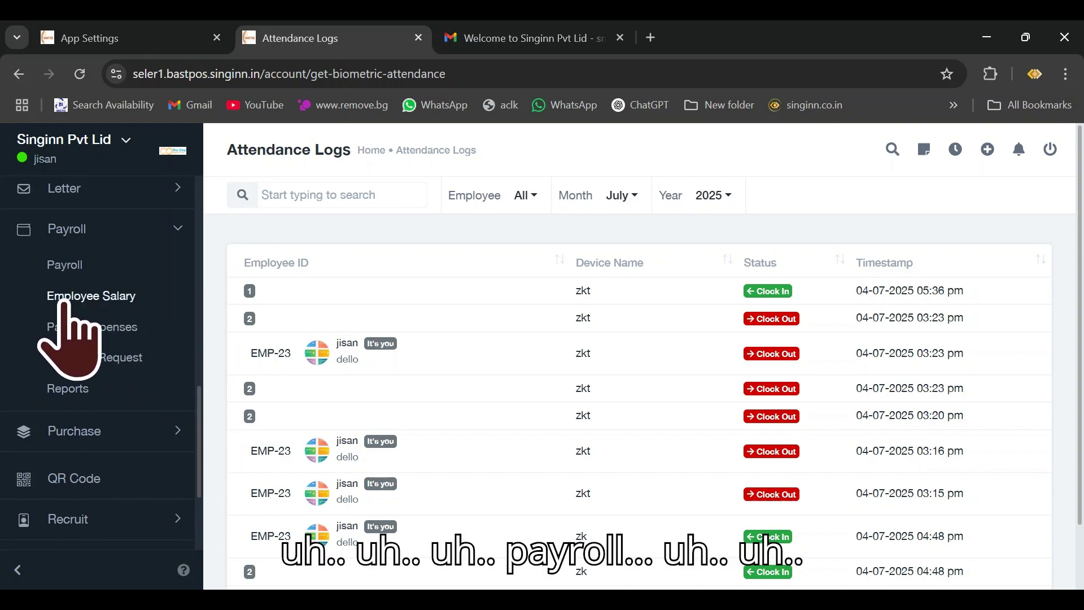
Step: Generate July 2025 payroll for the employee in the demo department
{"action": "left_click", "coordinate": [78, 272]}
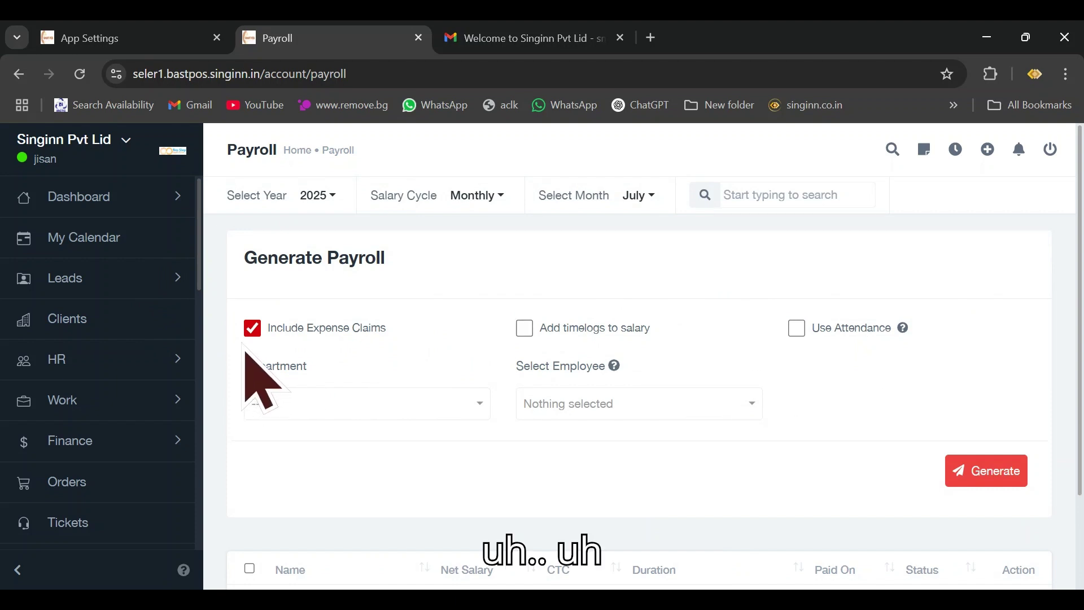
{"action": "left_click", "coordinate": [357, 403]}
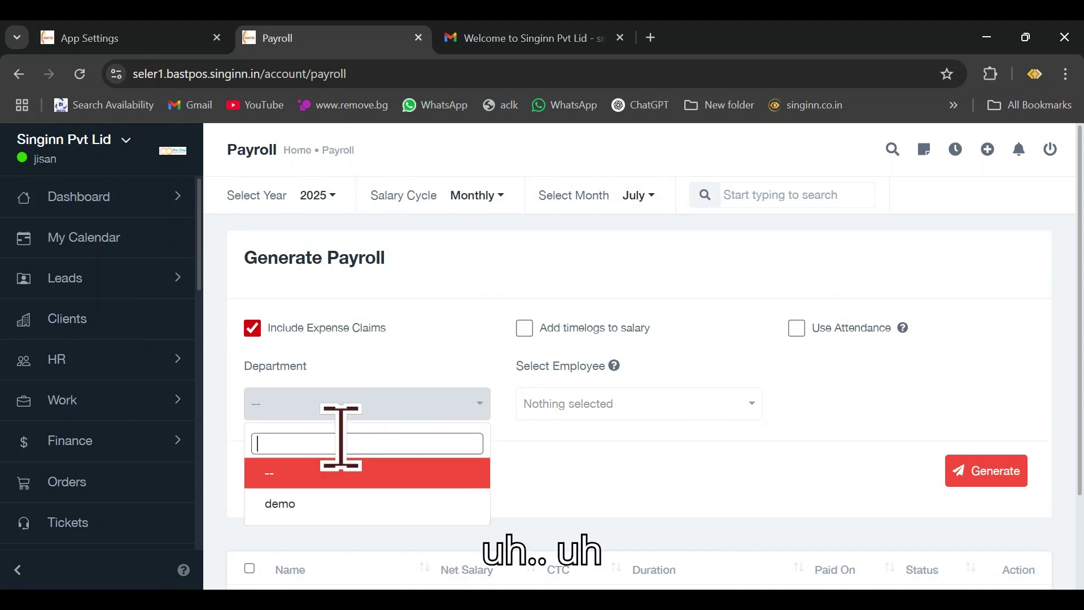
{"action": "left_click", "coordinate": [339, 506]}
{"action": "left_click", "coordinate": [550, 404]}
{"action": "left_click", "coordinate": [584, 475]}
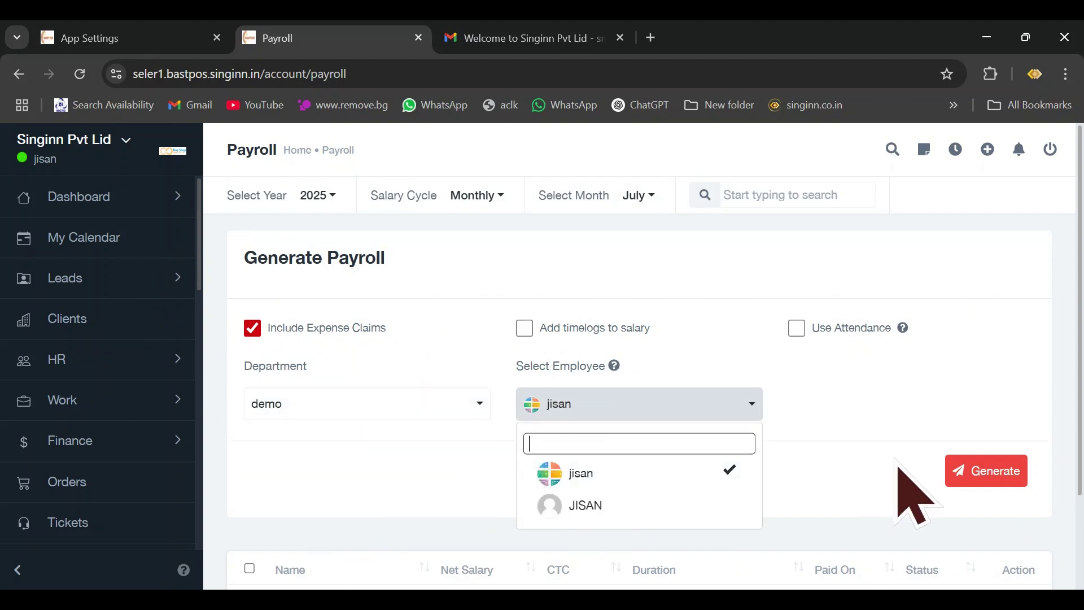
{"action": "left_click", "coordinate": [956, 471]}
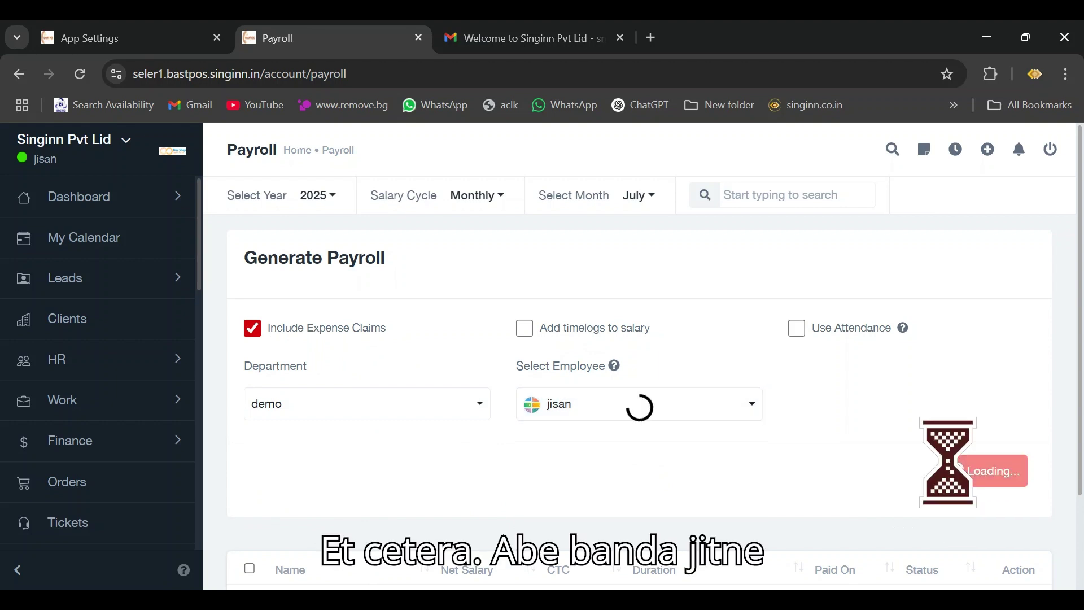
Step: View the generated entry's salary slip and download it as a PDF
{"action": "left_click_drag", "start_coordinate": [1079, 299], "coordinate": [1079, 401]}
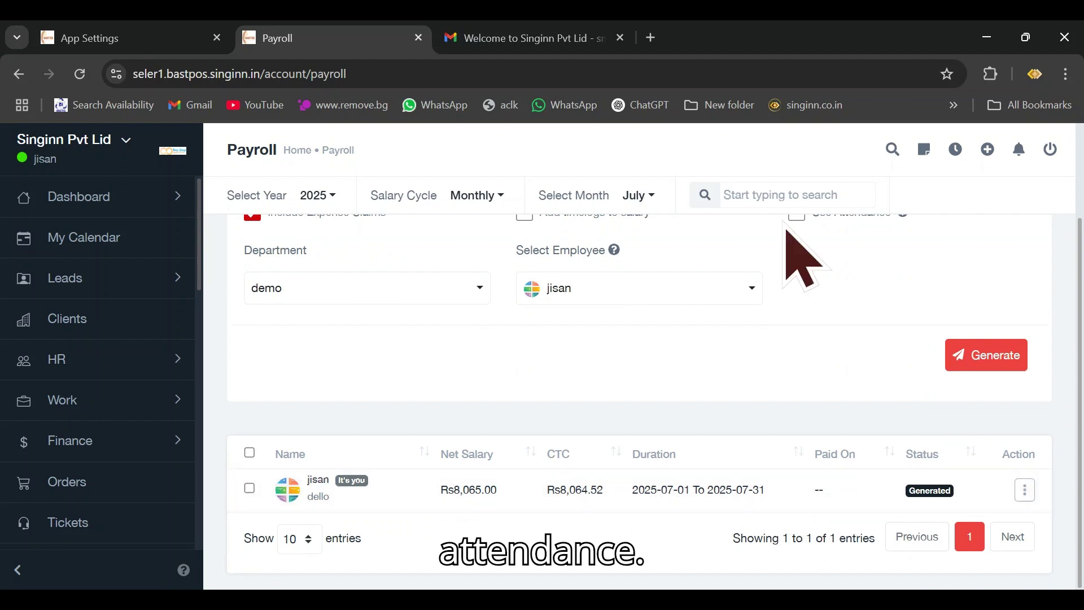
{"action": "left_click_drag", "start_coordinate": [199, 227], "coordinate": [201, 436]}
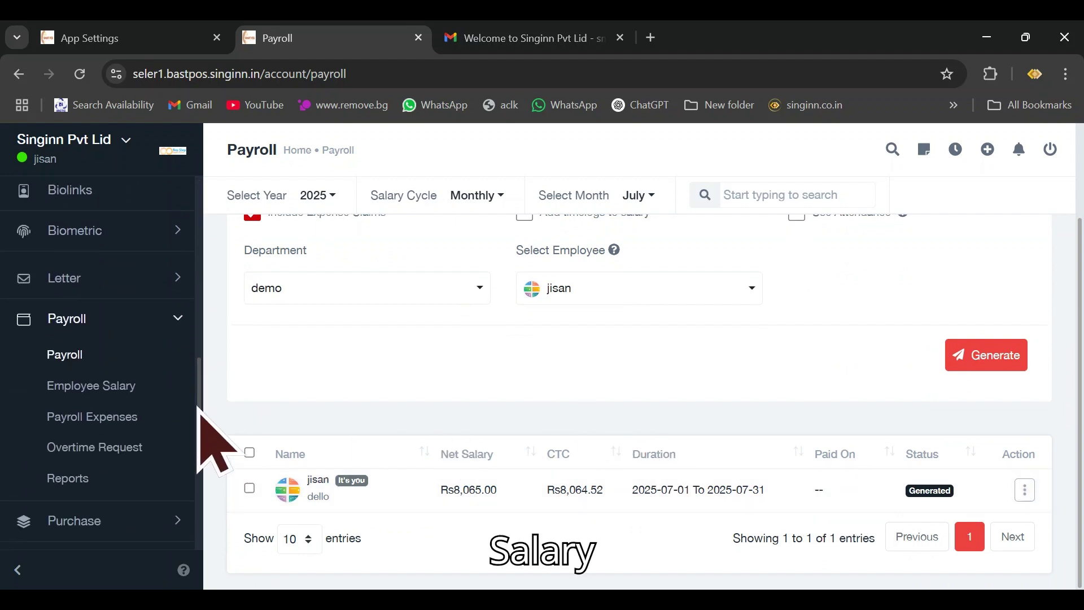
{"action": "left_click", "coordinate": [1024, 489]}
{"action": "left_click", "coordinate": [959, 396]}
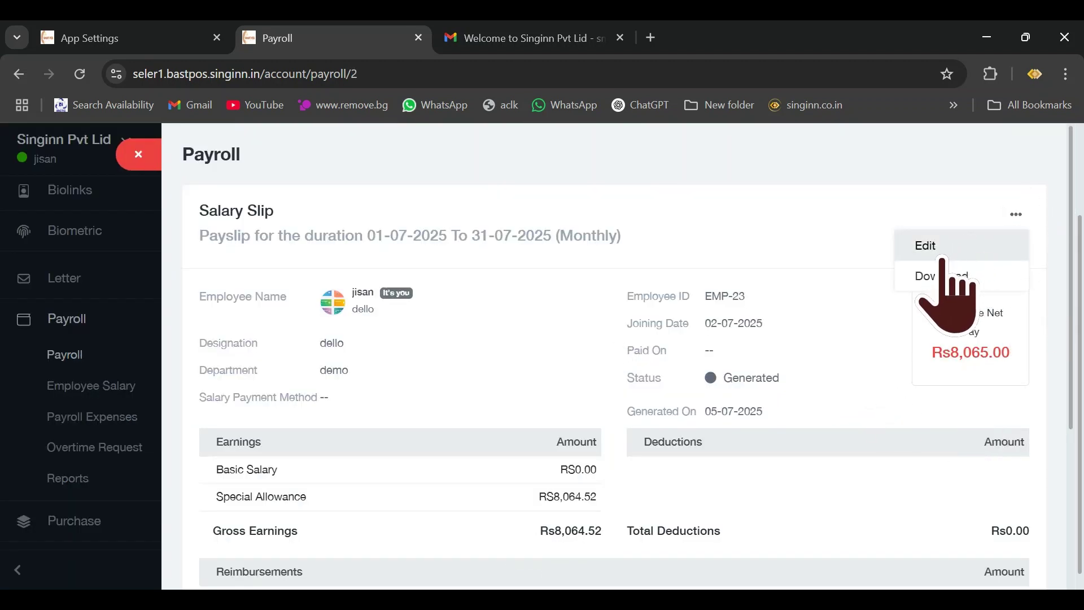
{"action": "left_click", "coordinate": [942, 277]}
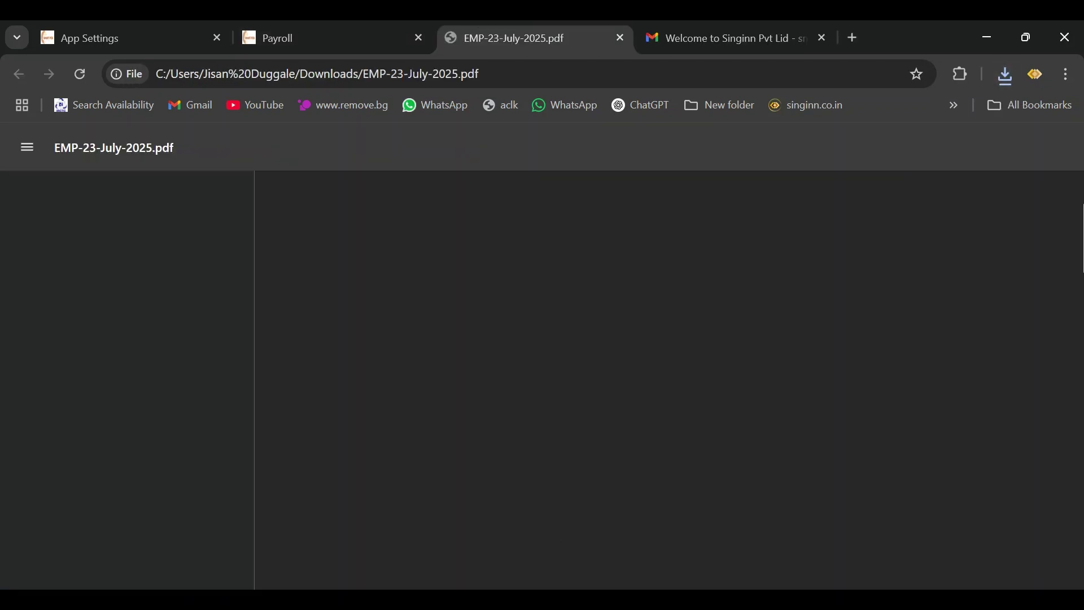
Step: Scroll through the EMP-23-July-2025.pdf earnings and deductions, then return to the CRM tab
{"action": "scroll", "coordinate": [661, 378], "scroll_direction": "down", "scroll_amount": 5}
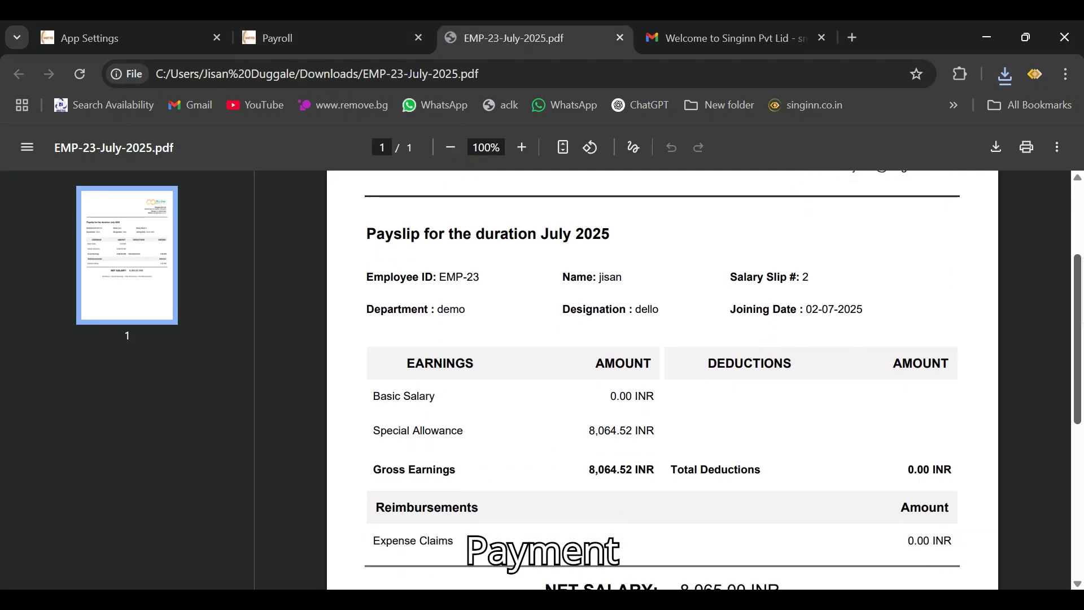
{"action": "scroll", "coordinate": [1077, 277], "scroll_direction": "up", "scroll_amount": 3}
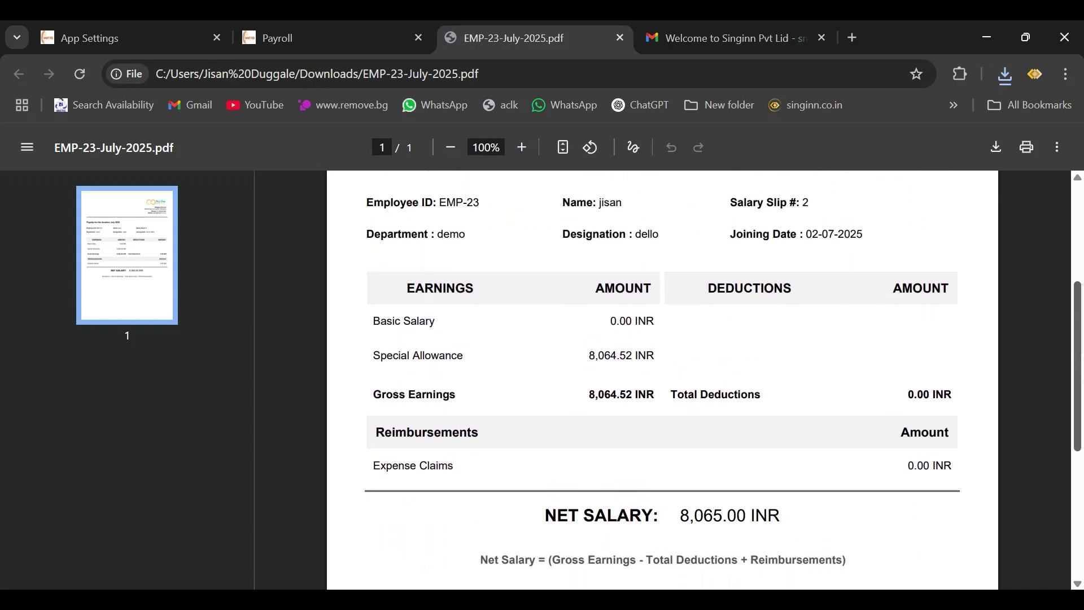
{"action": "left_click_drag", "start_coordinate": [1077, 277], "coordinate": [1077, 271]}
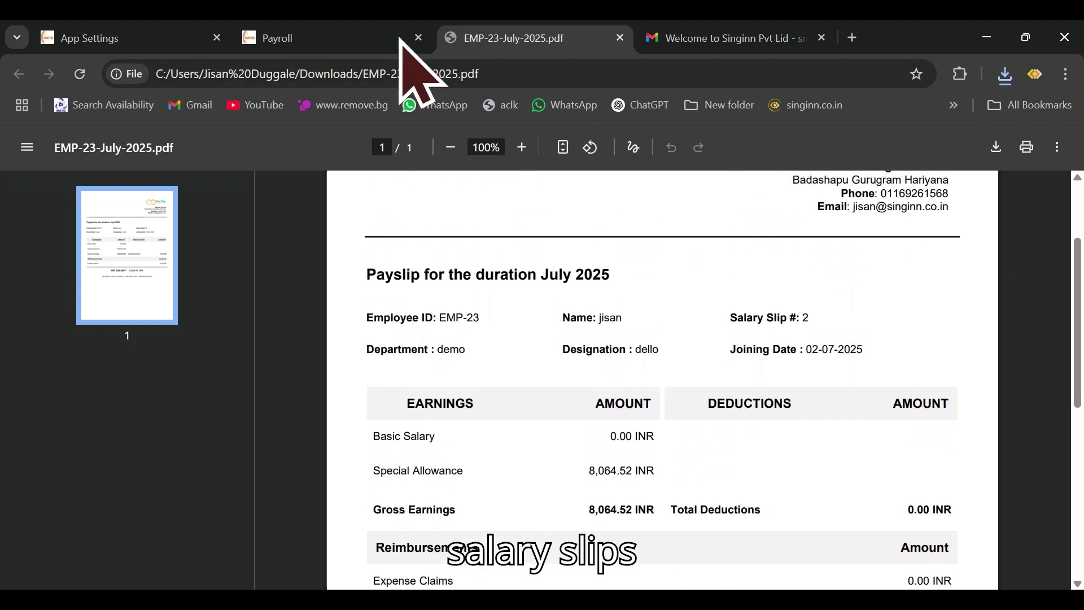
{"action": "left_click", "coordinate": [282, 37]}
Step: Close the payslip PDF and the salary slip, and collapse the Payroll menu
{"action": "left_click", "coordinate": [620, 37]}
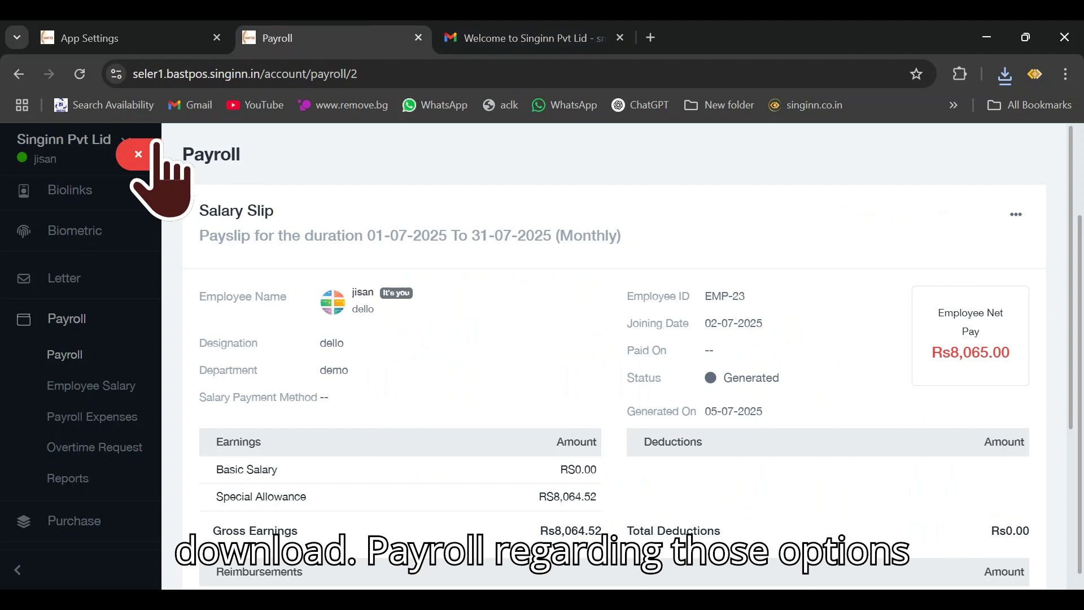
{"action": "left_click", "coordinate": [148, 158]}
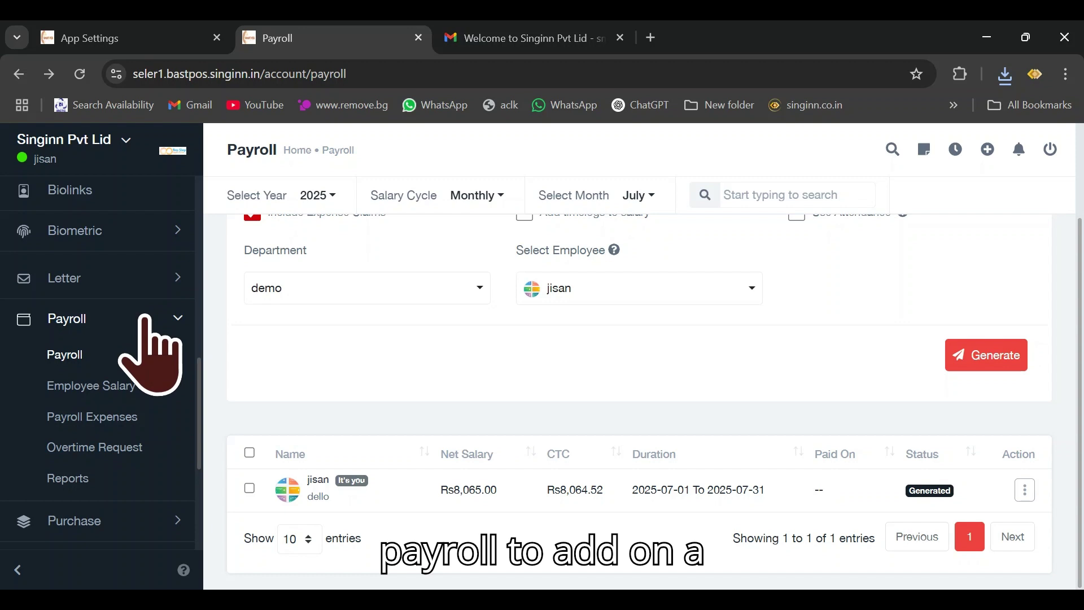
{"action": "left_click", "coordinate": [145, 318]}
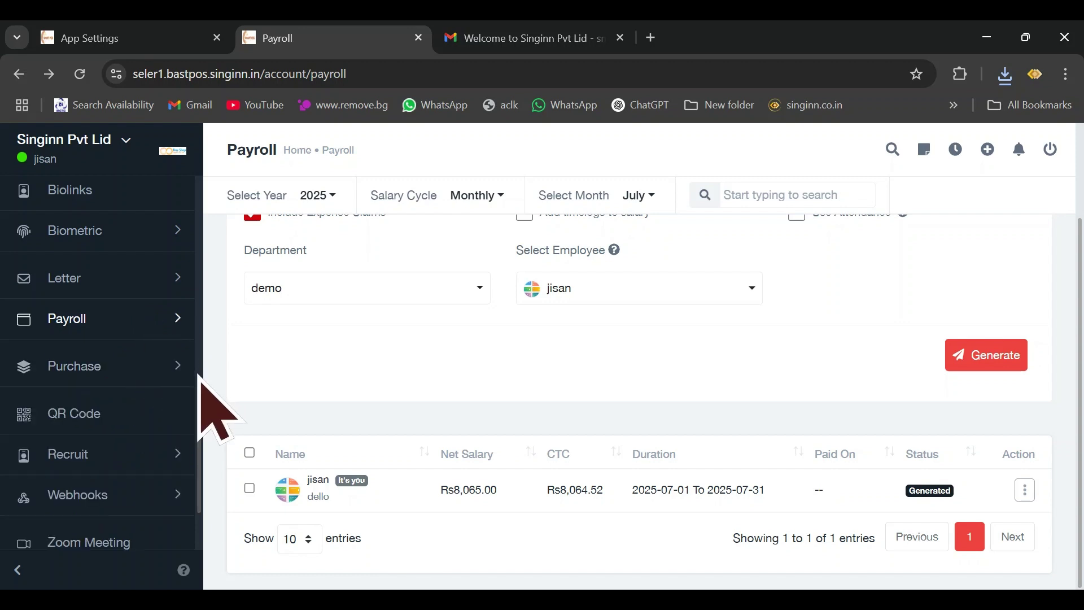
Step: Browse the Purchase and Letter menus and view the seven letter templates
{"action": "left_click", "coordinate": [159, 367]}
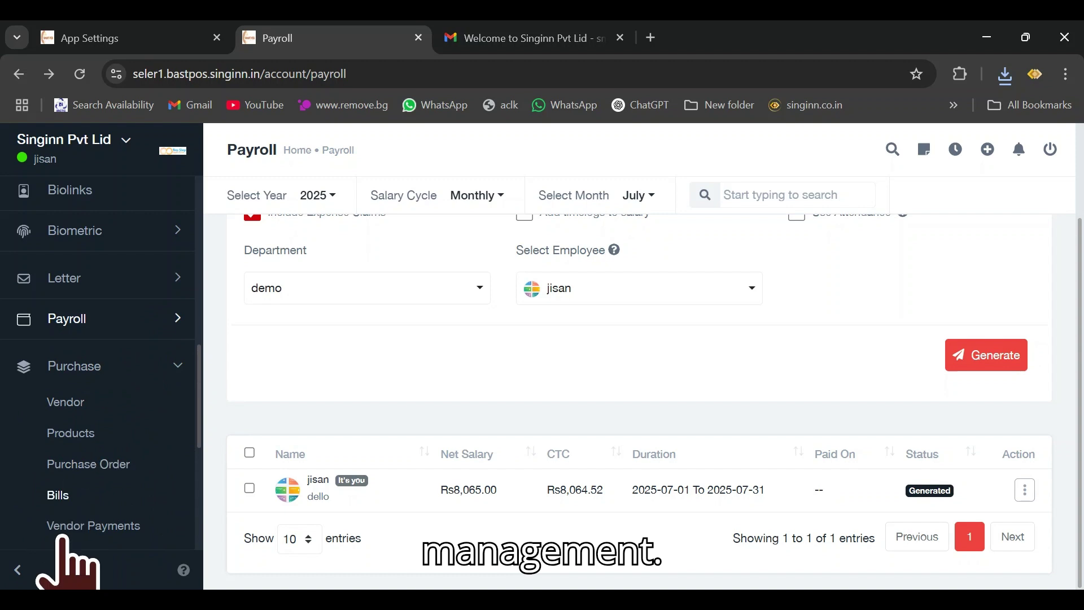
{"action": "left_click", "coordinate": [105, 364]}
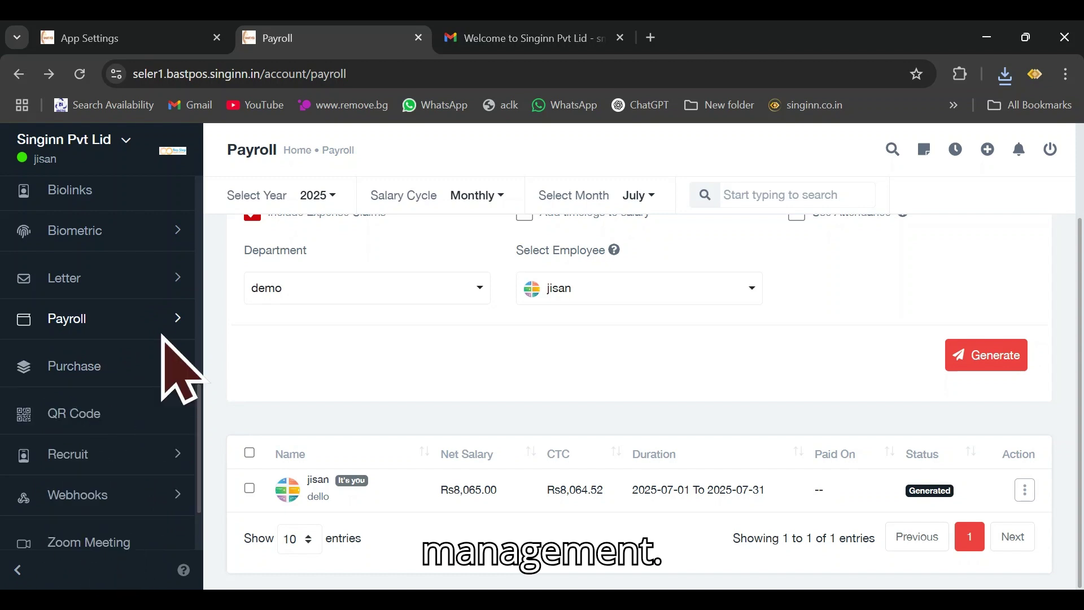
{"action": "left_click", "coordinate": [157, 283]}
{"action": "left_click", "coordinate": [113, 345]}
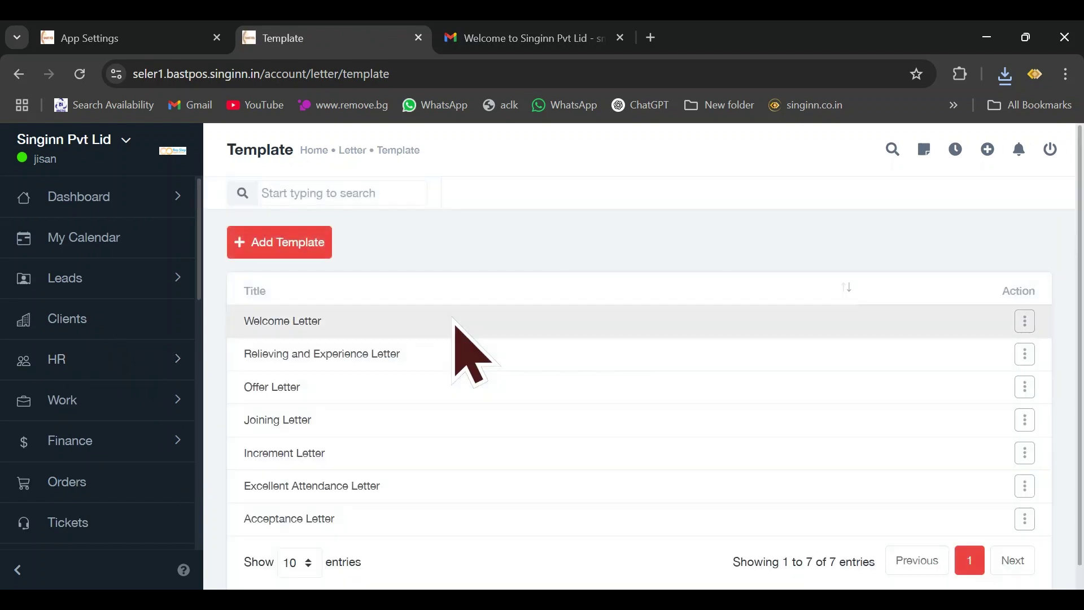
{"action": "scroll", "coordinate": [639, 395], "scroll_direction": "down", "scroll_amount": 1}
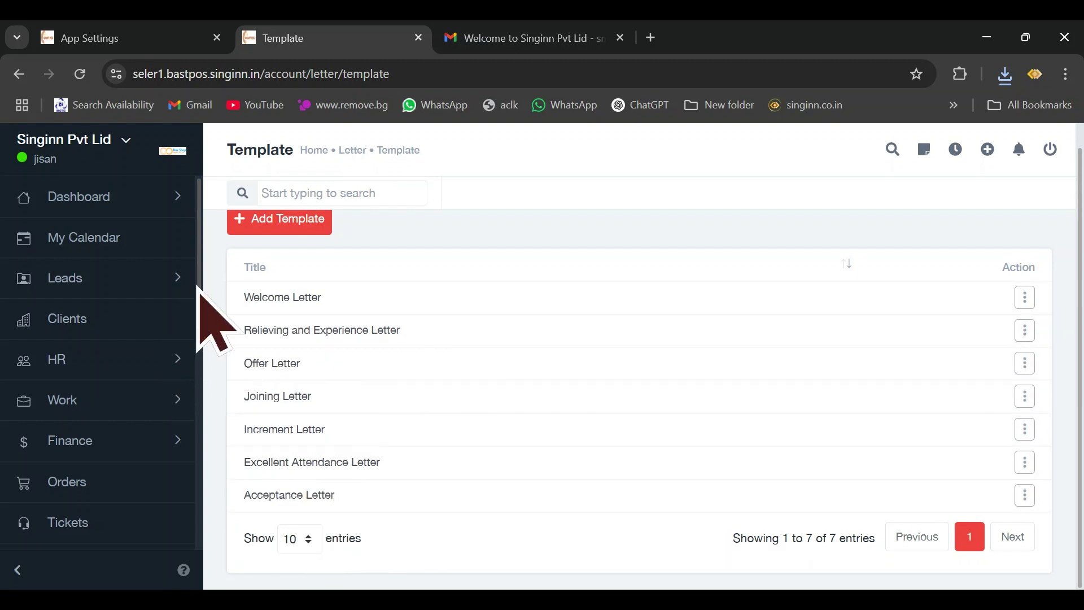
{"action": "left_click_drag", "start_coordinate": [198, 283], "coordinate": [206, 493]}
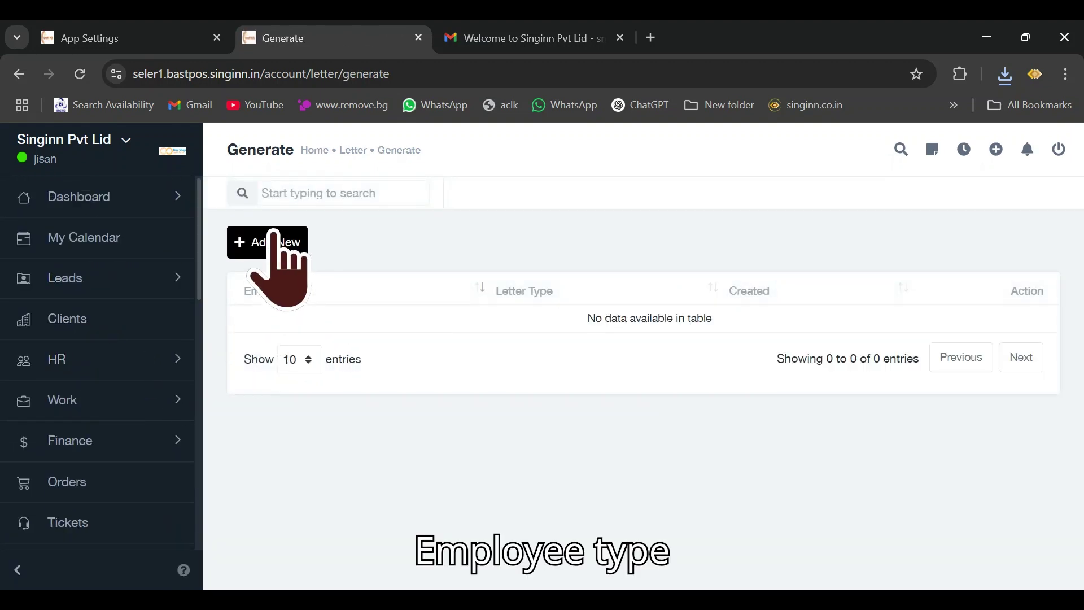
Step: Create an Offer Letter for the employee marked 'It's you' and save it
{"action": "left_click", "coordinate": [274, 240]}
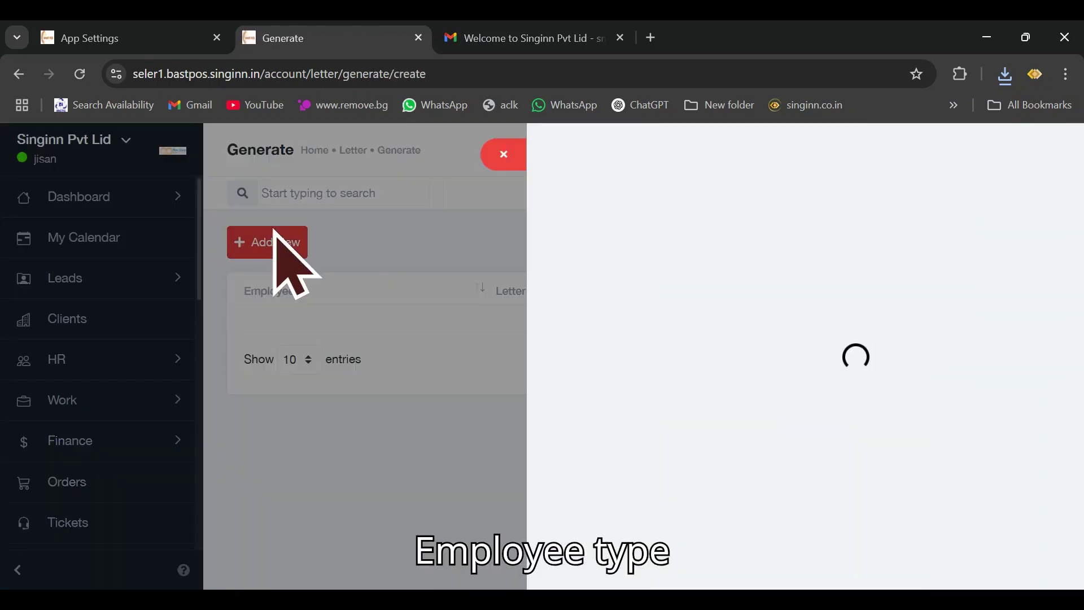
{"action": "left_click", "coordinate": [385, 317]}
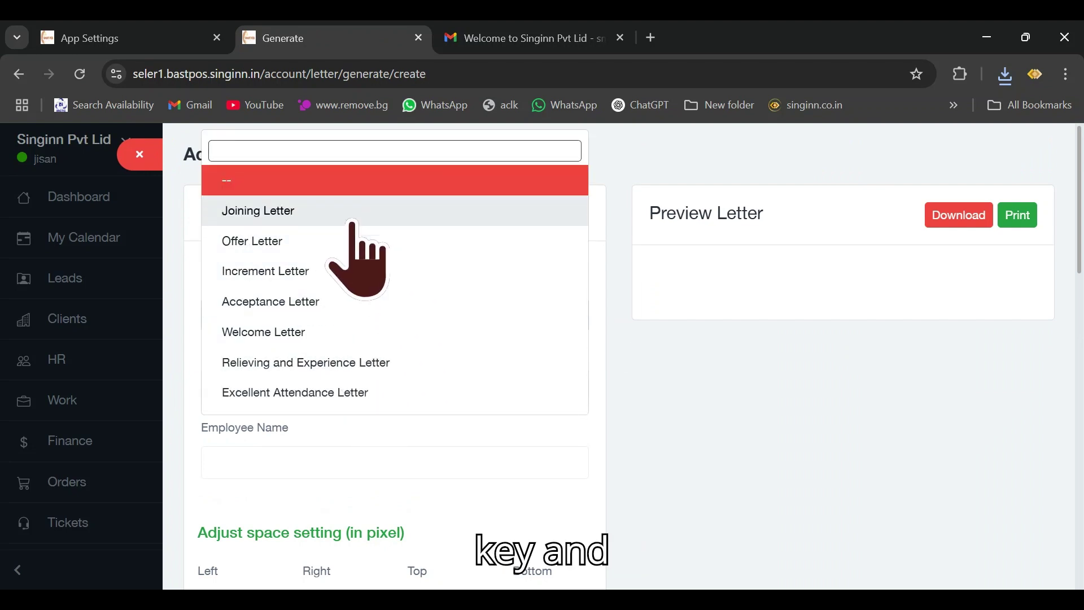
{"action": "left_click", "coordinate": [362, 242]}
{"action": "scroll", "coordinate": [387, 446], "scroll_direction": "down", "scroll_amount": 7}
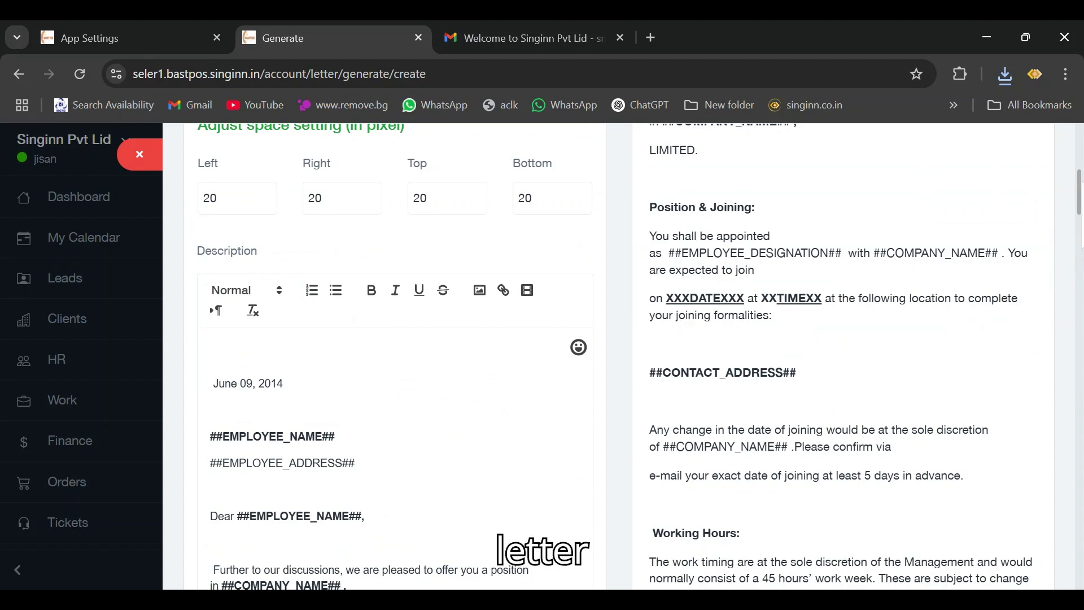
{"action": "scroll", "coordinate": [1073, 177], "scroll_direction": "up", "scroll_amount": 7}
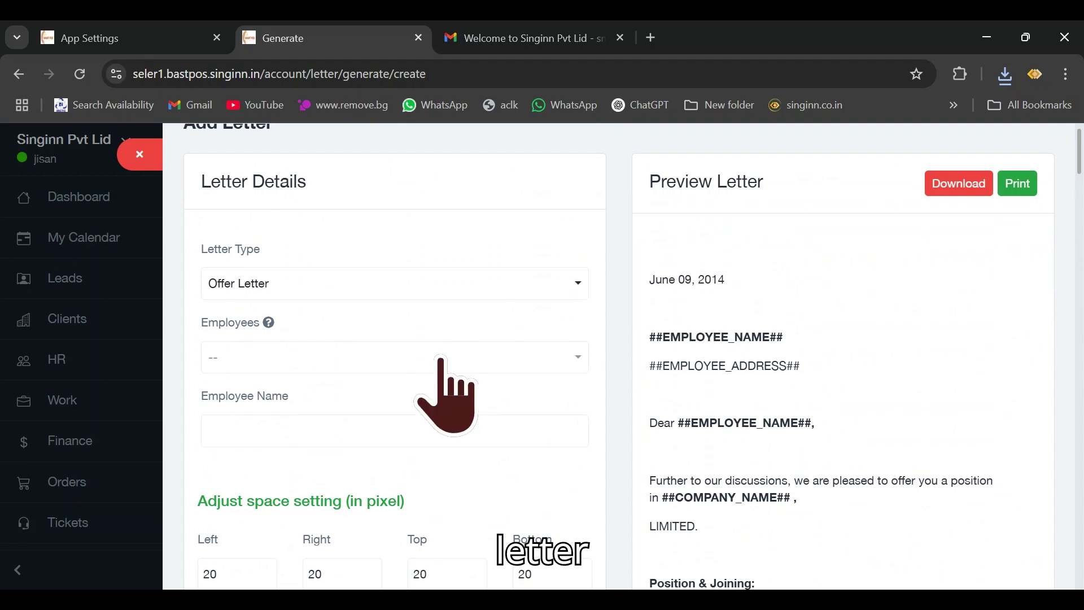
{"action": "left_click", "coordinate": [443, 358]}
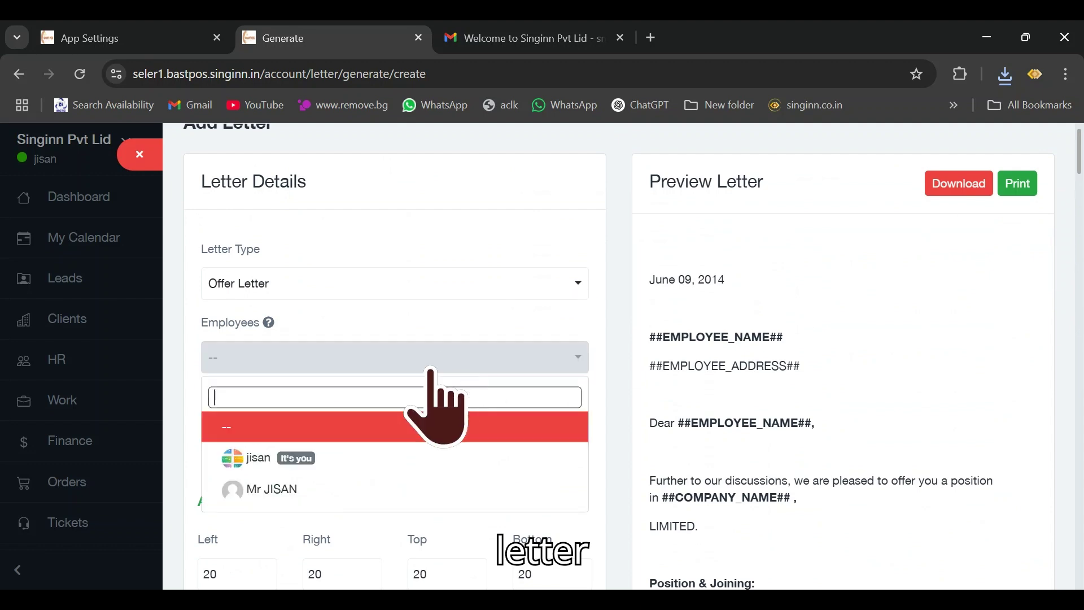
{"action": "left_click", "coordinate": [350, 459]}
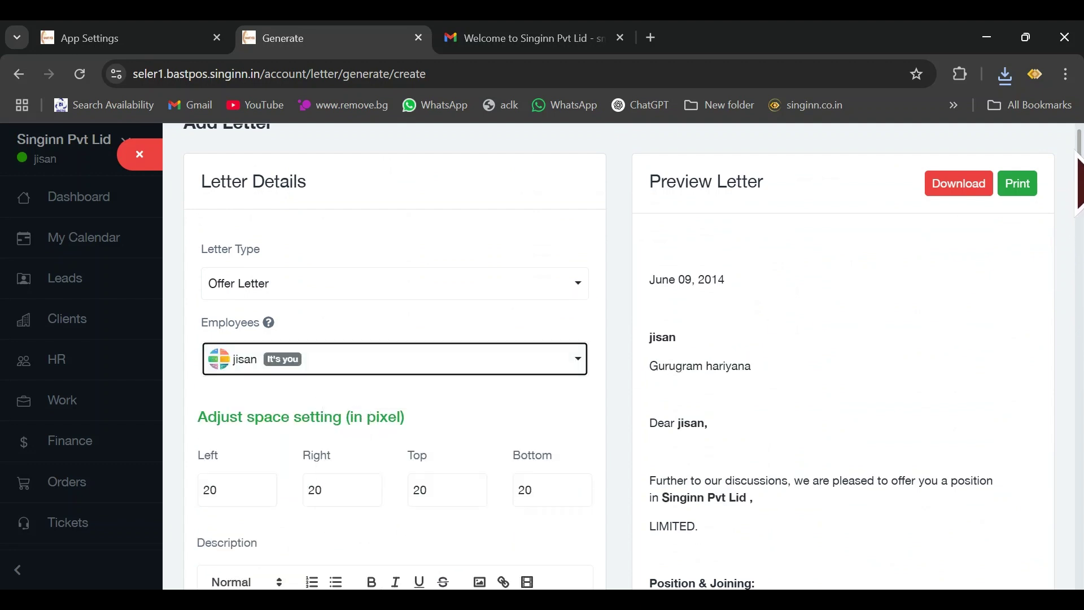
{"action": "left_click", "coordinate": [1076, 148]}
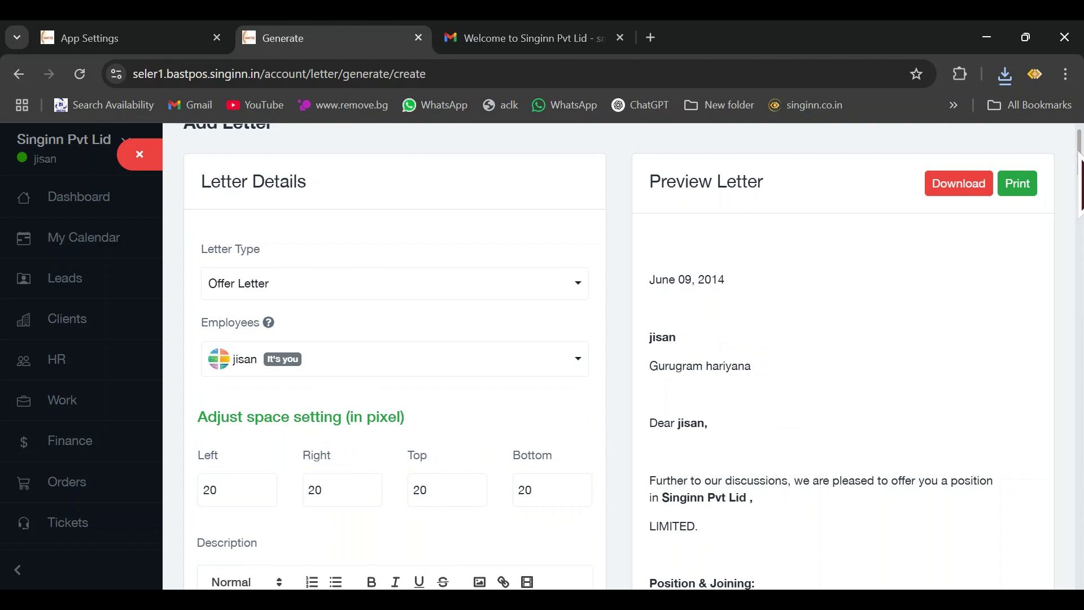
{"action": "mouse_move", "coordinate": [1080, 160]}
{"action": "left_mouse_down"}
{"action": "mouse_move", "coordinate": [1075, 429]}
{"action": "mouse_move", "coordinate": [1057, 443]}
{"action": "mouse_move", "coordinate": [1051, 587]}
{"action": "left_mouse_up"}
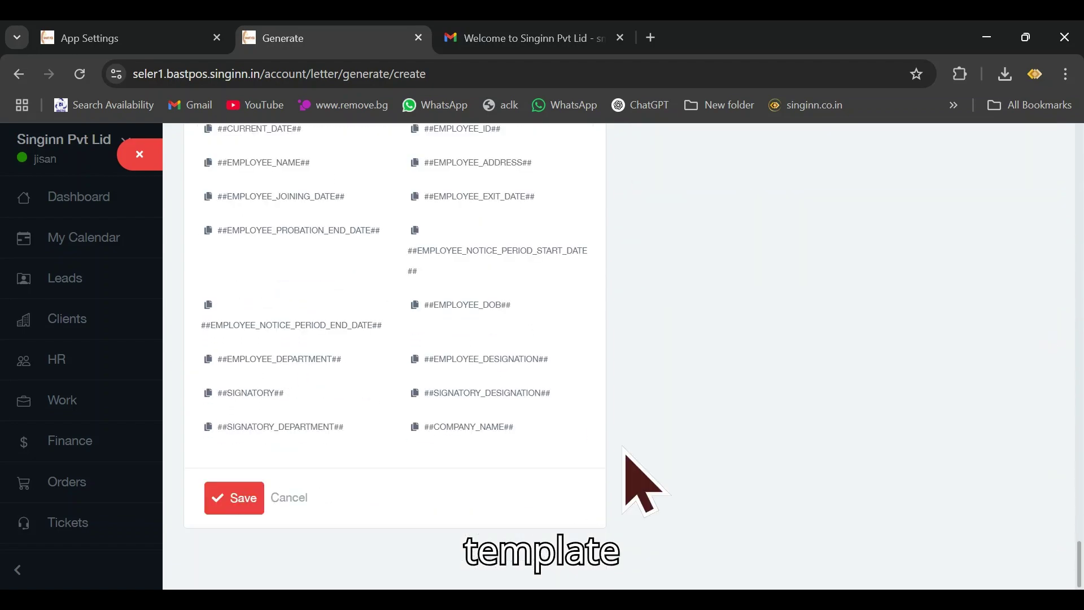
{"action": "left_click", "coordinate": [232, 497]}
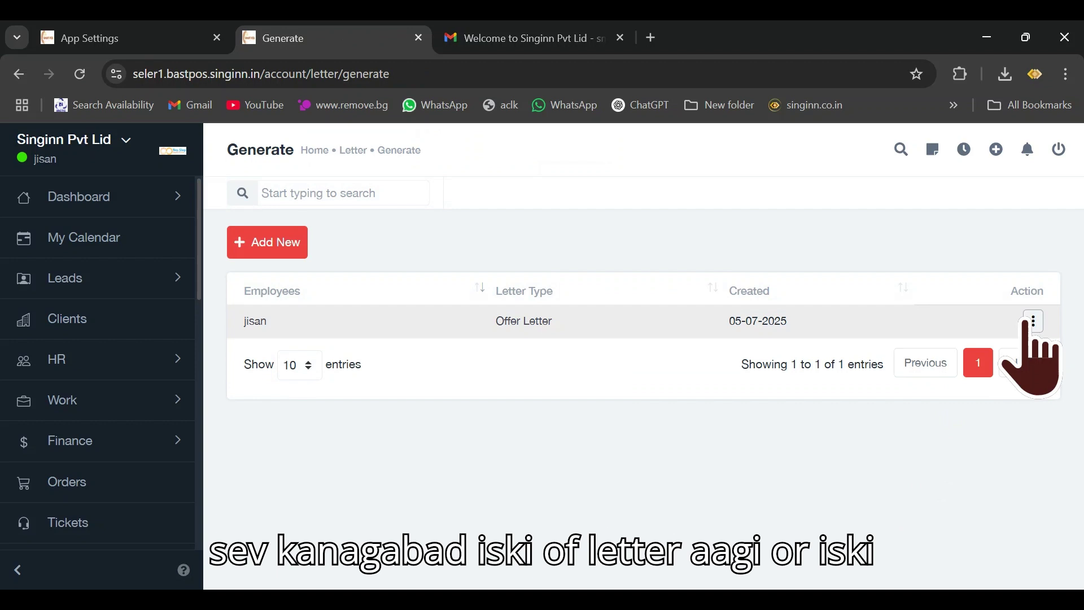
Step: Download the saved Offer Letter, scroll its 3-page PDF, and return to the Generate list
{"action": "left_click", "coordinate": [1027, 321]}
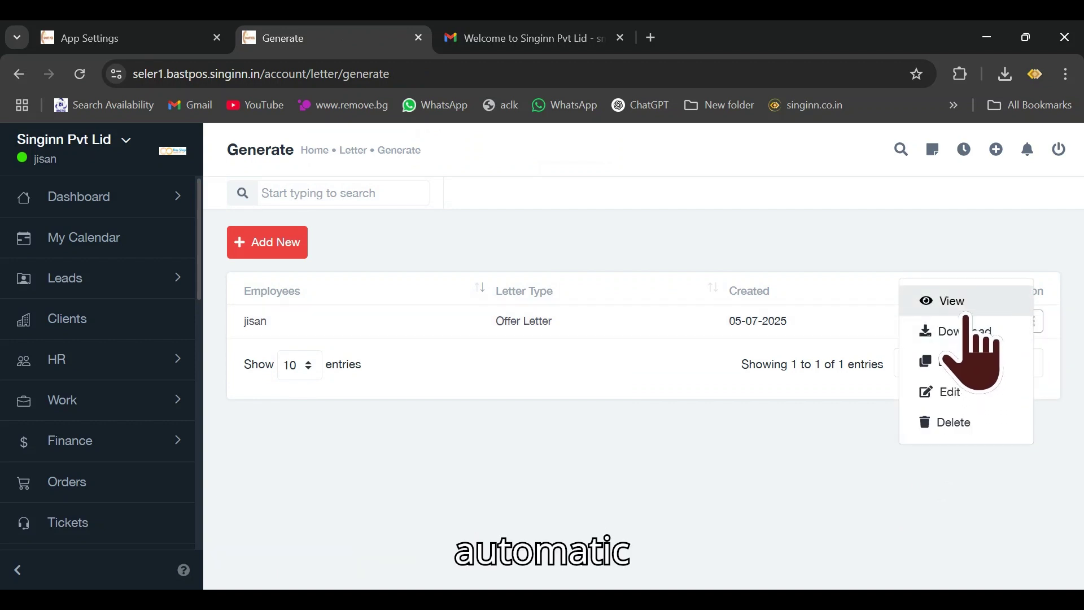
{"action": "left_click", "coordinate": [964, 331]}
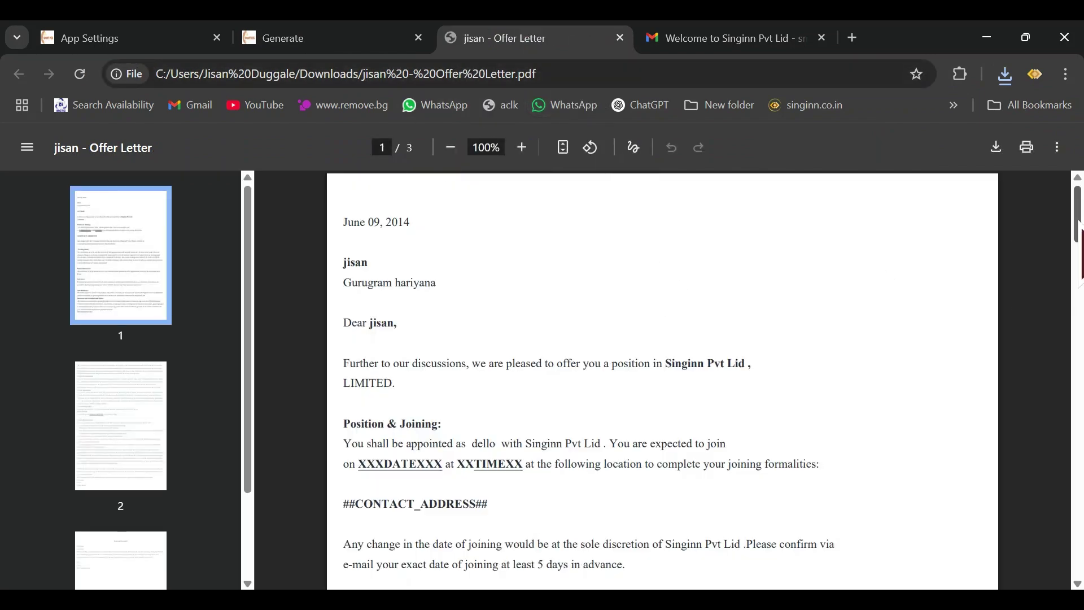
{"action": "scroll", "coordinate": [1077, 223], "scroll_direction": "down", "scroll_amount": 20}
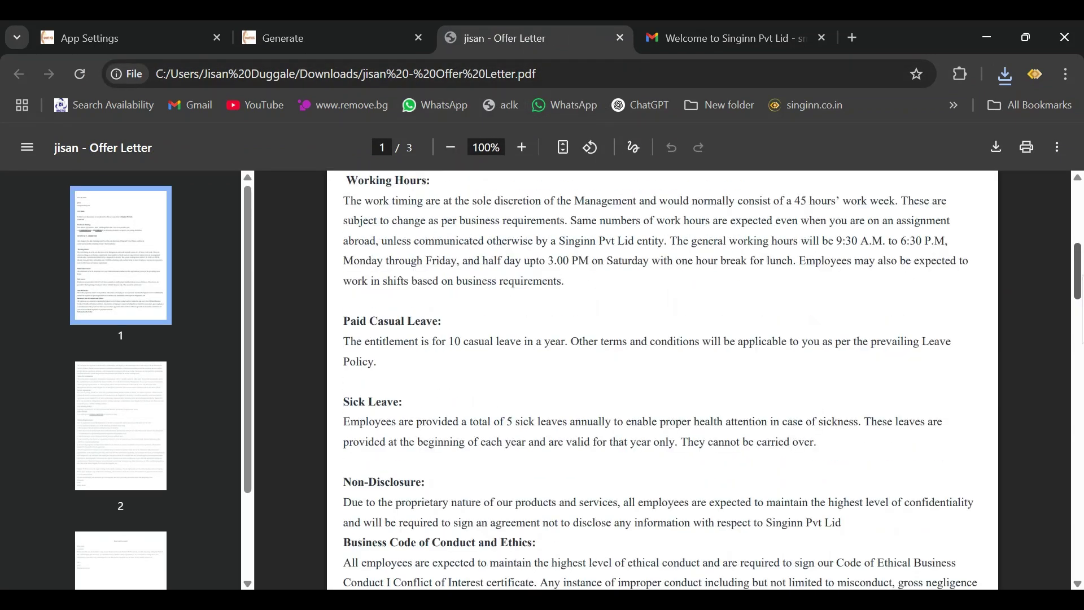
{"action": "left_click_drag", "start_coordinate": [1083, 381], "coordinate": [1055, 192]}
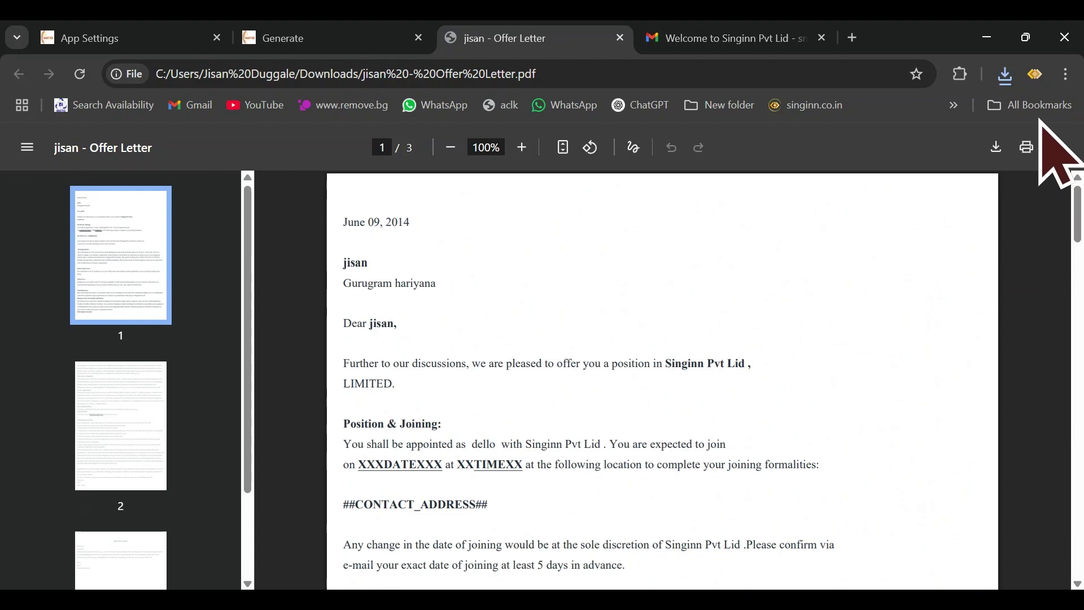
{"action": "left_click", "coordinate": [360, 31]}
Step: Close the offer letter PDF and open the Welcome Letter template to review its placeholders
{"action": "left_click", "coordinate": [621, 38]}
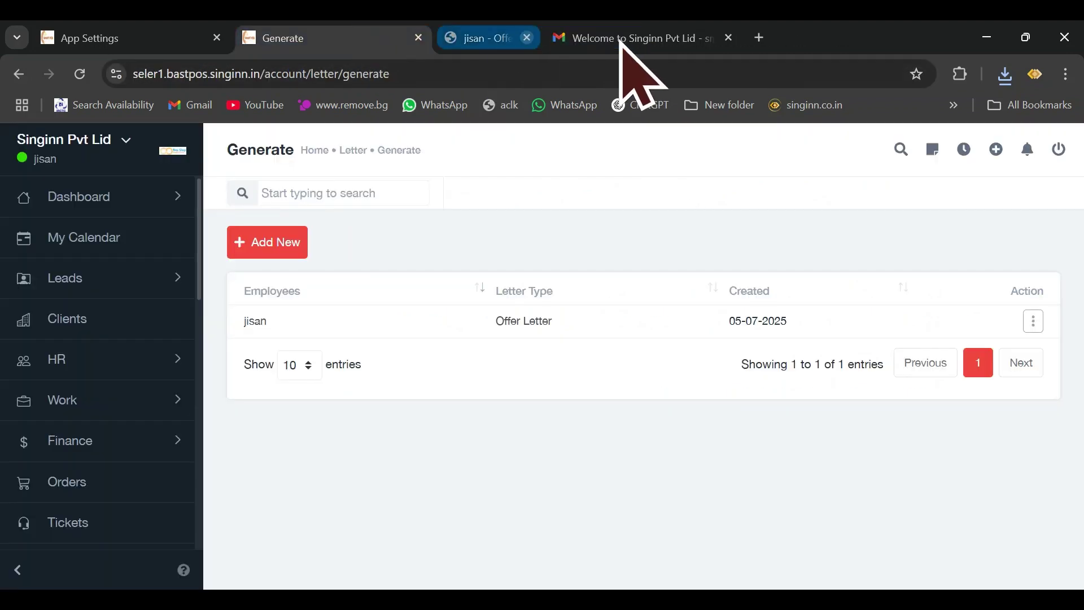
{"action": "left_click_drag", "start_coordinate": [202, 247], "coordinate": [181, 406]}
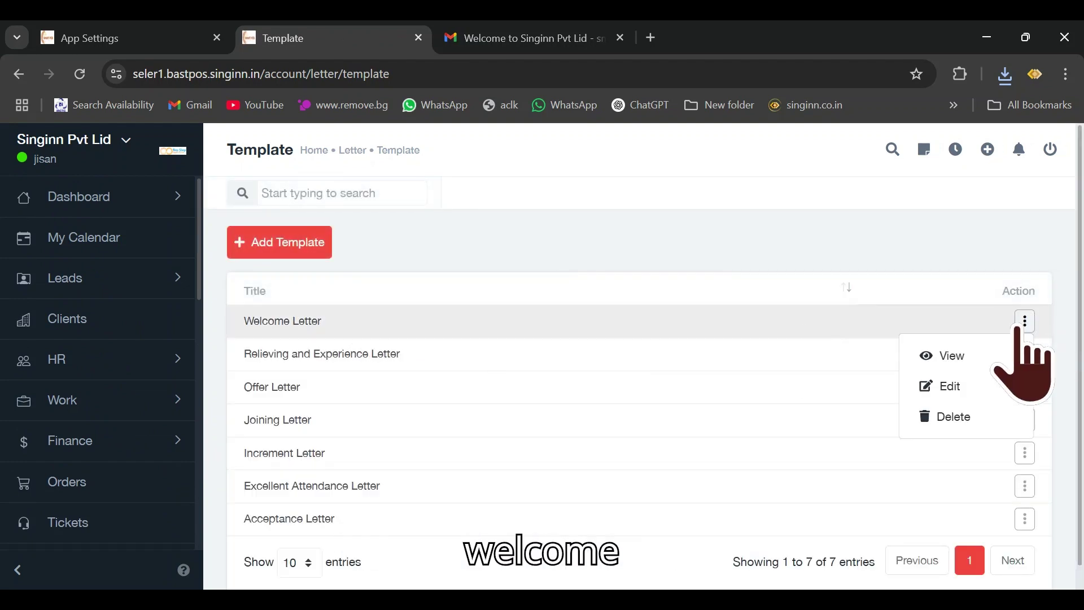
{"action": "left_click", "coordinate": [954, 387]}
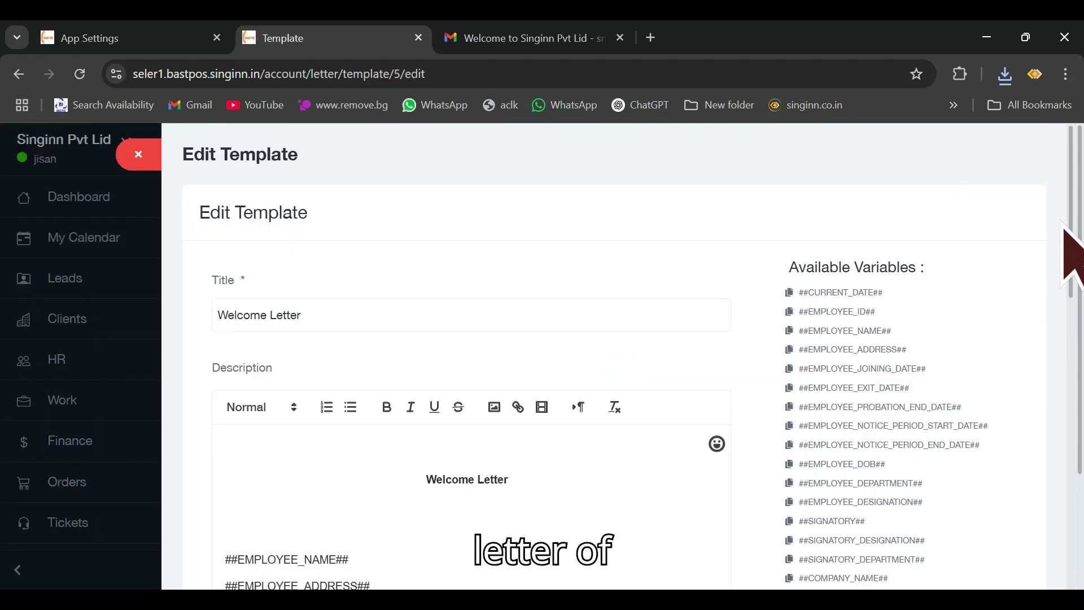
{"action": "left_click_drag", "start_coordinate": [1065, 224], "coordinate": [1069, 245]}
{"action": "left_click", "coordinate": [1045, 214]}
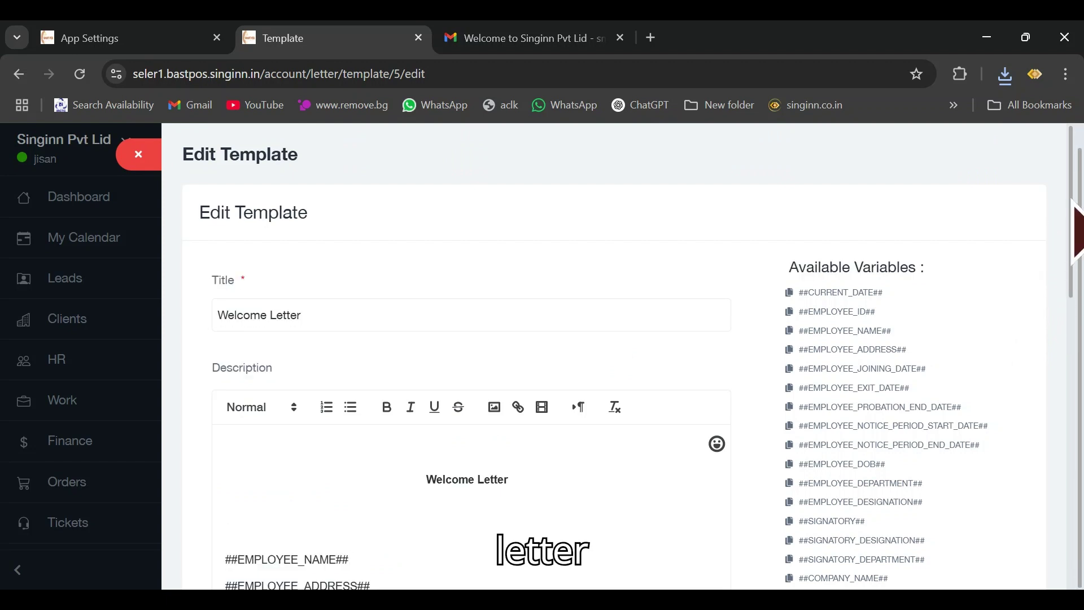
{"action": "scroll", "coordinate": [1076, 231], "scroll_direction": "down", "scroll_amount": 5}
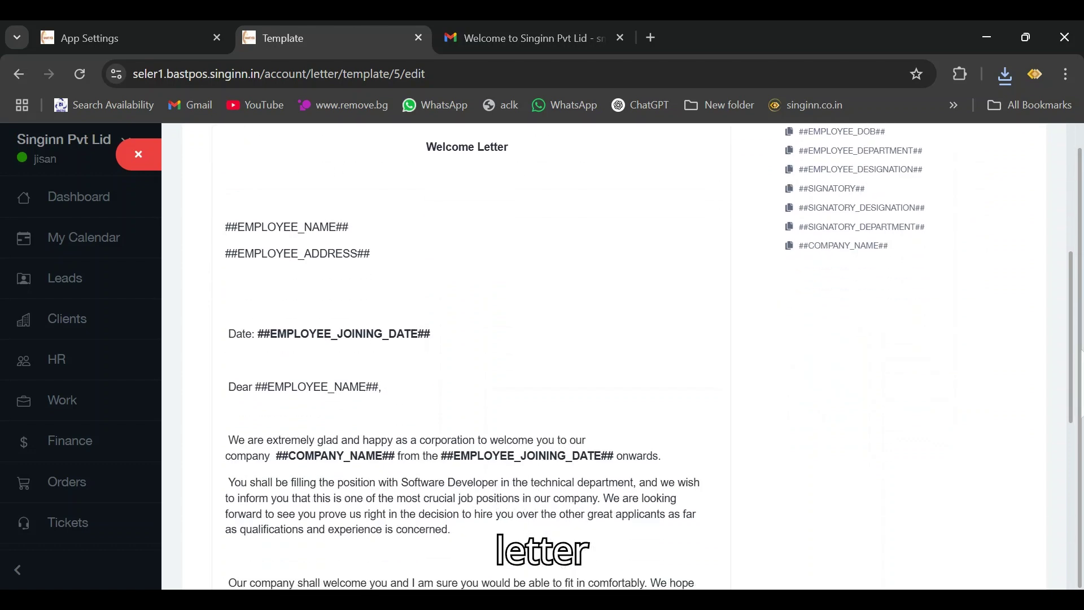
{"action": "scroll", "coordinate": [1076, 305], "scroll_direction": "down", "scroll_amount": 7}
{"action": "scroll", "coordinate": [1075, 305], "scroll_direction": "up", "scroll_amount": 9}
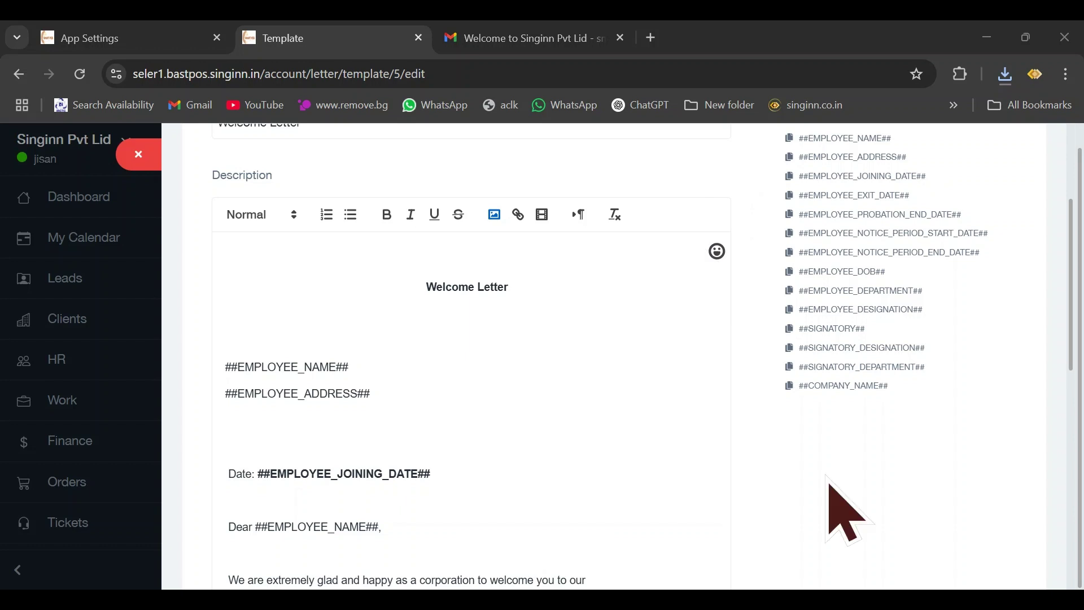
Step: Place an image at the top of the Welcome Letter, then leave the editor for QR Code
{"action": "left_click", "coordinate": [928, 566]}
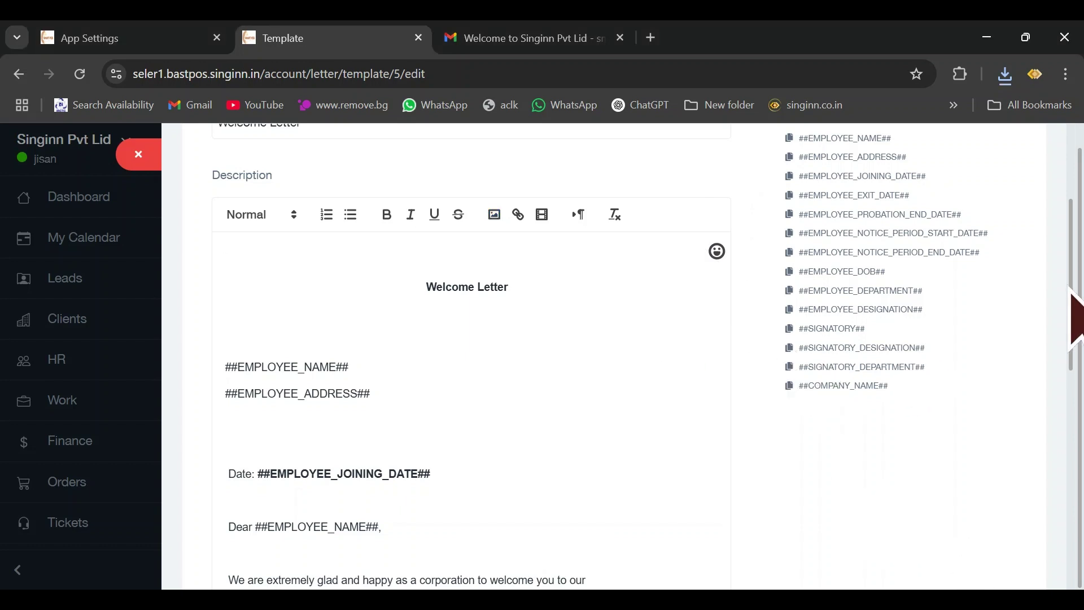
{"action": "left_click_drag", "start_coordinate": [1069, 288], "coordinate": [1062, 197]}
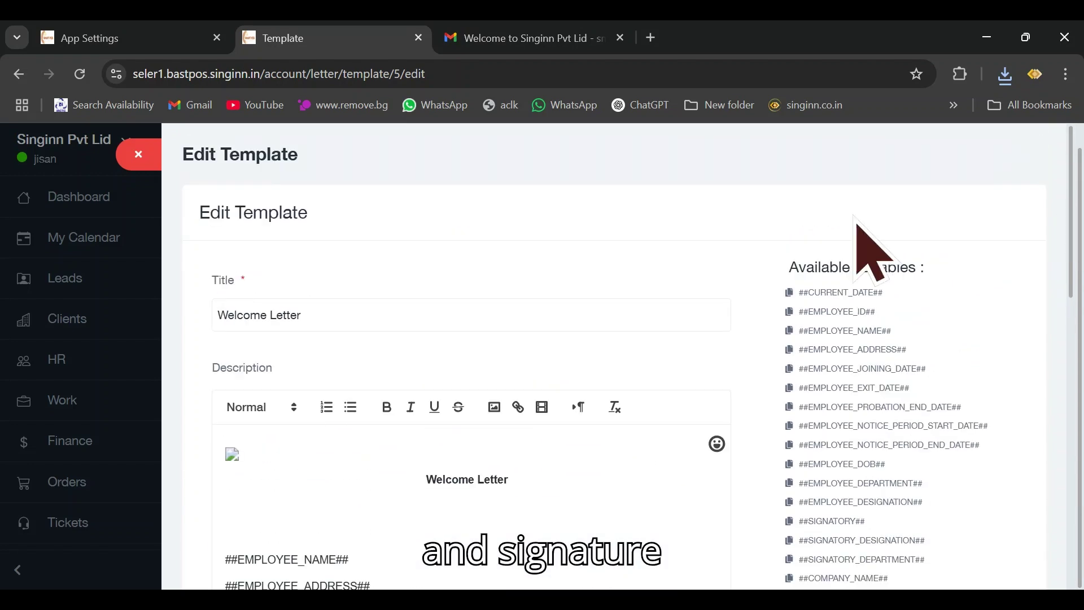
{"action": "left_click", "coordinate": [140, 154]}
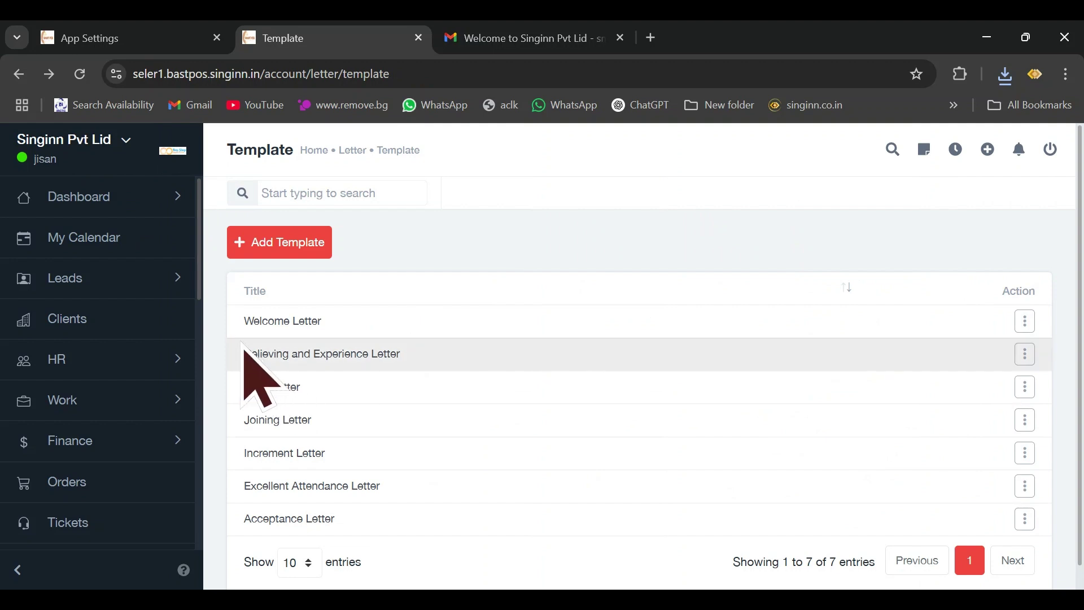
{"action": "left_click_drag", "start_coordinate": [200, 241], "coordinate": [189, 520]}
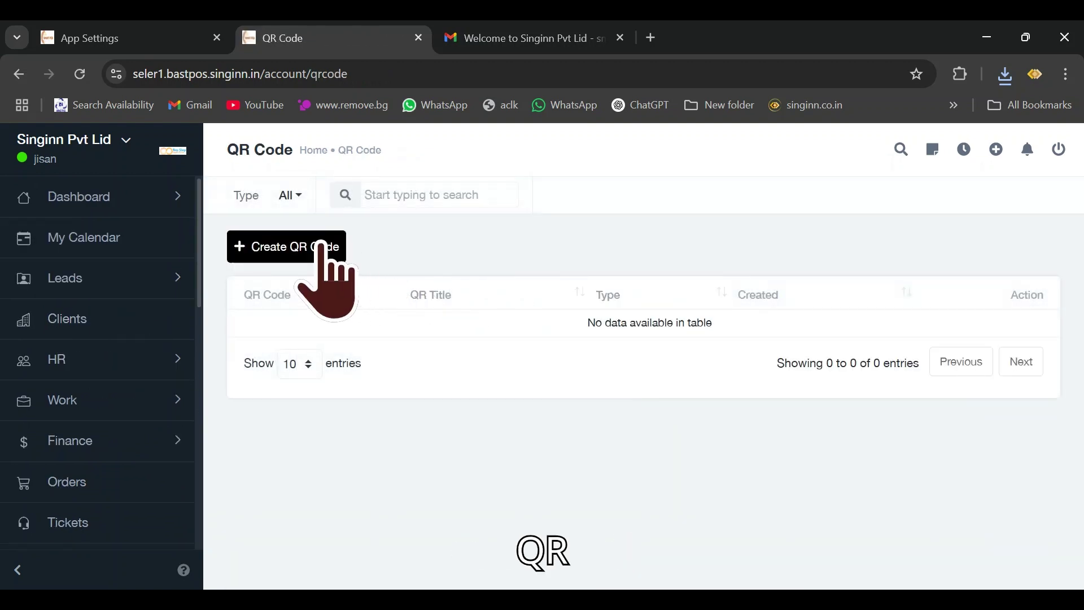
Step: Start a new QR code, view its Logo and Design options, then open the Recruit Dashboard
{"action": "left_click", "coordinate": [325, 247]}
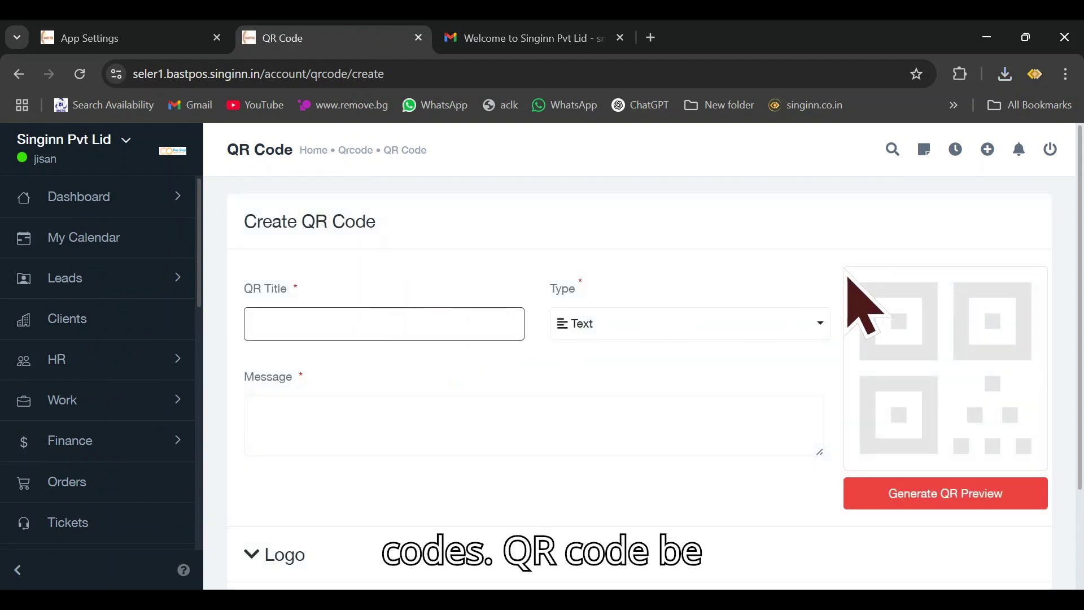
{"action": "left_click_drag", "start_coordinate": [1080, 224], "coordinate": [1080, 324]}
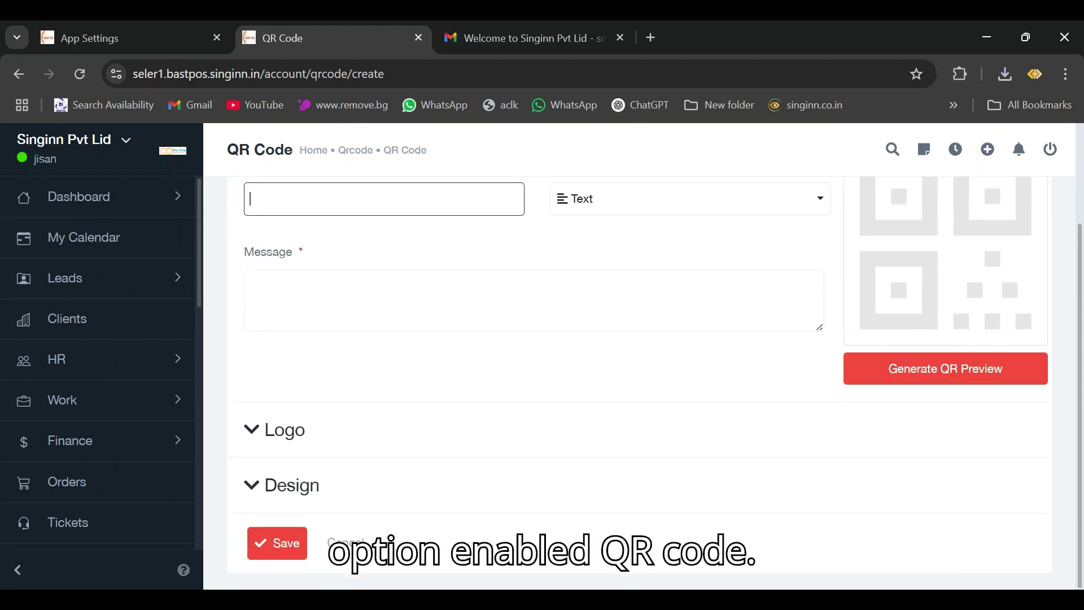
{"action": "left_click", "coordinate": [252, 432]}
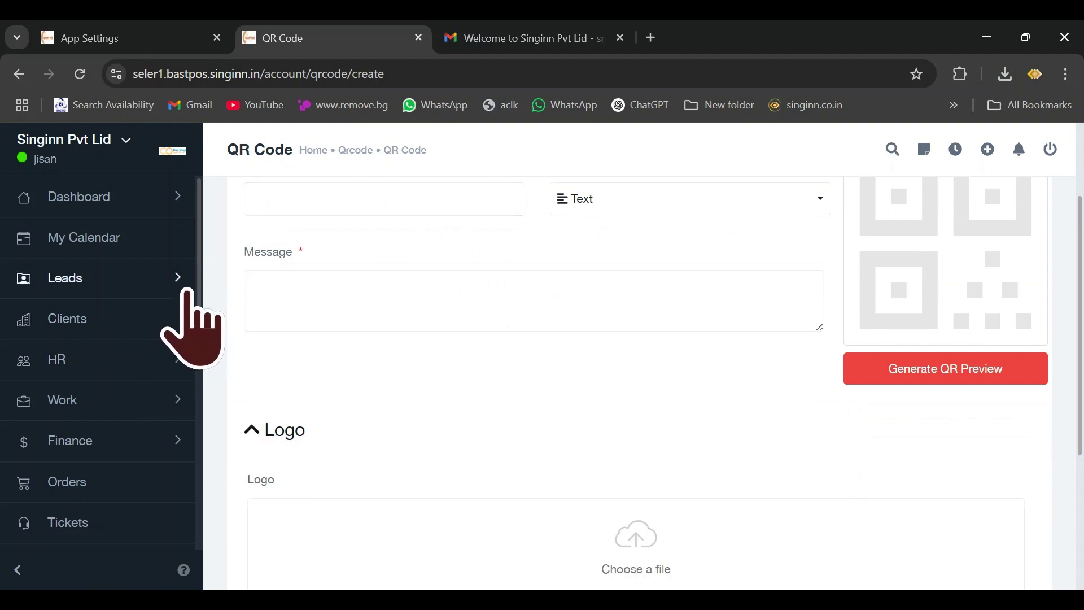
{"action": "left_click_drag", "start_coordinate": [199, 268], "coordinate": [196, 490]}
{"action": "left_click_drag", "start_coordinate": [1080, 302], "coordinate": [1077, 474]}
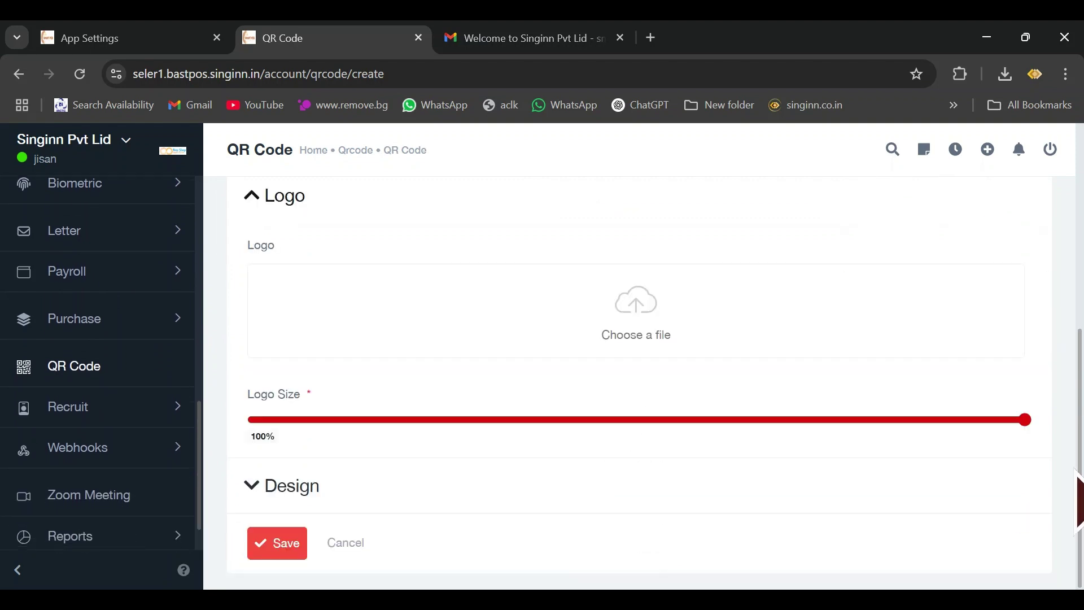
{"action": "left_click", "coordinate": [305, 492]}
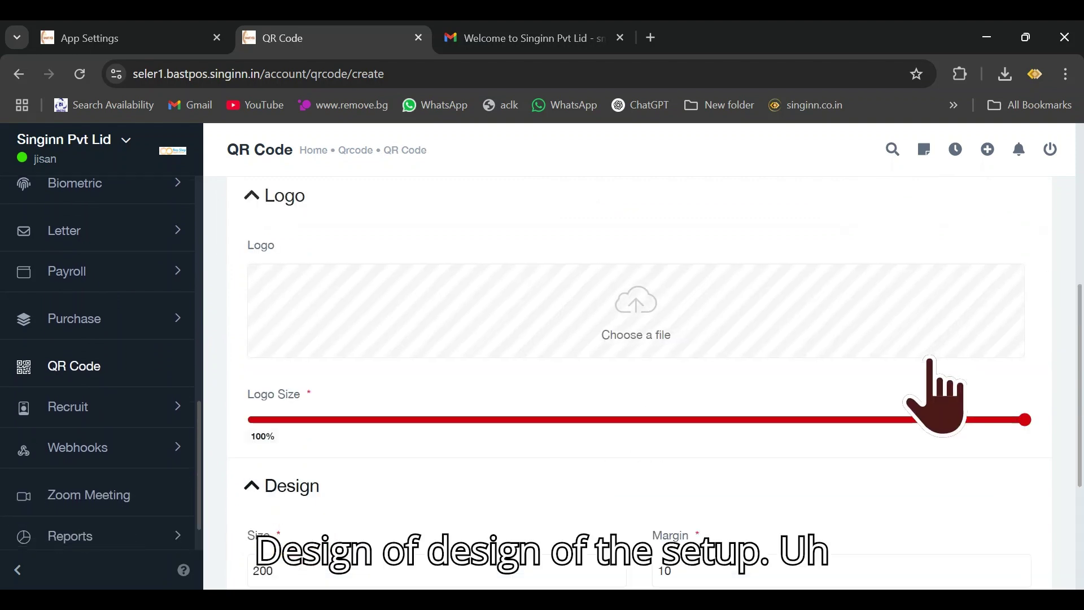
{"action": "left_click", "coordinate": [155, 418]}
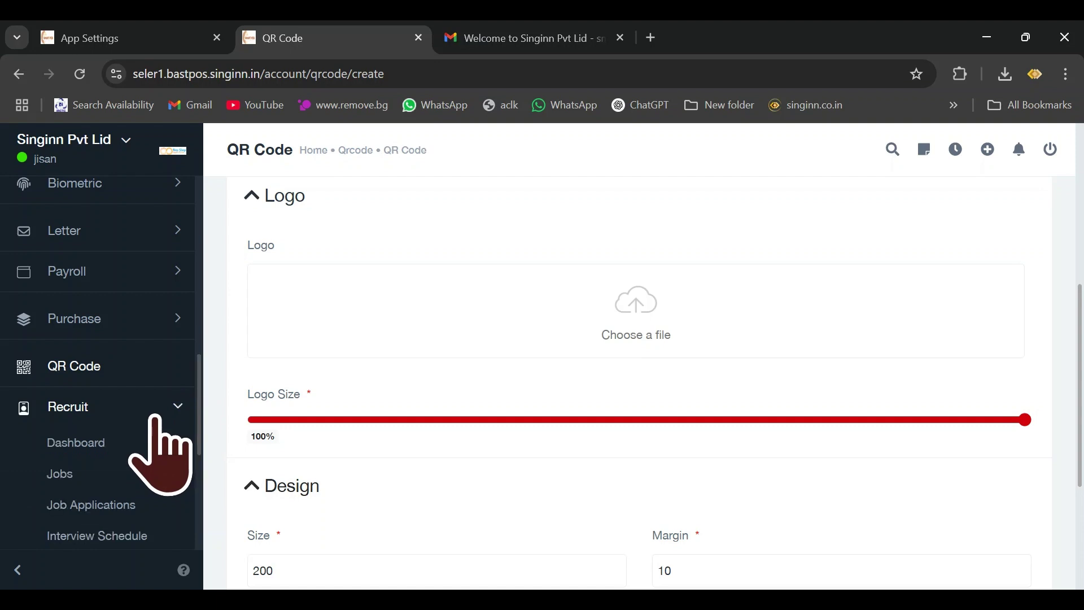
{"action": "left_click", "coordinate": [129, 450]}
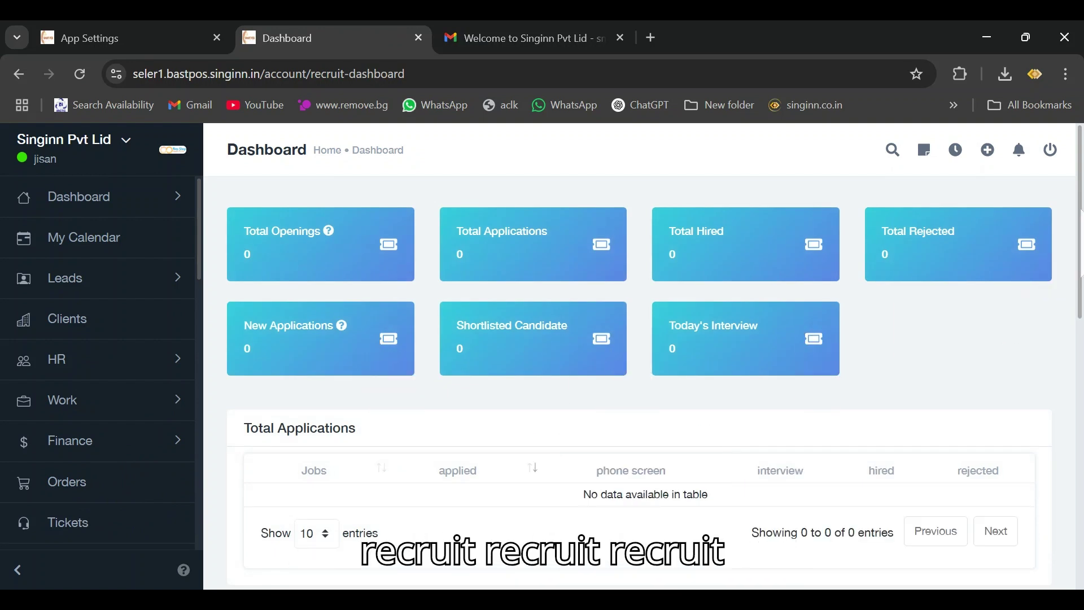
Step: Open the empty Job Applications list from the Recruit submenu
{"action": "scroll", "coordinate": [1005, 243], "scroll_direction": "down", "scroll_amount": 2}
{"action": "scroll", "coordinate": [1005, 243], "scroll_direction": "up", "scroll_amount": 2}
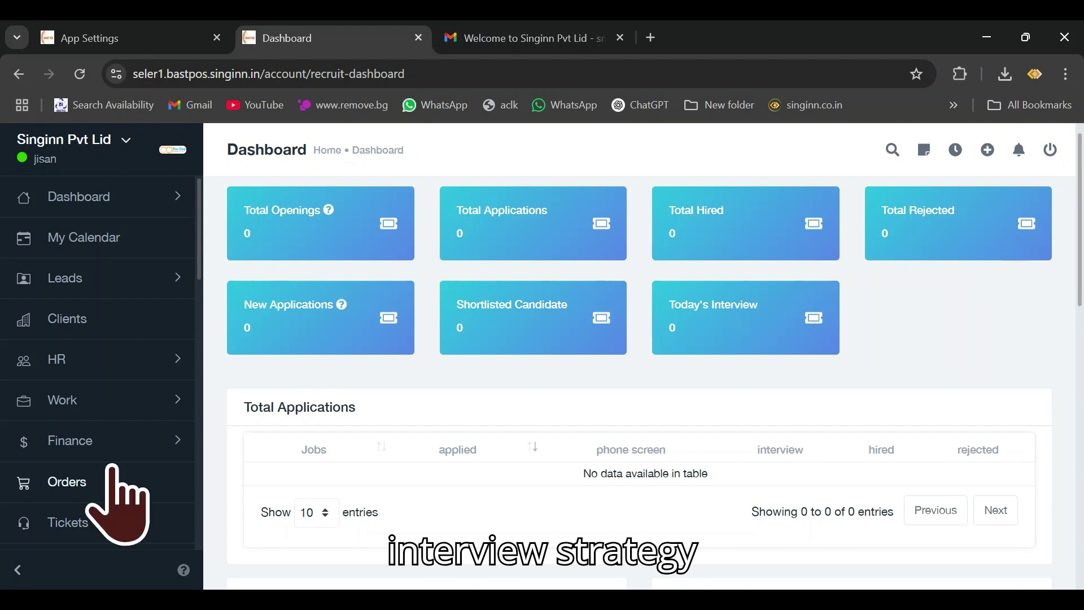
{"action": "left_click_drag", "start_coordinate": [199, 203], "coordinate": [198, 409]}
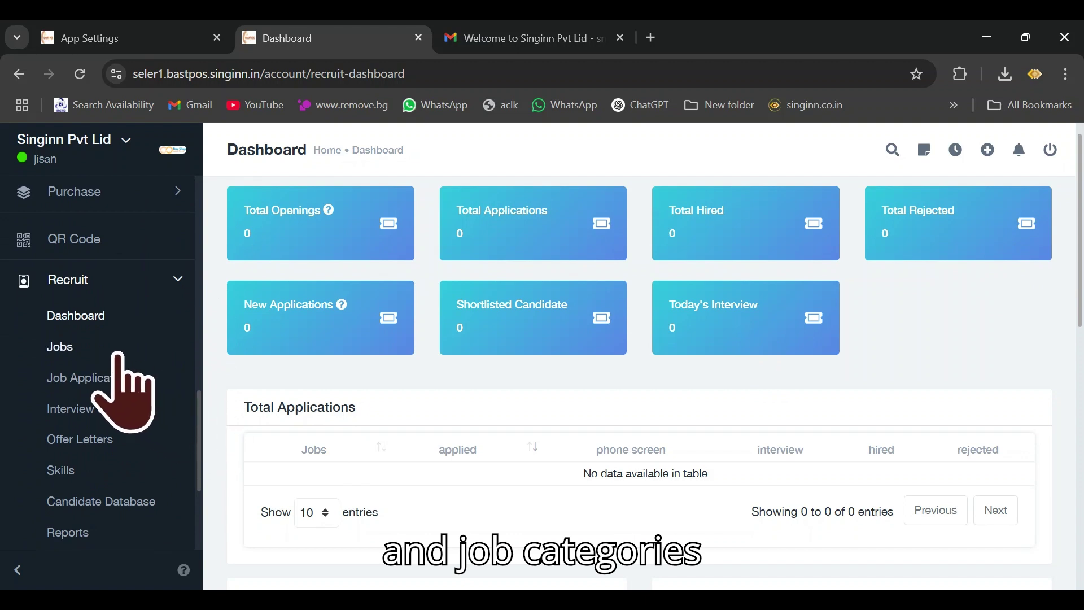
{"action": "left_click", "coordinate": [148, 379]}
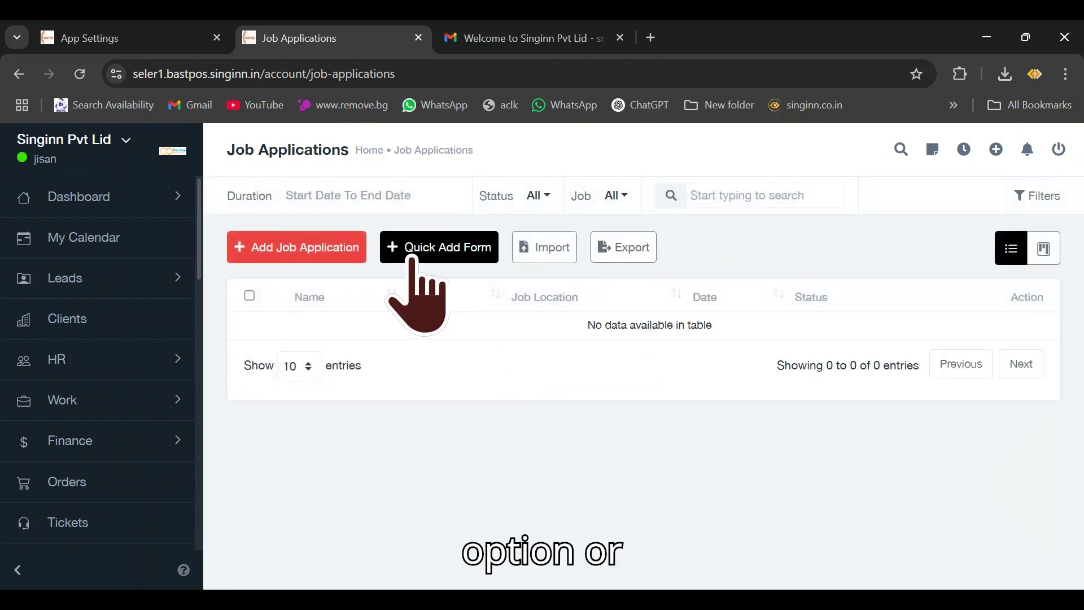
Step: Preview the Quick Add application form and the account options menu, then close both without saving
{"action": "left_click", "coordinate": [412, 248]}
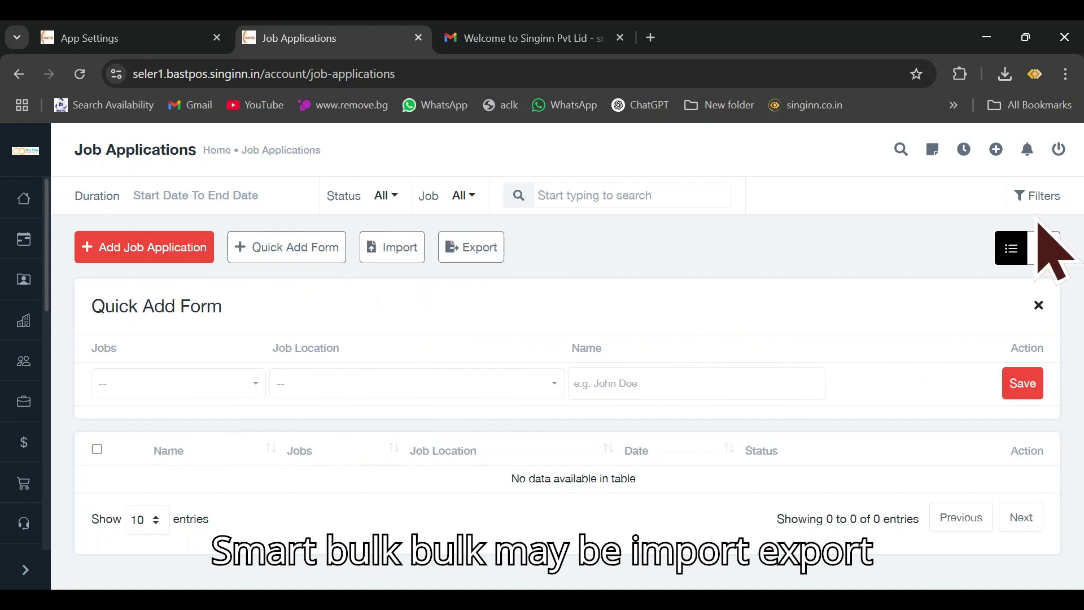
{"action": "left_click", "coordinate": [1038, 304]}
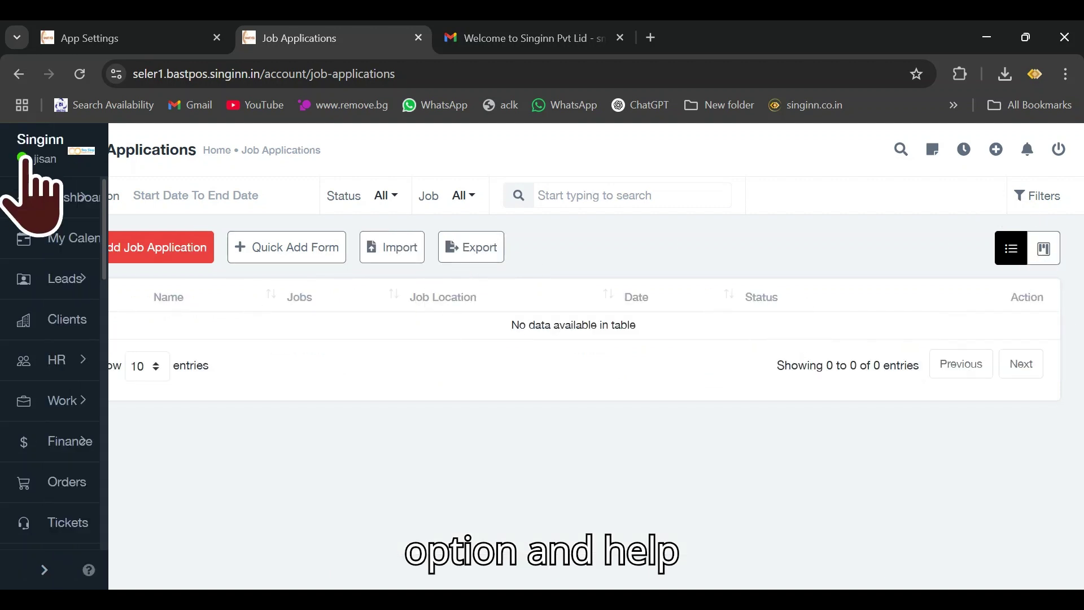
{"action": "left_click", "coordinate": [23, 145]}
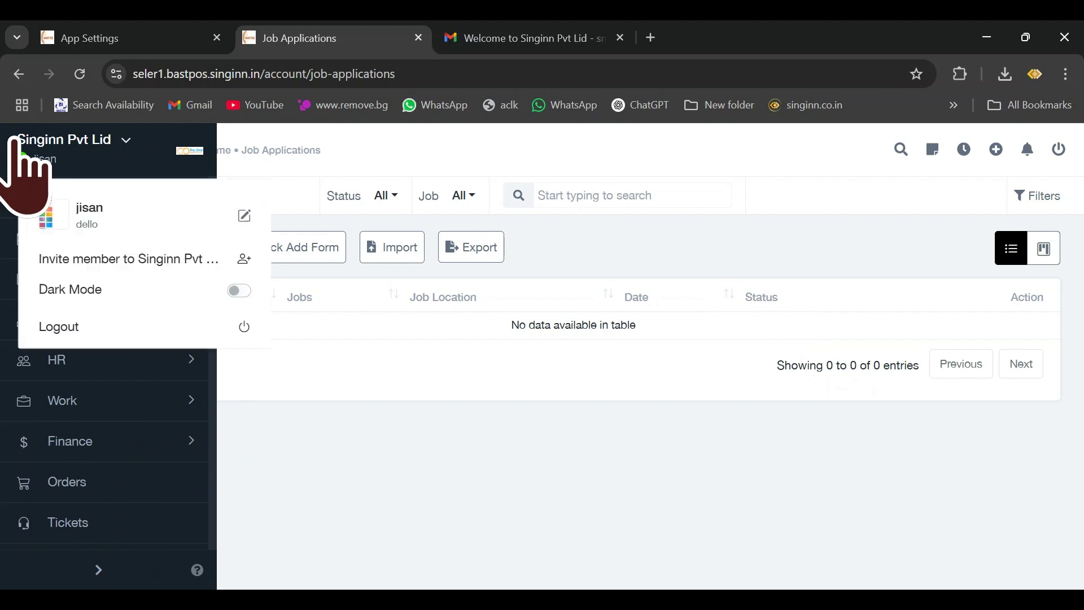
{"action": "left_click", "coordinate": [270, 490]}
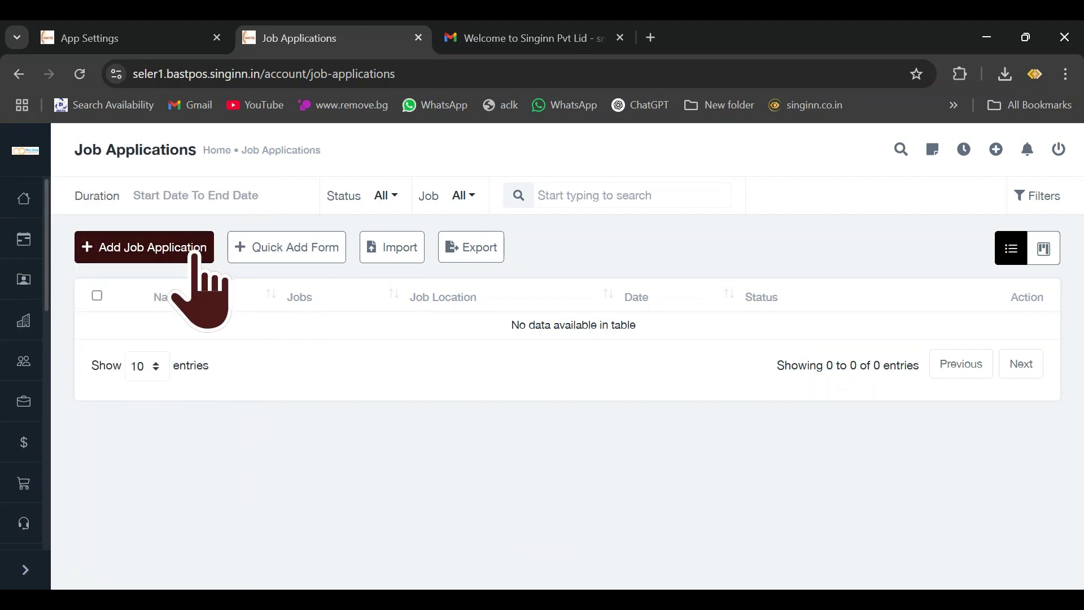
{"action": "left_click", "coordinate": [305, 249]}
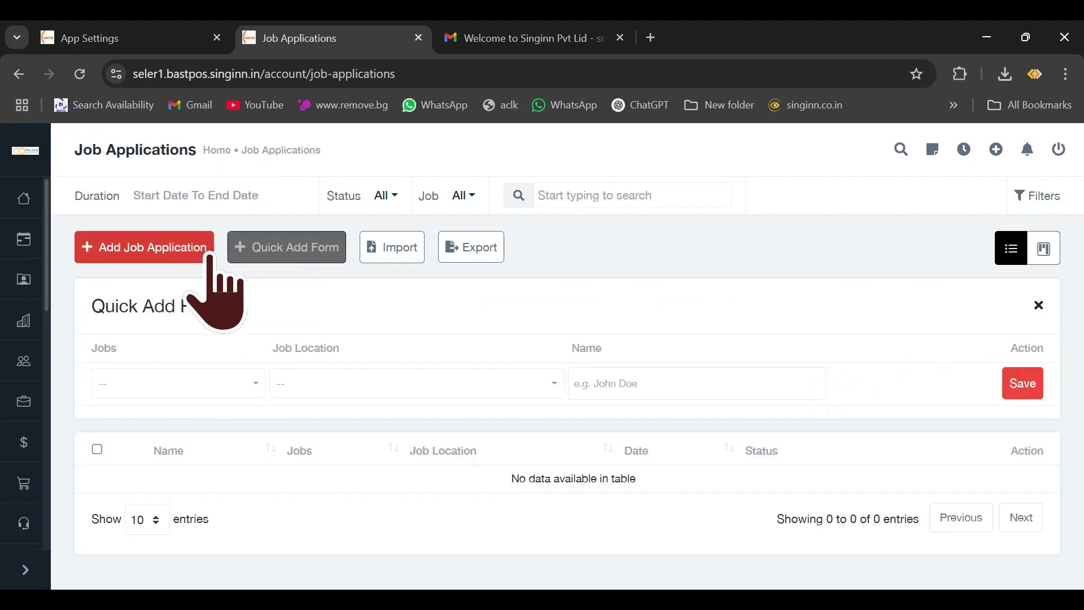
{"action": "left_click", "coordinate": [270, 251]}
Step: Glance at the Add Job Application form, close it unsaved, and pin the navigation sidebar expanded
{"action": "left_click", "coordinate": [178, 263]}
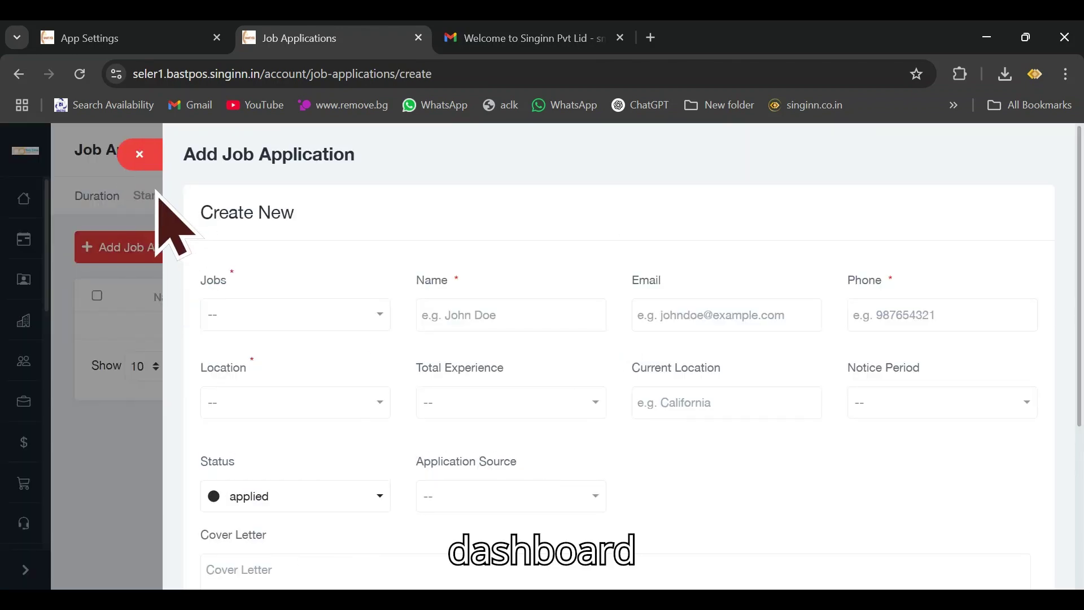
{"action": "left_click", "coordinate": [139, 154]}
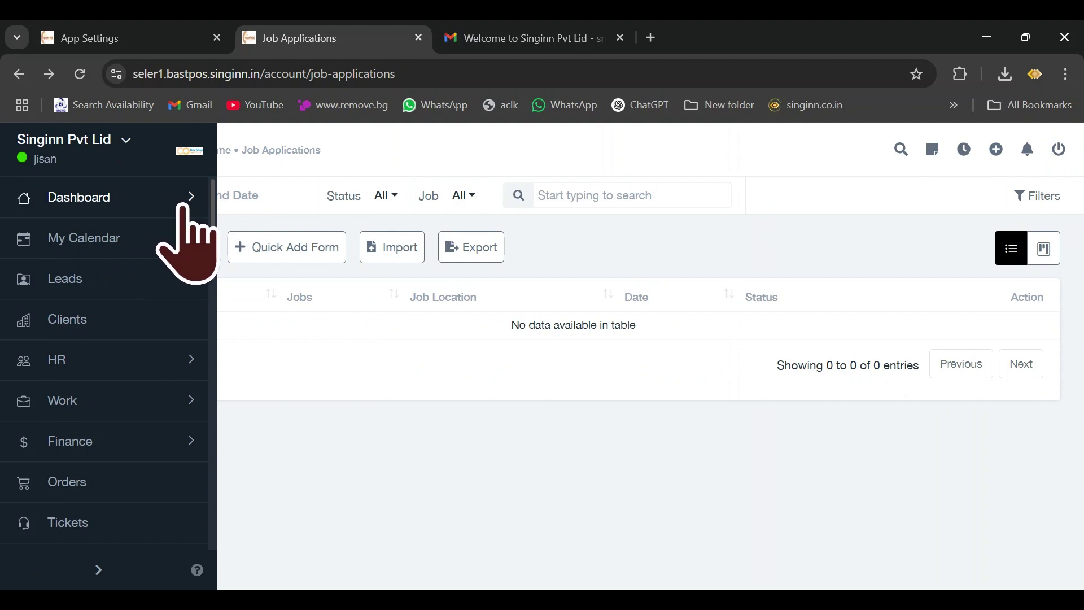
{"action": "left_click", "coordinate": [26, 148]}
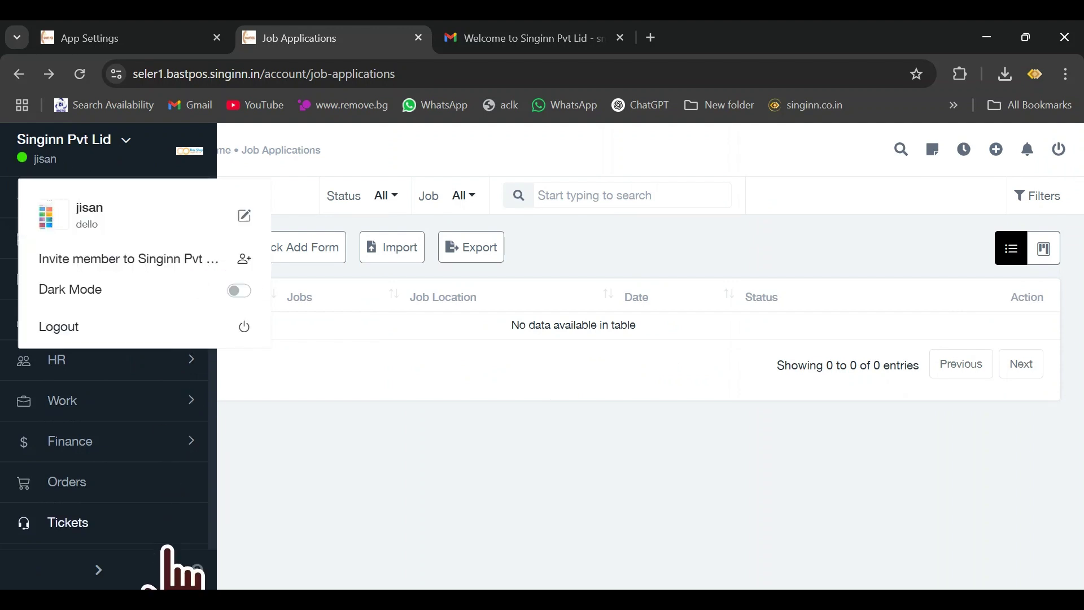
{"action": "left_click", "coordinate": [22, 565]}
{"action": "left_click", "coordinate": [22, 572]}
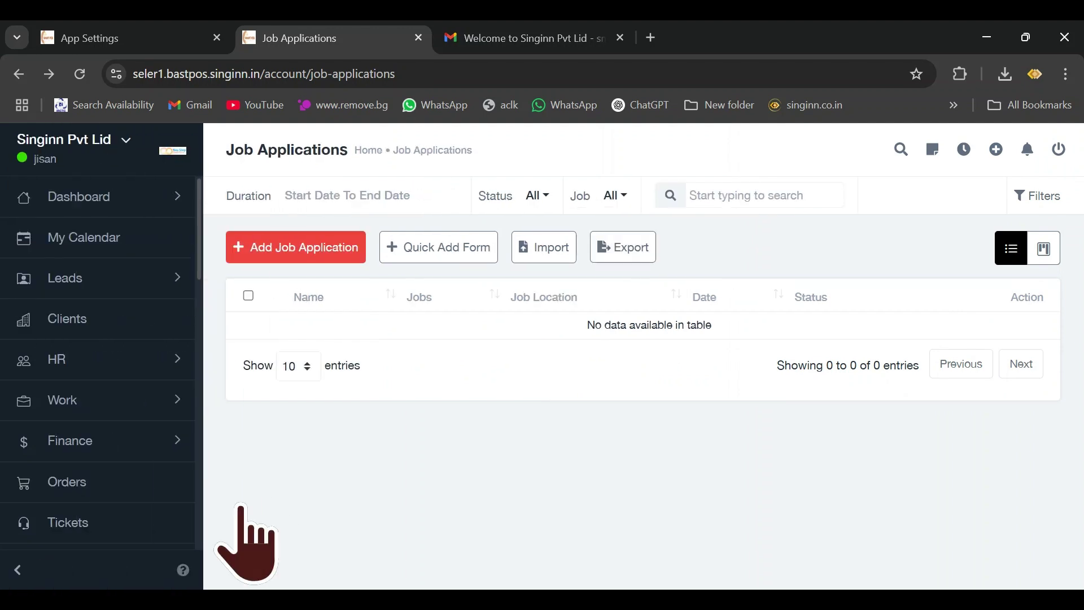
{"action": "left_click_drag", "start_coordinate": [198, 272], "coordinate": [188, 515]}
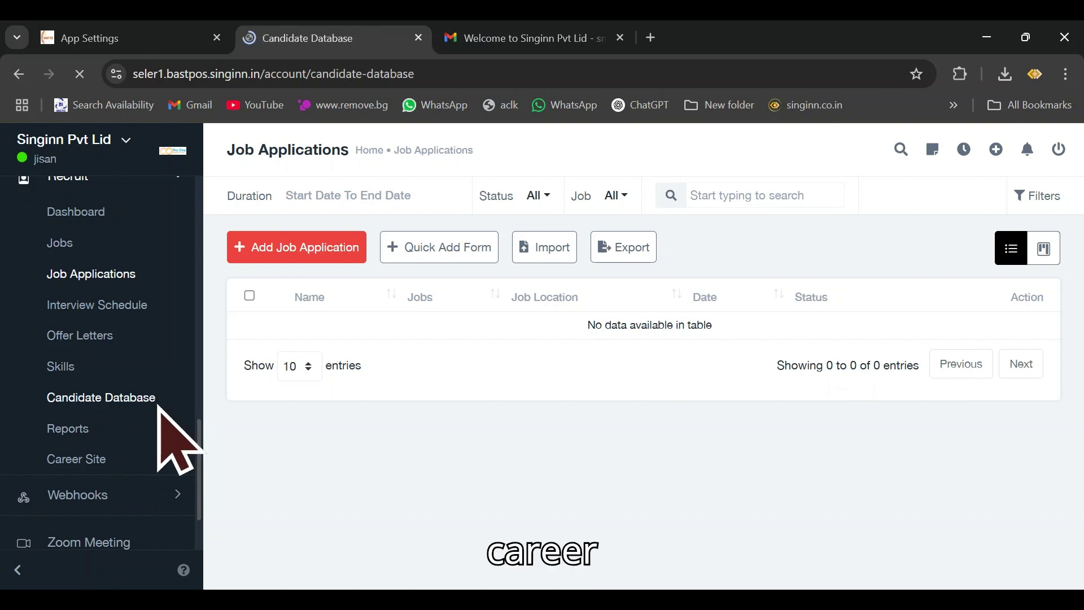
Step: Scroll the sidebar and launch the Career Site under Recruit in a new tab
{"action": "left_click_drag", "start_coordinate": [199, 214], "coordinate": [185, 470]}
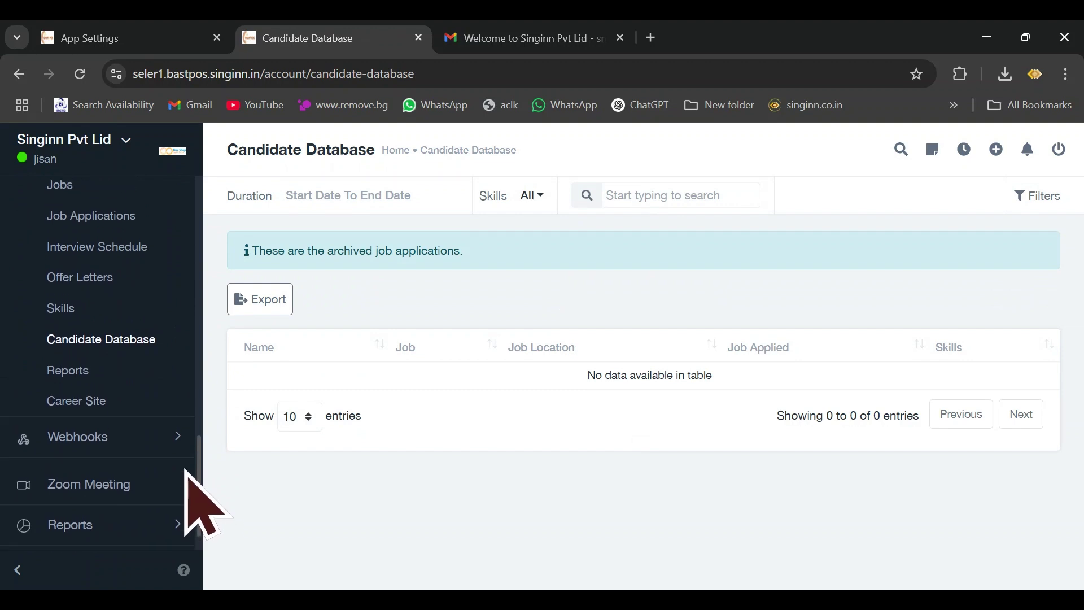
{"action": "left_click", "coordinate": [114, 406]}
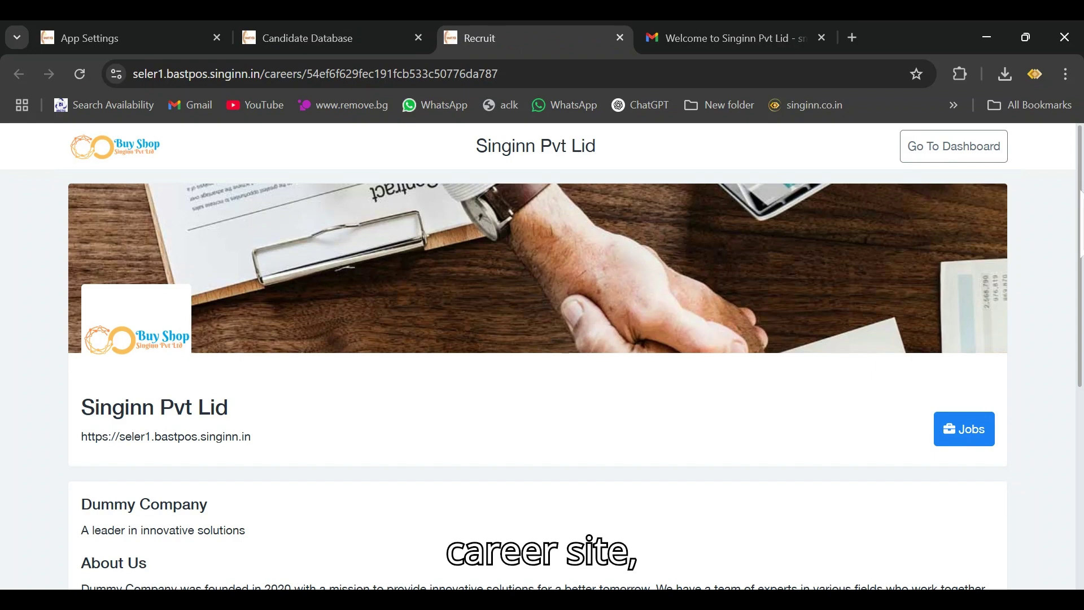
Step: Review the career site's Department, Job Type, Work Experience and Job Category filters without changing them
{"action": "left_click_drag", "start_coordinate": [1081, 195], "coordinate": [1079, 118]}
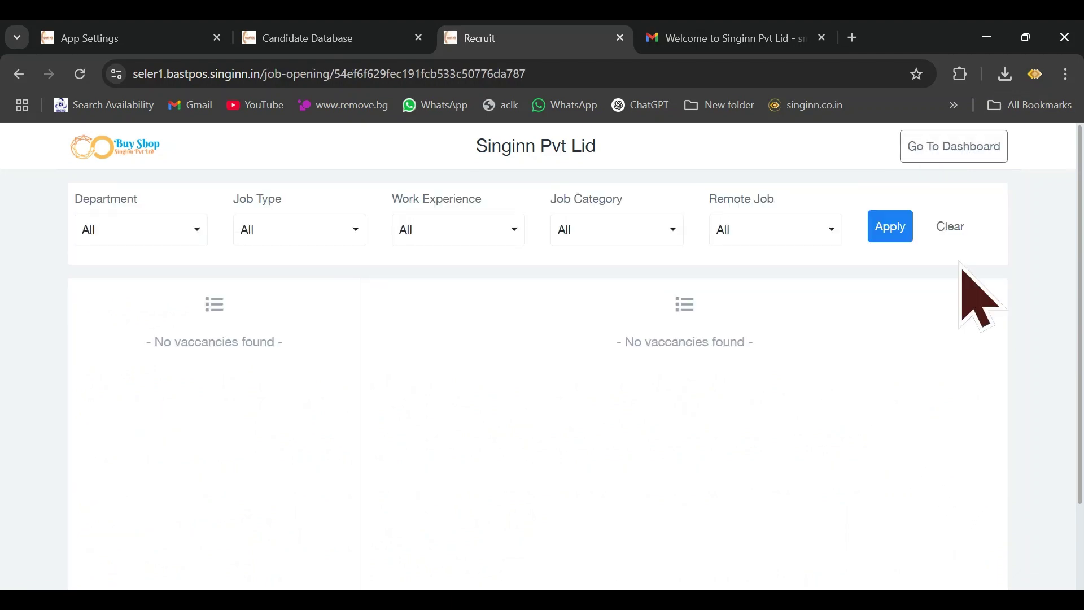
{"action": "left_click", "coordinate": [173, 238]}
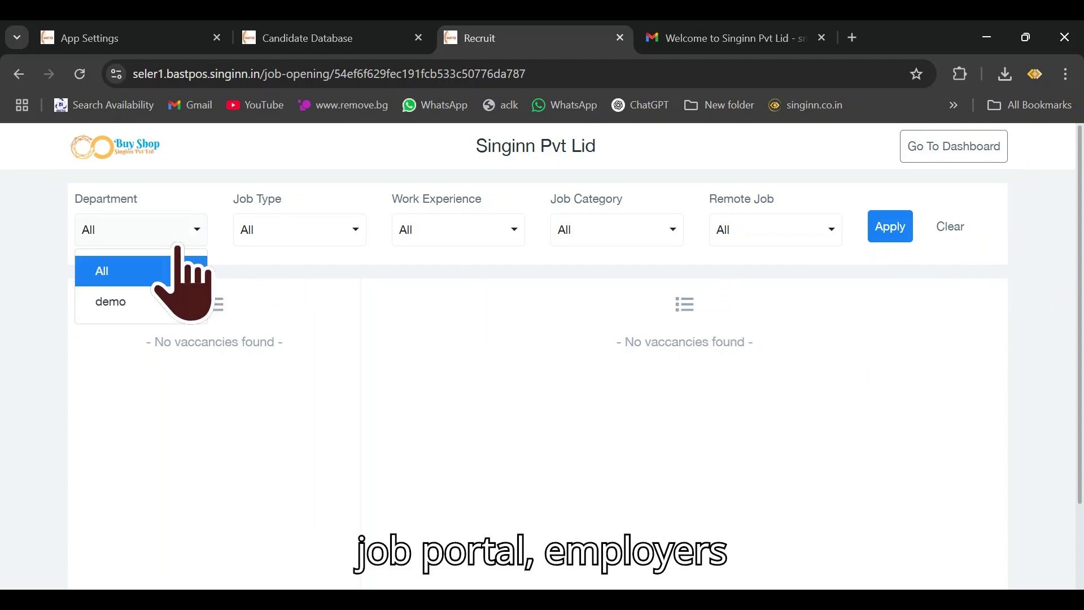
{"action": "left_click", "coordinate": [316, 232]}
{"action": "left_click", "coordinate": [431, 333]}
{"action": "left_click", "coordinate": [461, 228]}
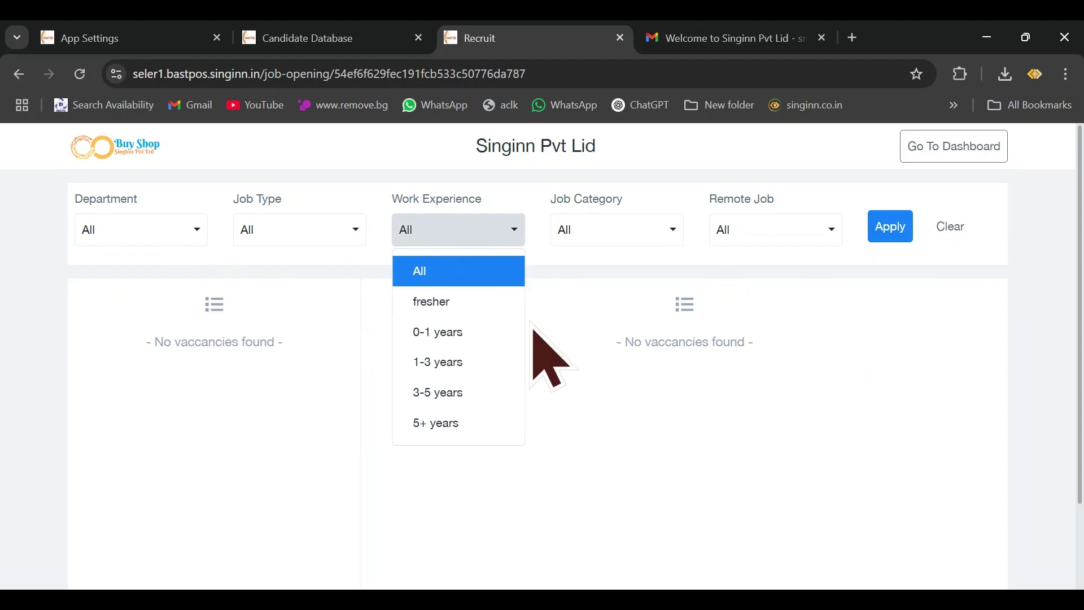
{"action": "left_click", "coordinate": [569, 361]}
{"action": "left_click", "coordinate": [619, 237]}
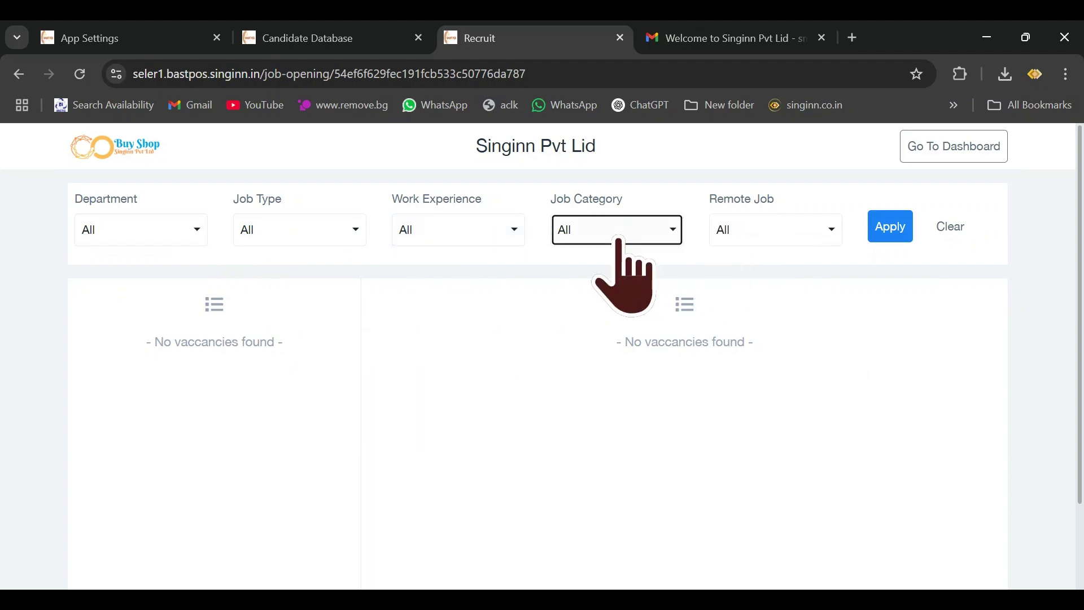
{"action": "left_click", "coordinate": [846, 336]}
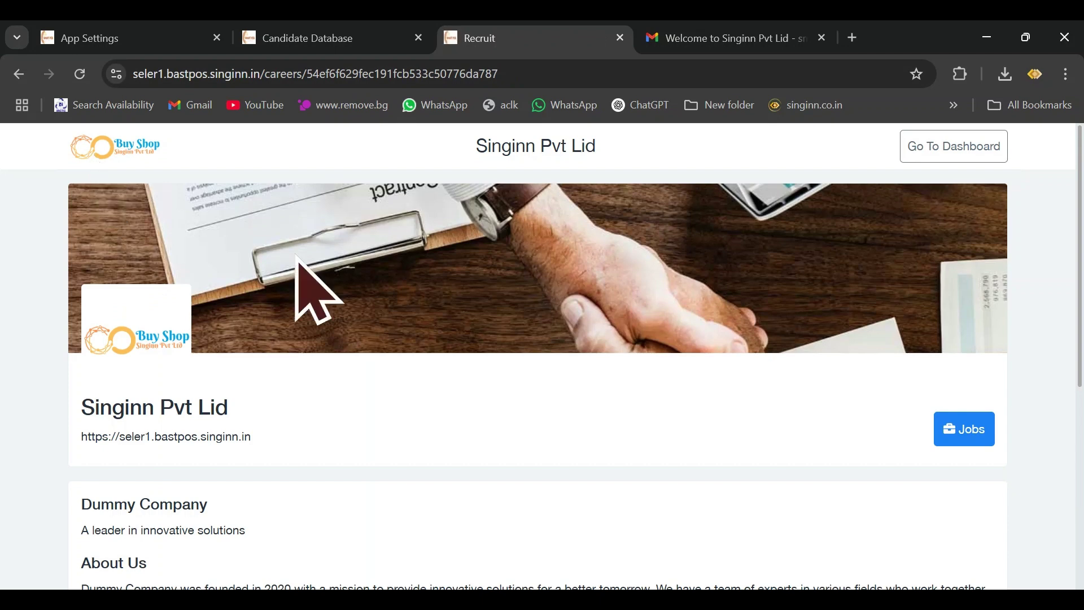
Step: Scroll through the careers page and inspect its web address
{"action": "scroll", "coordinate": [1080, 203], "scroll_direction": "down", "scroll_amount": 3}
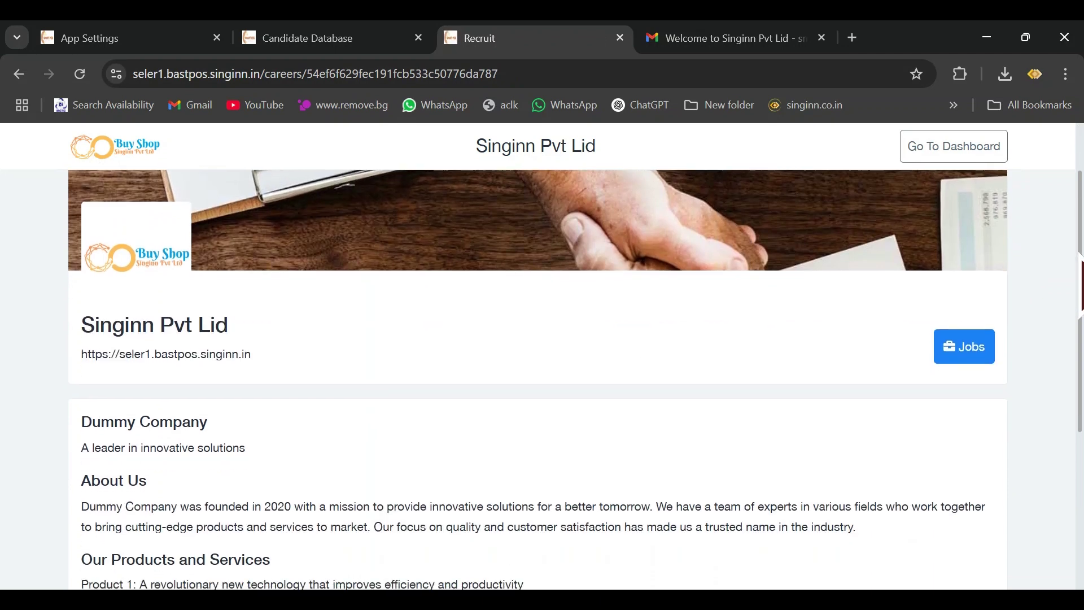
{"action": "scroll", "coordinate": [541, 385], "scroll_direction": "down", "scroll_amount": 3}
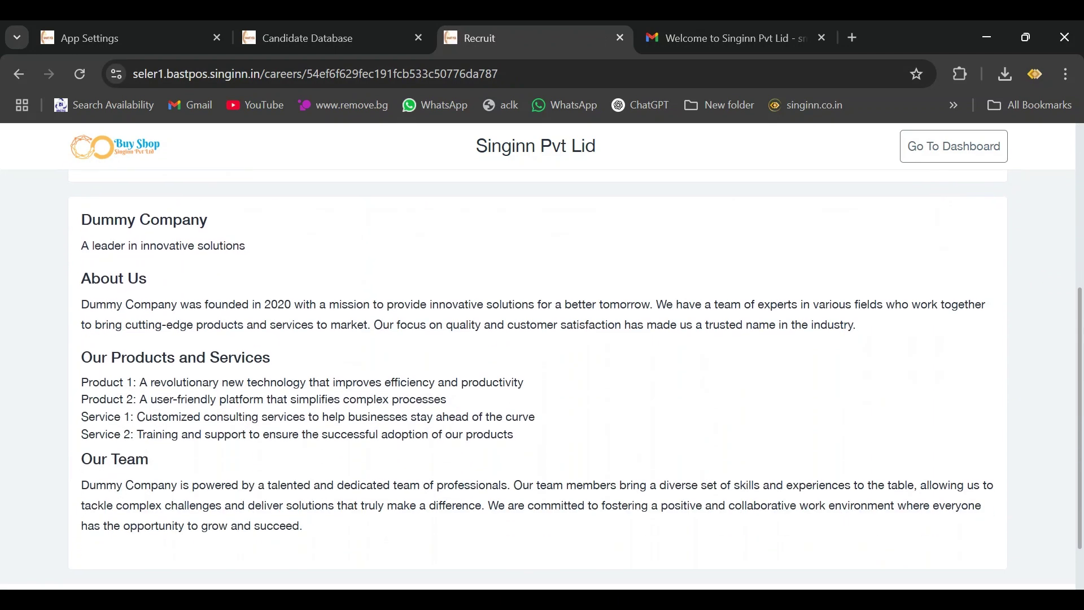
{"action": "scroll", "coordinate": [1064, 237], "scroll_direction": "up", "scroll_amount": 6}
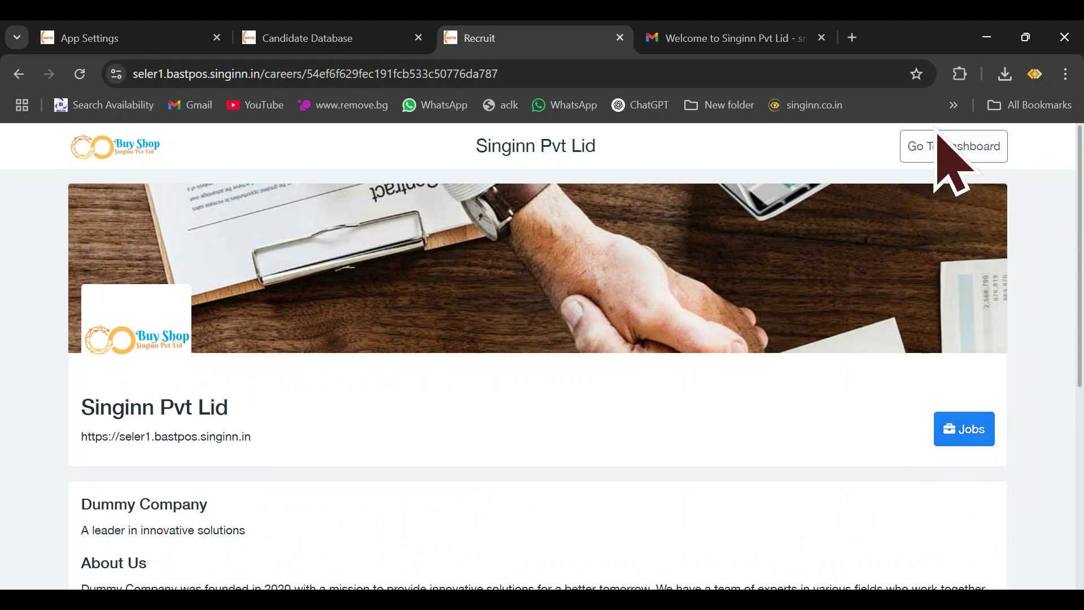
{"action": "left_click", "coordinate": [557, 74]}
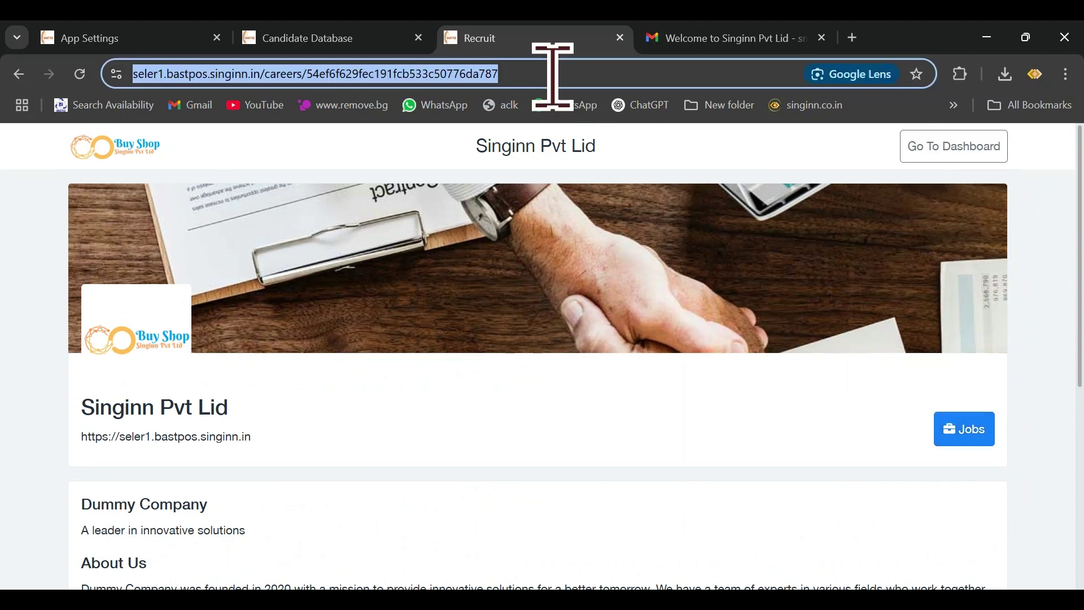
{"action": "left_click", "coordinate": [712, 455]}
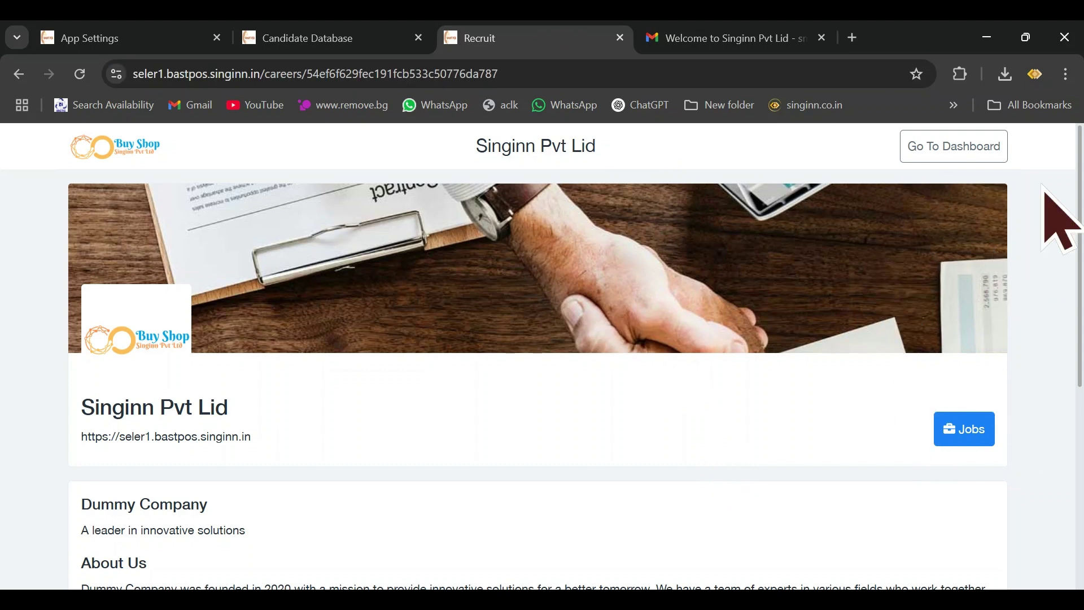
{"action": "scroll", "coordinate": [1000, 339], "scroll_direction": "down", "scroll_amount": 3}
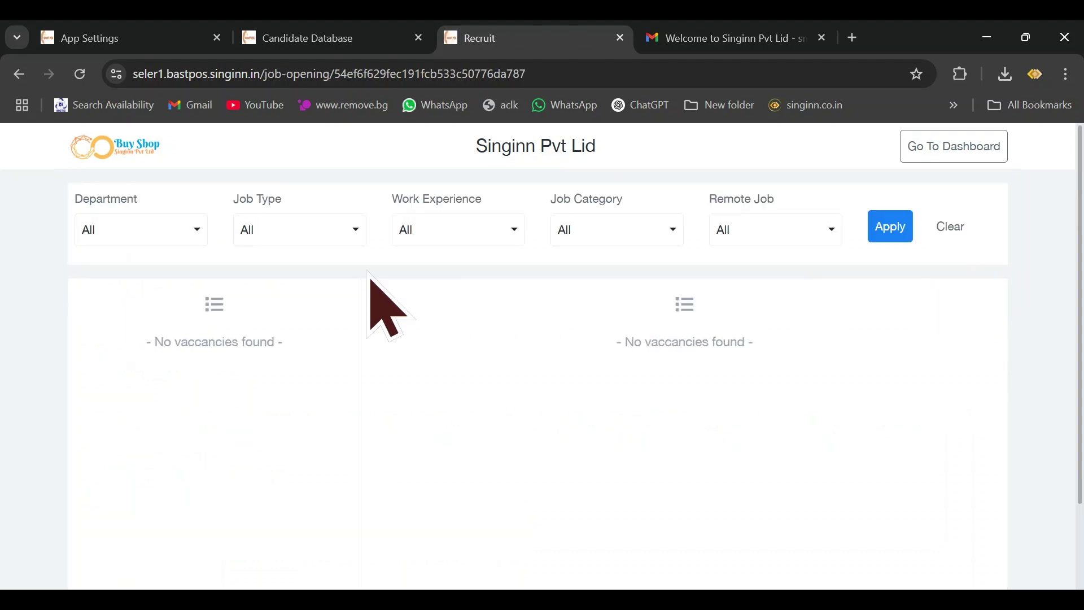
Step: Switch between the job openings and Candidate Database tabs, ending on the empty Candidate Database
{"action": "left_click", "coordinate": [347, 38]}
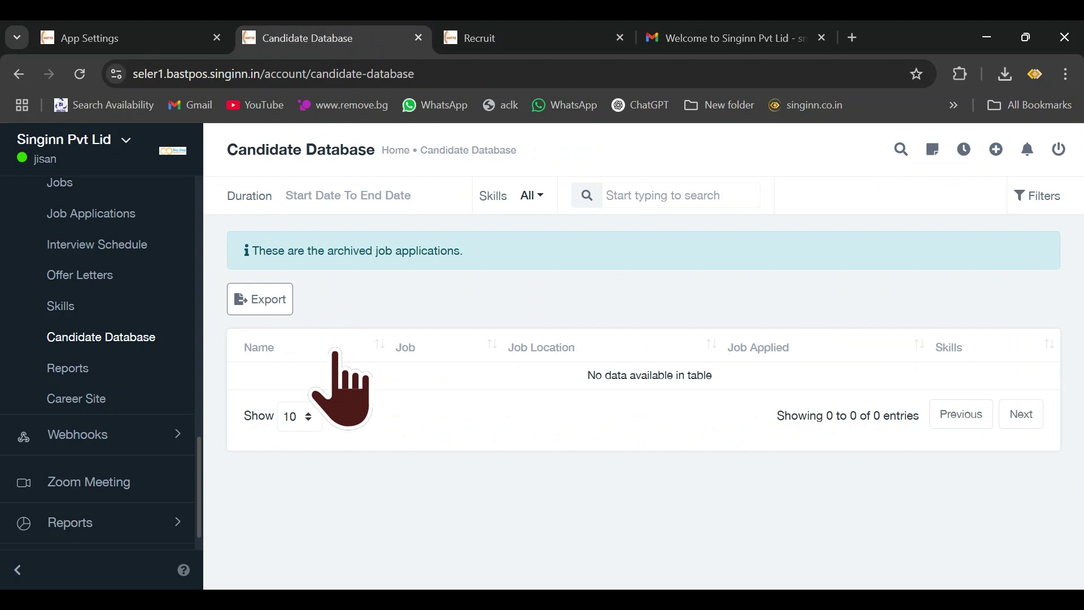
{"action": "left_click", "coordinate": [472, 27]}
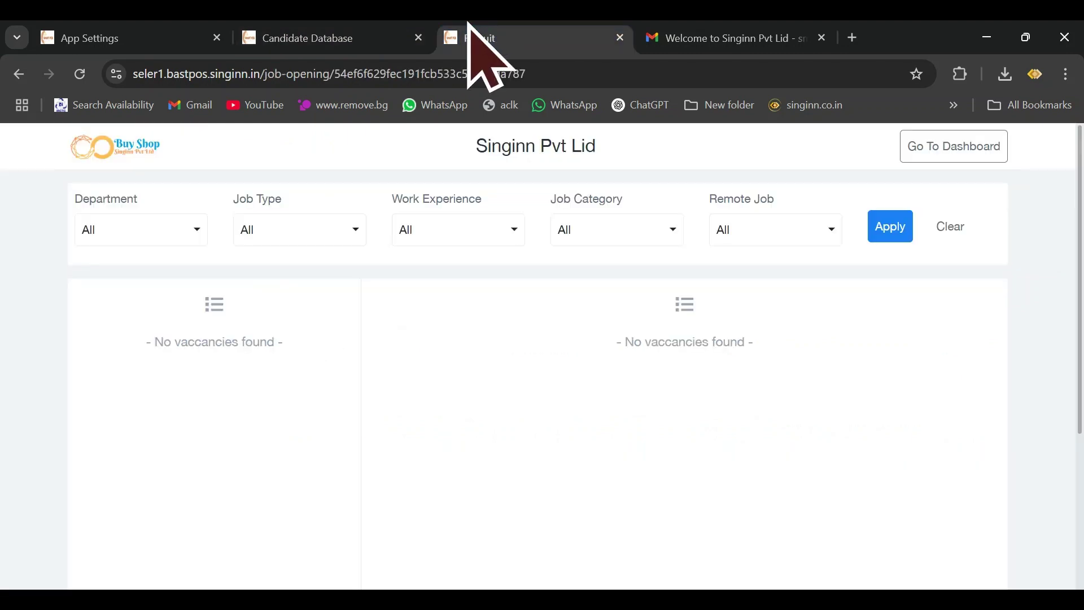
{"action": "left_click", "coordinate": [331, 24]}
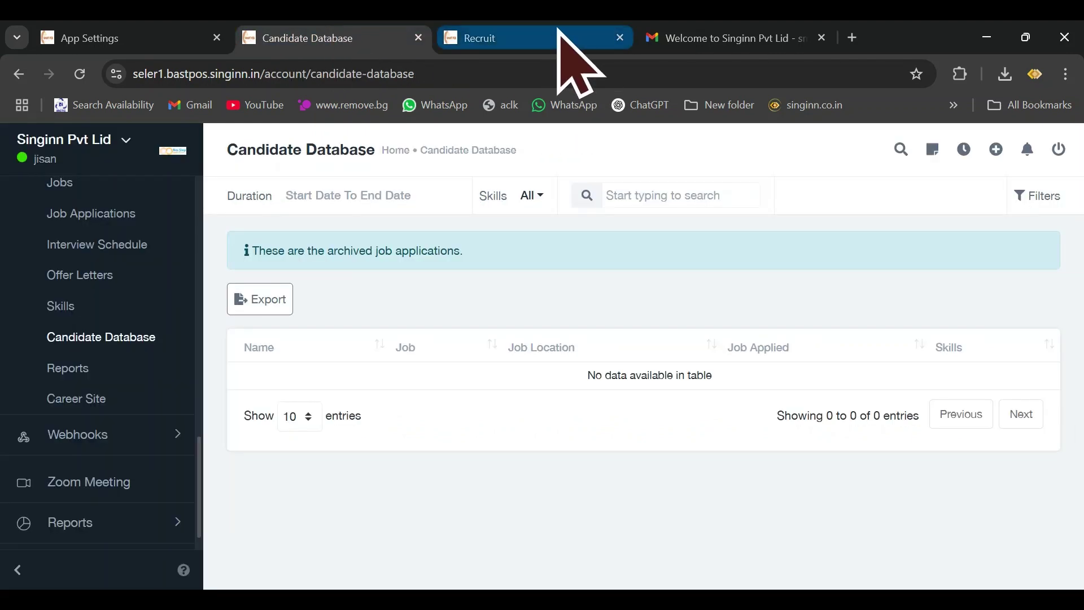
{"action": "left_click", "coordinate": [564, 37]}
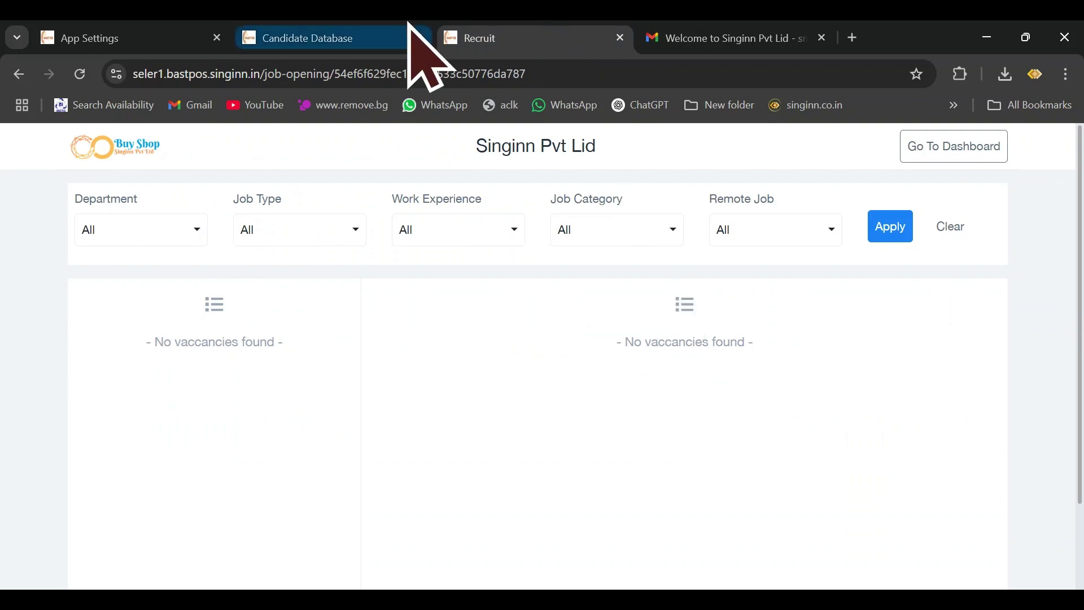
{"action": "left_click", "coordinate": [358, 26]}
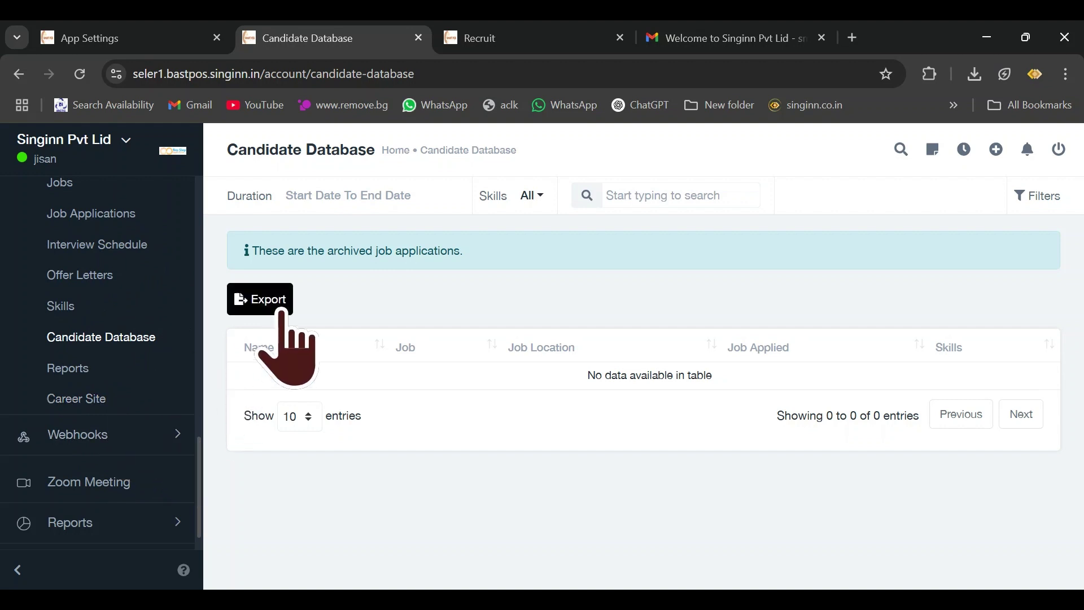
{"action": "left_click", "coordinate": [88, 178]}
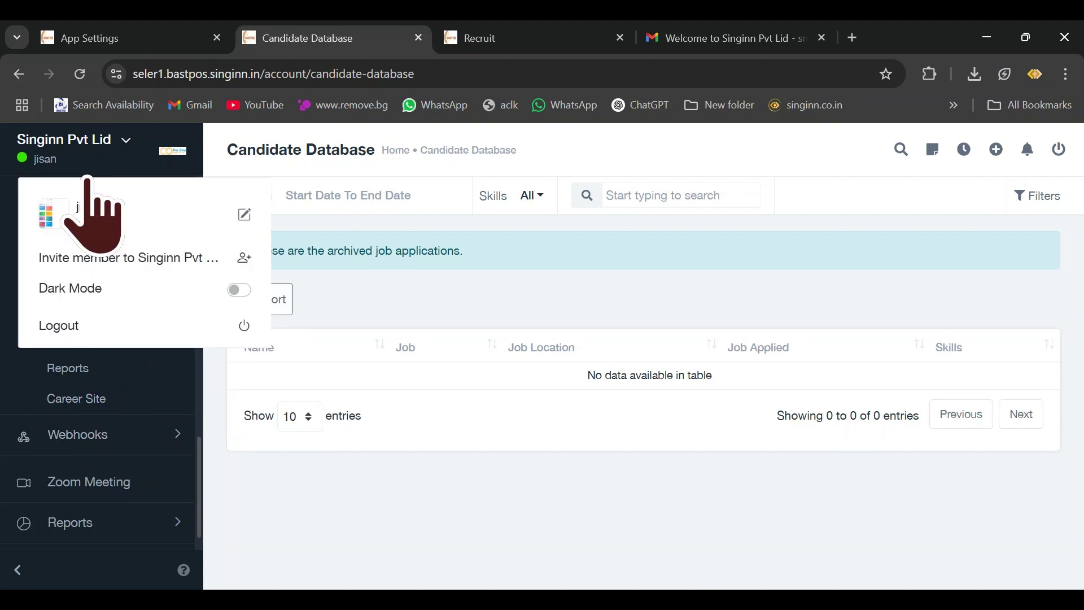
Step: Visit the empty Webhooks Log, then expand Recruit in the sidebar and go to Jobs
{"action": "left_click", "coordinate": [182, 418]}
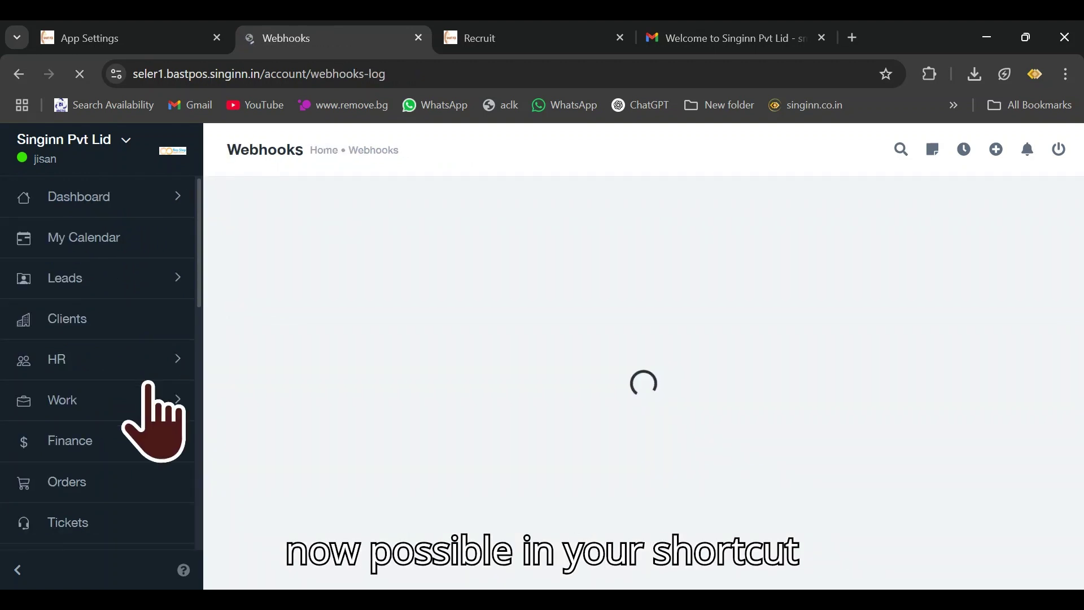
{"action": "scroll", "coordinate": [194, 465], "scroll_direction": "down", "scroll_amount": 3}
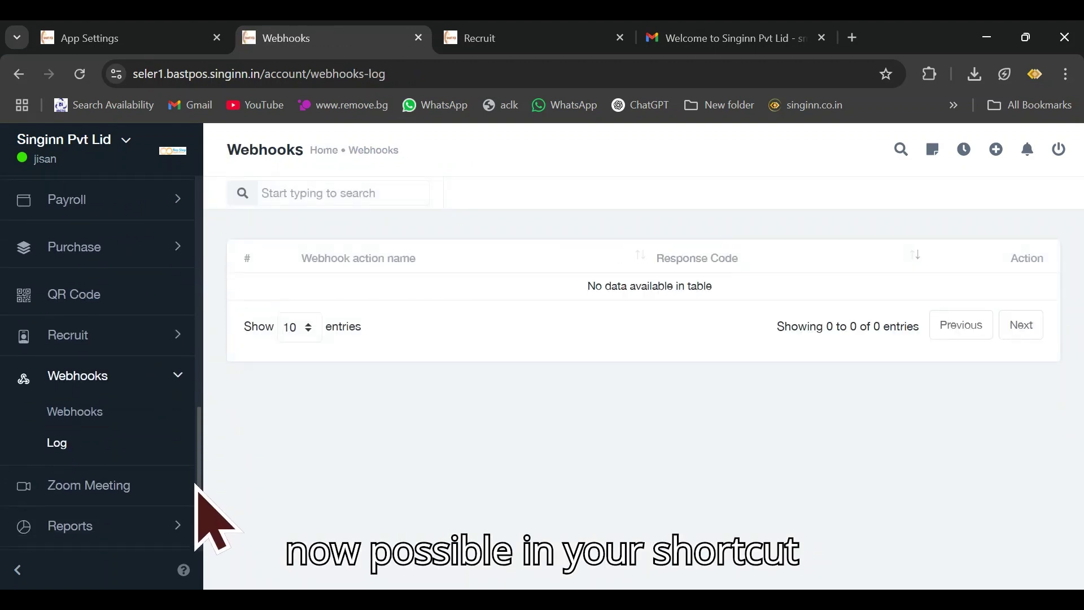
{"action": "scroll", "coordinate": [199, 542], "scroll_direction": "down", "scroll_amount": 1}
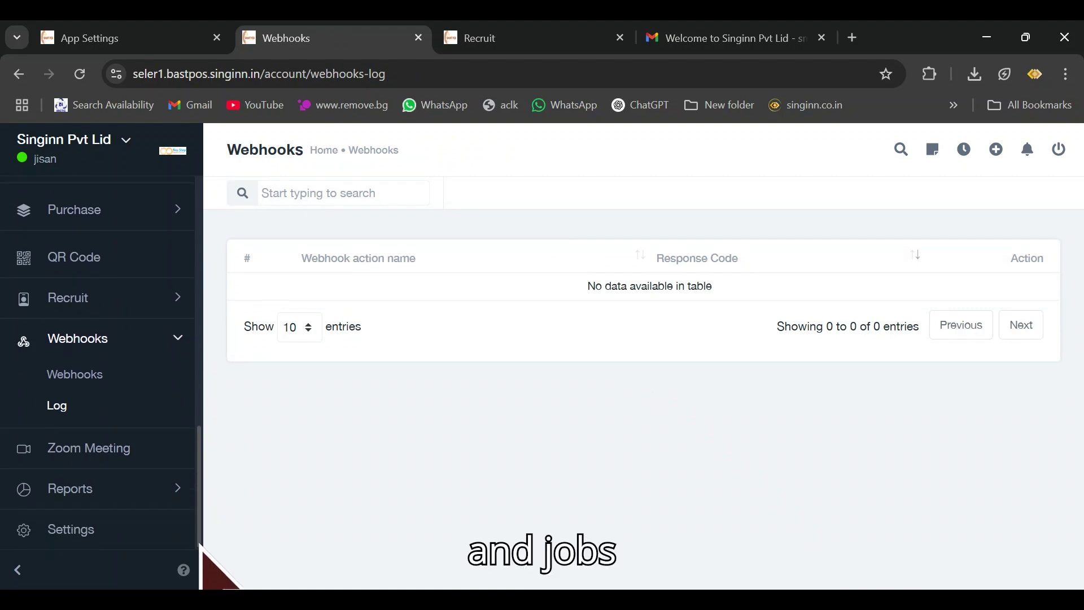
{"action": "scroll", "coordinate": [194, 469], "scroll_direction": "up", "scroll_amount": 2}
{"action": "scroll", "coordinate": [192, 485], "scroll_direction": "down", "scroll_amount": 2}
{"action": "scroll", "coordinate": [192, 485], "scroll_direction": "up", "scroll_amount": 1}
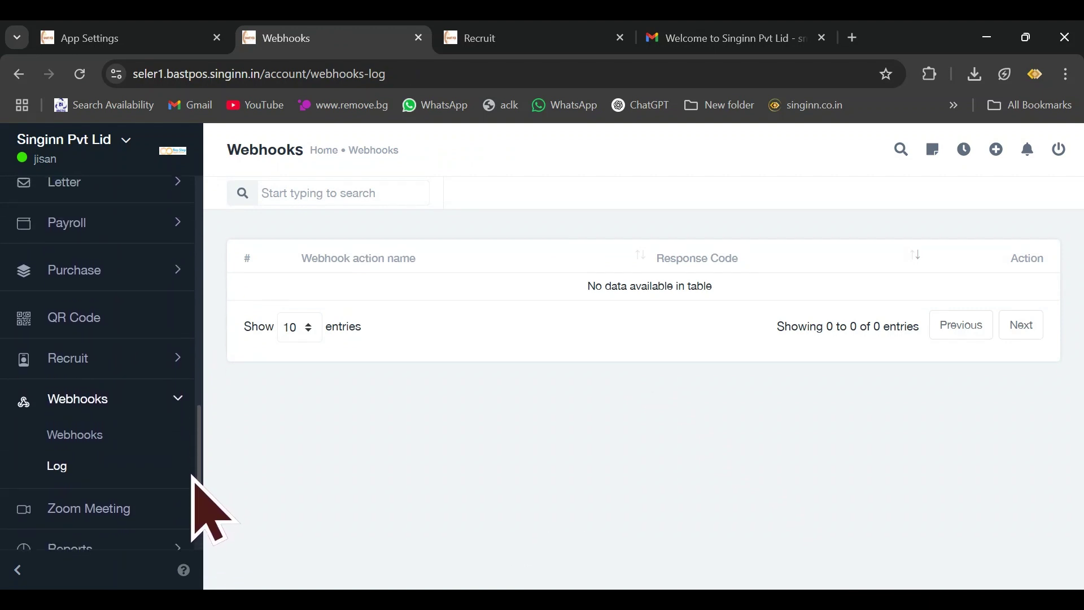
{"action": "scroll", "coordinate": [194, 472], "scroll_direction": "down", "scroll_amount": 1}
{"action": "scroll", "coordinate": [196, 515], "scroll_direction": "up", "scroll_amount": 3}
{"action": "scroll", "coordinate": [192, 452], "scroll_direction": "down", "scroll_amount": 1}
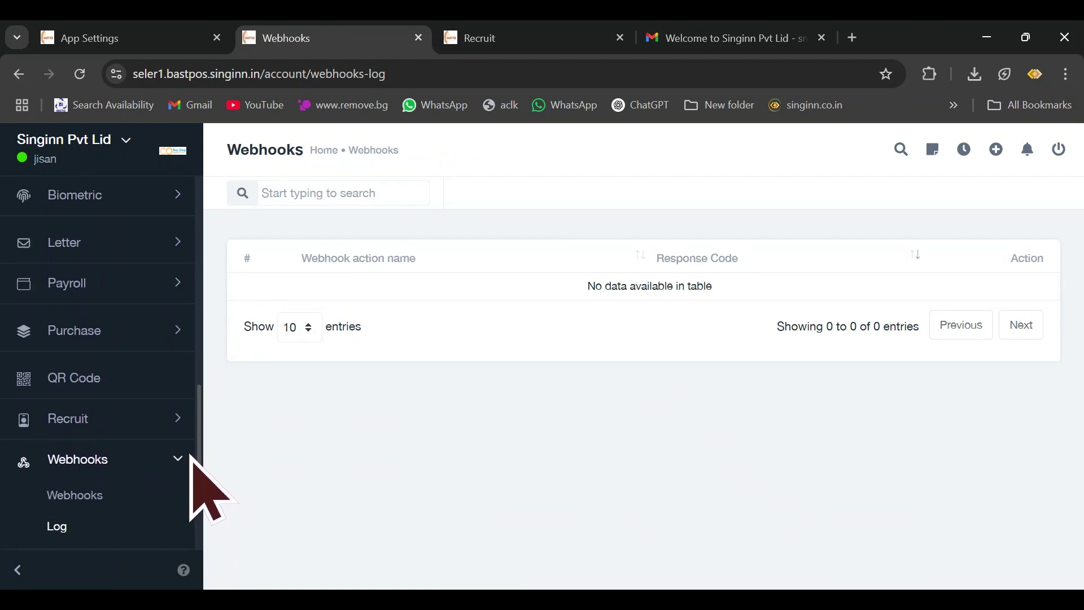
{"action": "left_click", "coordinate": [162, 411]}
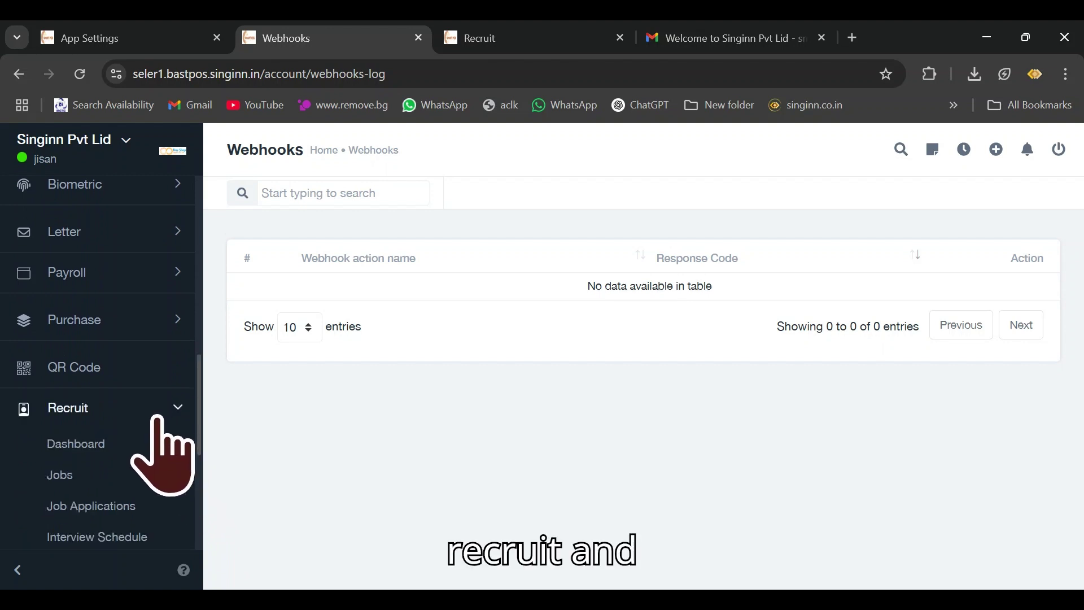
{"action": "left_click", "coordinate": [126, 485]}
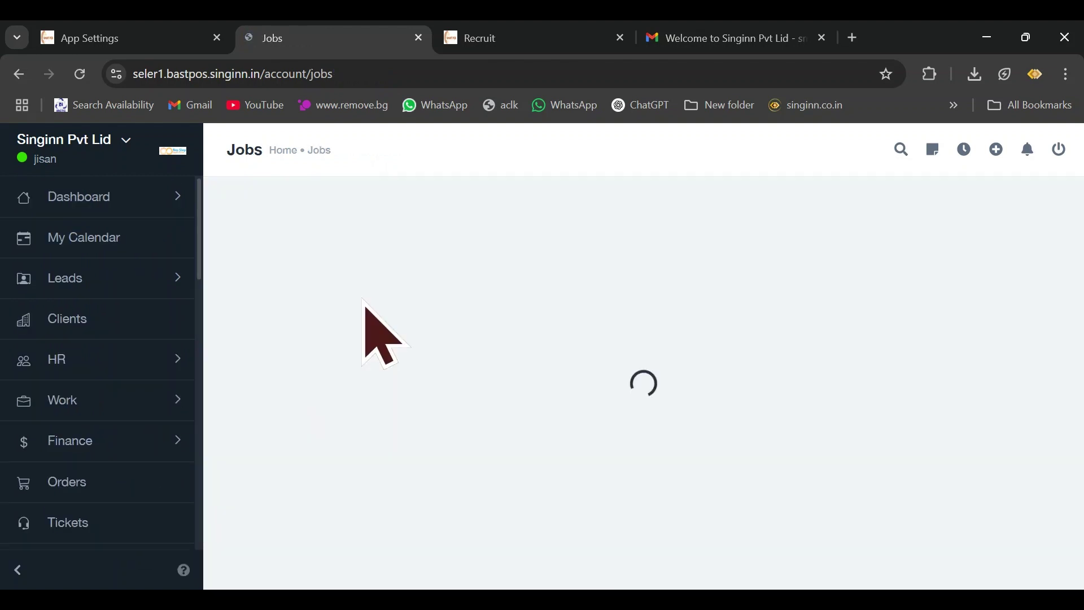
Step: Start a new job titled Development and create a new job category named PHP
{"action": "left_click", "coordinate": [285, 251]}
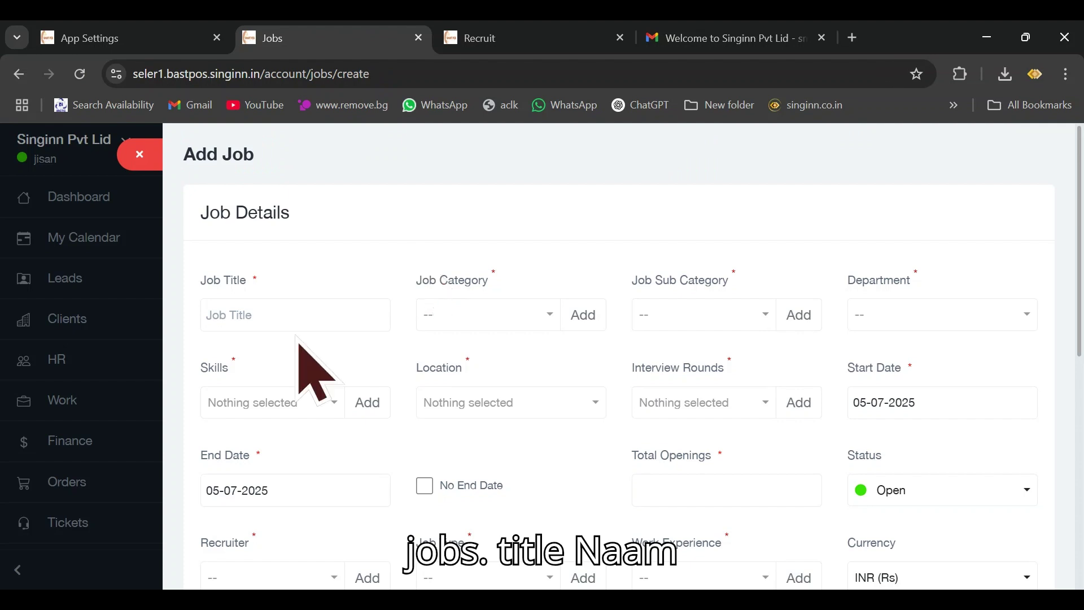
{"action": "left_click", "coordinate": [282, 309]}
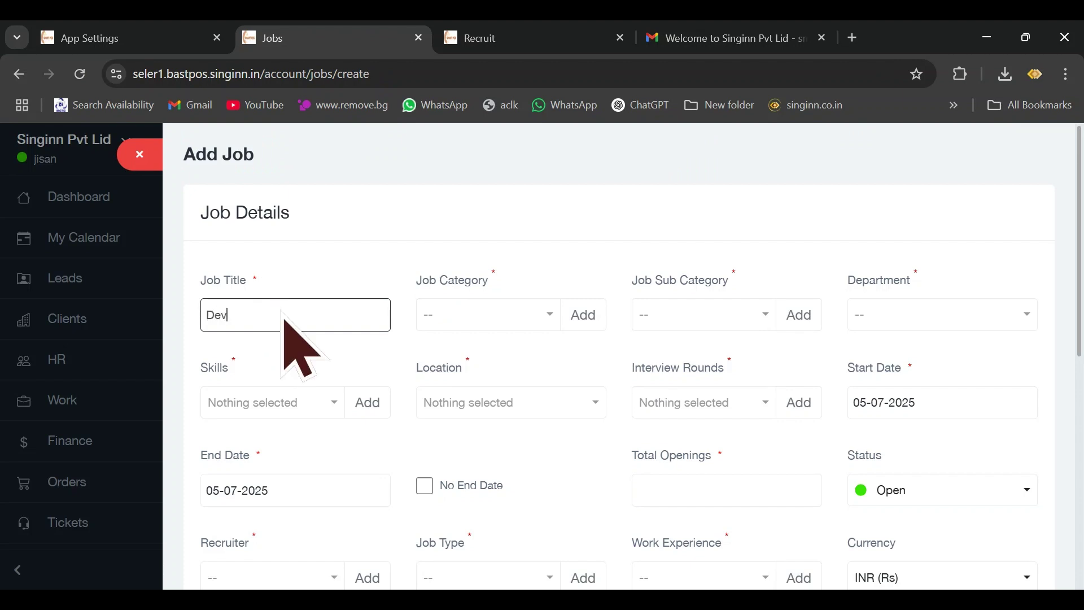
{"action": "left_click", "coordinate": [496, 317]}
{"action": "left_click", "coordinate": [576, 308]}
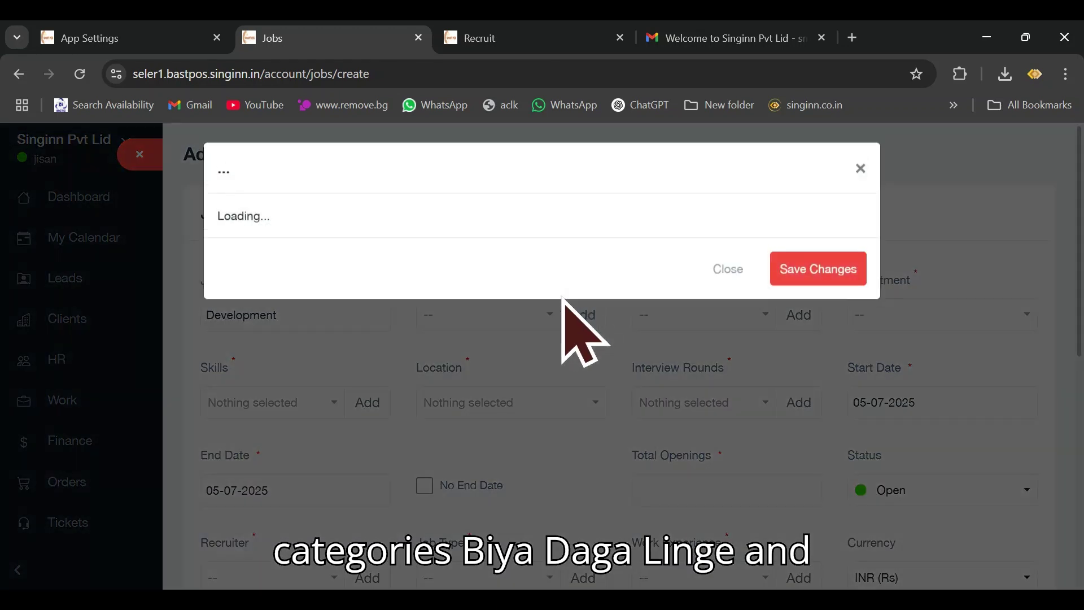
{"action": "left_click", "coordinate": [327, 407]}
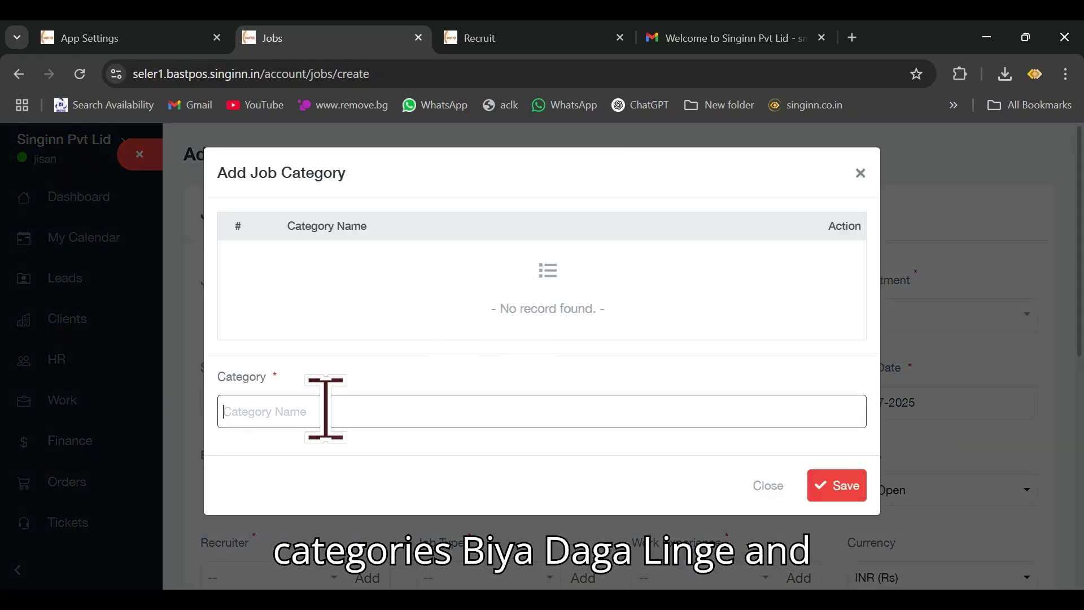
{"action": "type", "text": "PHP"}
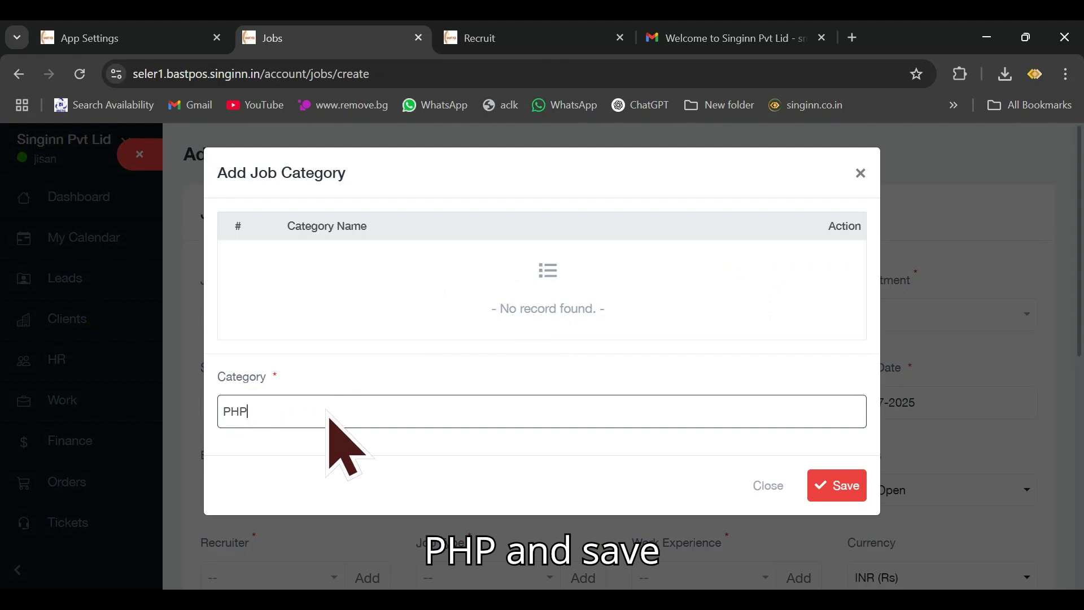
{"action": "left_click", "coordinate": [854, 488]}
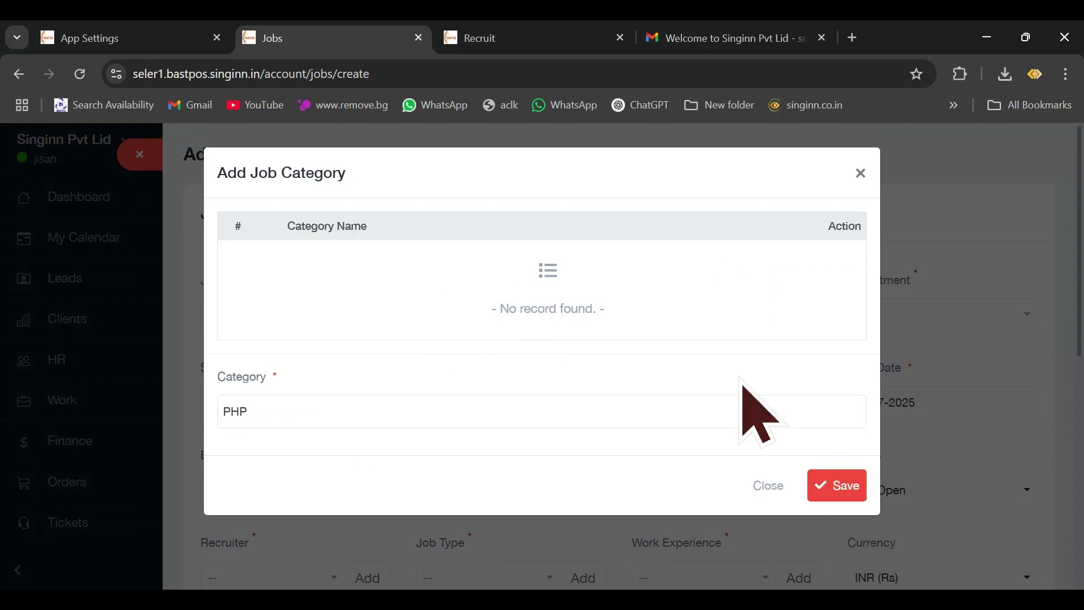
{"action": "left_click", "coordinate": [835, 488]}
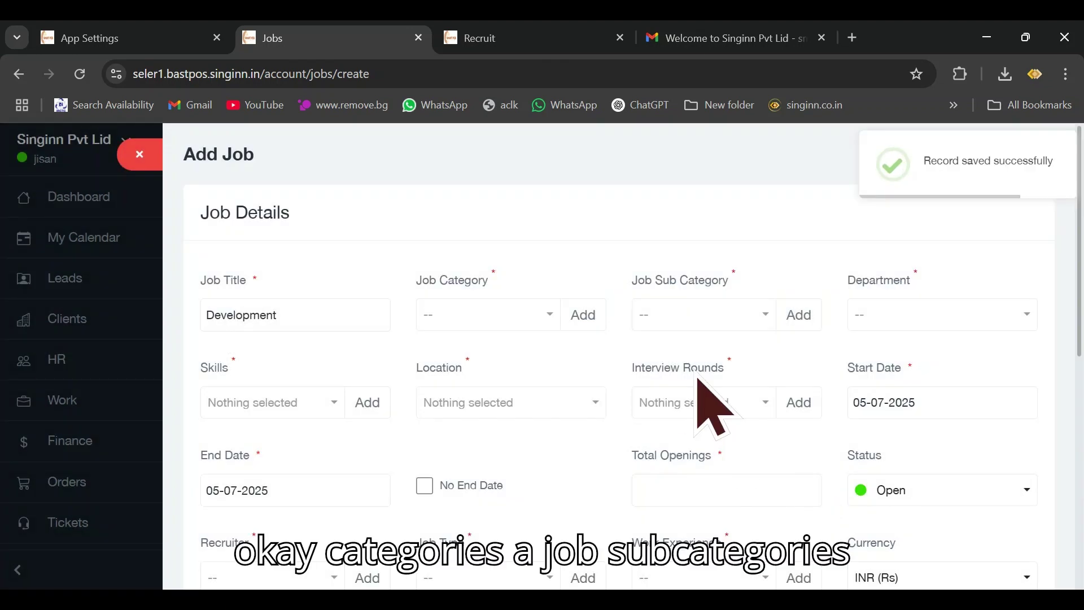
Step: Create a new job sub category Laraael under the PHP parent category
{"action": "left_click", "coordinate": [798, 316]}
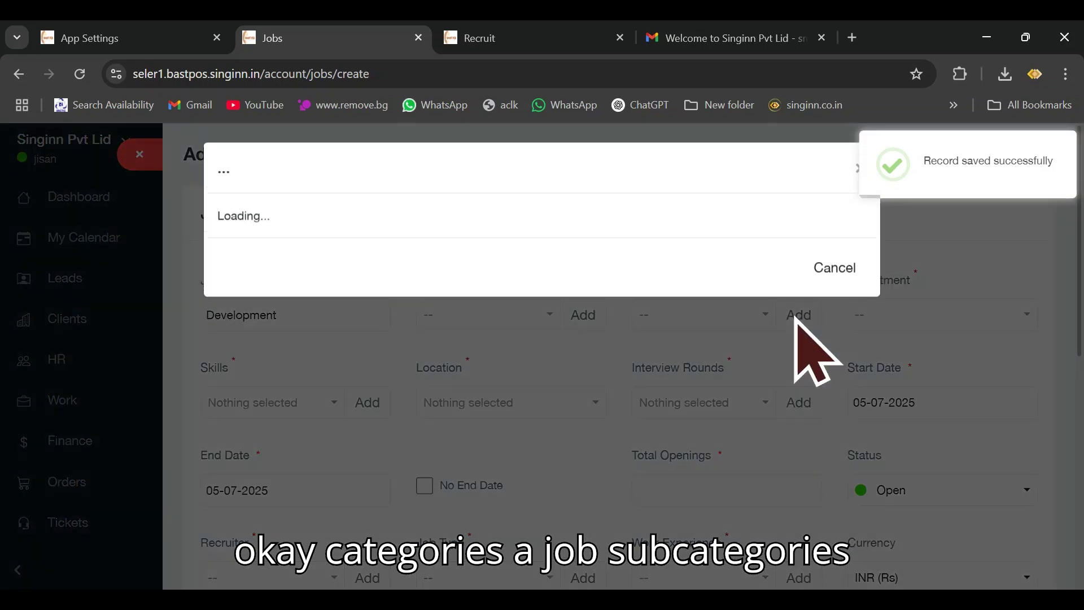
{"action": "left_click", "coordinate": [450, 418]}
{"action": "left_click", "coordinate": [642, 402]}
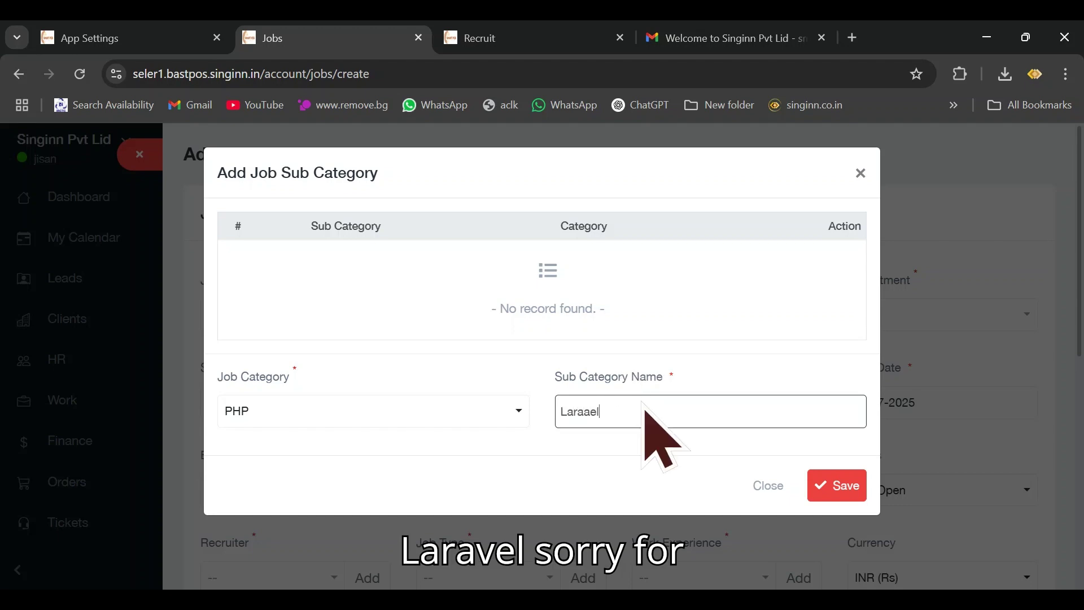
{"action": "left_click", "coordinate": [836, 484]}
Step: Set the job's category to PHP, sub category to Laraael, and department to demo
{"action": "left_click", "coordinate": [734, 321]}
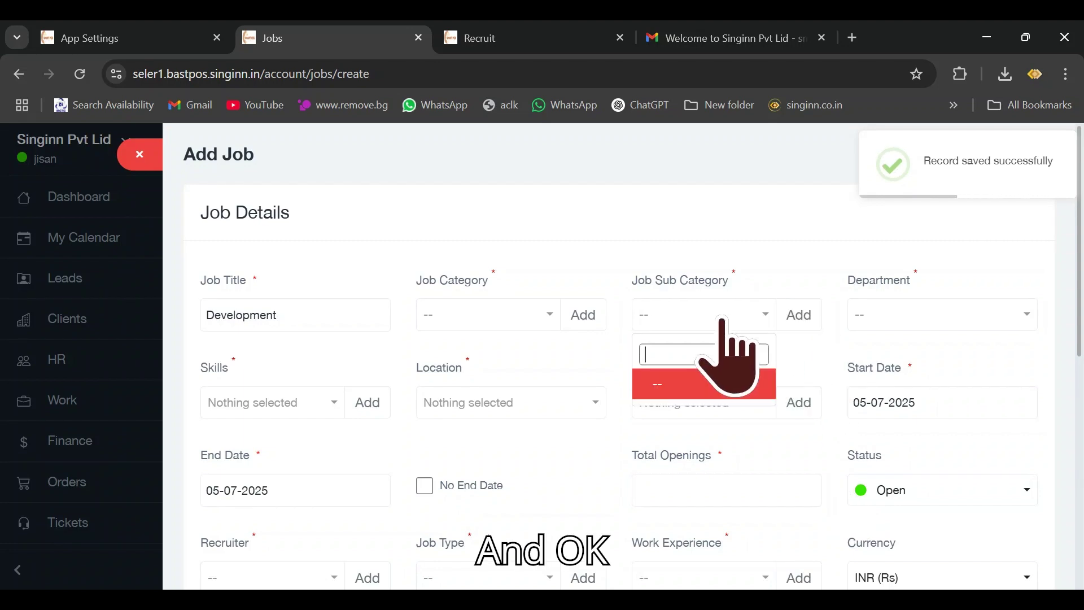
{"action": "left_click", "coordinate": [542, 323]}
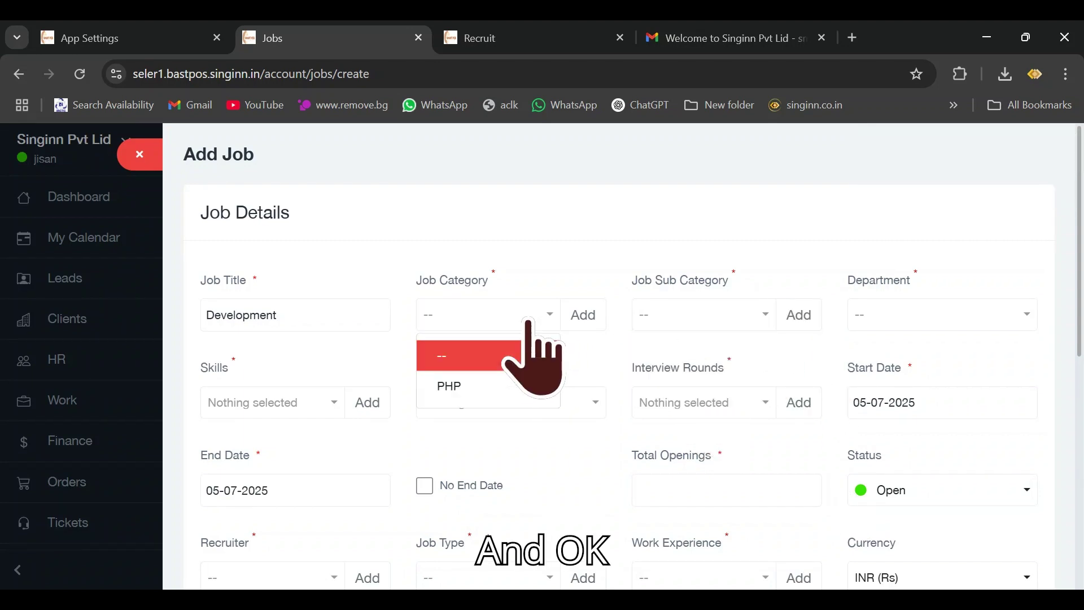
{"action": "left_click", "coordinate": [504, 385]}
{"action": "left_click", "coordinate": [676, 322]}
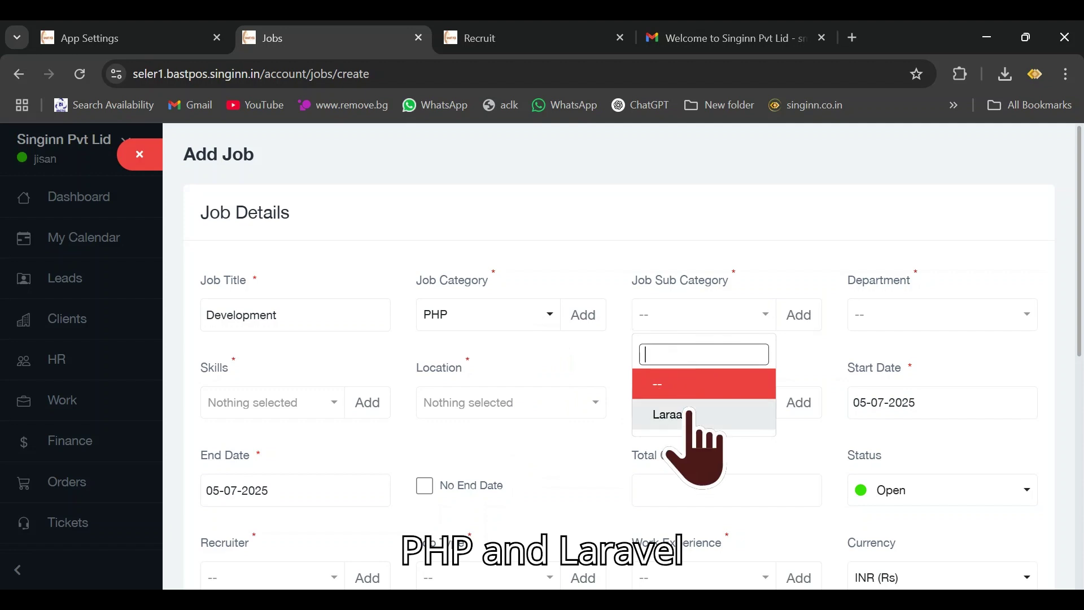
{"action": "left_click", "coordinate": [692, 416]}
{"action": "left_click", "coordinate": [898, 320]}
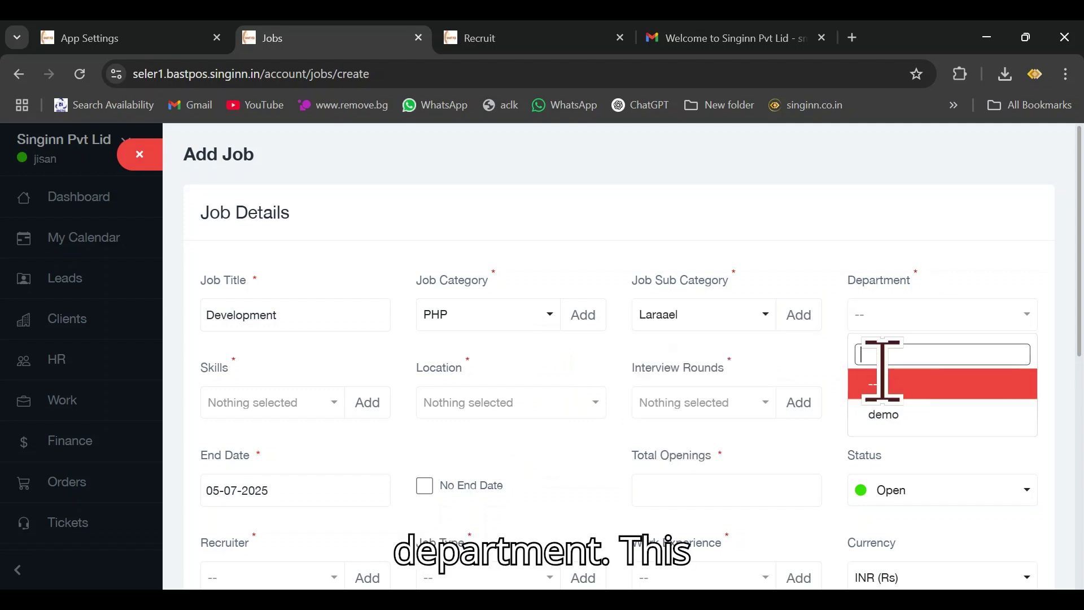
{"action": "left_click", "coordinate": [884, 415]}
{"action": "left_click", "coordinate": [268, 412]}
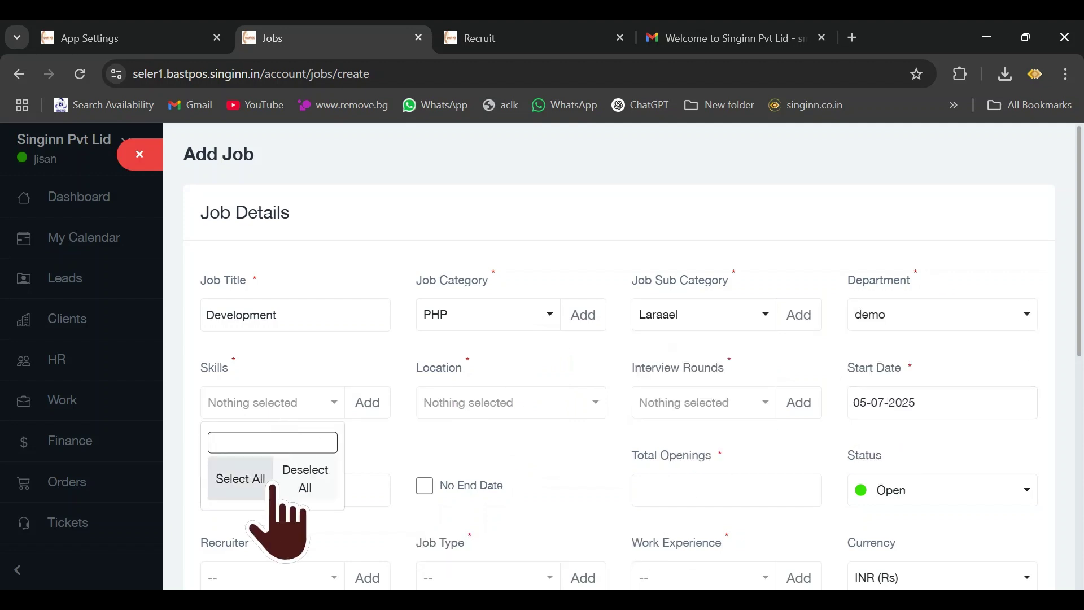
Step: Create and save the new skills Php and Html for the job
{"action": "left_click", "coordinate": [373, 413]}
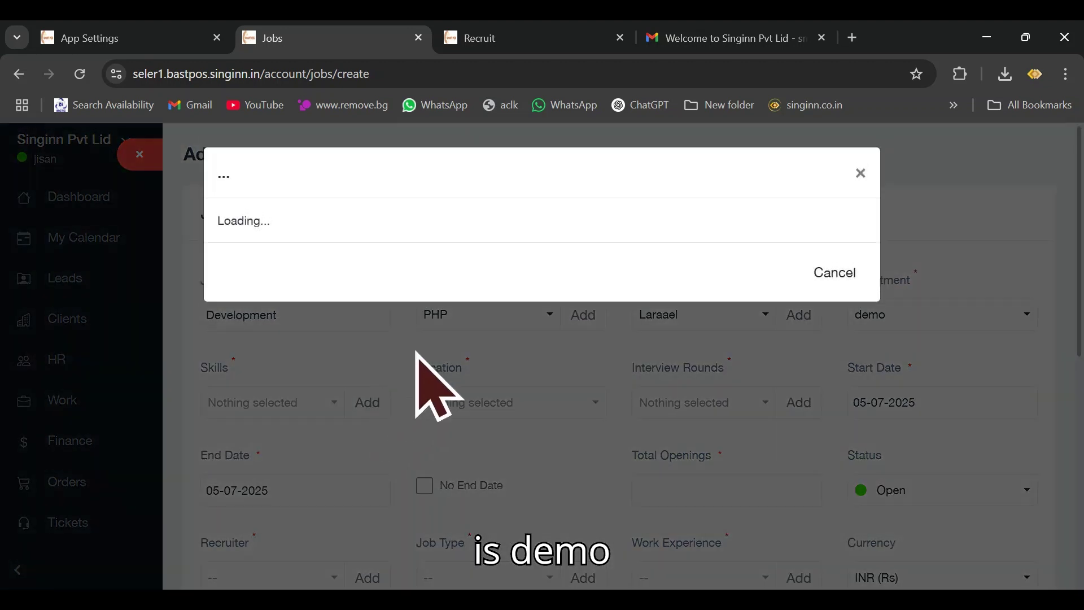
{"action": "left_click", "coordinate": [339, 423]}
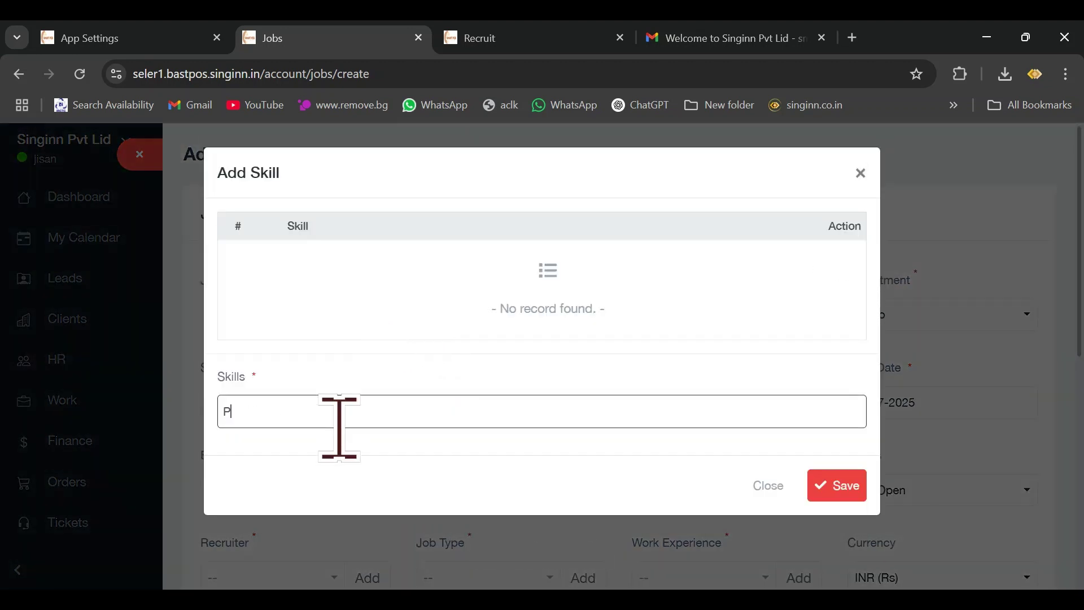
{"action": "left_click", "coordinate": [839, 481]}
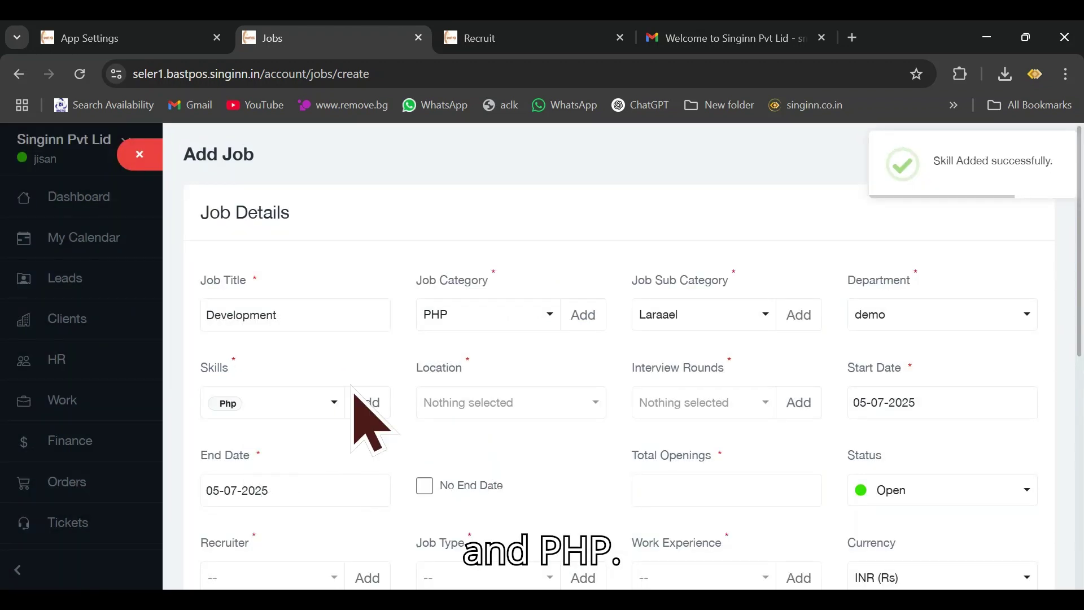
{"action": "left_click", "coordinate": [372, 402]}
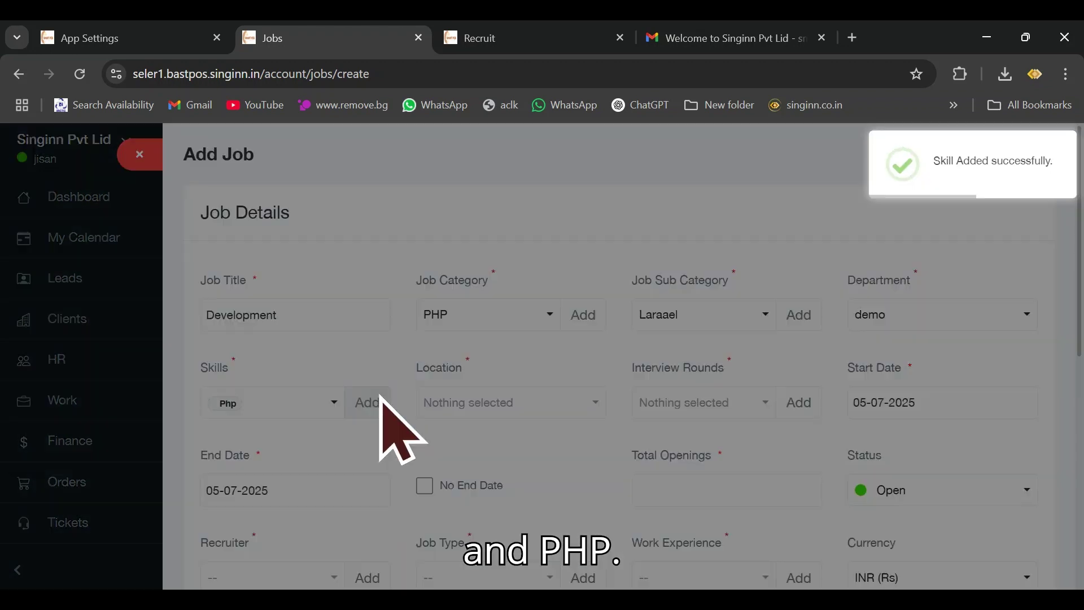
{"action": "left_click", "coordinate": [389, 358]}
{"action": "type", "text": "H"}
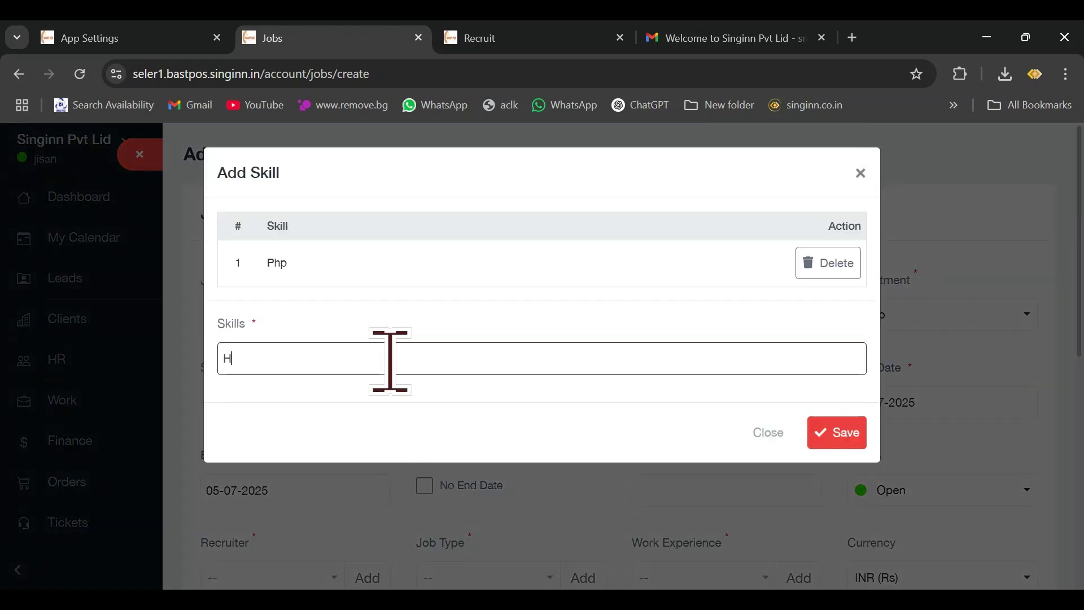
{"action": "type", "text": "tml"}
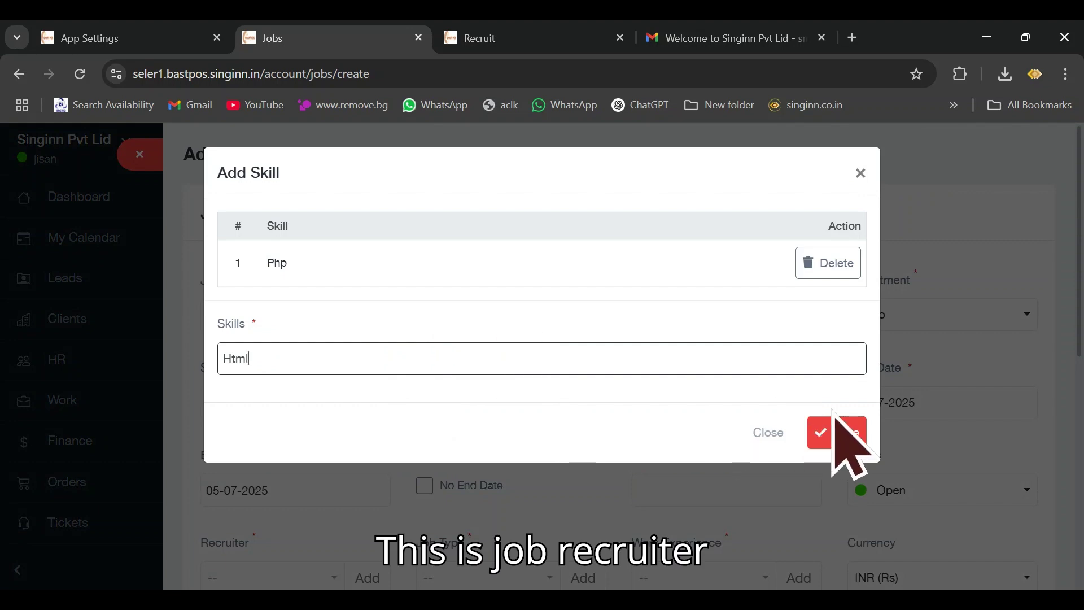
{"action": "left_click", "coordinate": [838, 432]}
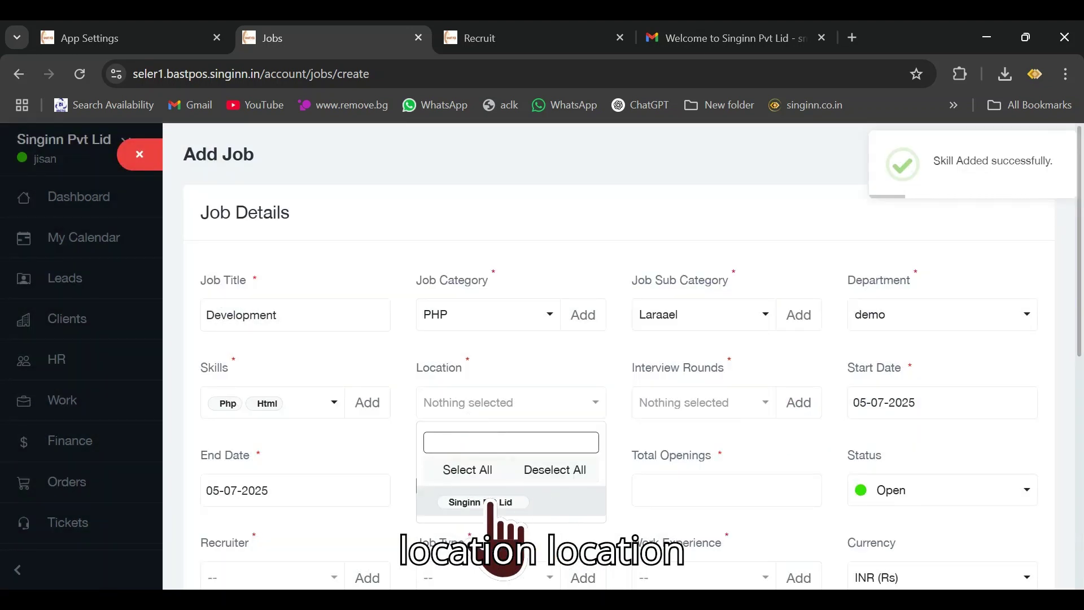
Step: Set the location to Singinn Pvt Ltd and select HR, Technical and Manager interview rounds
{"action": "left_click", "coordinate": [483, 503]}
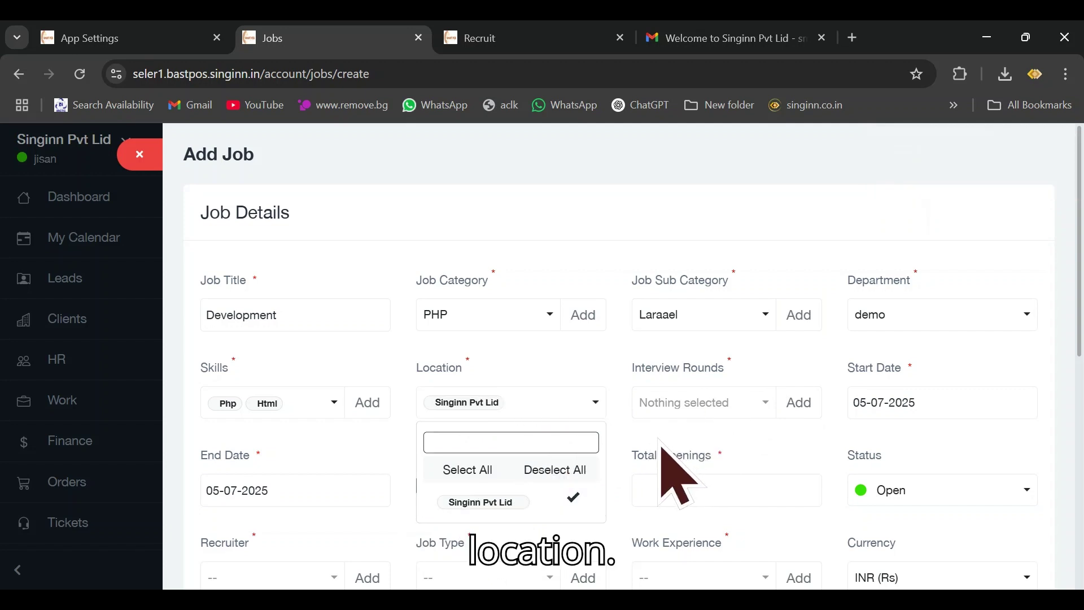
{"action": "left_click", "coordinate": [650, 462]}
{"action": "left_click", "coordinate": [707, 402]}
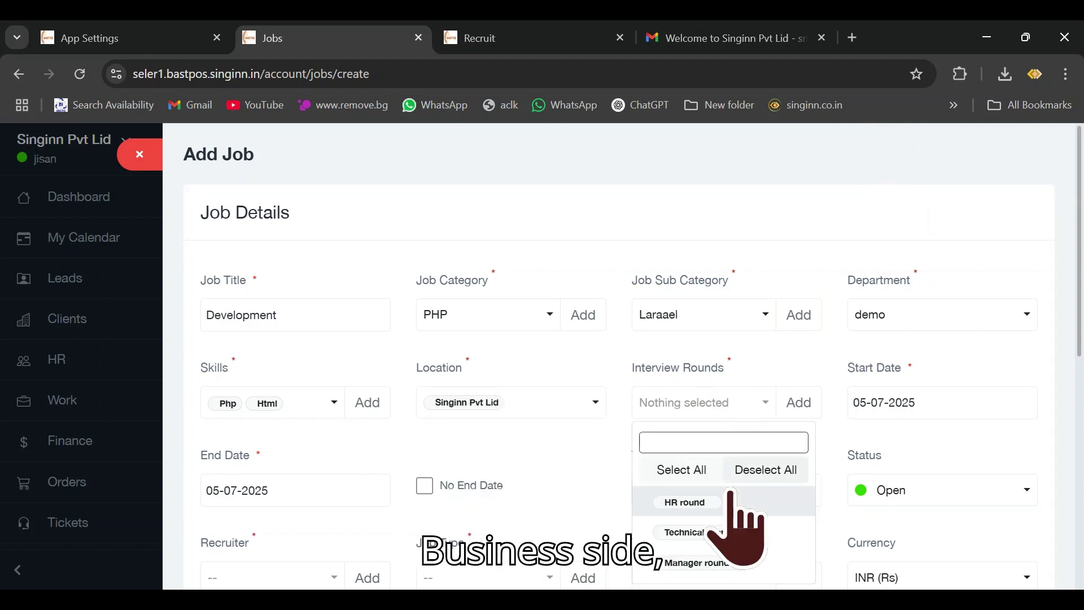
{"action": "left_click", "coordinate": [758, 509]}
{"action": "left_click", "coordinate": [727, 534]}
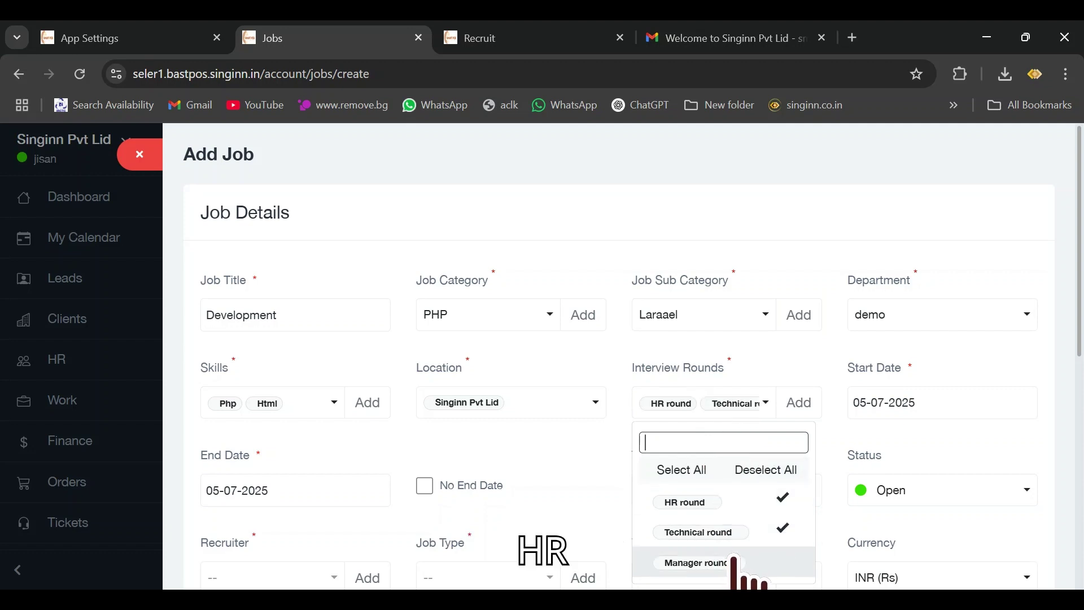
{"action": "left_click", "coordinate": [729, 561]}
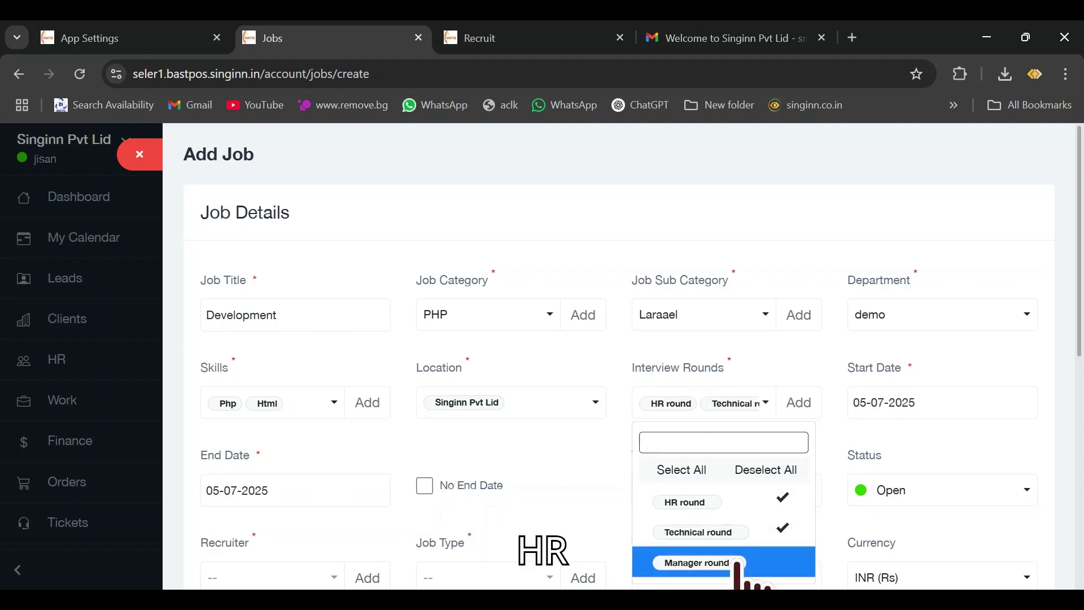
{"action": "left_click", "coordinate": [834, 430]}
{"action": "scroll", "coordinate": [597, 327], "scroll_direction": "down", "scroll_amount": 3}
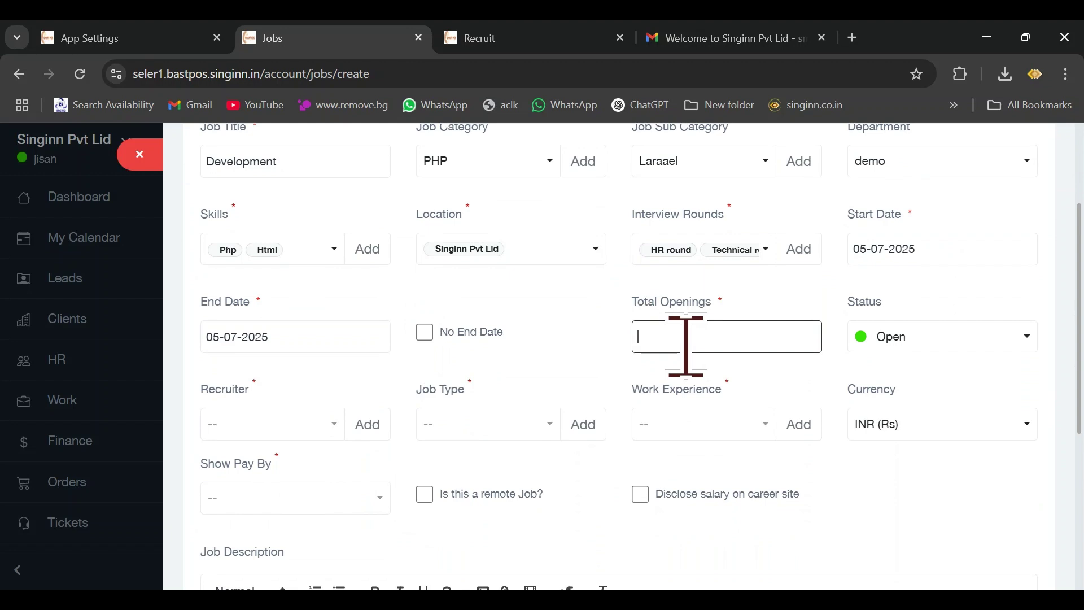
Step: Enter 100 total openings and add yourself as the job's recruiter
{"action": "left_click", "coordinate": [688, 347]}
{"action": "type", "text": "1000"}
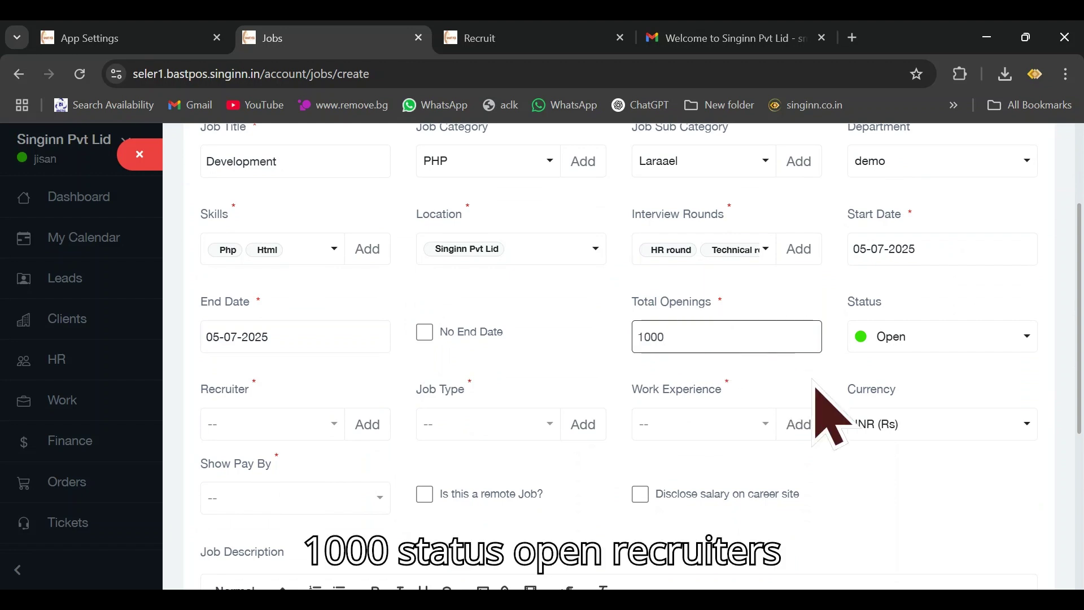
{"action": "left_click", "coordinate": [261, 425]}
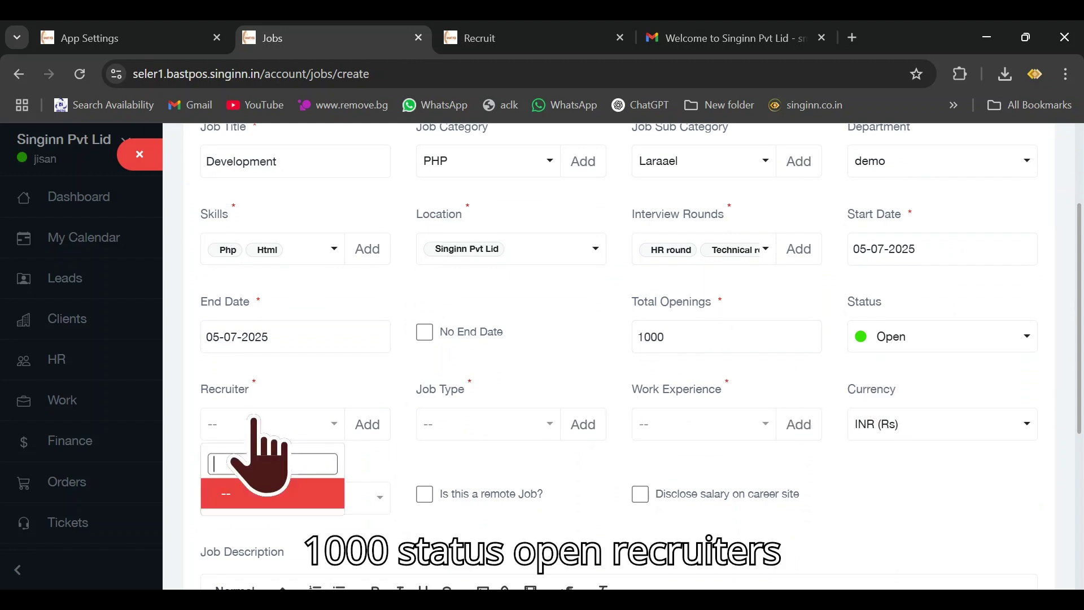
{"action": "left_click", "coordinate": [367, 424]}
{"action": "left_click", "coordinate": [456, 270]}
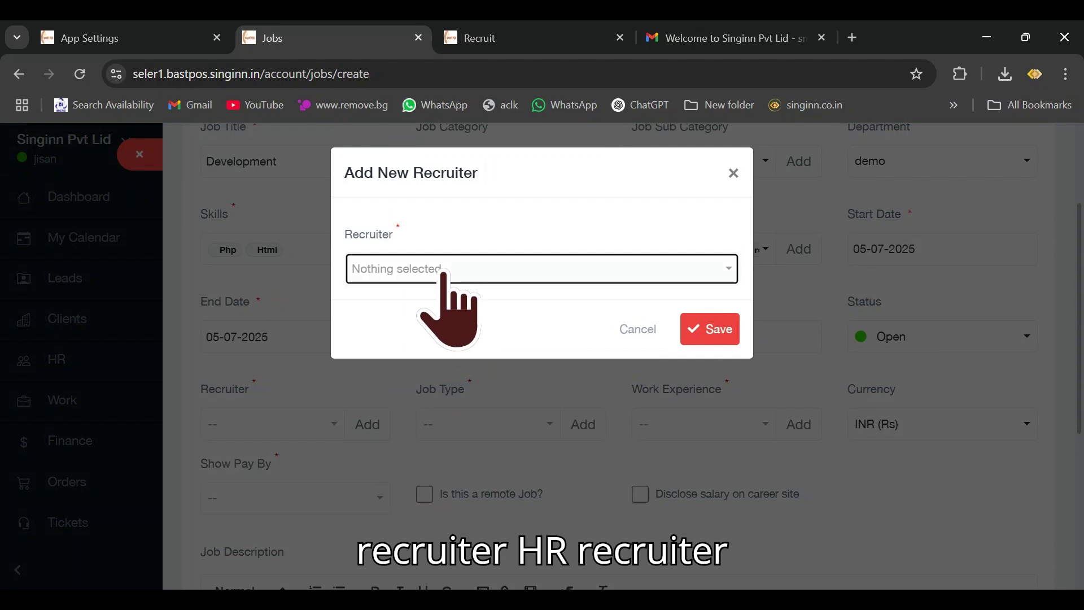
{"action": "left_click", "coordinate": [583, 351]}
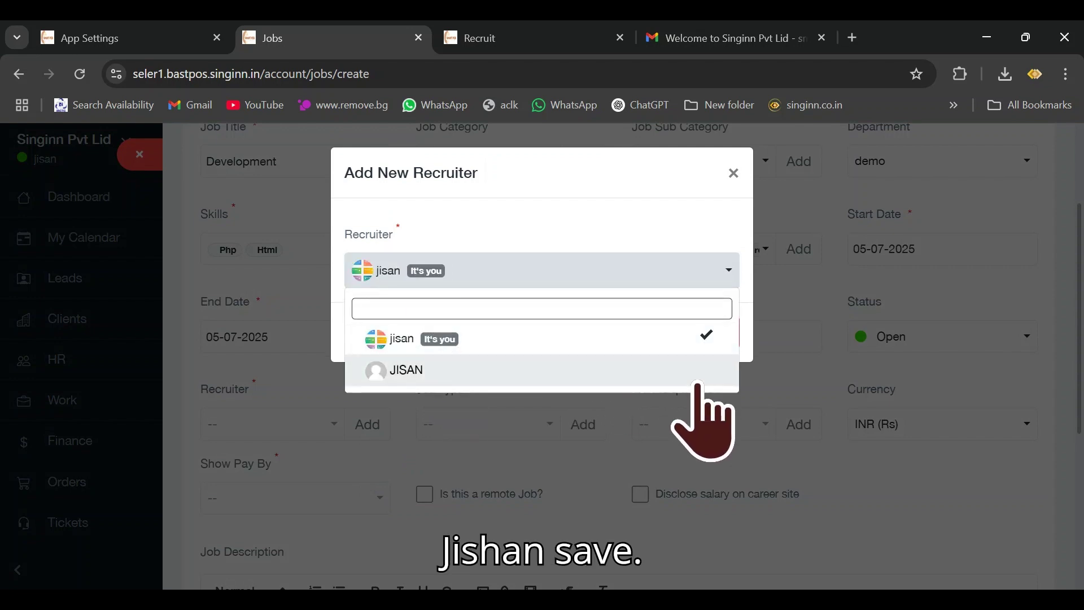
{"action": "left_click", "coordinate": [693, 412]}
{"action": "left_click", "coordinate": [700, 333]}
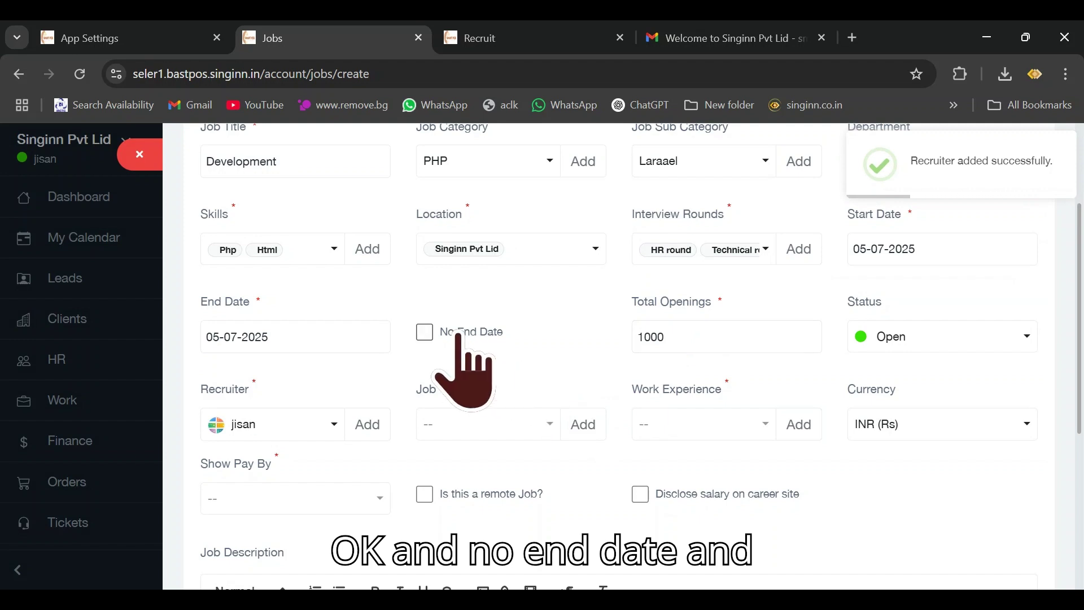
Step: Keep the job's end date, make it Full time, and set work experience to 1-3 years
{"action": "left_click", "coordinate": [458, 334]}
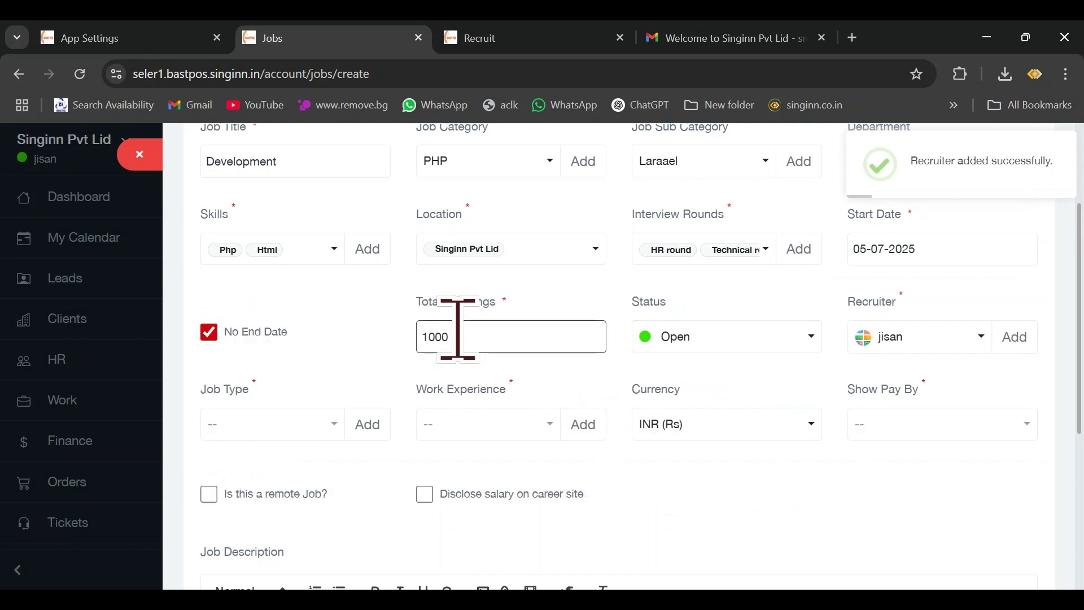
{"action": "left_click", "coordinate": [275, 339]}
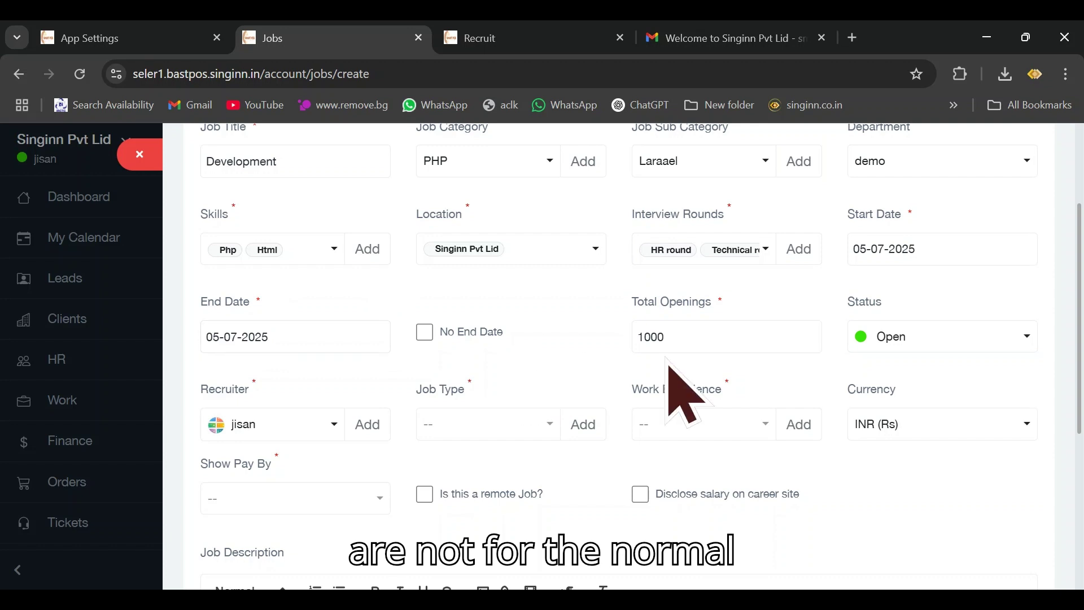
{"action": "left_click_drag", "start_coordinate": [1079, 316], "coordinate": [1053, 390]}
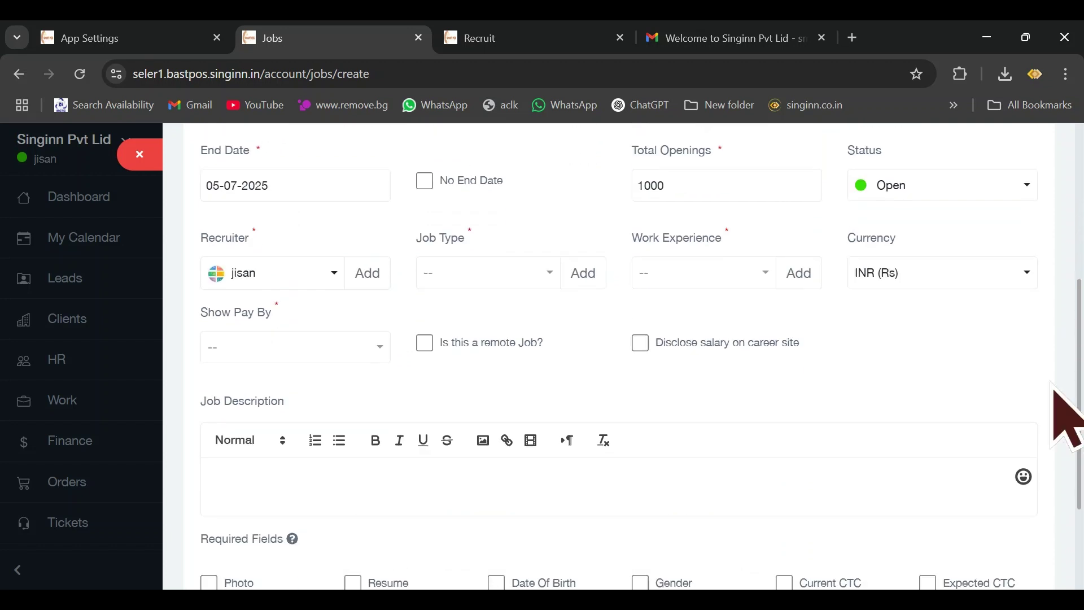
{"action": "left_click", "coordinate": [489, 281]}
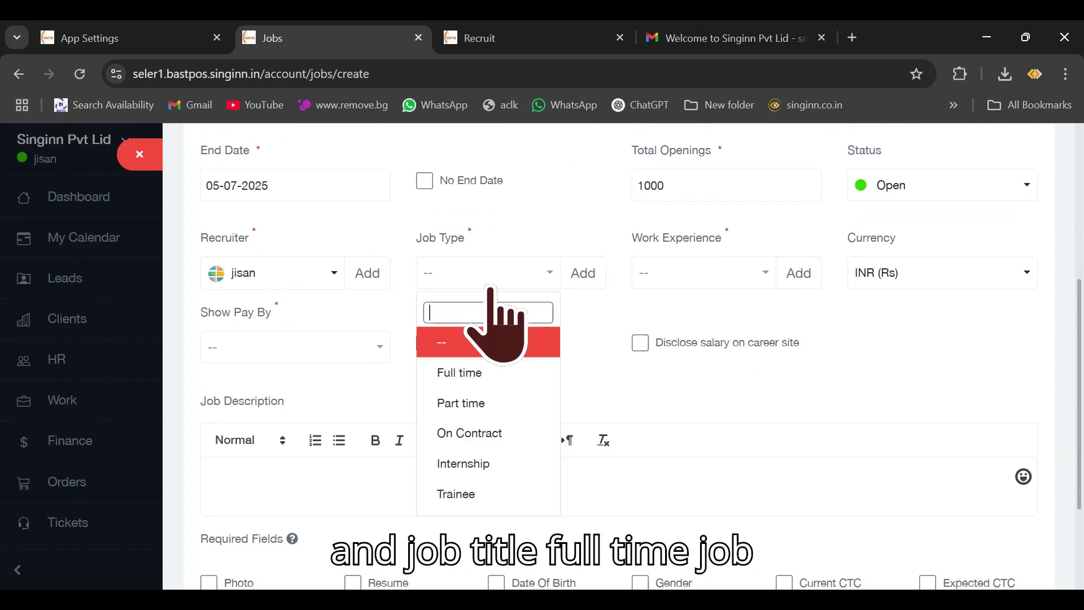
{"action": "left_click", "coordinate": [508, 373]}
{"action": "left_click", "coordinate": [656, 286]}
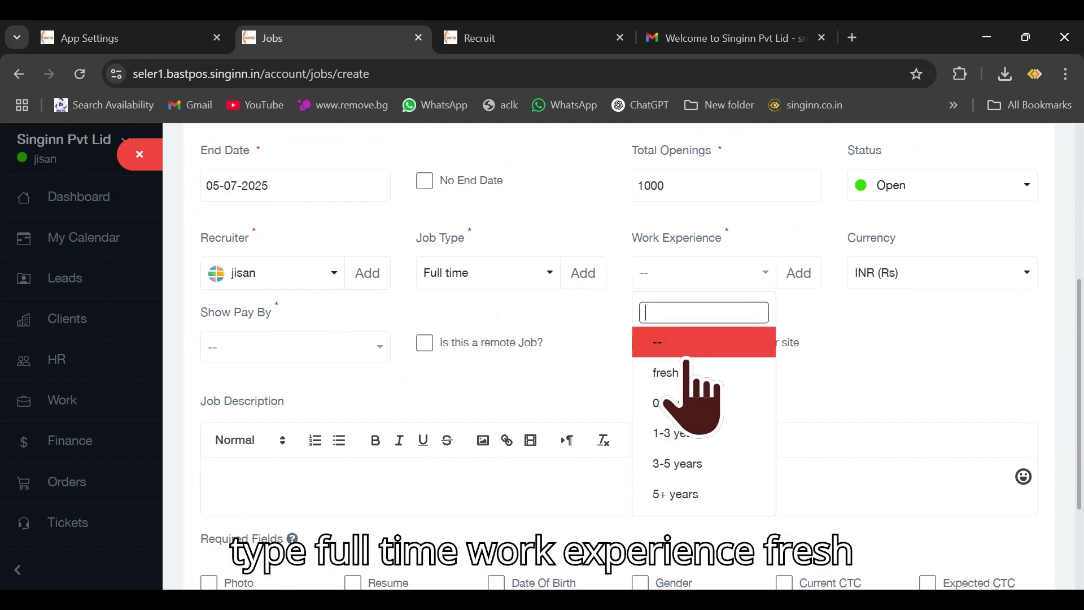
{"action": "left_click", "coordinate": [694, 371]}
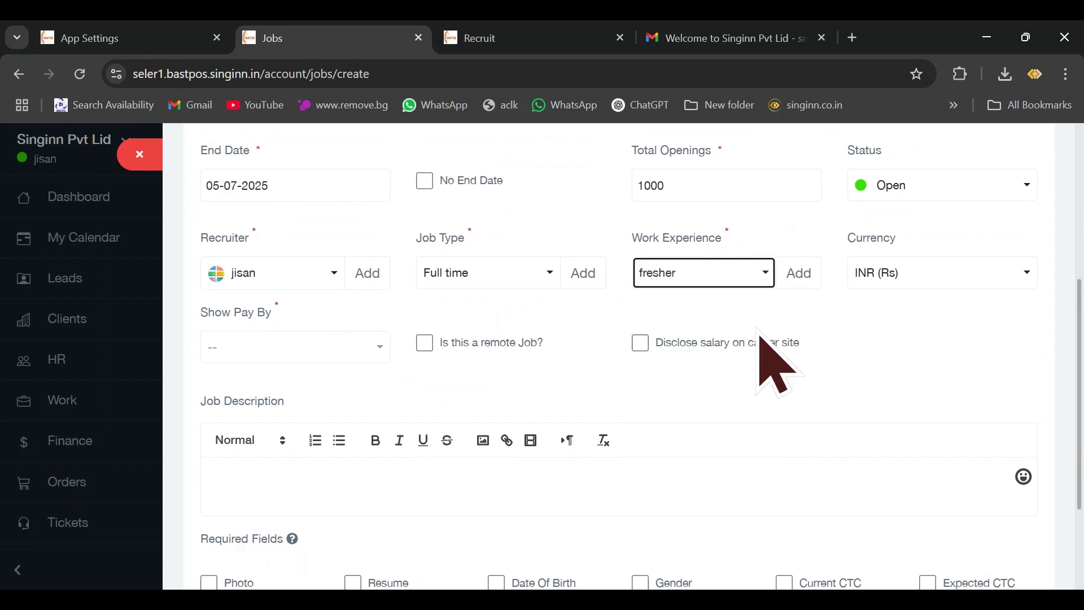
{"action": "left_click", "coordinate": [703, 276]}
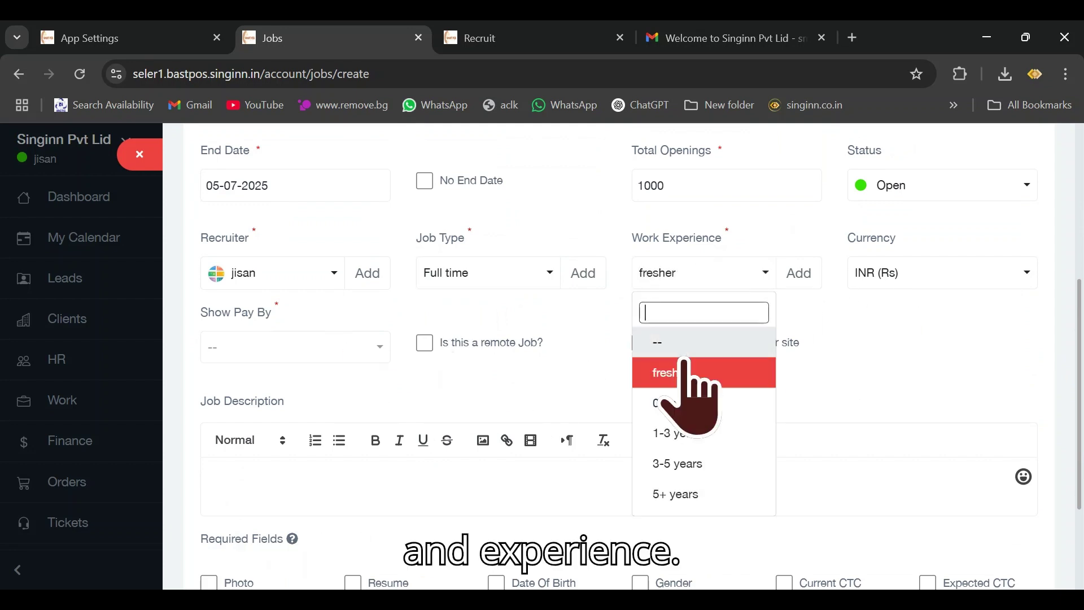
{"action": "left_click", "coordinate": [692, 403]}
{"action": "left_click", "coordinate": [662, 284]}
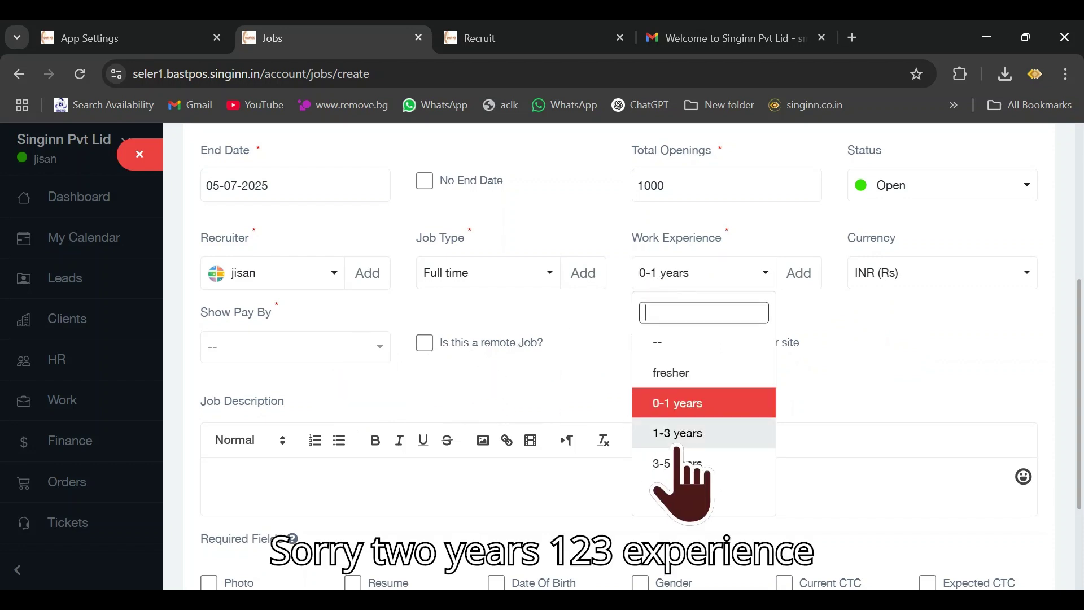
{"action": "left_click", "coordinate": [695, 436]}
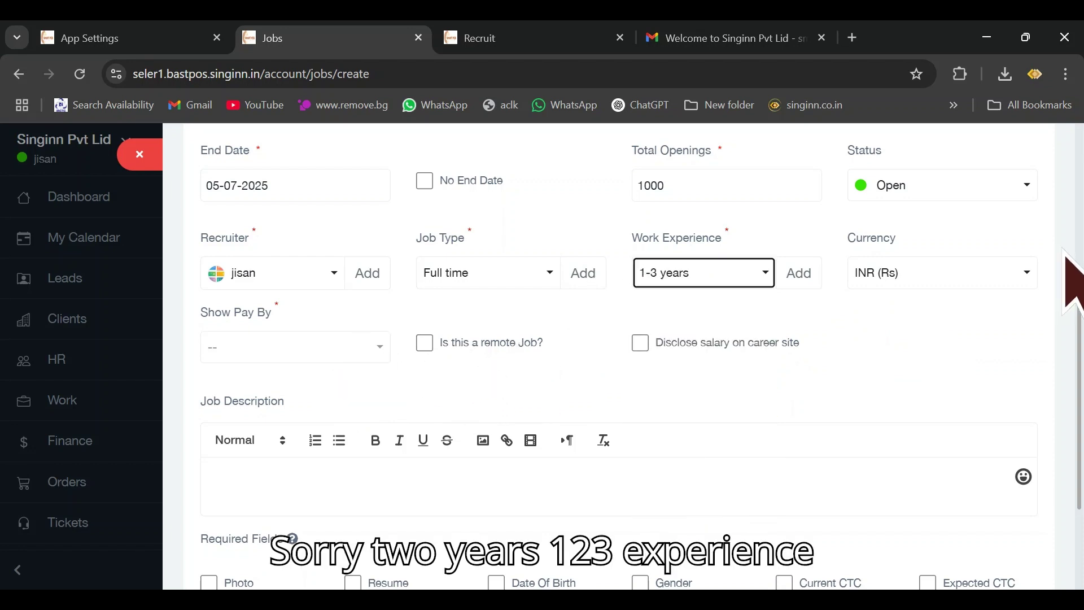
Step: Show pay as a range of 20000 to 40000 per month
{"action": "left_click", "coordinate": [278, 356]}
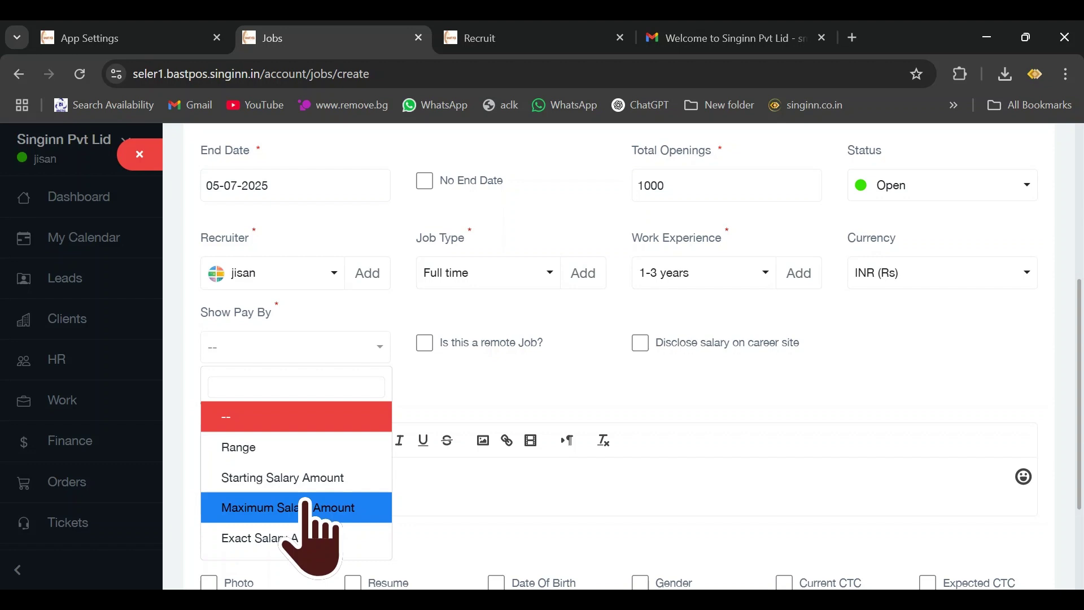
{"action": "left_click", "coordinate": [313, 507]}
{"action": "left_click", "coordinate": [432, 346]}
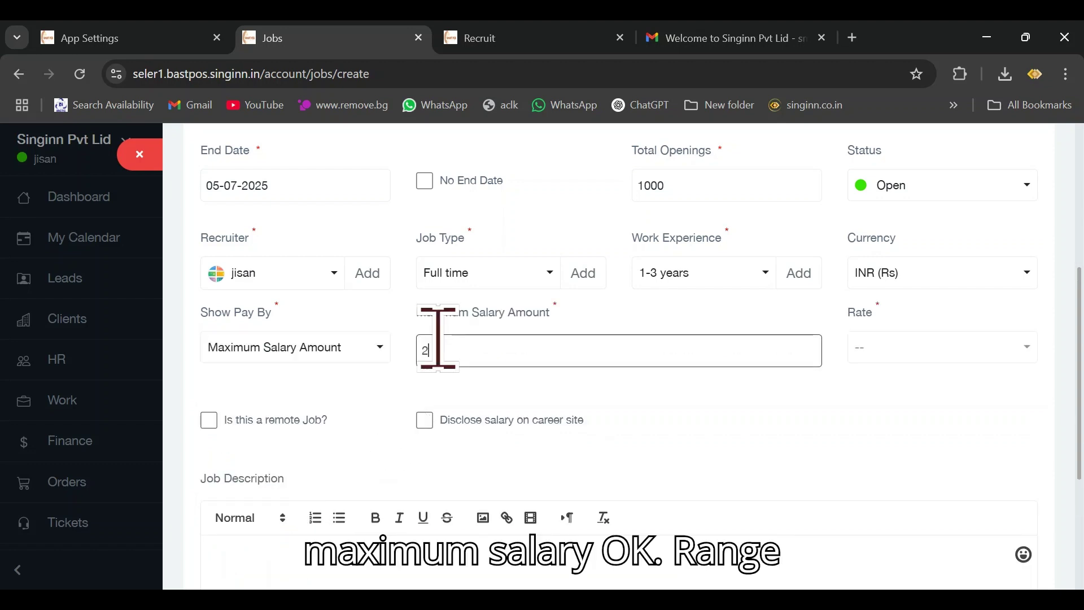
{"action": "left_click", "coordinate": [359, 349]}
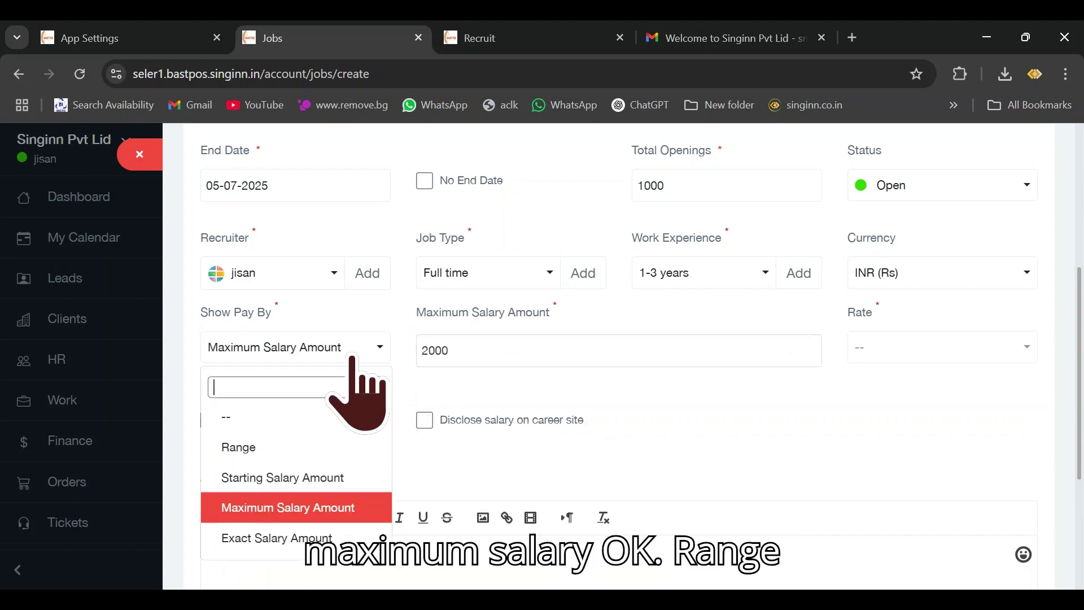
{"action": "left_click", "coordinate": [314, 446]}
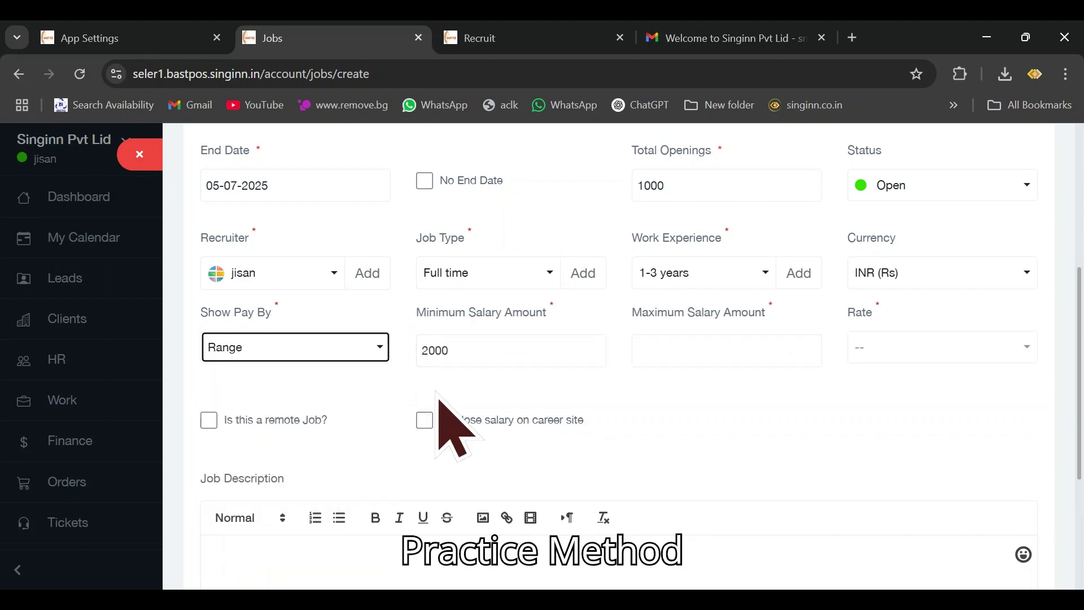
{"action": "left_click", "coordinate": [487, 365]}
{"action": "type", "text": "20000"}
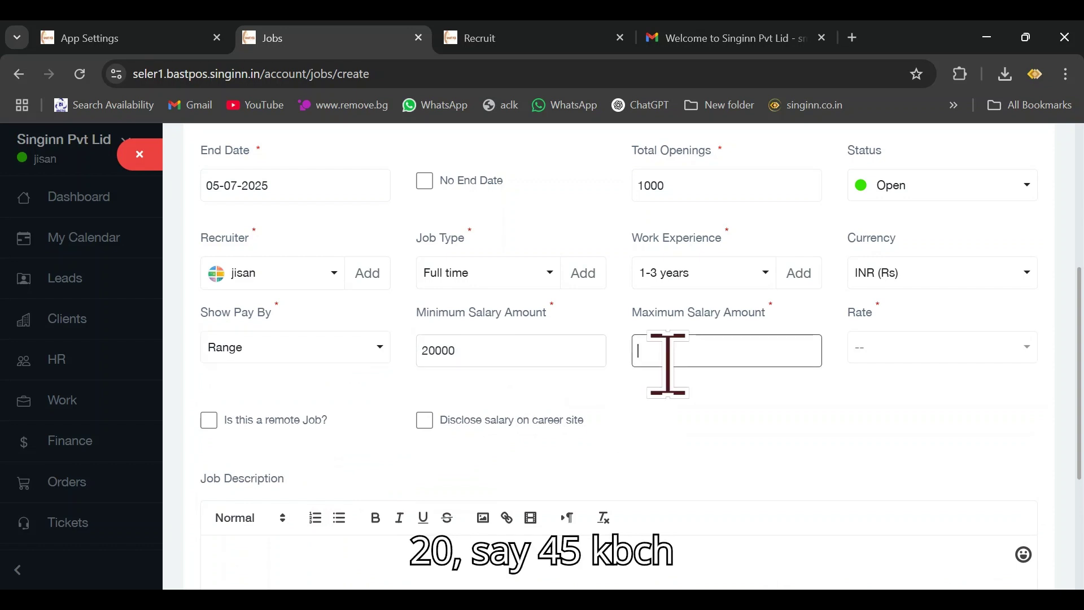
{"action": "left_click", "coordinate": [668, 364]}
{"action": "type", "text": "40000"}
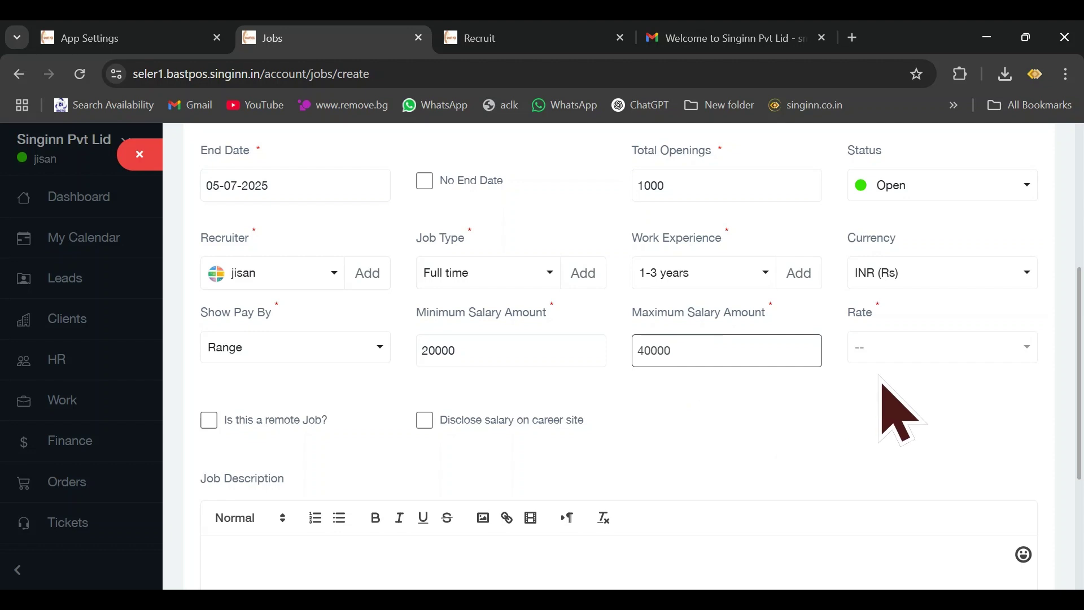
{"action": "left_click", "coordinate": [913, 348]}
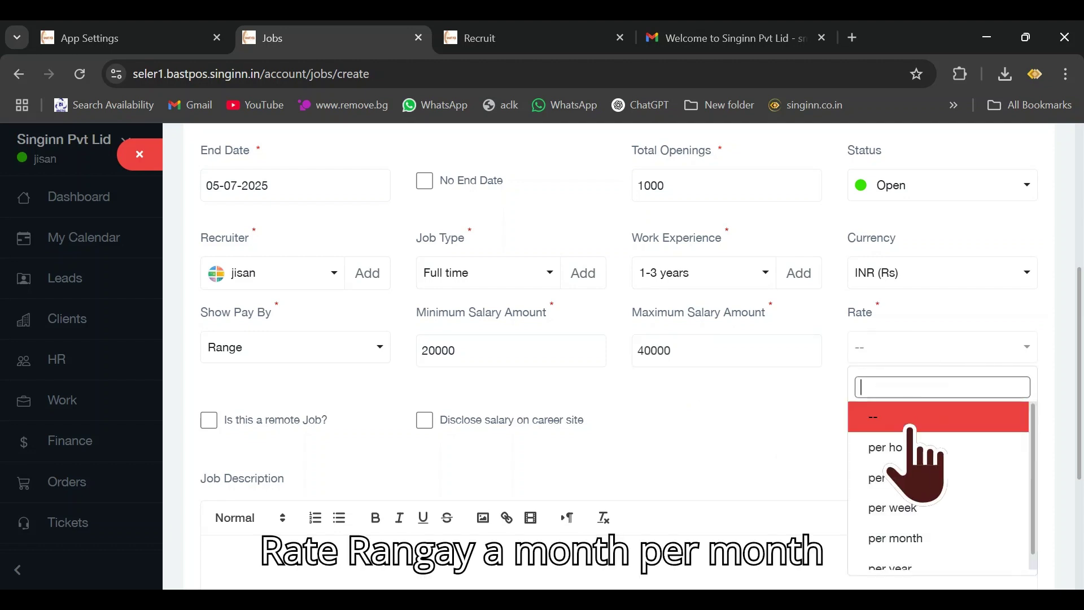
{"action": "left_click", "coordinate": [949, 538]}
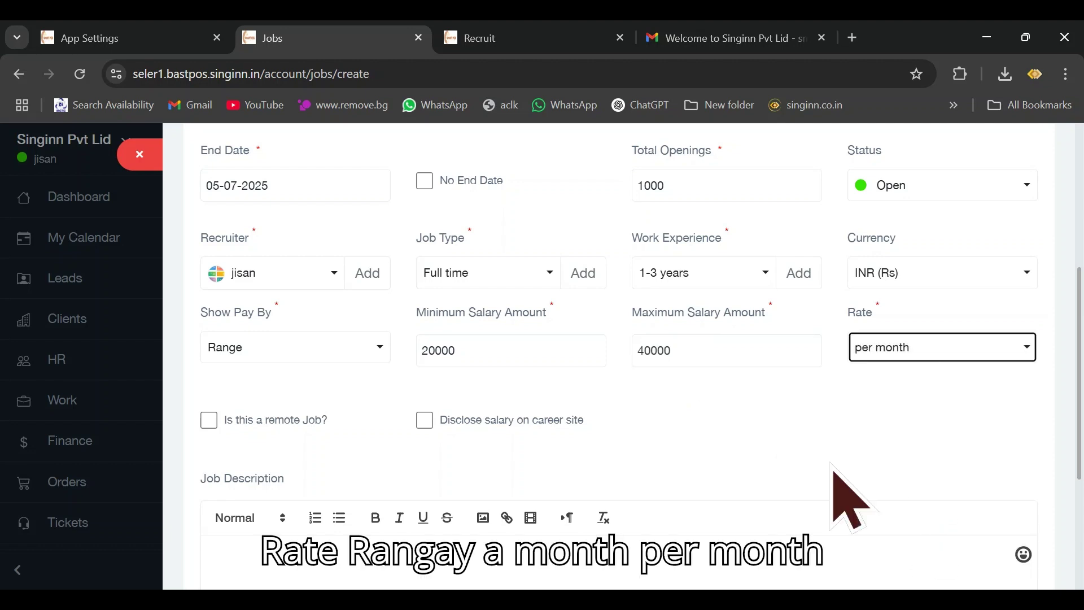
Step: Mark the job as remote and disclose its salary on the career site
{"action": "left_click", "coordinate": [314, 417]}
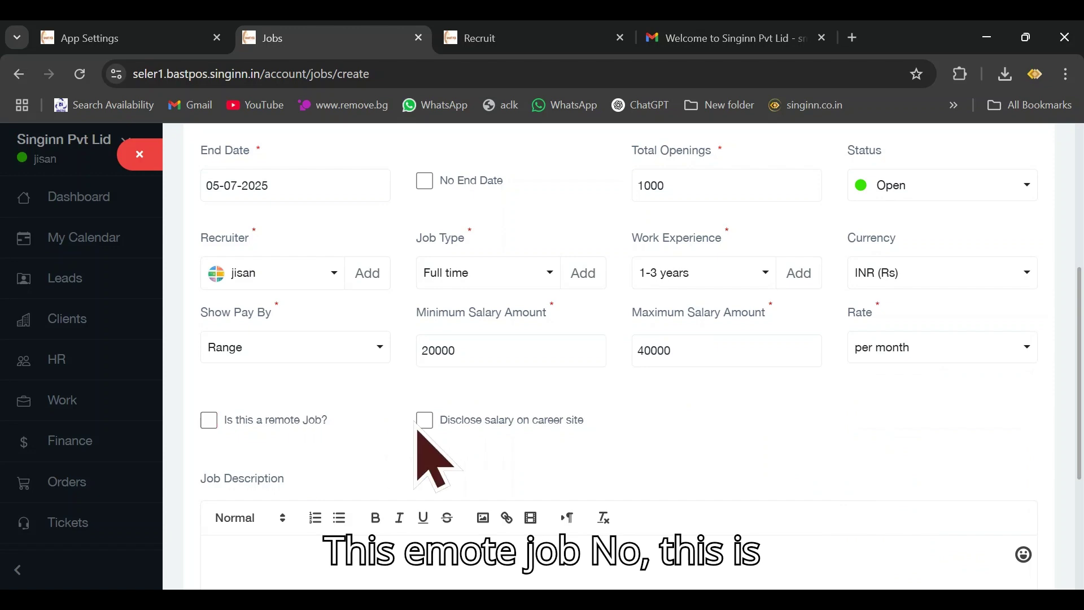
{"action": "left_click", "coordinate": [430, 425]}
{"action": "left_click", "coordinate": [309, 423]}
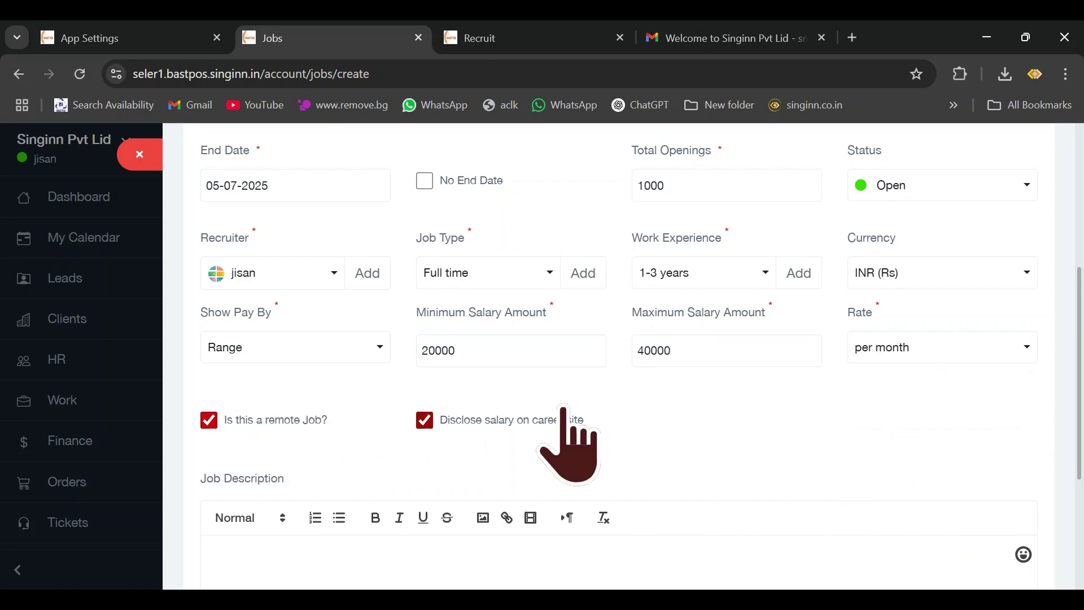
{"action": "scroll", "coordinate": [619, 355], "scroll_direction": "down", "scroll_amount": 4}
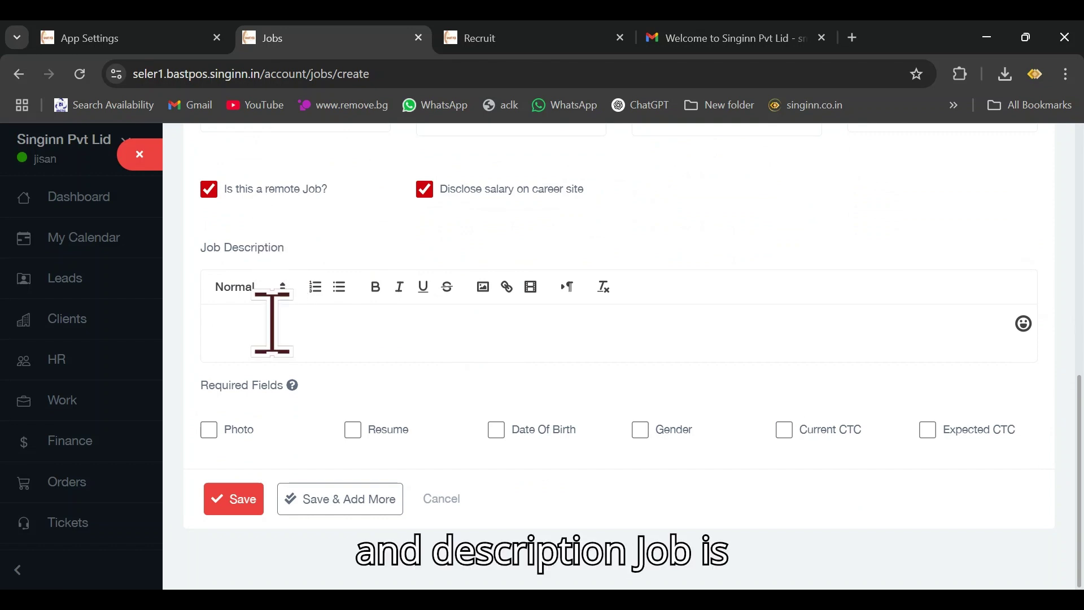
Step: Enter description 'Job is bast', require date of birth, gender and current CTC, then save
{"action": "type", "text": "i"}
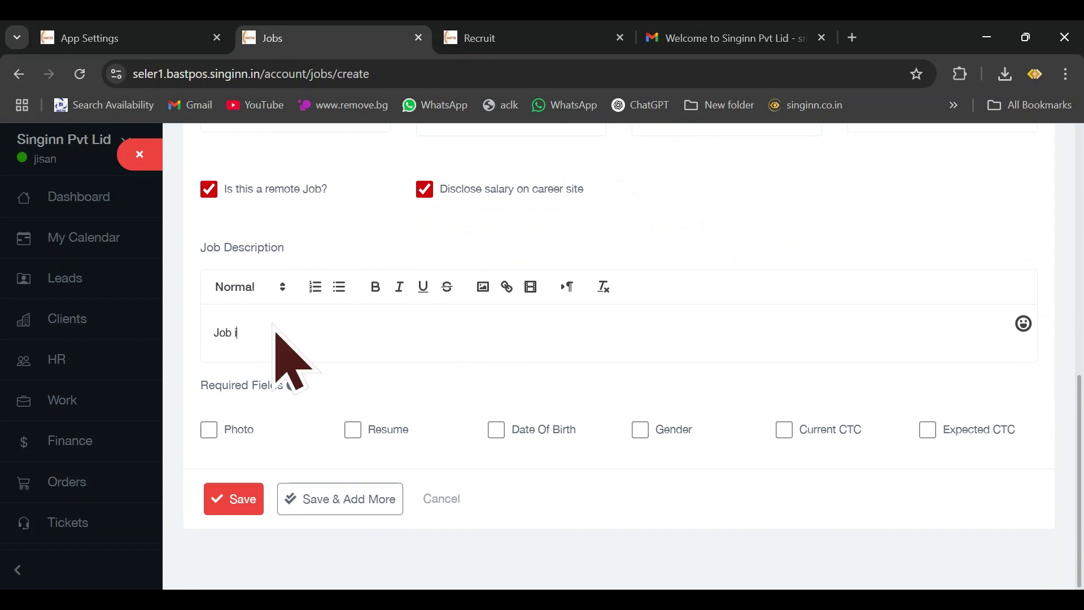
{"action": "type", "text": "s bast"}
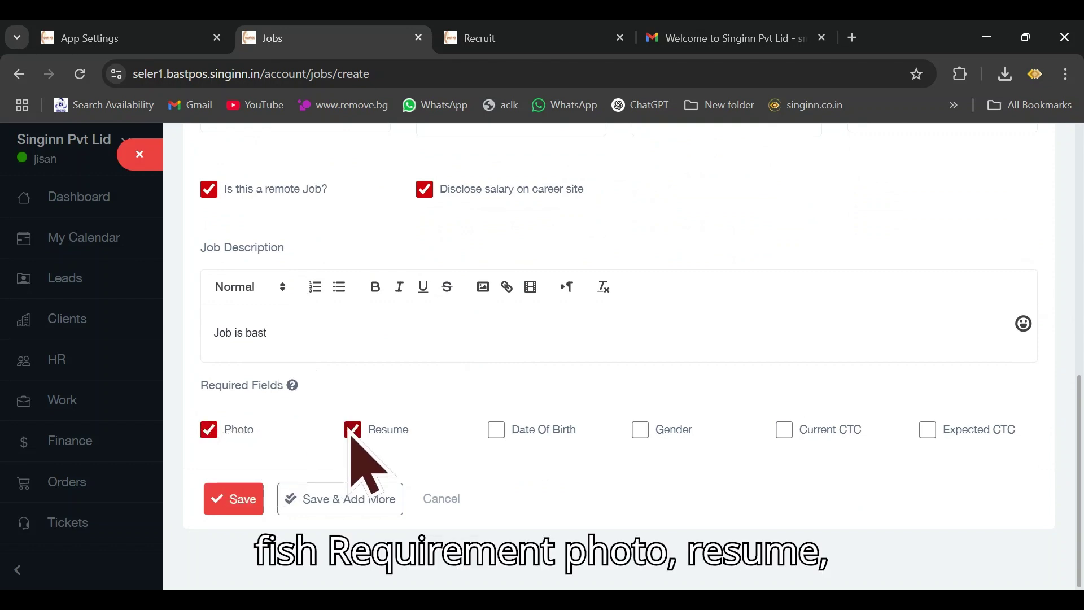
{"action": "left_click", "coordinate": [528, 439]}
{"action": "left_click", "coordinate": [666, 443]}
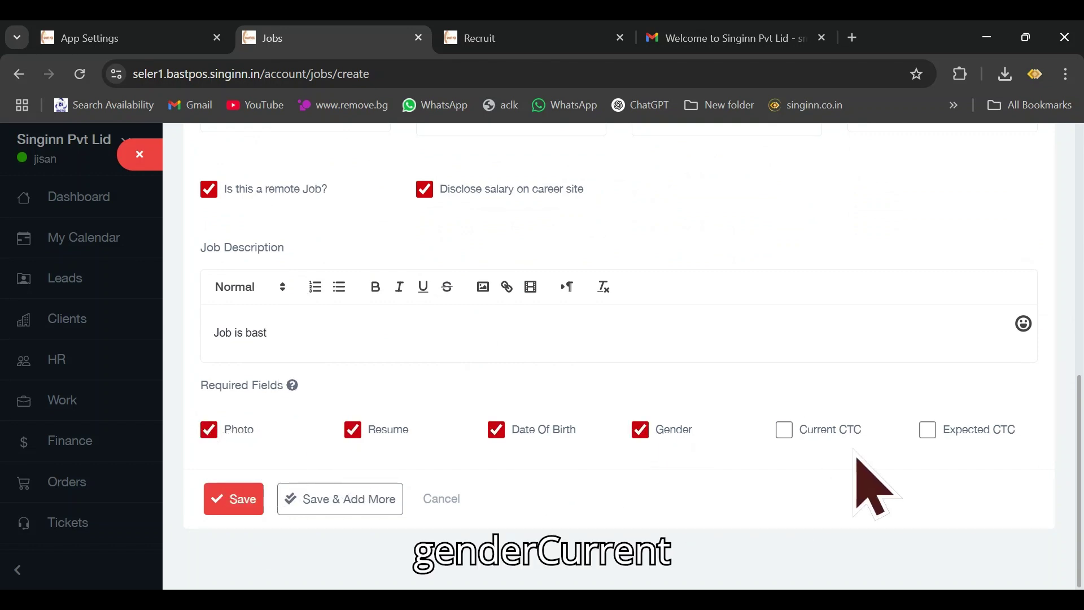
{"action": "left_click", "coordinate": [822, 434]}
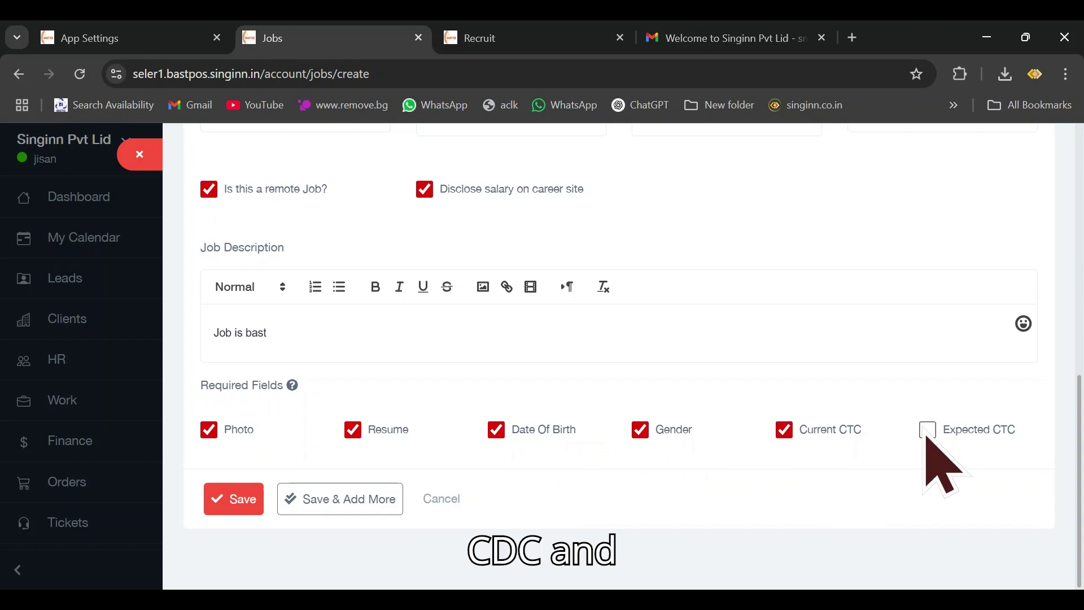
{"action": "left_click", "coordinate": [237, 499]}
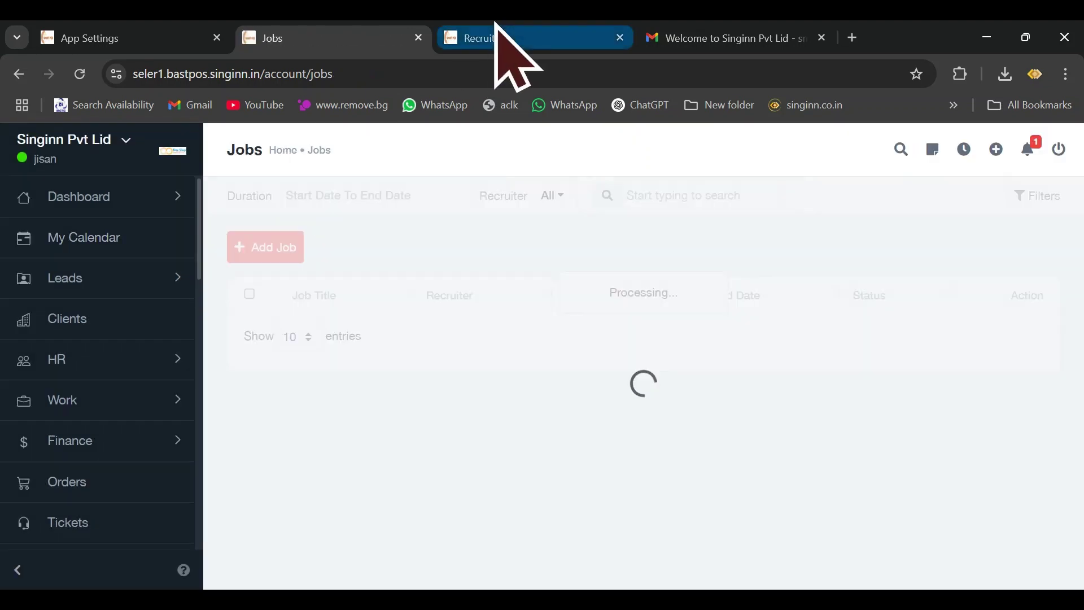
Step: Launch the Career Site from Recruit, view its job openings, and bring up the Development listing's application
{"action": "left_click", "coordinate": [497, 35]}
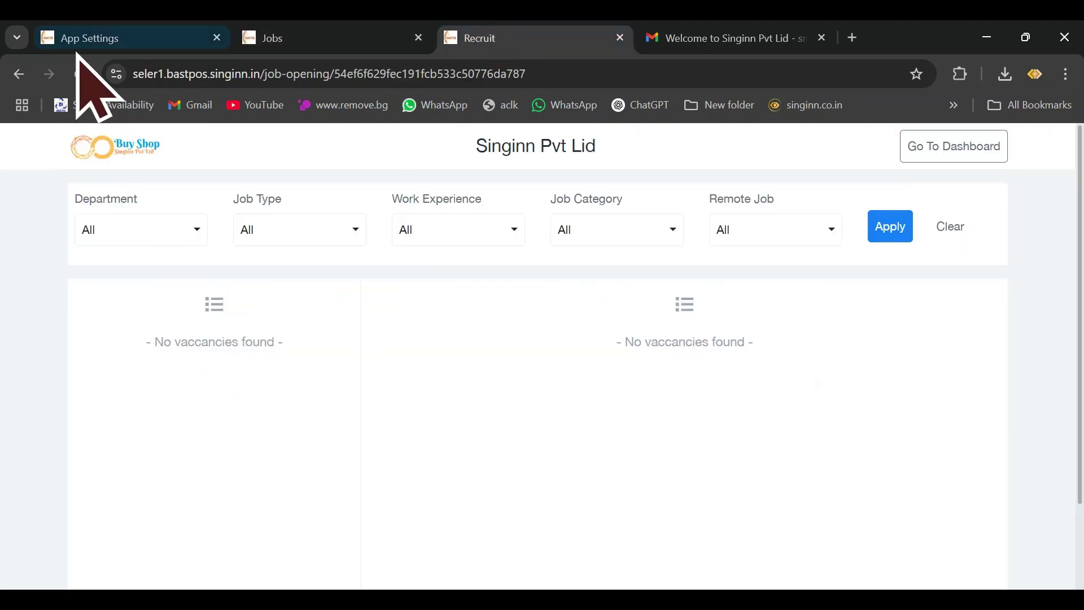
{"action": "left_click", "coordinate": [296, 38]}
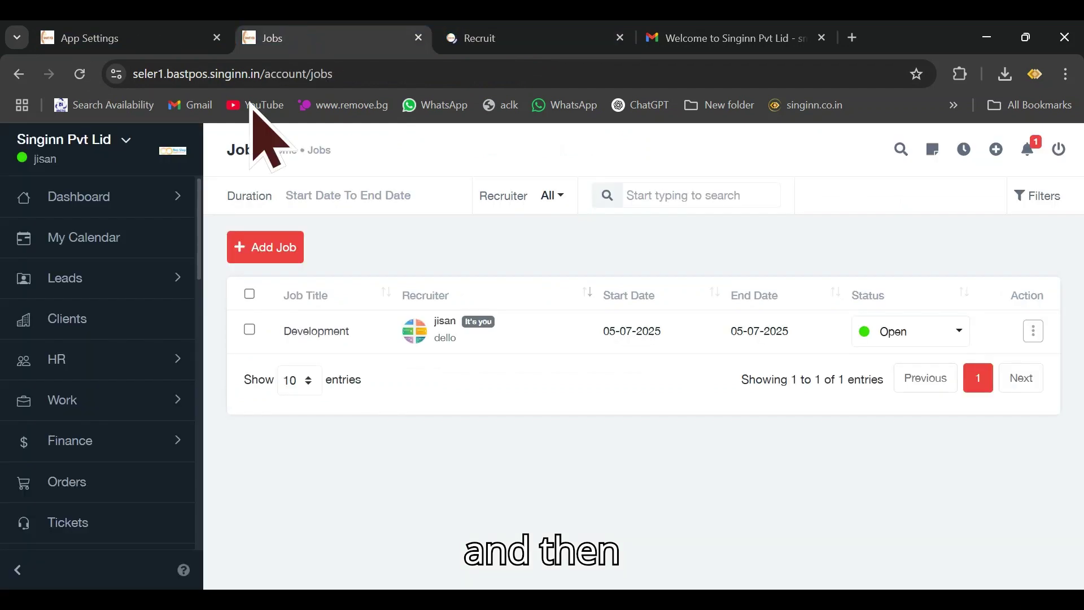
{"action": "left_click_drag", "start_coordinate": [205, 248], "coordinate": [194, 509]}
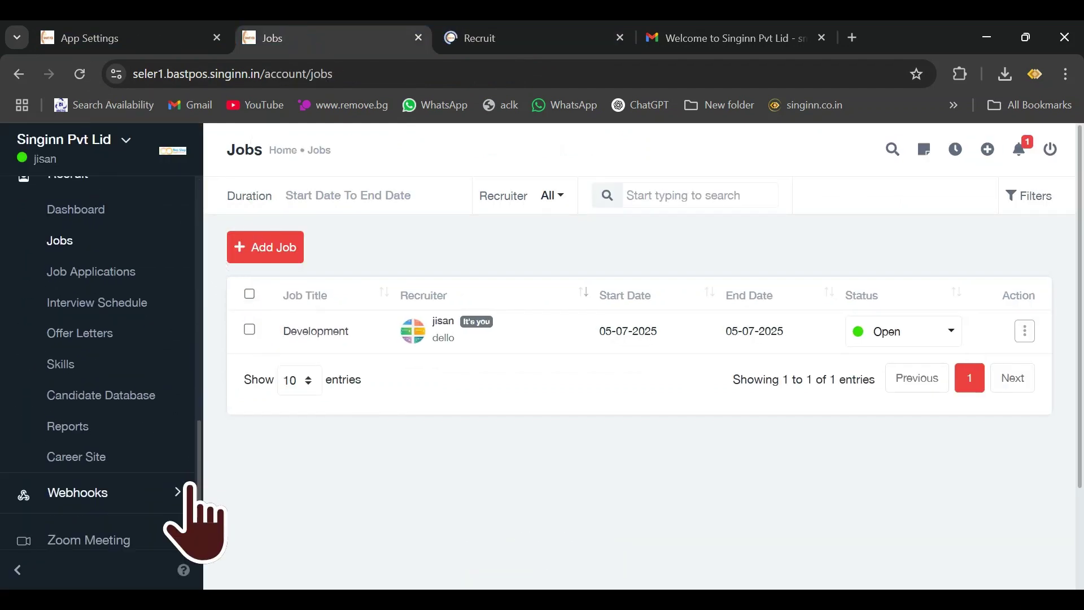
{"action": "left_click", "coordinate": [136, 458]}
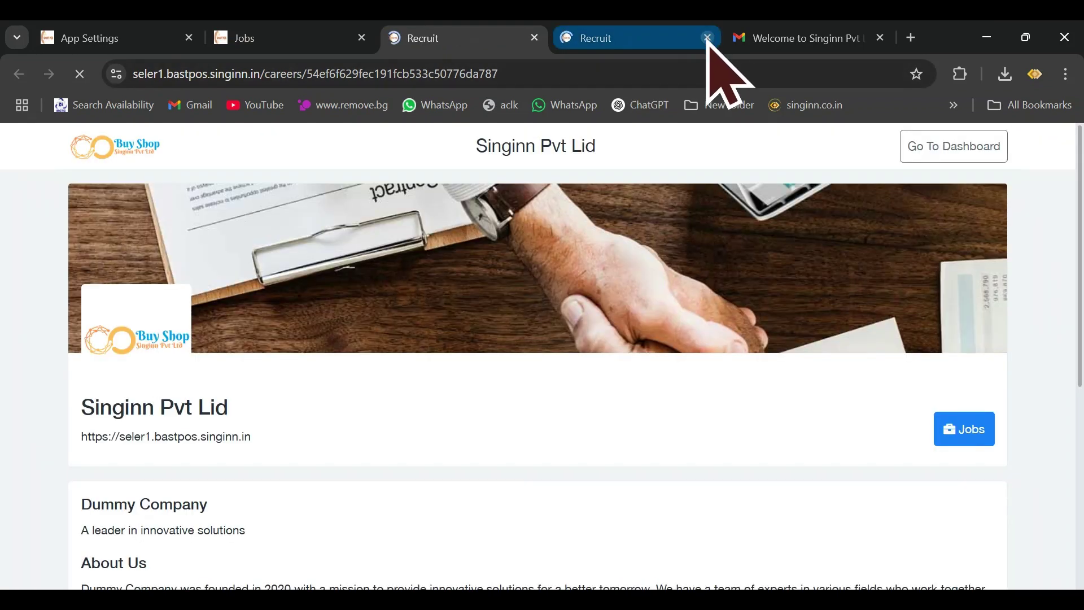
{"action": "left_click", "coordinate": [708, 38]}
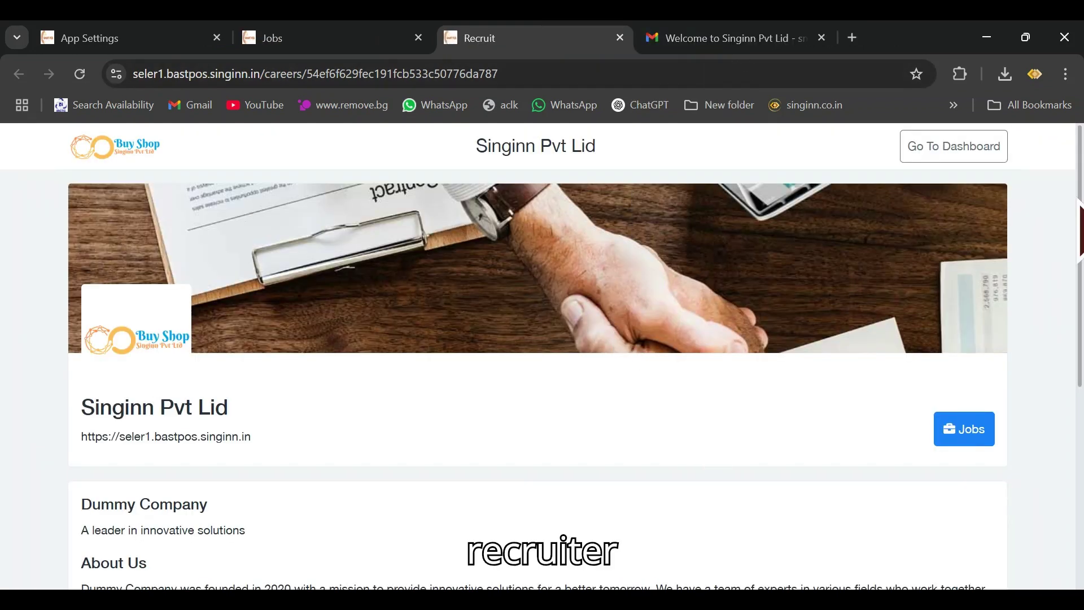
{"action": "scroll", "coordinate": [1044, 435], "scroll_direction": "down", "scroll_amount": 6}
{"action": "scroll", "coordinate": [1045, 434], "scroll_direction": "up", "scroll_amount": 6}
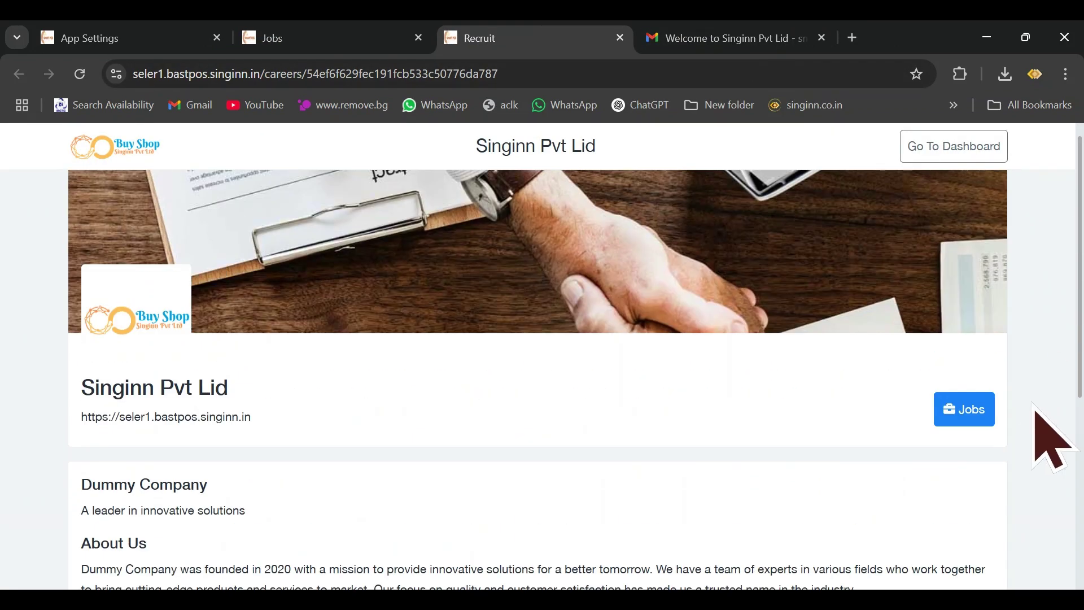
{"action": "left_click", "coordinate": [980, 403]}
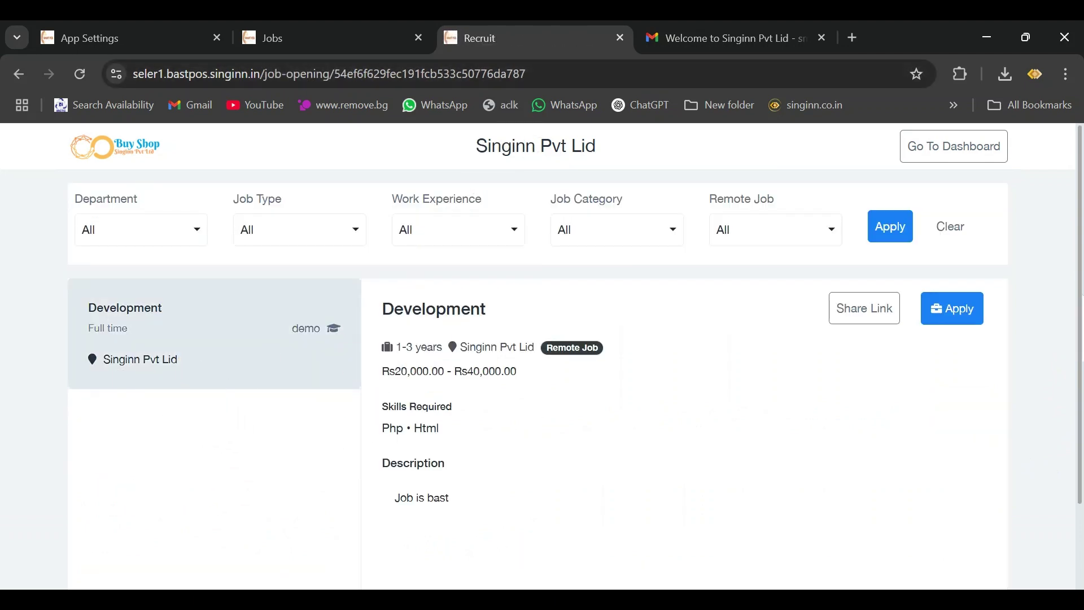
{"action": "left_click", "coordinate": [863, 317]}
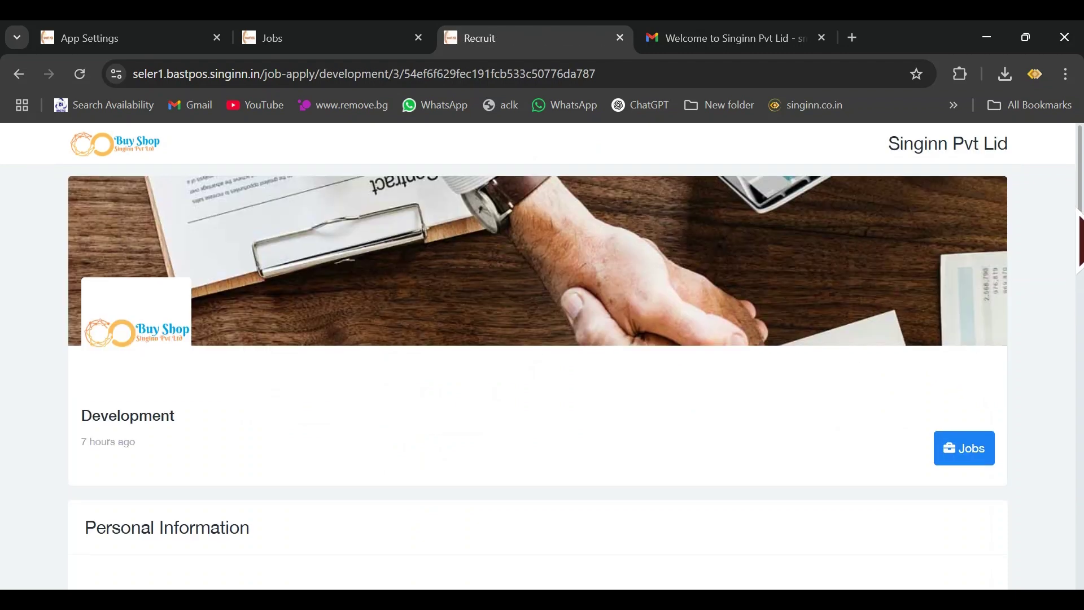
Step: Look over the application's referral source and notice period choices without changing them
{"action": "left_click_drag", "start_coordinate": [1077, 206], "coordinate": [1076, 428]}
{"action": "left_click", "coordinate": [579, 339]}
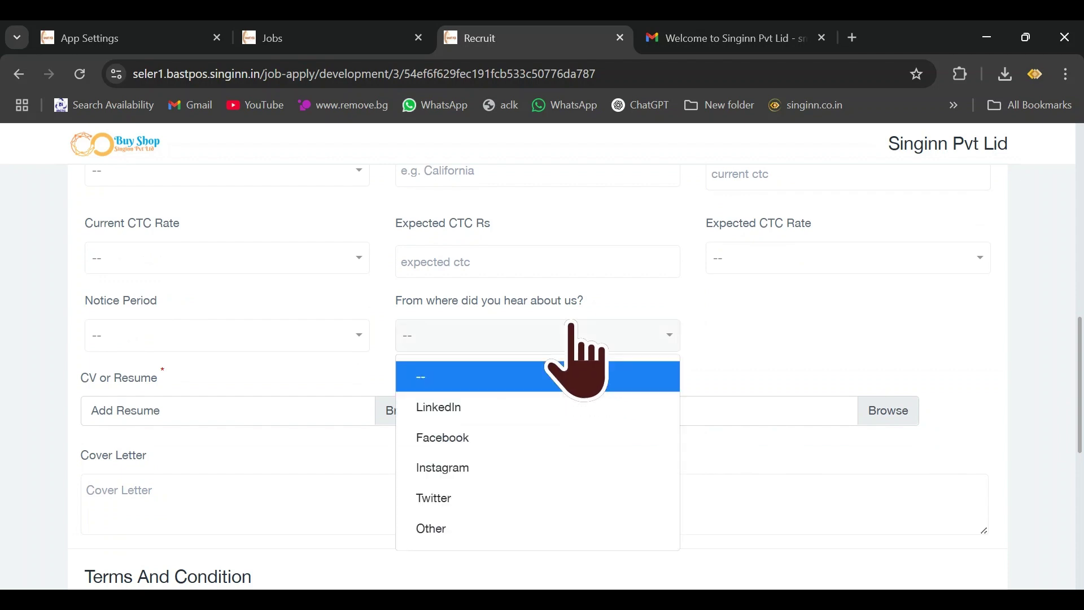
{"action": "left_click", "coordinate": [421, 317]}
{"action": "left_click", "coordinate": [232, 343]}
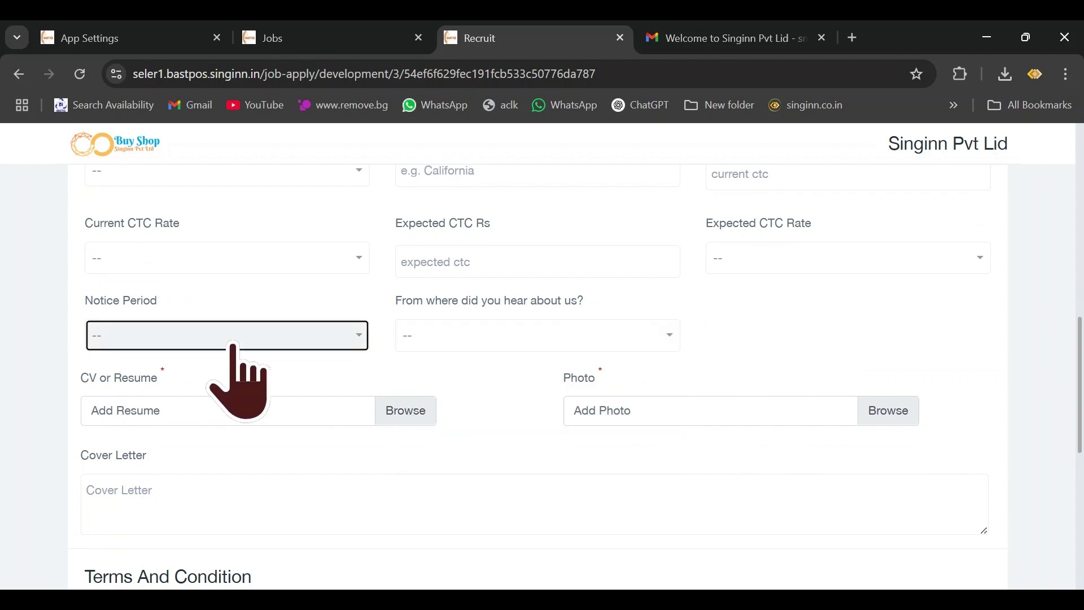
{"action": "left_click", "coordinate": [507, 355]}
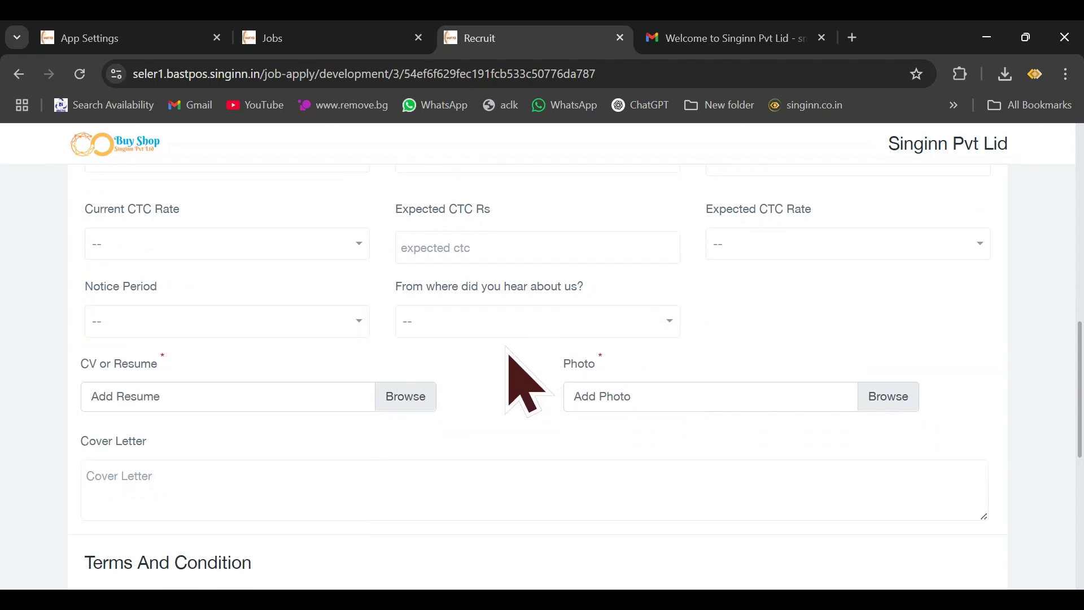
Step: Accept the terms, submit the blank application to see validation errors, and return to Jobs
{"action": "scroll", "coordinate": [536, 373], "scroll_direction": "down", "scroll_amount": 6}
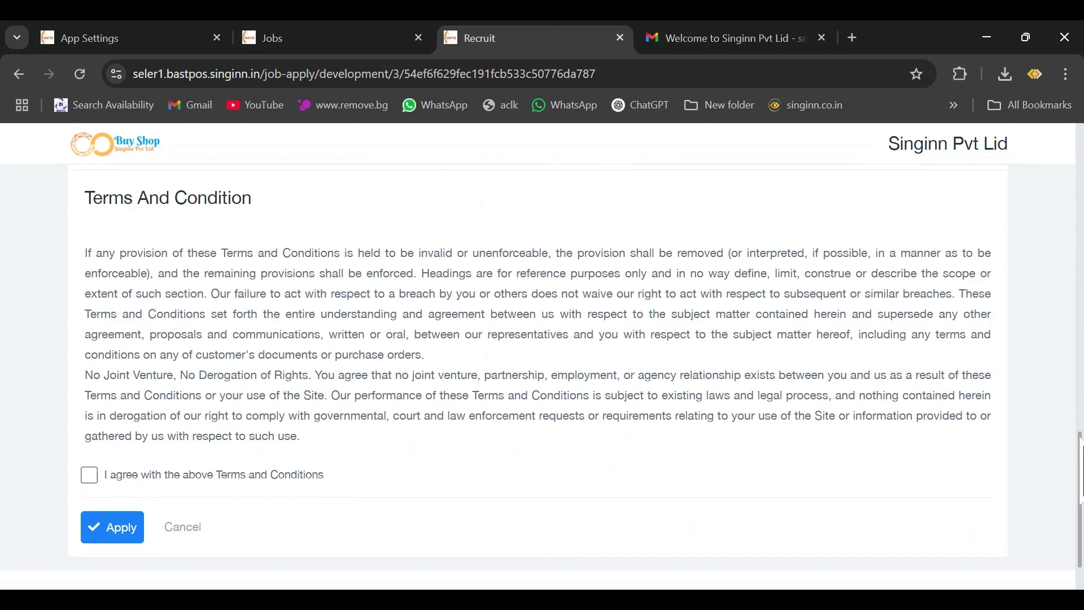
{"action": "left_click_drag", "start_coordinate": [1079, 469], "coordinate": [1055, 496]}
{"action": "left_click", "coordinate": [132, 408]}
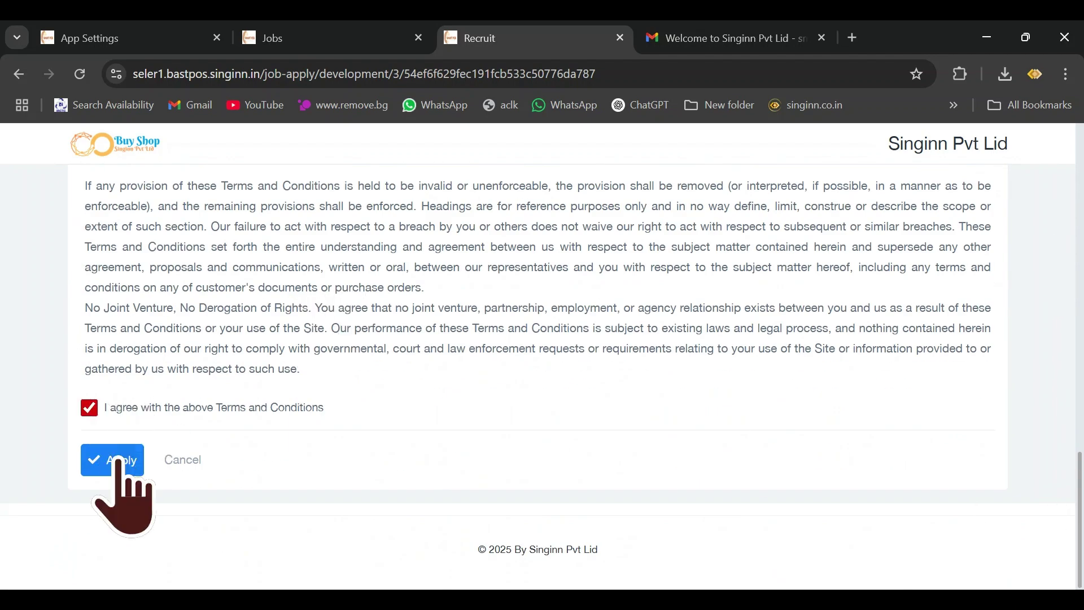
{"action": "left_click", "coordinate": [117, 460]}
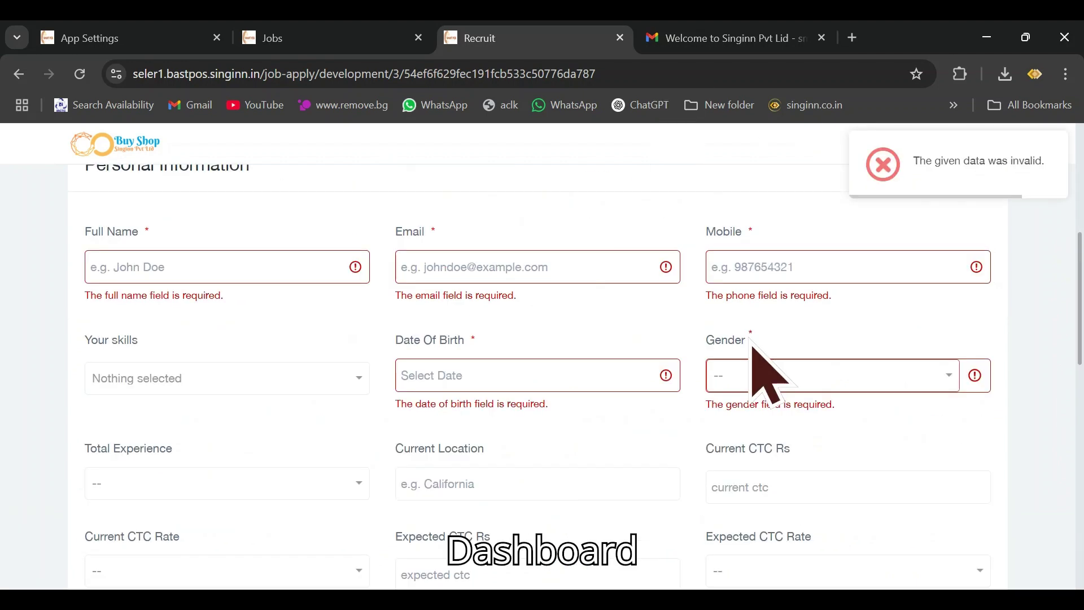
{"action": "left_click", "coordinate": [380, 37]}
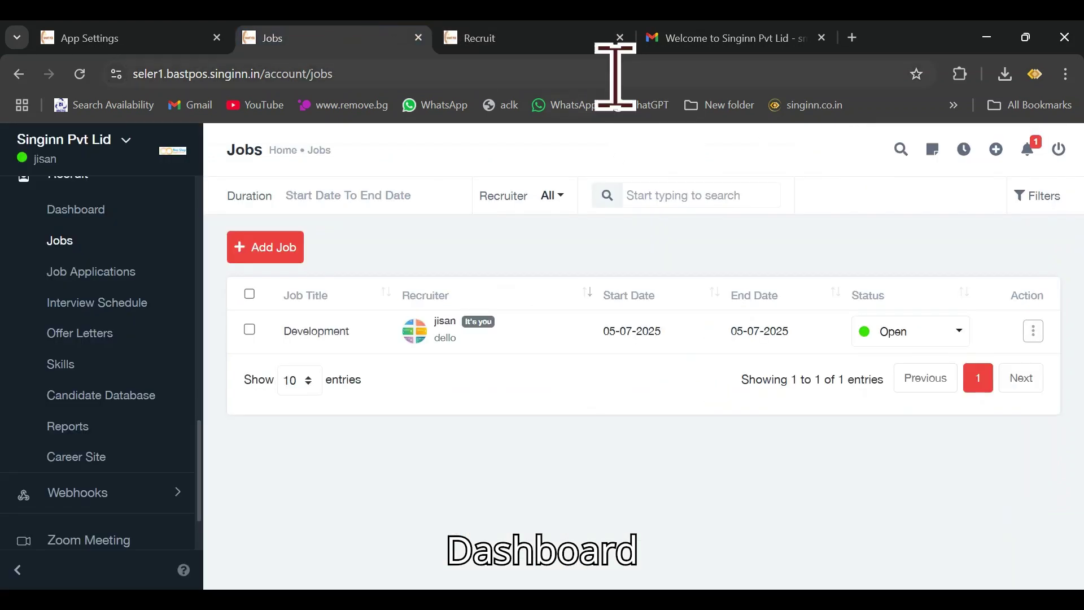
Step: Close the career site page and open the Job Applications list
{"action": "left_click", "coordinate": [620, 38]}
{"action": "scroll", "coordinate": [201, 448], "scroll_direction": "up", "scroll_amount": 3}
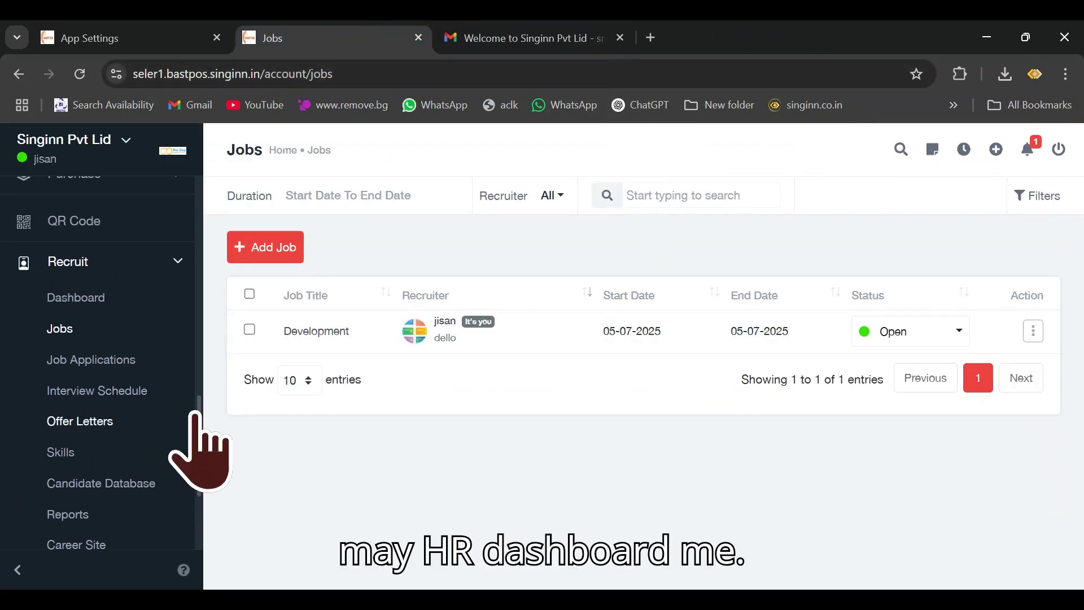
{"action": "left_click", "coordinate": [81, 363]}
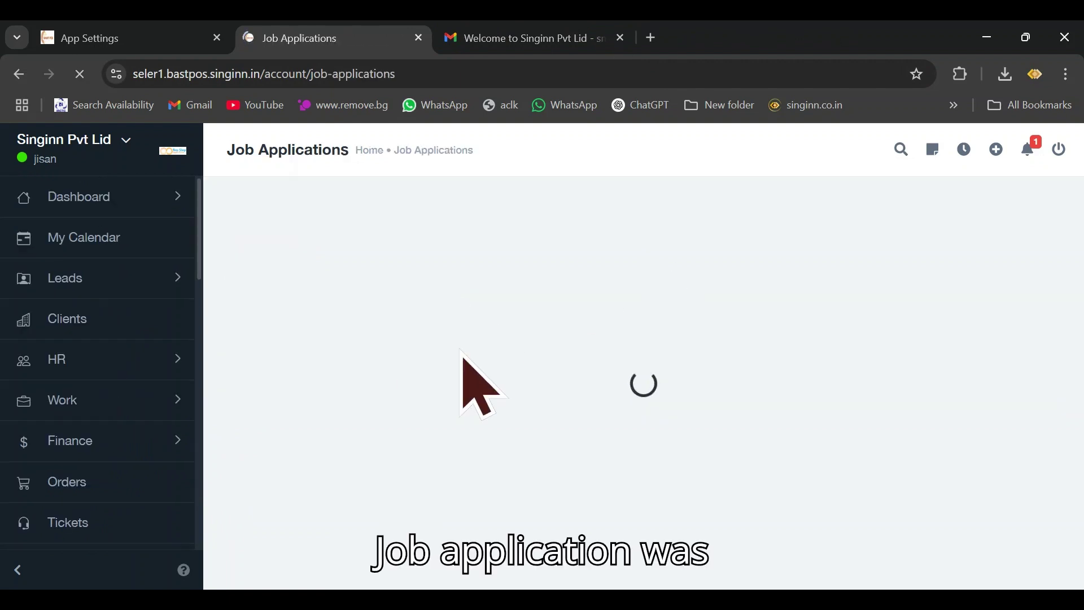
Step: Expand Webhooks in the sidebar and open the Webhooks list
{"action": "left_click_drag", "start_coordinate": [201, 268], "coordinate": [192, 516]}
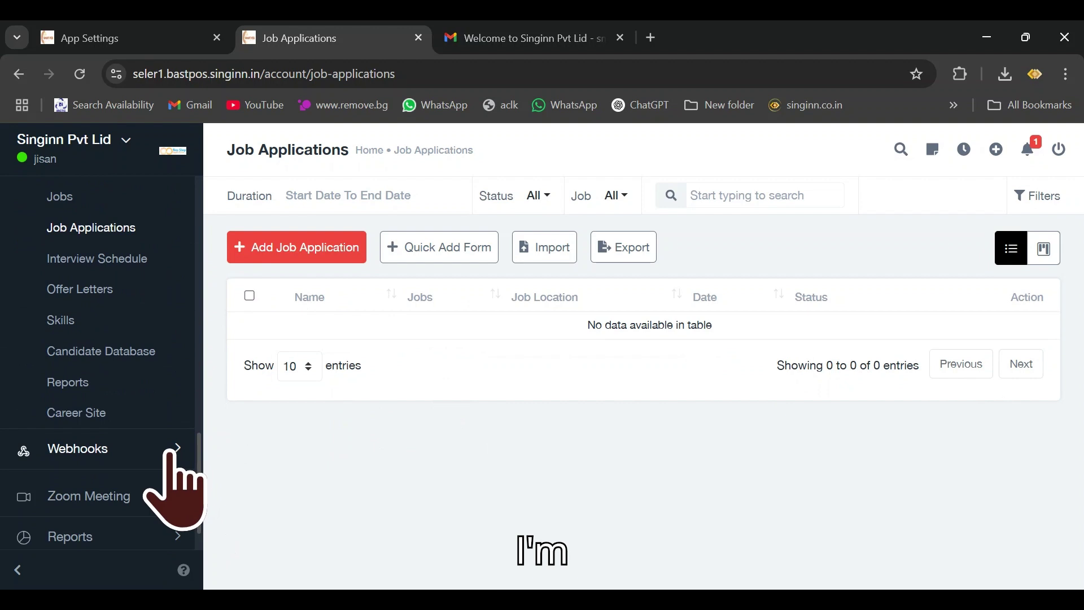
{"action": "left_click", "coordinate": [169, 450]}
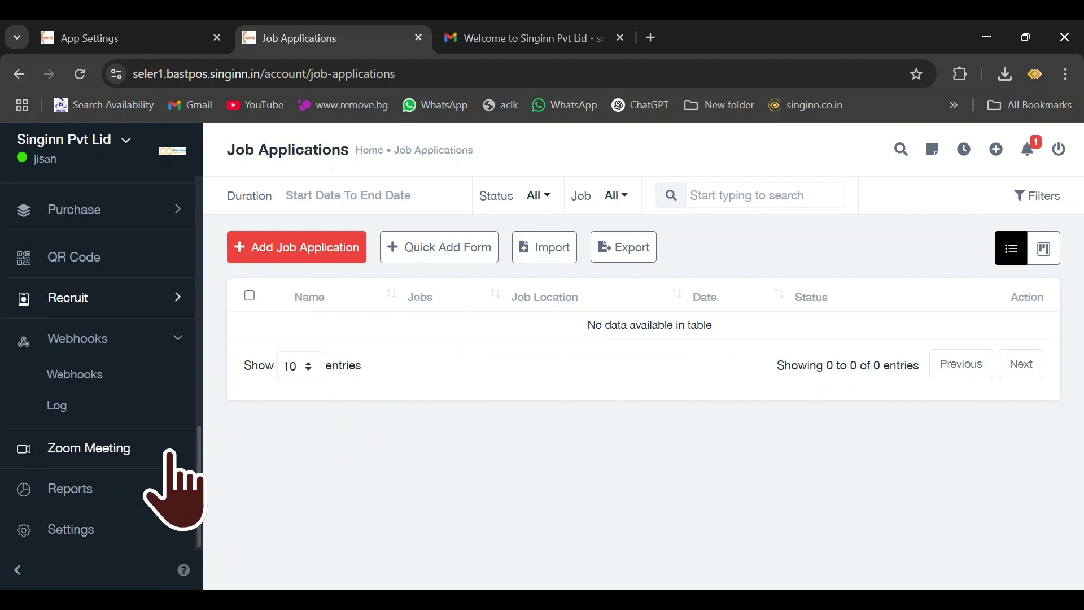
{"action": "left_click", "coordinate": [120, 377]}
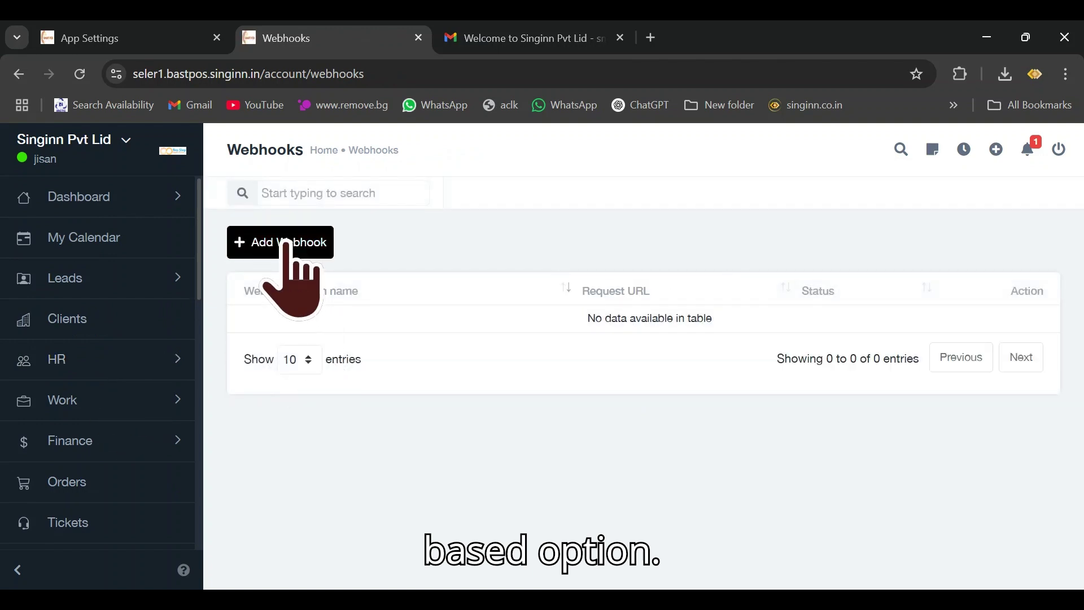
Step: Preview the Add Webhook form, close it unsaved, and open the Zoom Meeting page
{"action": "left_click", "coordinate": [289, 249]}
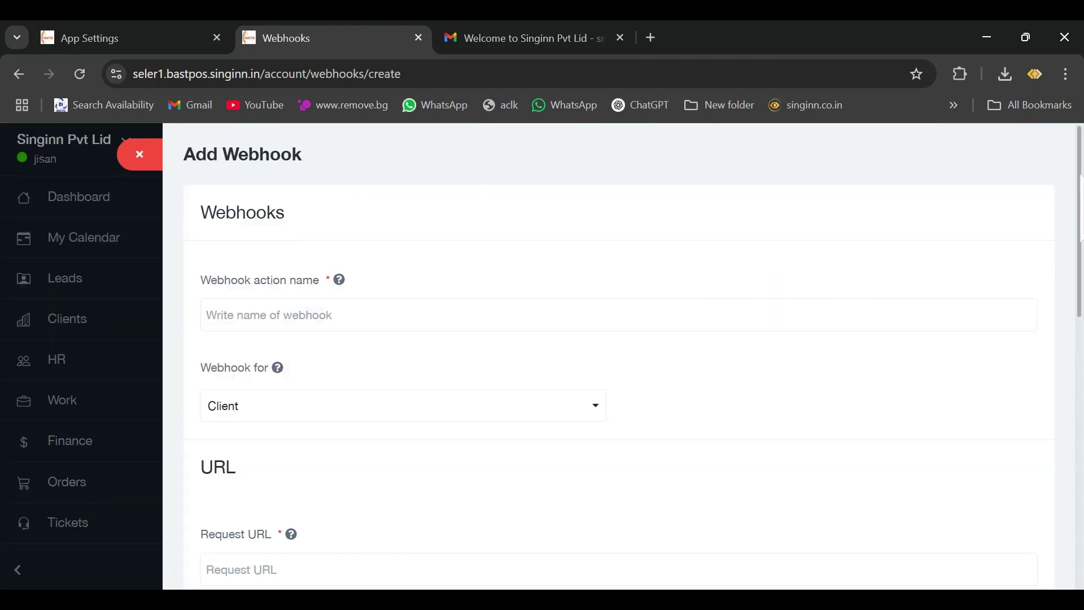
{"action": "scroll", "coordinate": [1080, 209], "scroll_direction": "down", "scroll_amount": 10}
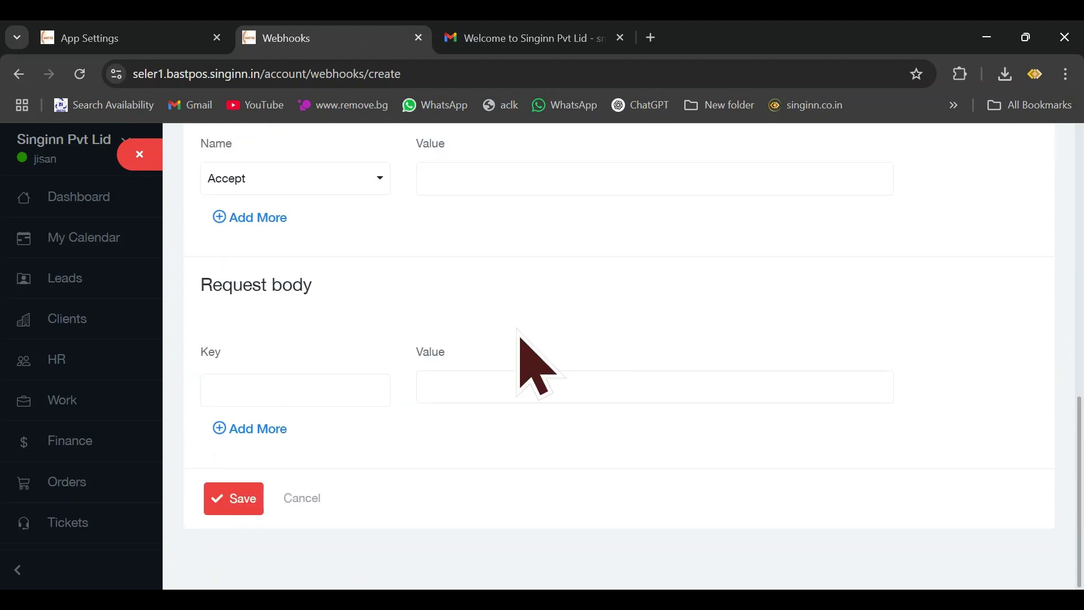
{"action": "left_click", "coordinate": [141, 155]}
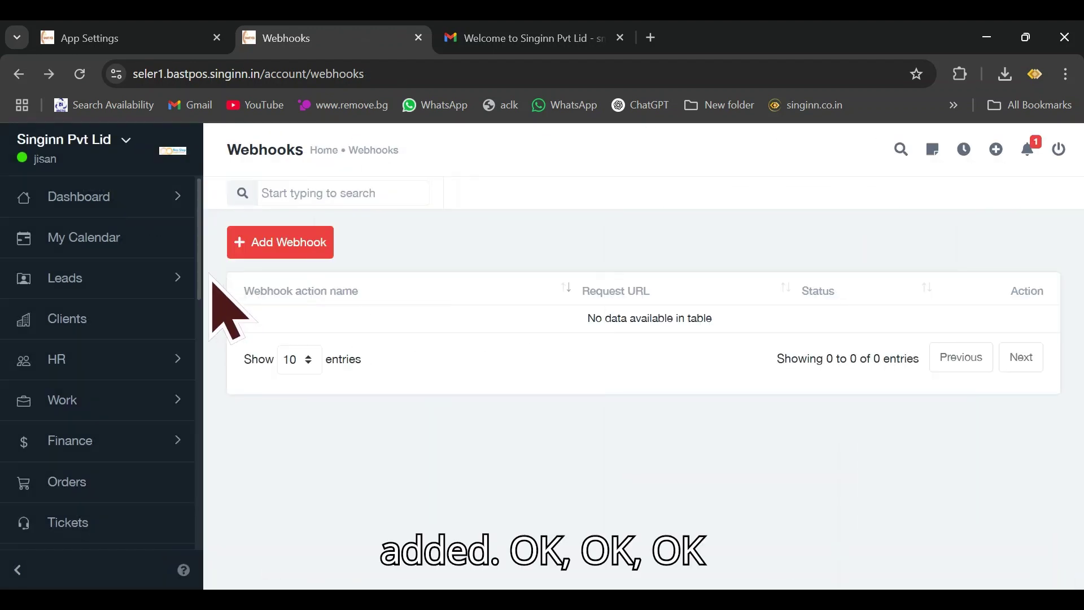
{"action": "left_click_drag", "start_coordinate": [201, 270], "coordinate": [186, 558]}
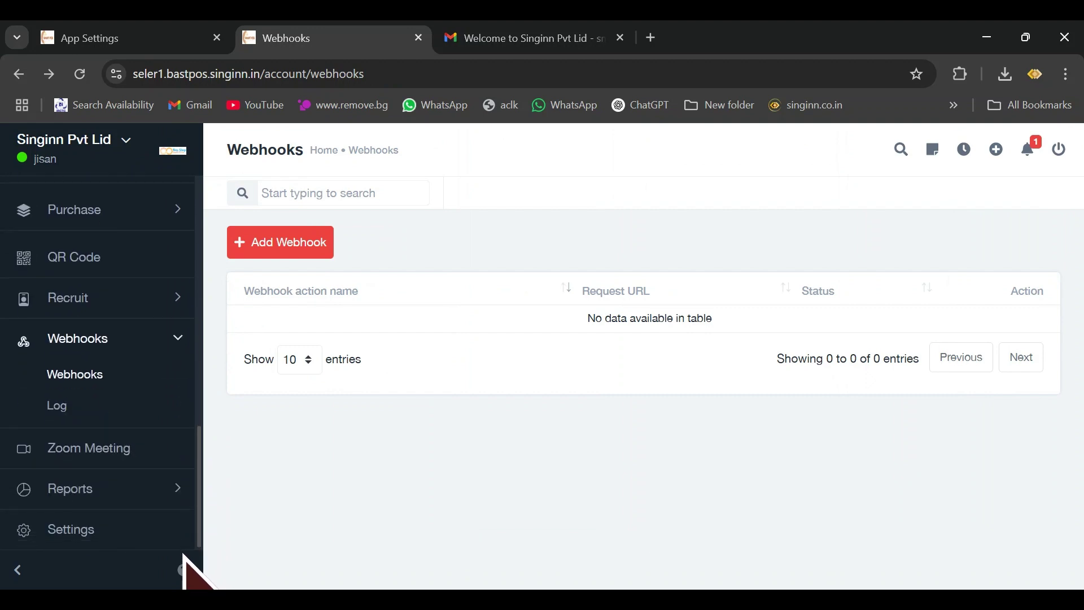
{"action": "left_click", "coordinate": [106, 451]}
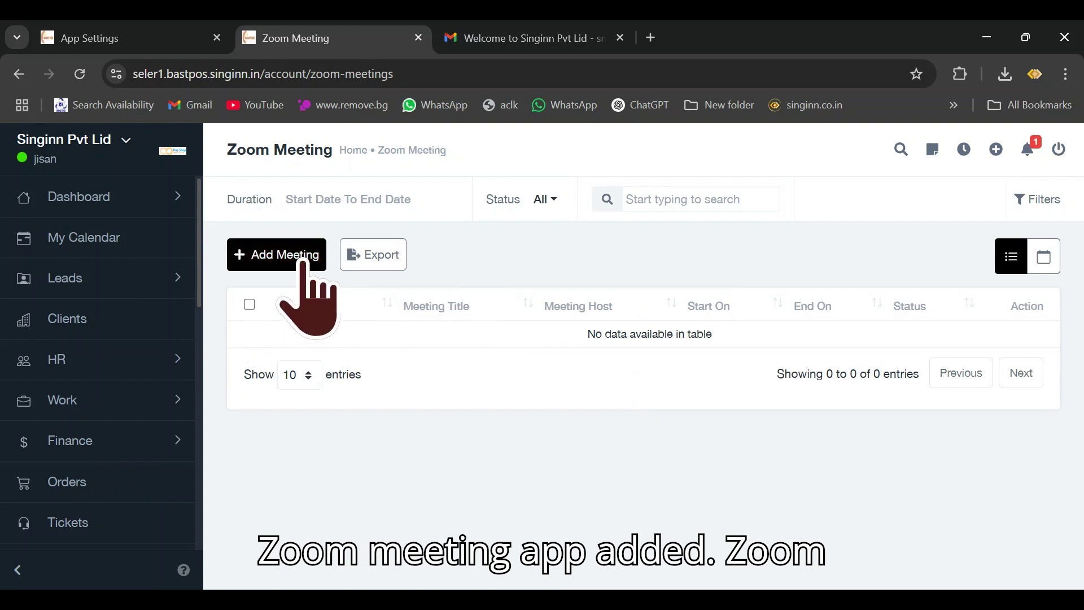
Step: Start an Add Meeting, check the empty Zoom Settings credentials, then return to Add Meeting
{"action": "left_click", "coordinate": [305, 256]}
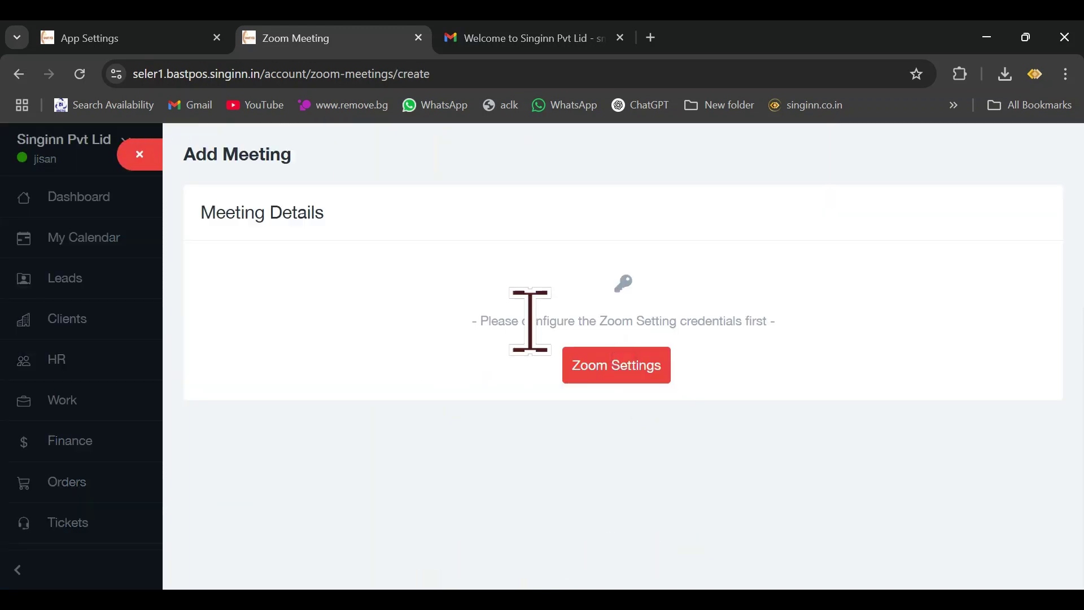
{"action": "left_click", "coordinate": [610, 384]}
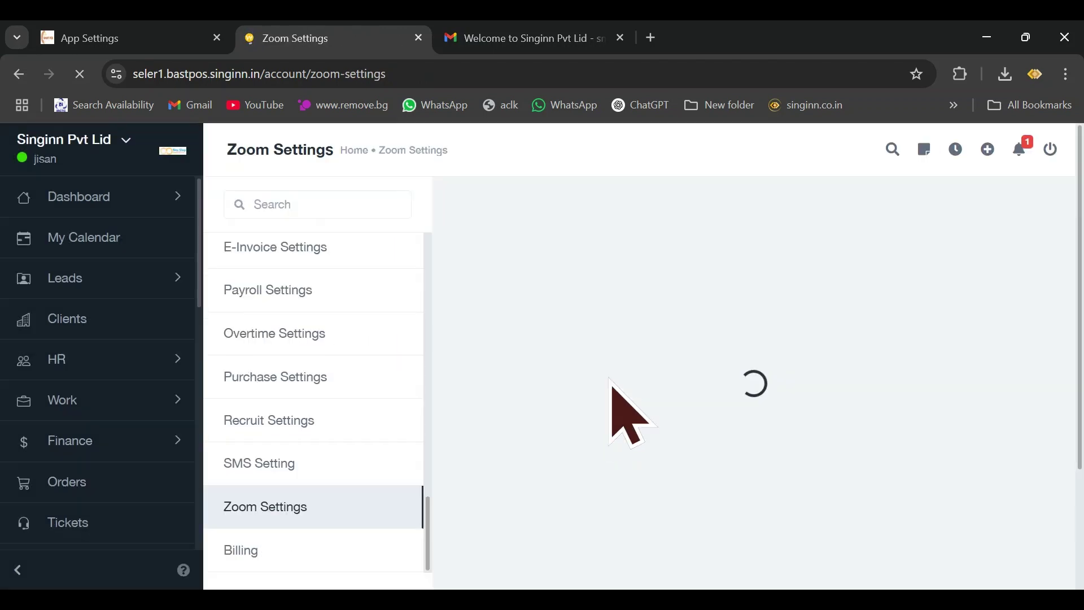
{"action": "left_click", "coordinate": [19, 74]}
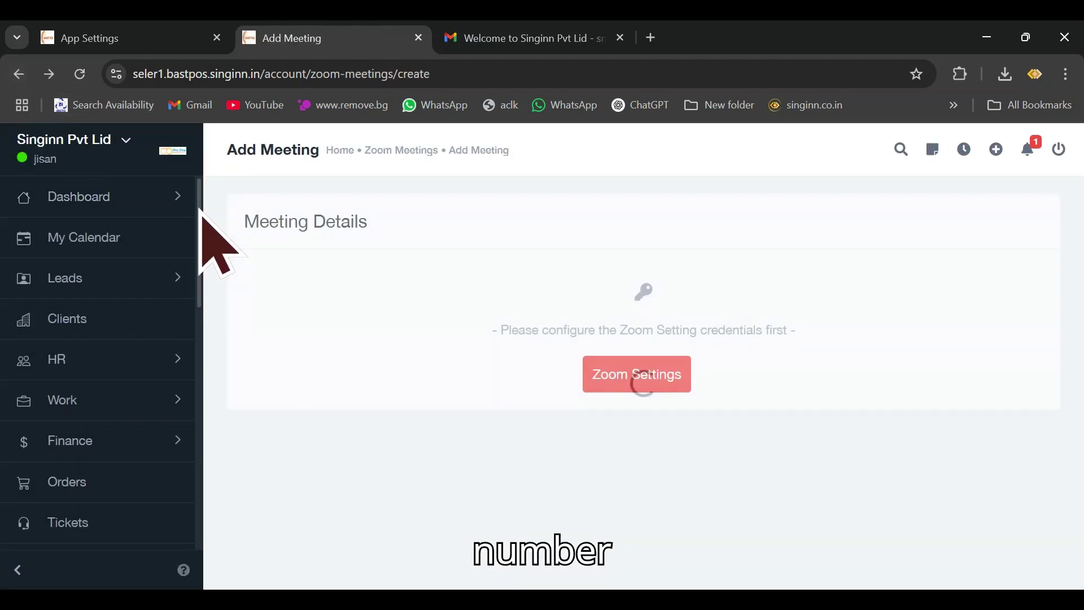
{"action": "left_click_drag", "start_coordinate": [201, 218], "coordinate": [193, 462]}
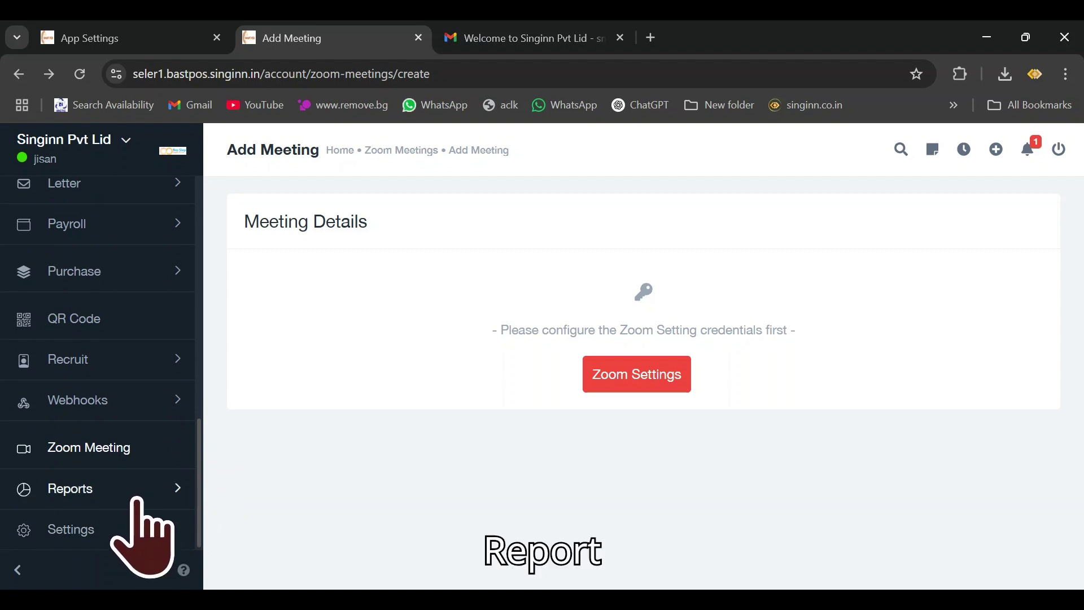
Step: Glance at the Reports list, collapse it, and open the Business Address settings
{"action": "left_click", "coordinate": [138, 494]}
{"action": "left_click_drag", "start_coordinate": [200, 405], "coordinate": [202, 486]}
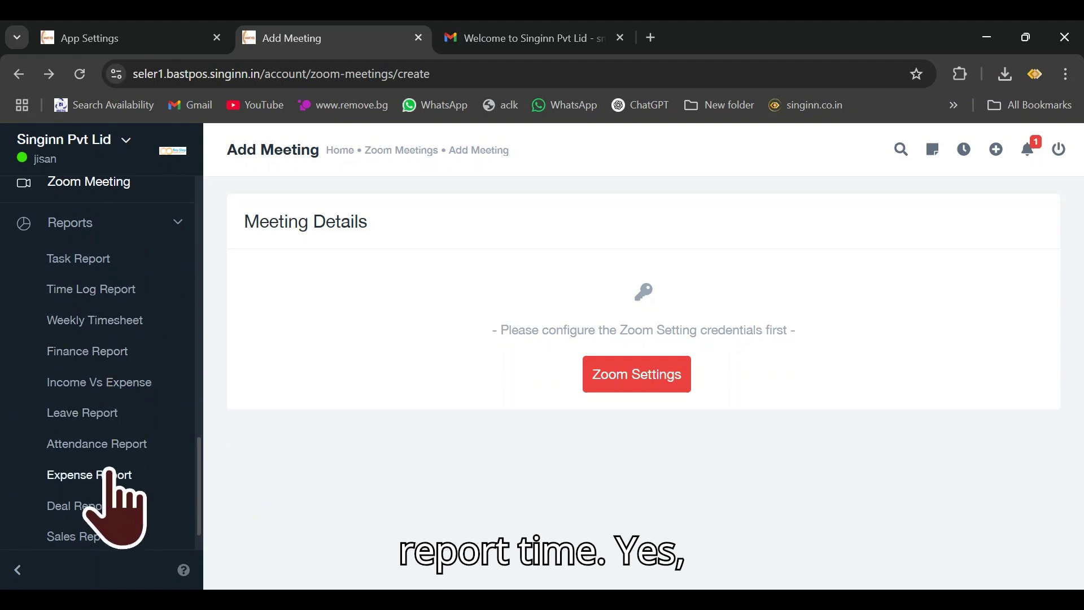
{"action": "left_click_drag", "start_coordinate": [201, 494], "coordinate": [201, 514]}
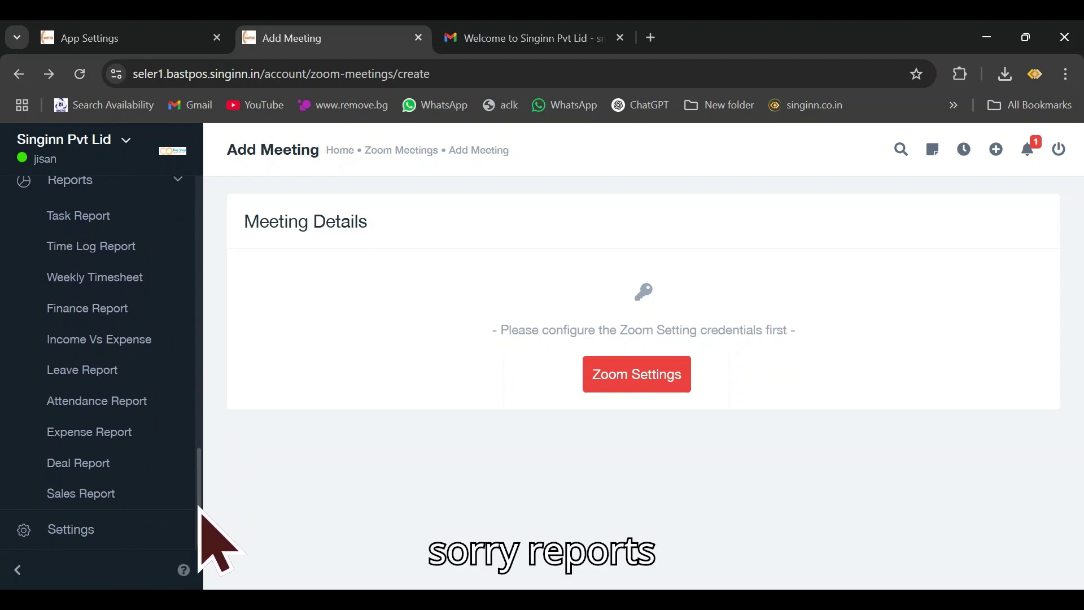
{"action": "left_click", "coordinate": [180, 181]}
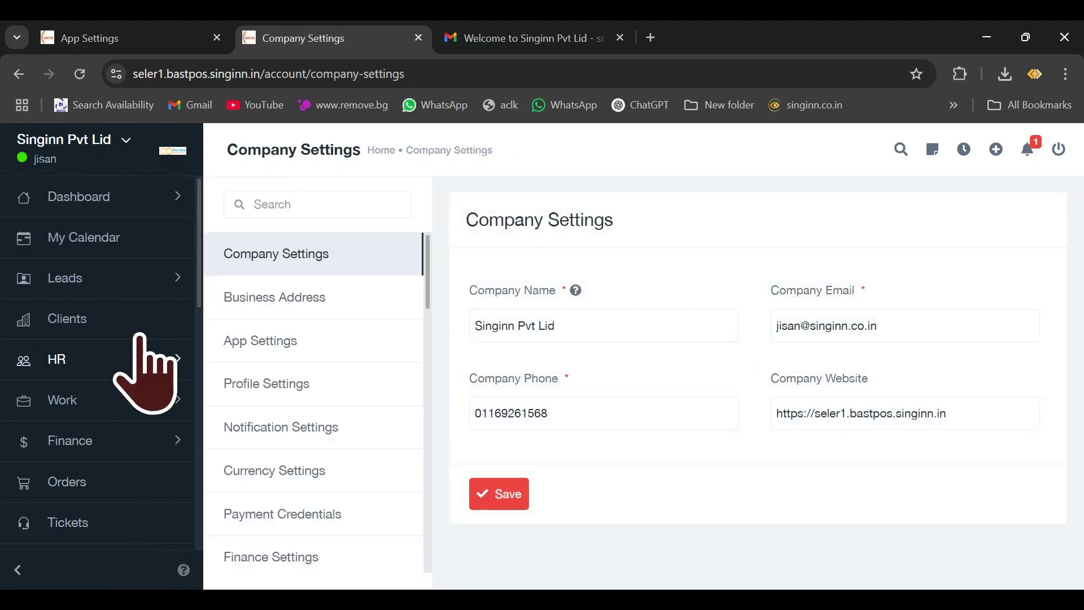
{"action": "left_click", "coordinate": [350, 293]}
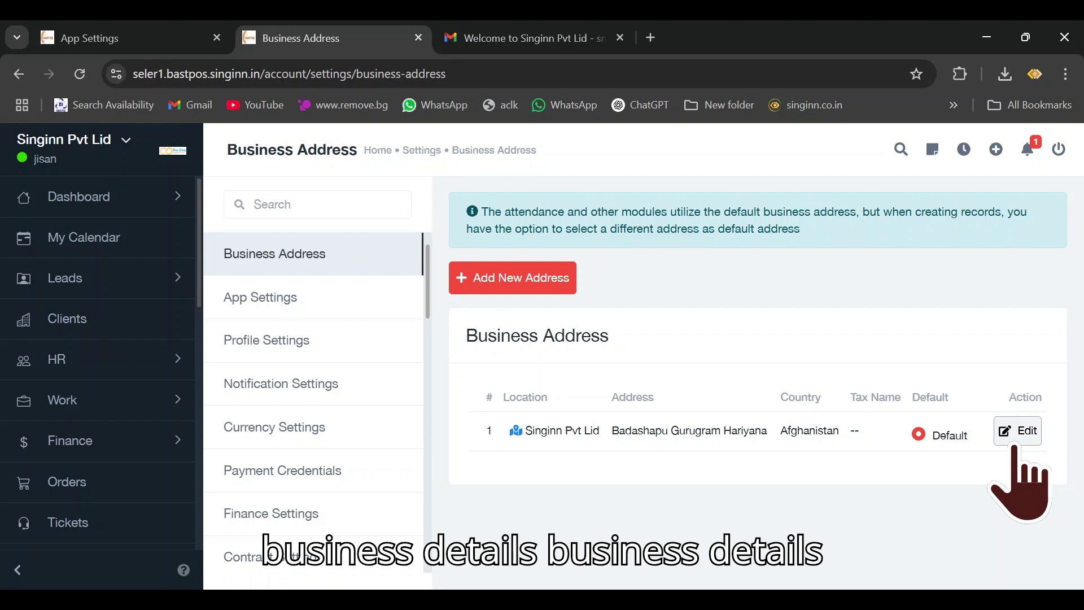
Step: Start a new business address with country India and location name delhi
{"action": "left_click", "coordinate": [523, 278]}
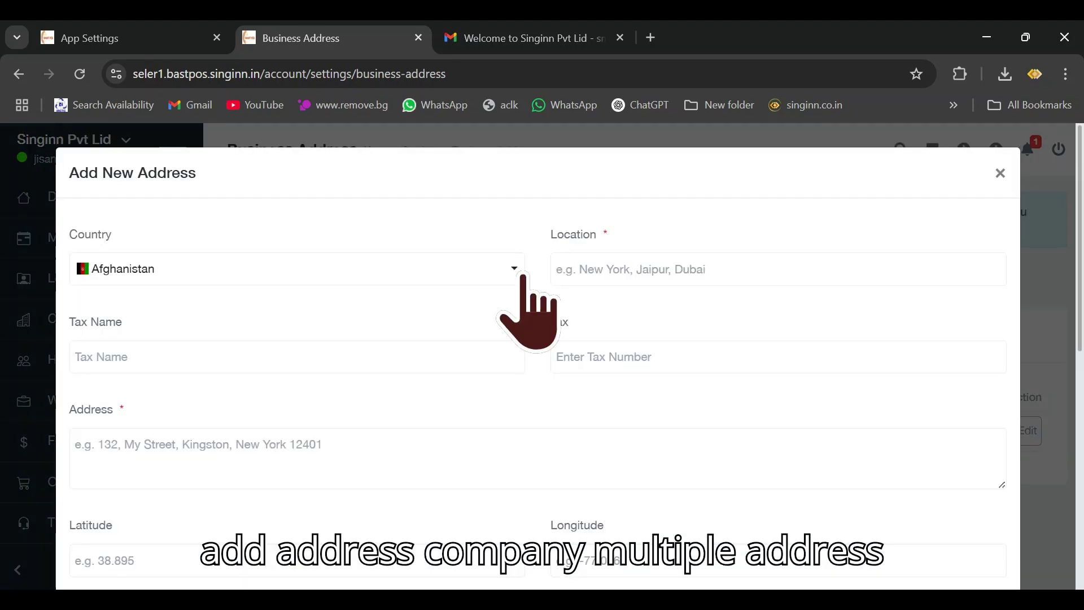
{"action": "left_click", "coordinate": [368, 282]}
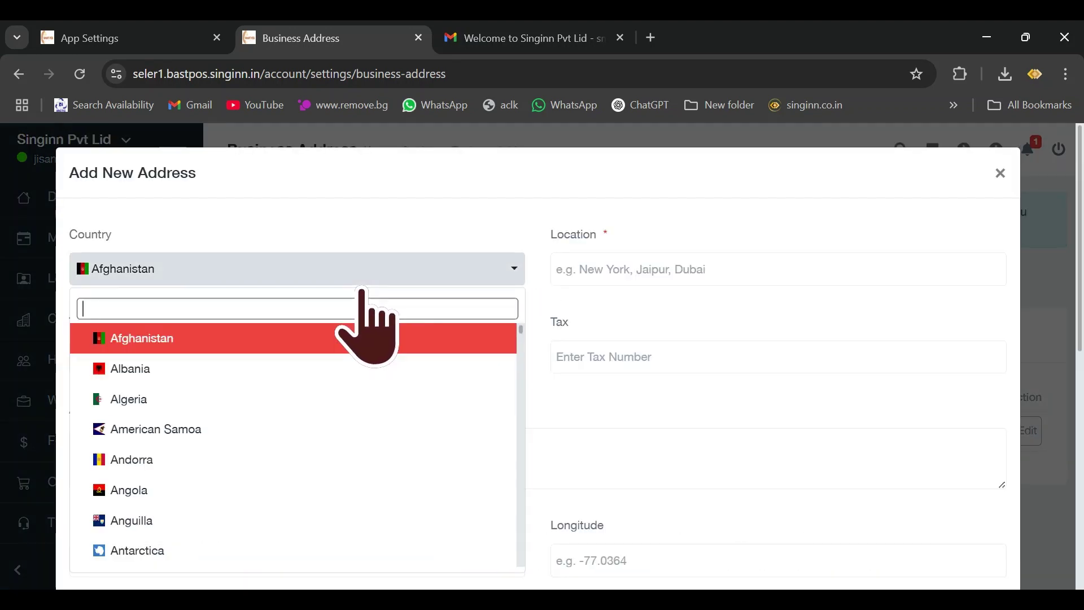
{"action": "type", "text": "ind"}
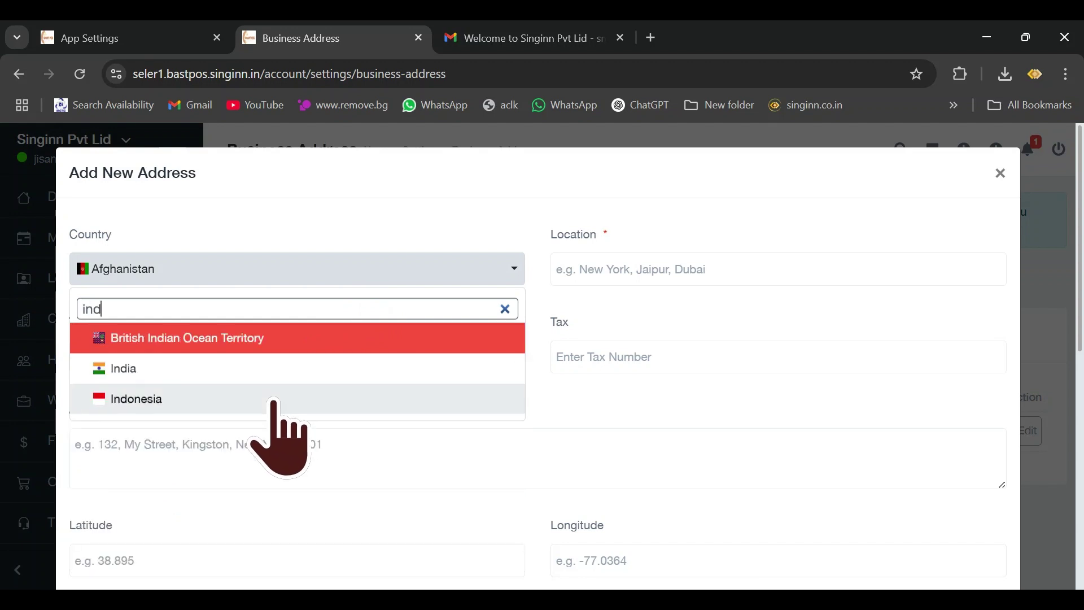
{"action": "left_click", "coordinate": [254, 368]}
{"action": "left_click", "coordinate": [668, 270]}
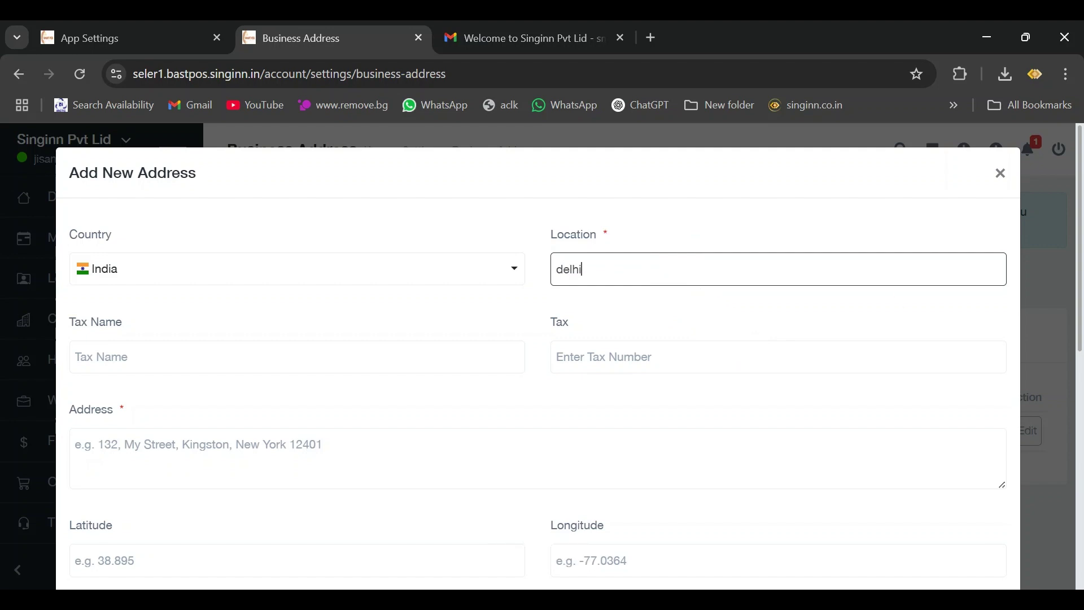
Step: Pin the Dwarkapuri place on the map to fill latitude and longitude
{"action": "scroll", "coordinate": [536, 361], "scroll_direction": "down", "scroll_amount": 2}
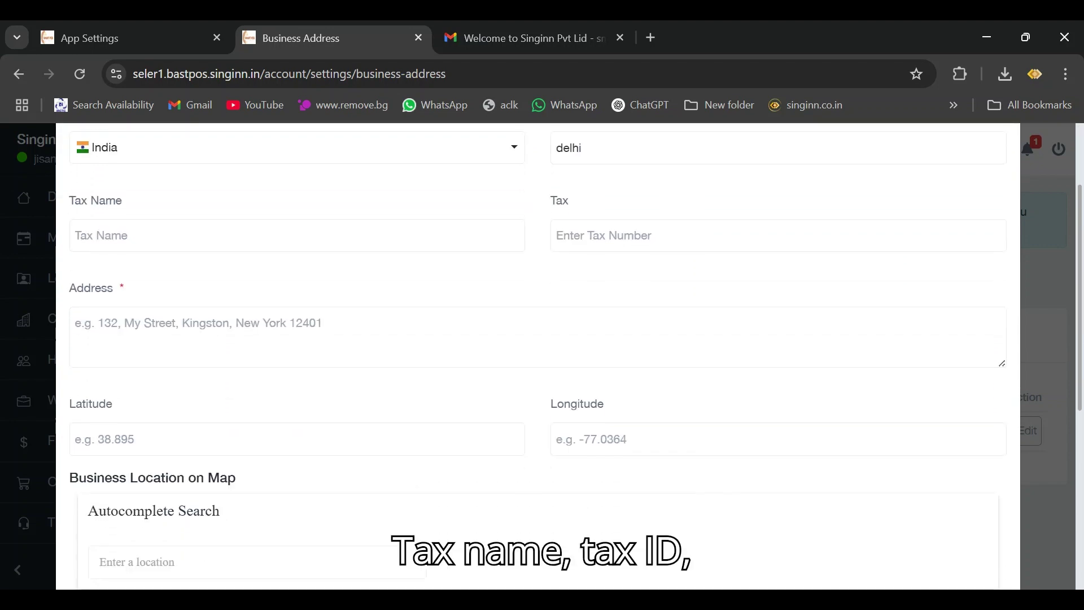
{"action": "scroll", "coordinate": [536, 362], "scroll_direction": "down", "scroll_amount": 4}
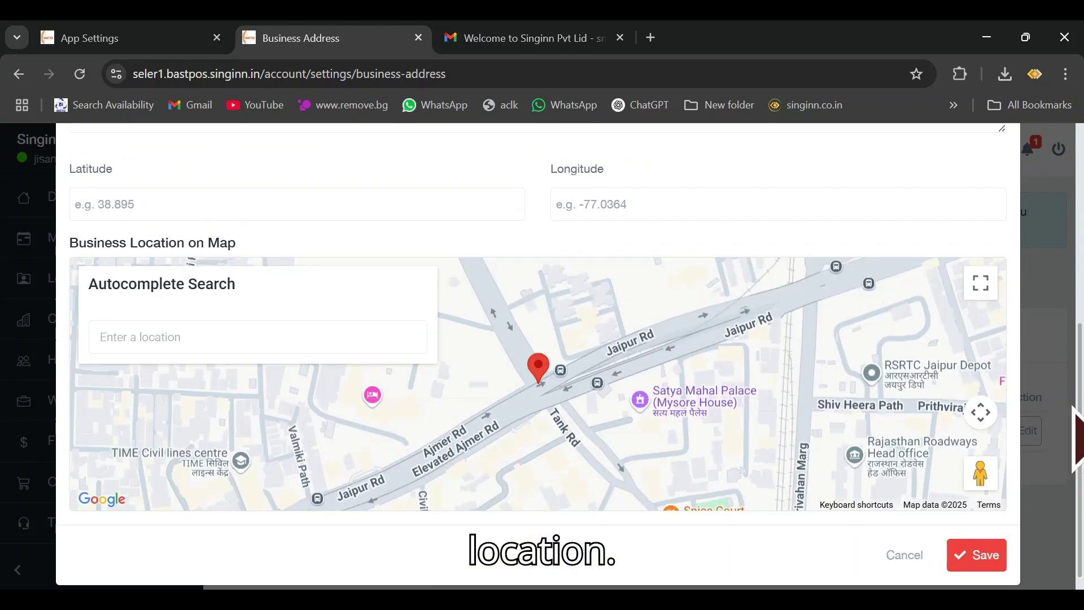
{"action": "left_click_drag", "start_coordinate": [1079, 404], "coordinate": [1079, 394]}
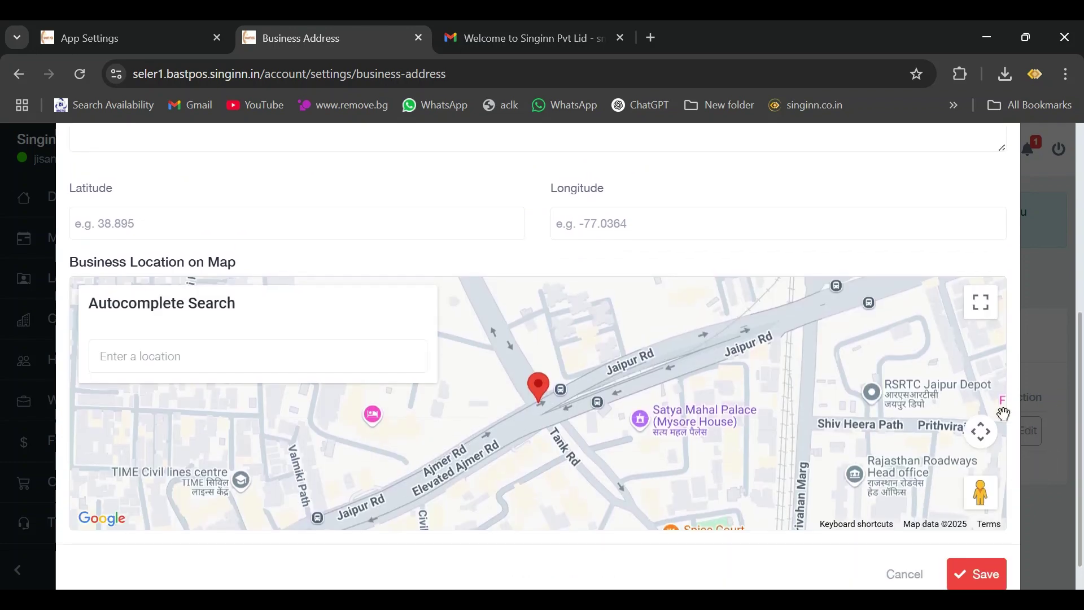
{"action": "left_click", "coordinate": [980, 430]}
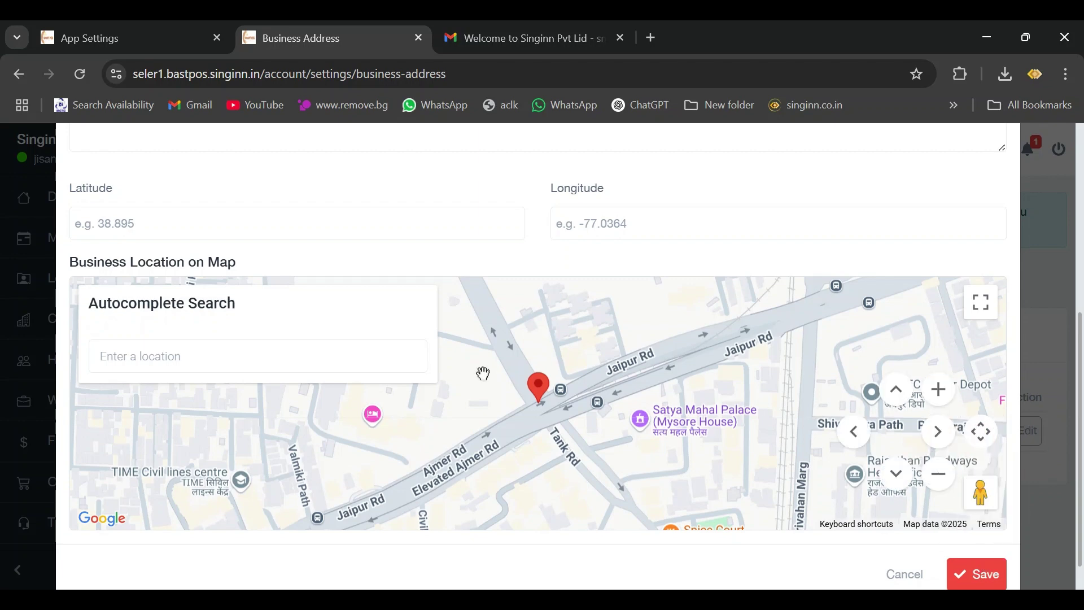
{"action": "left_click", "coordinate": [295, 366]}
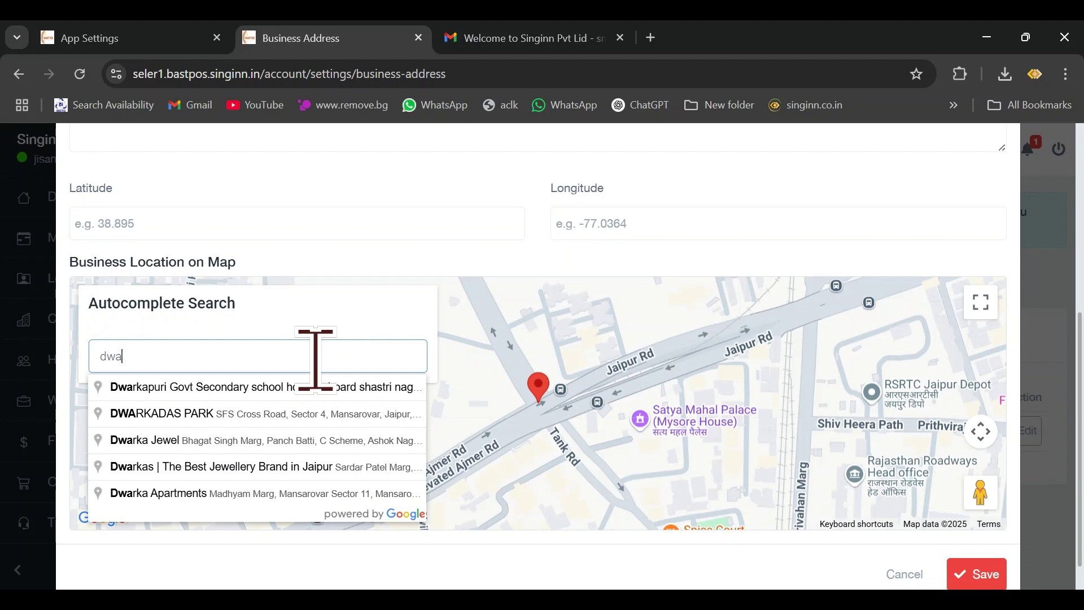
{"action": "left_click", "coordinate": [278, 395]}
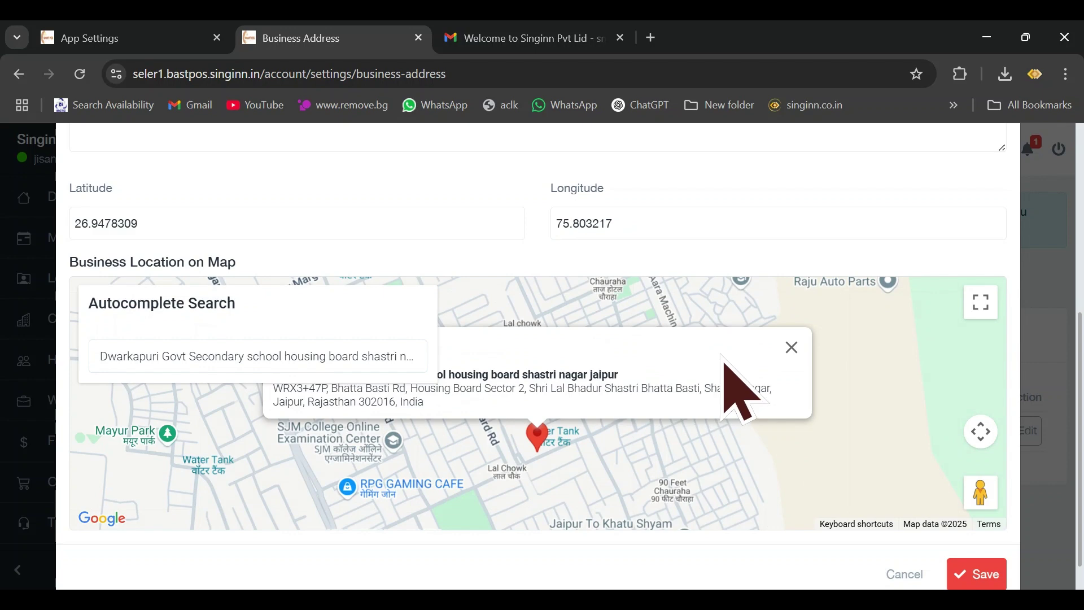
{"action": "left_click", "coordinate": [792, 347]}
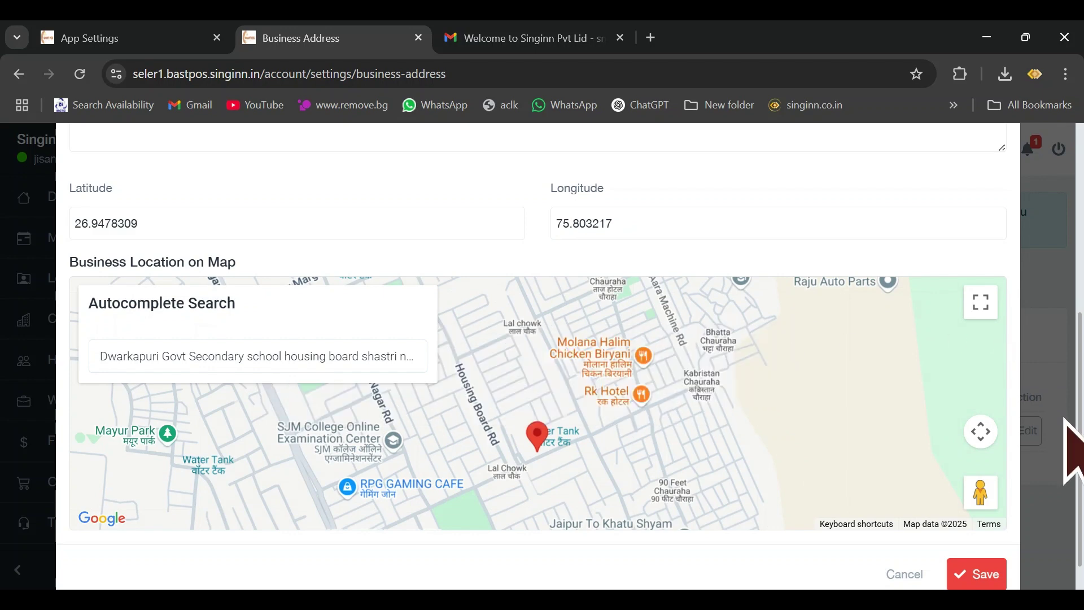
{"action": "left_click_drag", "start_coordinate": [1079, 446], "coordinate": [1075, 336]}
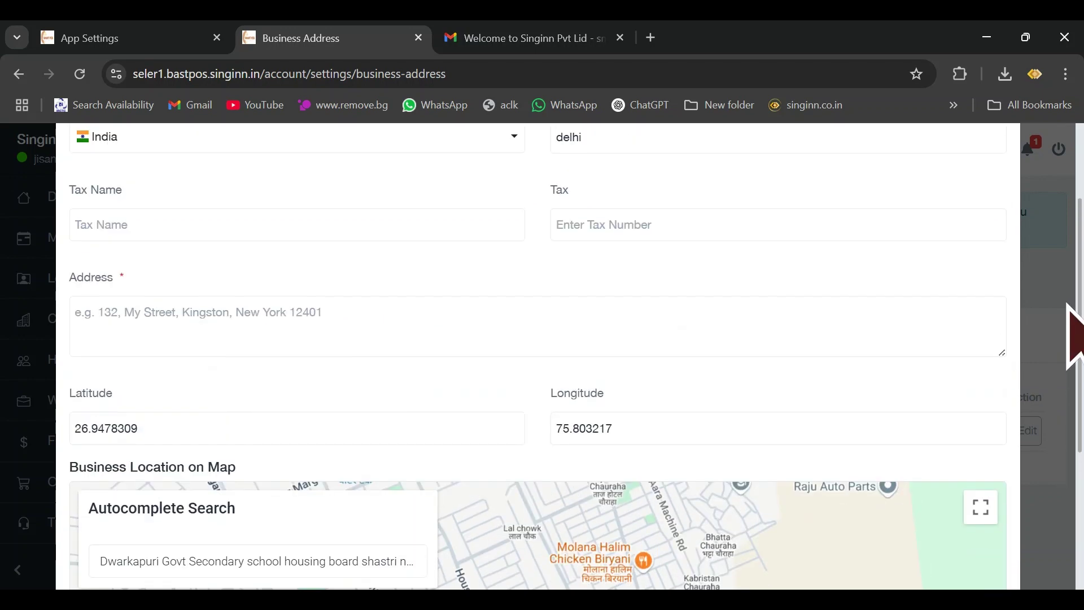
Step: Set the street address to Badashapu Gurugram Hariyana and save the address
{"action": "left_click", "coordinate": [410, 299]}
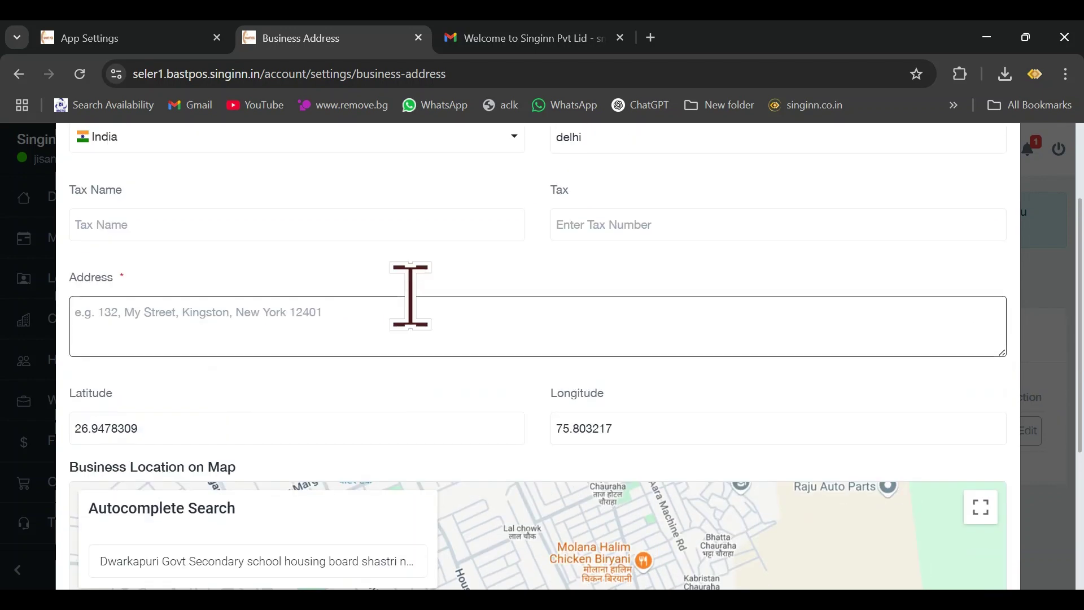
{"action": "left_click", "coordinate": [334, 386]}
{"action": "left_click_drag", "start_coordinate": [1073, 367], "coordinate": [1072, 302]}
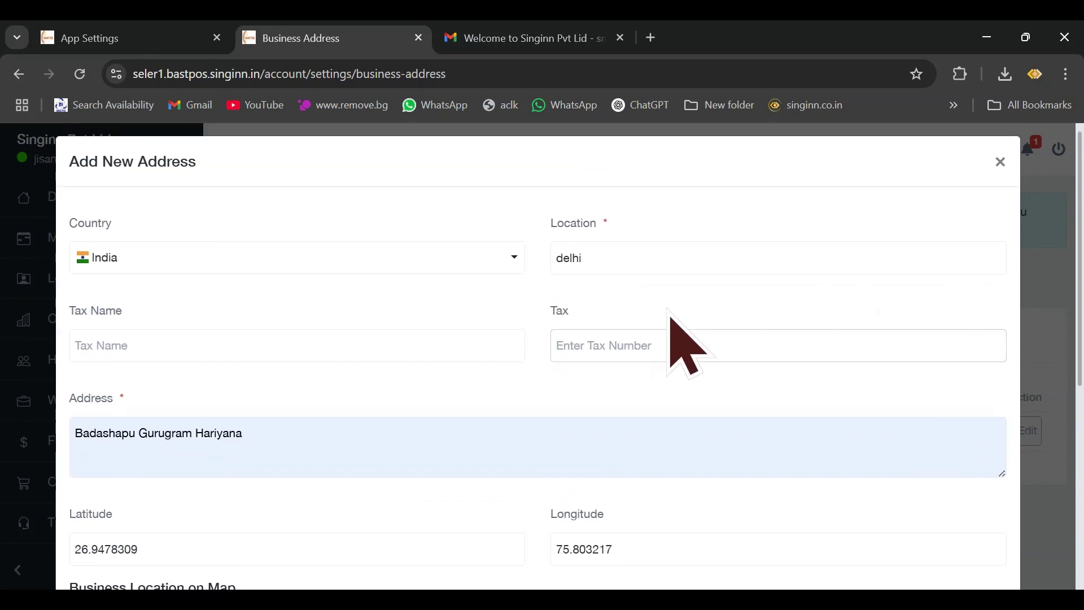
{"action": "left_click_drag", "start_coordinate": [1080, 261], "coordinate": [1065, 472]}
{"action": "left_click", "coordinate": [982, 537]}
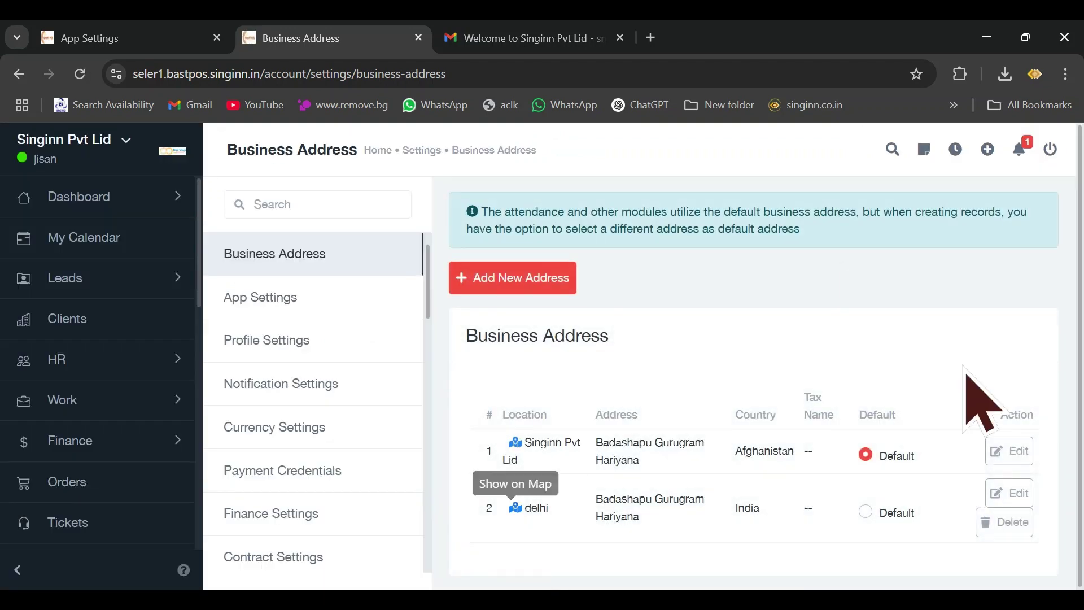
Step: In Client Sign up Settings, allow client signup with admin approval left off
{"action": "left_click_drag", "start_coordinate": [1080, 321], "coordinate": [1080, 340]}
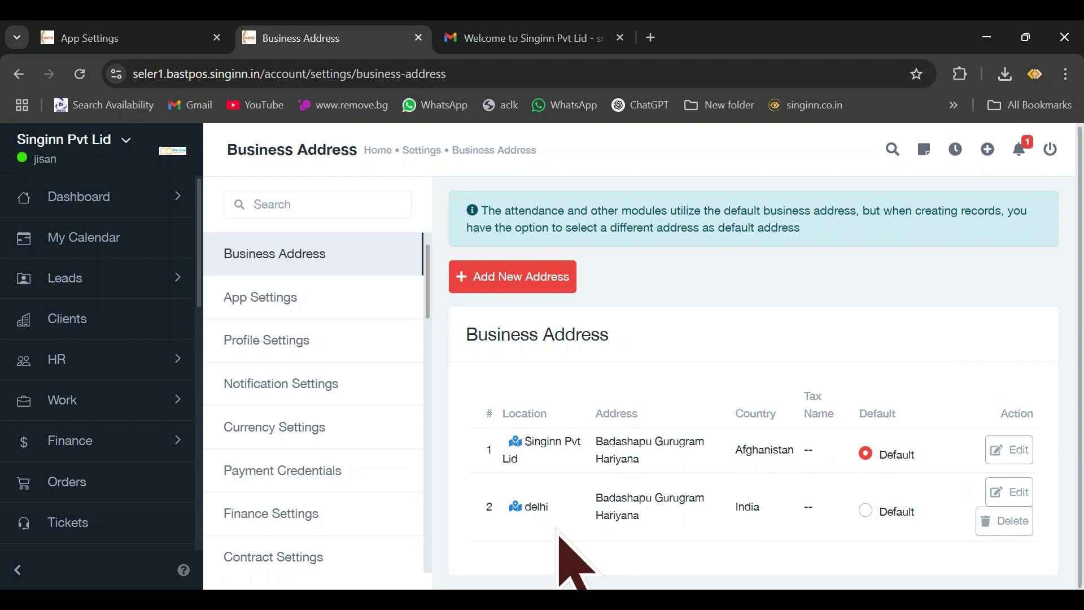
{"action": "left_click", "coordinate": [368, 302]}
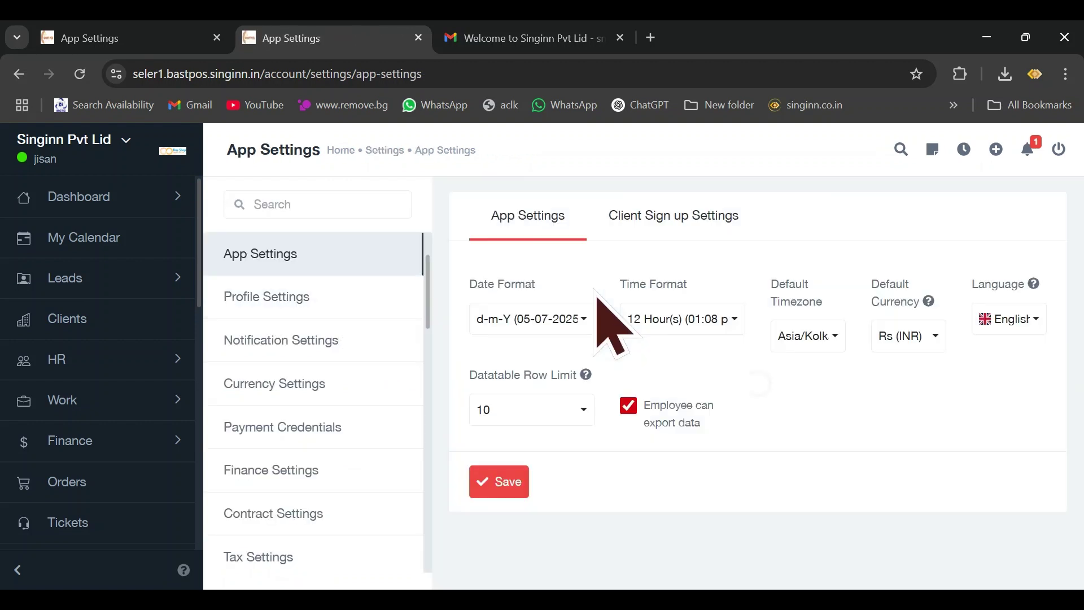
{"action": "left_click", "coordinate": [654, 207]}
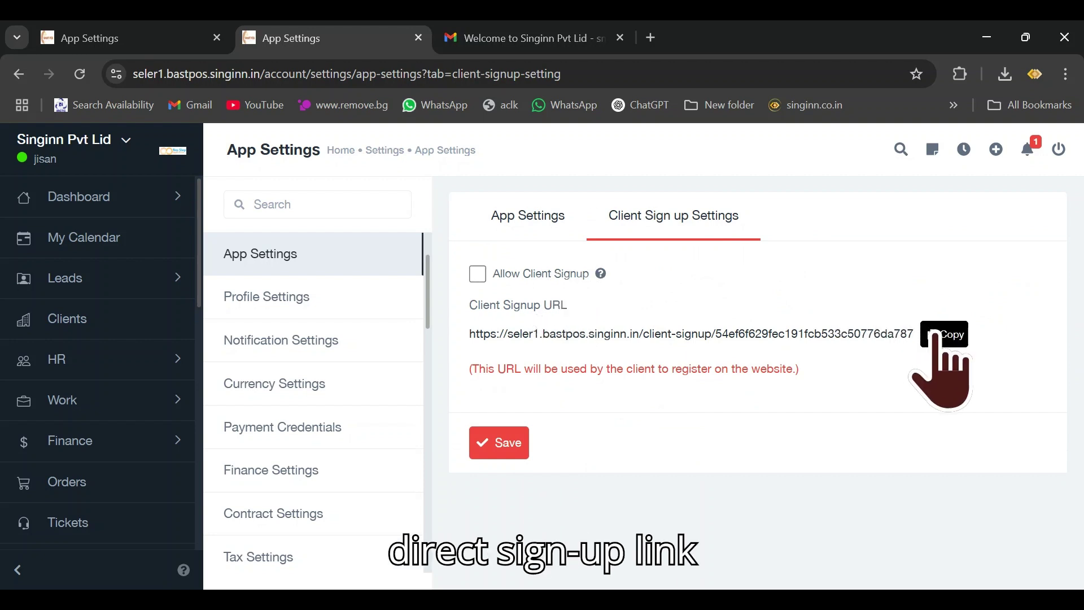
{"action": "left_click", "coordinate": [515, 274]}
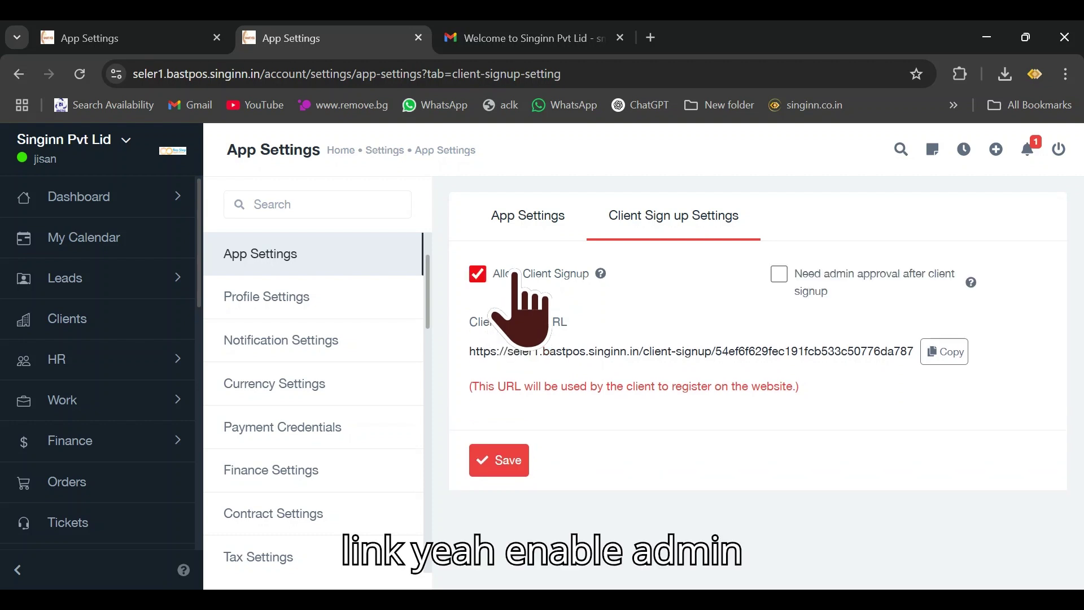
{"action": "left_click", "coordinate": [779, 275]}
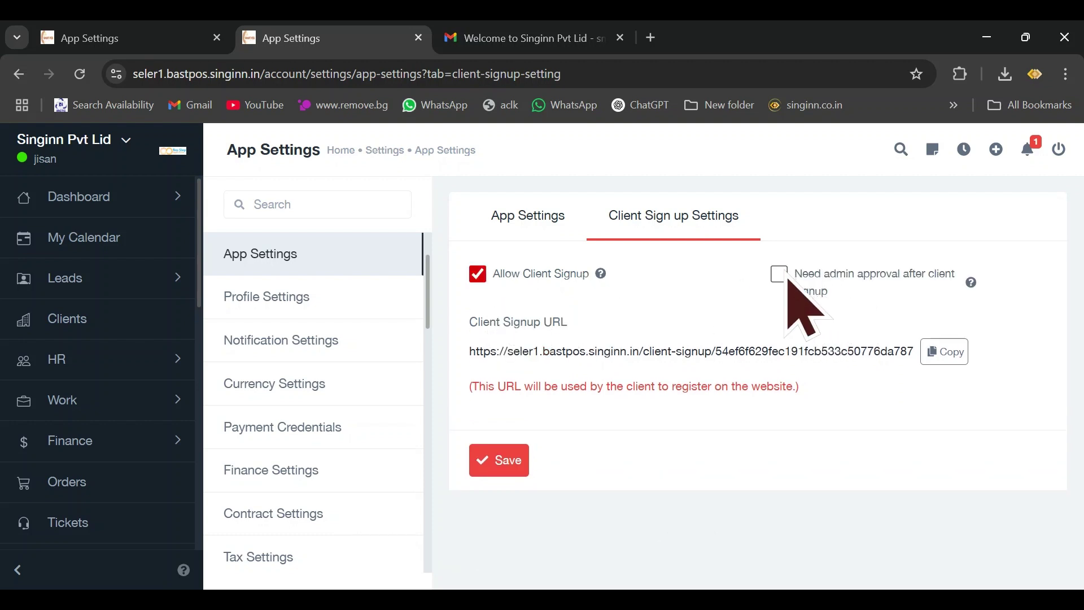
Step: Copy the client signup URL and test it in another browser tab
{"action": "left_click", "coordinate": [946, 353]}
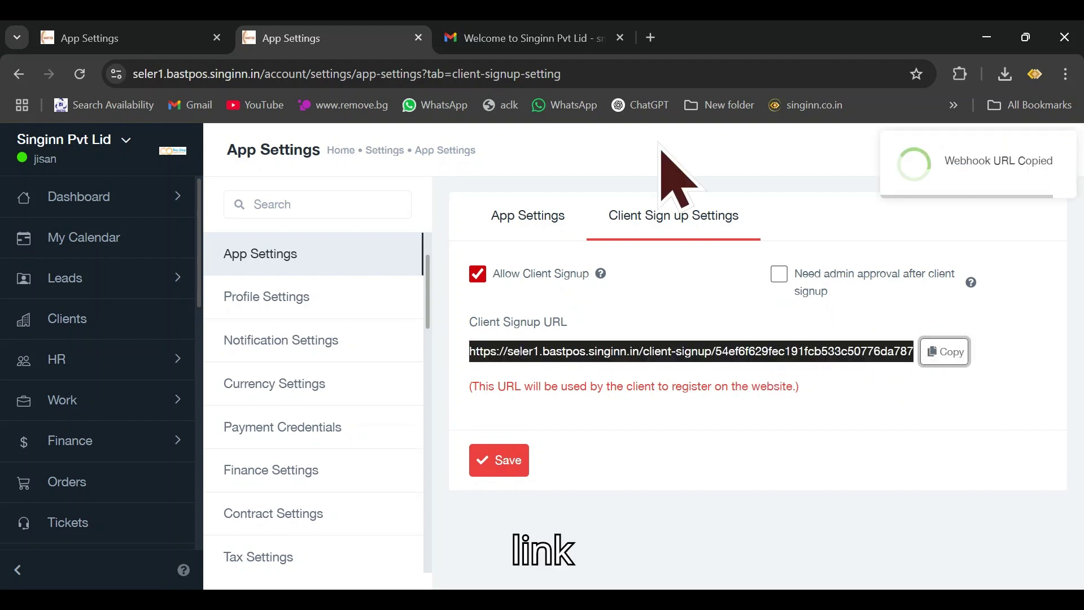
{"action": "left_click", "coordinate": [541, 37]}
{"action": "left_click", "coordinate": [544, 74]}
{"action": "key", "text": "ctrl+v"}
{"action": "key", "text": "Return"}
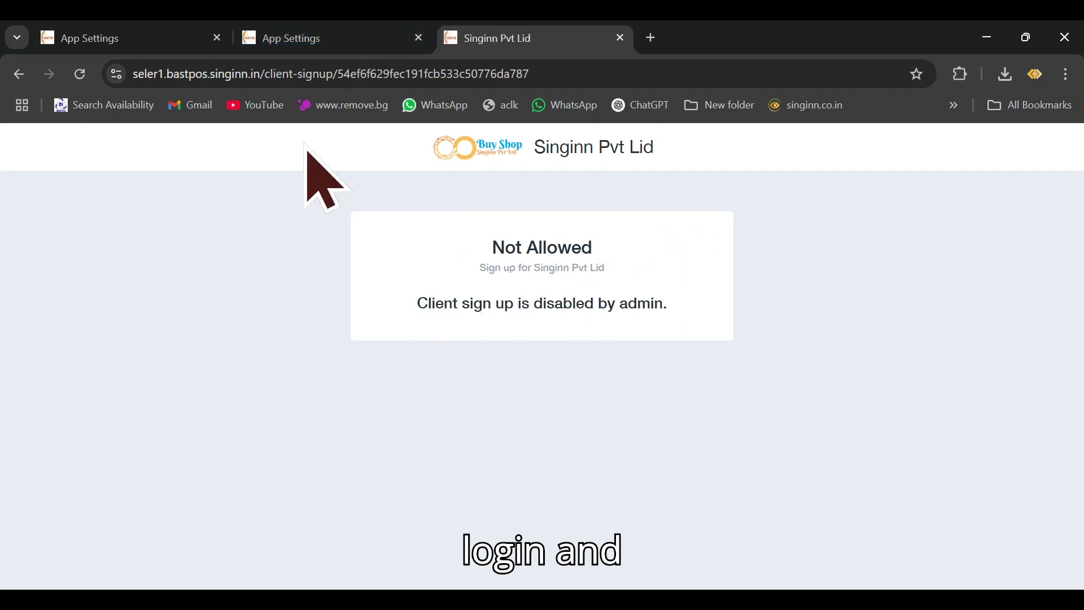
Step: Save the signup setting, recheck the signup page, then close that tab
{"action": "left_click", "coordinate": [310, 30]}
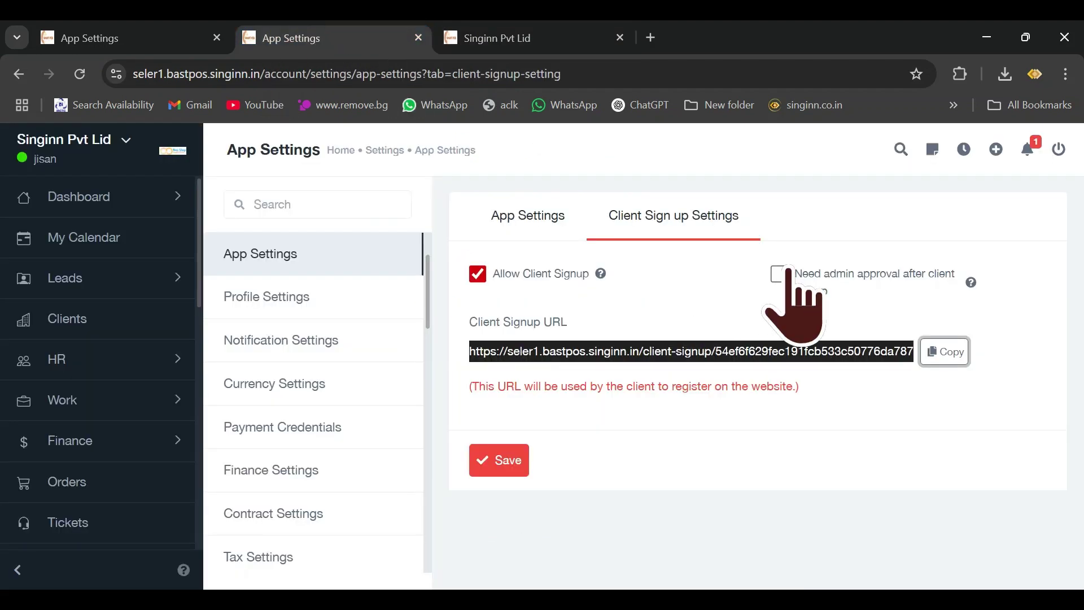
{"action": "left_click", "coordinate": [504, 460]}
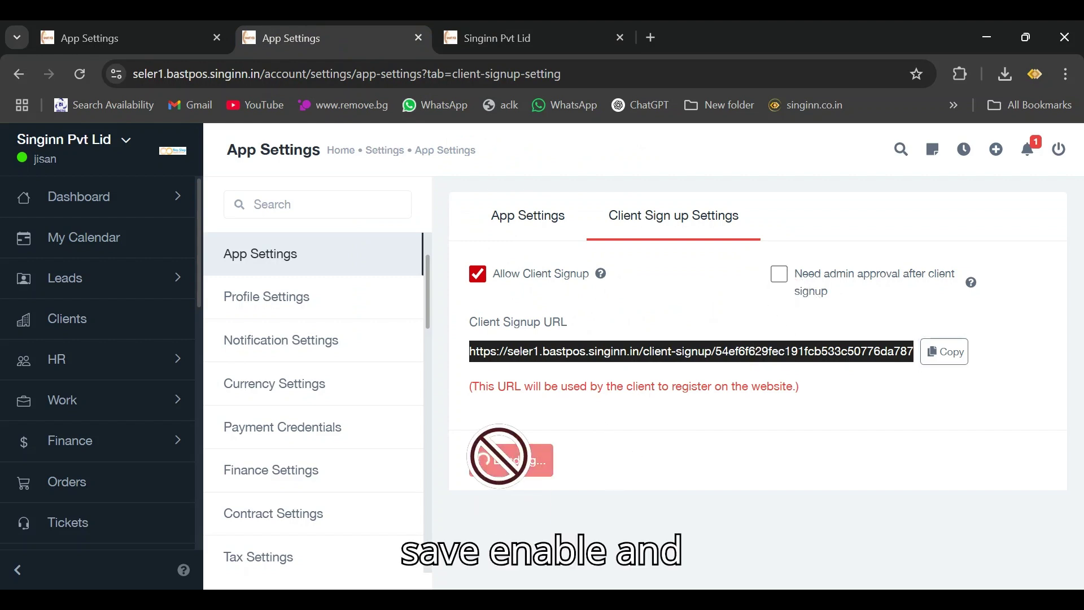
{"action": "left_click", "coordinate": [513, 35]}
{"action": "left_click", "coordinate": [79, 74]}
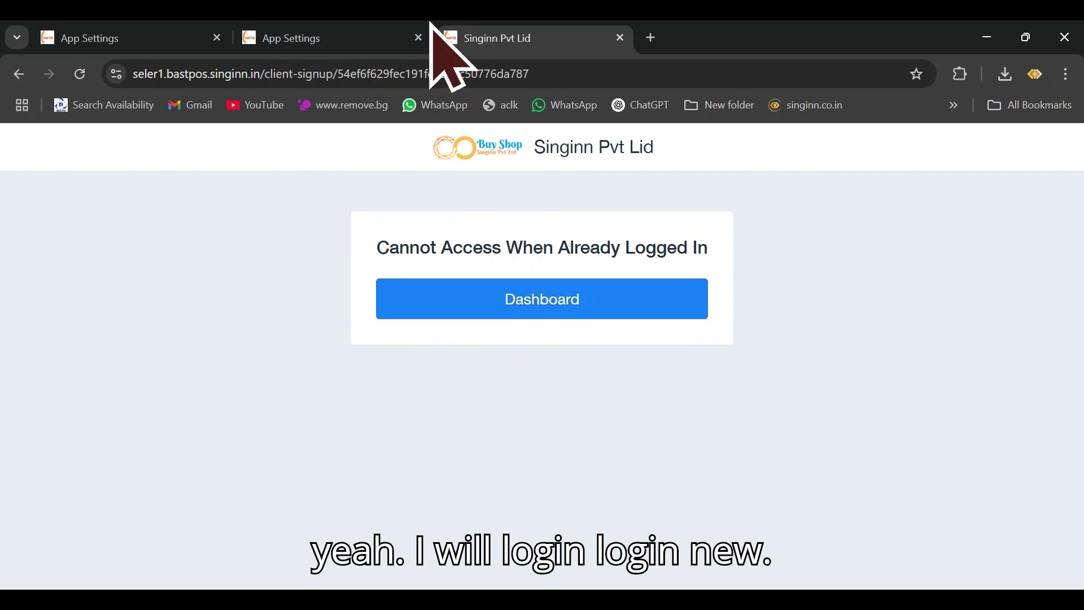
{"action": "left_click", "coordinate": [374, 31]}
{"action": "left_click", "coordinate": [620, 37]}
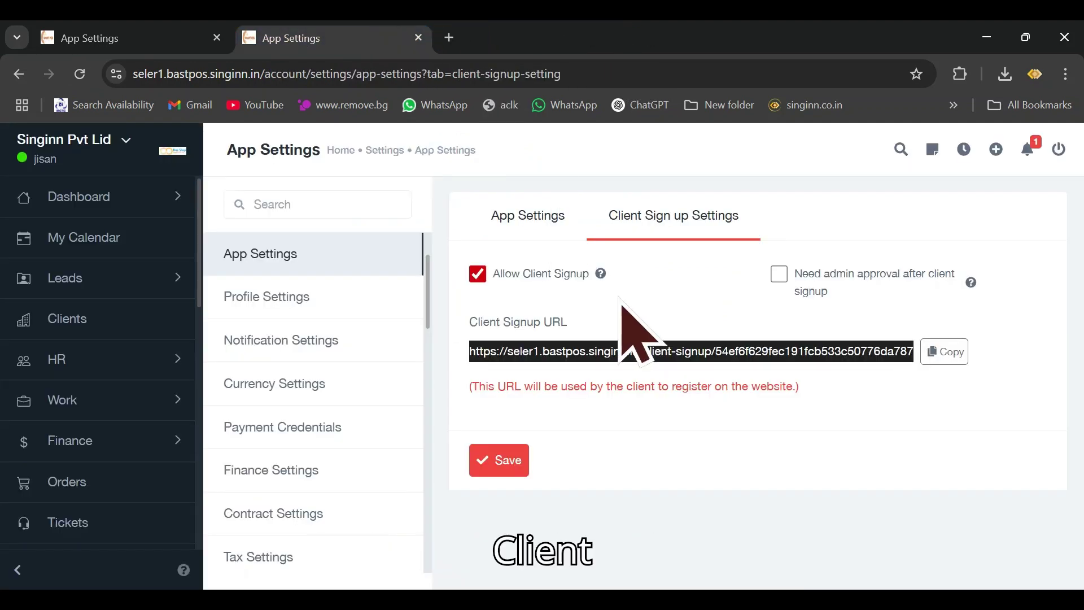
{"action": "left_click", "coordinate": [680, 479]}
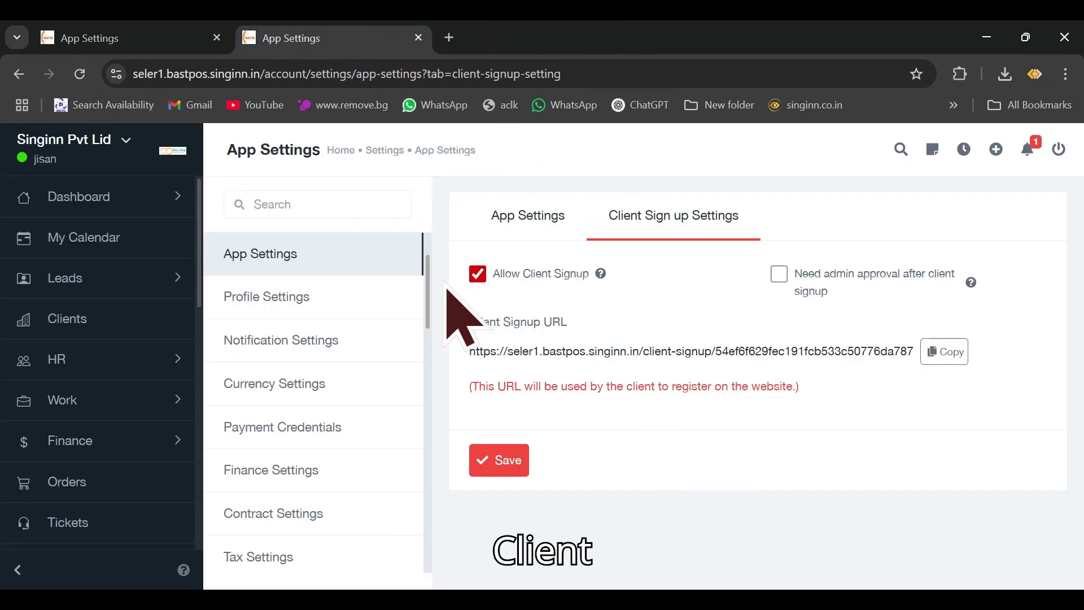
{"action": "scroll", "coordinate": [429, 285], "scroll_direction": "down", "scroll_amount": 1}
{"action": "scroll", "coordinate": [426, 285], "scroll_direction": "up", "scroll_amount": 2}
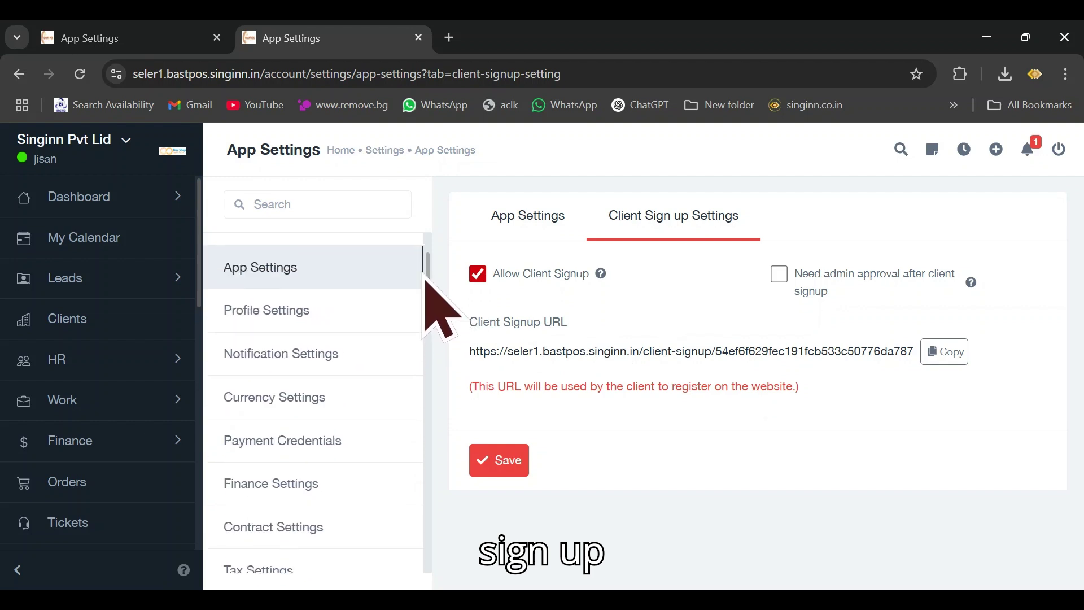
{"action": "scroll", "coordinate": [424, 277], "scroll_direction": "down", "scroll_amount": 1}
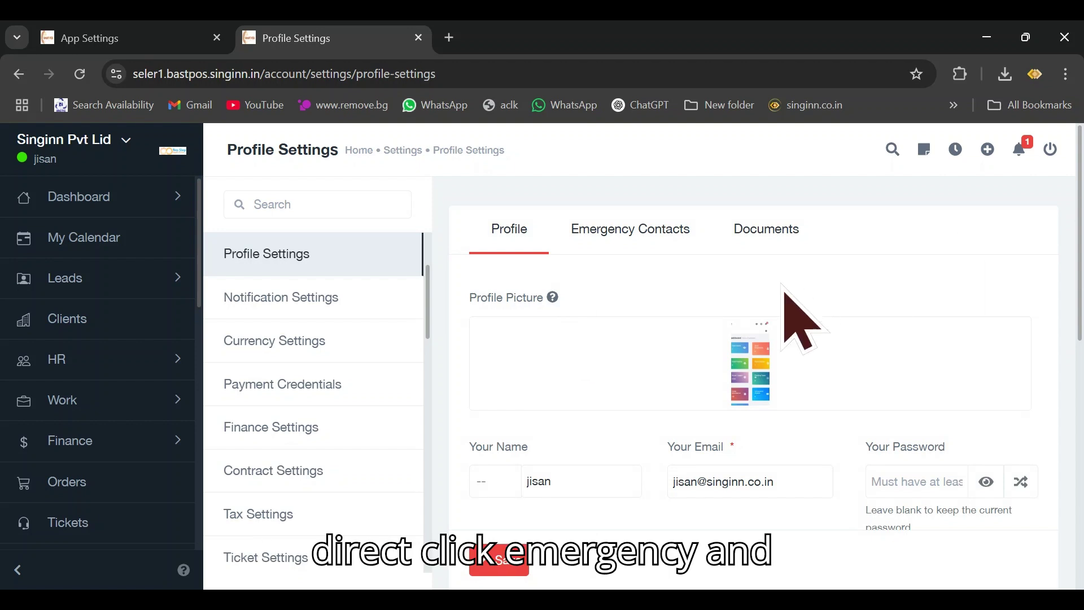
Step: Review Emergency Contacts and Documents, then cycle through Slack, Push and Email notification tabs
{"action": "left_click", "coordinate": [660, 226]}
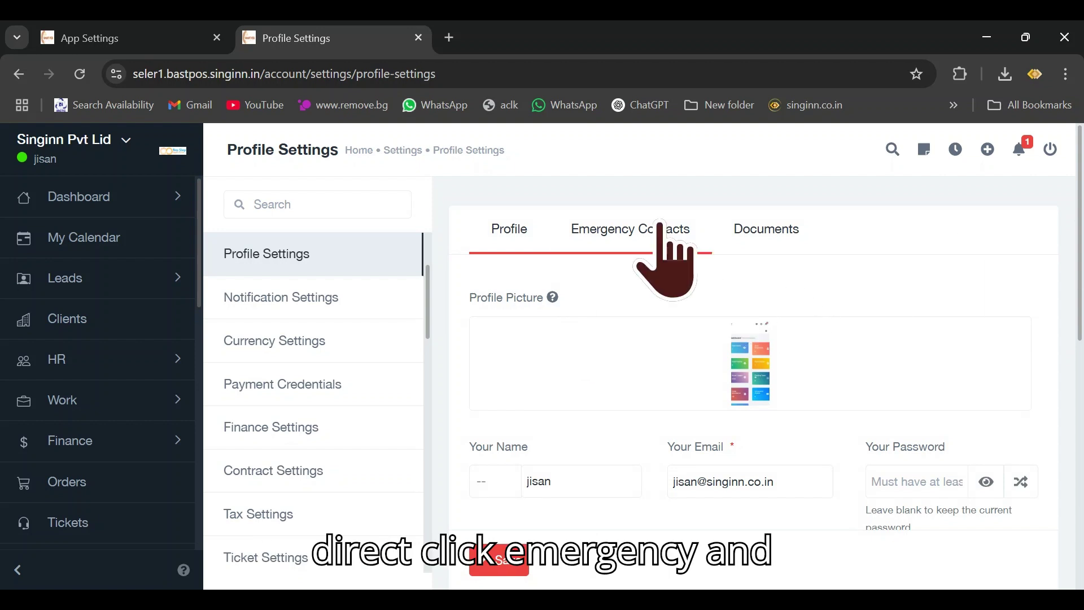
{"action": "left_click", "coordinate": [770, 244]}
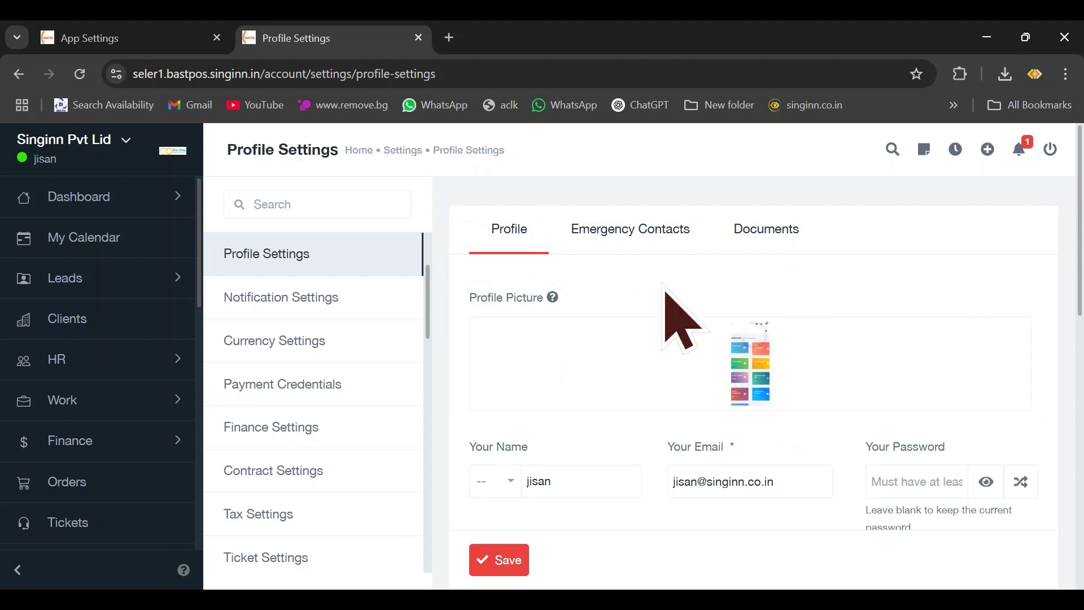
{"action": "left_click", "coordinate": [392, 298]}
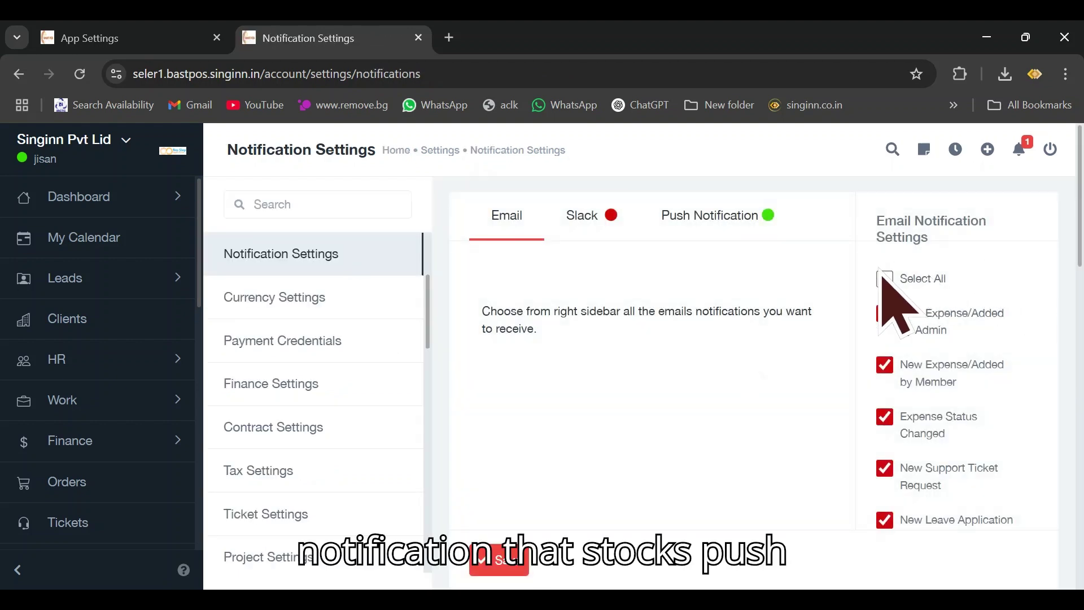
{"action": "left_click", "coordinate": [594, 215]}
{"action": "left_click", "coordinate": [686, 218]}
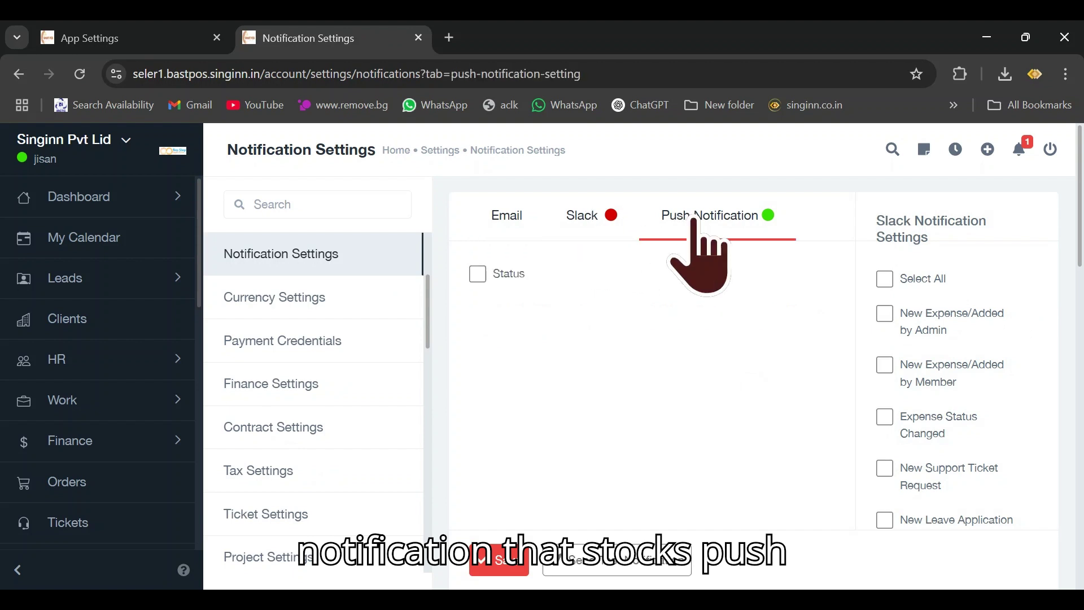
{"action": "left_click", "coordinate": [584, 217]}
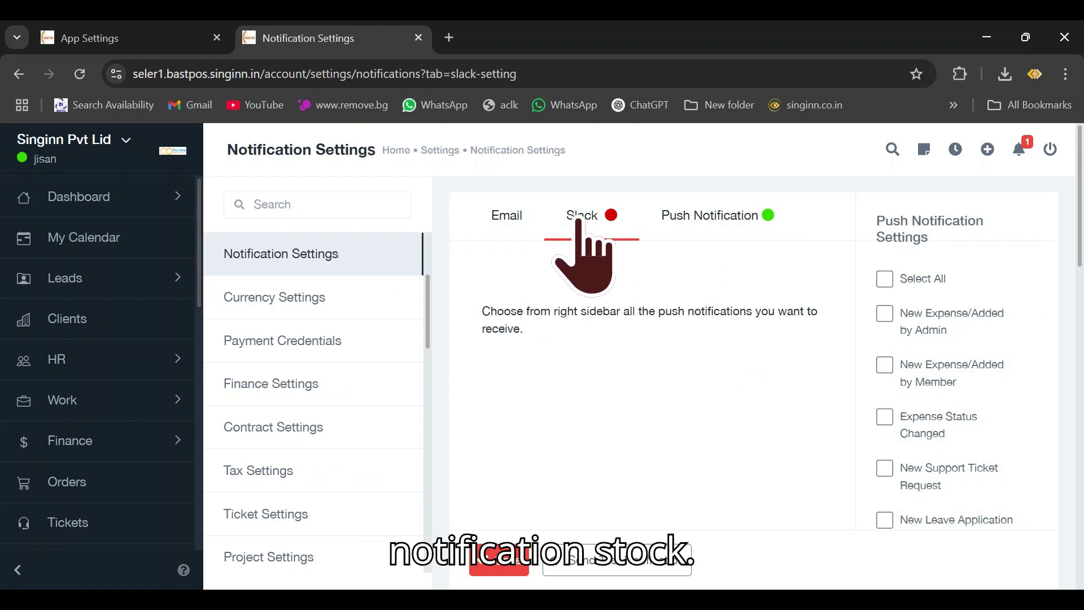
{"action": "left_click", "coordinate": [713, 218]}
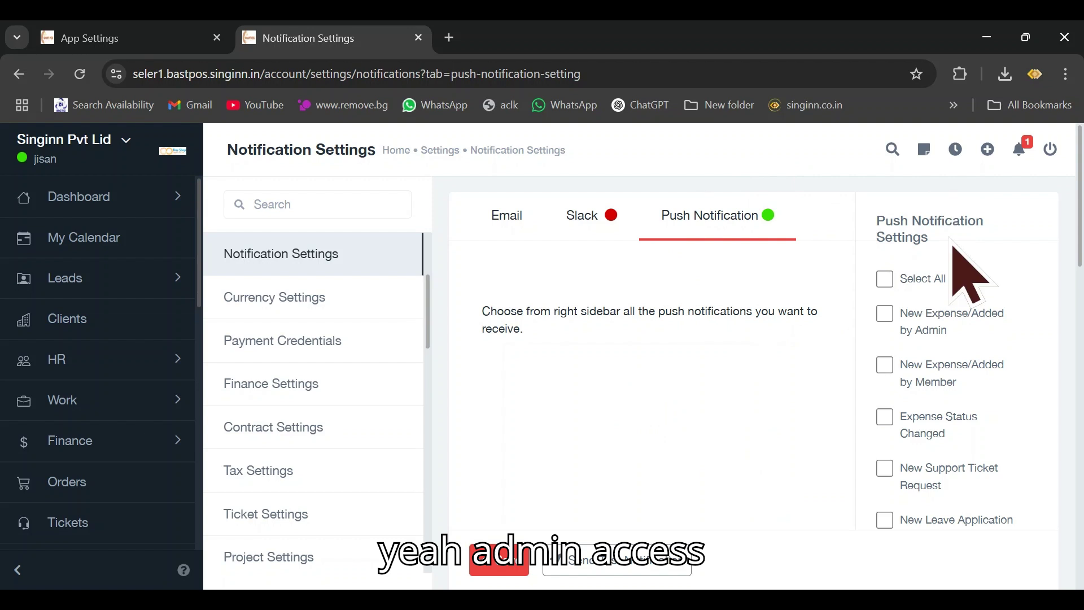
{"action": "left_click", "coordinate": [522, 215]}
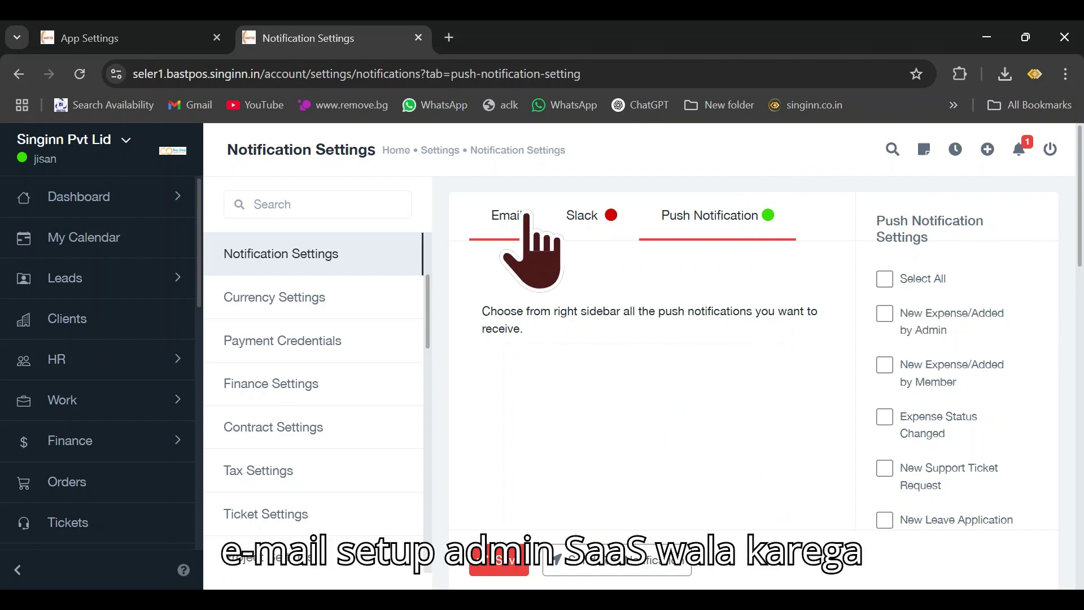
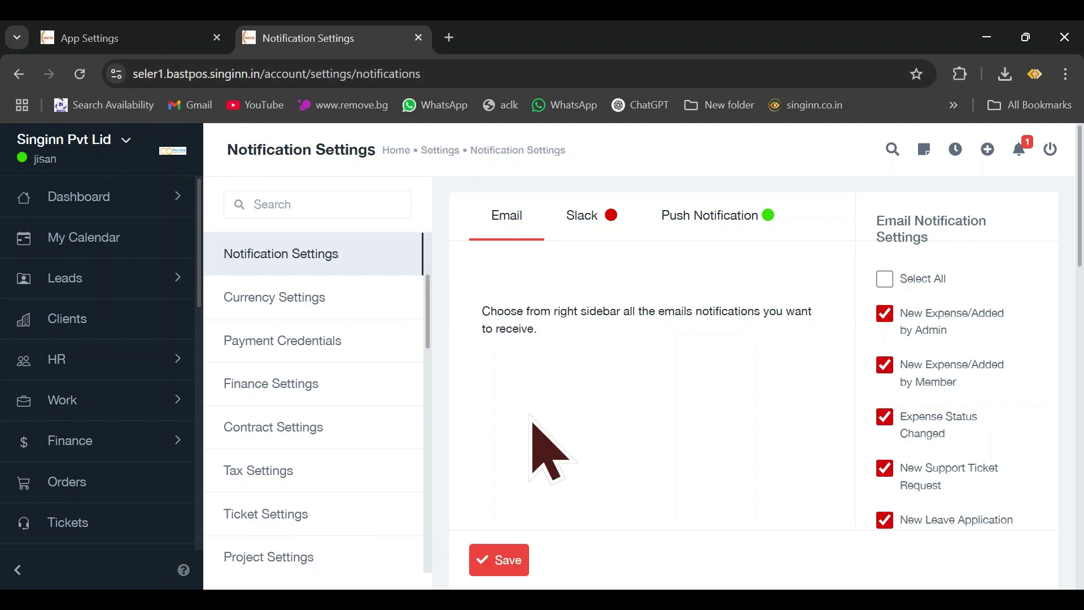
Step: Review Company Settings, highlighting the Company Email value, then move to Business Address
{"action": "scroll", "coordinate": [623, 344], "scroll_direction": "down", "scroll_amount": 3}
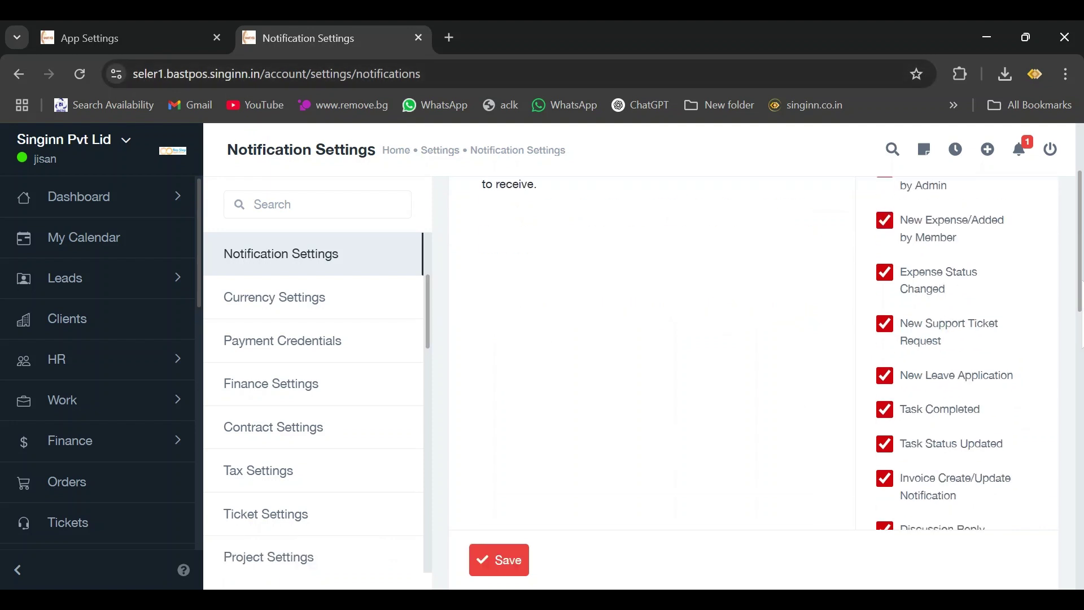
{"action": "scroll", "coordinate": [624, 344], "scroll_direction": "up", "scroll_amount": 3}
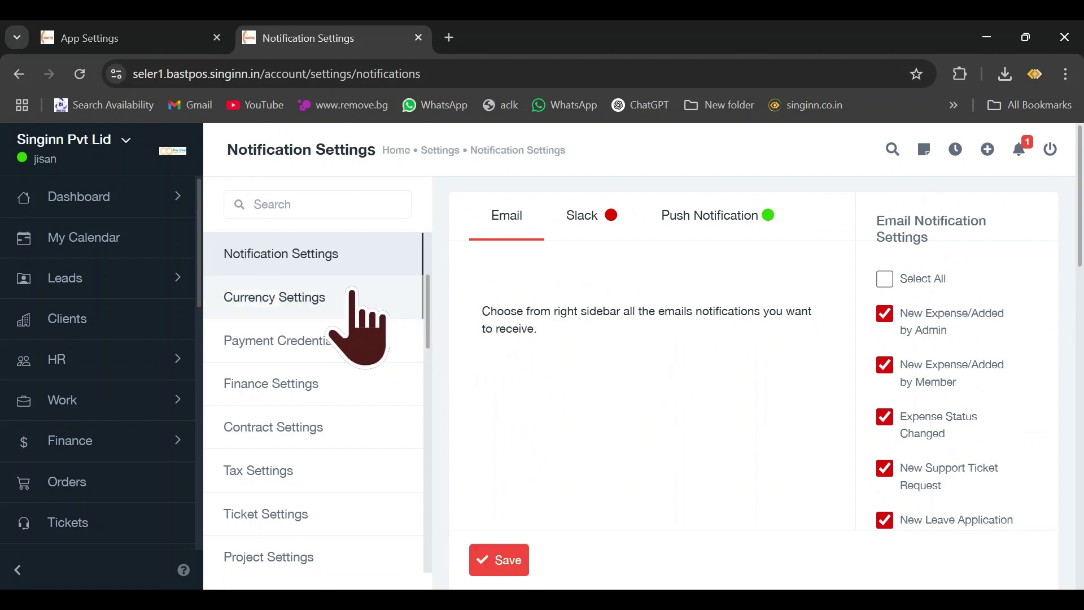
{"action": "scroll", "coordinate": [432, 297], "scroll_direction": "up", "scroll_amount": 3}
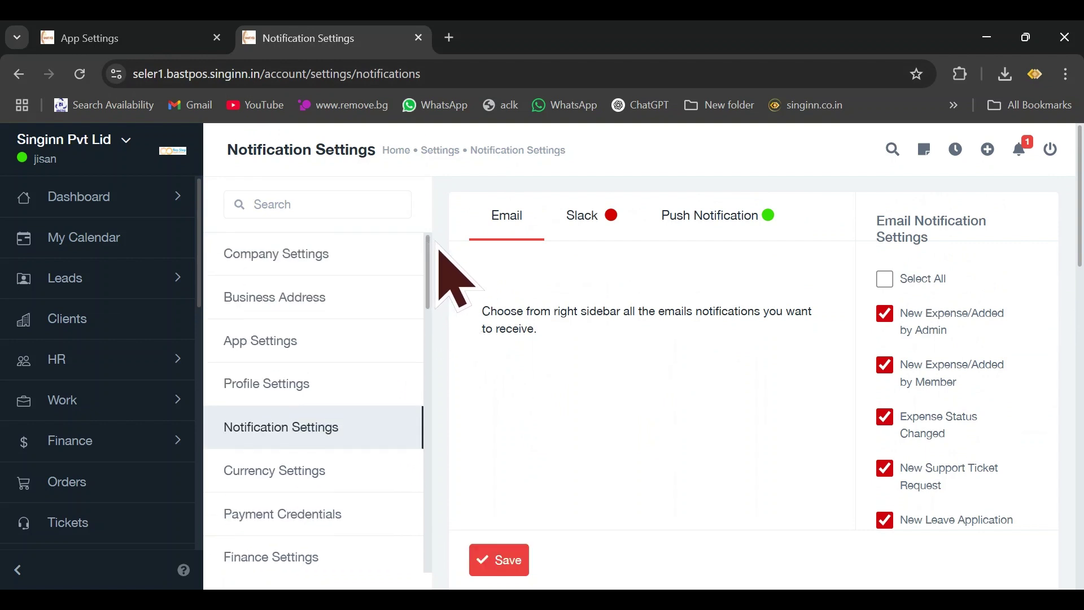
{"action": "left_click", "coordinate": [371, 270]}
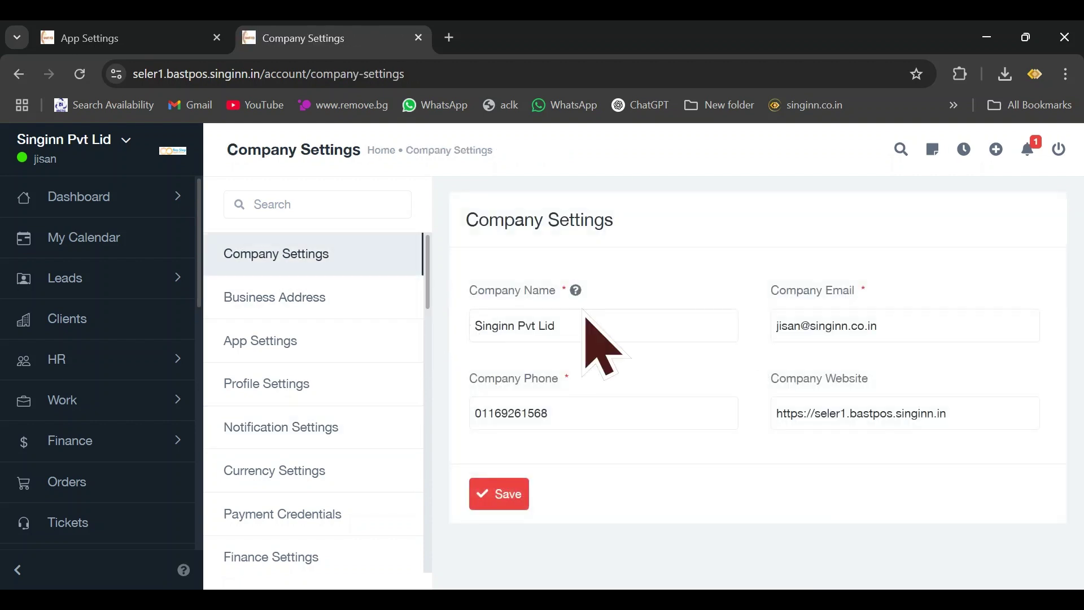
{"action": "left_click", "coordinate": [792, 326]}
{"action": "left_click_drag", "start_coordinate": [771, 326], "coordinate": [899, 341]}
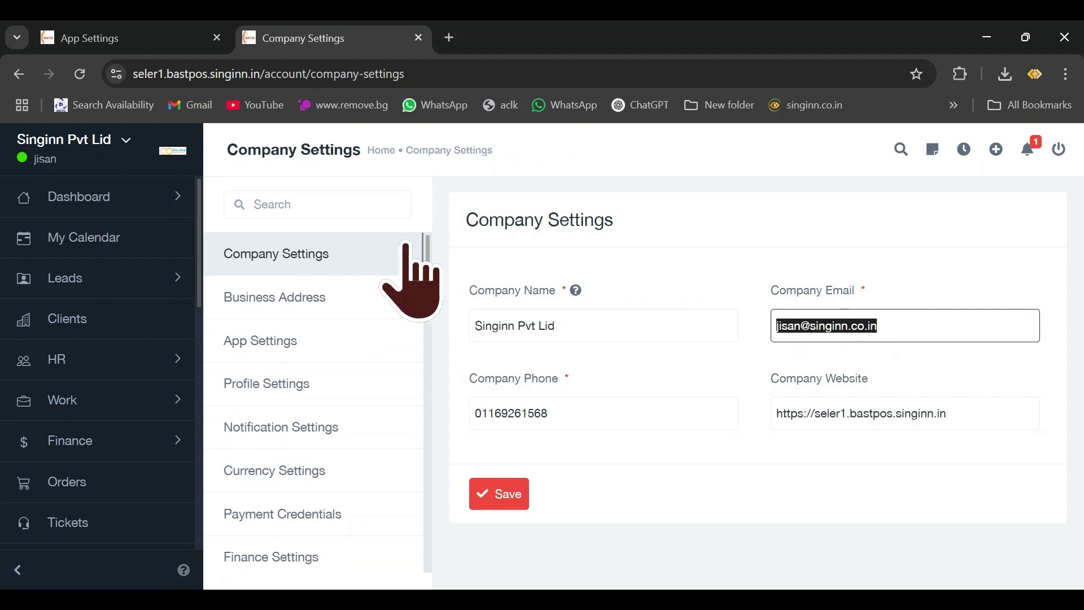
{"action": "left_click", "coordinate": [356, 298]}
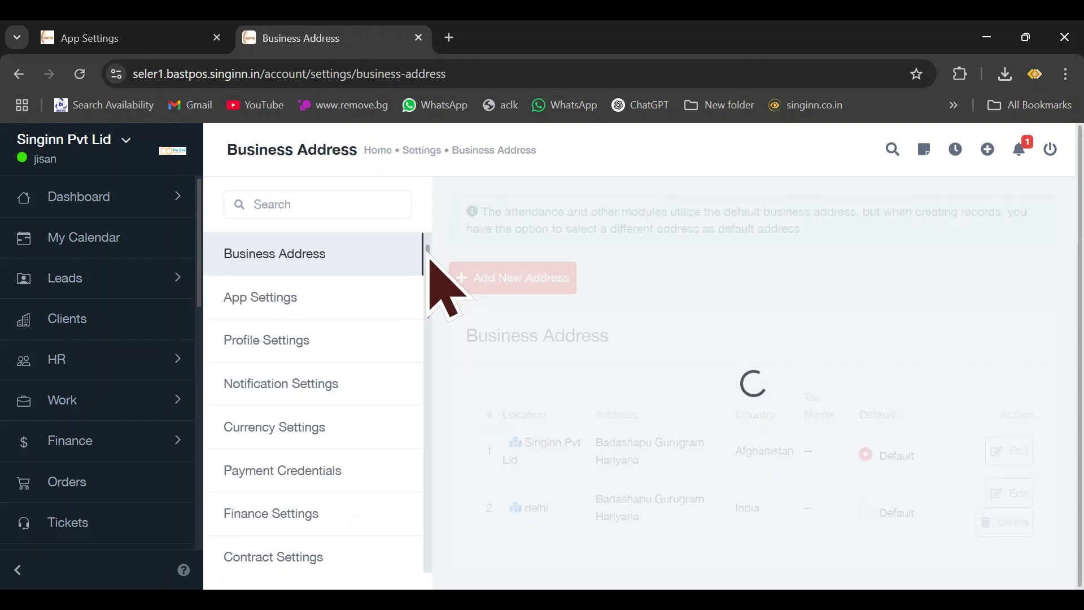
{"action": "scroll", "coordinate": [435, 282], "scroll_direction": "down", "scroll_amount": 1}
Step: Open Currency Settings, dismiss the Add New Currency form unsaved, then go to Payment Credentials
{"action": "left_click", "coordinate": [356, 367]}
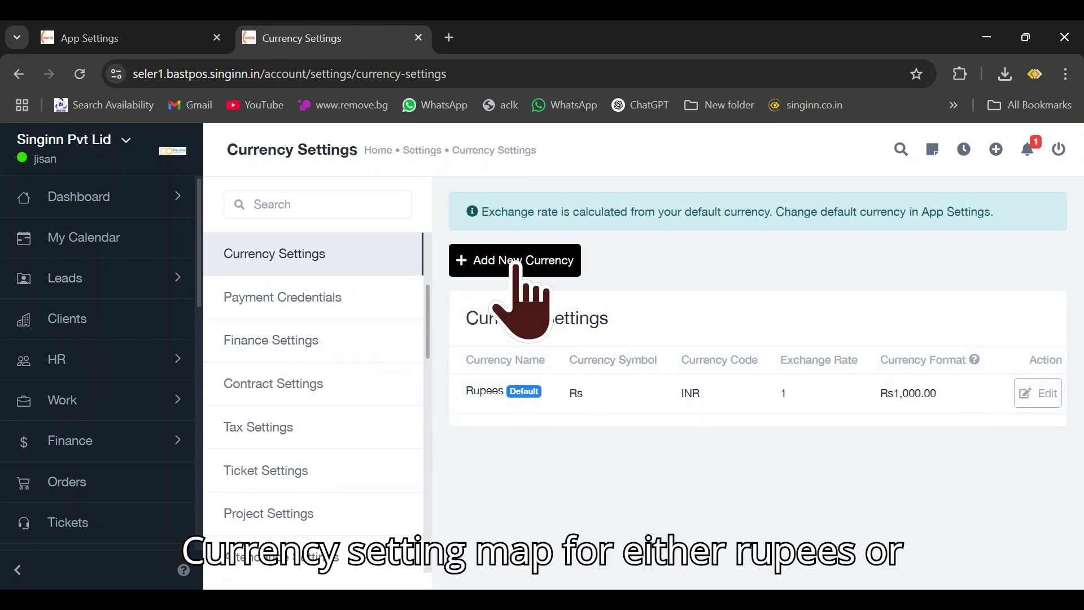
{"action": "left_click", "coordinate": [493, 261]}
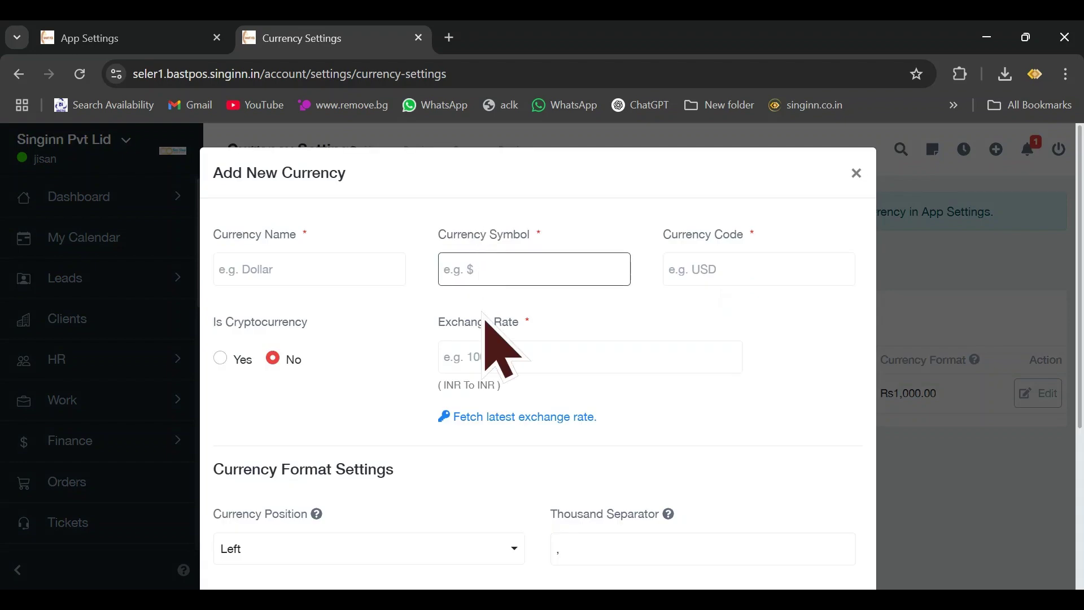
{"action": "left_click", "coordinate": [856, 171]}
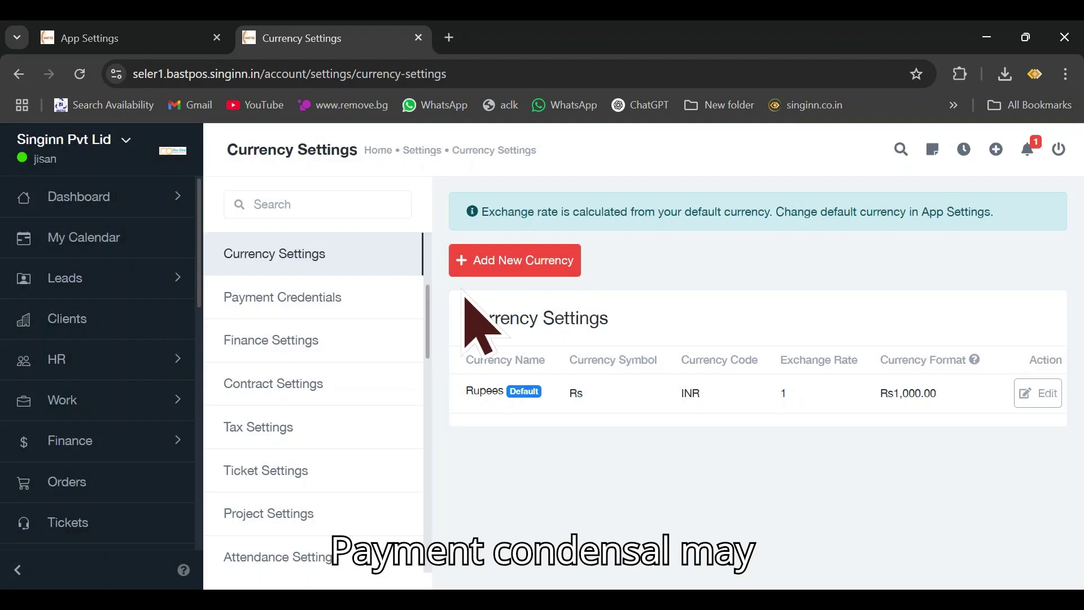
{"action": "left_click", "coordinate": [346, 300]}
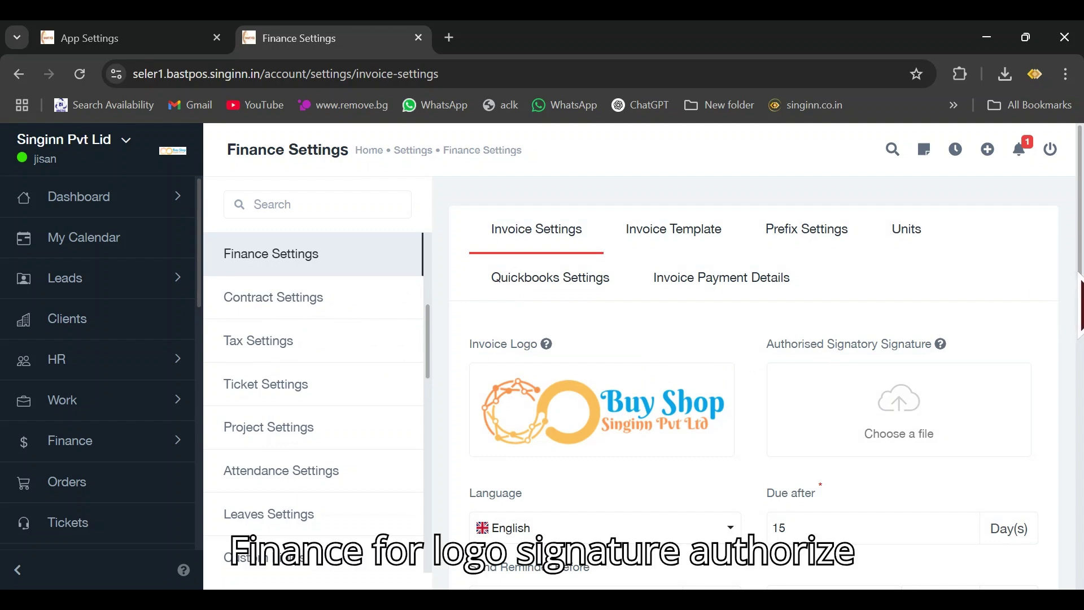
Step: Enable the Show tax calculation message option in Finance Settings
{"action": "scroll", "coordinate": [1081, 305], "scroll_direction": "down", "scroll_amount": 6}
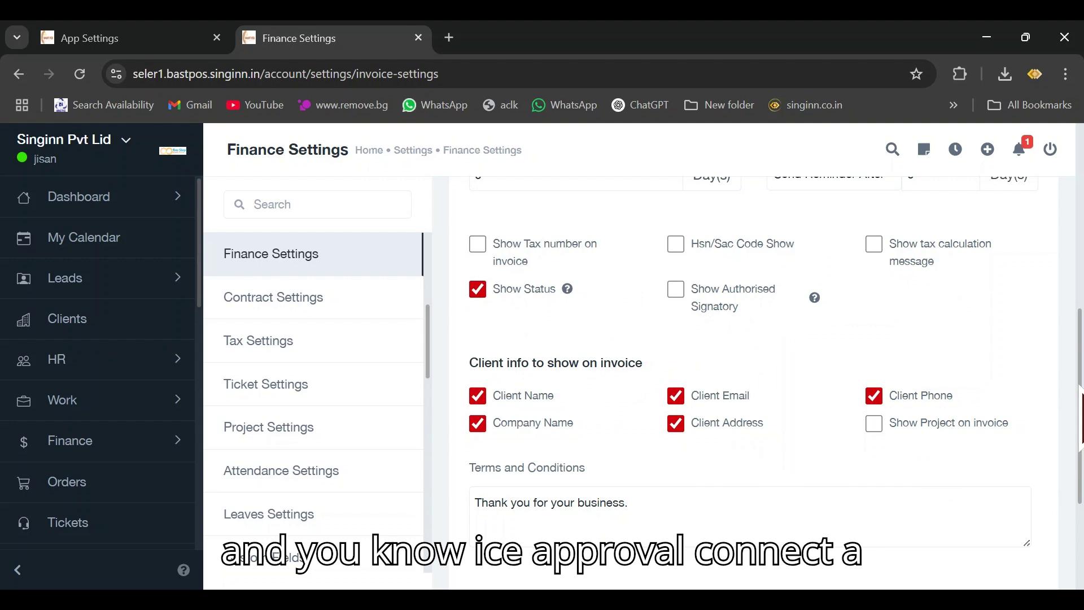
{"action": "left_click_drag", "start_coordinate": [1080, 412], "coordinate": [1078, 379]}
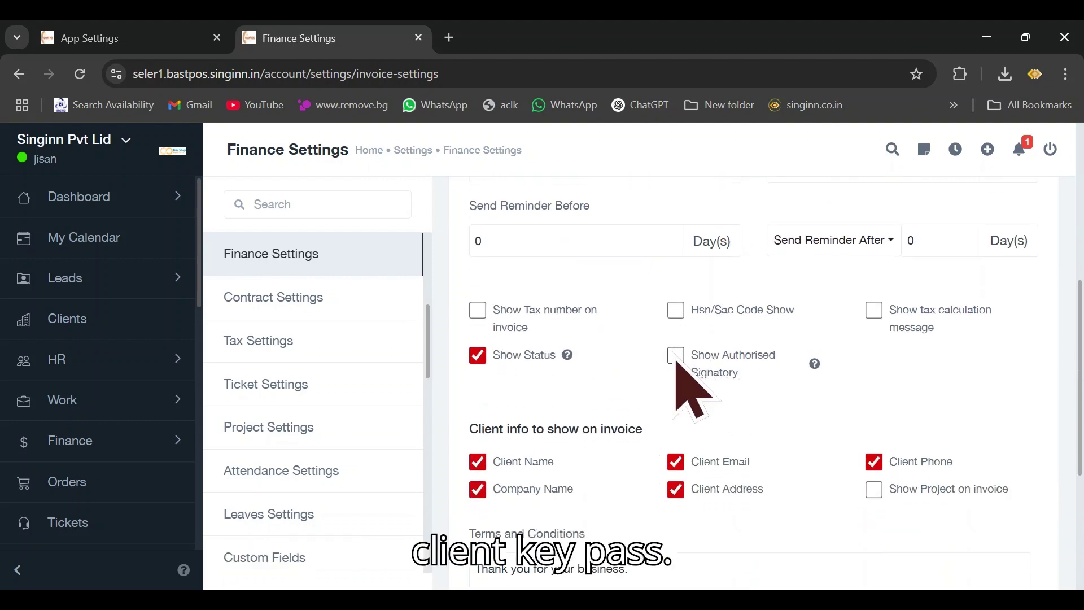
{"action": "left_click", "coordinate": [874, 311]}
{"action": "scroll", "coordinate": [1081, 361], "scroll_direction": "up", "scroll_amount": 8}
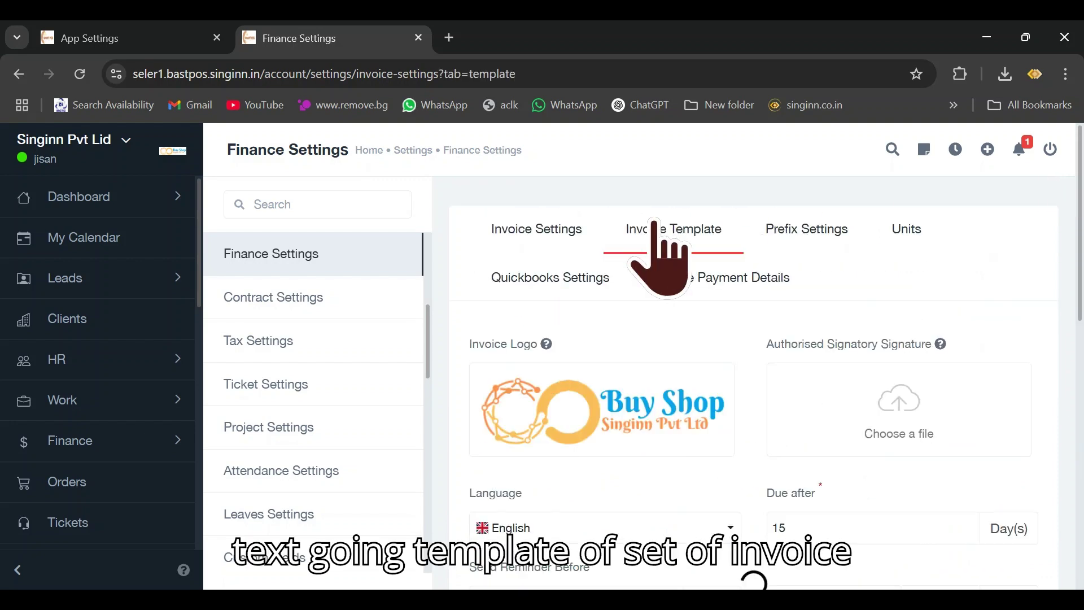
{"action": "scroll", "coordinate": [762, 384], "scroll_direction": "down", "scroll_amount": 5}
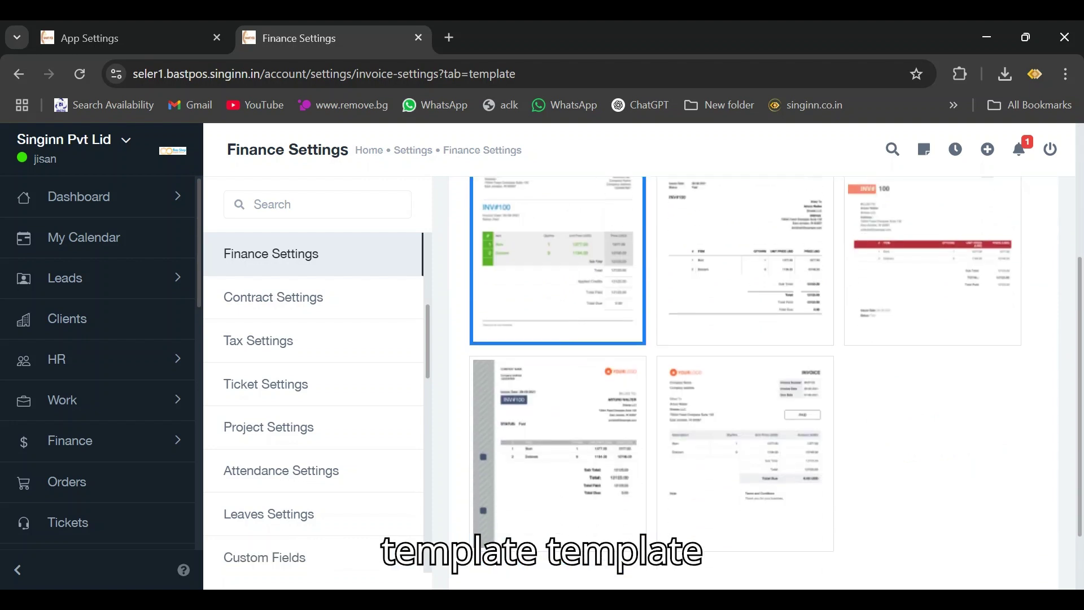
{"action": "scroll", "coordinate": [1073, 279], "scroll_direction": "up", "scroll_amount": 5}
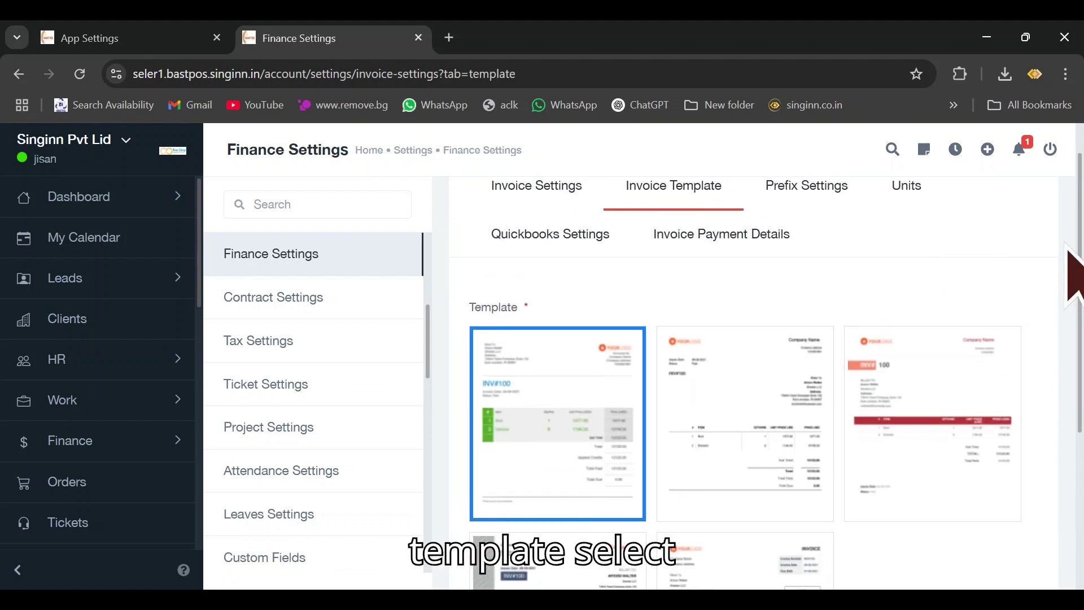
Step: Review the Prefix Settings and Units (default Pcs) tabs, then open Invoice Payment Details
{"action": "left_click", "coordinate": [800, 231]}
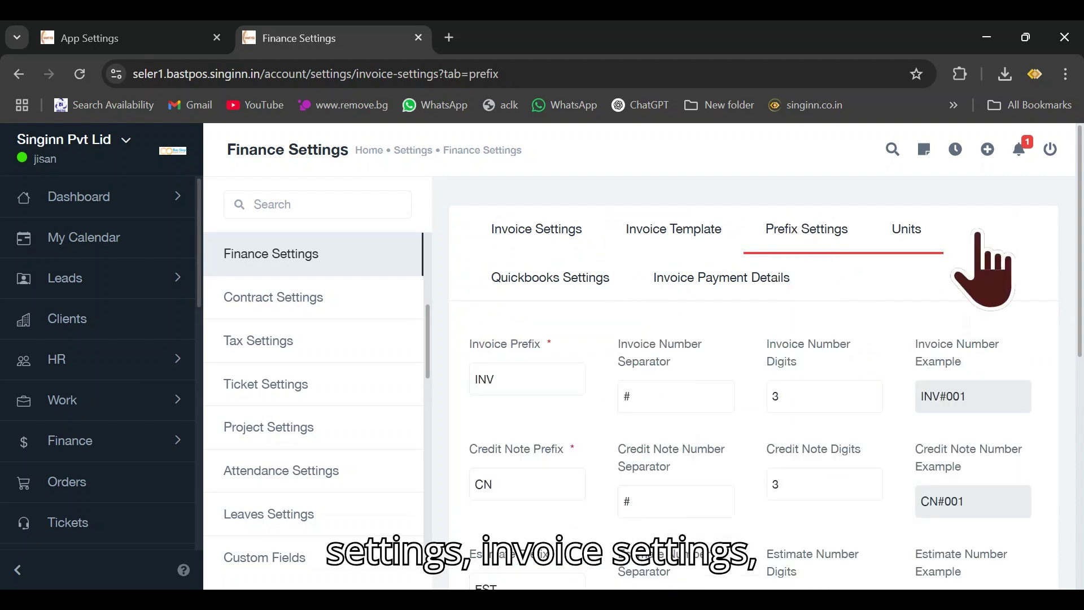
{"action": "scroll", "coordinate": [776, 381], "scroll_direction": "down", "scroll_amount": 2}
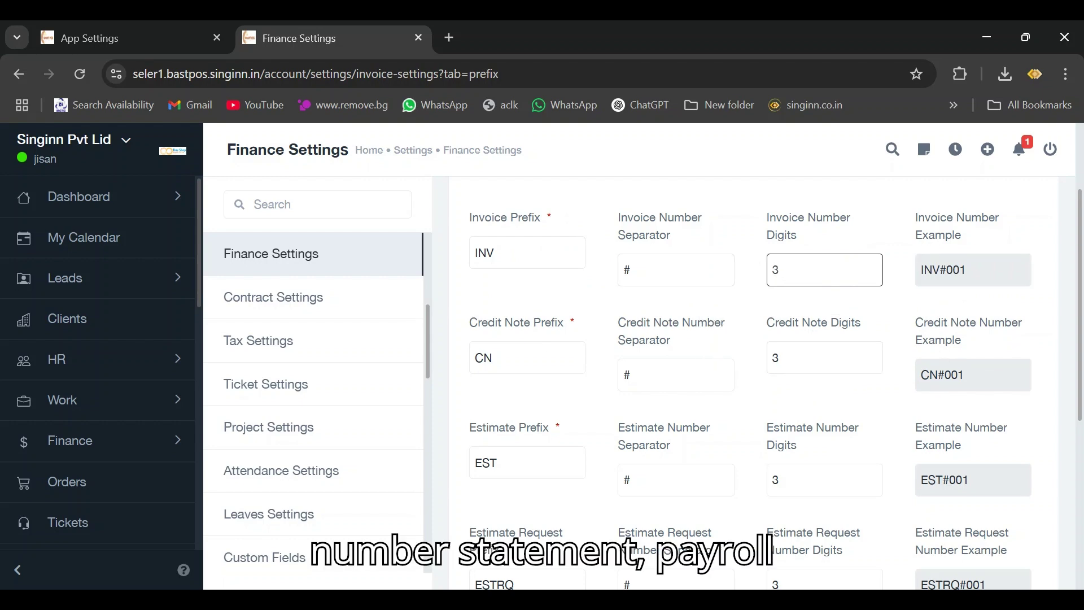
{"action": "scroll", "coordinate": [776, 383], "scroll_direction": "down", "scroll_amount": 5}
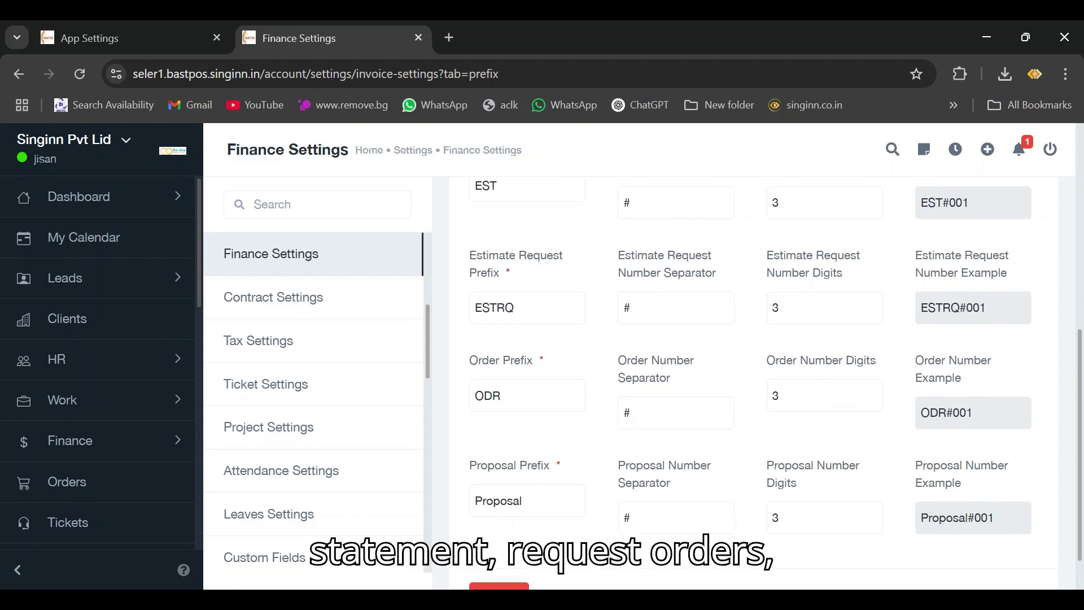
{"action": "scroll", "coordinate": [776, 383], "scroll_direction": "down", "scroll_amount": 1}
{"action": "scroll", "coordinate": [776, 383], "scroll_direction": "up", "scroll_amount": 6}
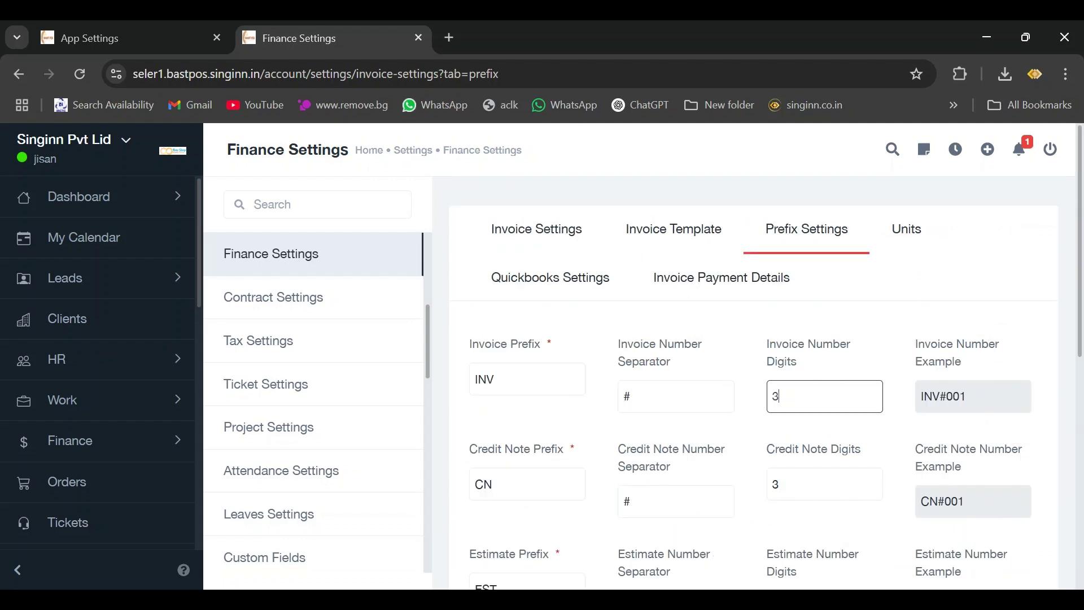
{"action": "left_click", "coordinate": [898, 230]}
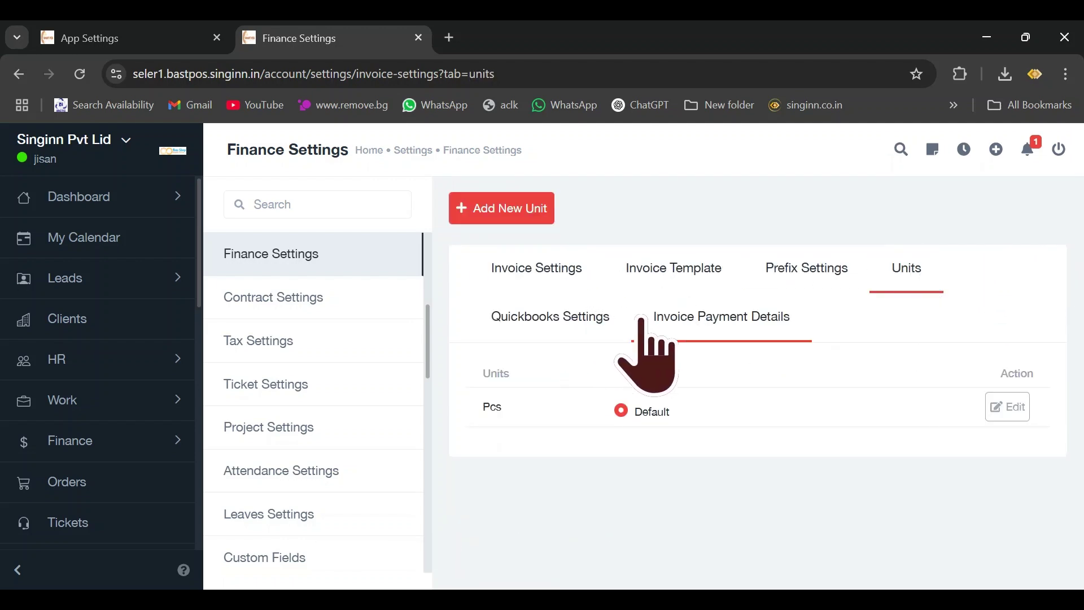
{"action": "left_click", "coordinate": [672, 329]}
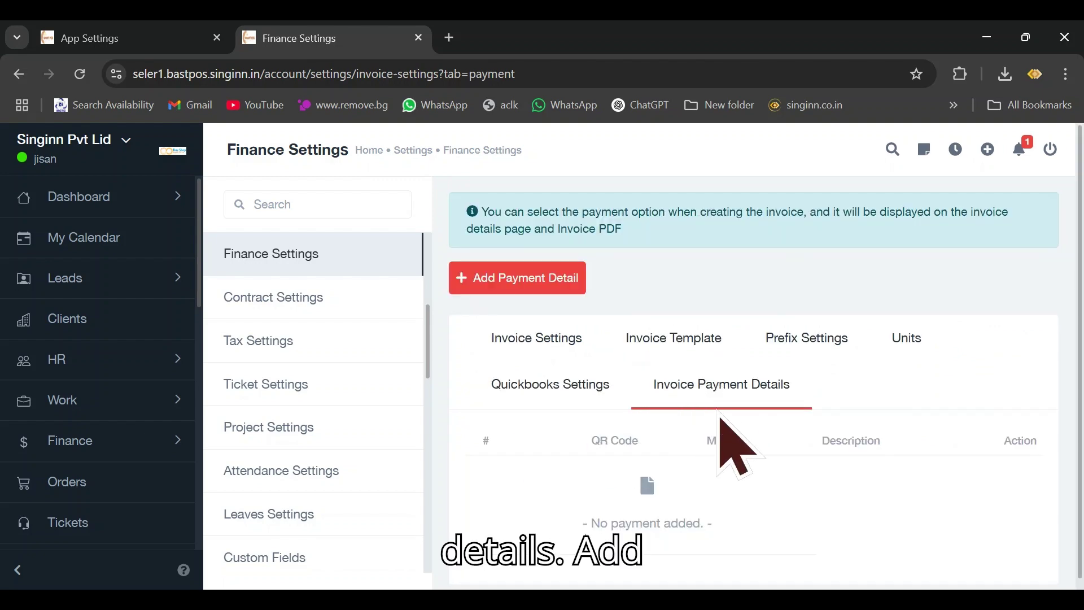
Step: Start a new payment detail and upload the QR code image into it
{"action": "left_click", "coordinate": [533, 277]}
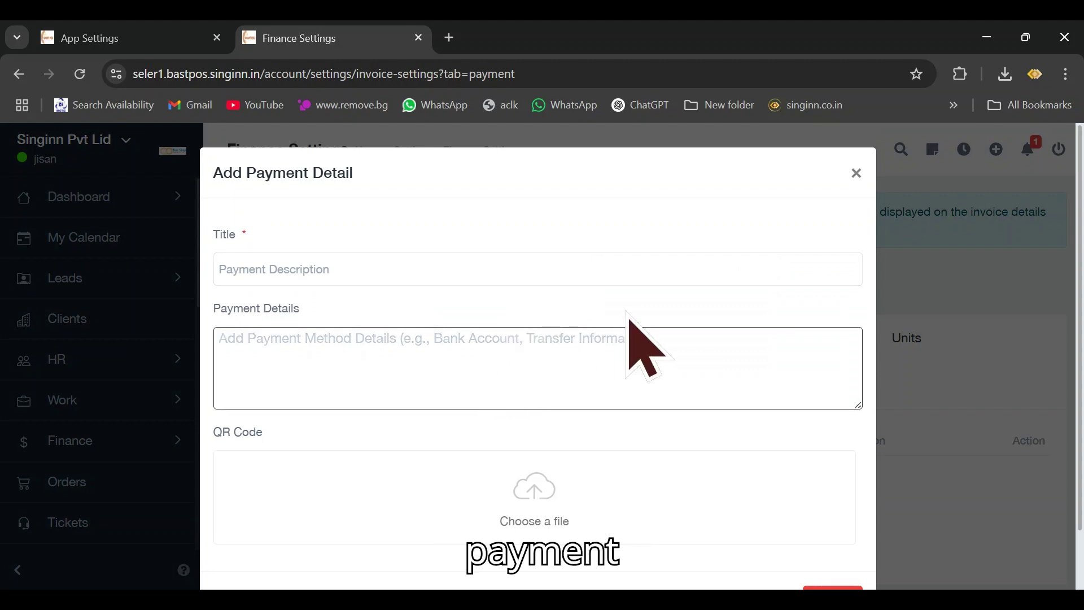
{"action": "left_click", "coordinate": [627, 270]}
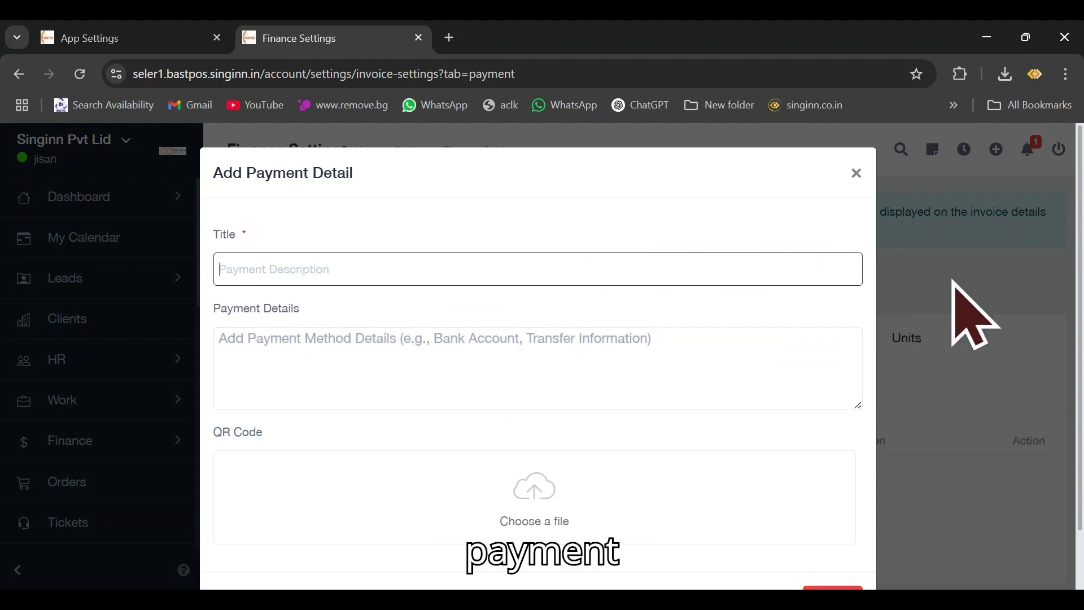
{"action": "scroll", "coordinate": [1062, 305], "scroll_direction": "down", "scroll_amount": 1}
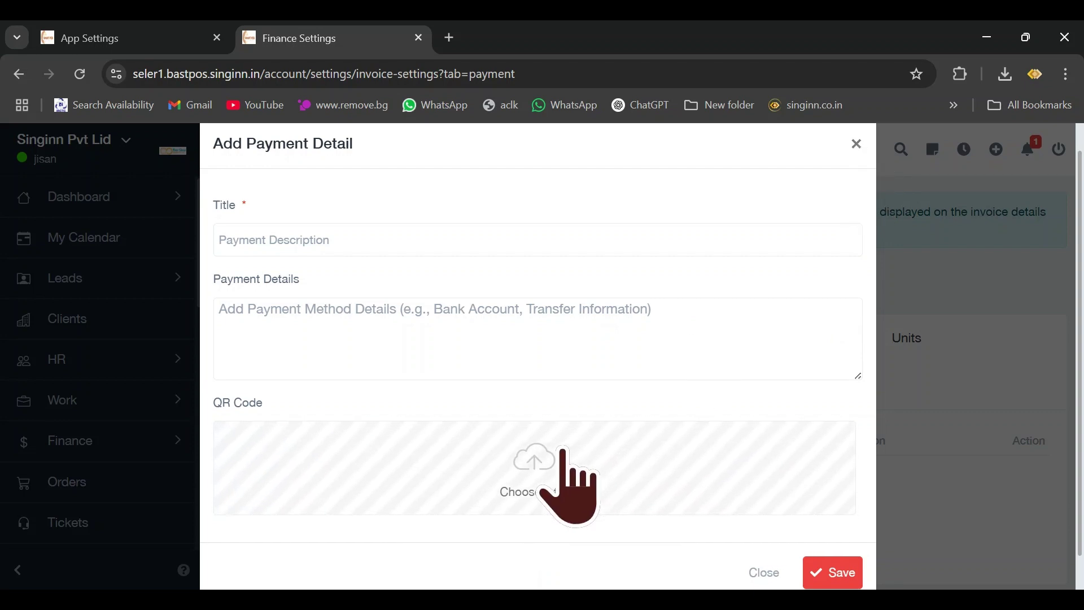
{"action": "left_click", "coordinate": [563, 446]}
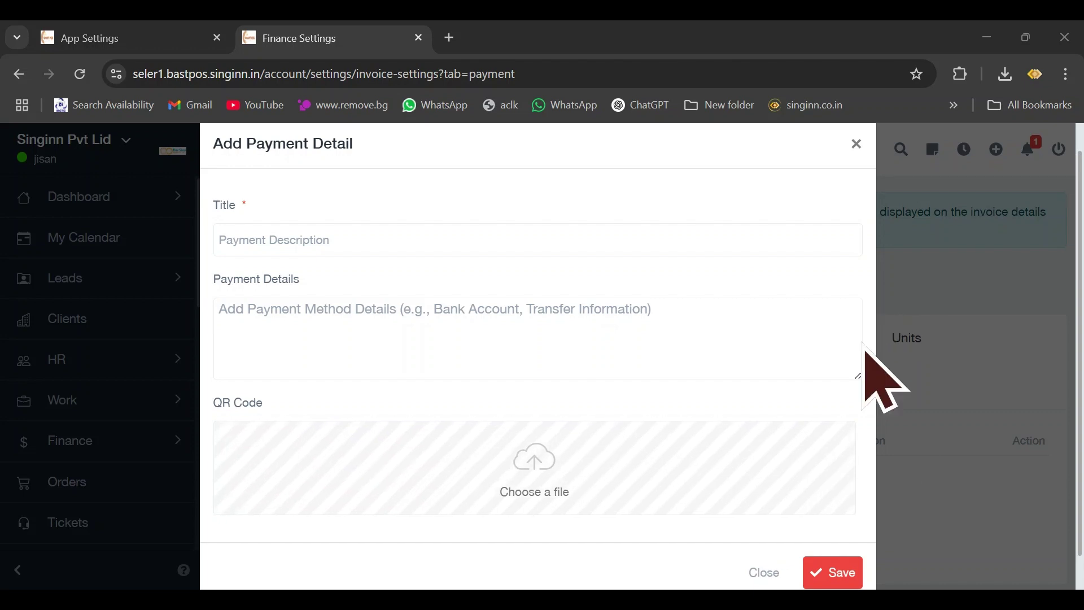
{"action": "left_click_drag", "start_coordinate": [918, 559], "coordinate": [852, 466]}
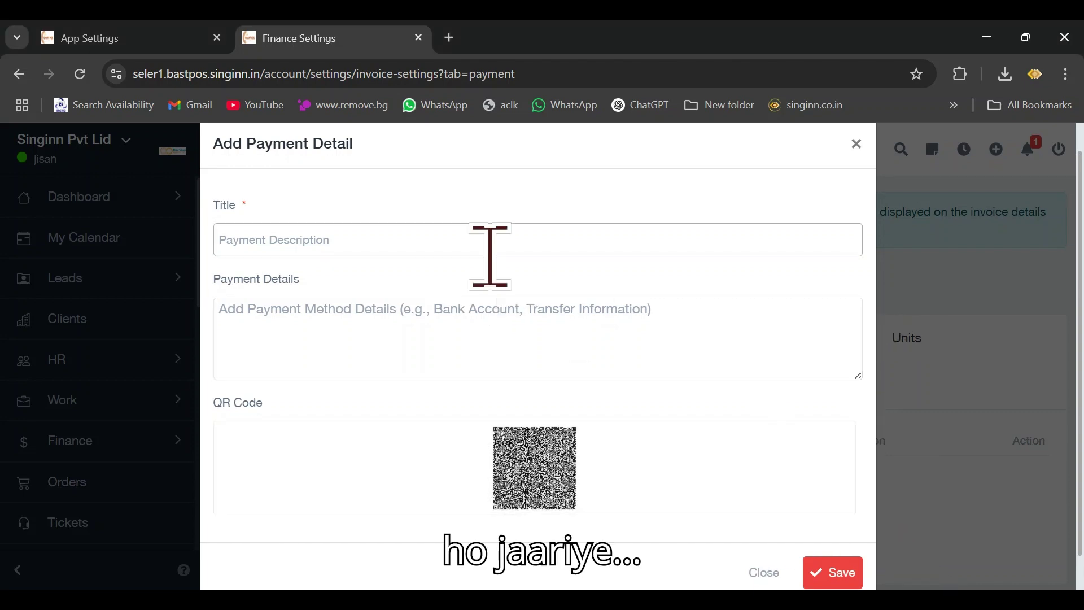
Step: Enter title 'Kotak banck', the bank account number and IFSC label, then save
{"action": "left_click", "coordinate": [354, 247]}
{"action": "type", "text": "M"}
{"action": "key", "text": "BackSpace"}
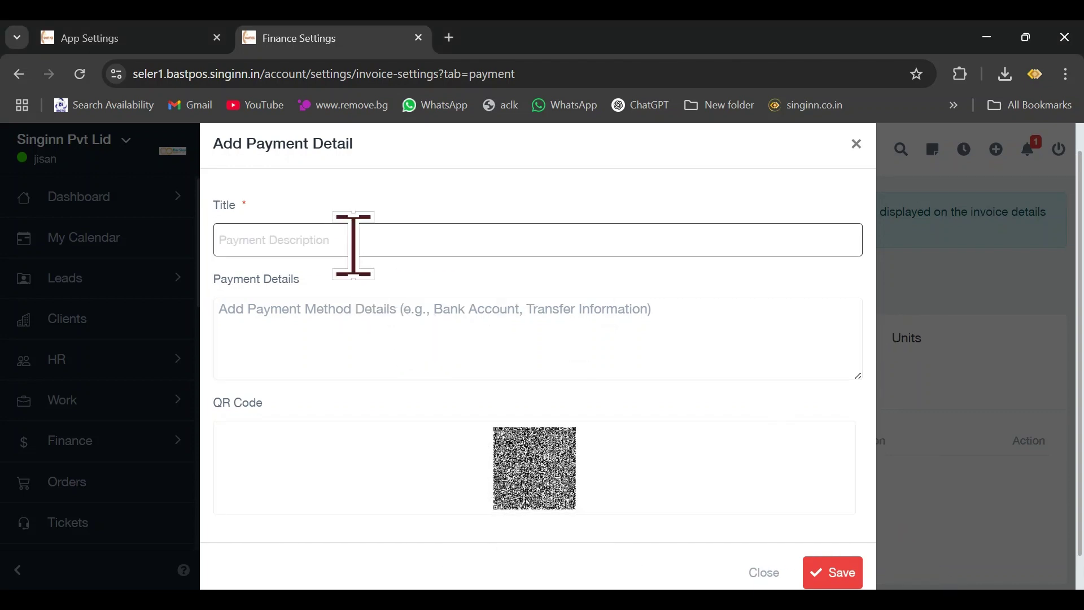
{"action": "type", "text": "Kotak "}
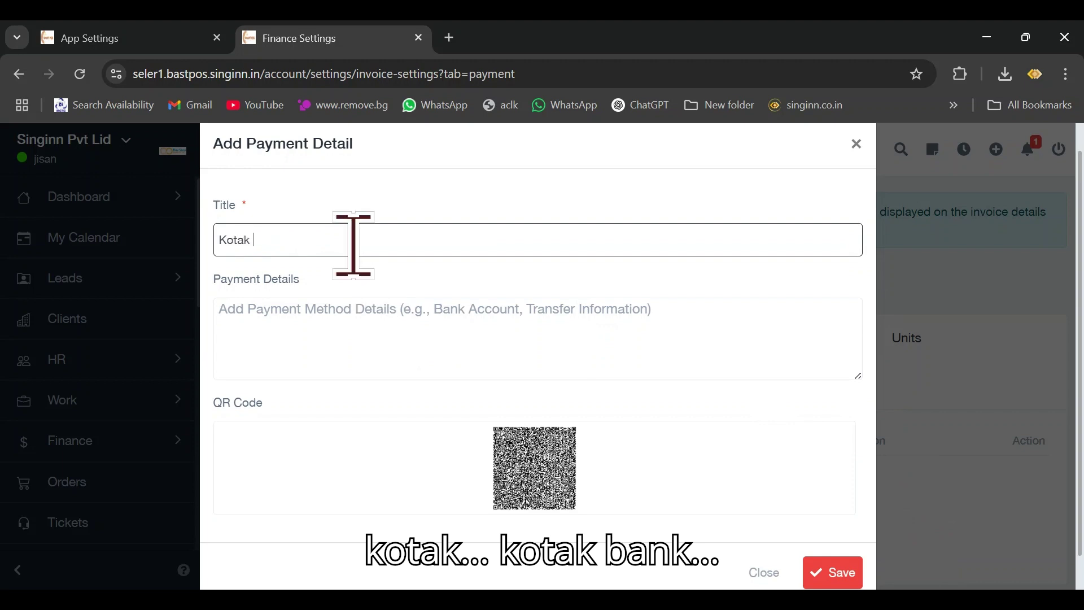
{"action": "type", "text": "banck"}
{"action": "left_click", "coordinate": [340, 318]}
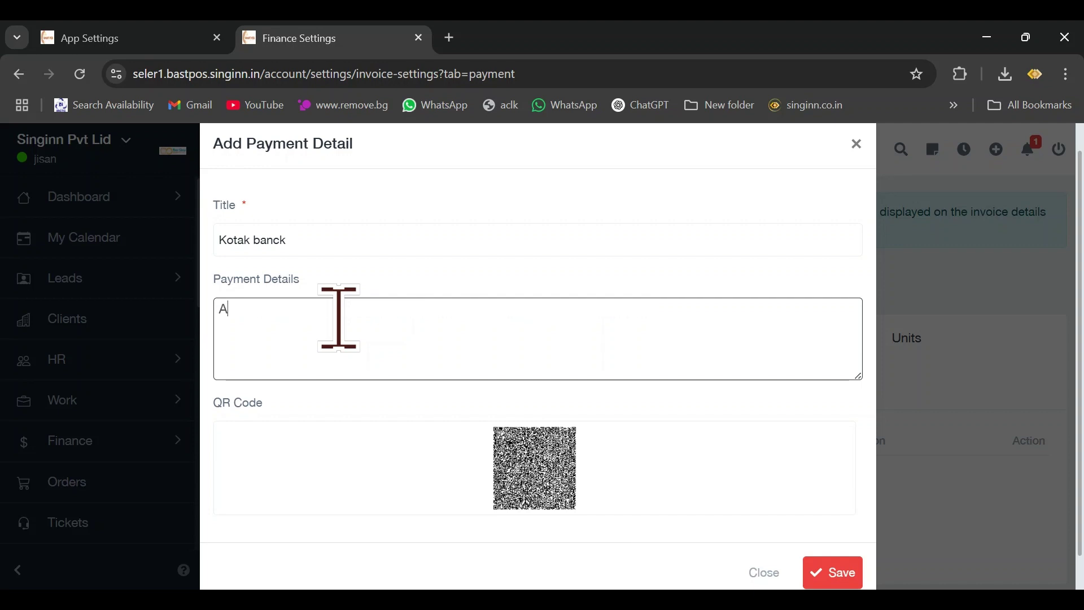
{"action": "type", "text": "A/c"}
{"action": "key", "text": "BackSpace"}
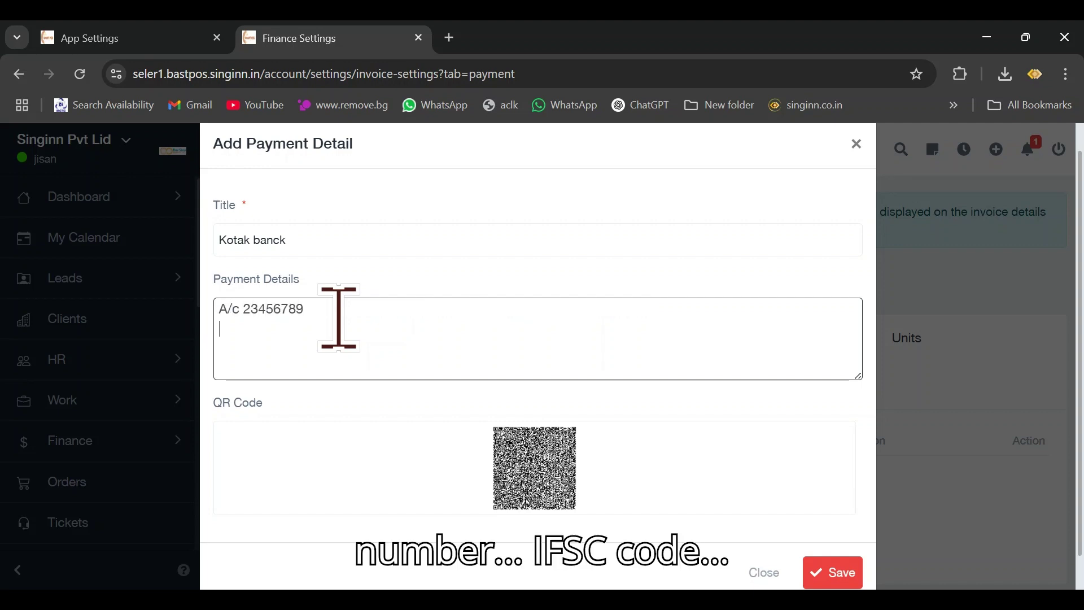
{"action": "type", "text": "23456789"}
{"action": "key", "text": "Return"}
{"action": "type", "text": "iFcs code a34567"}
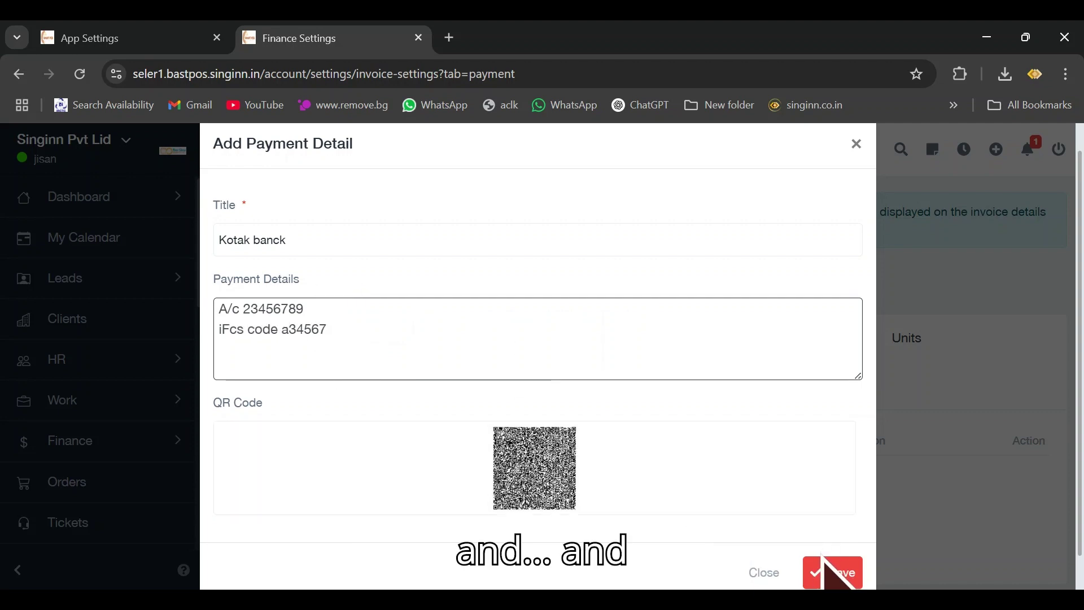
{"action": "left_click", "coordinate": [823, 559]}
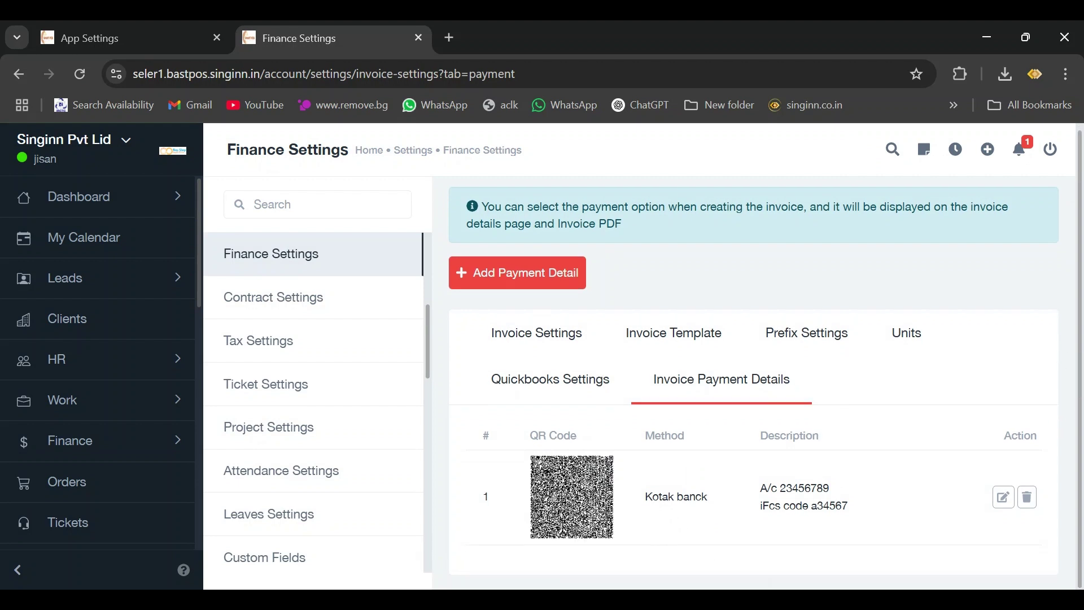
Step: In Invoice Settings, turn on the tax calculation message and save the invoice settings
{"action": "left_click", "coordinate": [685, 334]}
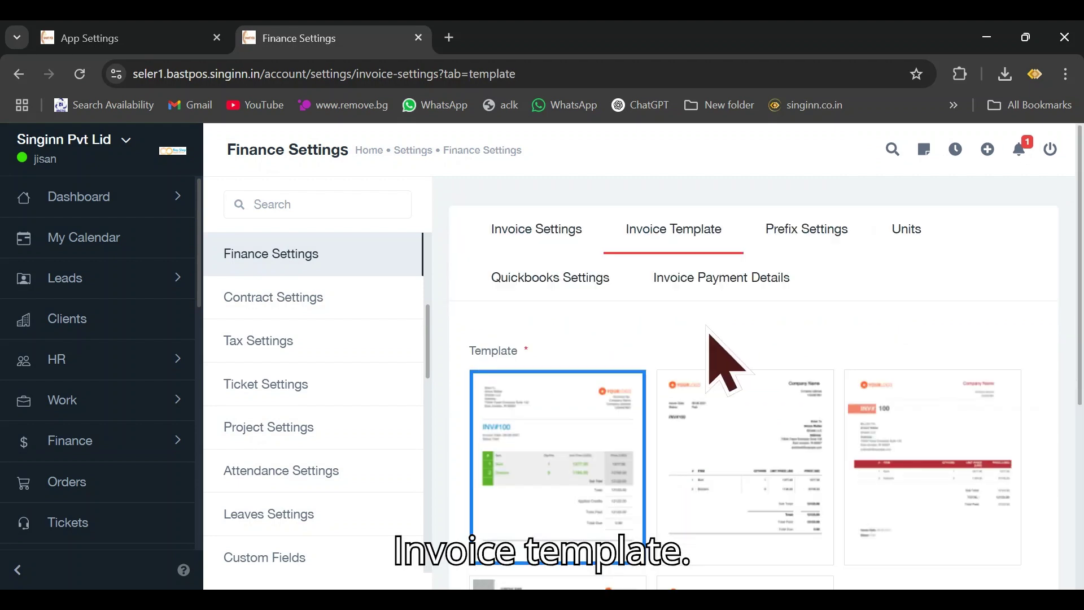
{"action": "left_click", "coordinate": [586, 243]}
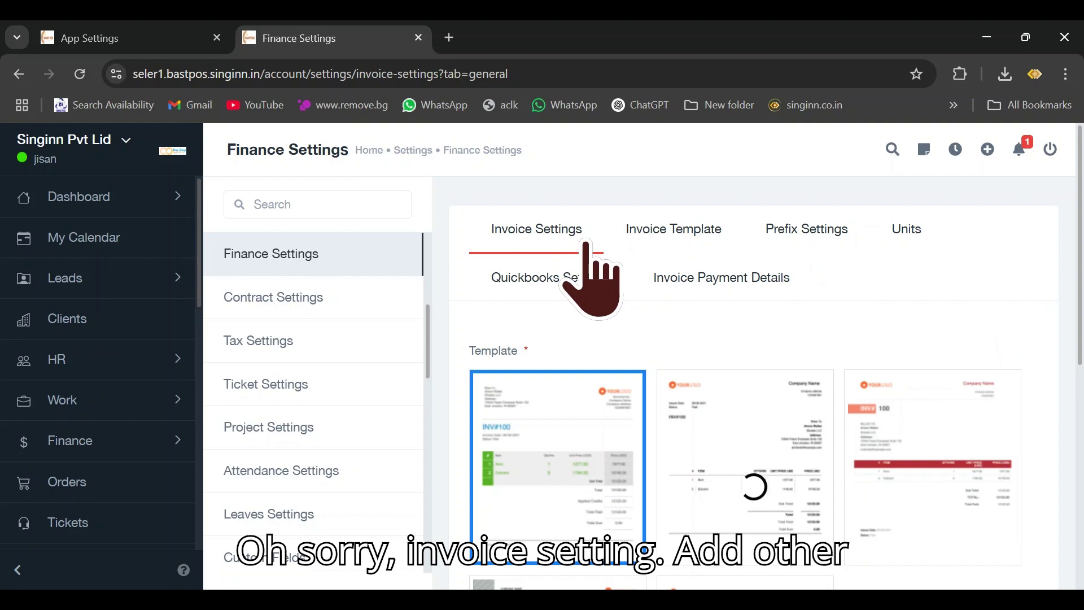
{"action": "scroll", "coordinate": [753, 381], "scroll_direction": "down", "scroll_amount": 7}
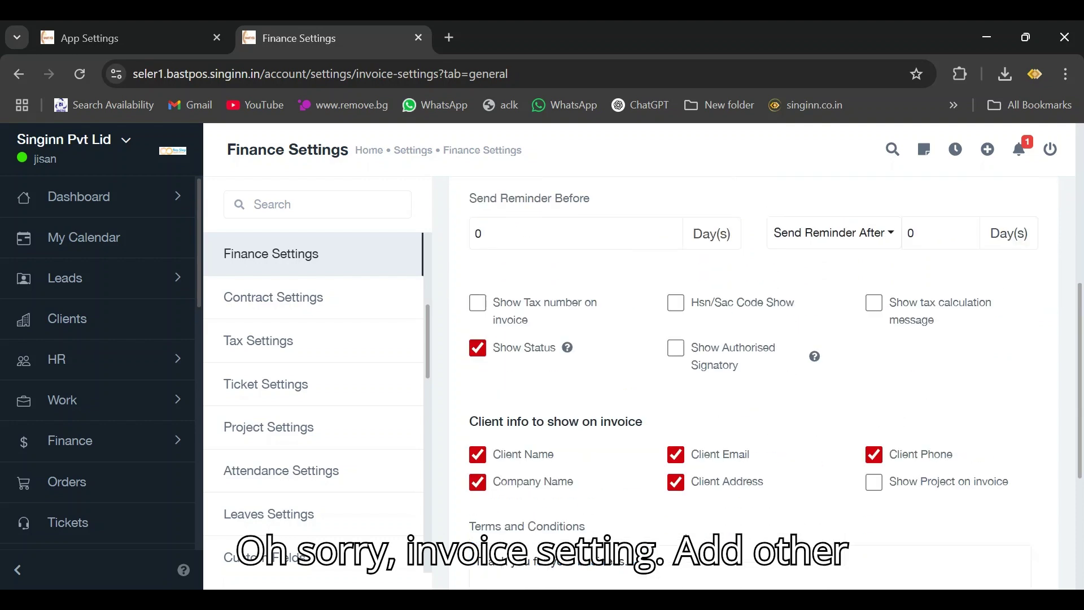
{"action": "scroll", "coordinate": [870, 390], "scroll_direction": "down", "scroll_amount": 1}
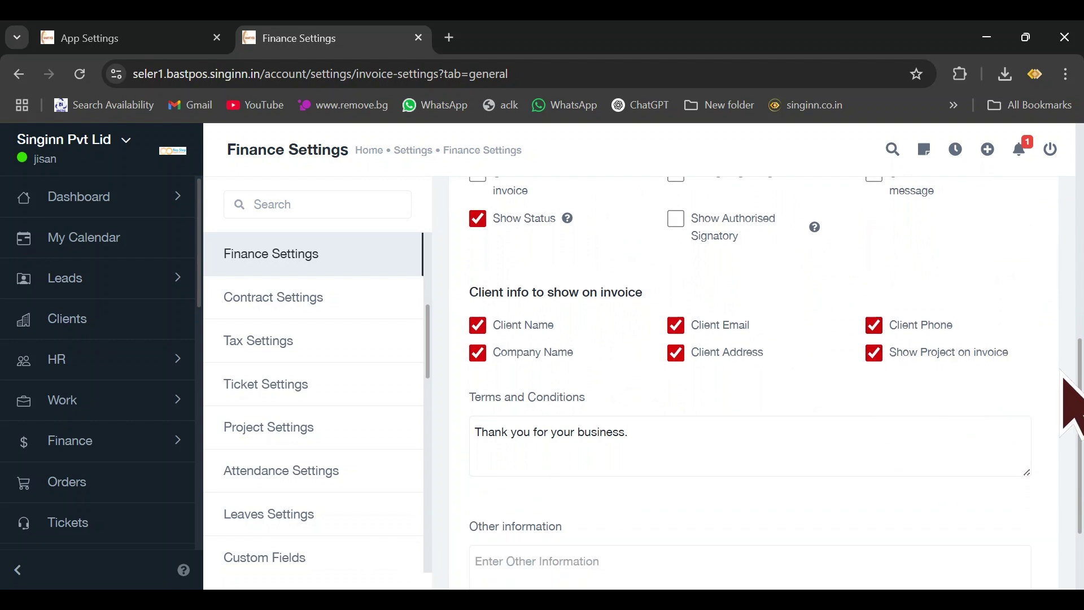
{"action": "scroll", "coordinate": [775, 382], "scroll_direction": "up", "scroll_amount": 1}
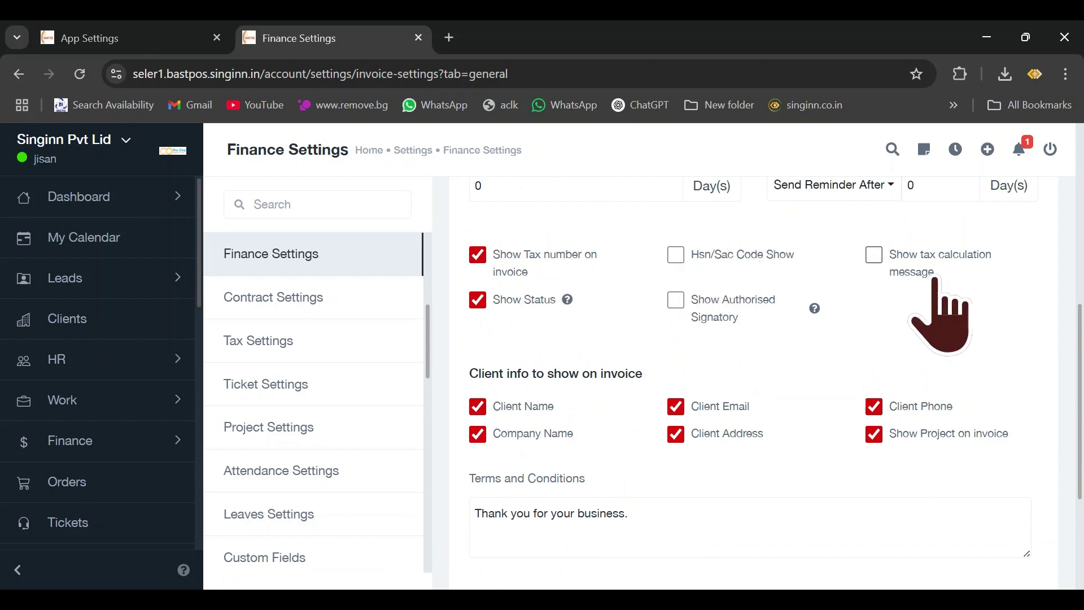
{"action": "left_click", "coordinate": [920, 266]}
{"action": "scroll", "coordinate": [753, 381], "scroll_direction": "down", "scroll_amount": 3}
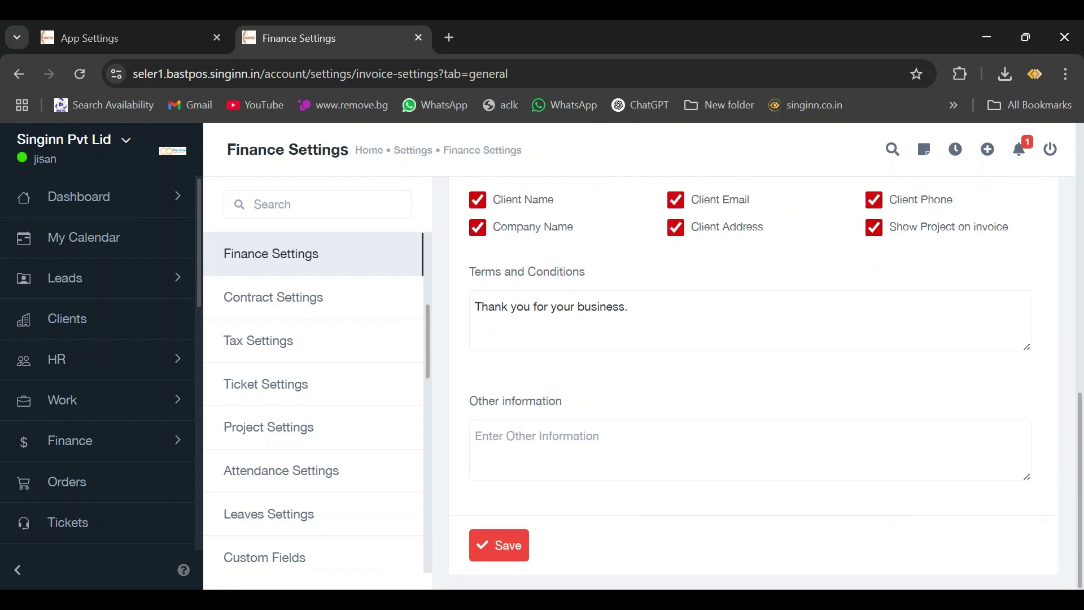
{"action": "left_click", "coordinate": [499, 545]}
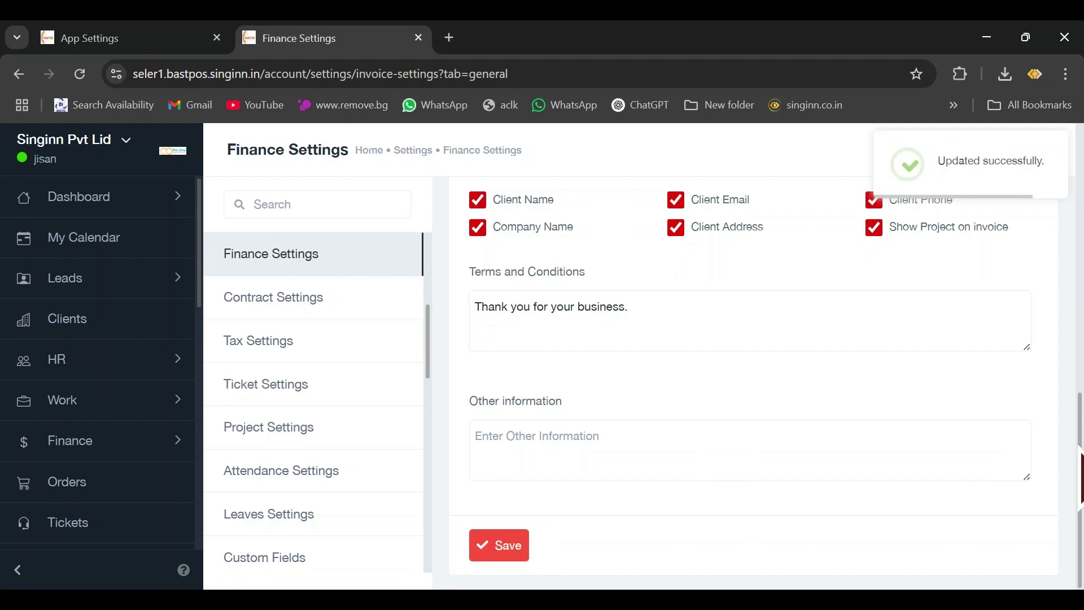
{"action": "left_click_drag", "start_coordinate": [1079, 446], "coordinate": [1069, 236]}
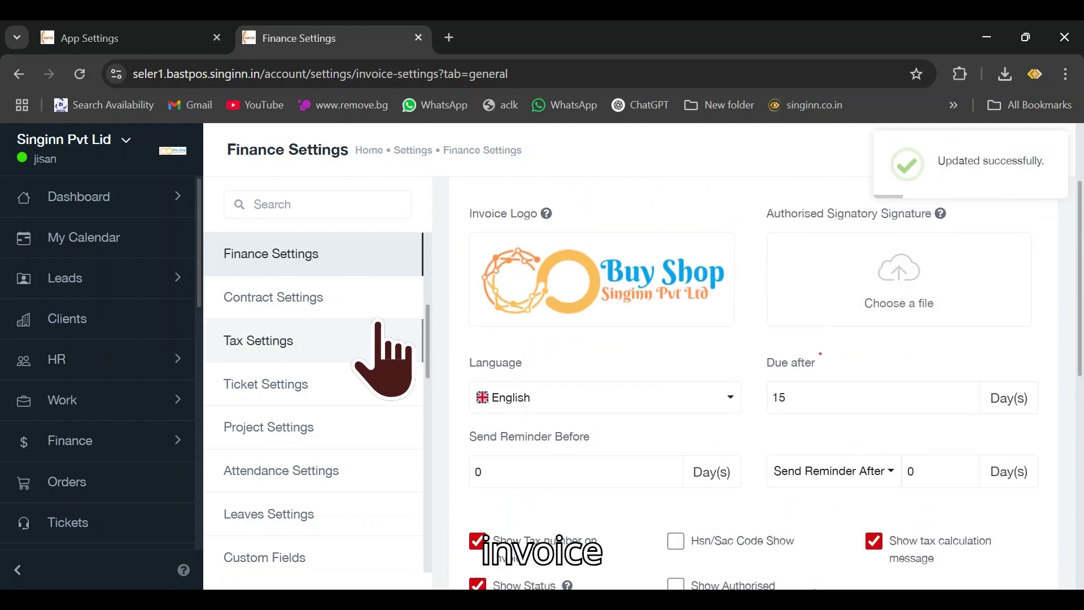
{"action": "left_click", "coordinate": [357, 308]}
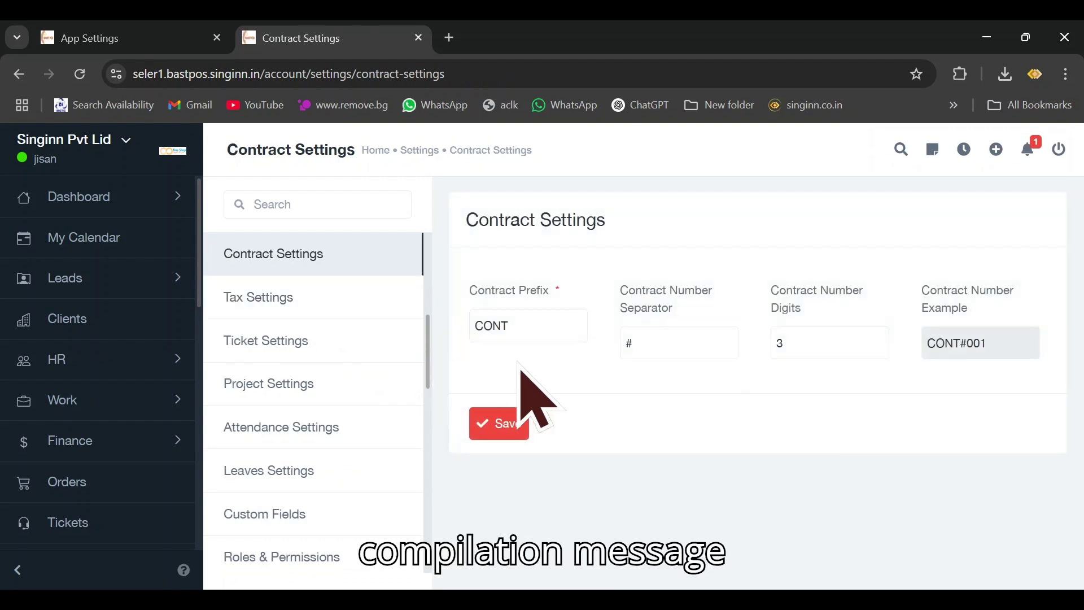
Step: Go to Ticket Settings and bring up the Add New Ticket Agent form
{"action": "scroll", "coordinate": [435, 363], "scroll_direction": "down", "scroll_amount": 1}
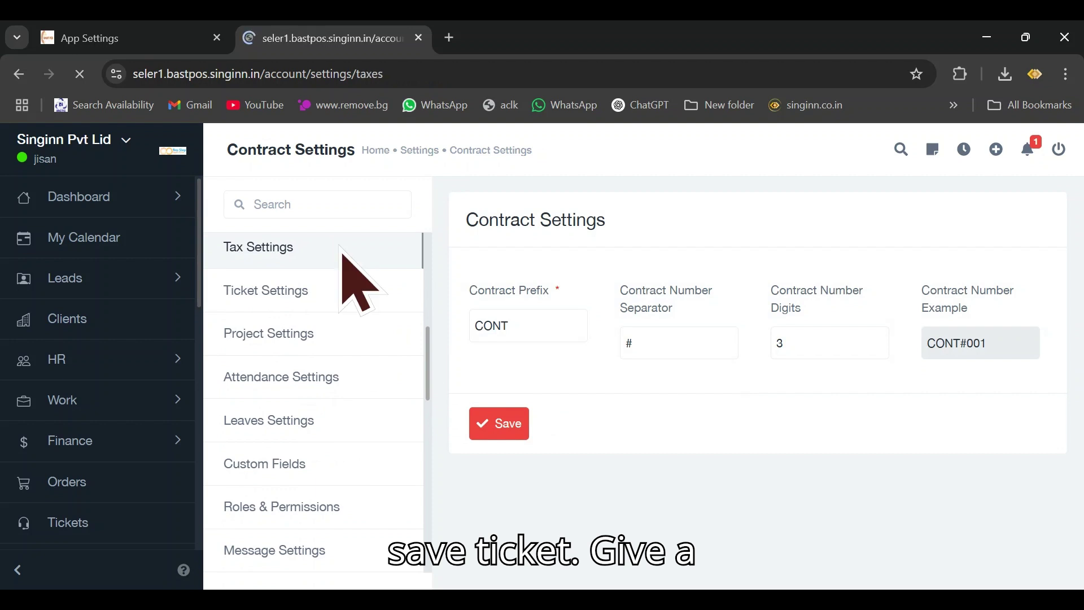
{"action": "left_click", "coordinate": [382, 314]}
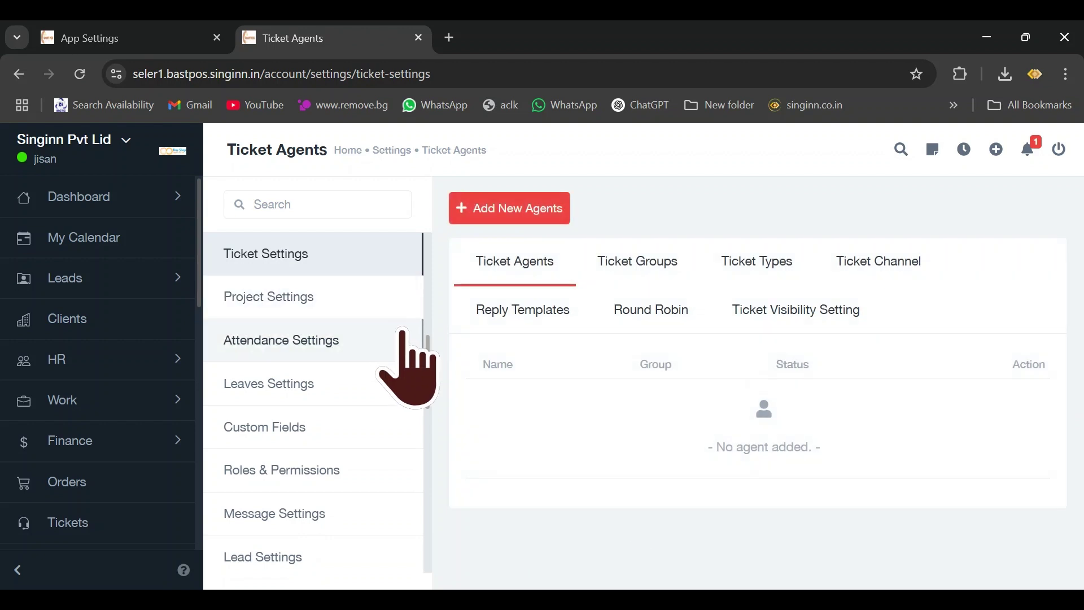
{"action": "scroll", "coordinate": [429, 415], "scroll_direction": "down", "scroll_amount": 3}
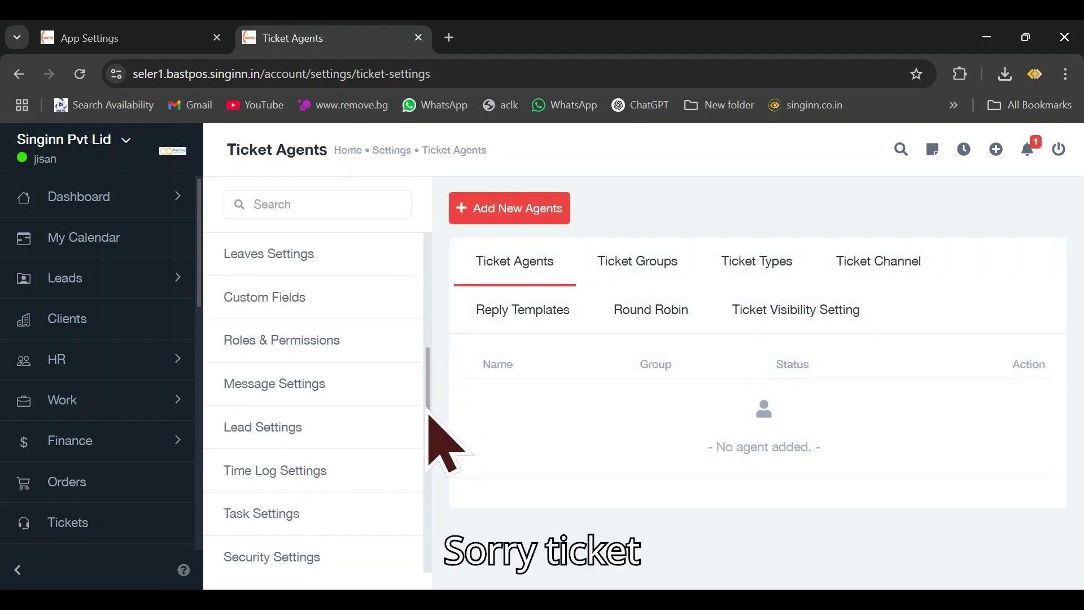
{"action": "scroll", "coordinate": [429, 429], "scroll_direction": "down", "scroll_amount": 10}
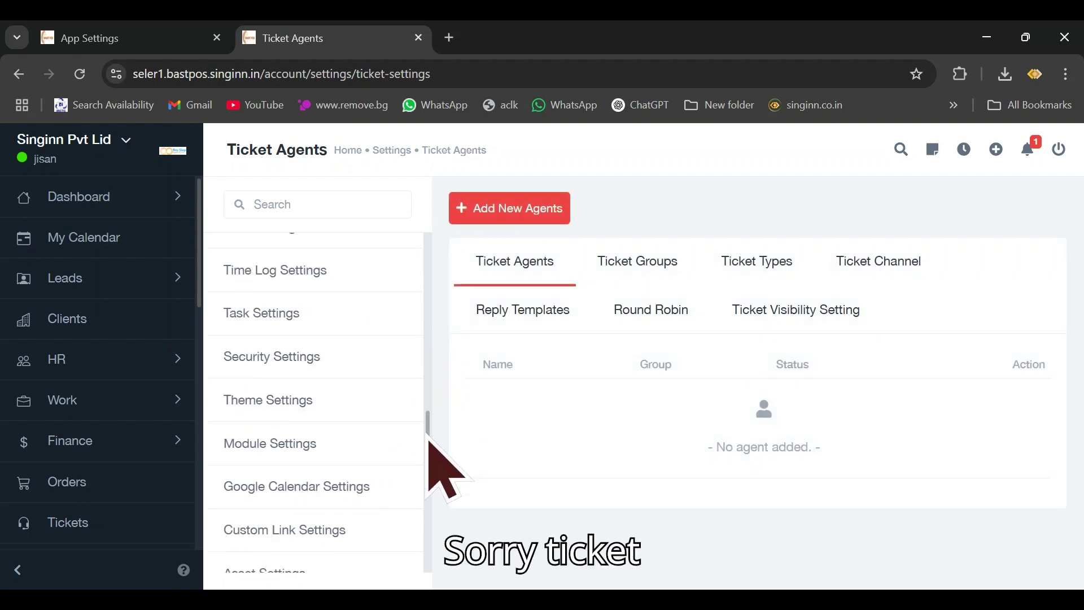
{"action": "left_click", "coordinate": [517, 215]}
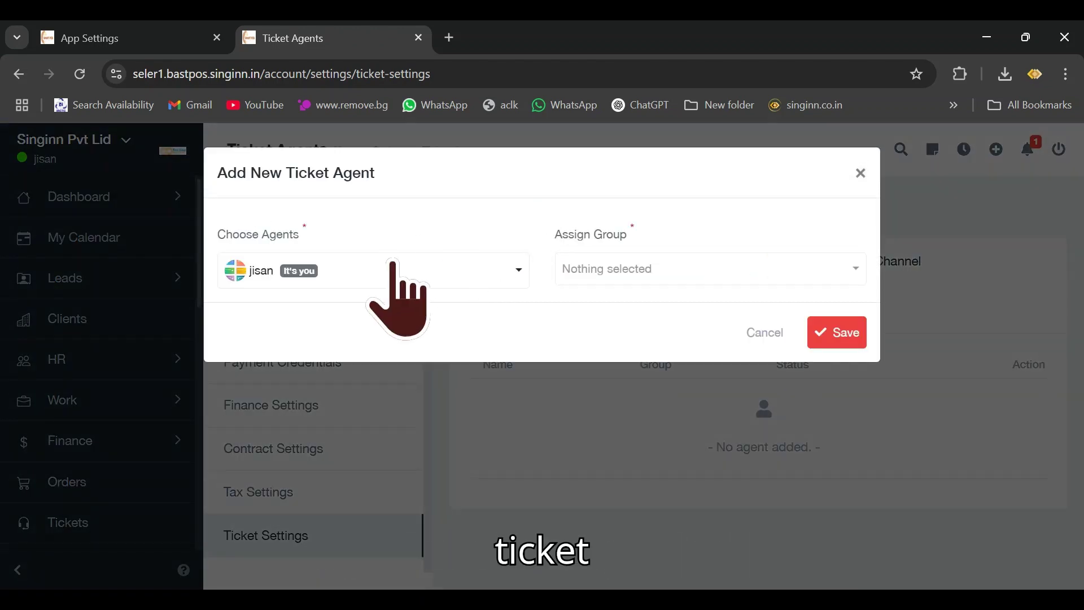
Step: Check the agent form's group choices, close it, and expand HR in the navigation
{"action": "left_click", "coordinate": [583, 267]}
{"action": "left_click", "coordinate": [607, 352]}
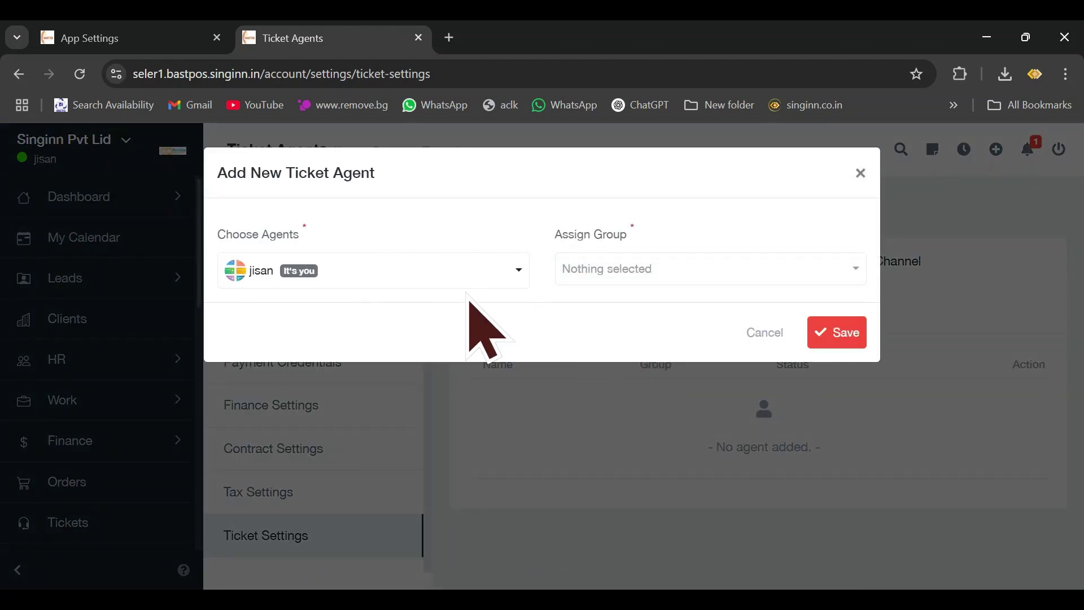
{"action": "left_click", "coordinate": [861, 173]}
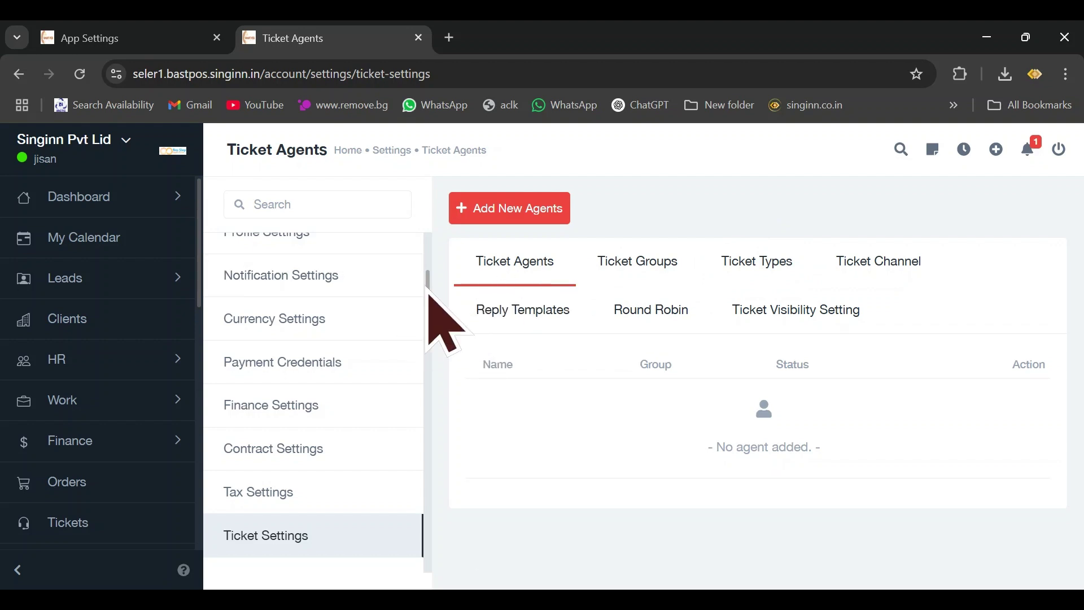
{"action": "left_click", "coordinate": [116, 366]}
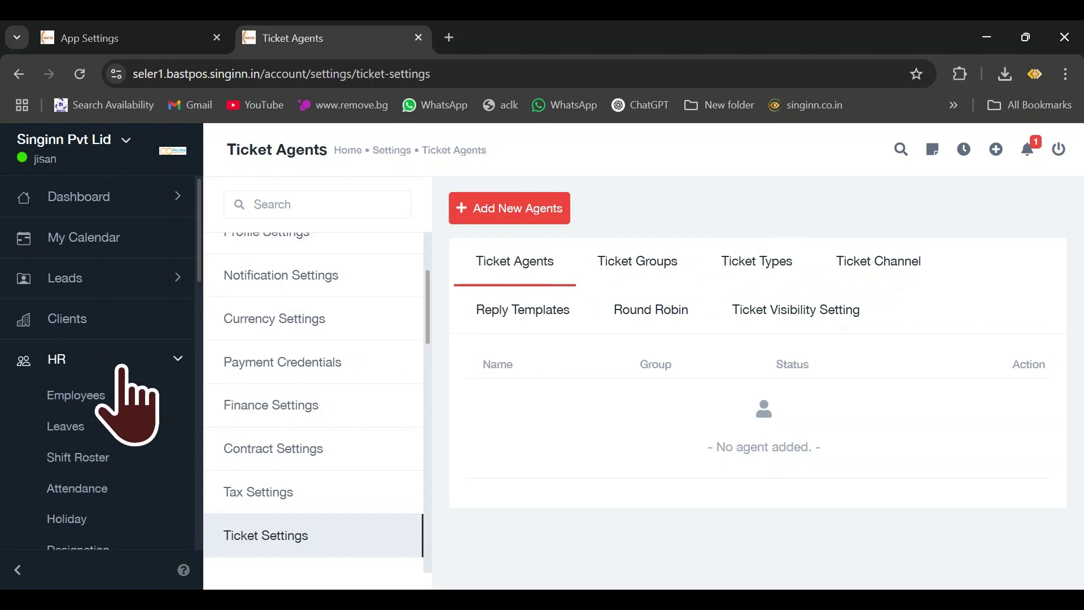
Step: Retry adding an employee as agent; with no group available to assign, abandon the form
{"action": "left_click", "coordinate": [504, 210]}
{"action": "left_click", "coordinate": [382, 282]}
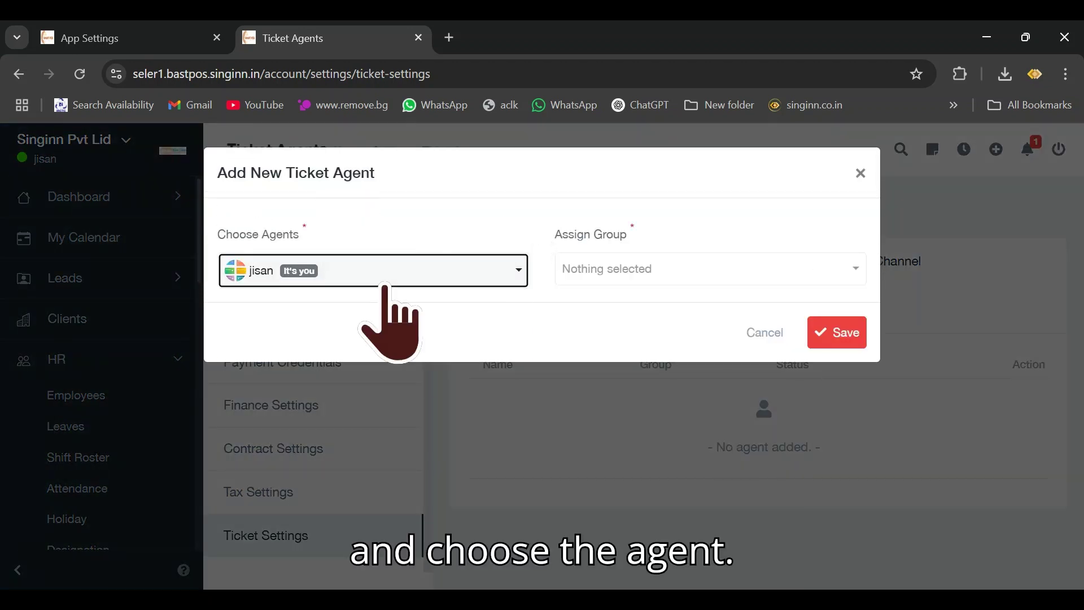
{"action": "left_click", "coordinate": [377, 372]}
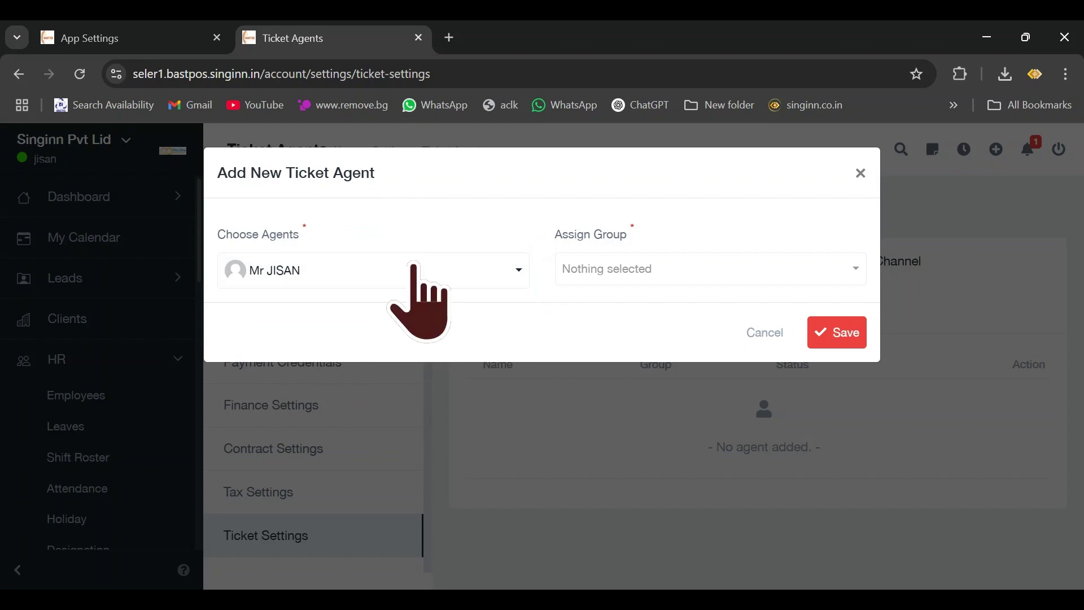
{"action": "left_click", "coordinate": [835, 337]}
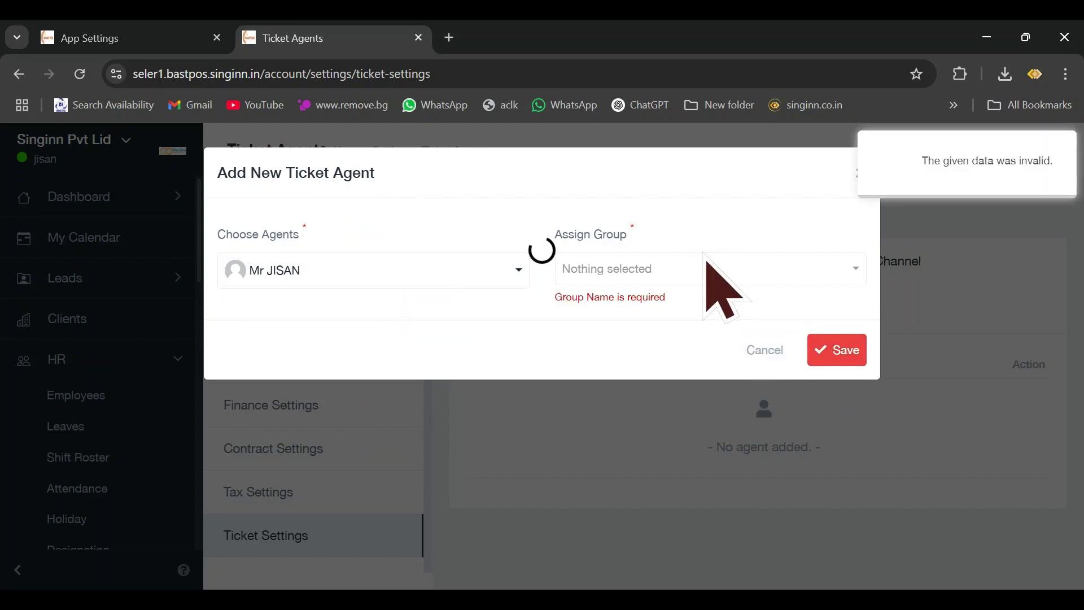
{"action": "left_click", "coordinate": [701, 270]}
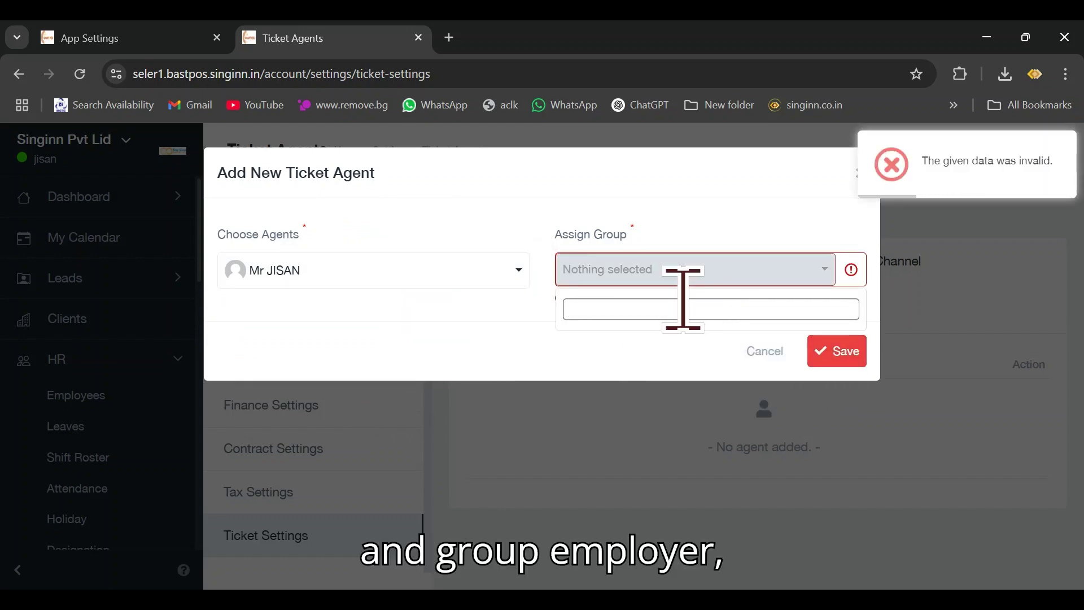
{"action": "type", "text": "e"}
{"action": "key", "text": "BackSpace"}
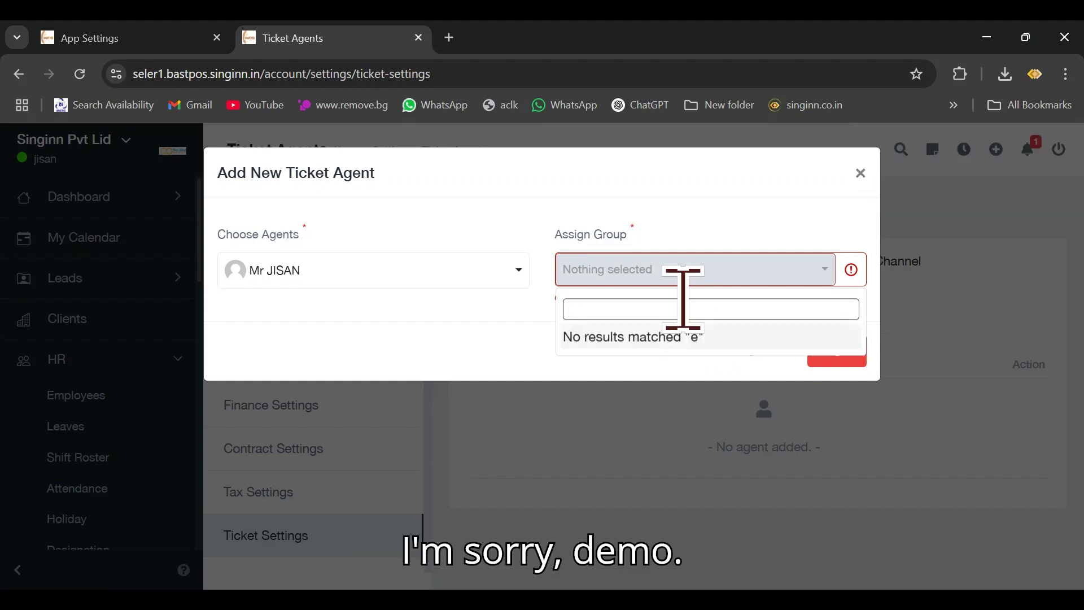
{"action": "type", "text": "de"}
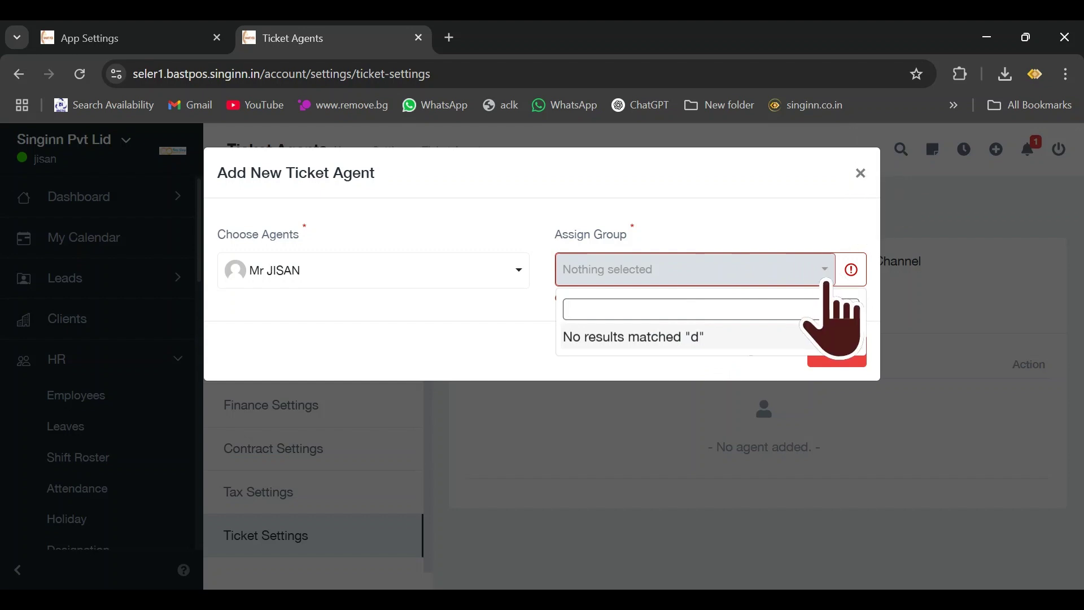
{"action": "left_click", "coordinate": [851, 275]}
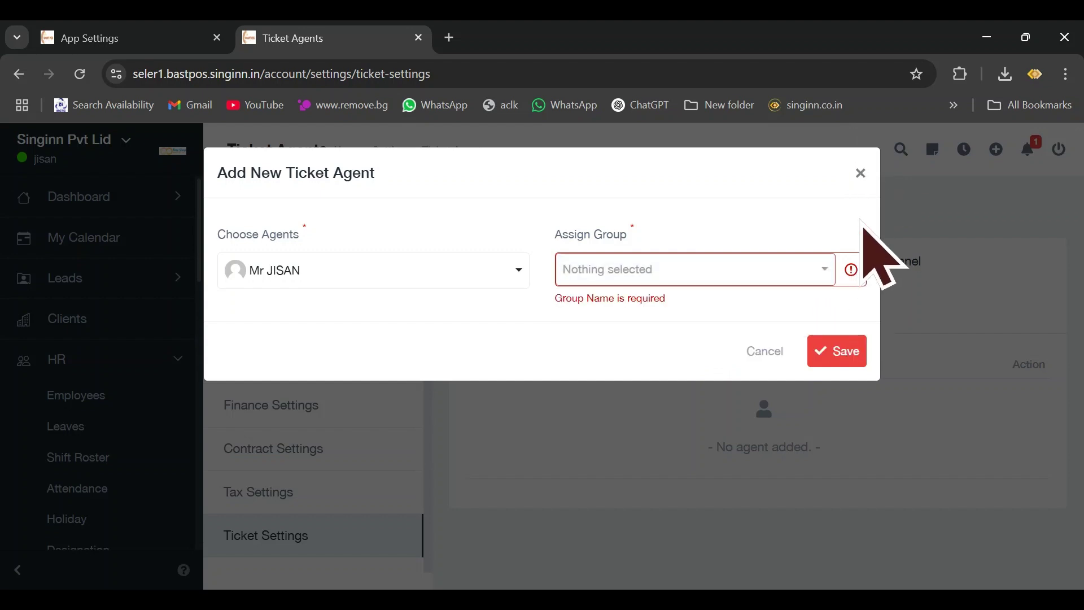
{"action": "left_click", "coordinate": [859, 173]}
Step: Create a new ticket group named tech support
{"action": "left_click", "coordinate": [645, 266]}
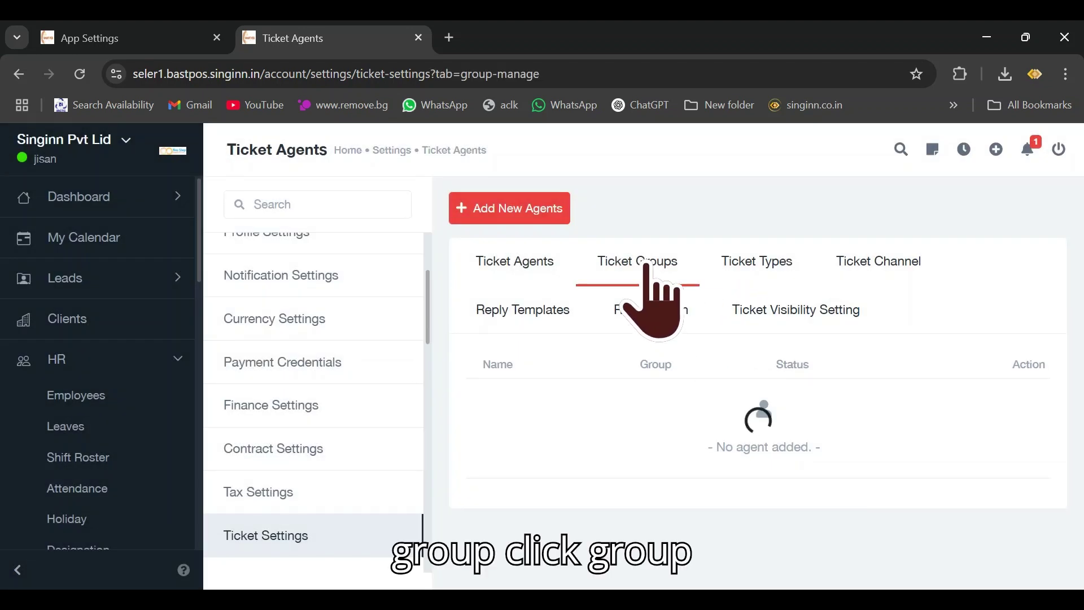
{"action": "left_click", "coordinate": [535, 210]}
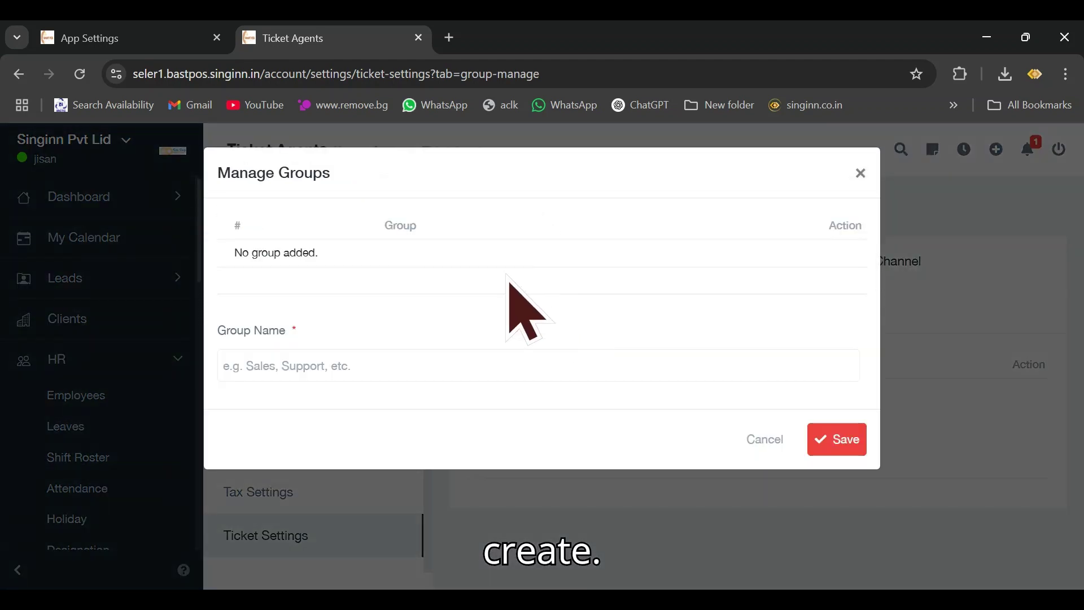
{"action": "left_click", "coordinate": [416, 368]}
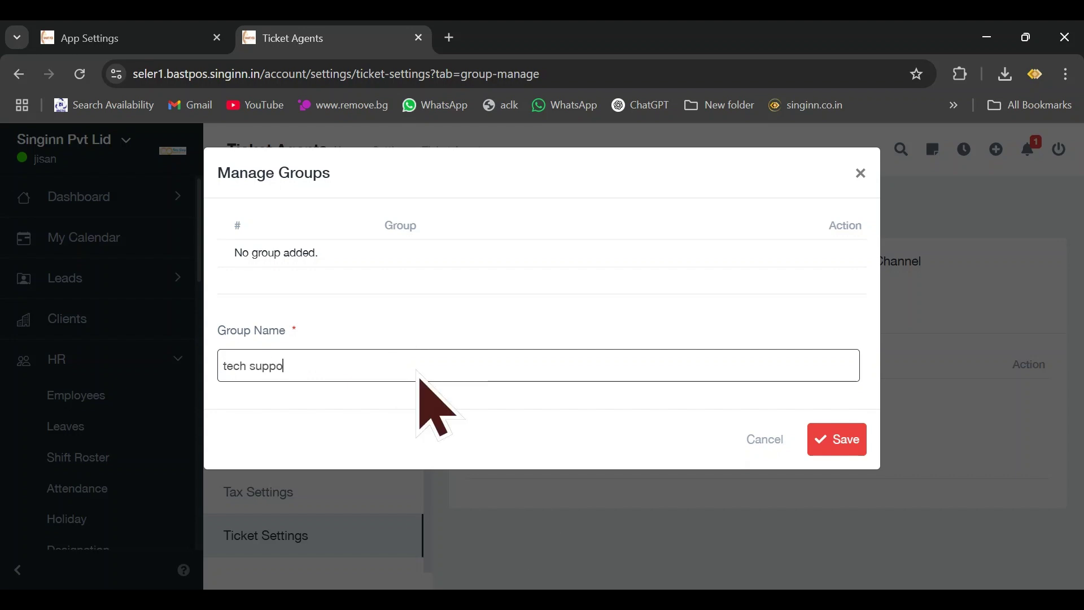
{"action": "left_click", "coordinate": [838, 439]}
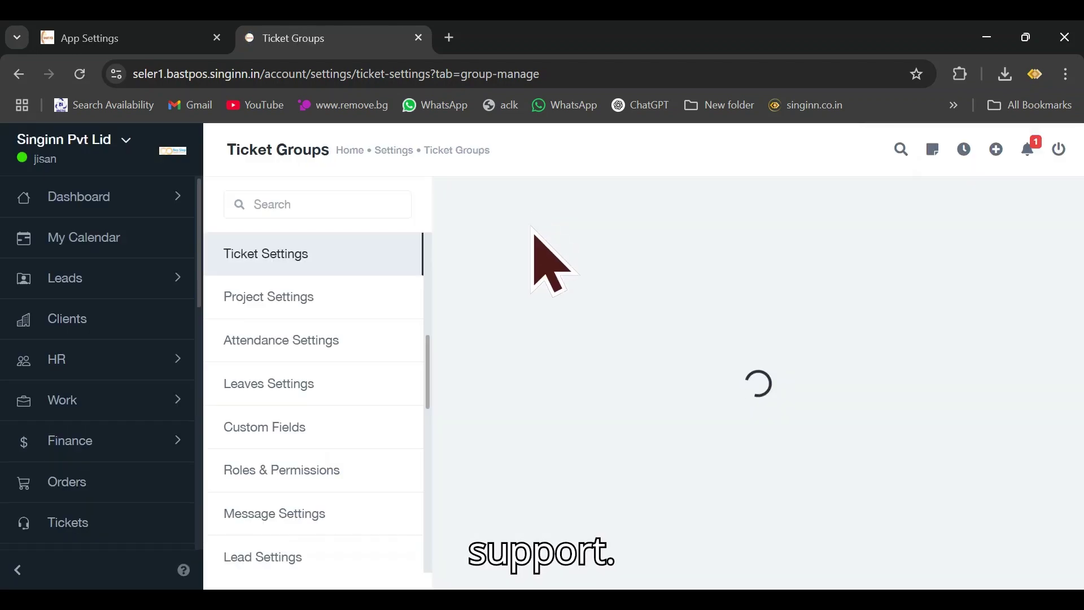
Step: Add the current user as a ticket agent assigned to the tech support group
{"action": "left_click", "coordinate": [495, 205]}
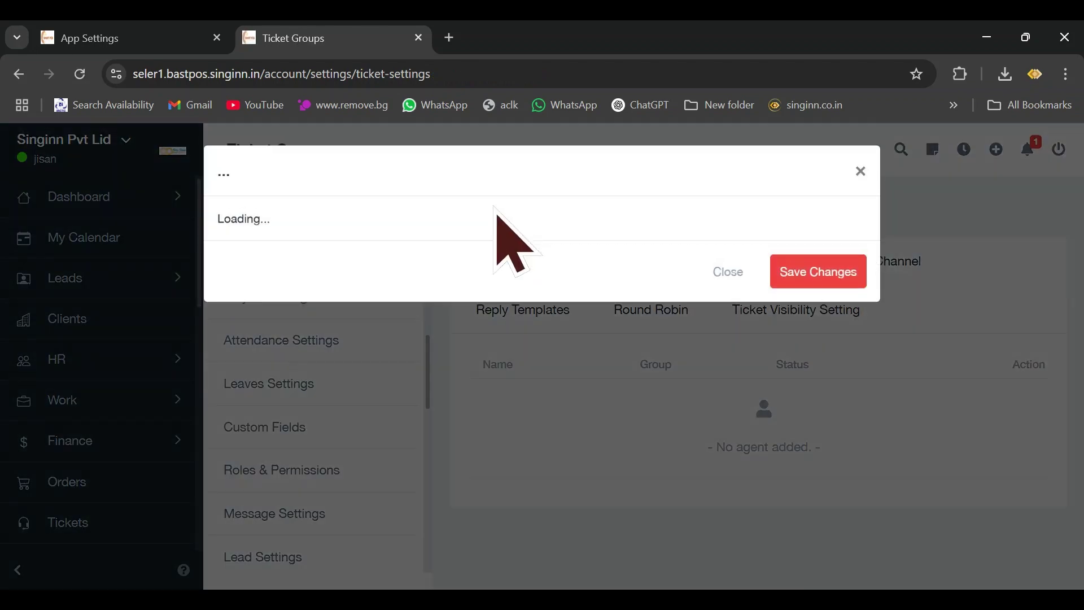
{"action": "left_click", "coordinate": [430, 273]}
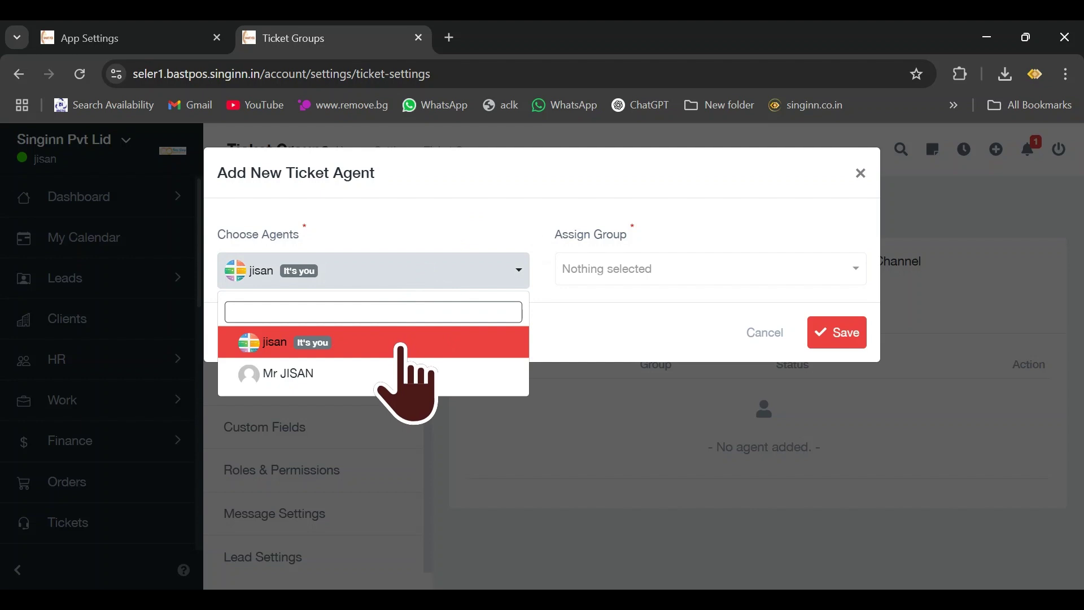
{"action": "left_click", "coordinate": [401, 348]}
{"action": "left_click", "coordinate": [587, 274]}
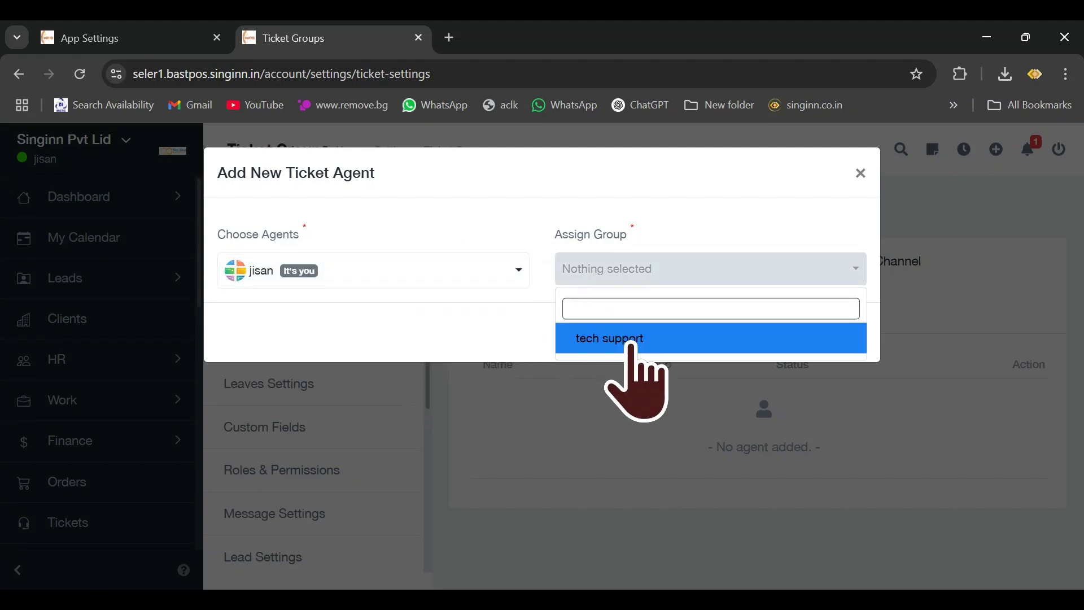
{"action": "left_click", "coordinate": [631, 338]}
{"action": "left_click", "coordinate": [497, 350]}
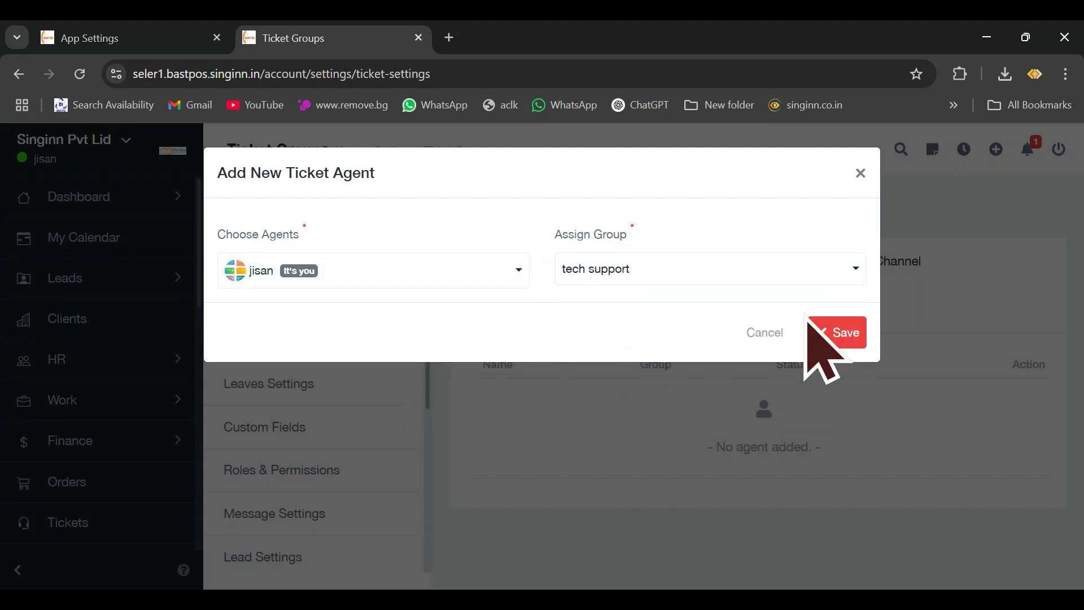
{"action": "left_click", "coordinate": [841, 331]}
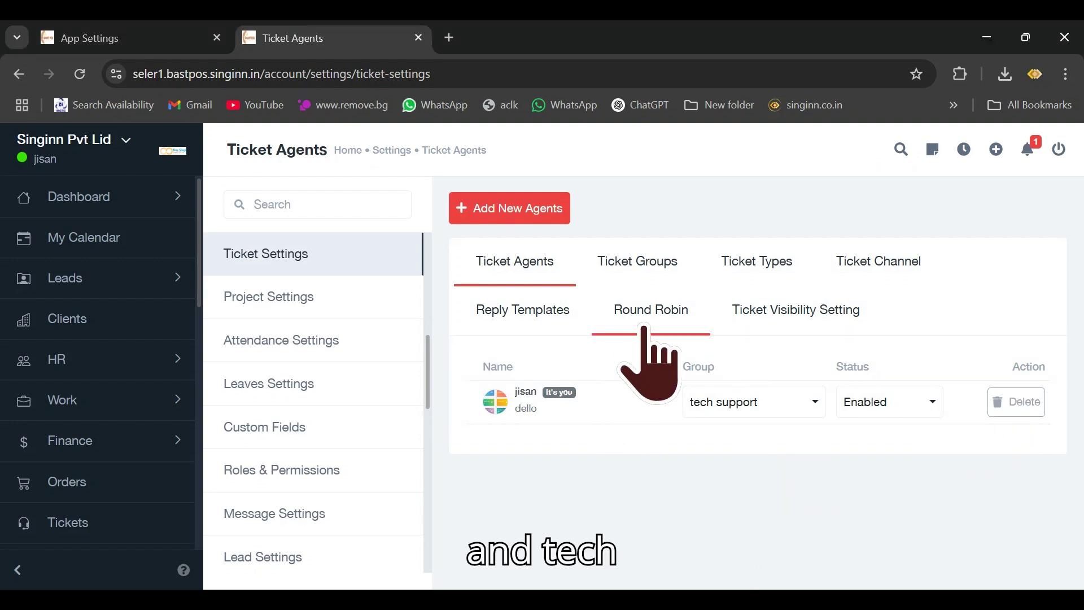
Step: Look through Ticket Types, Ticket Channel, Reply Templates and Ticket Visibility, then open Project Settings
{"action": "left_click", "coordinate": [762, 269]}
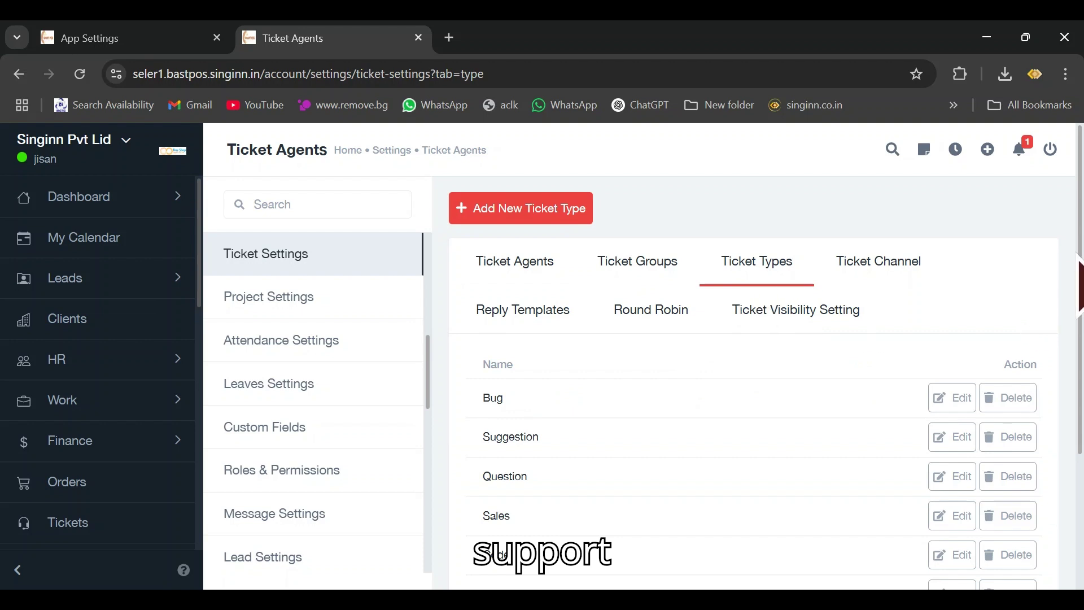
{"action": "scroll", "coordinate": [1072, 259], "scroll_direction": "down", "scroll_amount": 4}
{"action": "scroll", "coordinate": [1061, 197], "scroll_direction": "up", "scroll_amount": 4}
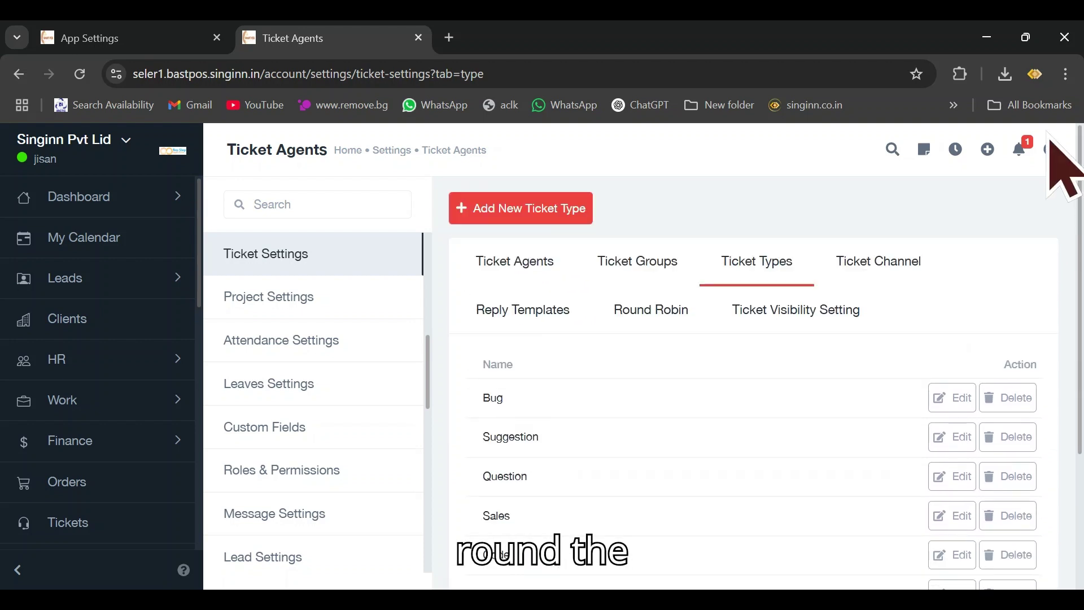
{"action": "left_click", "coordinate": [856, 263]}
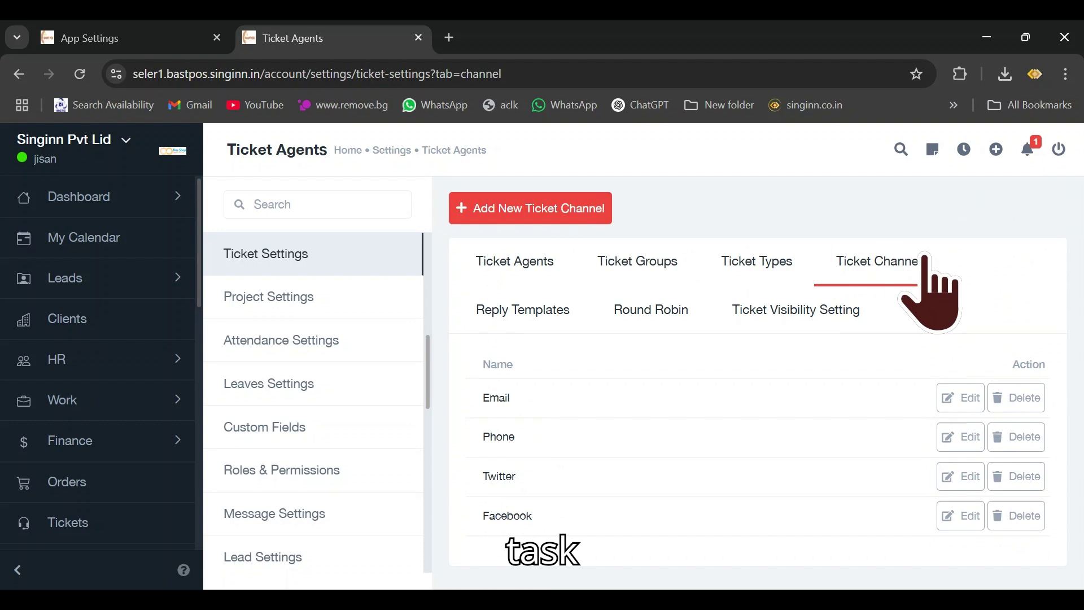
{"action": "left_click", "coordinate": [531, 316]}
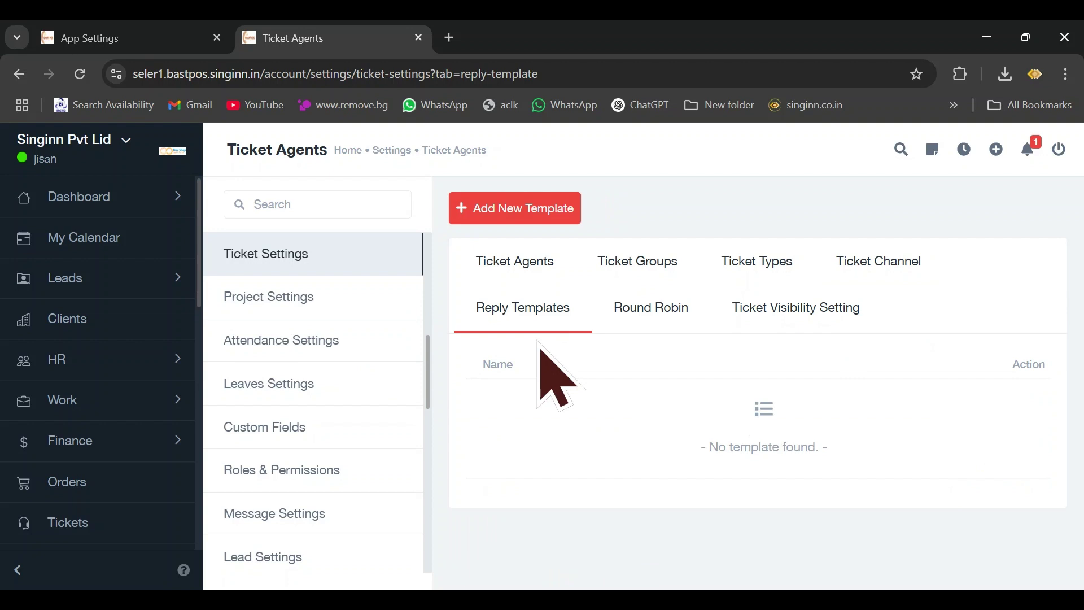
{"action": "left_click", "coordinate": [802, 308]}
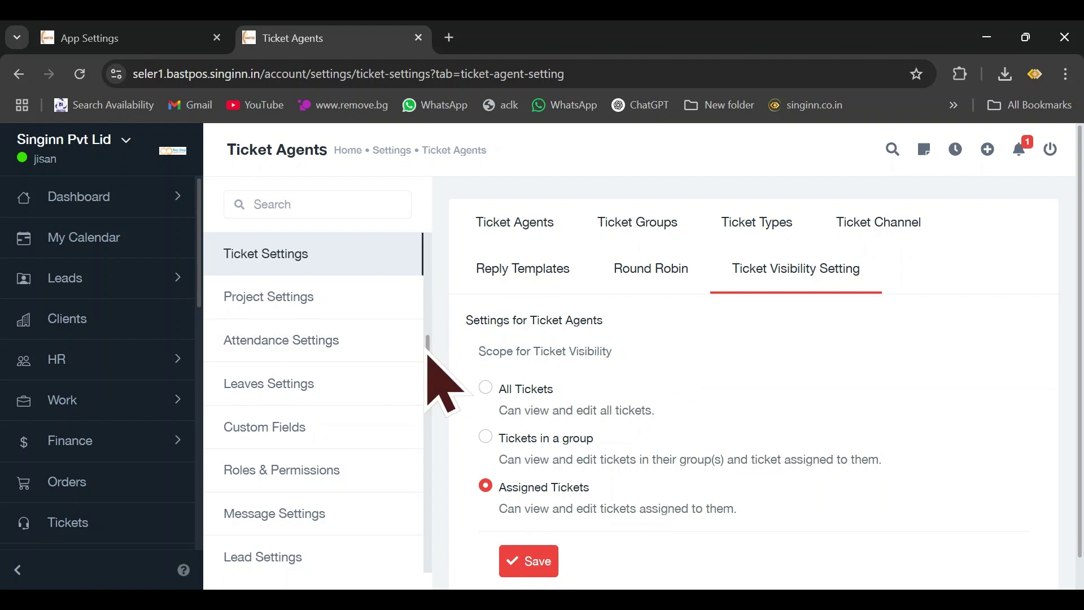
{"action": "left_click", "coordinate": [356, 297]}
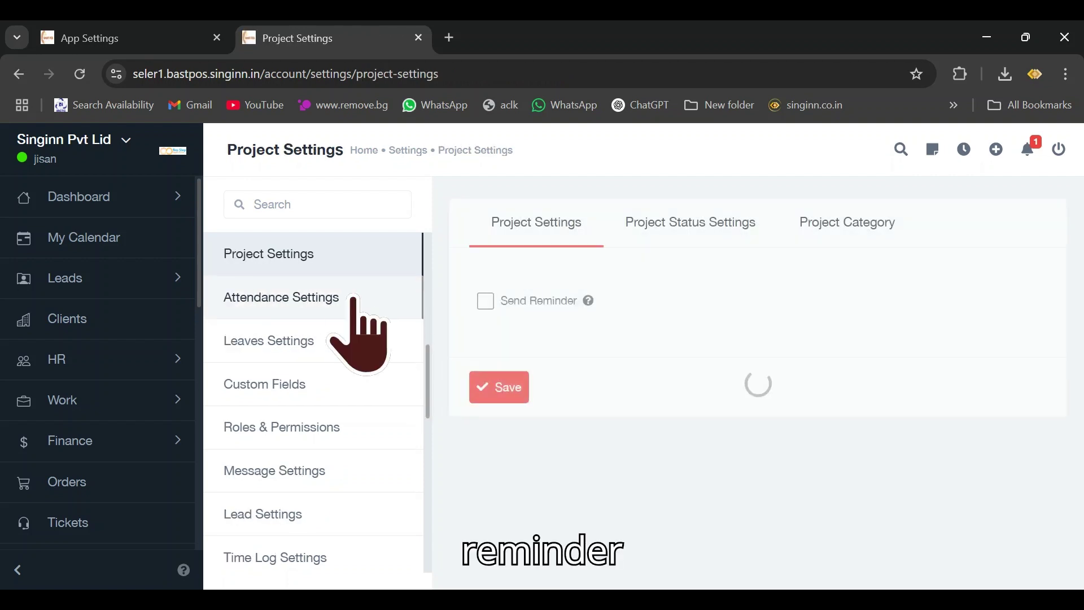
Step: Open Attendance Settings and allow employees to clock in and out themselves
{"action": "left_click", "coordinate": [486, 301]}
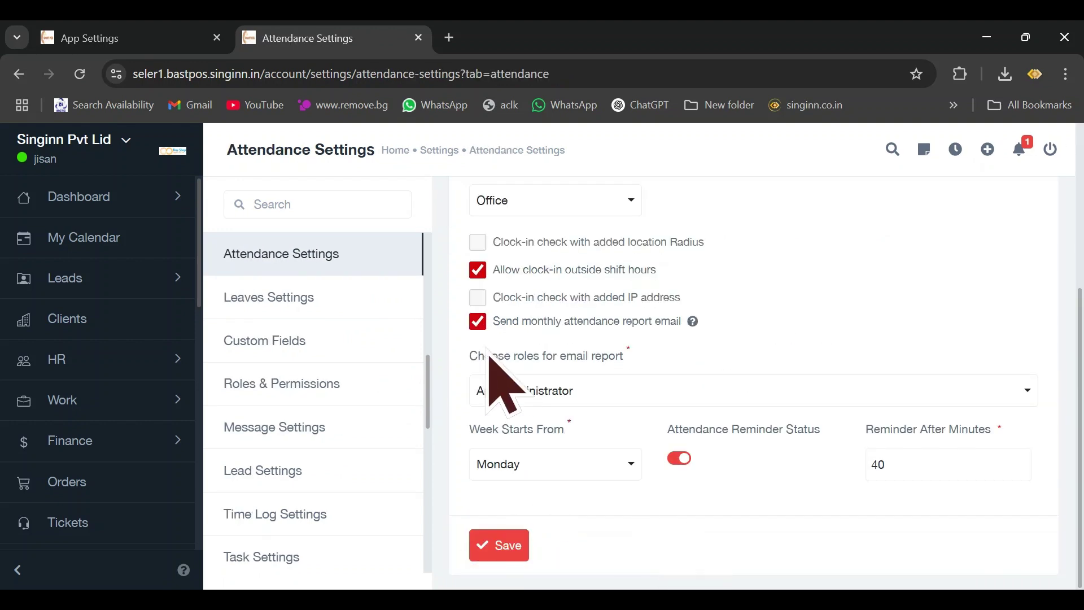
{"action": "left_click", "coordinate": [354, 266]}
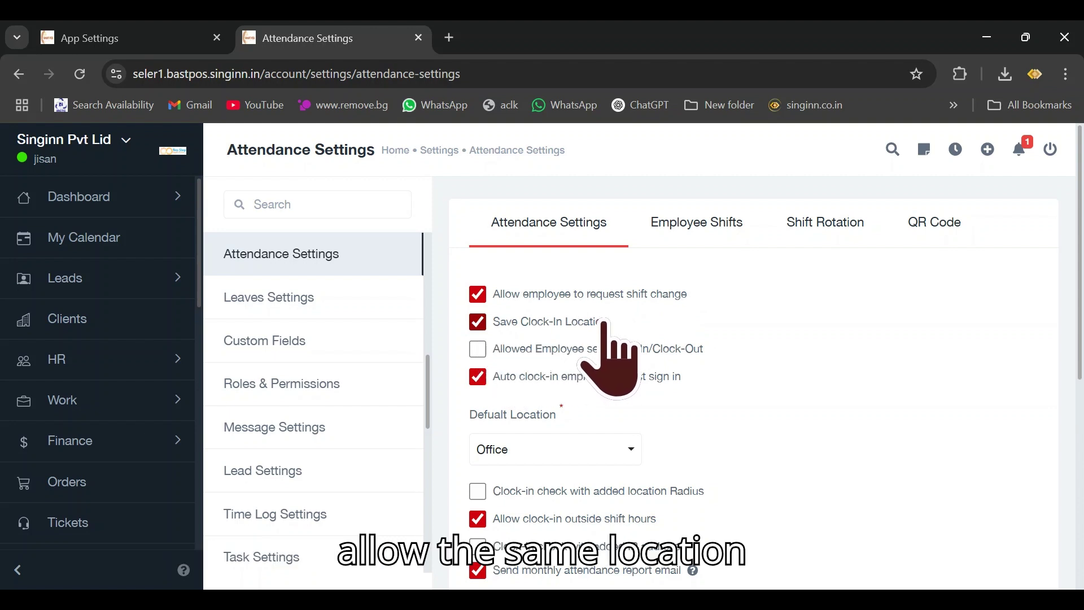
{"action": "left_click", "coordinate": [531, 352]}
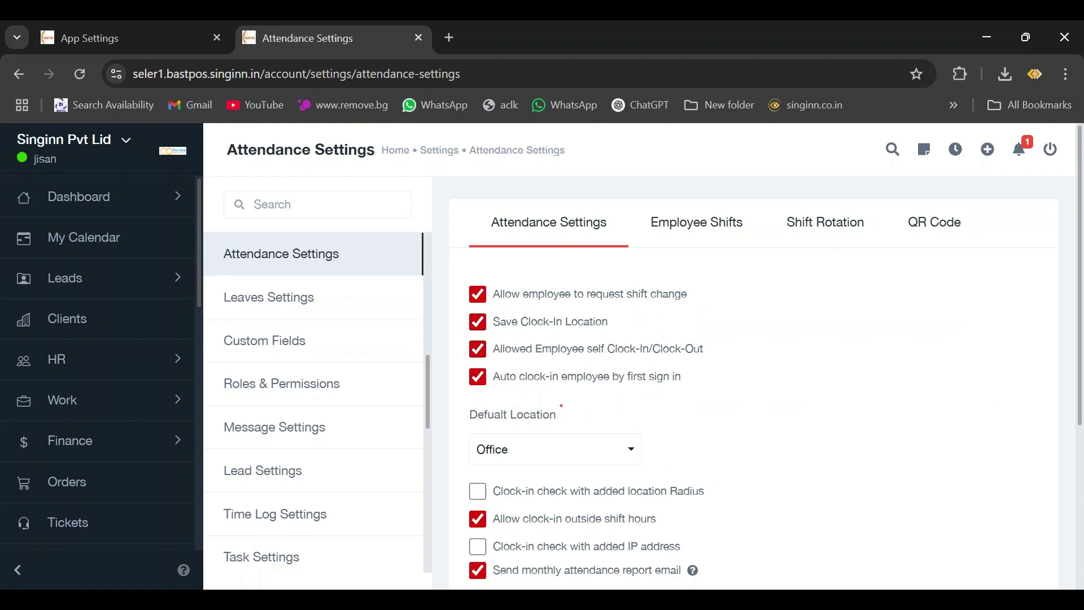
{"action": "scroll", "coordinate": [756, 383], "scroll_direction": "down", "scroll_amount": 3}
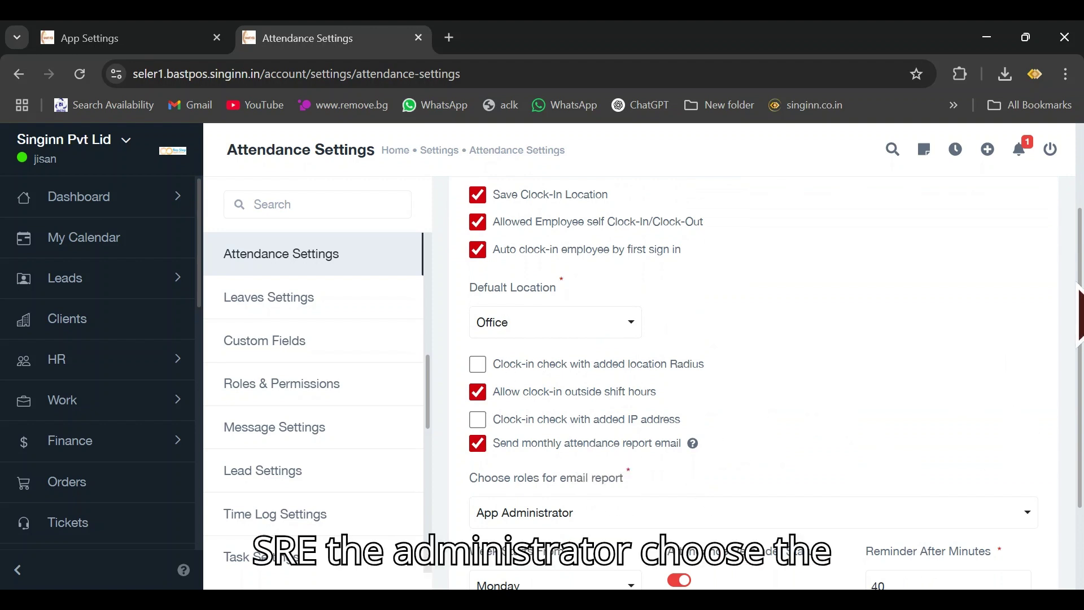
{"action": "scroll", "coordinate": [756, 384], "scroll_direction": "down", "scroll_amount": 3}
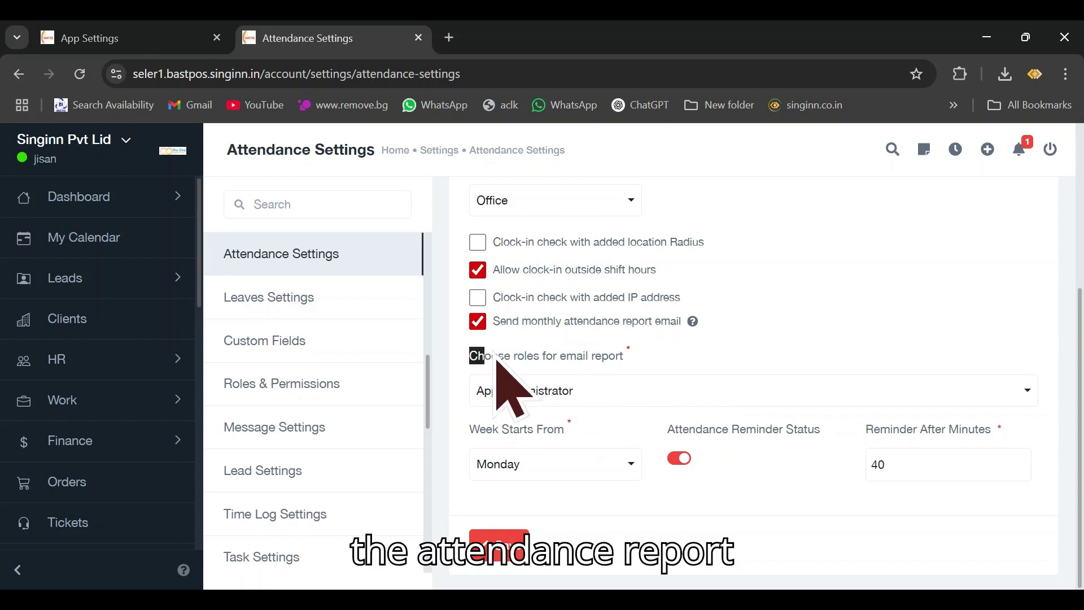
{"action": "left_click_drag", "start_coordinate": [477, 355], "coordinate": [651, 366]}
Step: Keep App Administrator as the only attendance report recipient role
{"action": "left_click", "coordinate": [618, 390]}
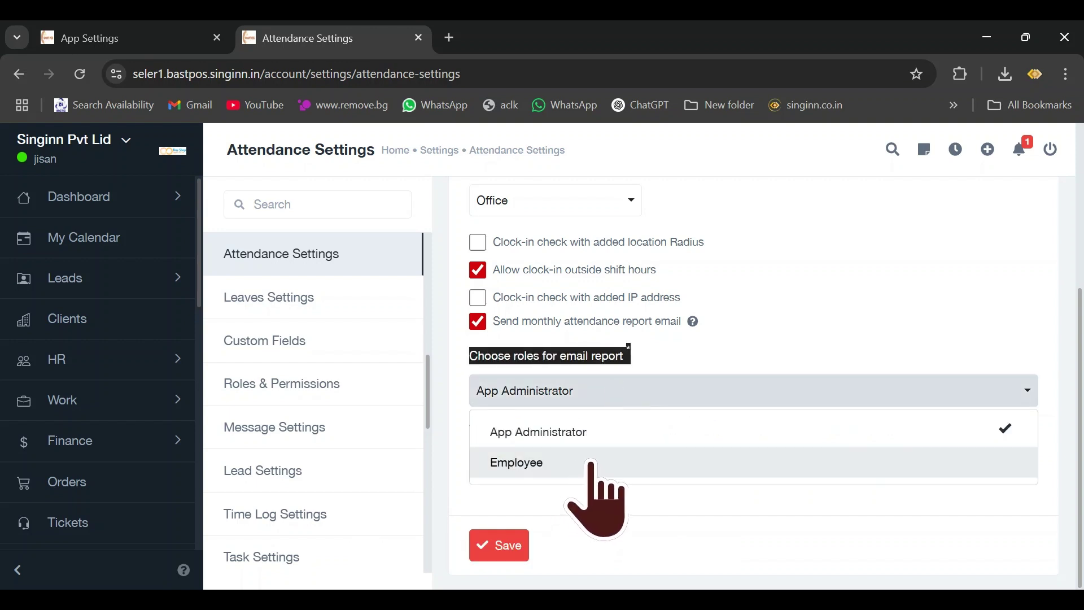
{"action": "left_click", "coordinate": [591, 462]}
{"action": "left_click", "coordinate": [586, 462]}
{"action": "left_click", "coordinate": [627, 433]}
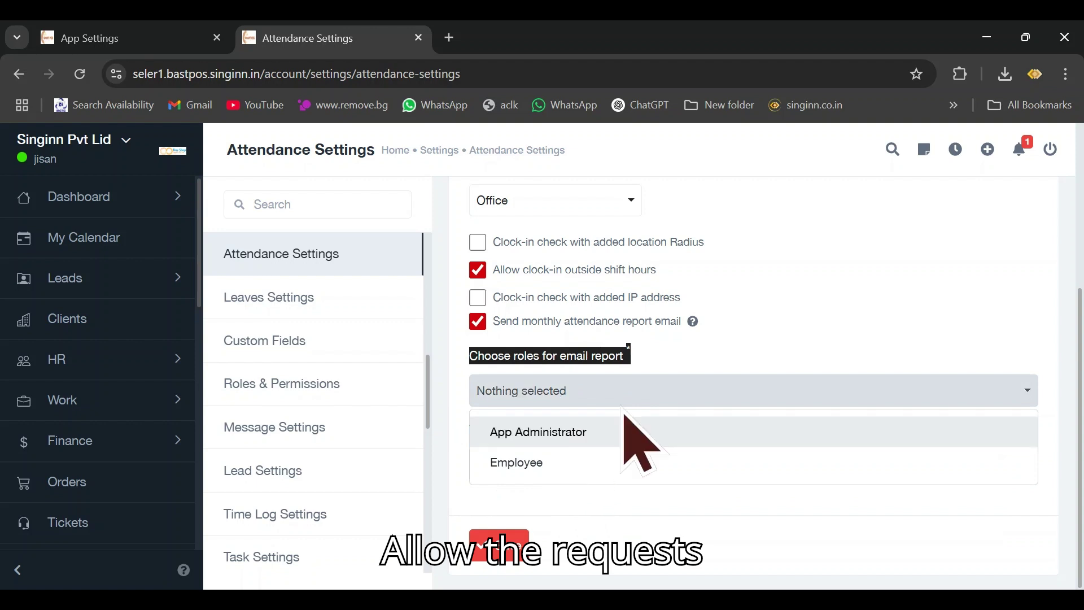
{"action": "left_click", "coordinate": [660, 431]}
{"action": "left_click", "coordinate": [748, 353]}
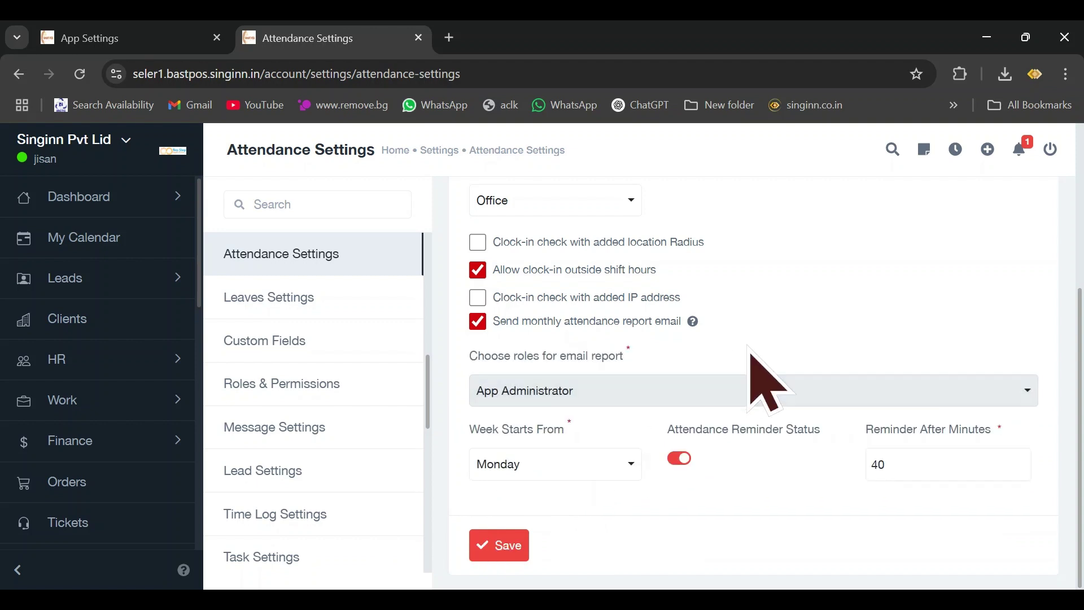
Step: Set Week Starts From to Sunday
{"action": "left_click", "coordinate": [586, 464]}
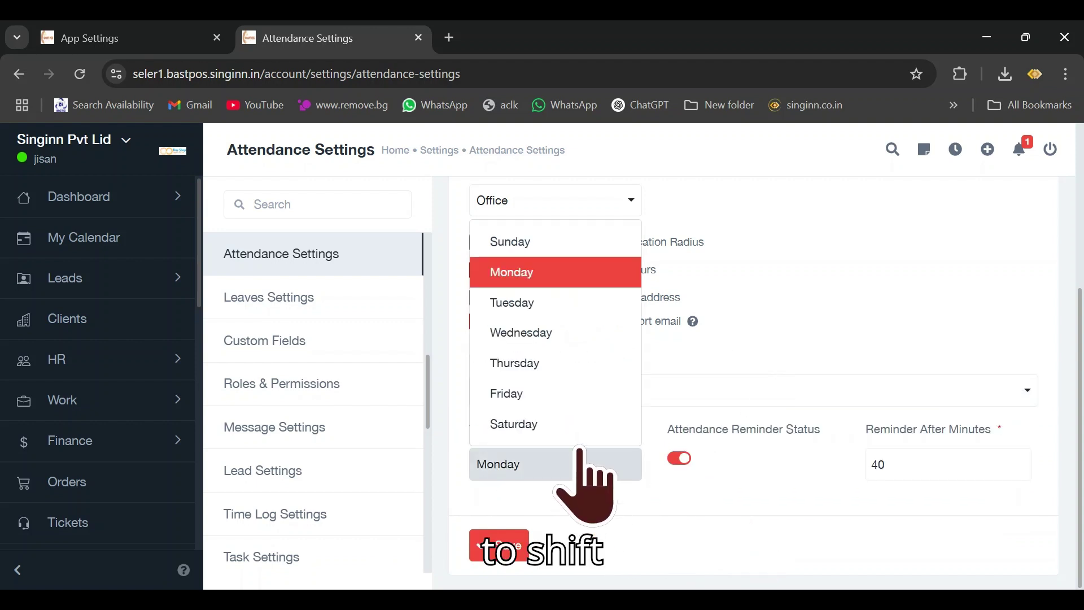
{"action": "left_click", "coordinate": [550, 243]}
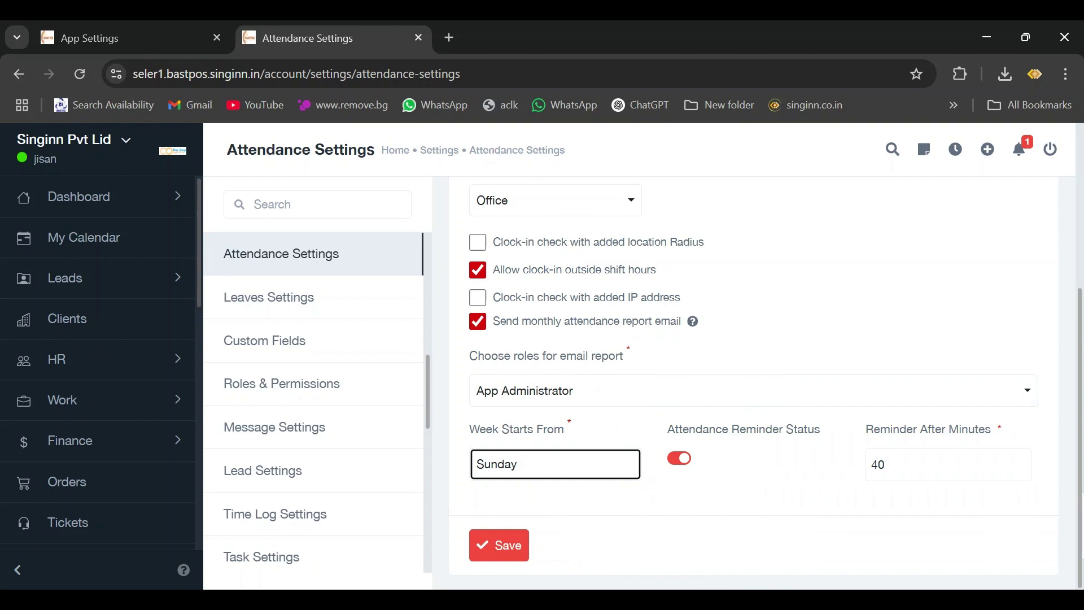
{"action": "scroll", "coordinate": [753, 384], "scroll_direction": "up", "scroll_amount": 4}
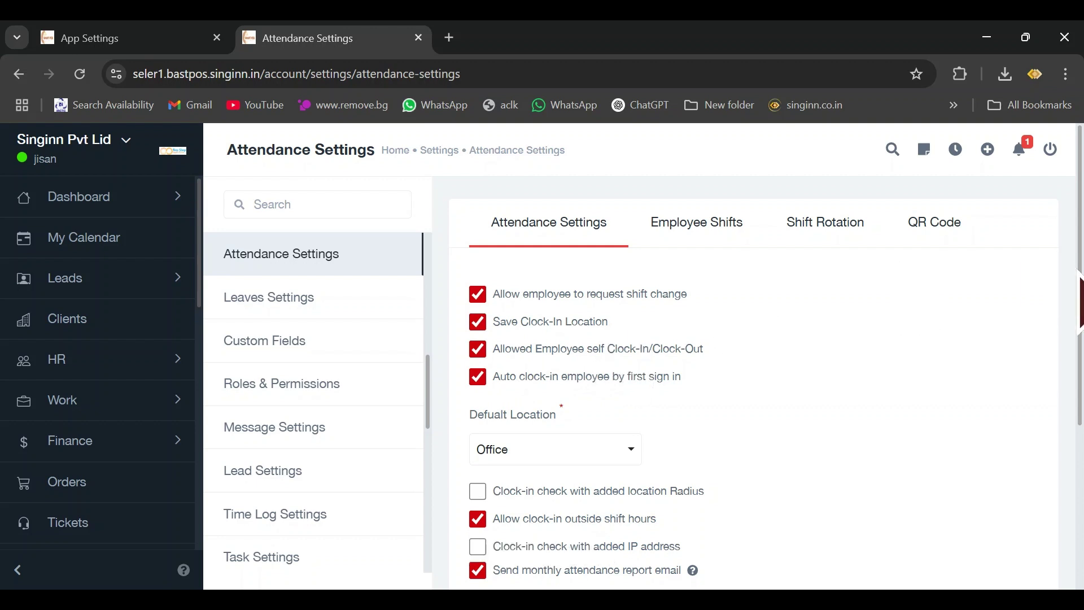
Step: Turn off auto clock-in and require clock-in within a 10-meter location radius
{"action": "left_click_drag", "start_coordinate": [1079, 272], "coordinate": [1077, 341]}
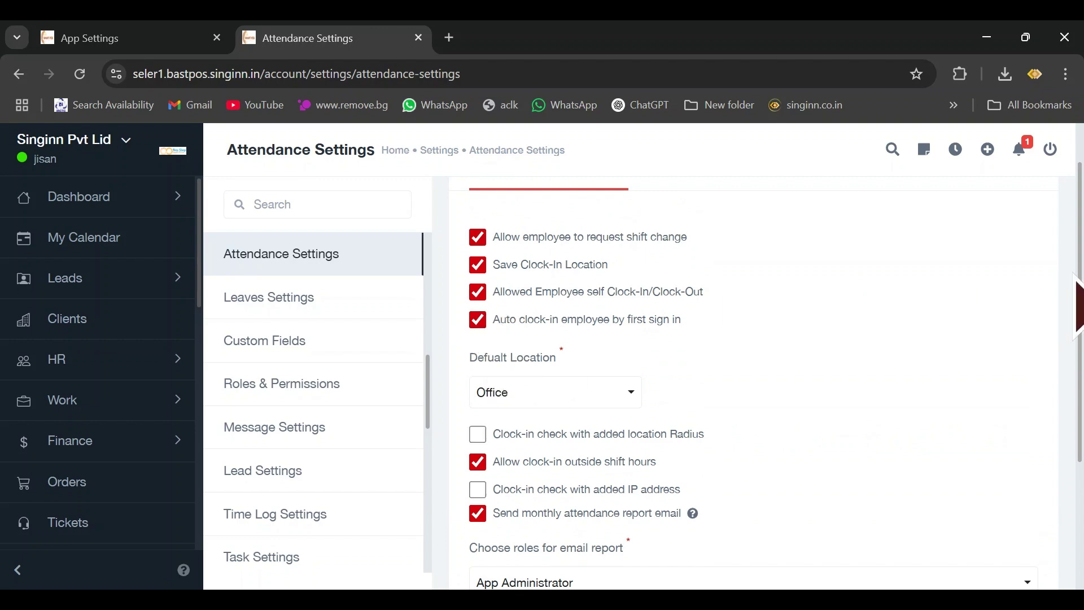
{"action": "scroll", "coordinate": [1078, 277], "scroll_direction": "down", "scroll_amount": 3}
{"action": "scroll", "coordinate": [1062, 277], "scroll_direction": "up", "scroll_amount": 3}
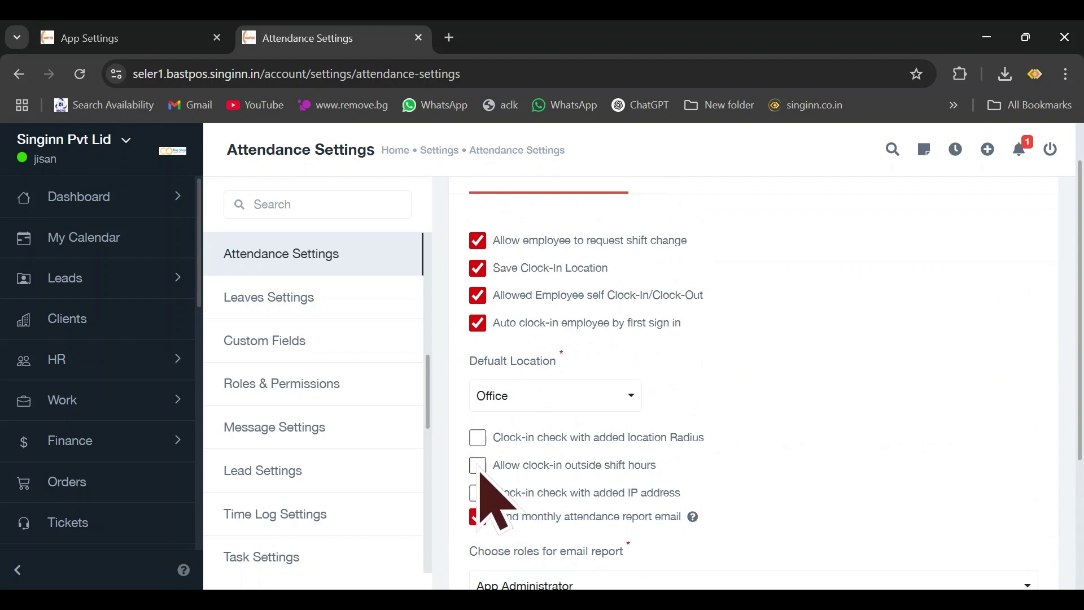
{"action": "left_click", "coordinate": [480, 325]}
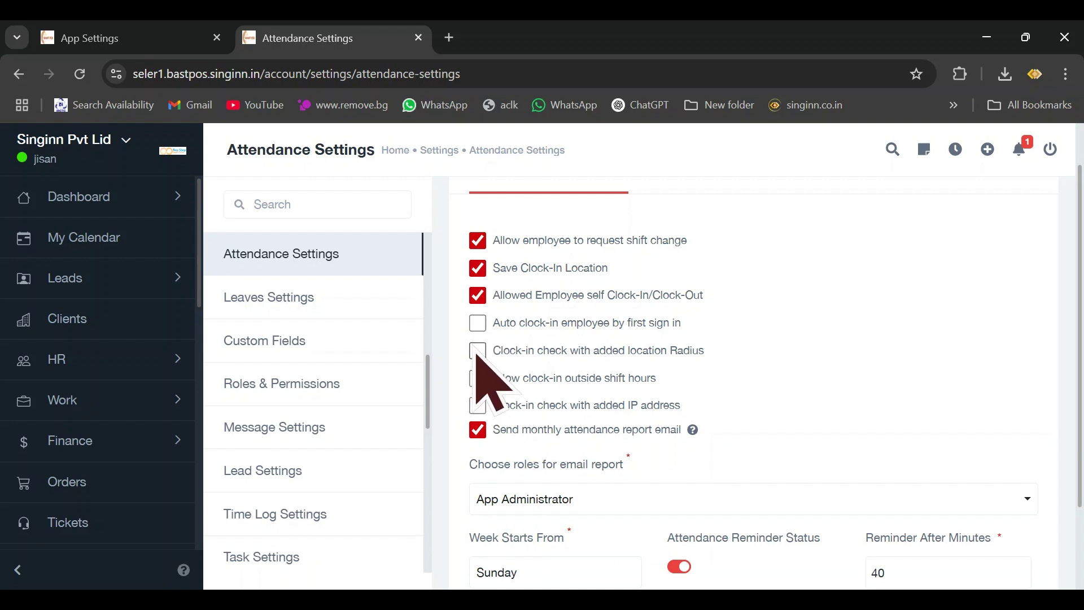
{"action": "left_click", "coordinate": [478, 350]}
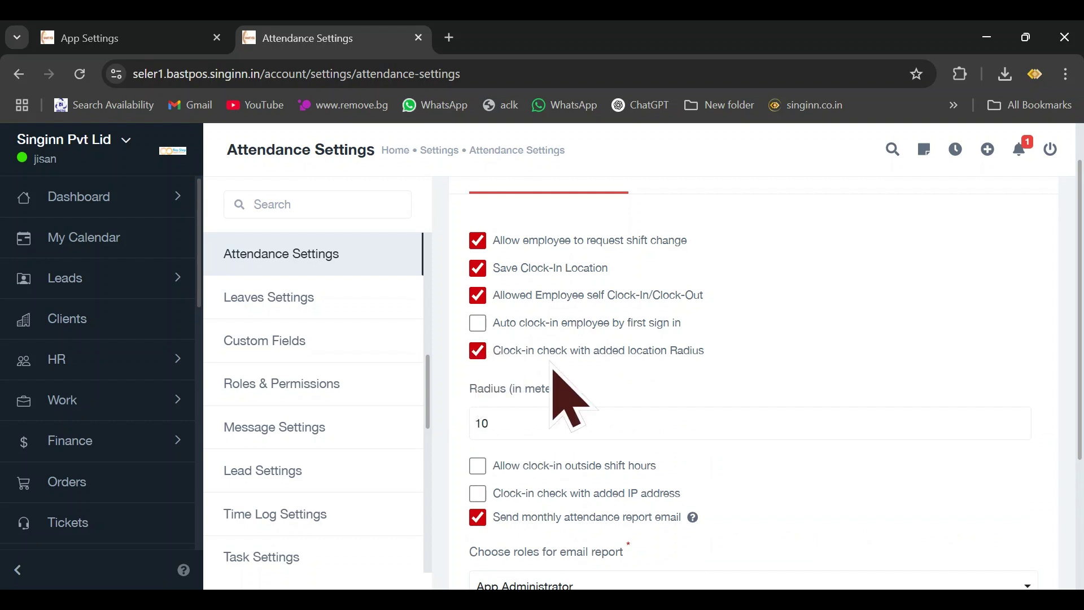
{"action": "left_click", "coordinate": [478, 351]}
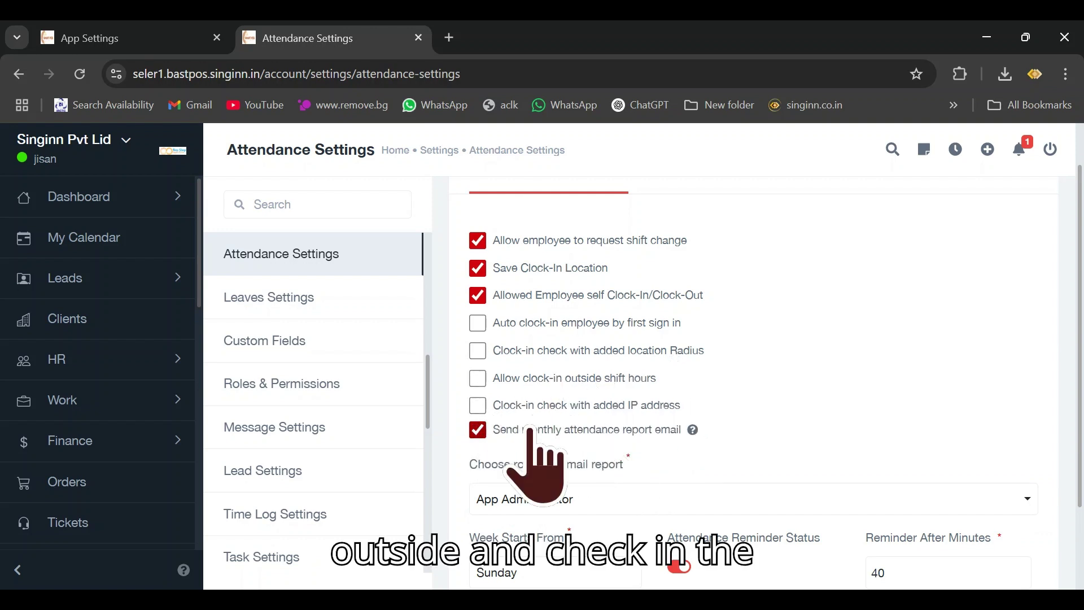
{"action": "left_click", "coordinate": [479, 351]}
{"action": "left_click", "coordinate": [508, 423]}
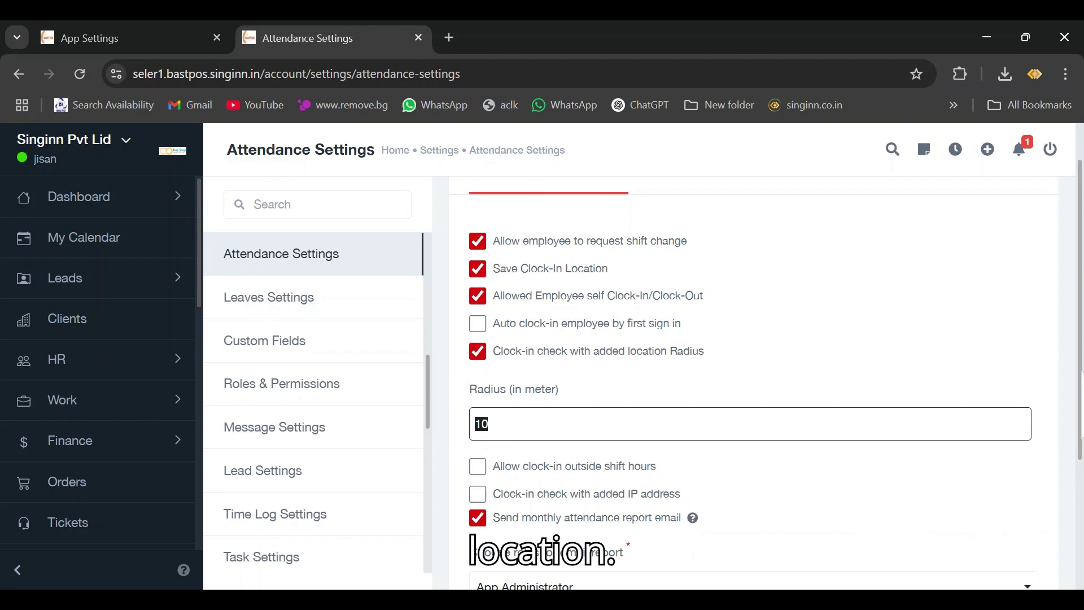
Step: Open the Employee Shifts list showing General Shift as default
{"action": "scroll", "coordinate": [754, 384], "scroll_direction": "down", "scroll_amount": 3}
{"action": "scroll", "coordinate": [1053, 226], "scroll_direction": "up", "scroll_amount": 4}
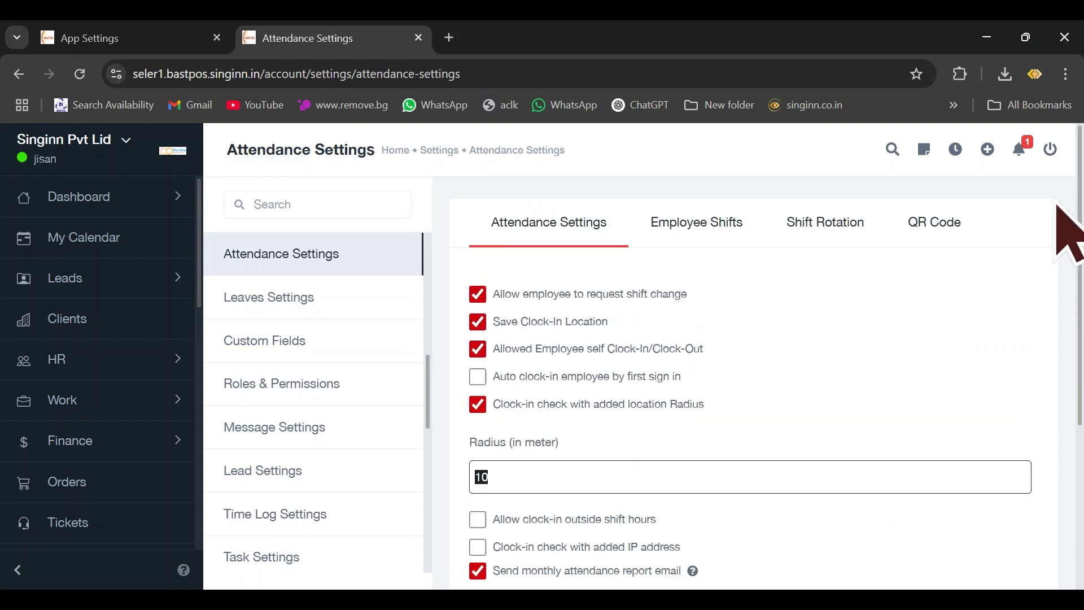
{"action": "left_click", "coordinate": [712, 237]}
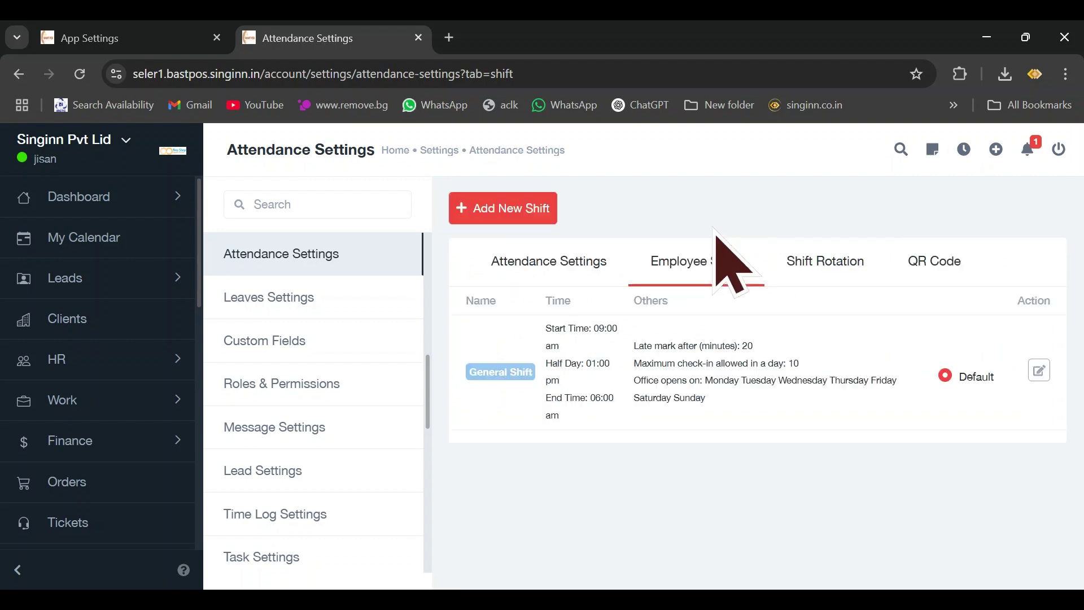
Step: Review the employee shifts and shift rotation settings
{"action": "left_click", "coordinate": [565, 266]}
{"action": "left_click", "coordinate": [682, 229]}
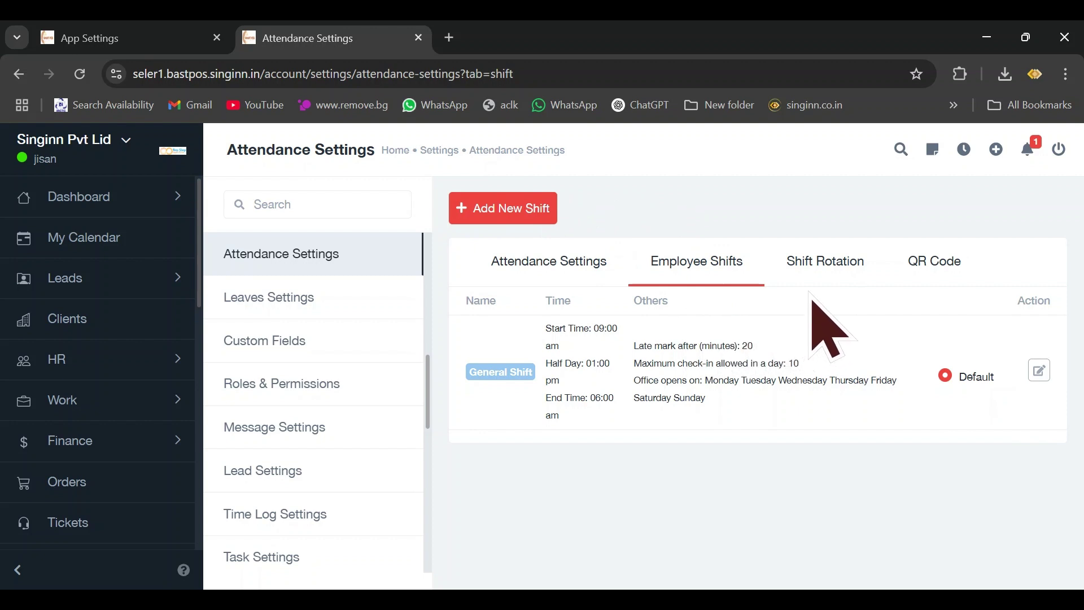
{"action": "left_click", "coordinate": [811, 269]}
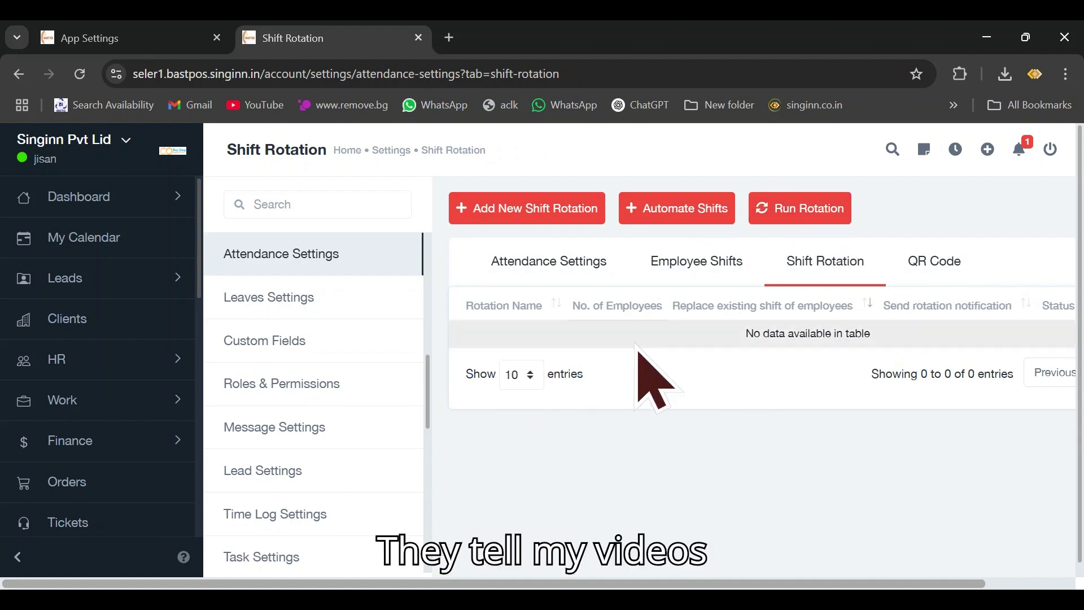
Step: Check the general leave settings (Casual, Sick, Earned), then go to Custom Fields
{"action": "left_click", "coordinate": [336, 311]}
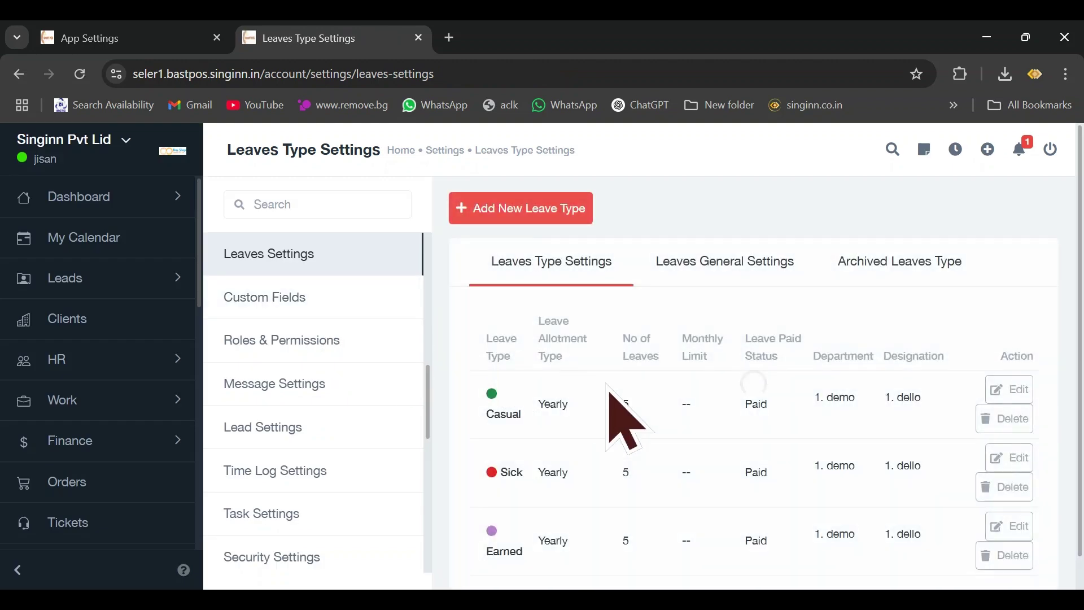
{"action": "left_click", "coordinate": [758, 257]}
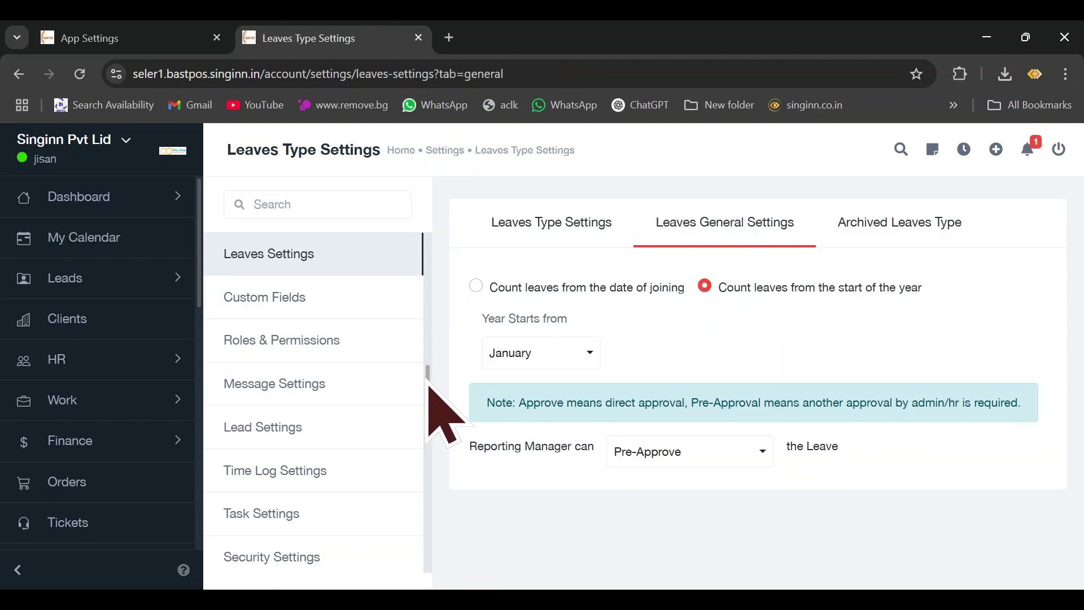
{"action": "left_click", "coordinate": [348, 308]}
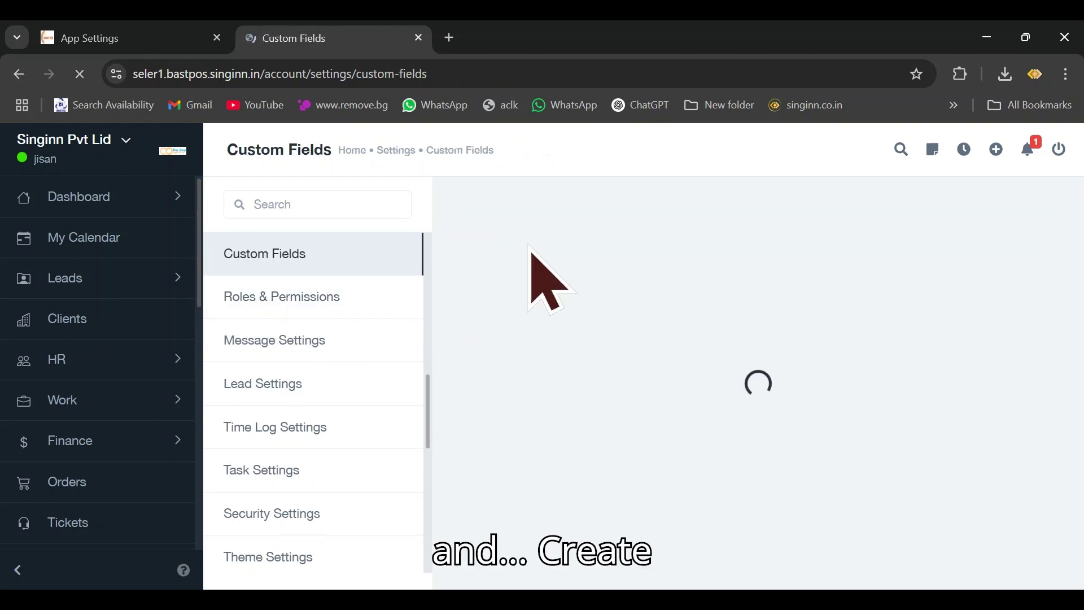
Step: Start a new custom field attached to the Invoice module
{"action": "left_click", "coordinate": [491, 212]}
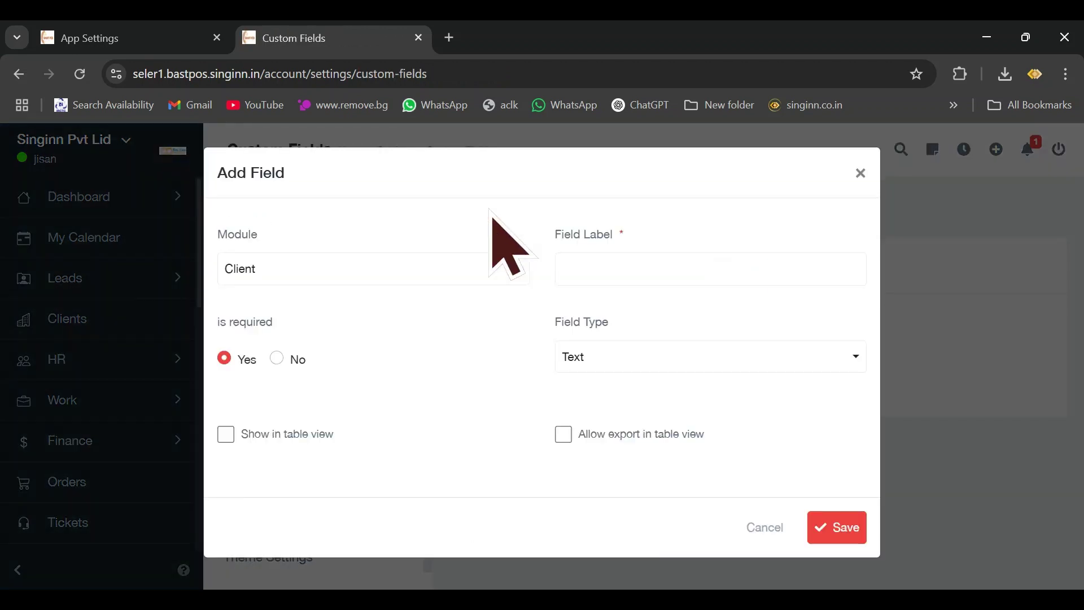
{"action": "left_click", "coordinate": [413, 270]}
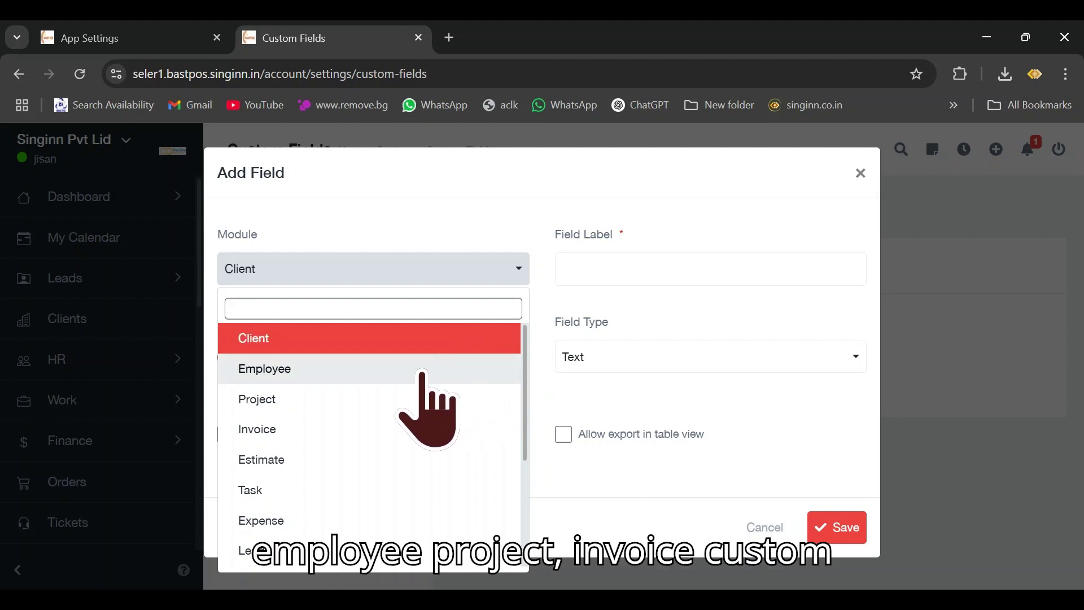
{"action": "left_click", "coordinate": [397, 432]}
{"action": "left_click", "coordinate": [511, 281]}
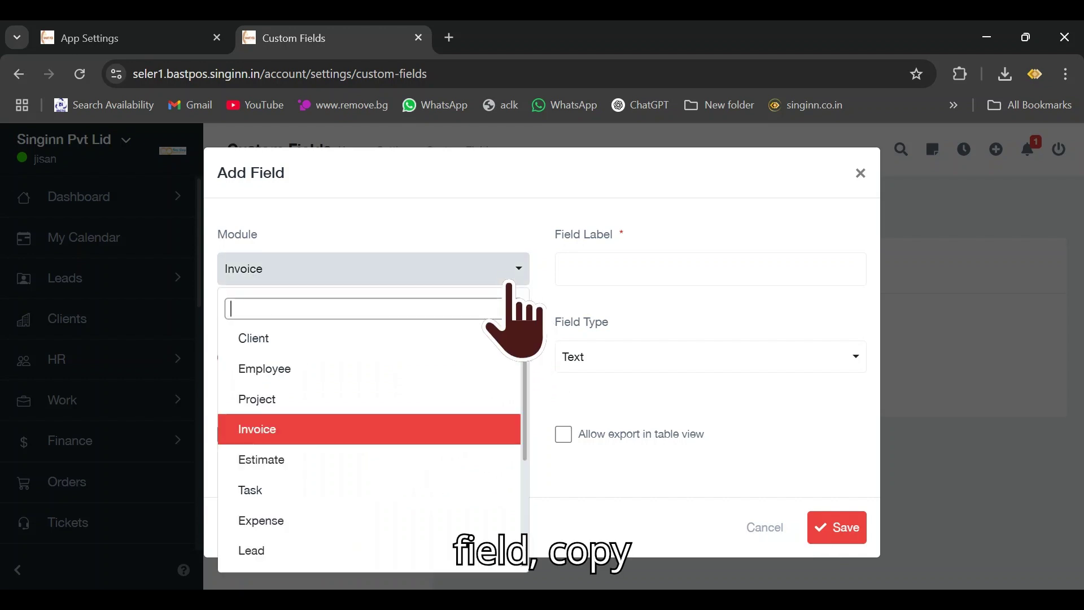
{"action": "scroll", "coordinate": [529, 397], "scroll_direction": "down", "scroll_amount": 1}
{"action": "left_click_drag", "start_coordinate": [528, 397], "coordinate": [501, 295]}
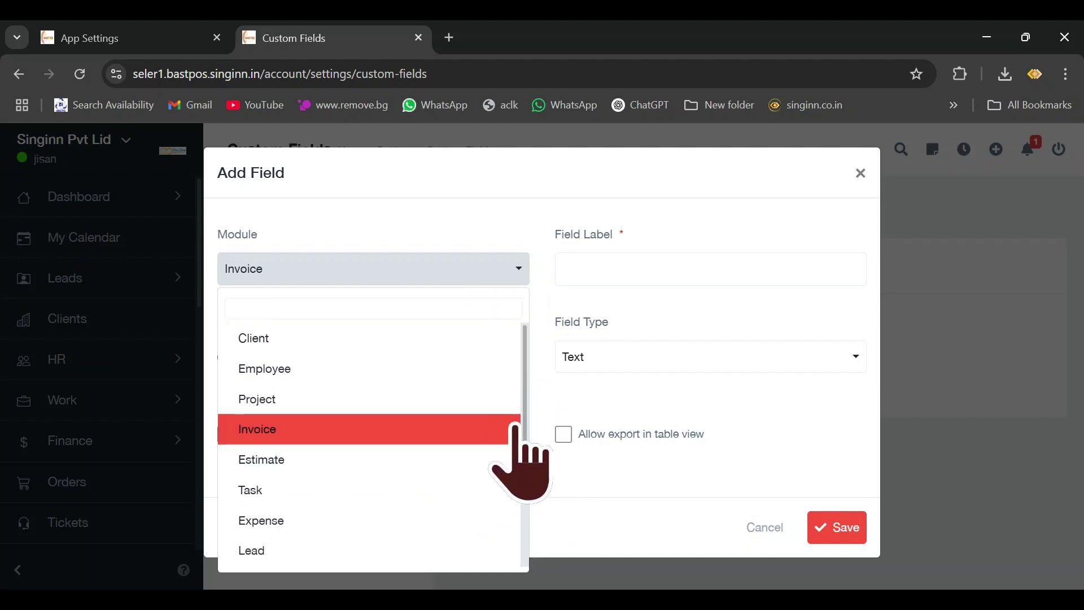
{"action": "left_click_drag", "start_coordinate": [527, 450], "coordinate": [506, 370]}
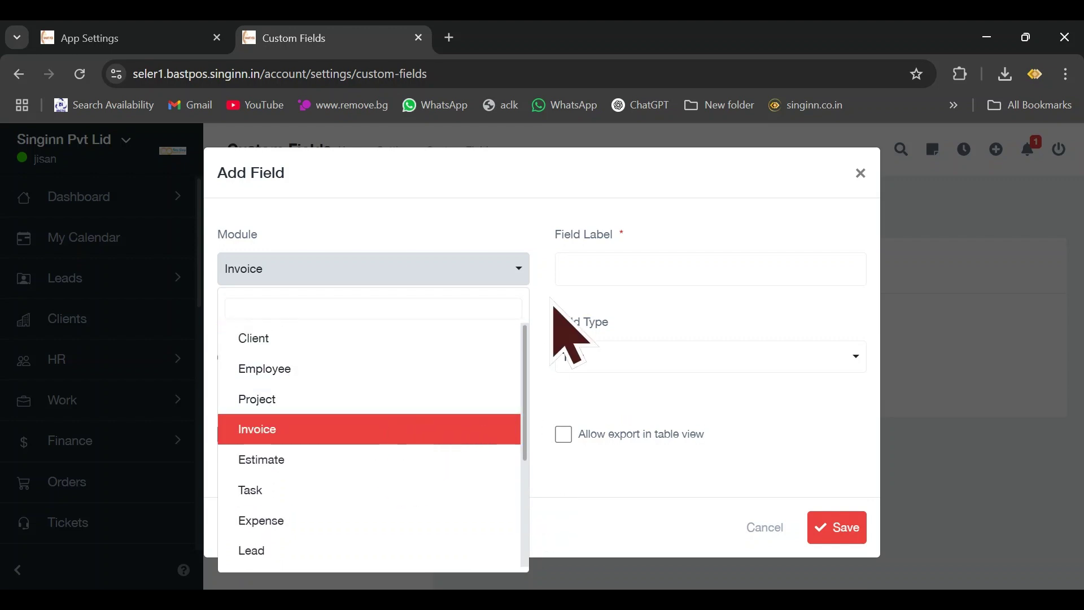
{"action": "left_click", "coordinate": [402, 429]}
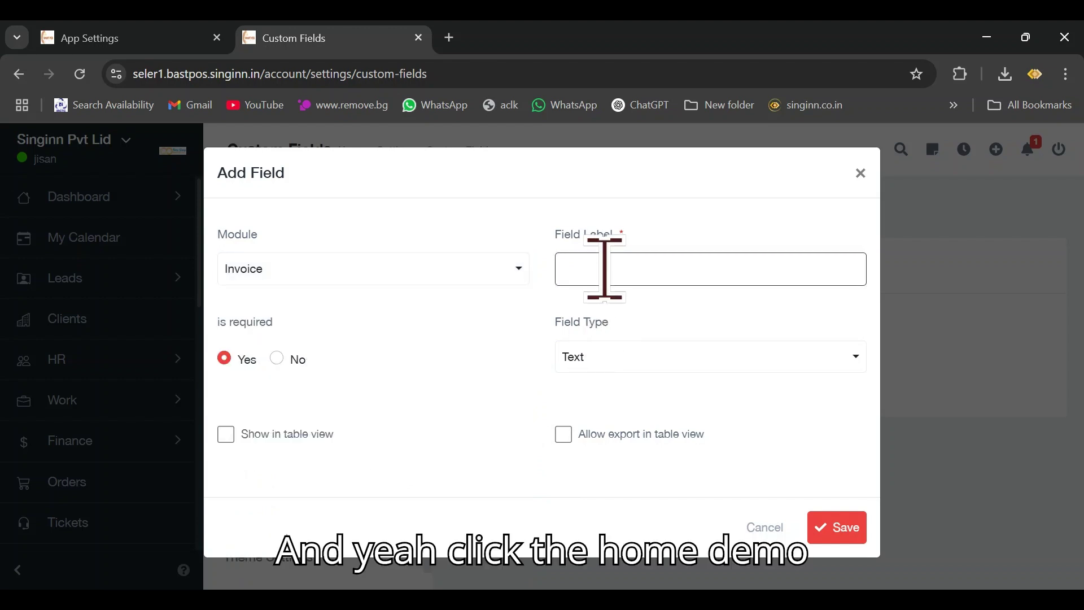
Step: Label it 'Demo fild', optional, Text type, shown in table view, then go to Clients
{"action": "left_click", "coordinate": [607, 272]}
{"action": "type", "text": "Dem"}
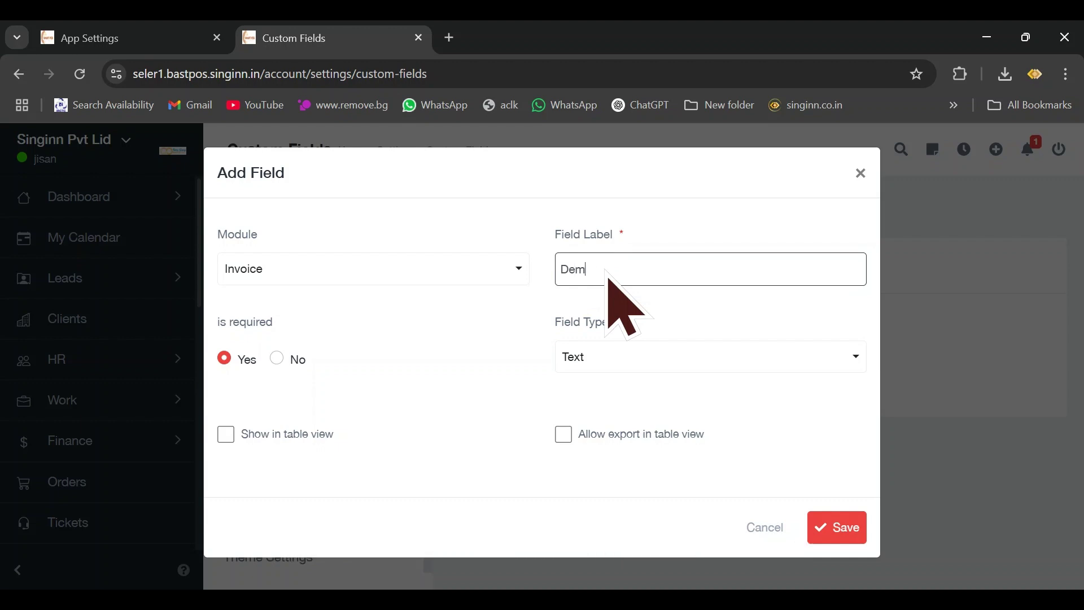
{"action": "type", "text": "o fild"}
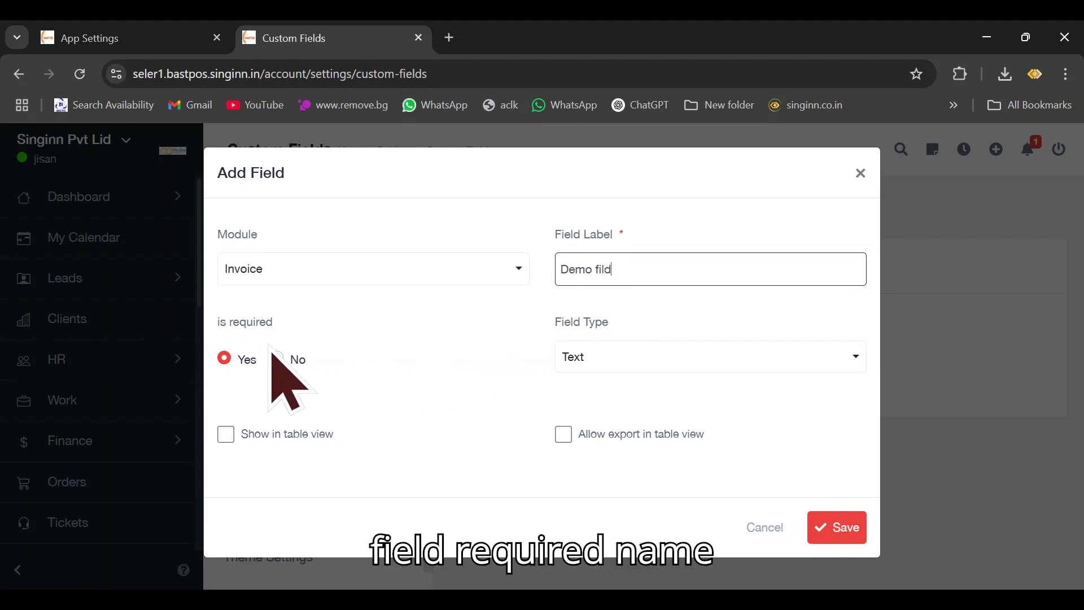
{"action": "left_click", "coordinate": [277, 359]}
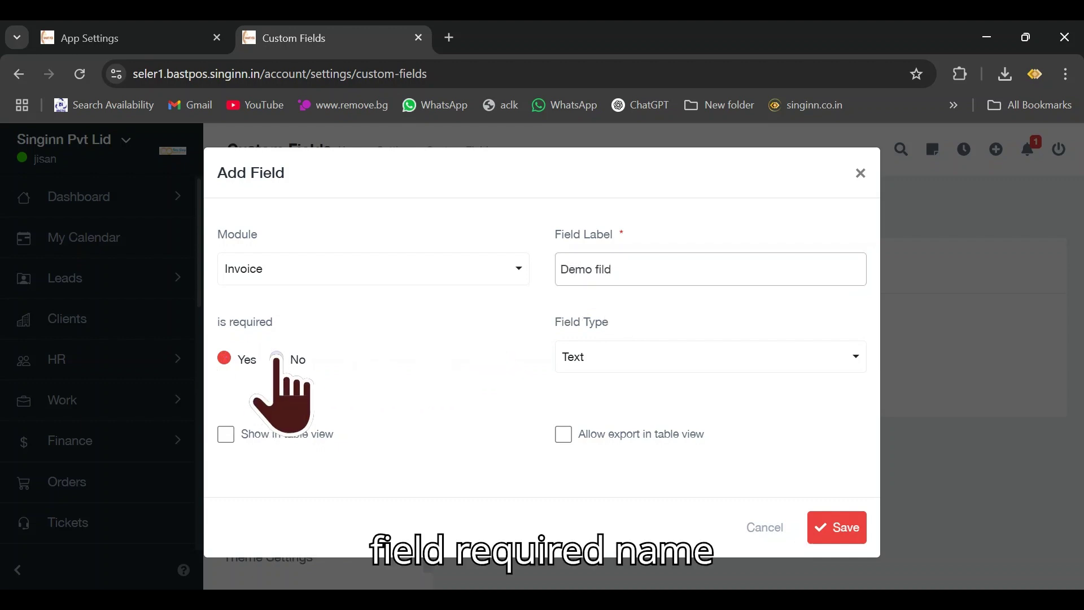
{"action": "left_click", "coordinate": [607, 370]}
{"action": "left_click", "coordinate": [484, 399]}
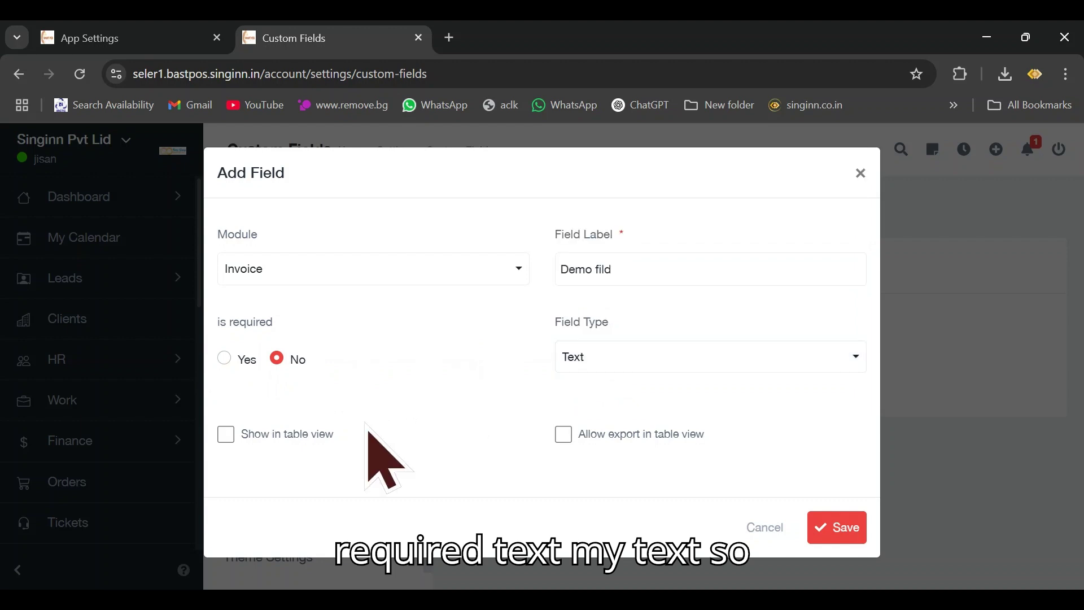
{"action": "left_click", "coordinate": [319, 436]}
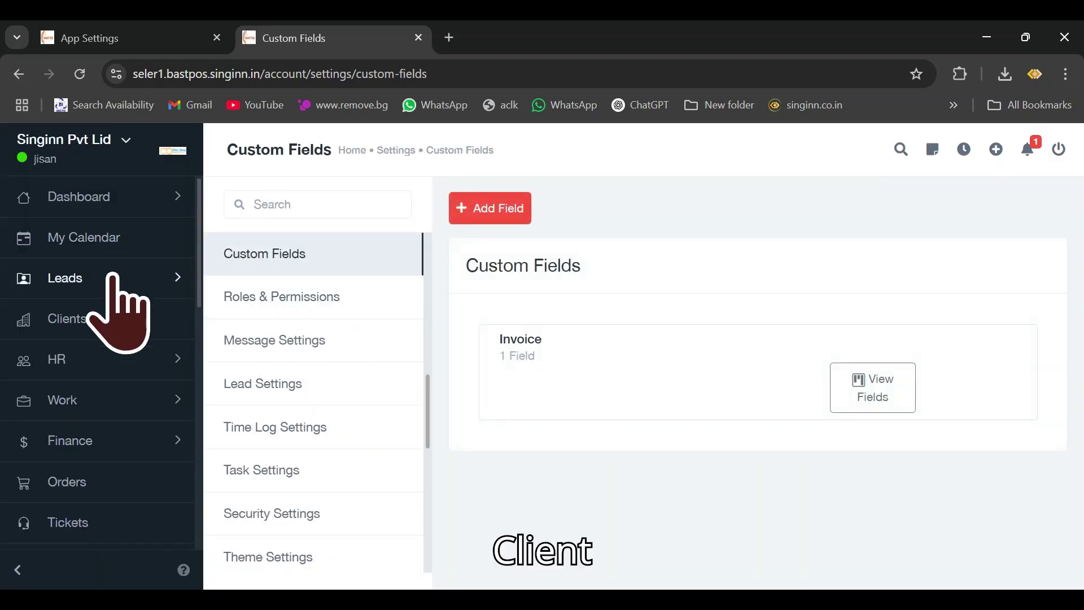
{"action": "left_click", "coordinate": [100, 333]}
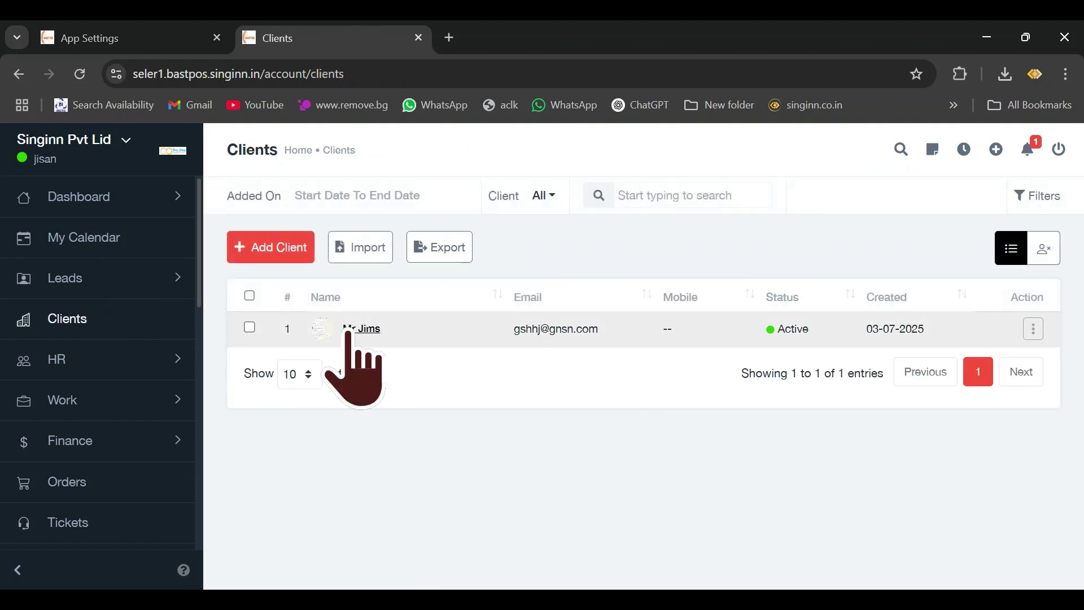
Step: Start a new invoice from the client's Invoices tab, leaving project and bank account unchanged
{"action": "left_click", "coordinate": [354, 332]}
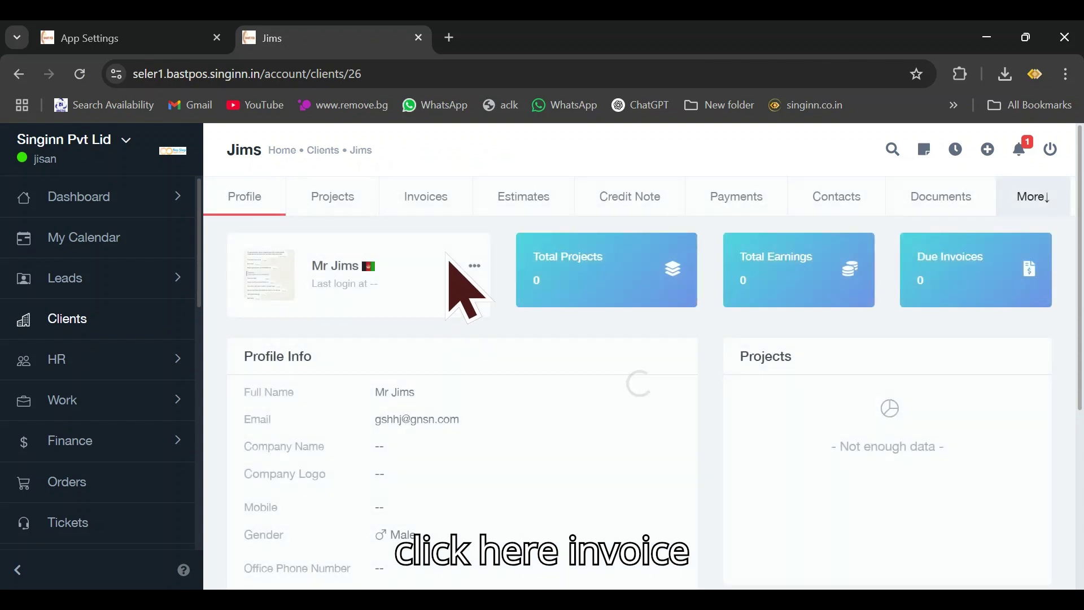
{"action": "left_click", "coordinate": [428, 198]}
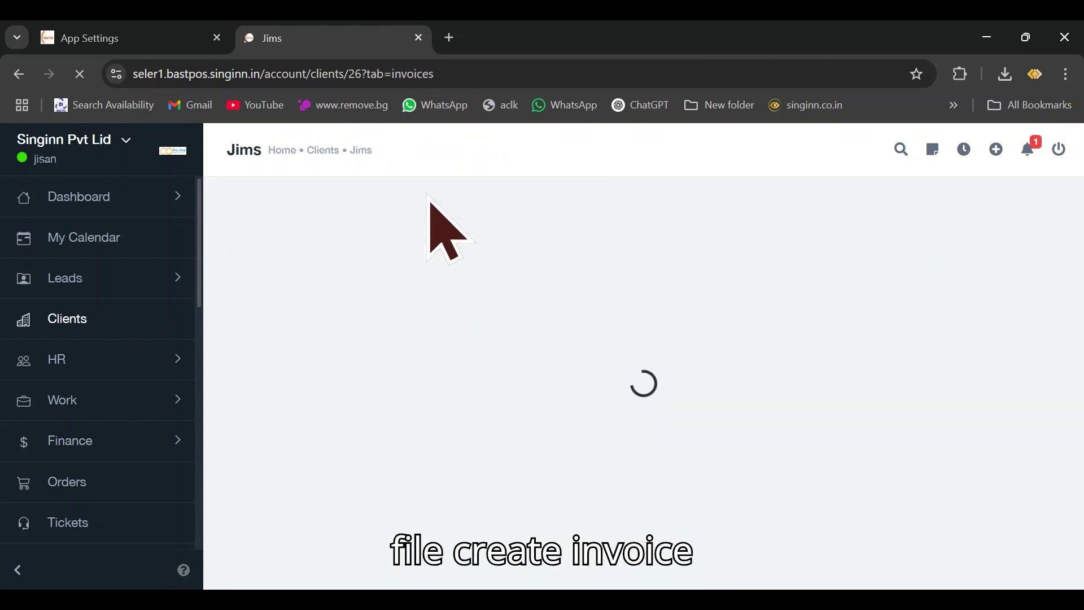
{"action": "left_click", "coordinate": [280, 250]}
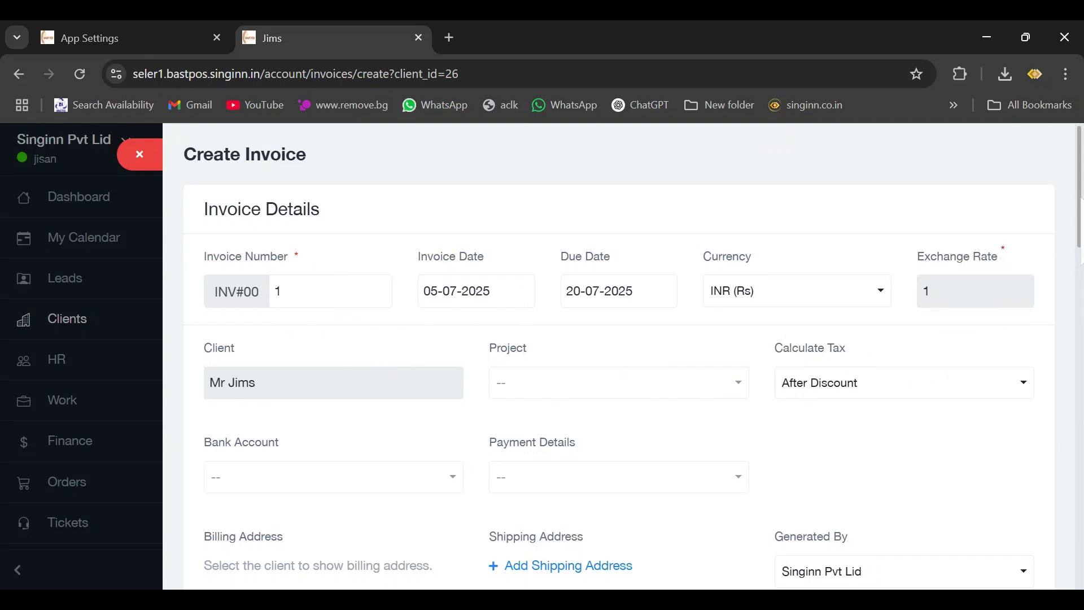
{"action": "scroll", "coordinate": [1081, 226], "scroll_direction": "down", "scroll_amount": 4}
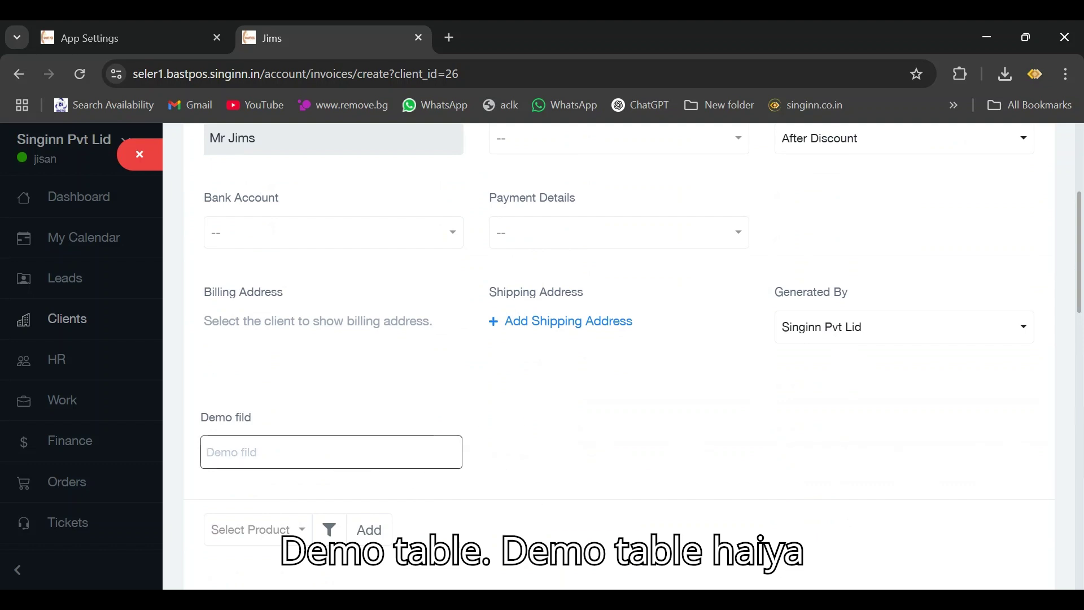
{"action": "left_click_drag", "start_coordinate": [1080, 264], "coordinate": [1071, 181]}
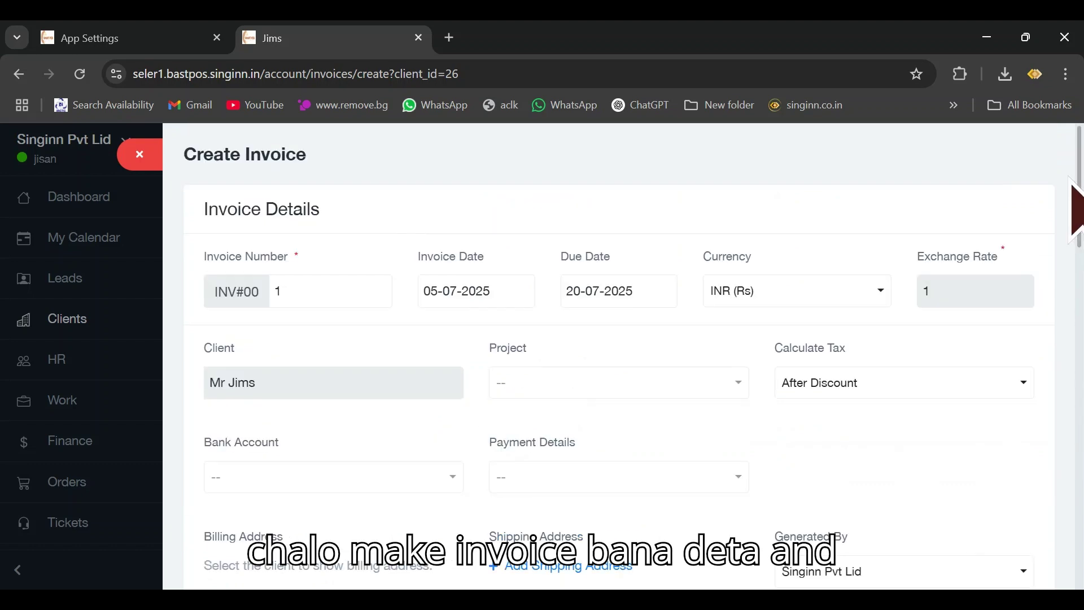
{"action": "left_click", "coordinate": [539, 374]}
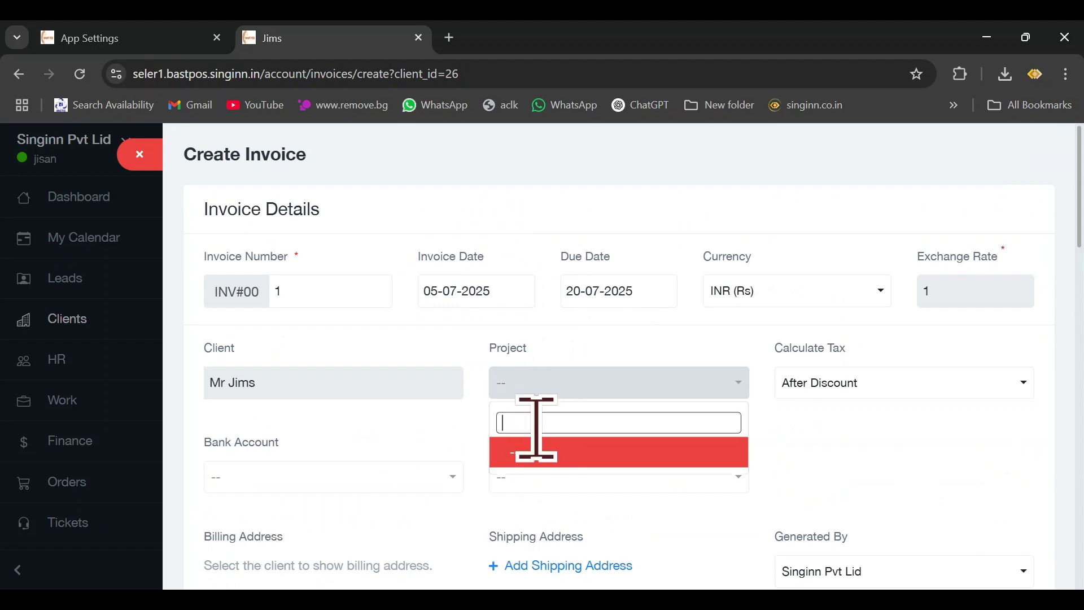
{"action": "left_click", "coordinate": [537, 455]}
{"action": "left_click", "coordinate": [404, 482]}
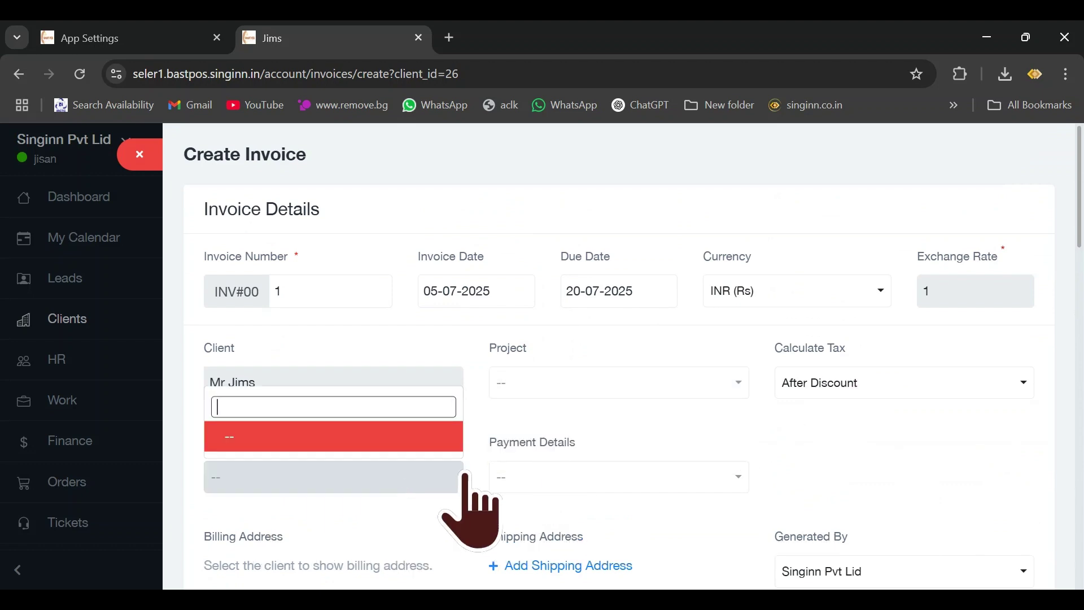
{"action": "left_click", "coordinate": [1080, 243]}
Step: Add a shipping address and keep Singinn Pvt Lid as the invoice generator
{"action": "scroll", "coordinate": [1080, 248], "scroll_direction": "down", "scroll_amount": 5}
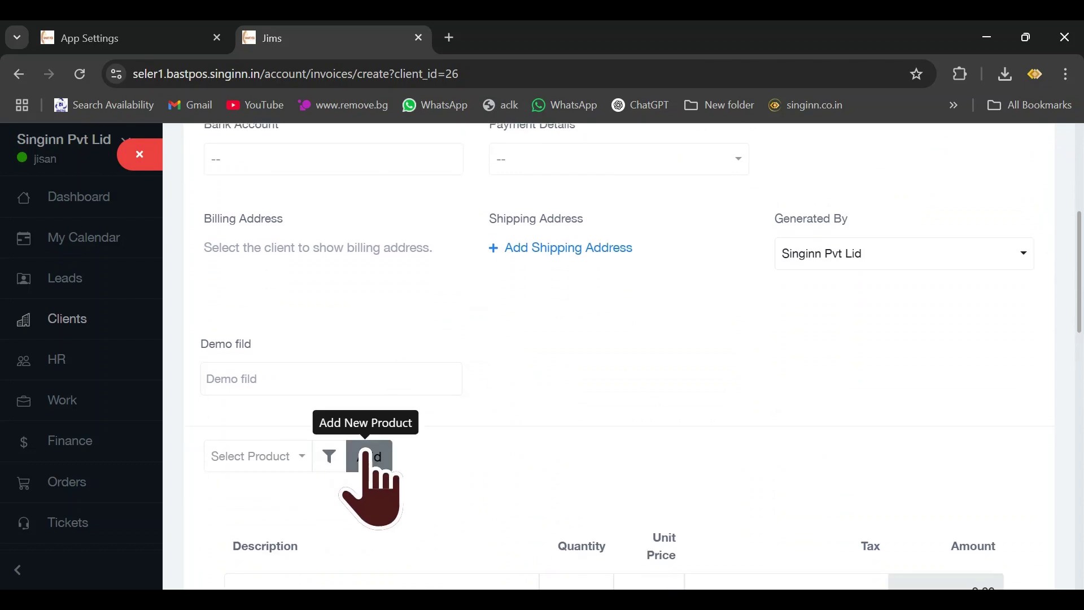
{"action": "scroll", "coordinate": [503, 294], "scroll_direction": "down", "scroll_amount": 7}
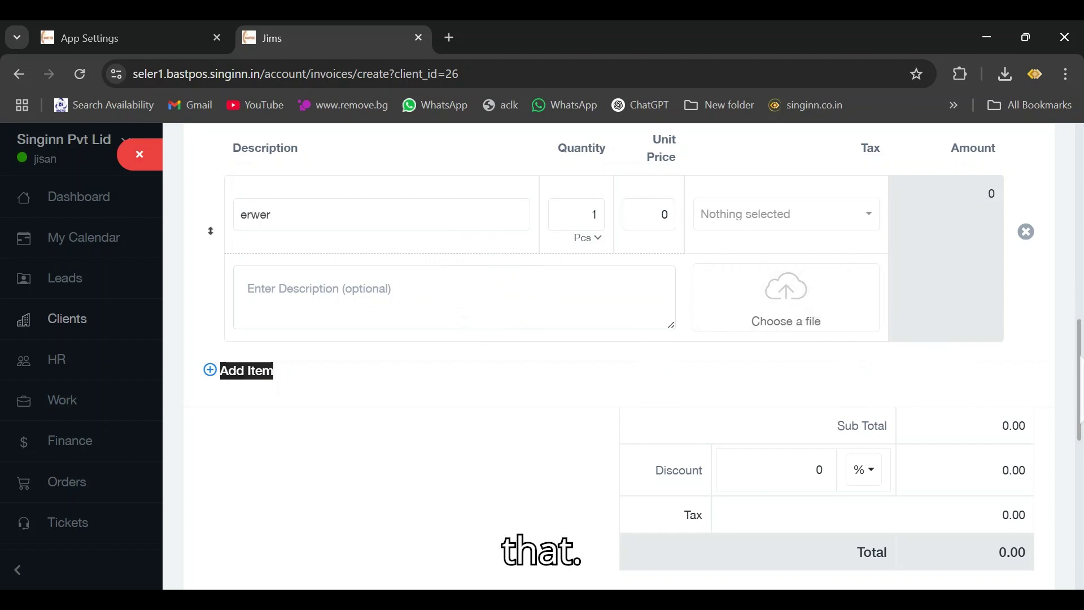
{"action": "scroll", "coordinate": [1078, 339], "scroll_direction": "up", "scroll_amount": 7}
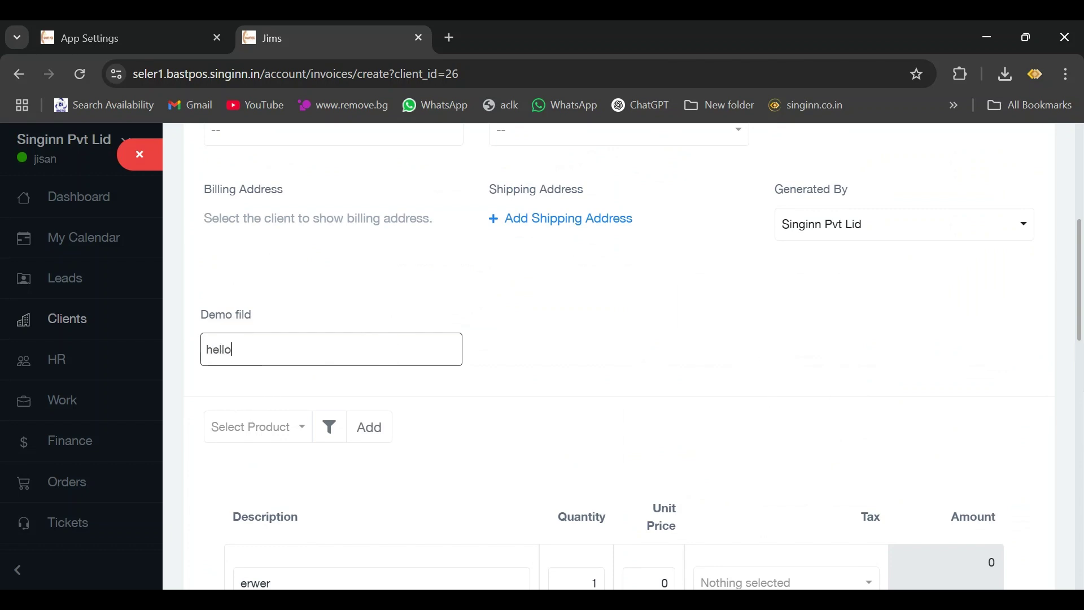
{"action": "triple_click", "coordinate": [415, 220]}
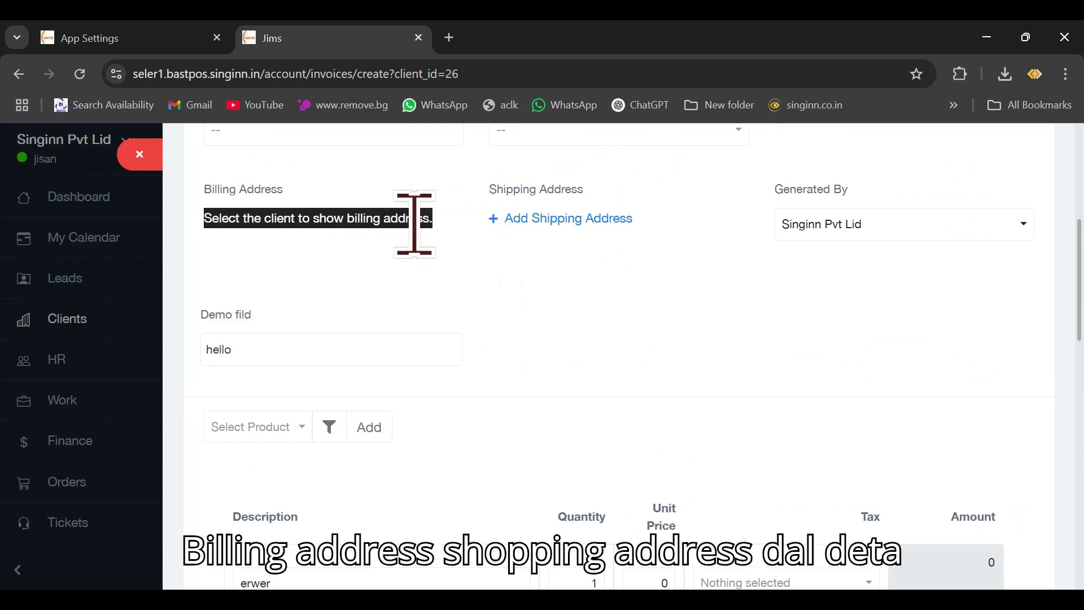
{"action": "left_click", "coordinate": [570, 220]}
{"action": "left_click", "coordinate": [567, 229]}
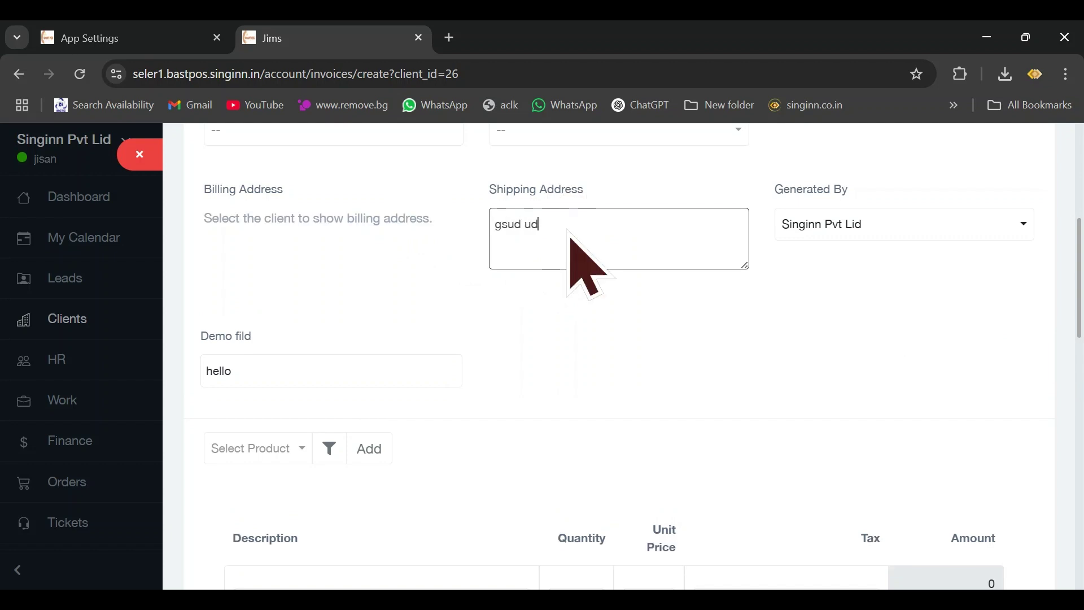
{"action": "left_click", "coordinate": [995, 228]}
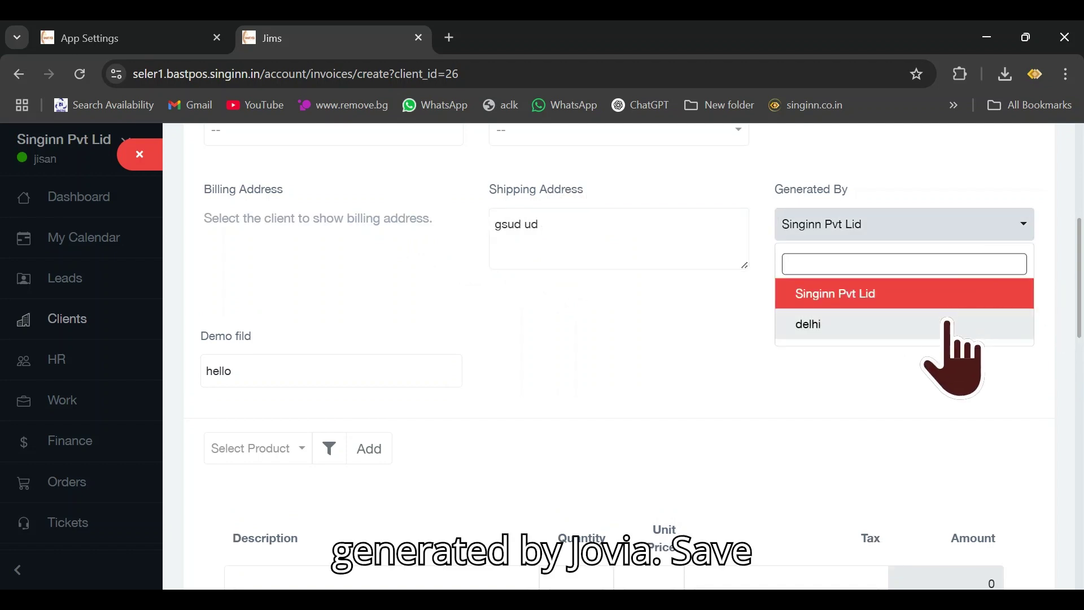
{"action": "left_click", "coordinate": [939, 388]}
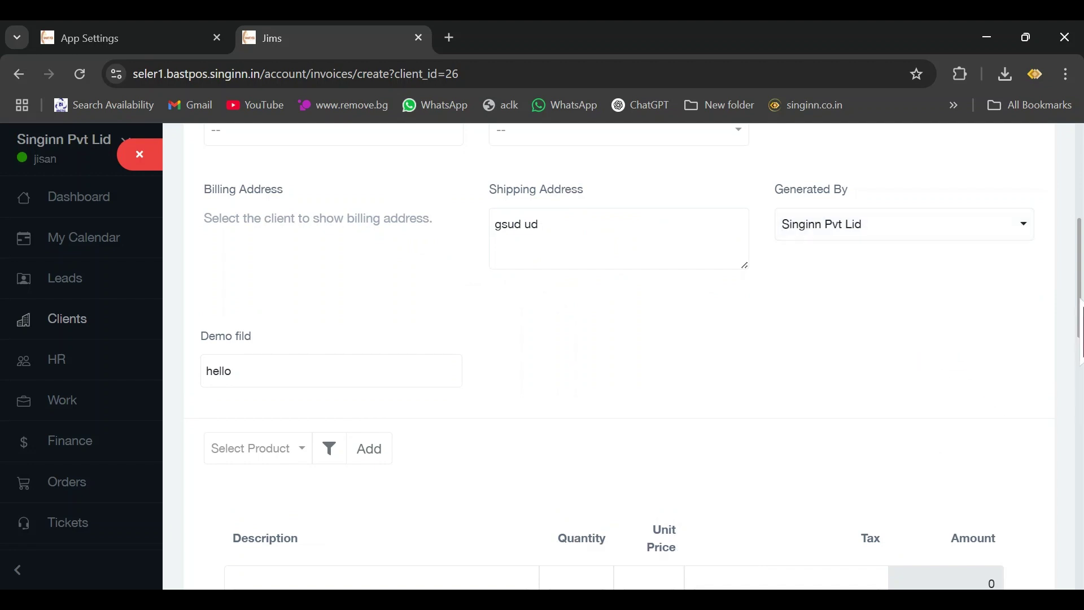
{"action": "scroll", "coordinate": [578, 503], "scroll_direction": "down", "scroll_amount": 15}
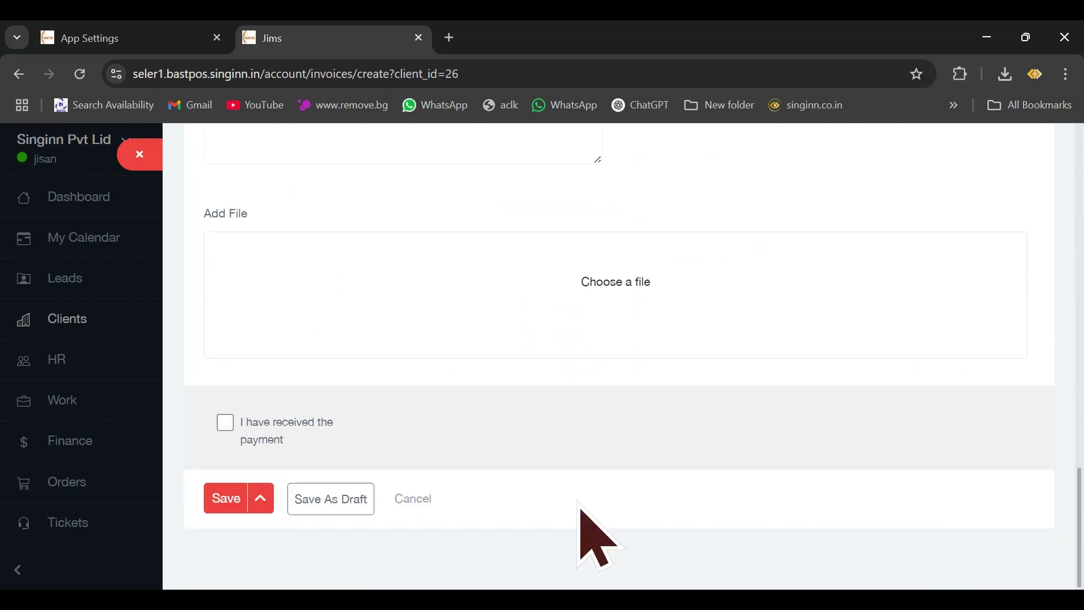
Step: Try submitting the invoice as paid, entering a transaction ID
{"action": "left_click", "coordinate": [224, 424]}
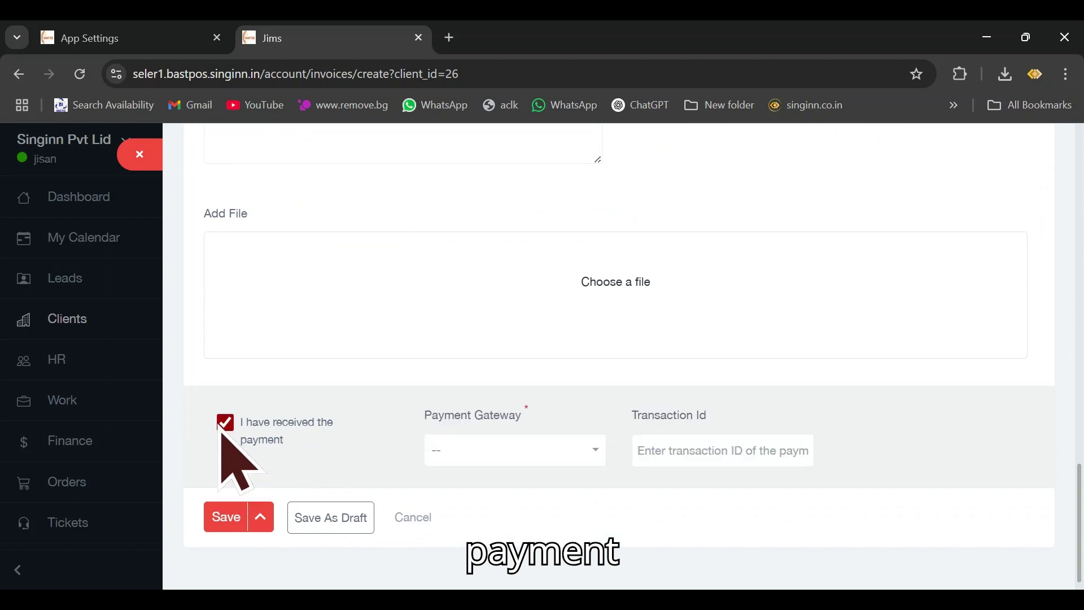
{"action": "left_click", "coordinate": [484, 458]}
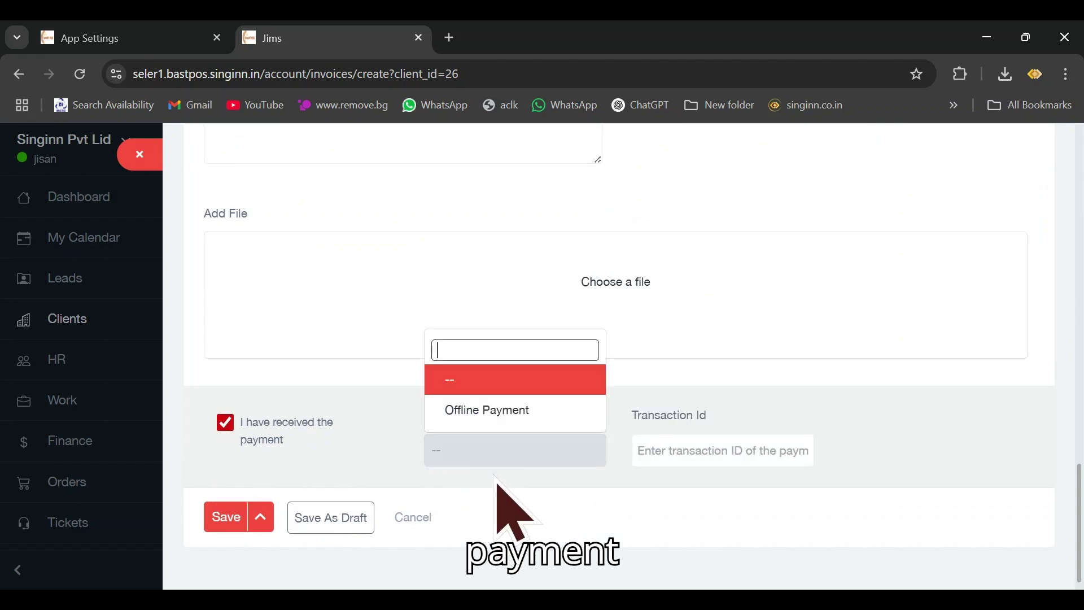
{"action": "left_click", "coordinate": [494, 410]}
{"action": "left_click", "coordinate": [698, 455]}
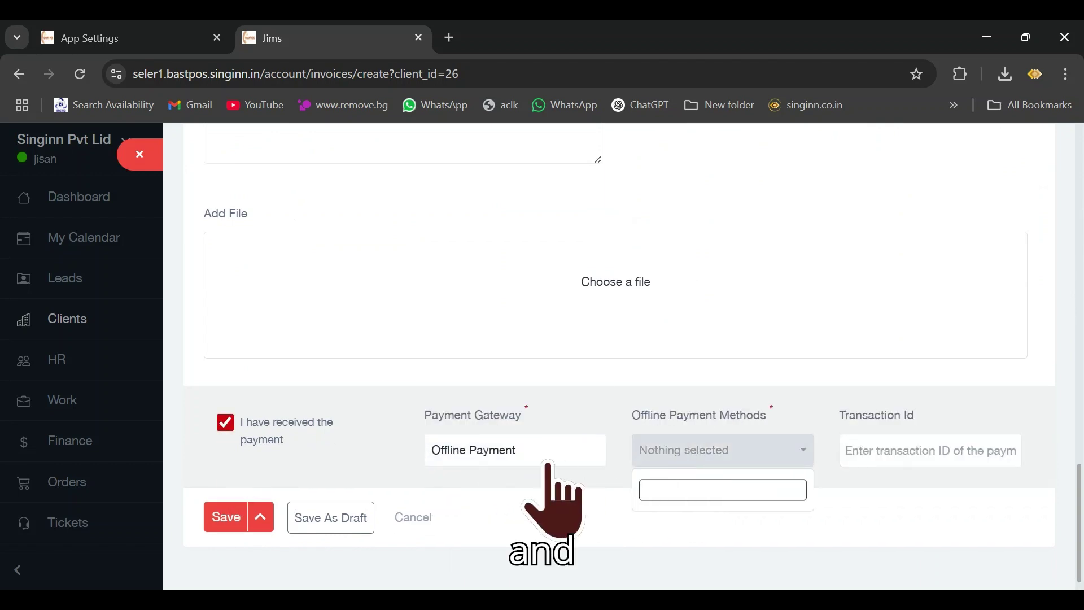
{"action": "left_click", "coordinate": [531, 452]}
{"action": "left_click", "coordinate": [492, 379]}
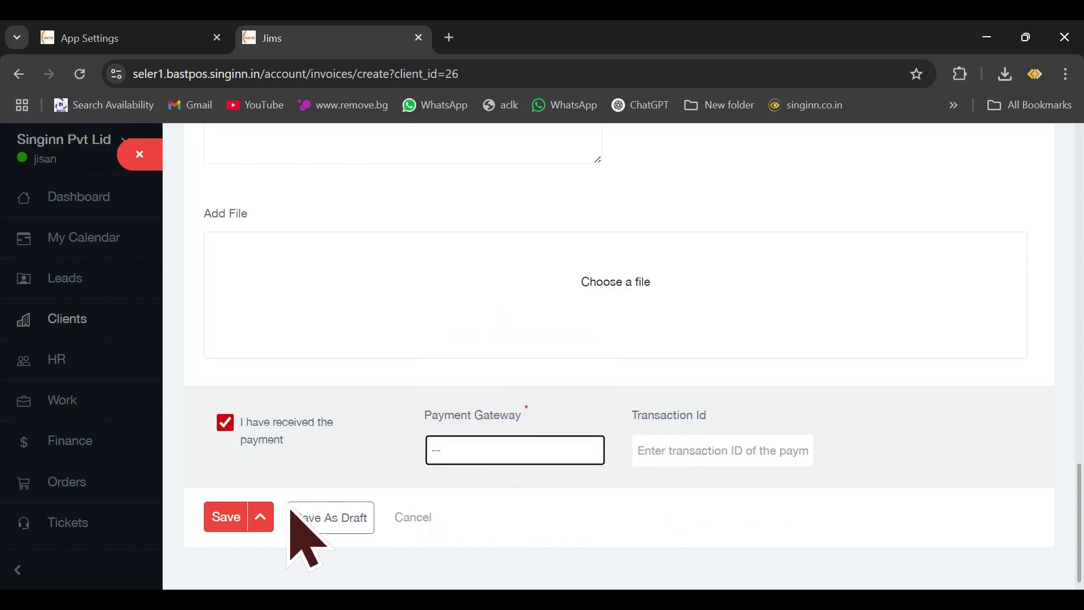
{"action": "left_click", "coordinate": [670, 440]}
{"action": "type", "text": "2345"}
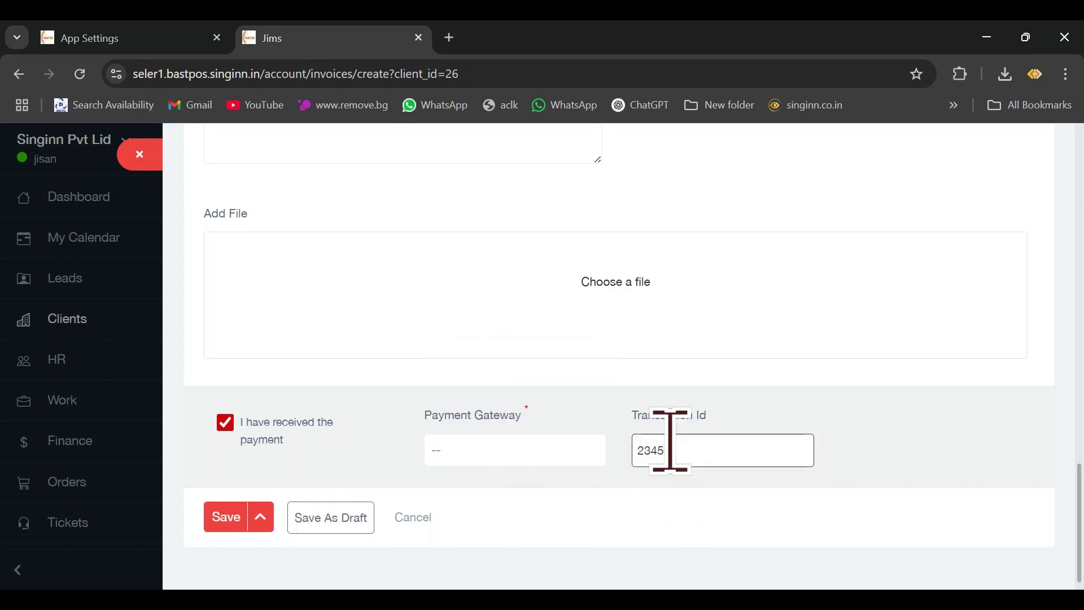
{"action": "type", "text": "6"}
{"action": "left_click", "coordinate": [260, 517]}
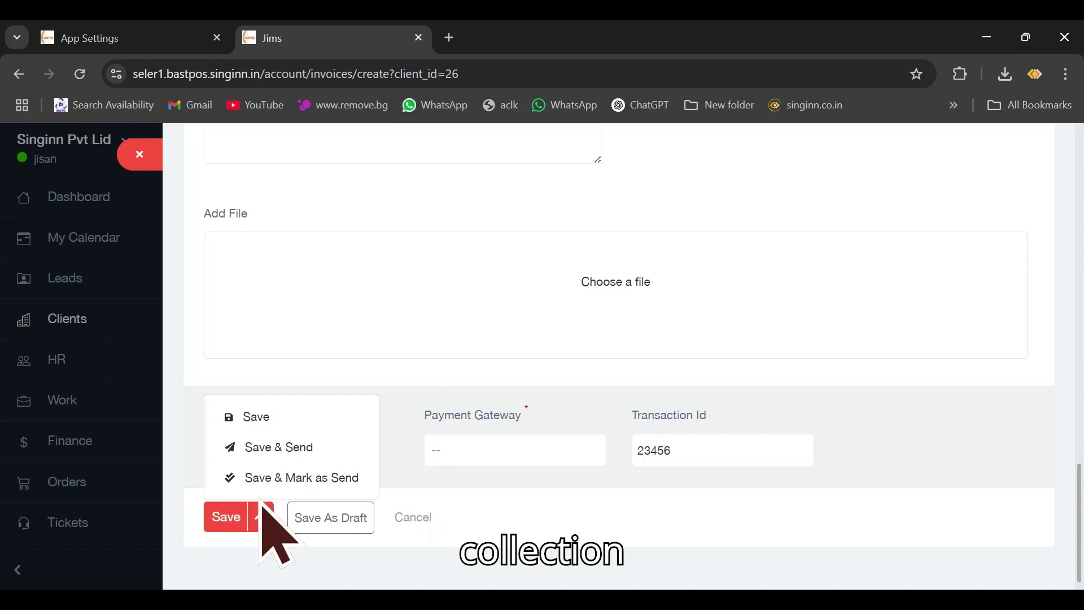
{"action": "left_click", "coordinate": [253, 454]}
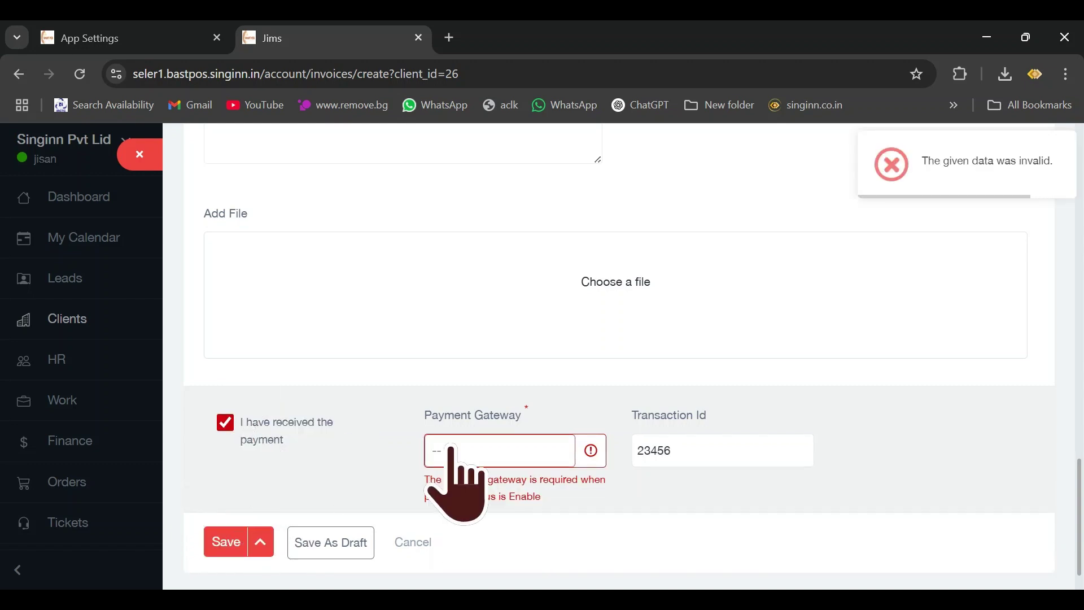
Step: Untick payment received and save INV#001 as unpaid without sending it
{"action": "left_click", "coordinate": [511, 450]}
{"action": "left_click", "coordinate": [511, 409]}
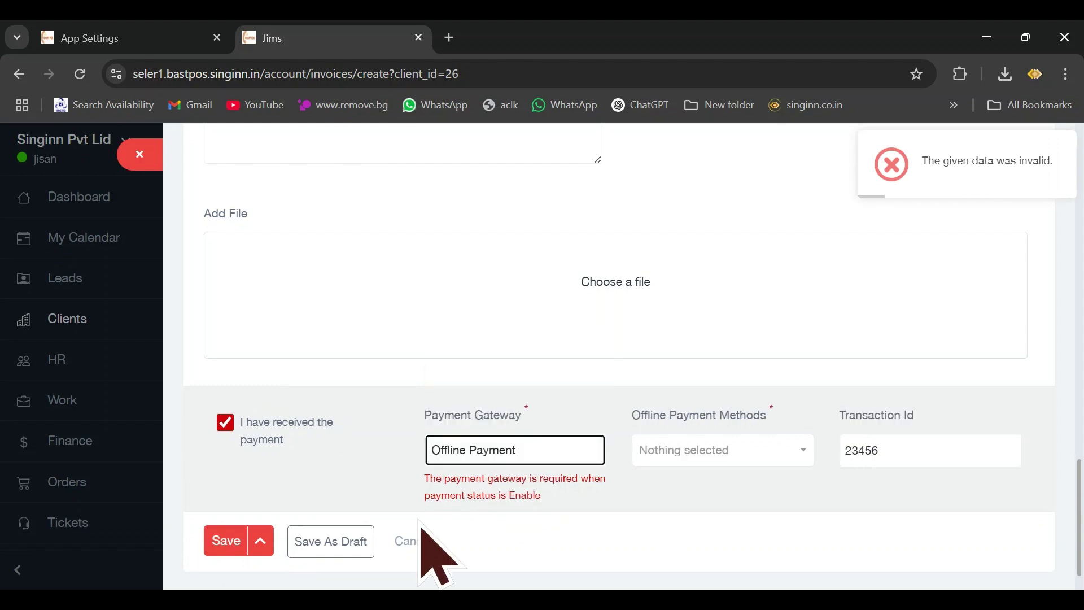
{"action": "left_click", "coordinate": [739, 455]}
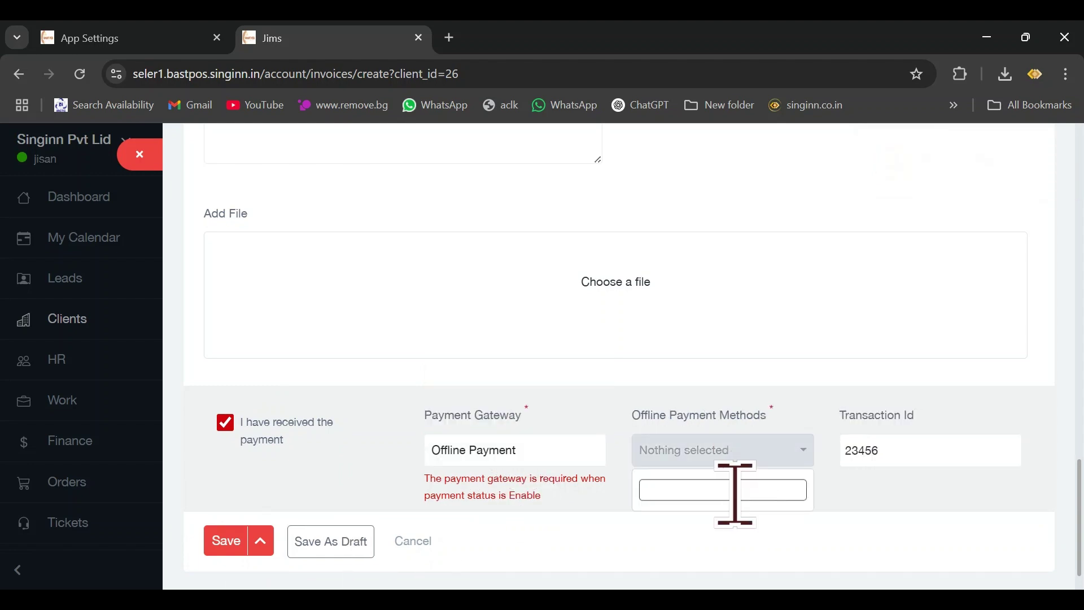
{"action": "left_click", "coordinate": [251, 427]}
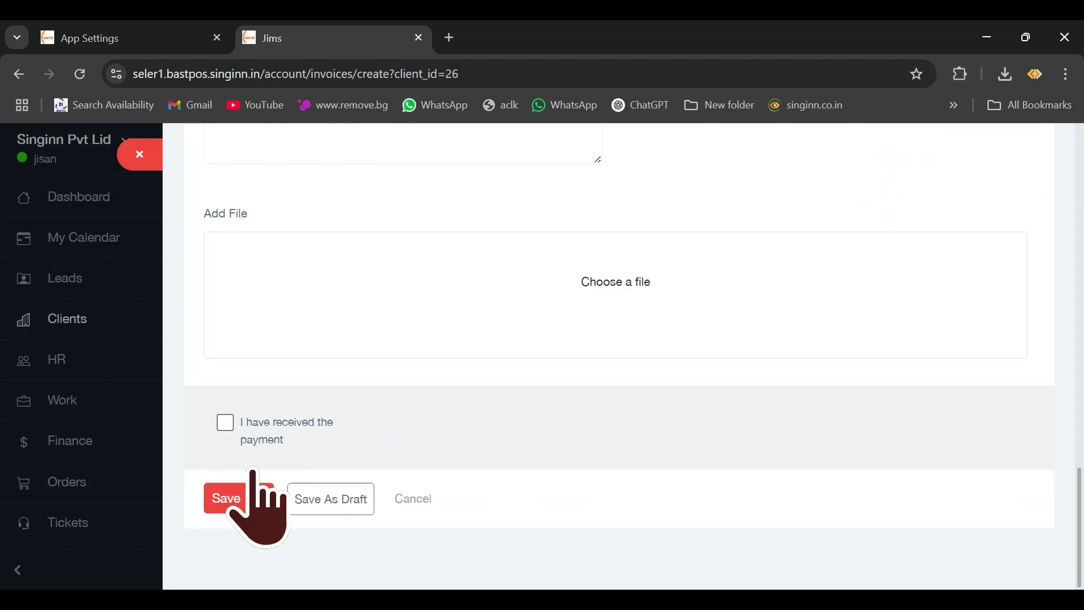
{"action": "left_click", "coordinate": [260, 497]}
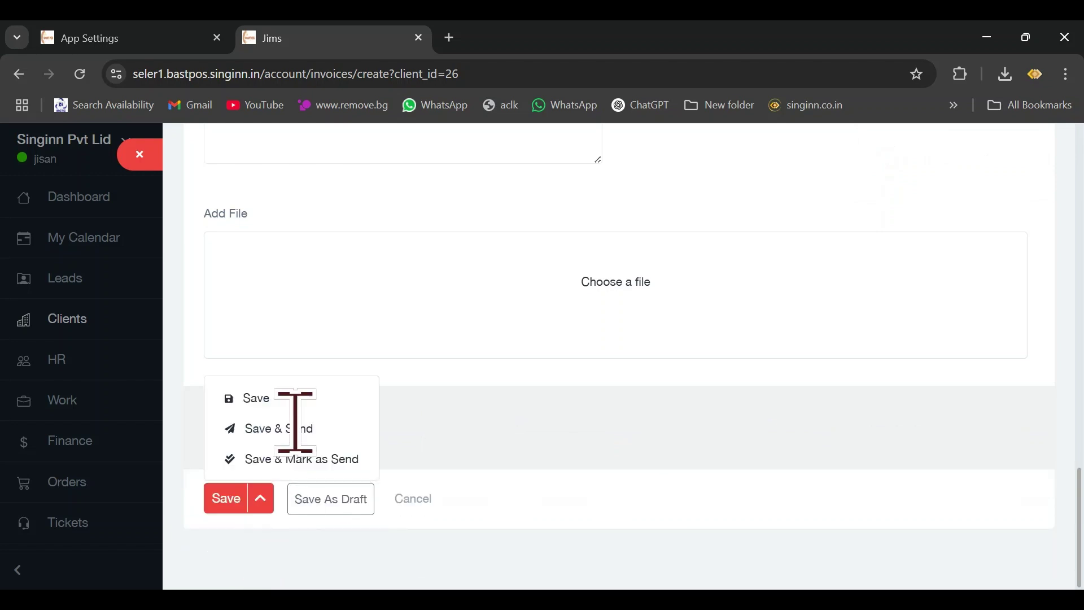
{"action": "left_click", "coordinate": [270, 402]}
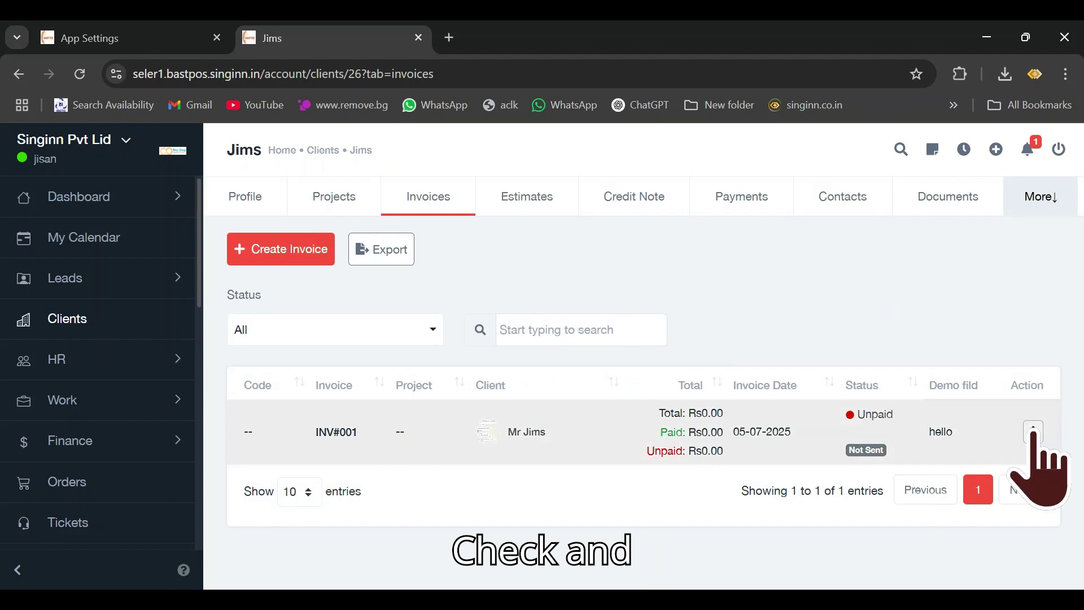
Step: Try downloading INV#001 (500 error), view it with Rs10.00 unpaid, then return to settings
{"action": "left_click", "coordinate": [1033, 434]}
{"action": "left_click", "coordinate": [925, 485]}
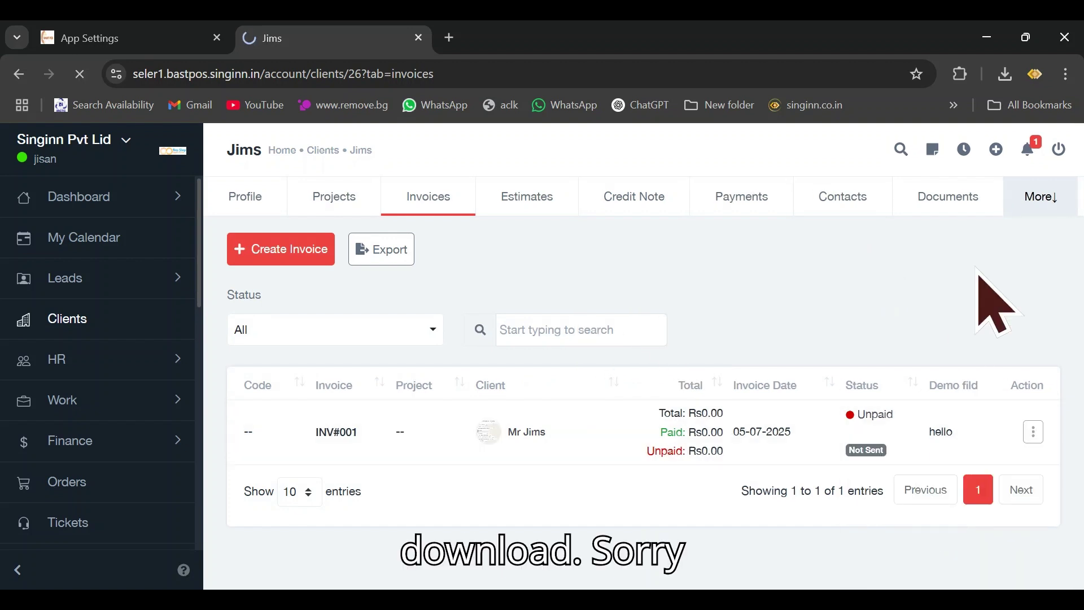
{"action": "left_click", "coordinate": [6, 70]}
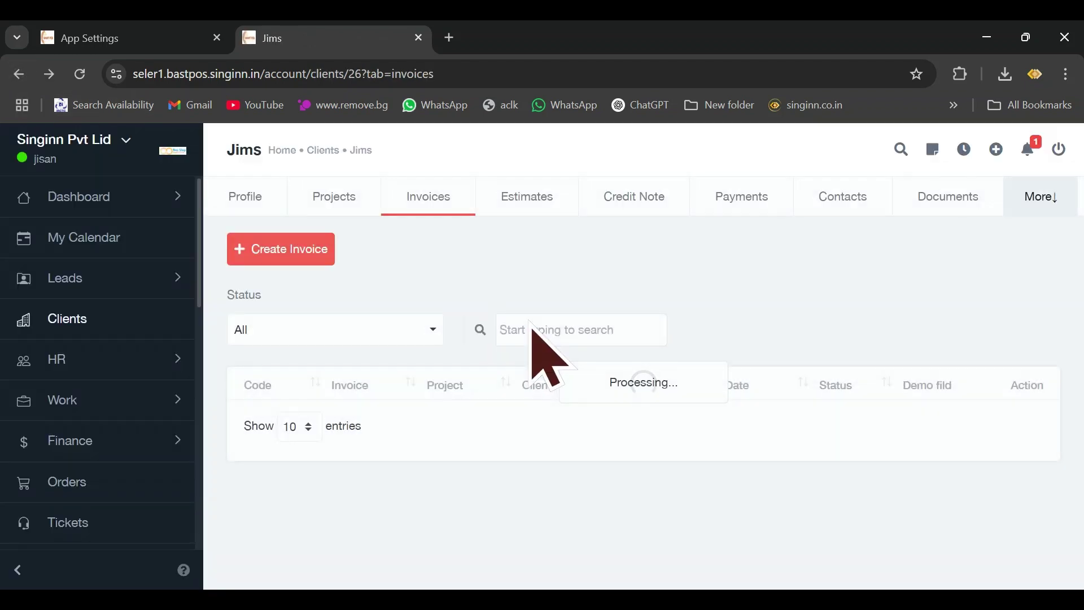
{"action": "left_click", "coordinate": [1025, 431]}
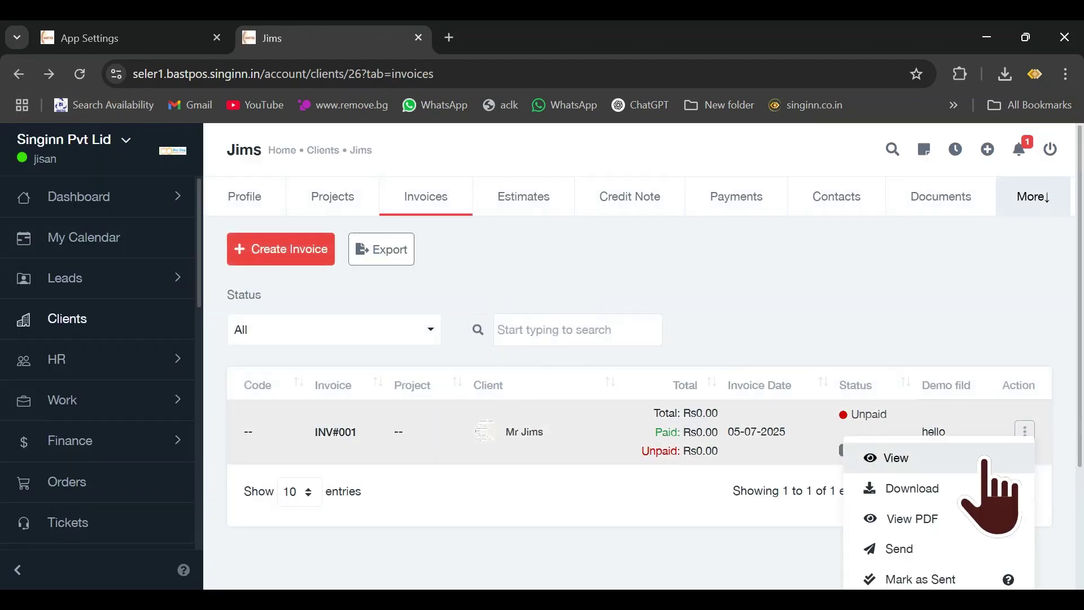
{"action": "left_click", "coordinate": [984, 458]}
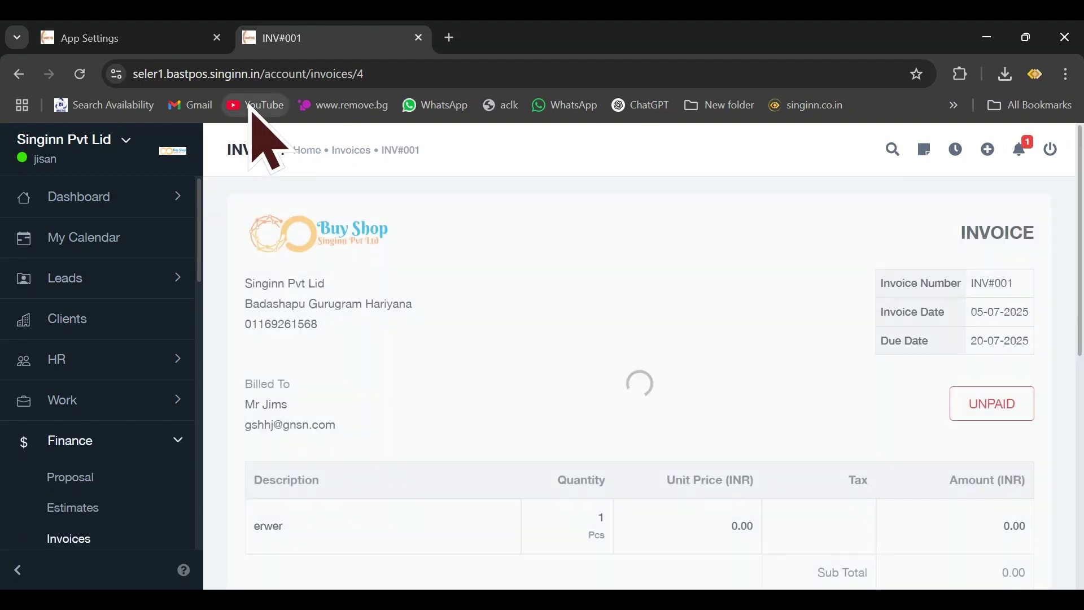
{"action": "left_click", "coordinate": [19, 74]}
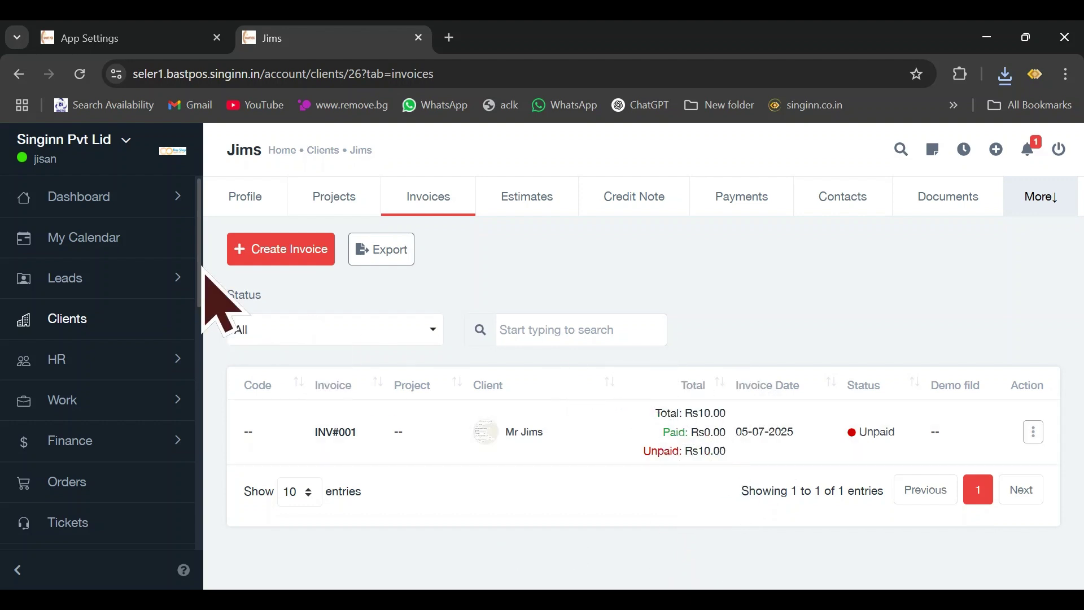
{"action": "left_click_drag", "start_coordinate": [198, 253], "coordinate": [197, 534]}
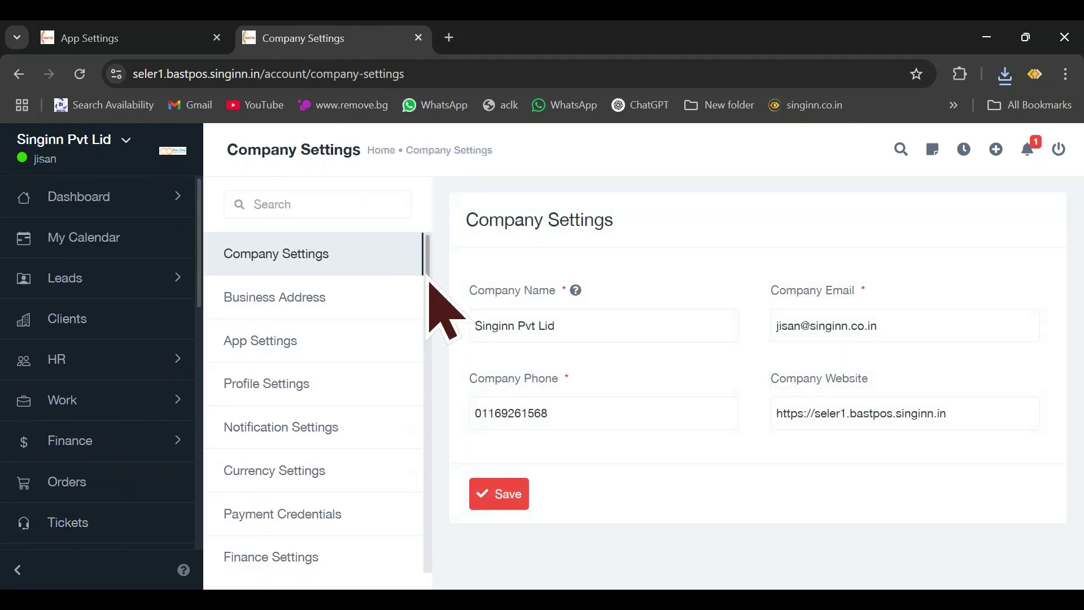
Step: Select and save the fifth invoice template design
{"action": "left_click_drag", "start_coordinate": [429, 279], "coordinate": [430, 320]}
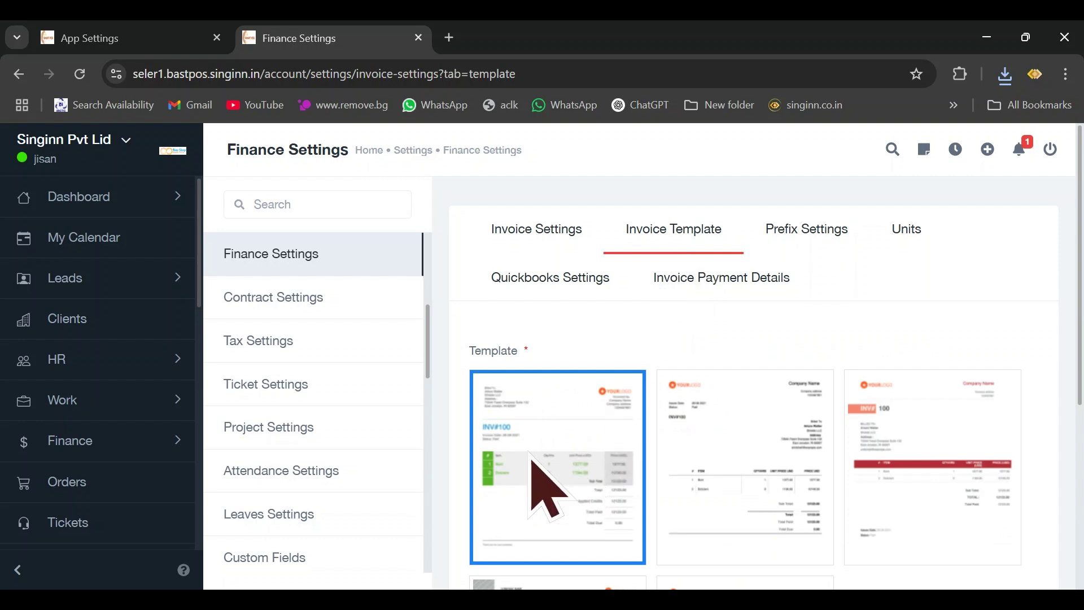
{"action": "scroll", "coordinate": [782, 432], "scroll_direction": "down", "scroll_amount": 5}
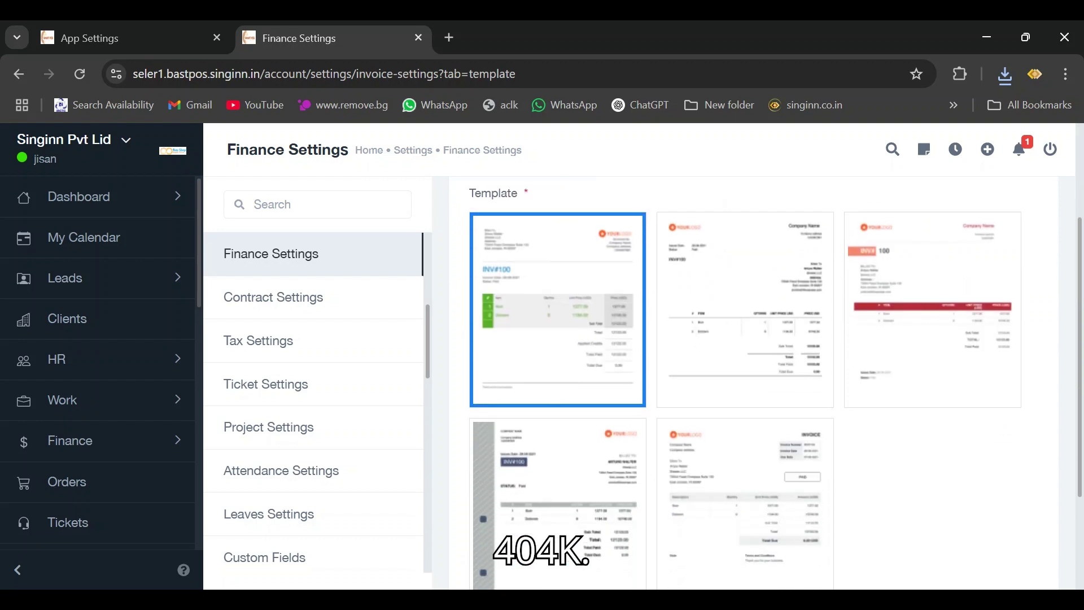
{"action": "left_click", "coordinate": [763, 427]}
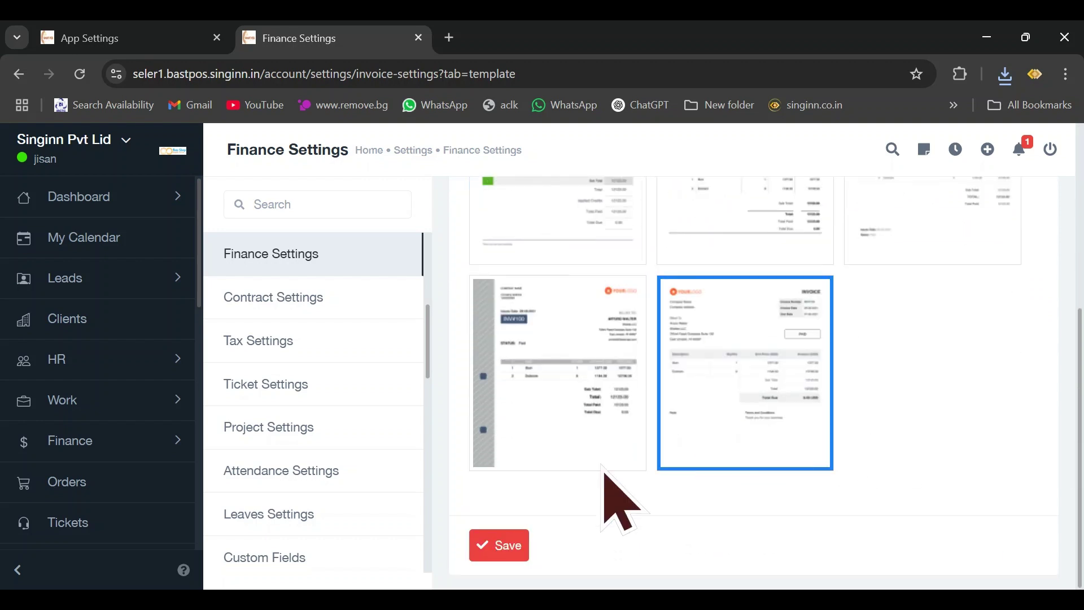
{"action": "left_click", "coordinate": [499, 546]}
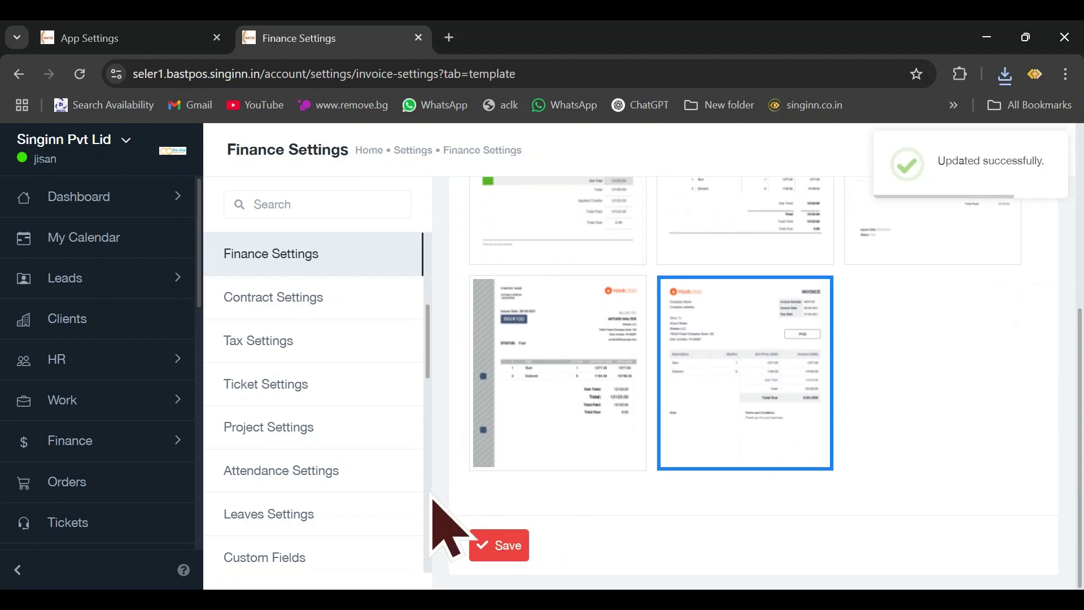
Step: Download INV#001 as a PDF from the client's Invoices tab
{"action": "left_click", "coordinate": [131, 320]}
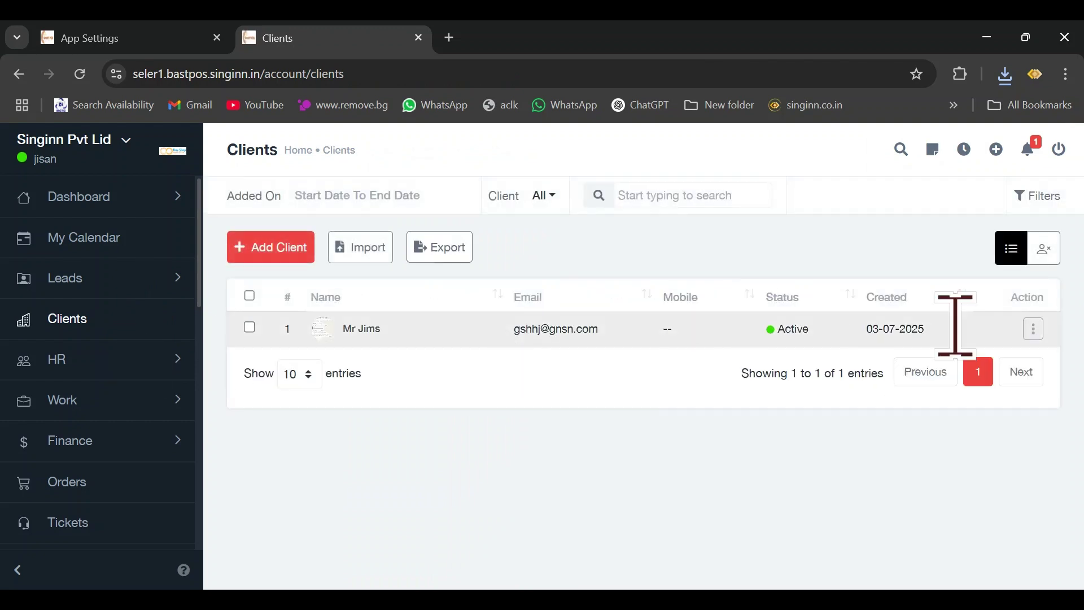
{"action": "left_click", "coordinate": [1033, 330]}
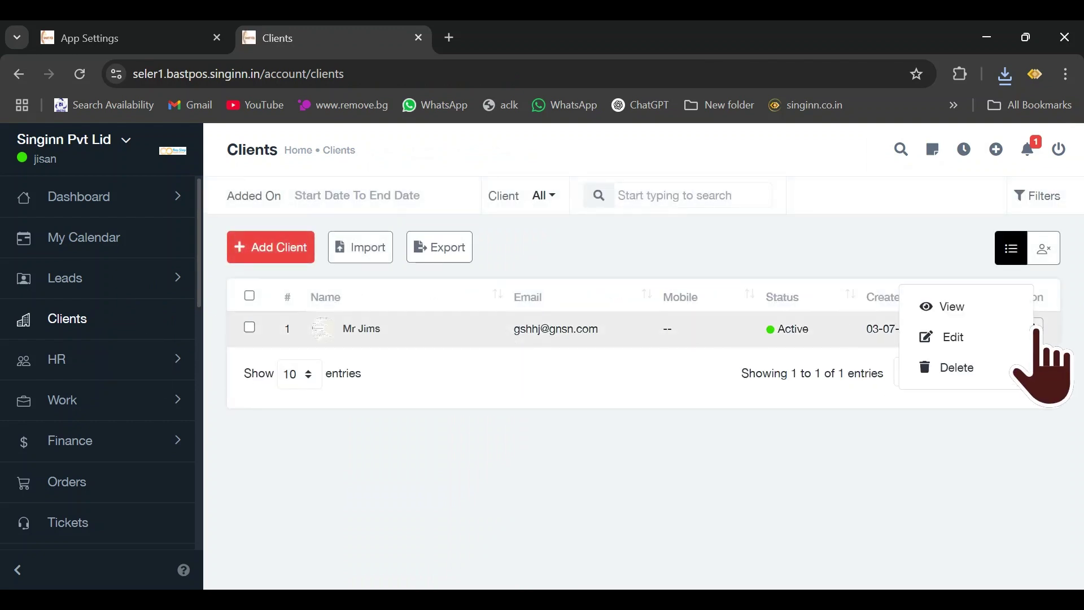
{"action": "left_click", "coordinate": [362, 329]}
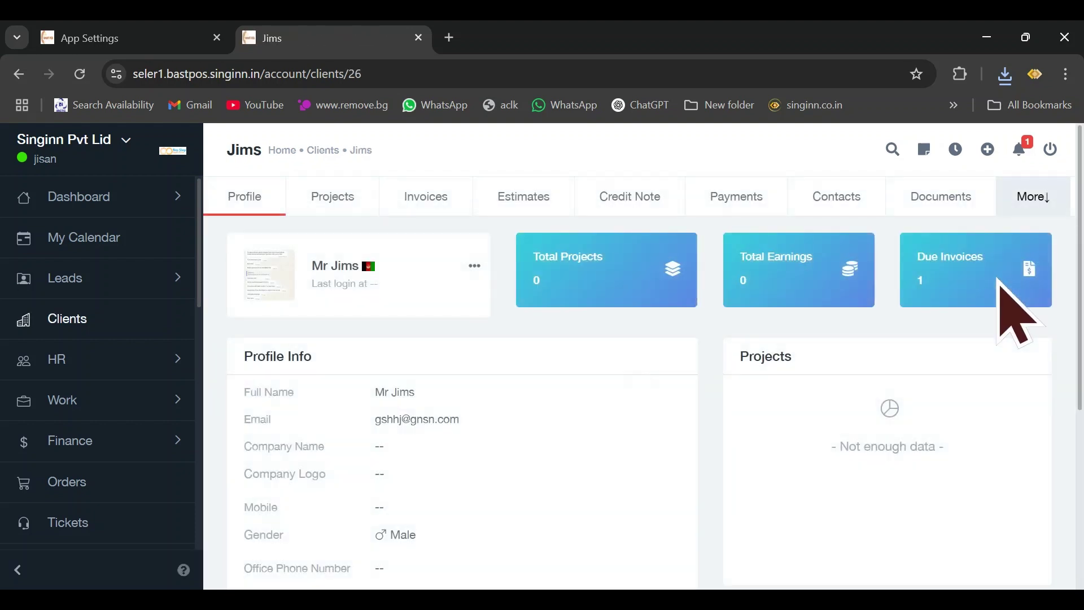
{"action": "left_click", "coordinate": [399, 203]}
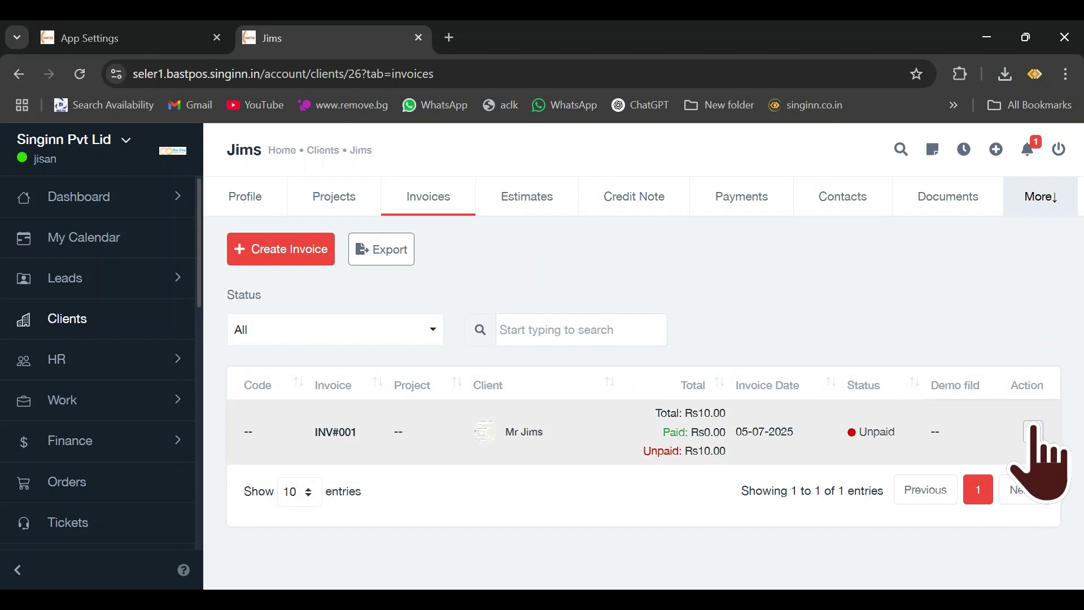
{"action": "left_click", "coordinate": [1028, 431]}
{"action": "left_click", "coordinate": [926, 489]}
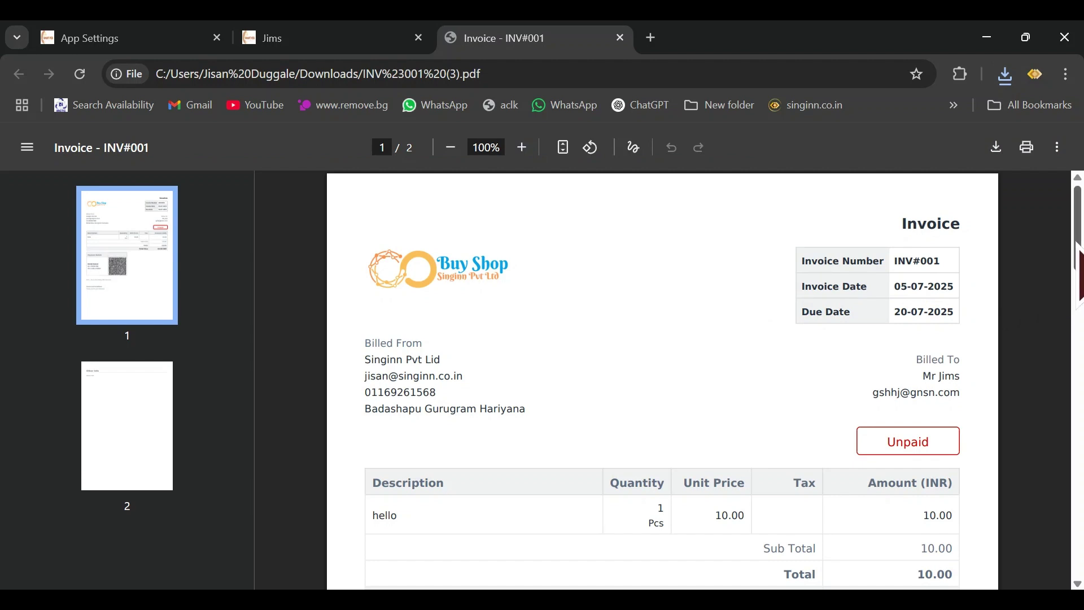
Step: Inspect the bank details and the blank Demo fild on the INV#001 PDF
{"action": "left_click_drag", "start_coordinate": [1078, 248], "coordinate": [1079, 306]}
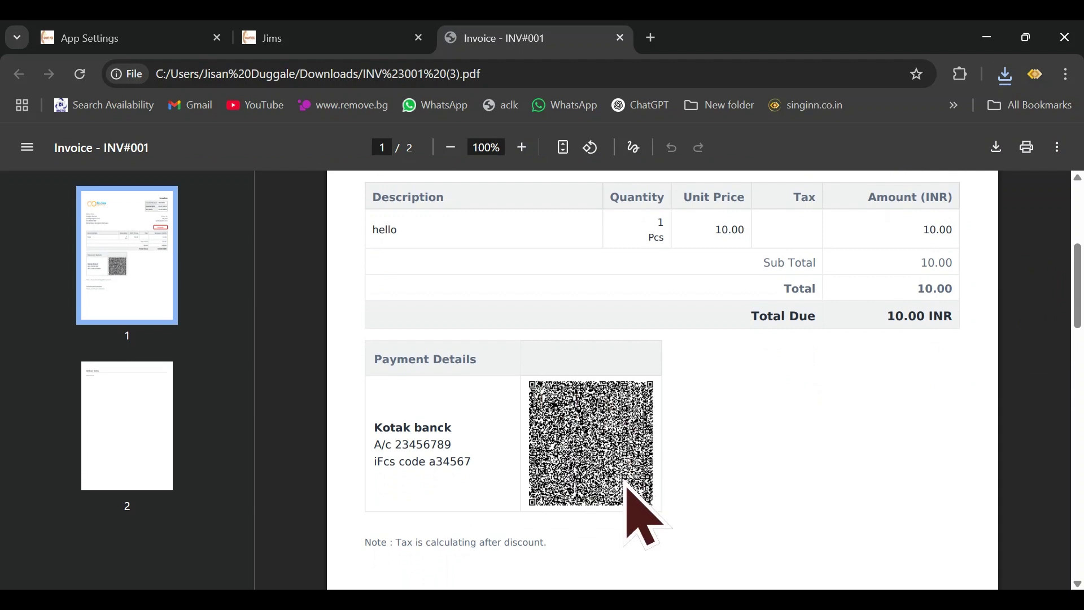
{"action": "left_click_drag", "start_coordinate": [374, 418], "coordinate": [598, 467]}
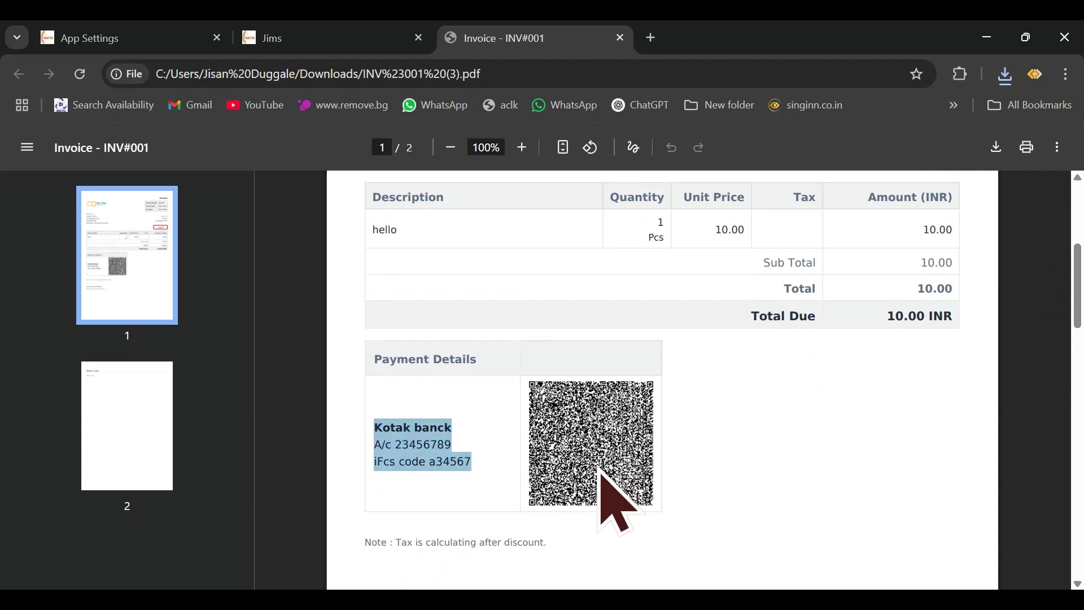
{"action": "left_click", "coordinate": [601, 464]}
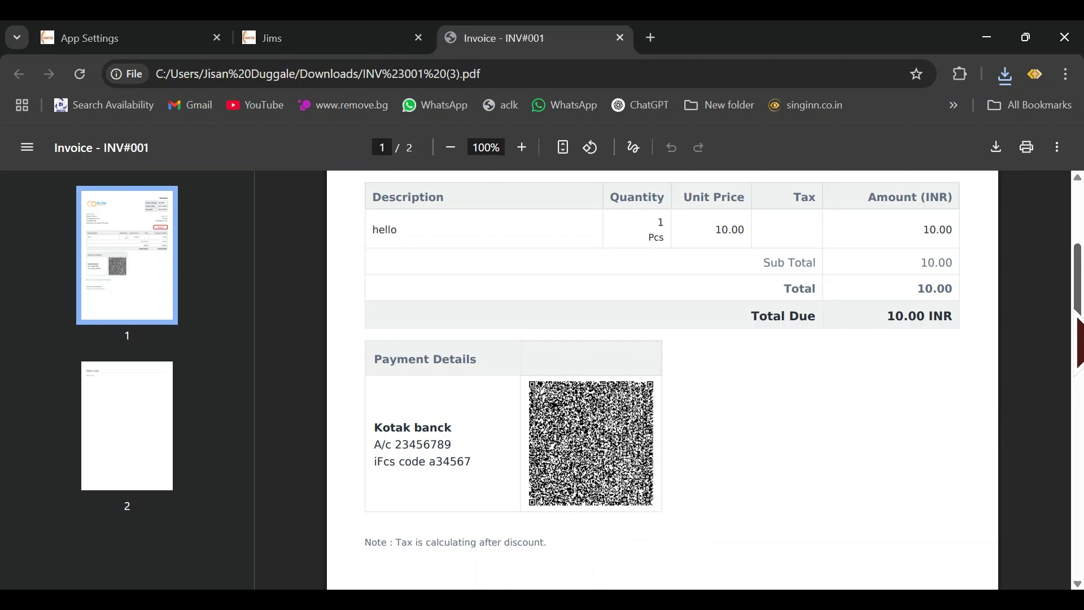
{"action": "left_click_drag", "start_coordinate": [1074, 311], "coordinate": [1083, 431]}
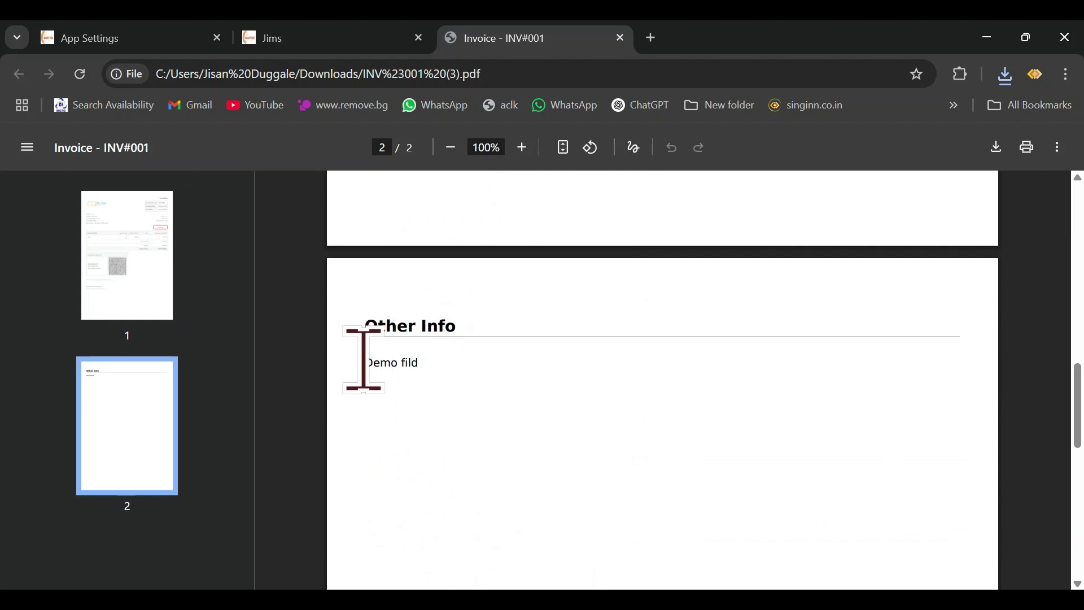
{"action": "left_click_drag", "start_coordinate": [363, 361], "coordinate": [459, 363]}
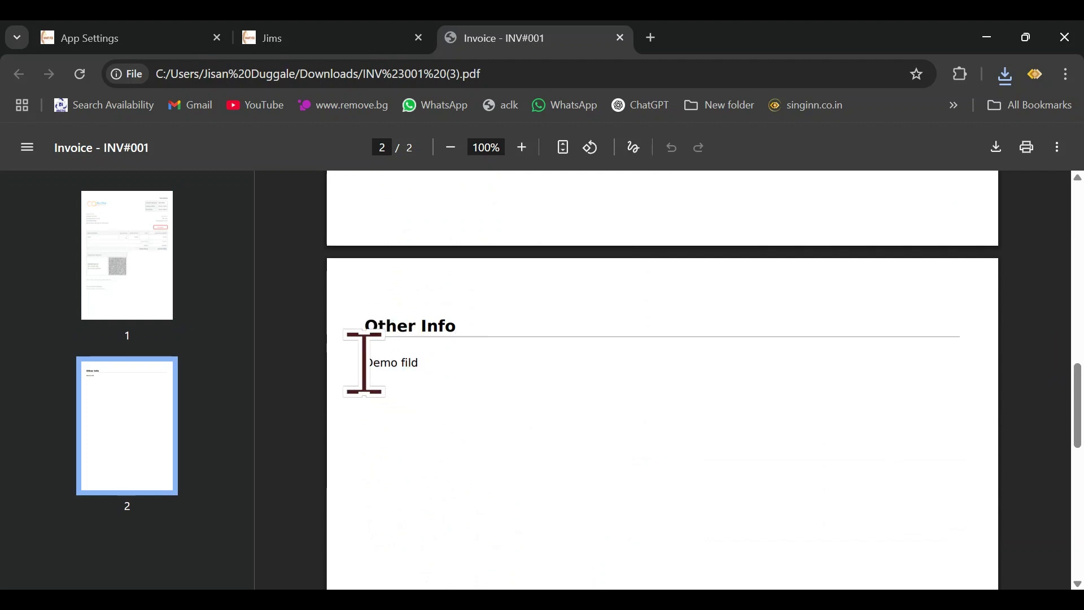
{"action": "left_click", "coordinate": [473, 436]}
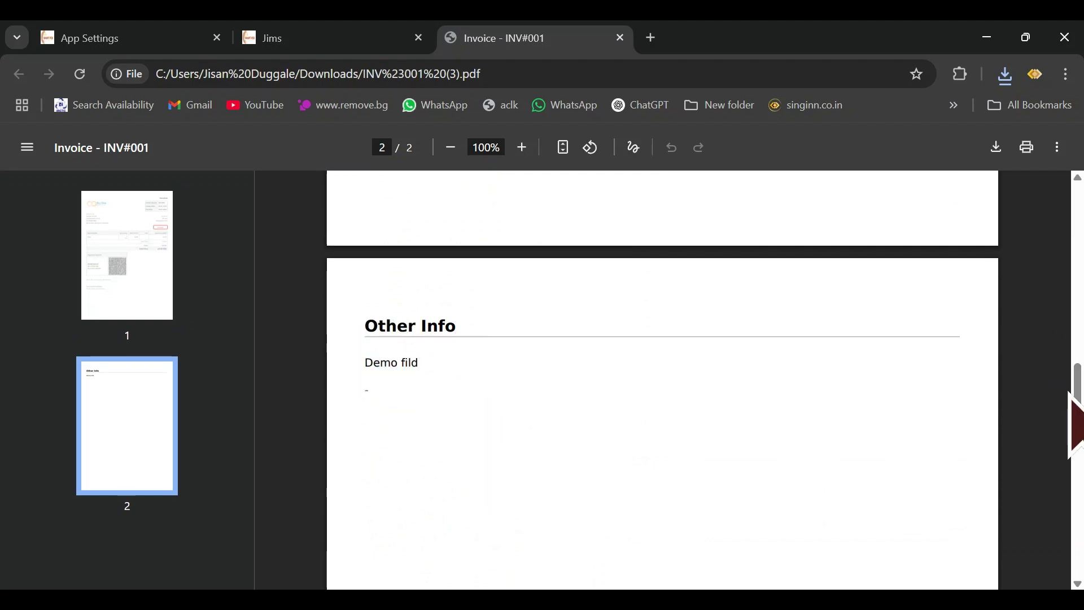
Step: Scroll back to page 1 and return to the client's invoice list
{"action": "scroll", "coordinate": [1078, 395], "scroll_direction": "up", "scroll_amount": 2}
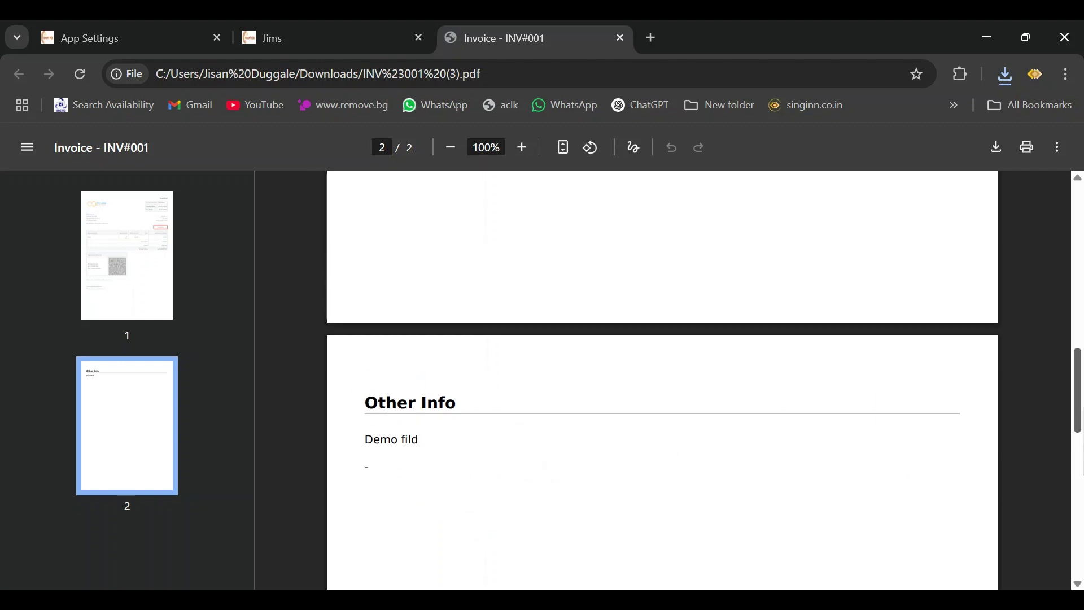
{"action": "scroll", "coordinate": [1078, 404], "scroll_direction": "up", "scroll_amount": 10}
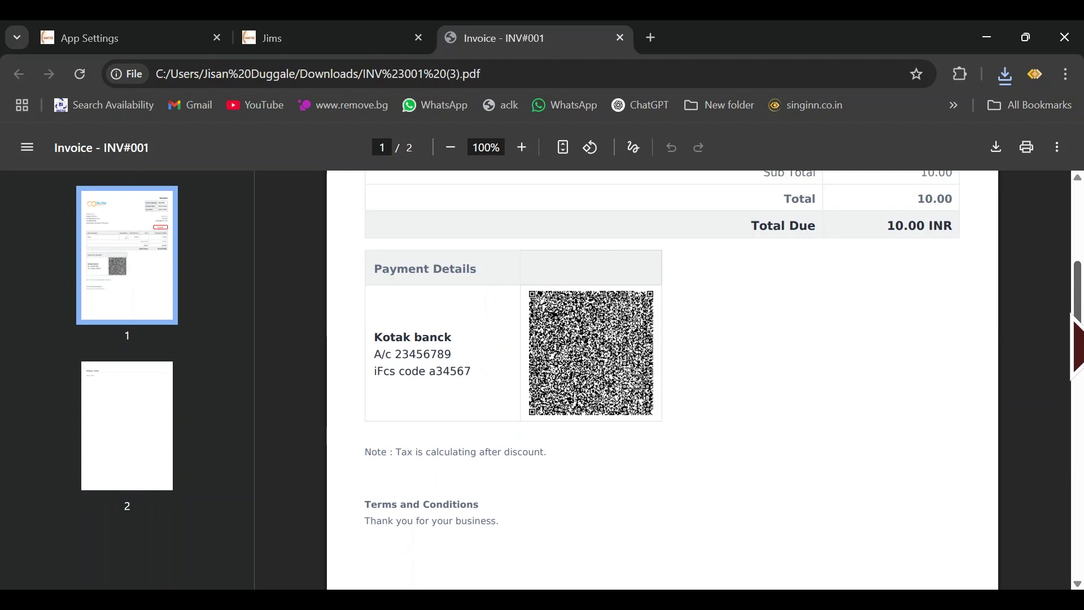
{"action": "scroll", "coordinate": [1070, 311], "scroll_direction": "up", "scroll_amount": 3}
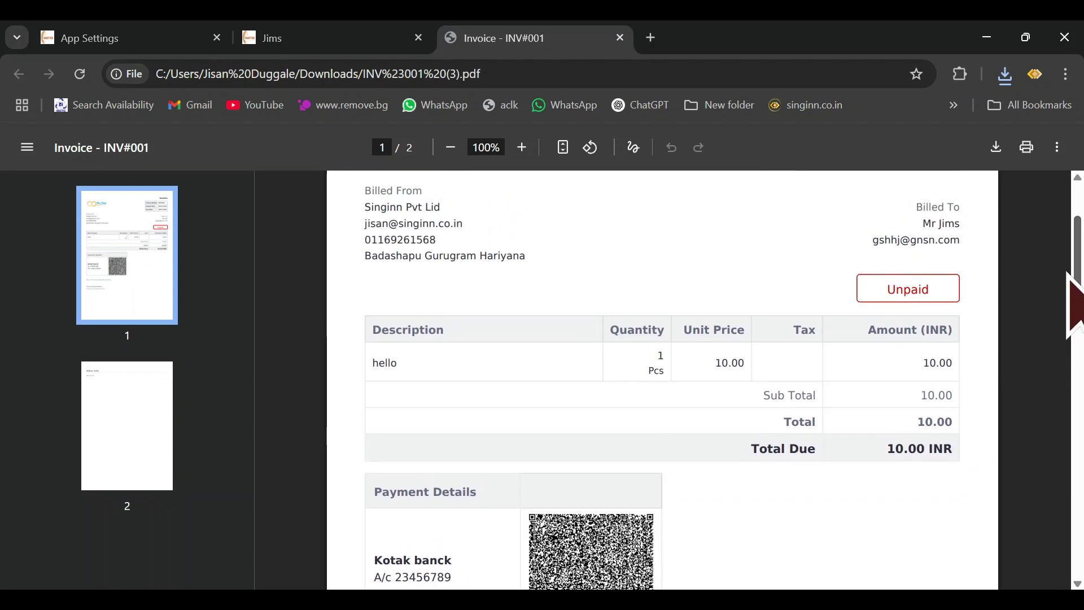
{"action": "scroll", "coordinate": [1076, 294], "scroll_direction": "up", "scroll_amount": 5}
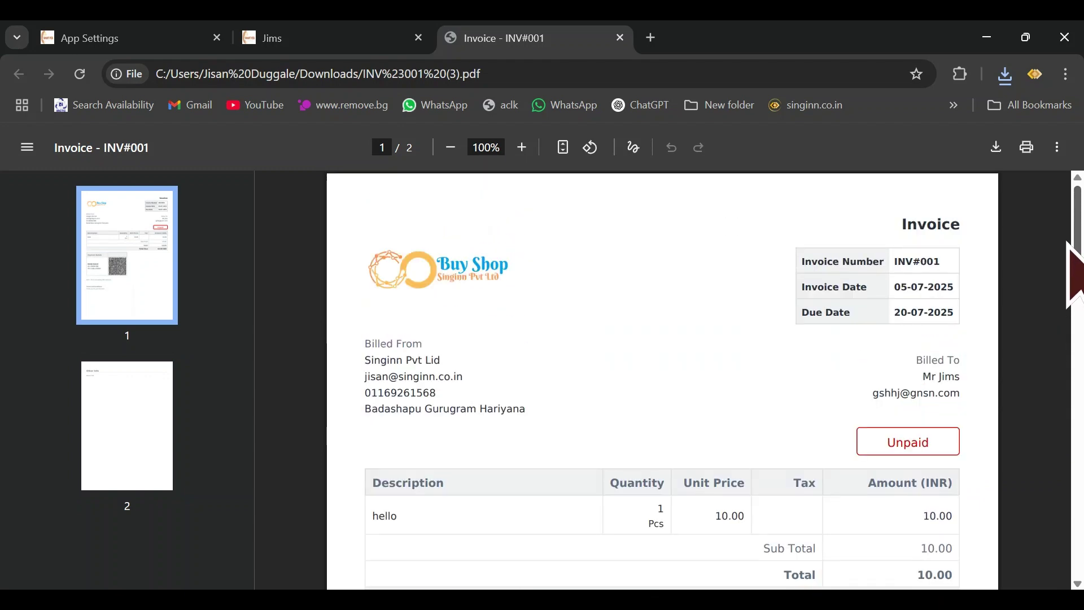
{"action": "scroll", "coordinate": [1079, 305], "scroll_direction": "down", "scroll_amount": 10}
{"action": "scroll", "coordinate": [1079, 304], "scroll_direction": "up", "scroll_amount": 1}
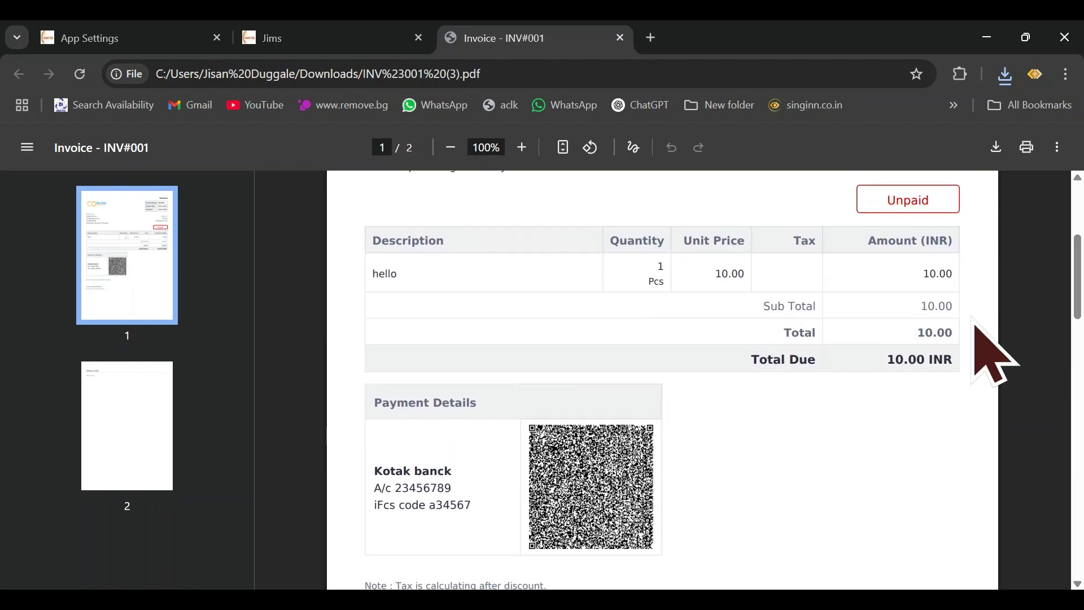
{"action": "left_click", "coordinate": [330, 31]}
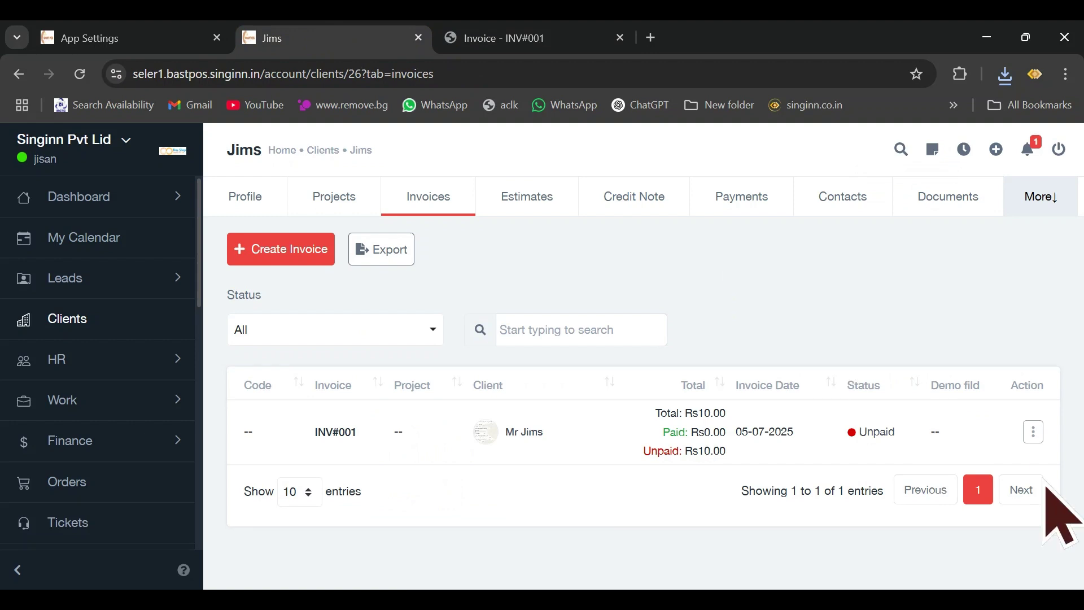
Step: Edit INV#001 and fill Demo fild with 'helloo'
{"action": "left_click", "coordinate": [1033, 433]}
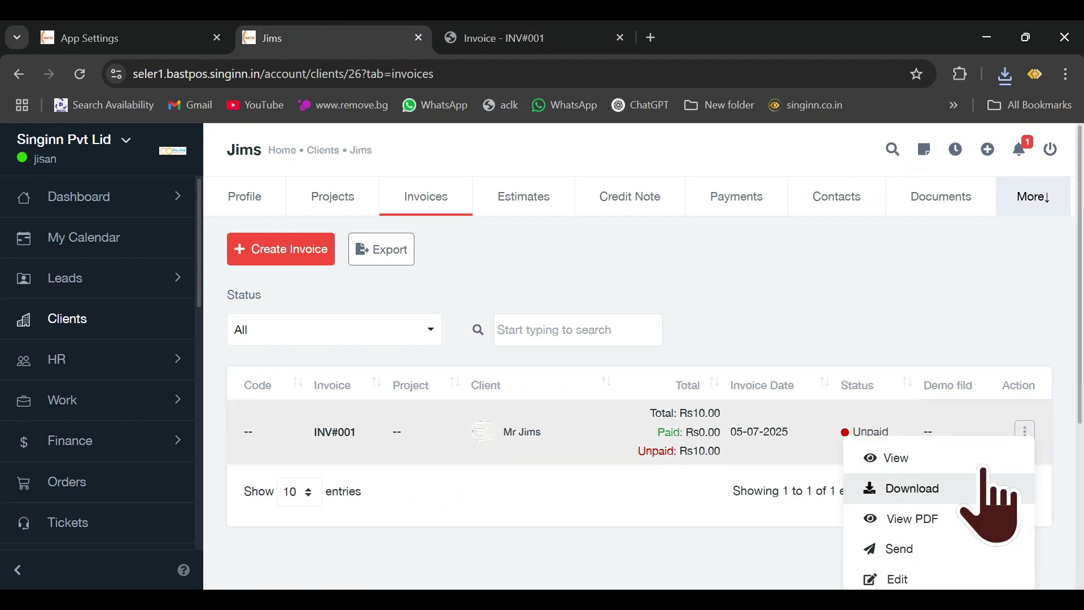
{"action": "left_click", "coordinate": [914, 584]}
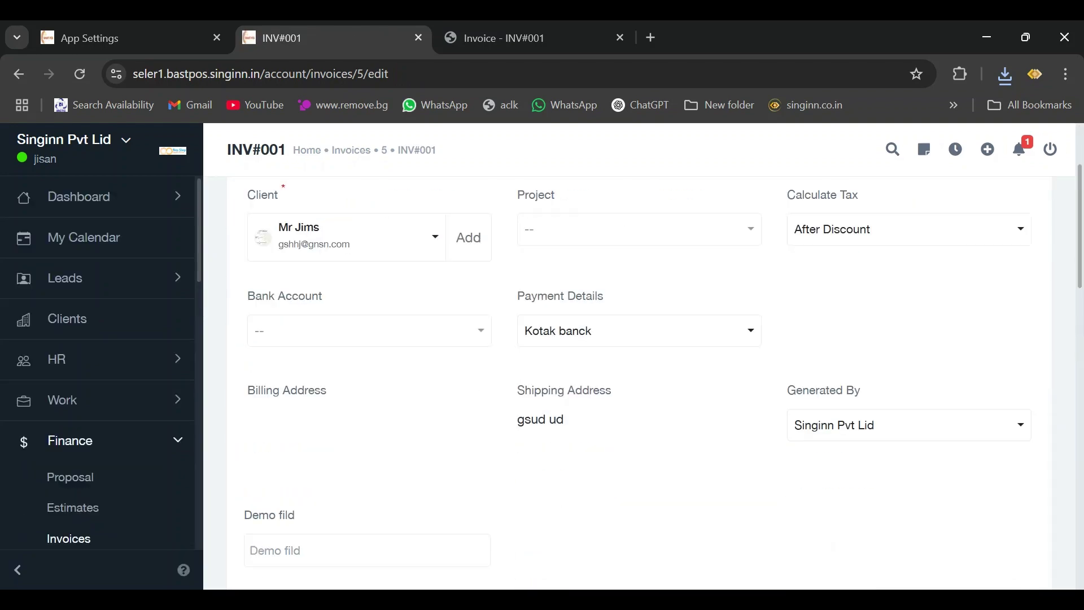
{"action": "scroll", "coordinate": [621, 384], "scroll_direction": "down", "scroll_amount": 5}
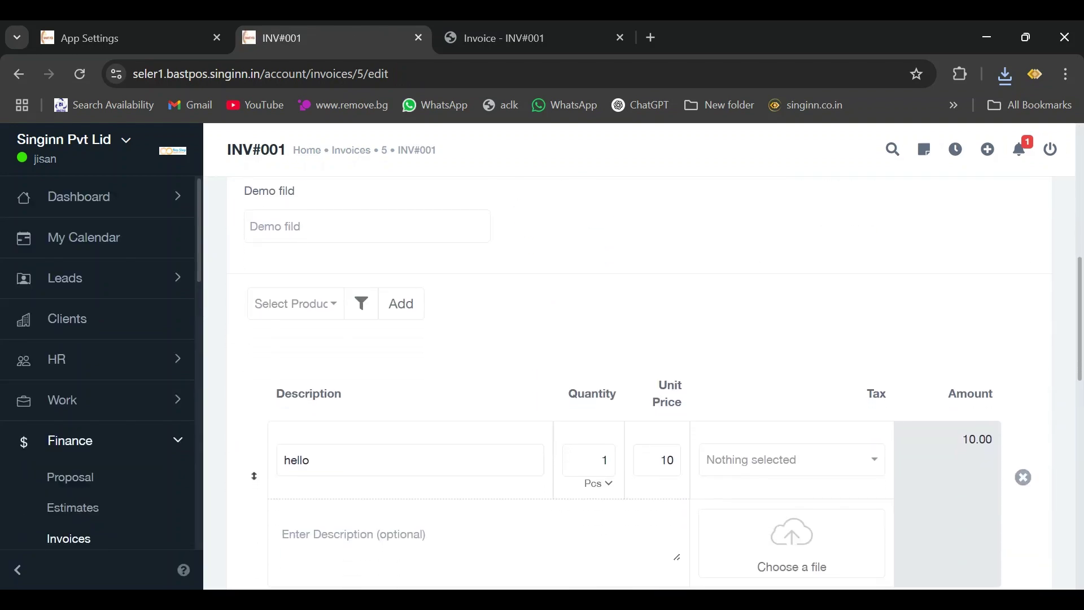
{"action": "scroll", "coordinate": [463, 277], "scroll_direction": "up", "scroll_amount": 1}
{"action": "left_click", "coordinate": [445, 277]}
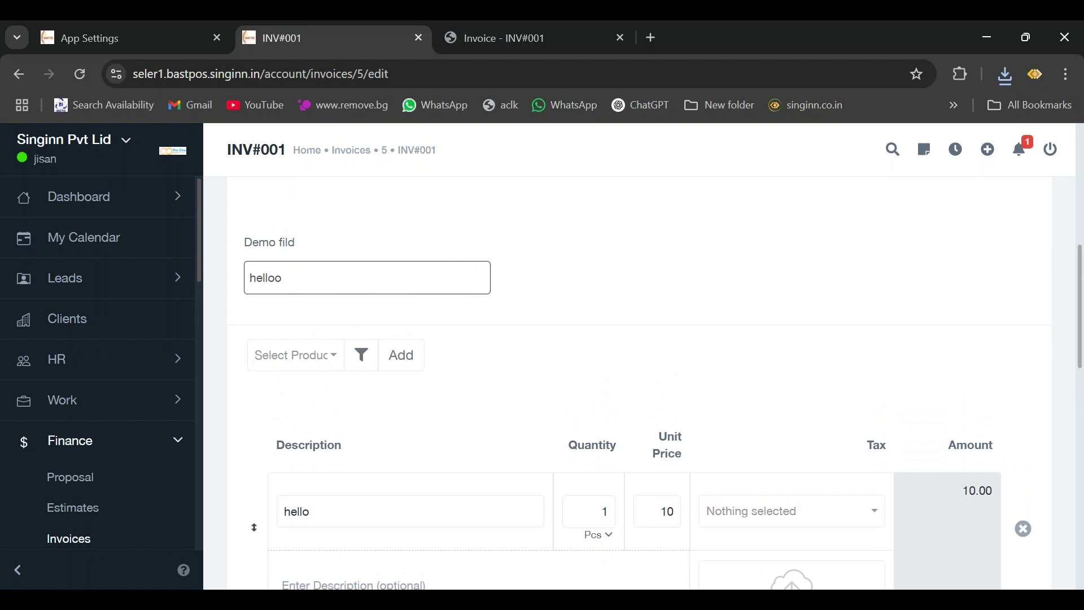
Step: Apply Cgst 10% and Sgst 9% taxes to the hello item
{"action": "scroll", "coordinate": [638, 384], "scroll_direction": "down", "scroll_amount": 4}
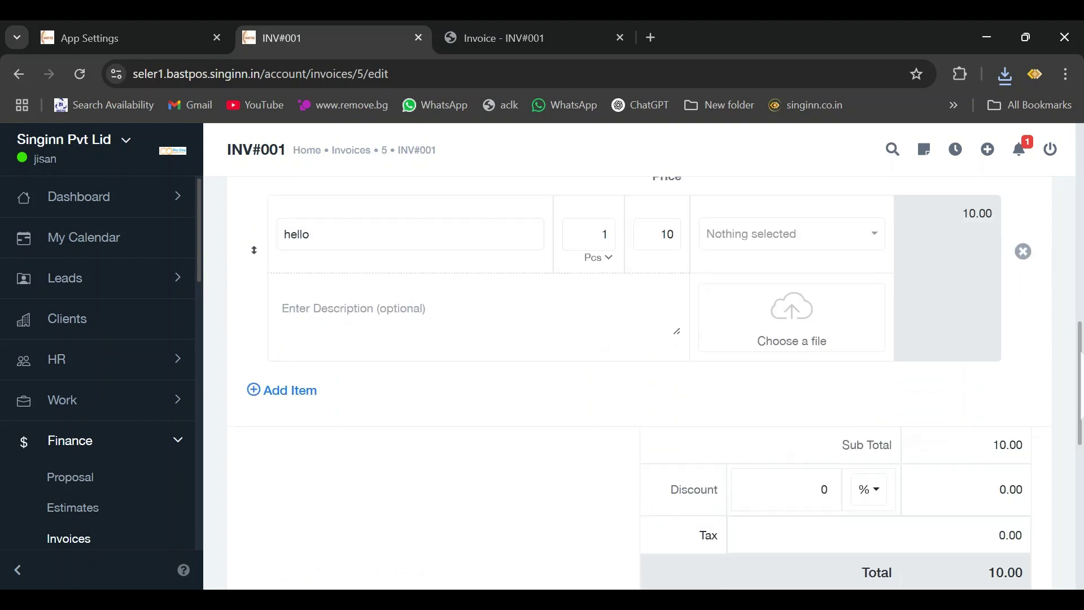
{"action": "left_click", "coordinate": [798, 235]}
{"action": "left_click", "coordinate": [780, 285]}
{"action": "left_click", "coordinate": [781, 299]}
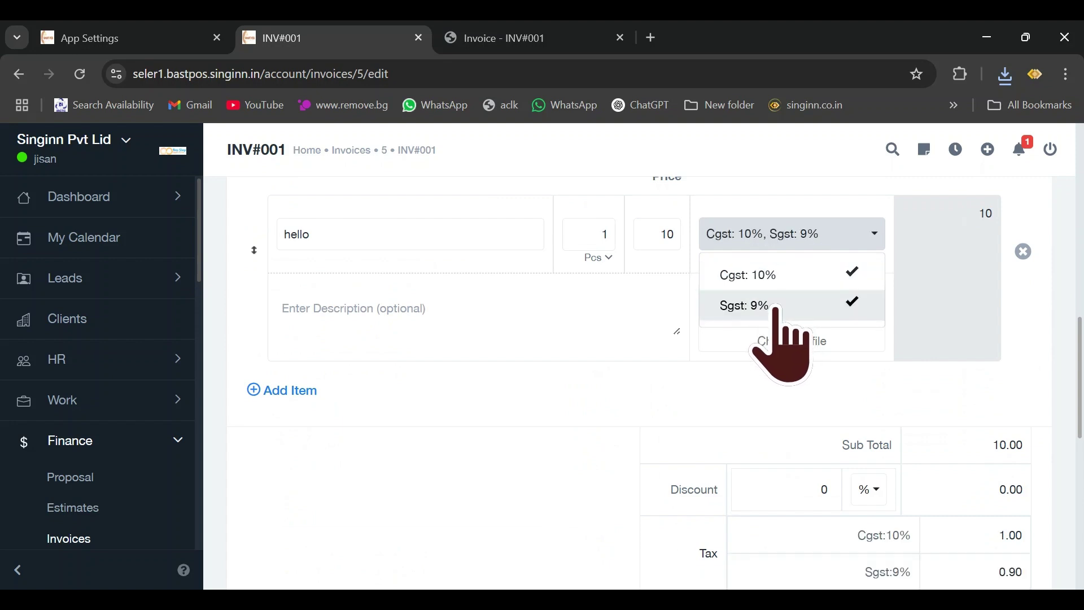
{"action": "left_click", "coordinate": [600, 435]}
Step: Set a fixed discount amount of 2 and save the invoice
{"action": "scroll", "coordinate": [638, 383], "scroll_direction": "down", "scroll_amount": 2}
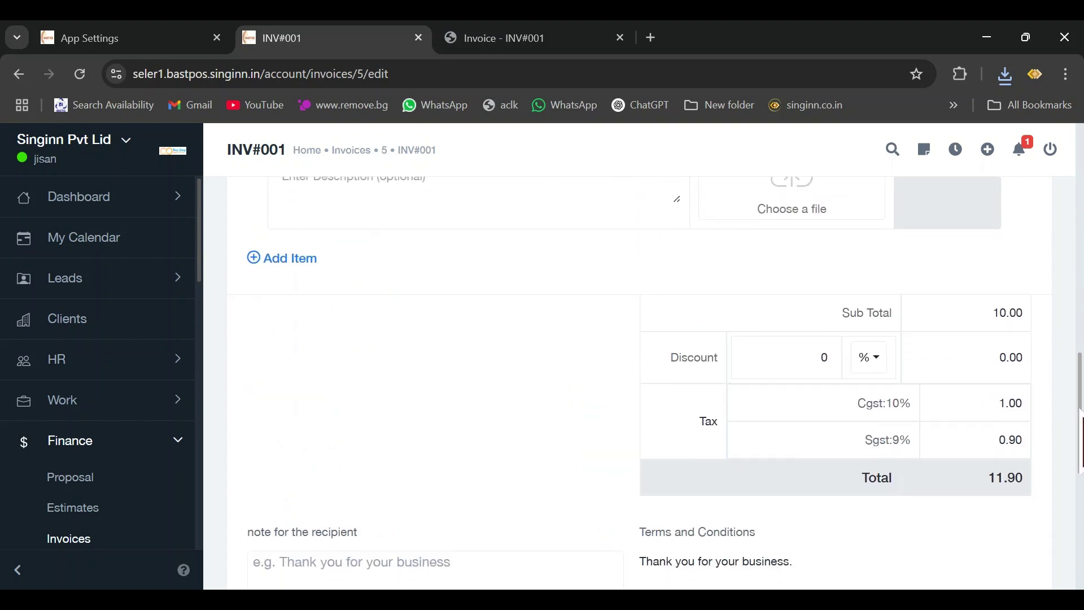
{"action": "left_click", "coordinate": [869, 354]}
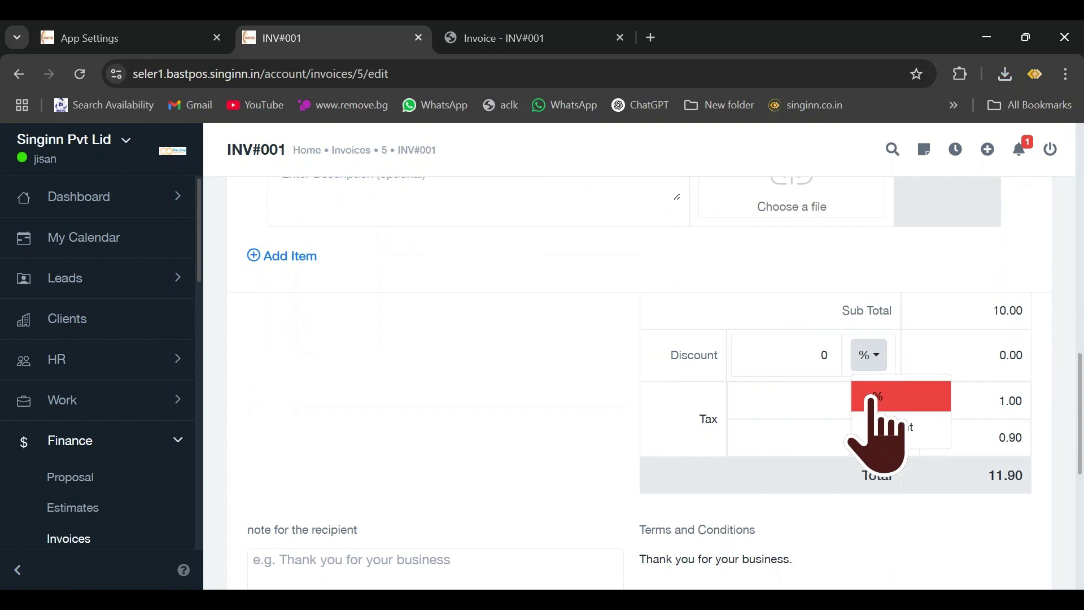
{"action": "left_click", "coordinate": [898, 434]}
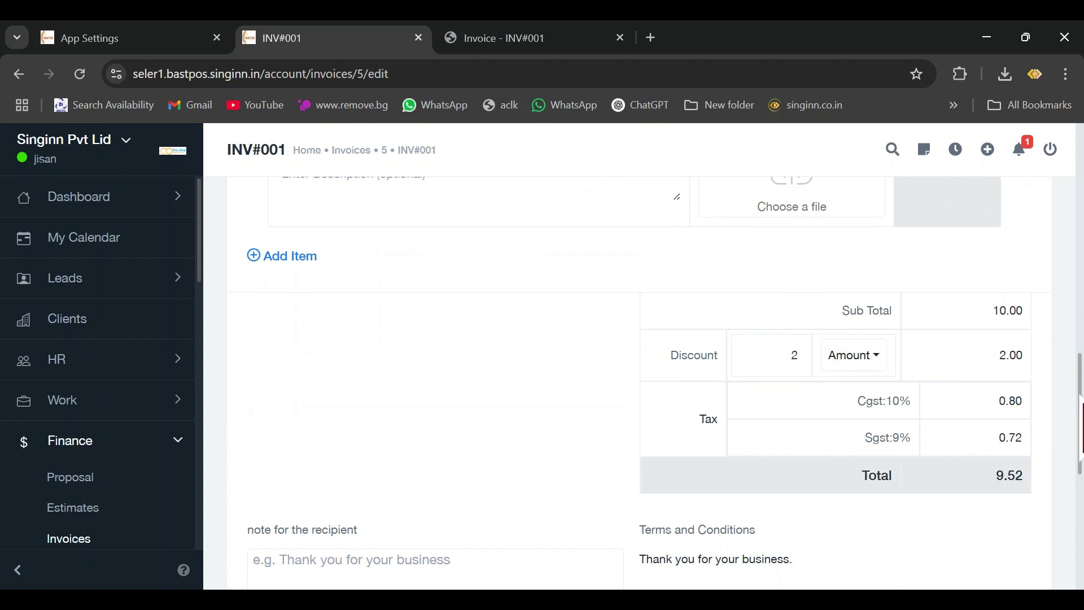
{"action": "scroll", "coordinate": [875, 497], "scroll_direction": "down", "scroll_amount": 6}
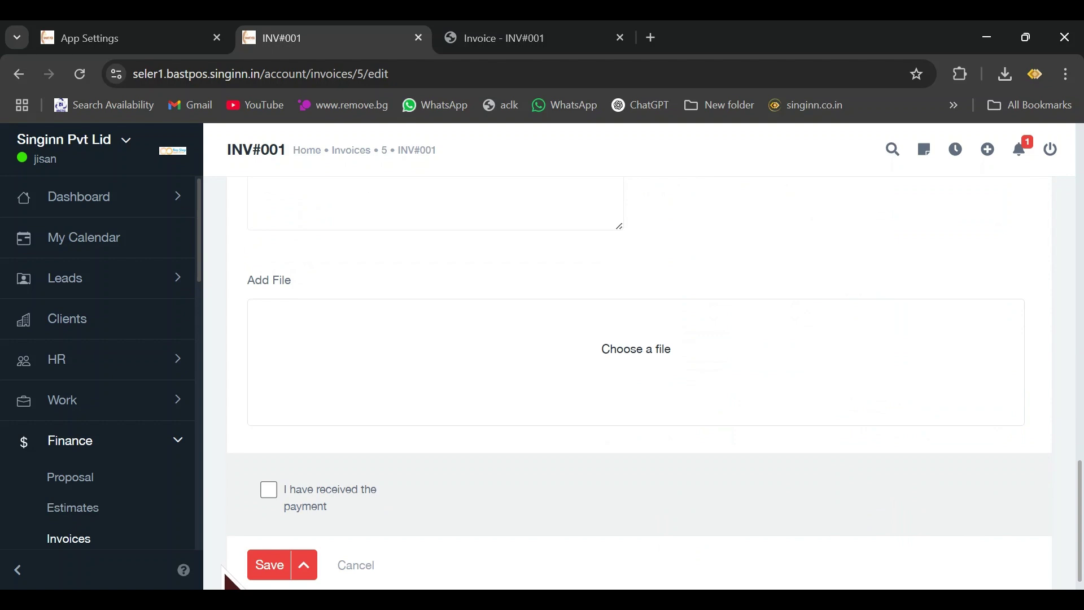
{"action": "left_click", "coordinate": [257, 564]}
{"action": "left_click", "coordinate": [285, 525]}
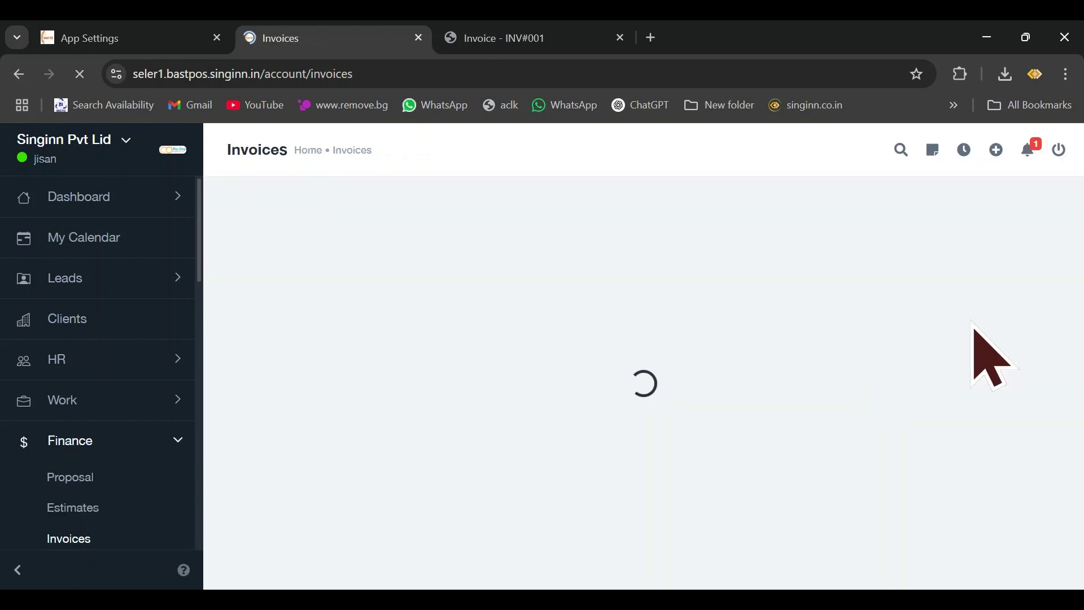
Step: Open invoice INV#001's payment page in a new tab and scroll through it
{"action": "left_click", "coordinate": [1035, 346]}
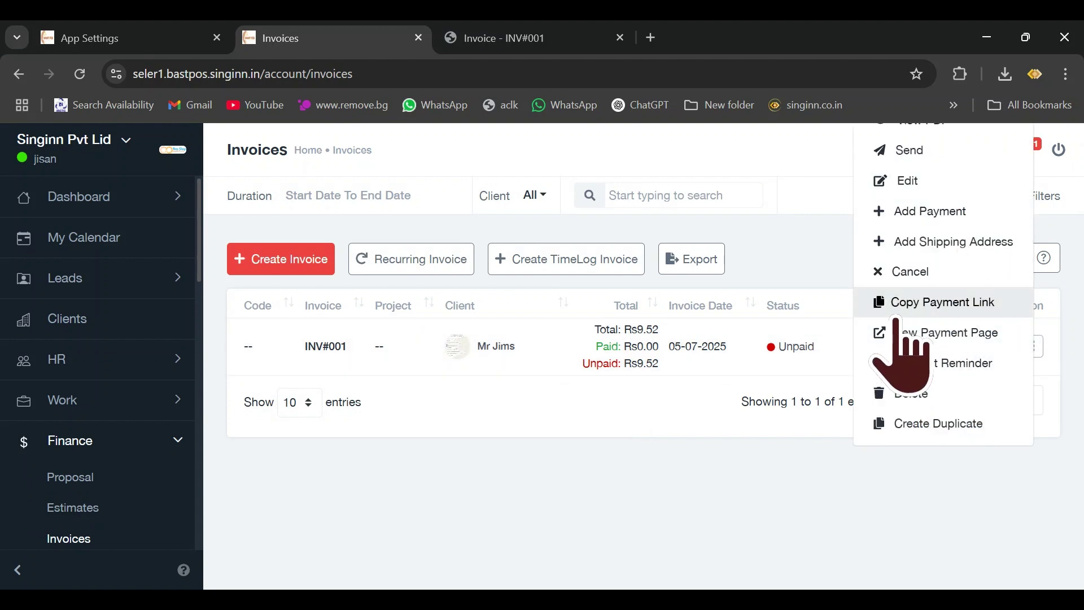
{"action": "left_click", "coordinate": [895, 334]}
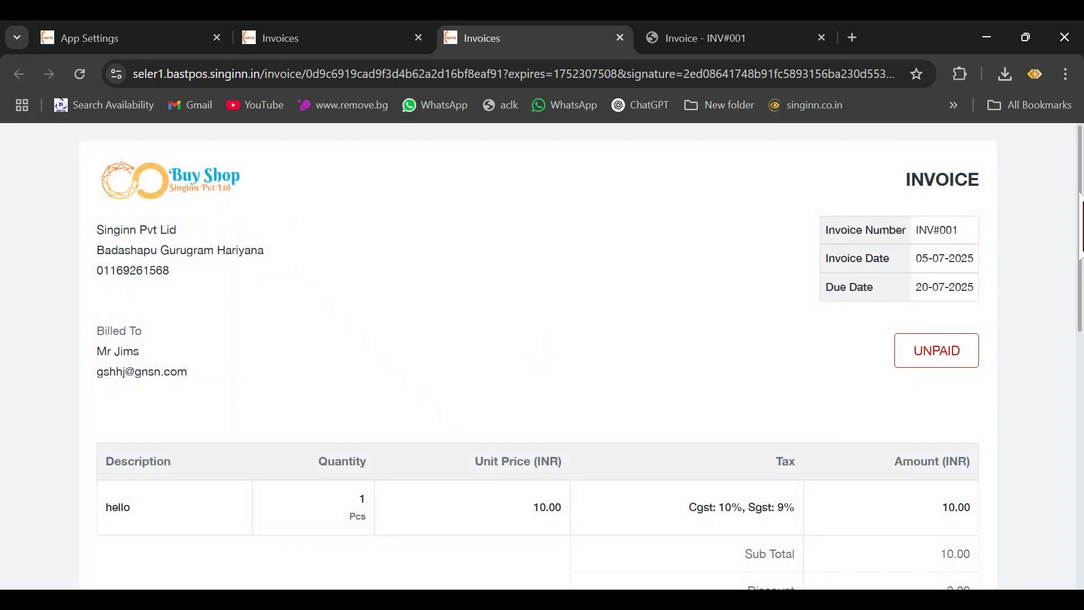
{"action": "scroll", "coordinate": [542, 356], "scroll_direction": "down", "scroll_amount": 9}
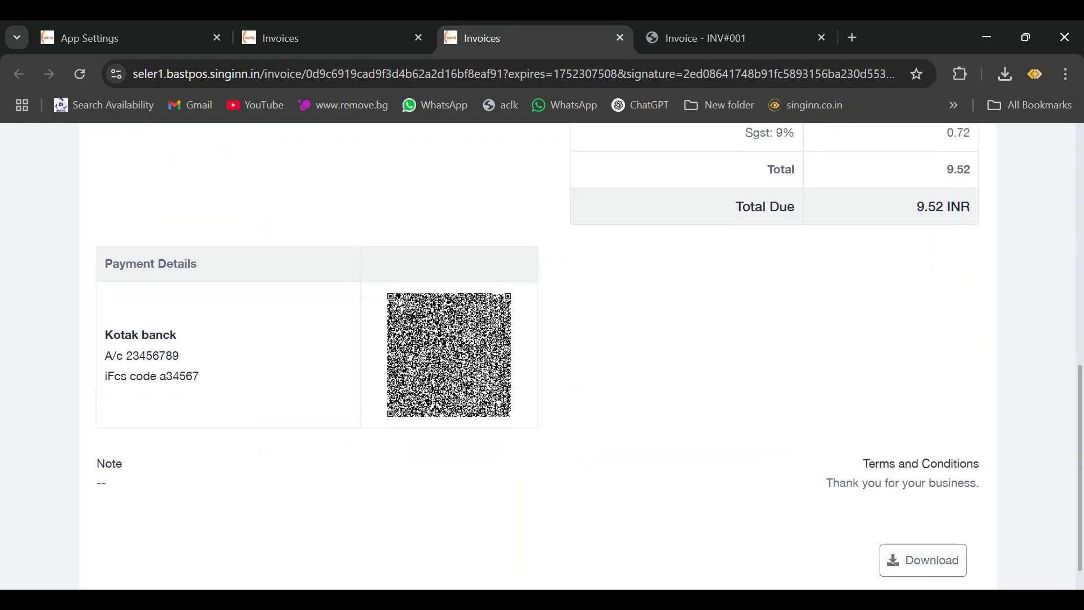
{"action": "left_click_drag", "start_coordinate": [1080, 468], "coordinate": [1079, 229]}
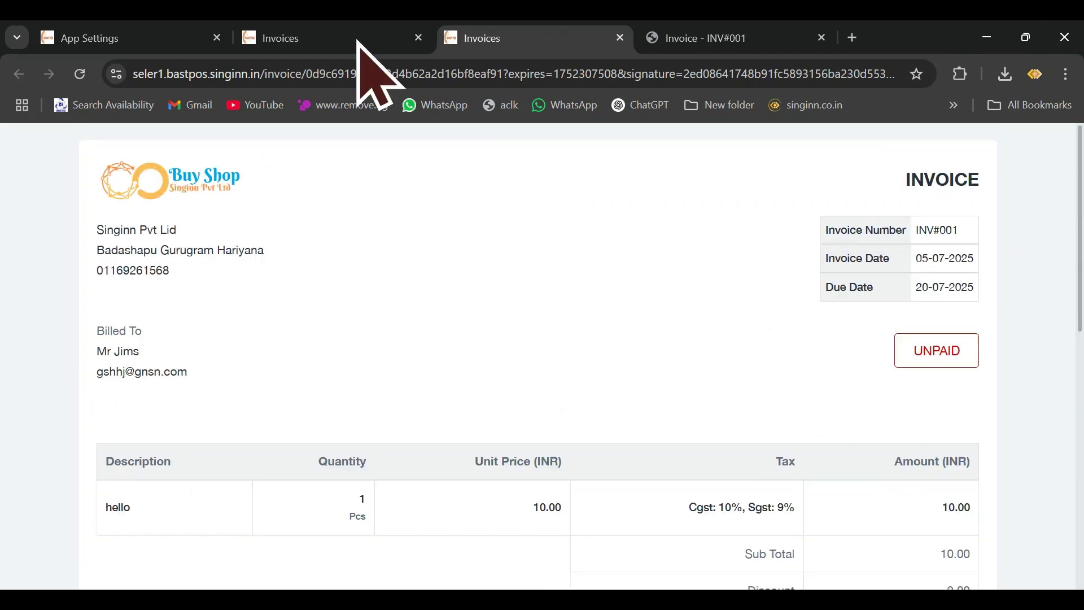
Step: Back on the invoices list, send invoice INV#001 to the client
{"action": "left_click", "coordinate": [327, 38]}
{"action": "left_click", "coordinate": [1033, 346]}
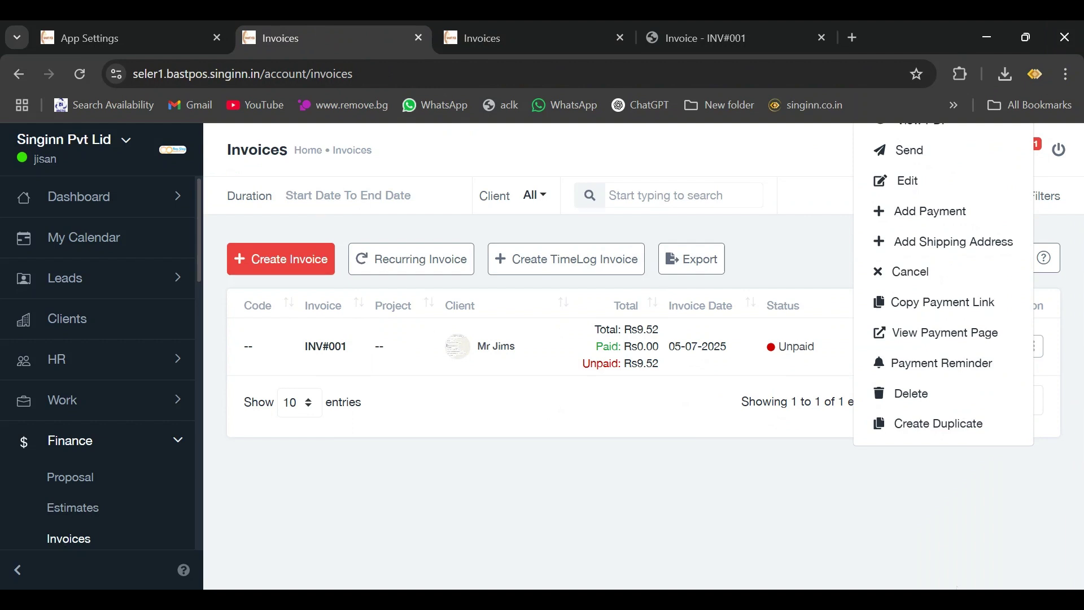
{"action": "left_click", "coordinate": [705, 489]}
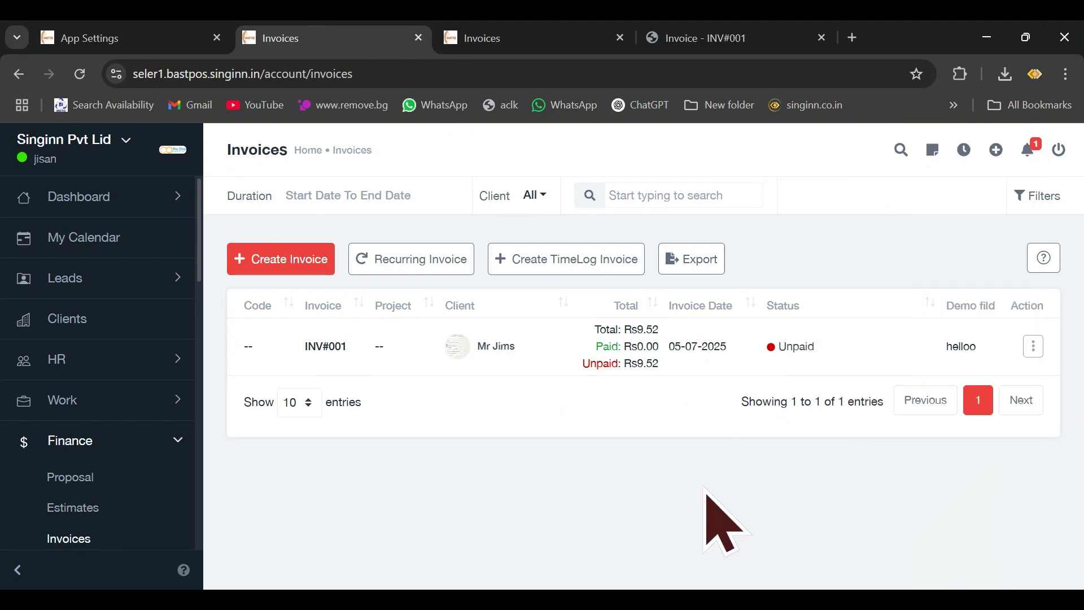
{"action": "left_click", "coordinate": [1033, 346]}
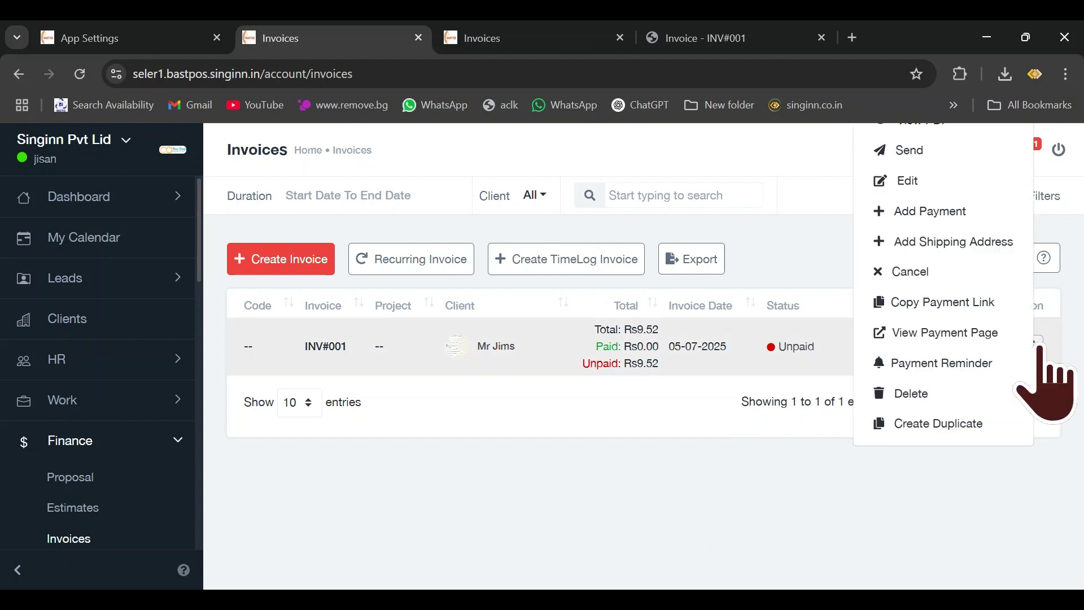
{"action": "left_click", "coordinate": [926, 153]}
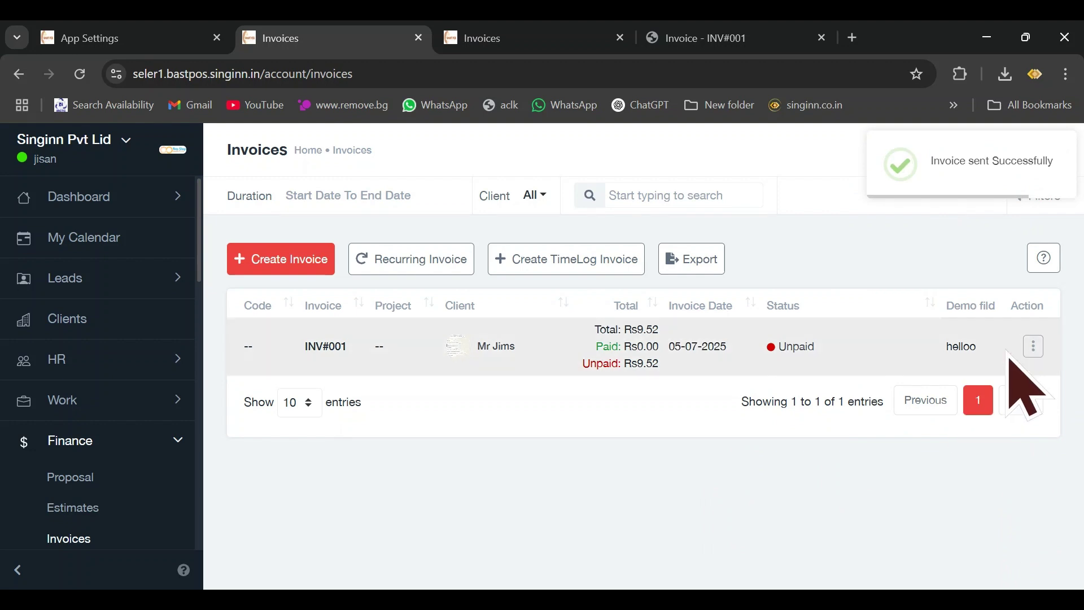
Step: Return to the payment page and scroll down to the 9.52 INR total due
{"action": "left_click", "coordinate": [1033, 346]}
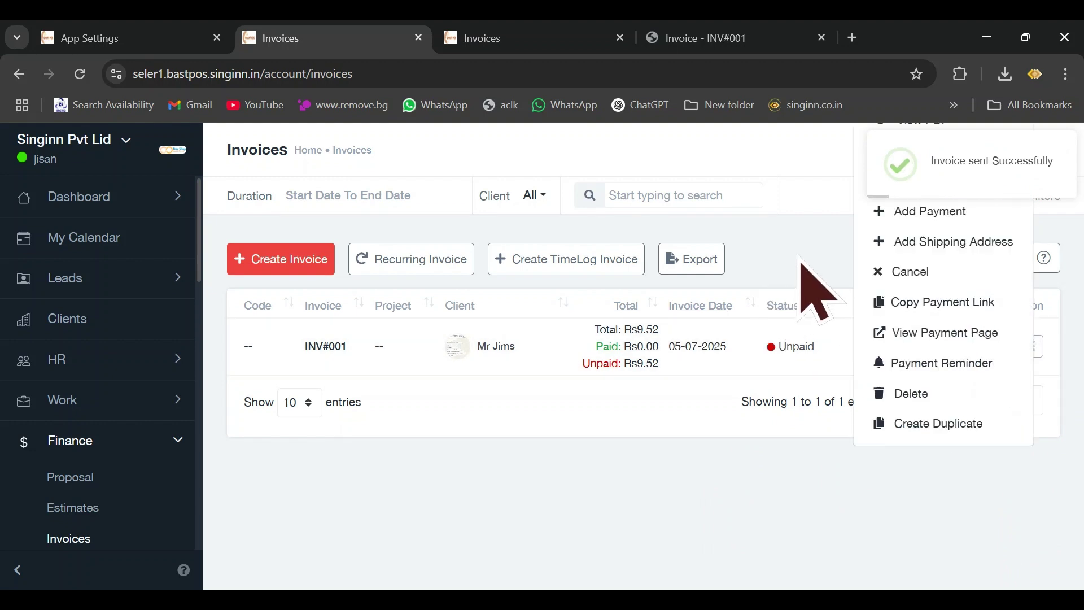
{"action": "left_click", "coordinate": [1034, 346]}
{"action": "left_click", "coordinate": [1034, 346]}
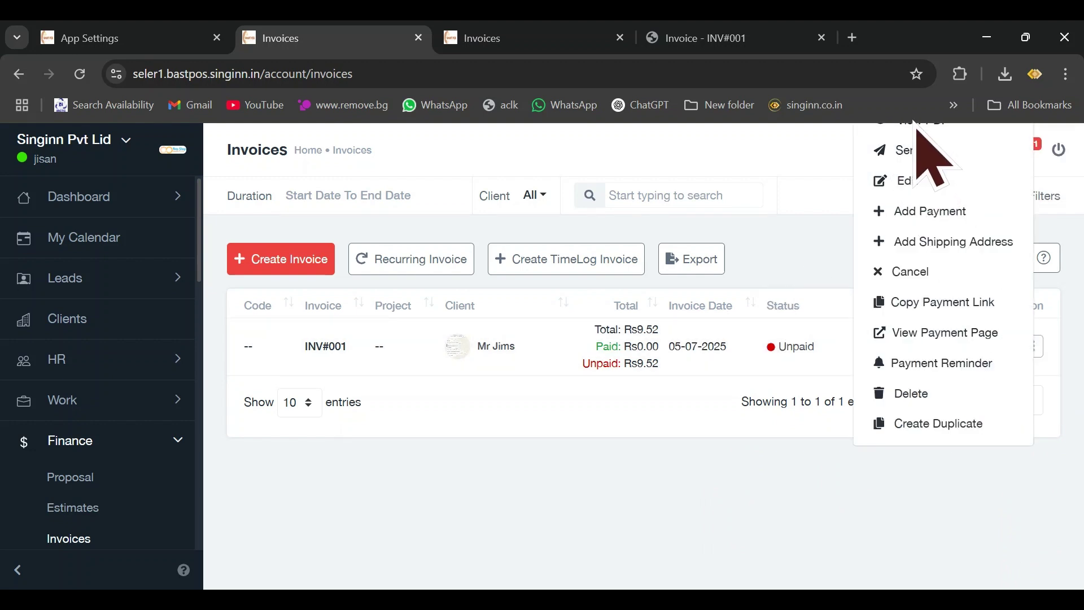
{"action": "left_click", "coordinate": [511, 38]}
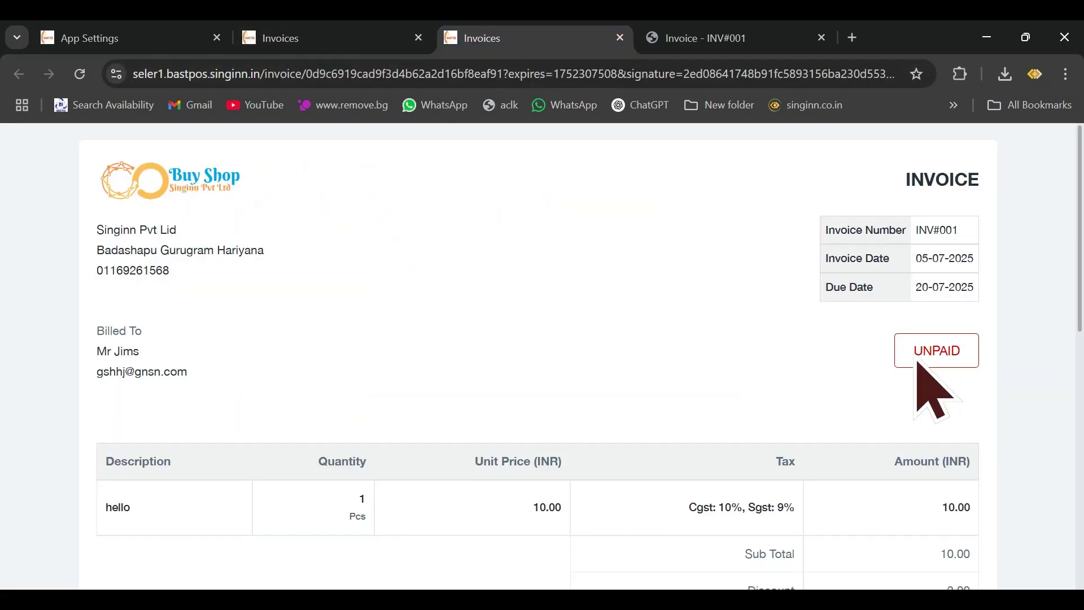
{"action": "scroll", "coordinate": [537, 356], "scroll_direction": "down", "scroll_amount": 8}
{"action": "scroll", "coordinate": [536, 356], "scroll_direction": "down", "scroll_amount": 2}
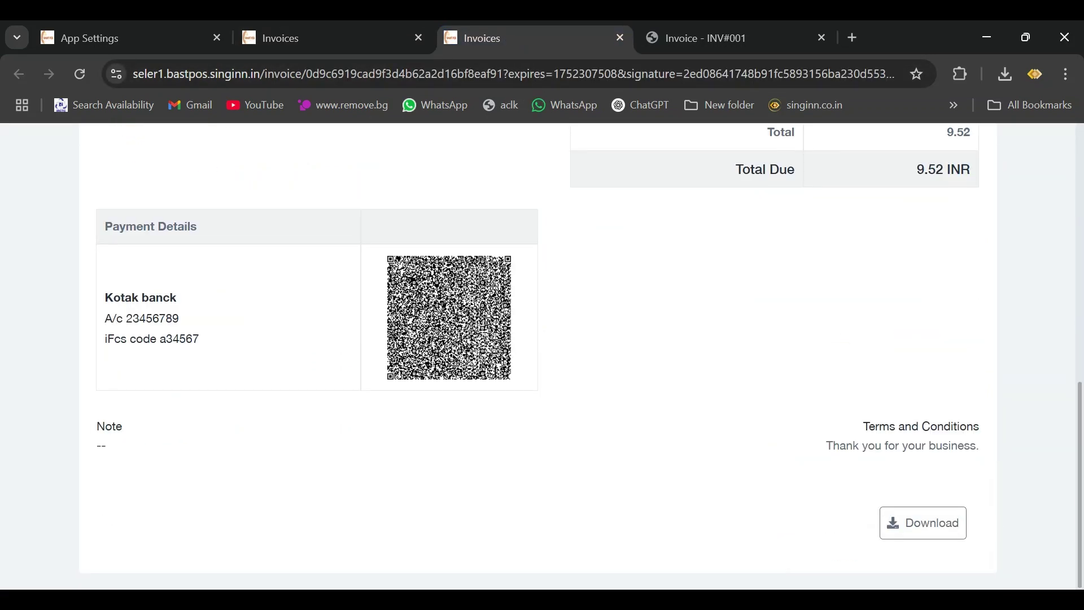
Step: Open the downloaded INV#001 PDF, check its Cgst/Sgst rates and totals, then return to the invoice page
{"action": "left_click", "coordinate": [359, 33]}
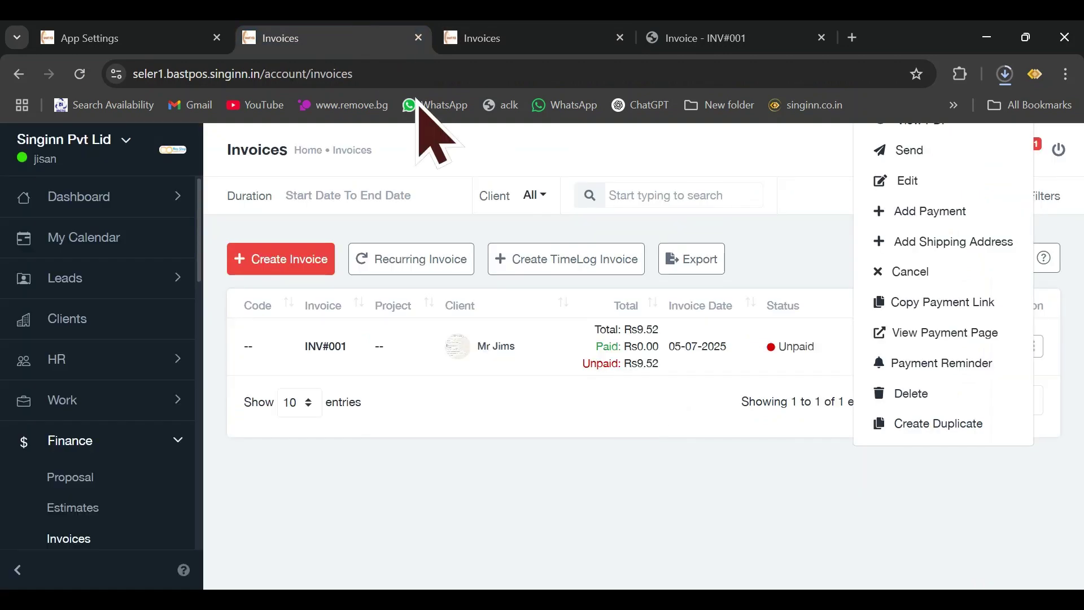
{"action": "left_click", "coordinate": [891, 117]}
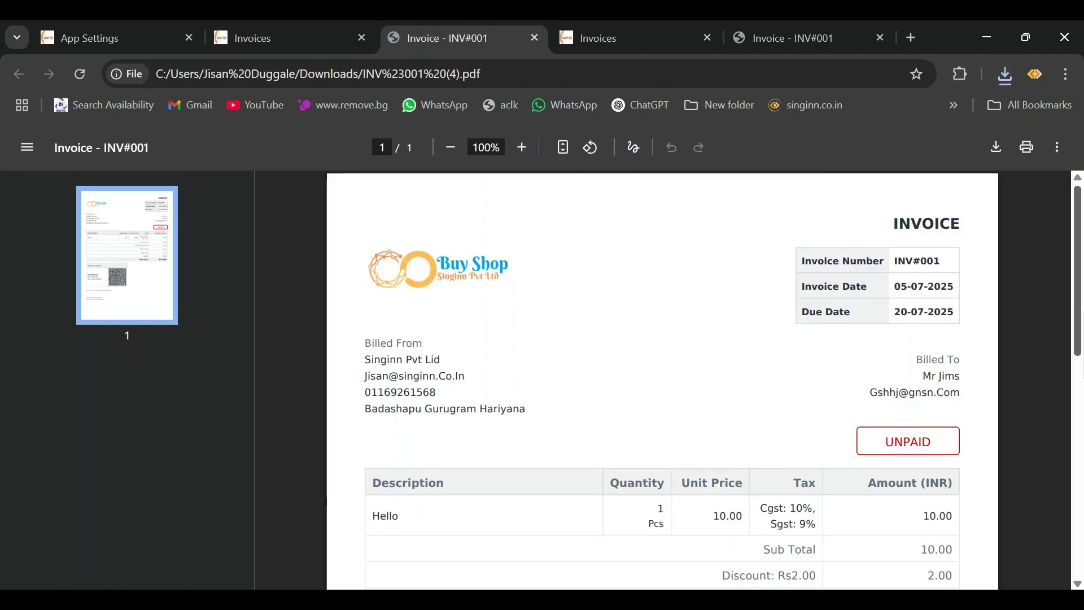
{"action": "scroll", "coordinate": [1079, 311], "scroll_direction": "down", "scroll_amount": 7}
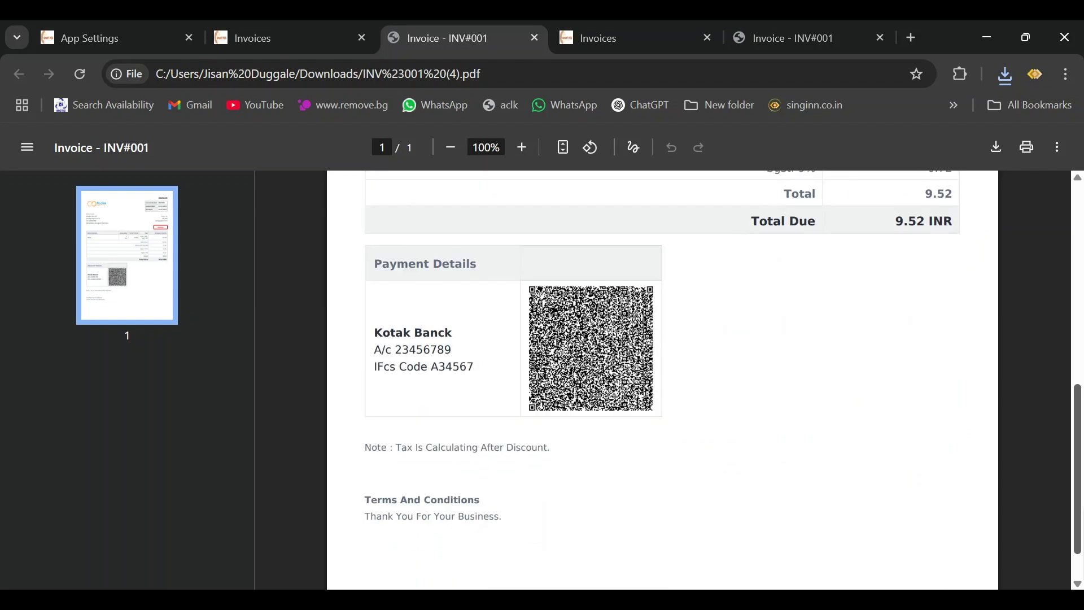
{"action": "scroll", "coordinate": [1065, 396], "scroll_direction": "up", "scroll_amount": 4}
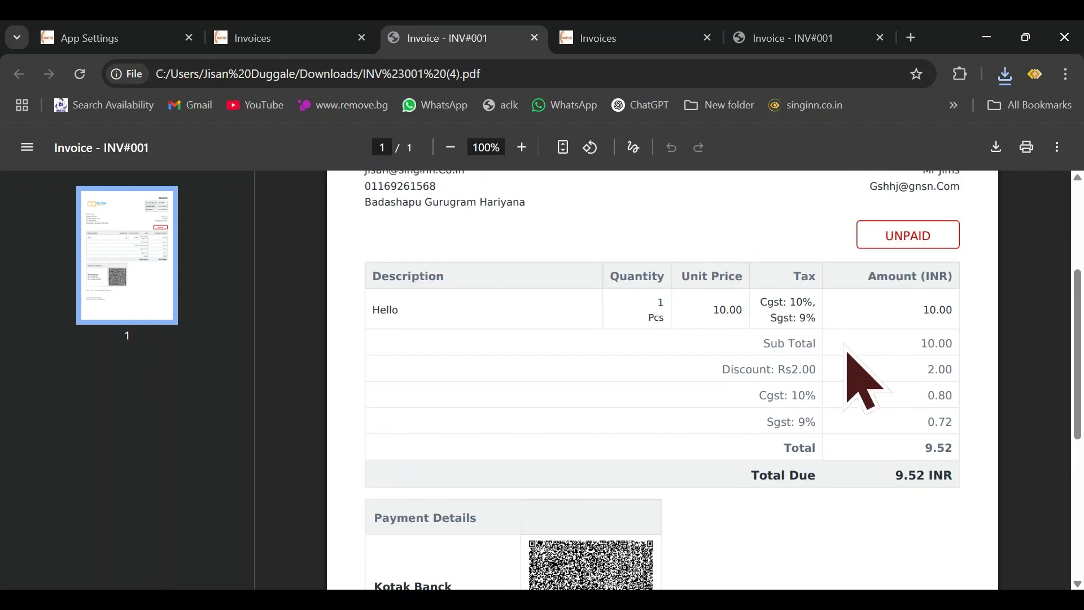
{"action": "left_click_drag", "start_coordinate": [763, 313], "coordinate": [793, 315]}
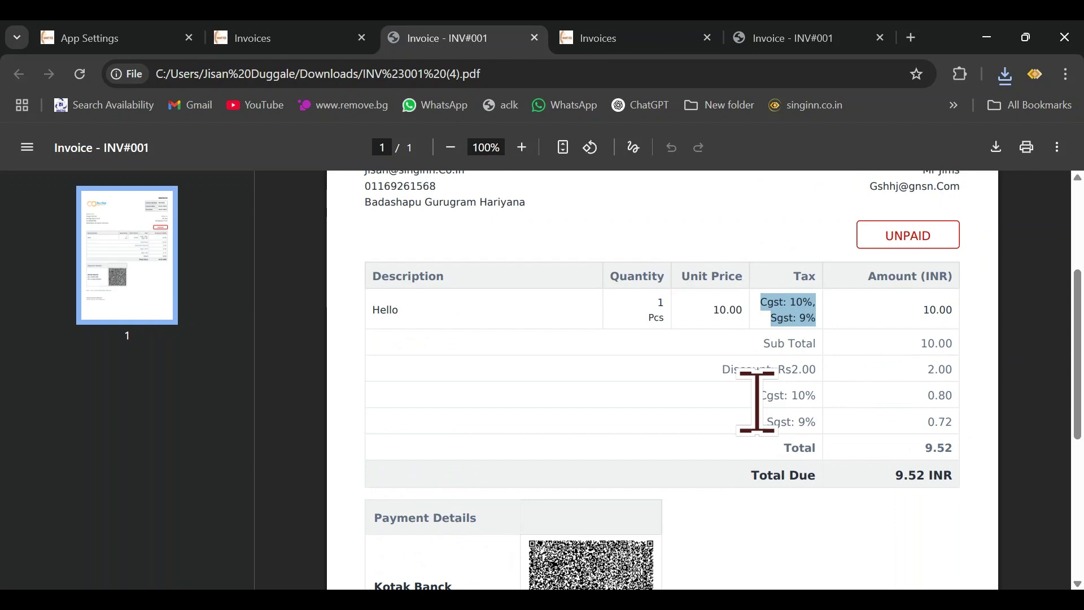
{"action": "left_click_drag", "start_coordinate": [763, 412], "coordinate": [948, 416]}
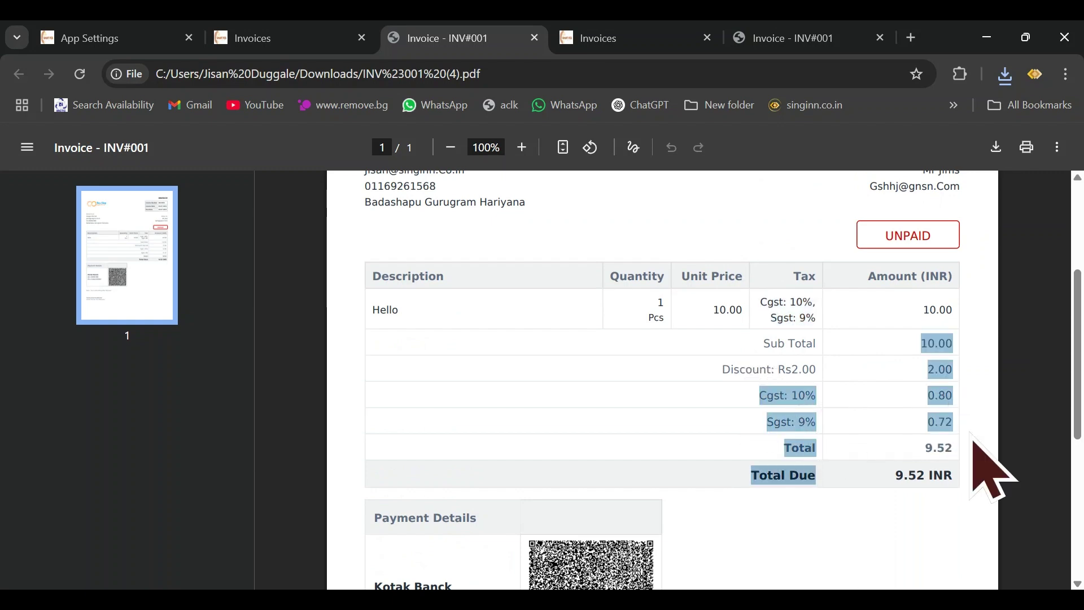
{"action": "left_click", "coordinate": [910, 538]}
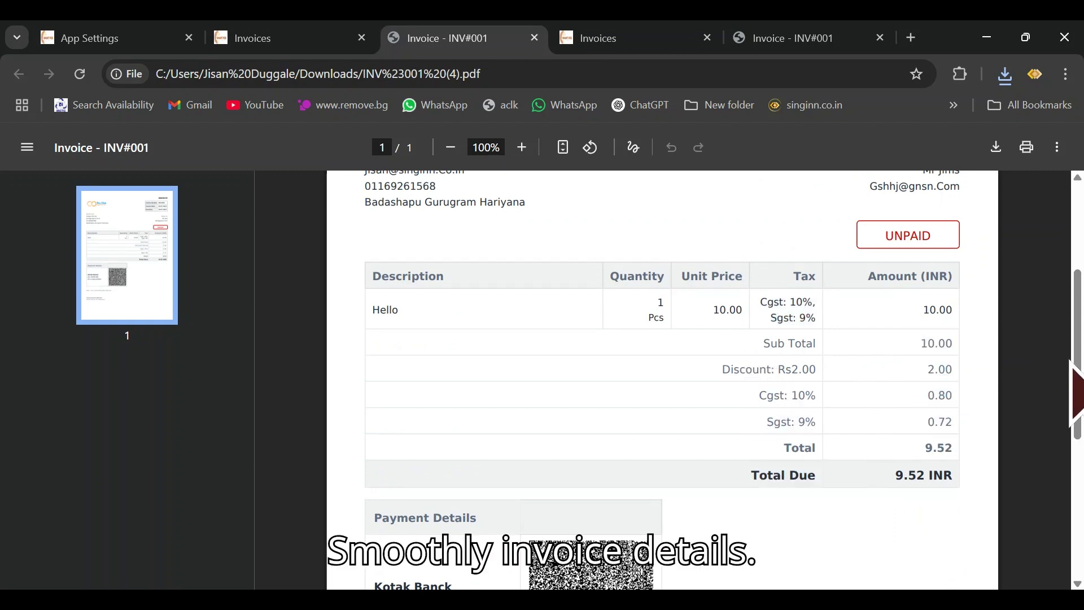
{"action": "left_click_drag", "start_coordinate": [1079, 396], "coordinate": [1078, 220]}
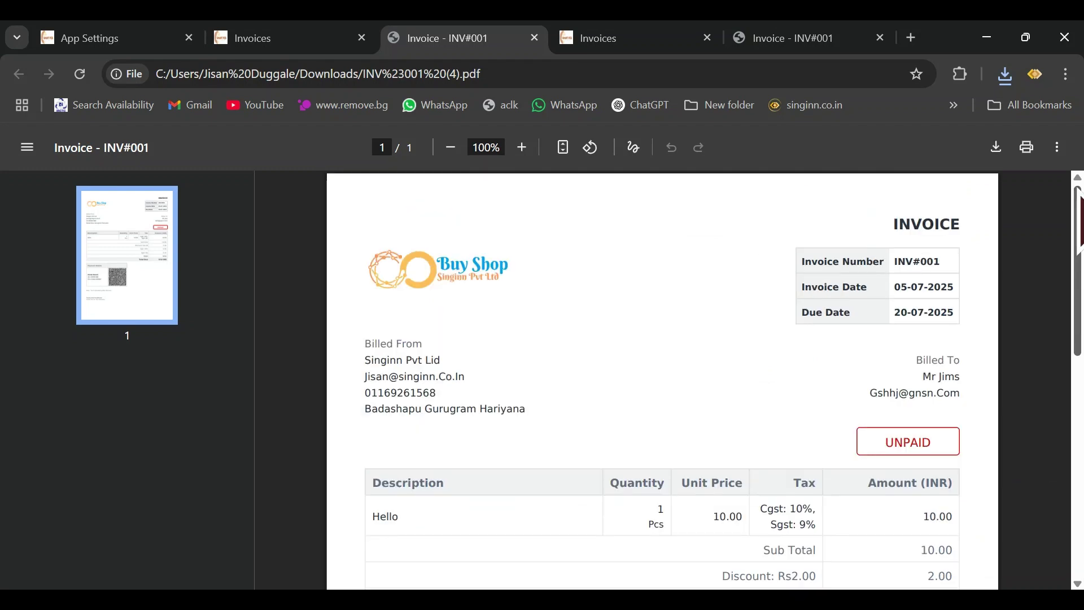
{"action": "left_click", "coordinate": [828, 29]}
Step: Close the leftover INV#001 PDF and duplicate Invoices tabs
{"action": "left_click", "coordinate": [880, 37]}
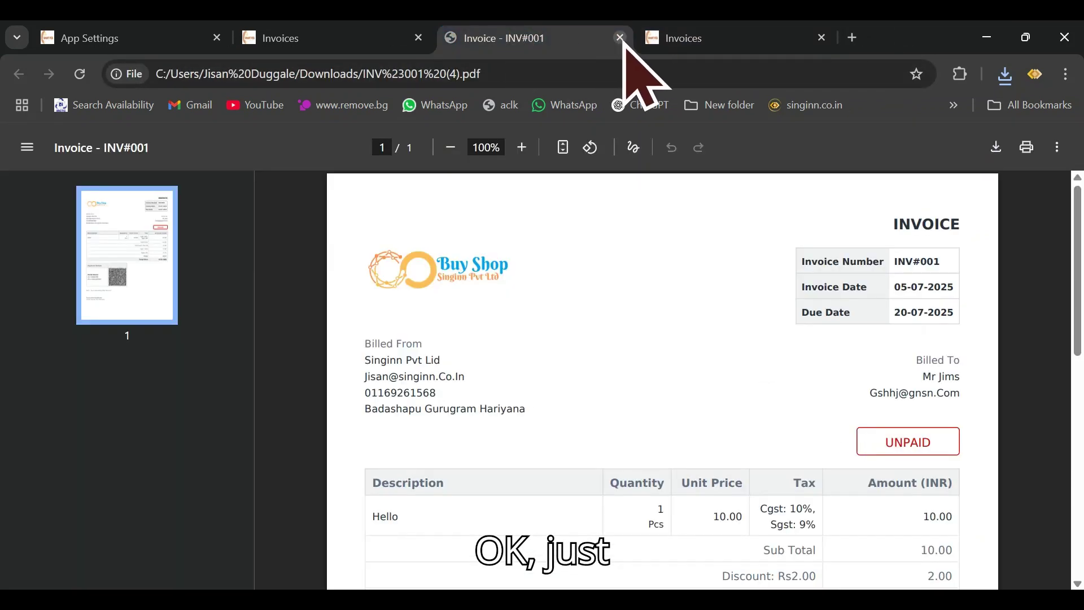
{"action": "left_click", "coordinate": [351, 34]}
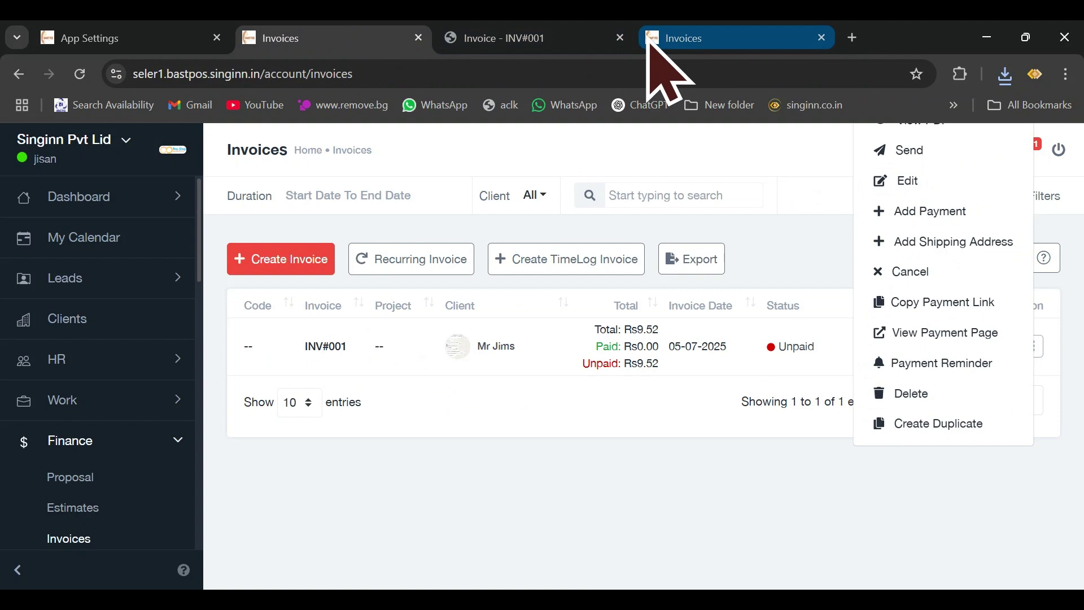
{"action": "left_click", "coordinate": [622, 38]}
{"action": "left_click", "coordinate": [621, 37]}
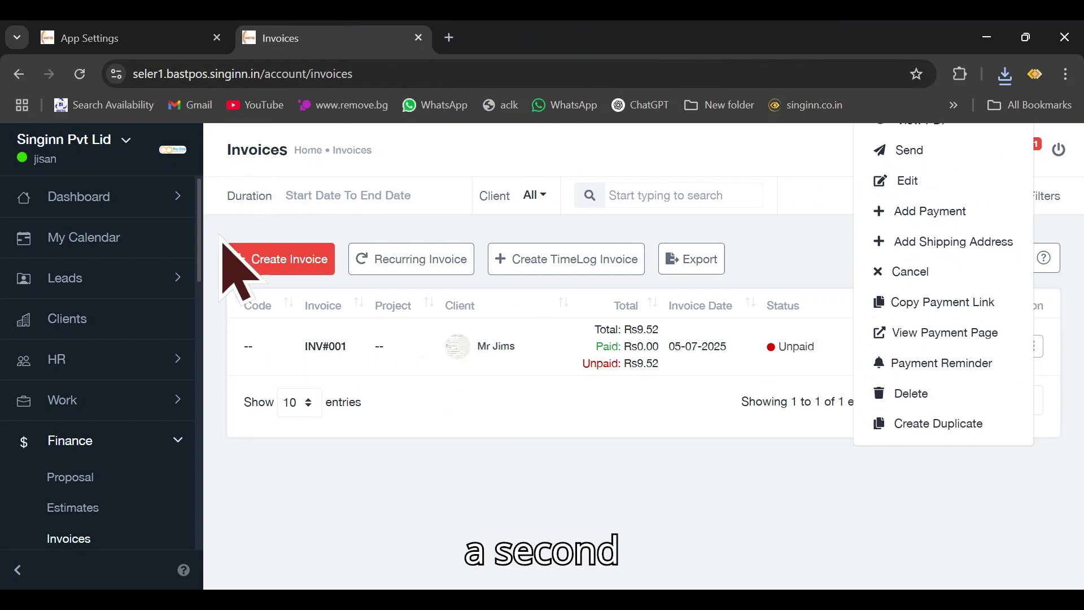
{"action": "scroll", "coordinate": [180, 452], "scroll_direction": "down", "scroll_amount": 10}
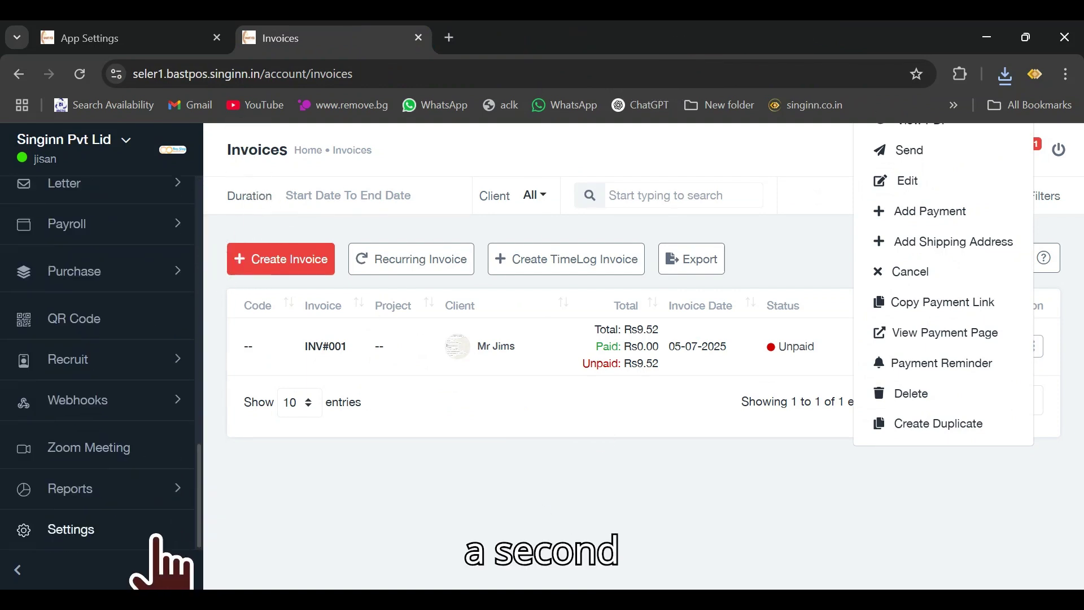
Step: Open Roles & Permissions in Settings and show the Employee role's permissions
{"action": "left_click", "coordinate": [152, 534]}
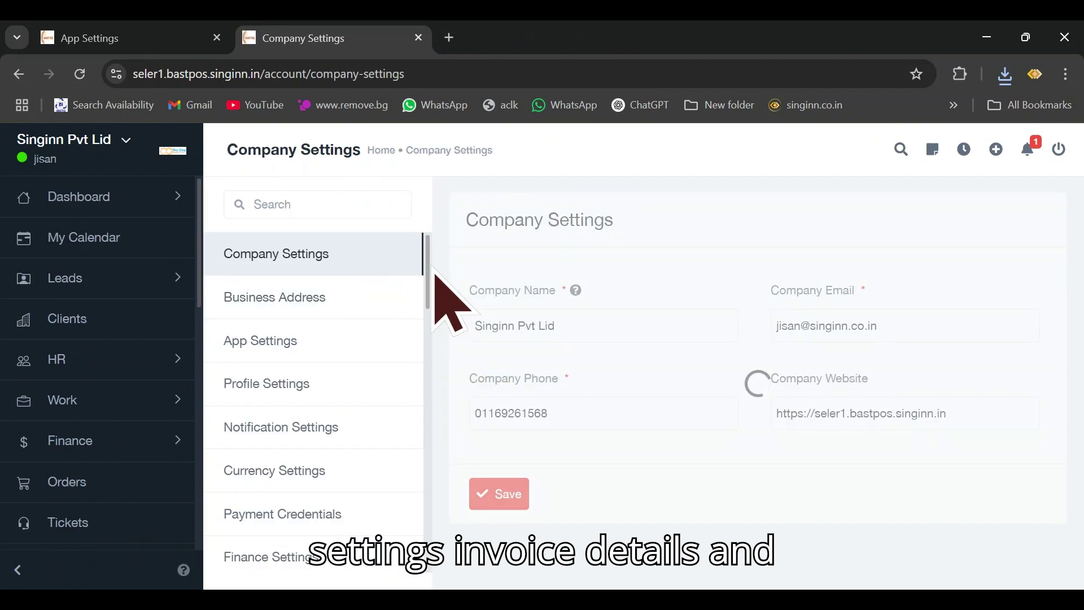
{"action": "left_click_drag", "start_coordinate": [432, 273], "coordinate": [442, 411]}
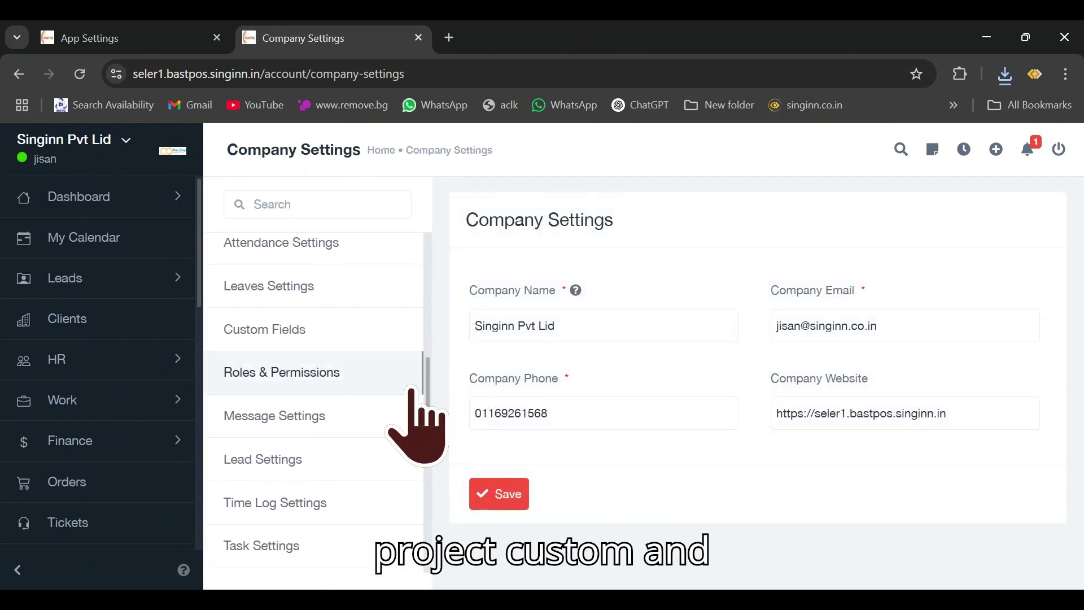
{"action": "left_click", "coordinate": [330, 374]}
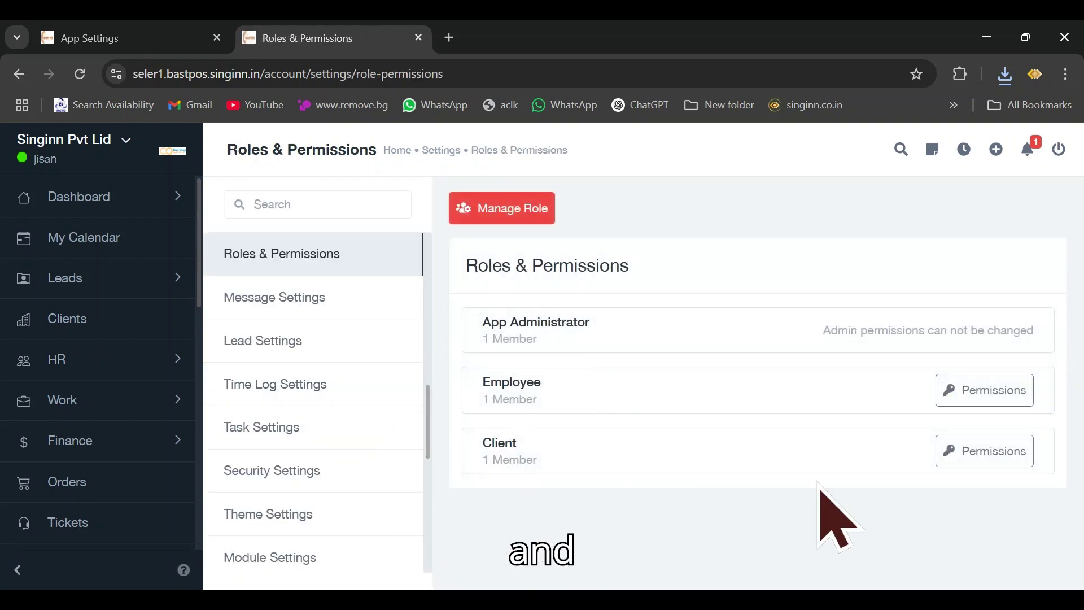
{"action": "left_click", "coordinate": [960, 390]}
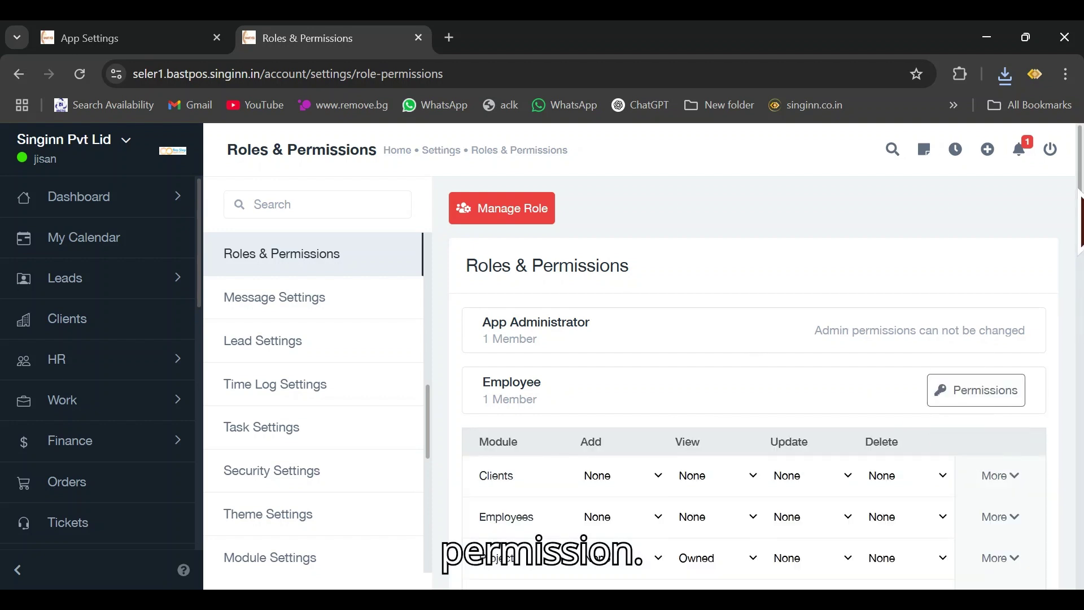
{"action": "mouse_move", "coordinate": [1080, 190]}
{"action": "left_mouse_down"}
{"action": "mouse_move", "coordinate": [1081, 319]}
{"action": "mouse_move", "coordinate": [1079, 184]}
{"action": "left_mouse_up"}
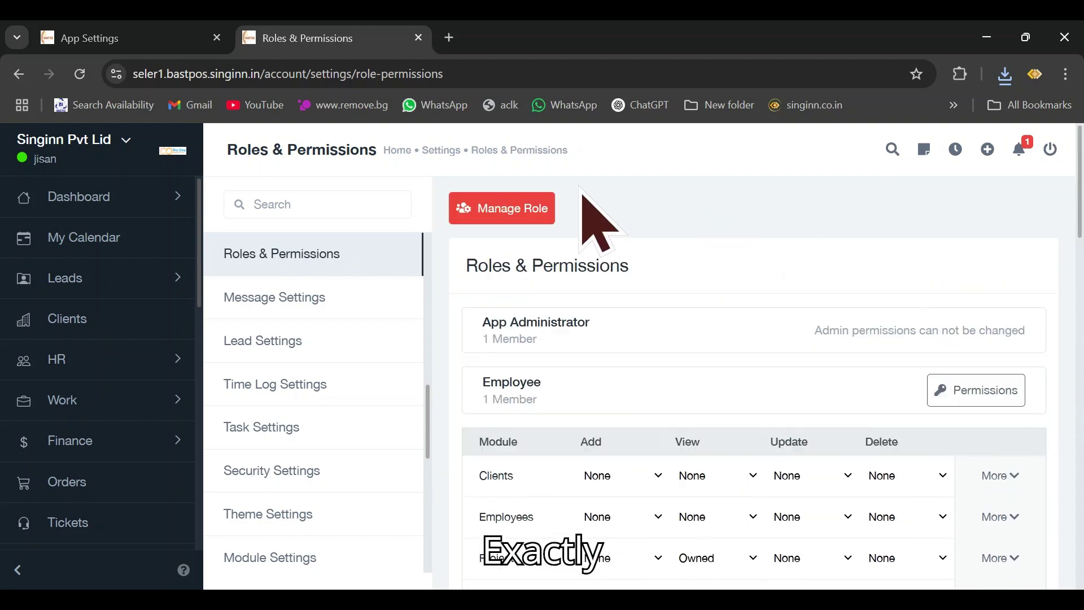
Step: Create a role named Hr with permissions imported from Employee
{"action": "left_click", "coordinate": [533, 209]}
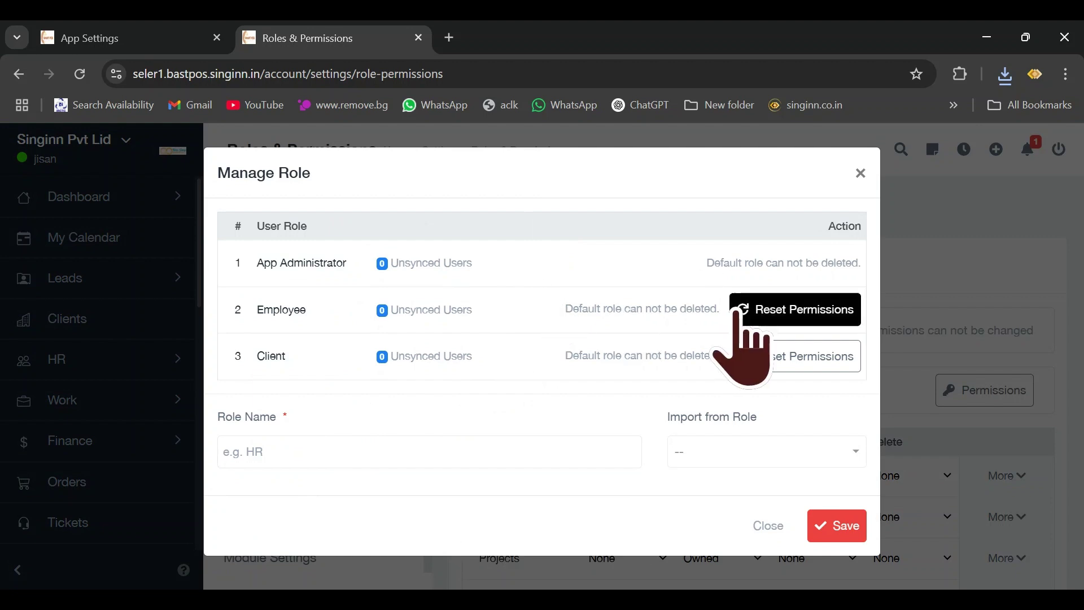
{"action": "left_click", "coordinate": [315, 454]}
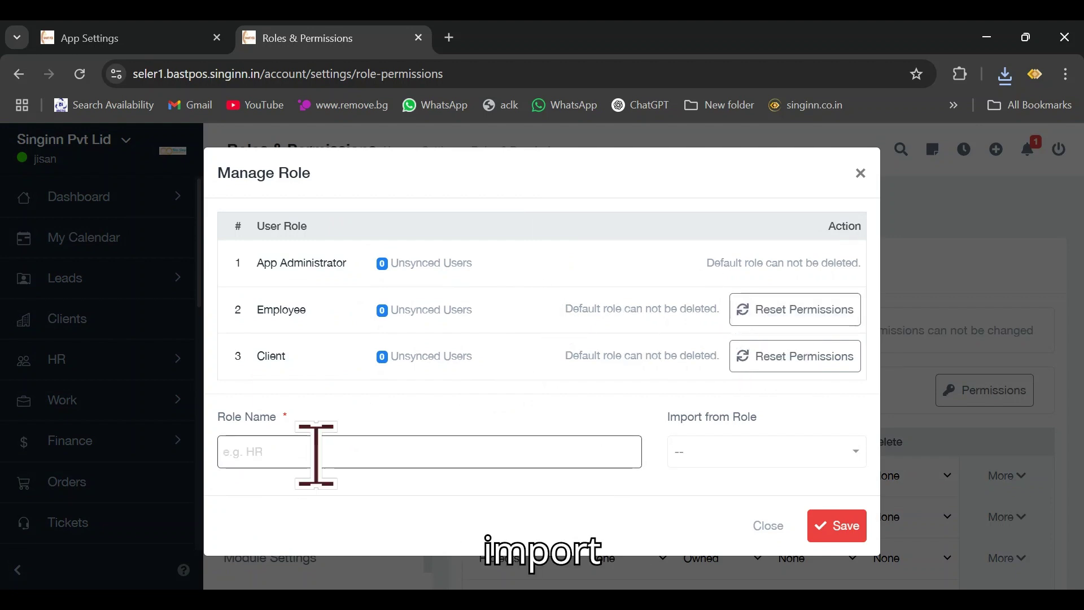
{"action": "type", "text": "Hr"}
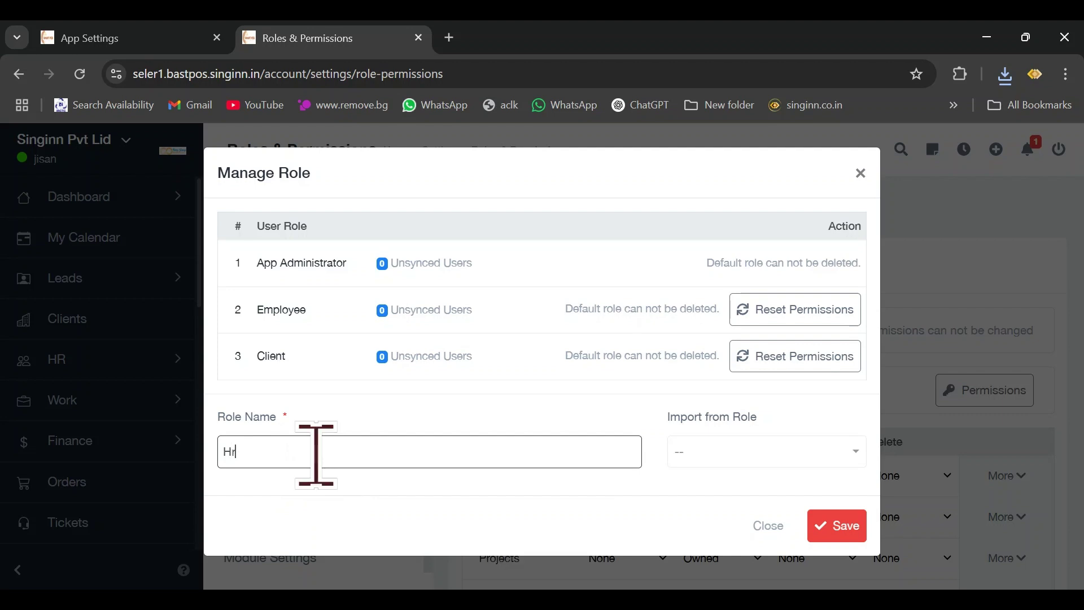
{"action": "left_click", "coordinate": [672, 467]}
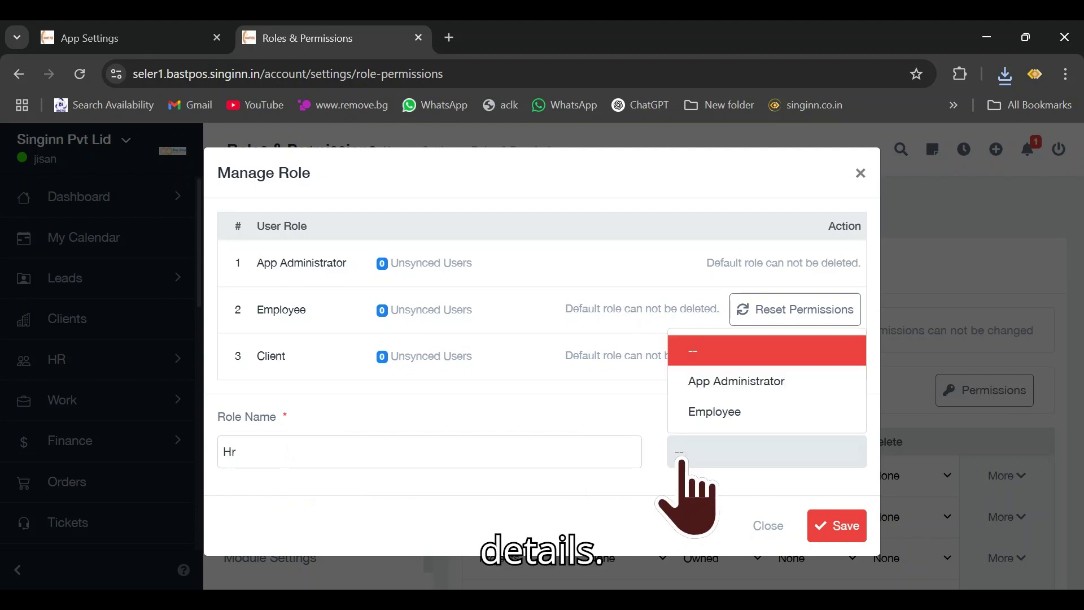
{"action": "left_click", "coordinate": [727, 412]}
{"action": "left_click", "coordinate": [829, 518]}
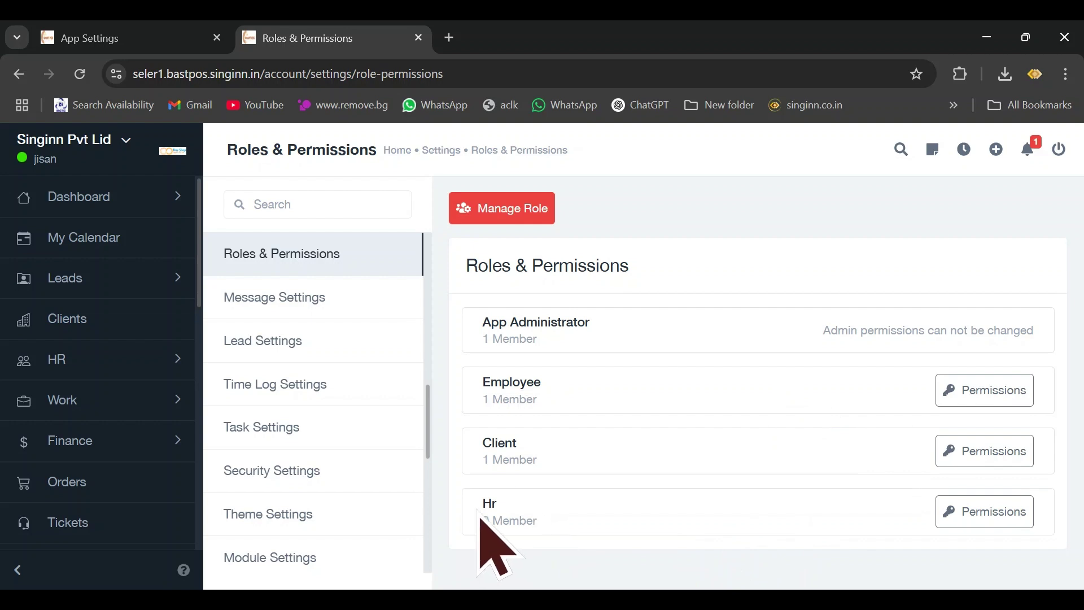
Step: Review the new Hr role's permissions, then go to Message Settings
{"action": "left_click", "coordinate": [976, 511]}
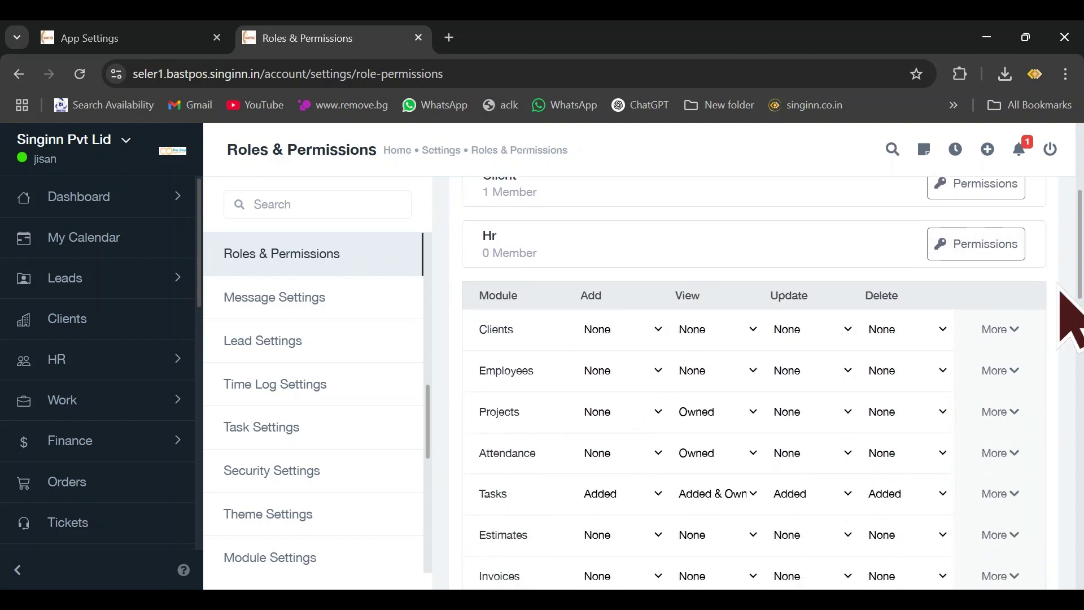
{"action": "scroll", "coordinate": [1079, 305], "scroll_direction": "down", "scroll_amount": 8}
{"action": "scroll", "coordinate": [1073, 307], "scroll_direction": "up", "scroll_amount": 10}
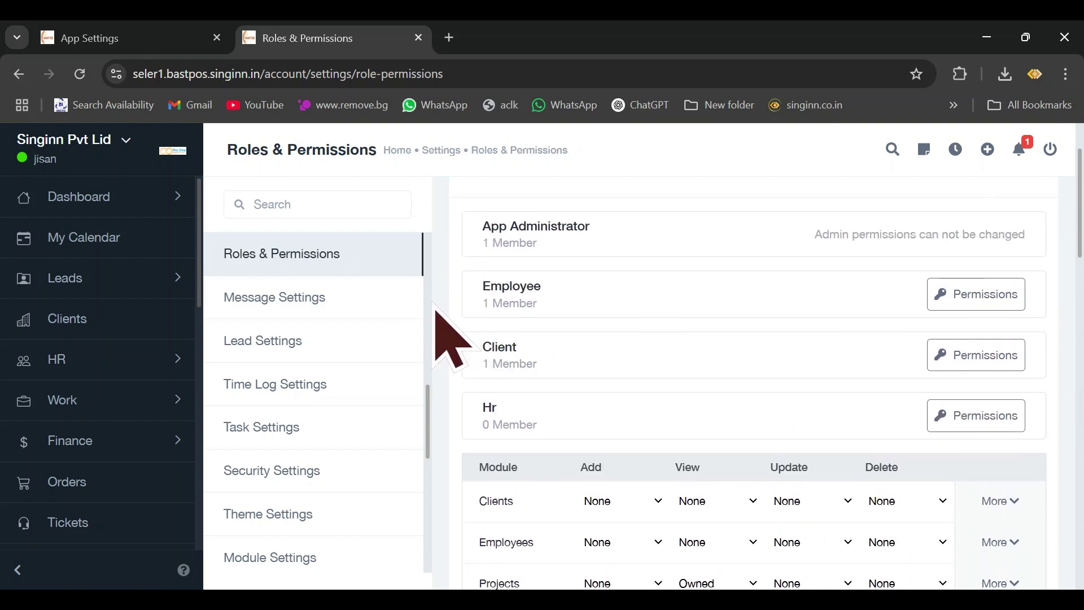
{"action": "scroll", "coordinate": [1078, 265], "scroll_direction": "up", "scroll_amount": 2}
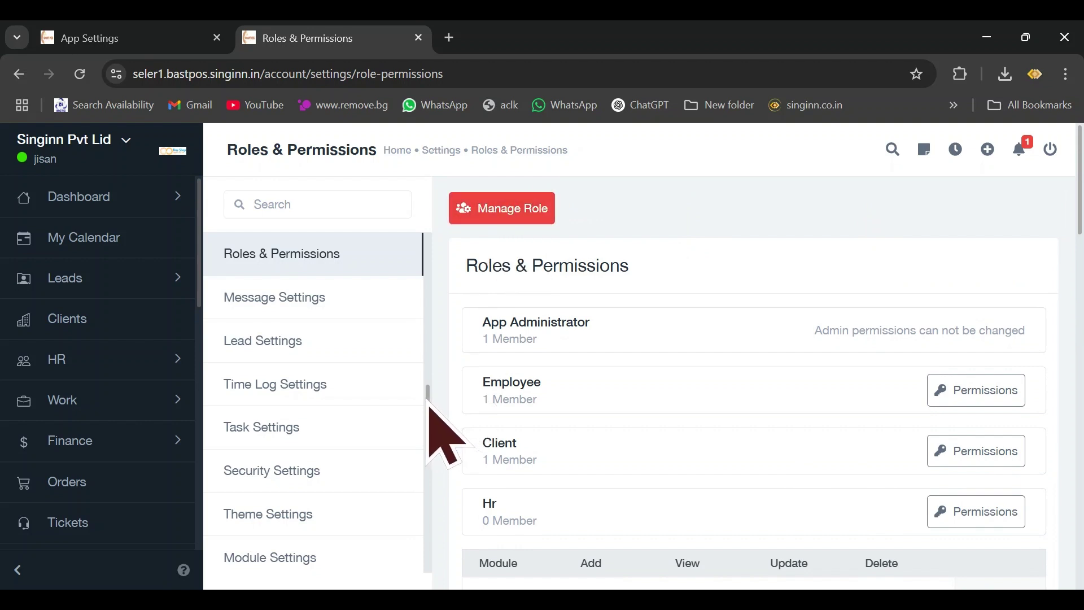
{"action": "left_click", "coordinate": [373, 306]}
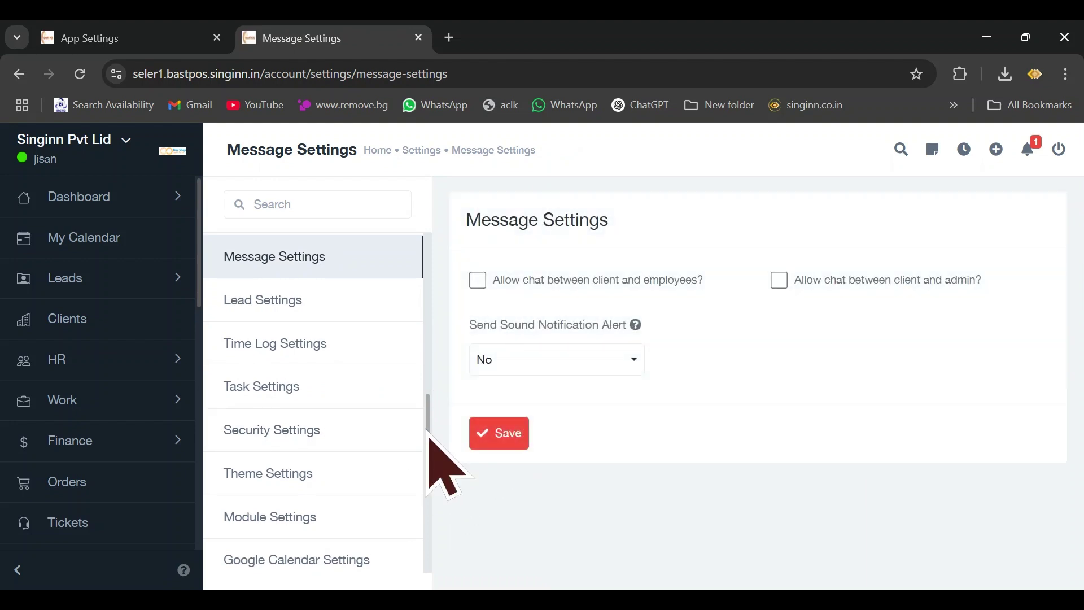
Step: Allow client–employee chat and set Send Sound Notification Alert to Yes, leaving client–admin chat off
{"action": "left_click_drag", "start_coordinate": [428, 435], "coordinate": [427, 414]}
{"action": "left_click", "coordinate": [478, 280]}
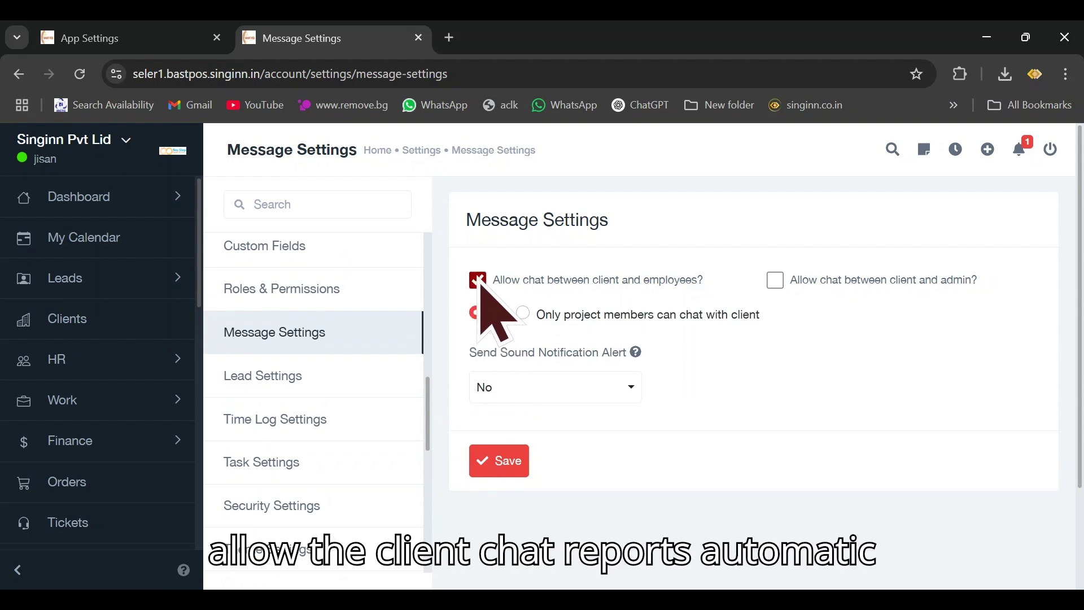
{"action": "left_click", "coordinate": [577, 389]}
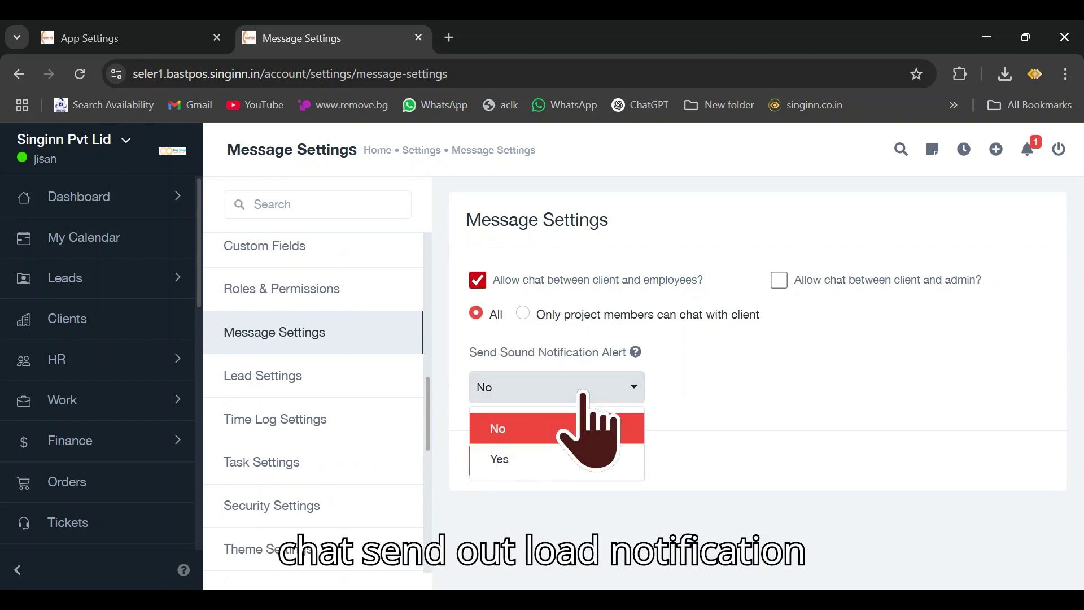
{"action": "left_click", "coordinate": [587, 459]}
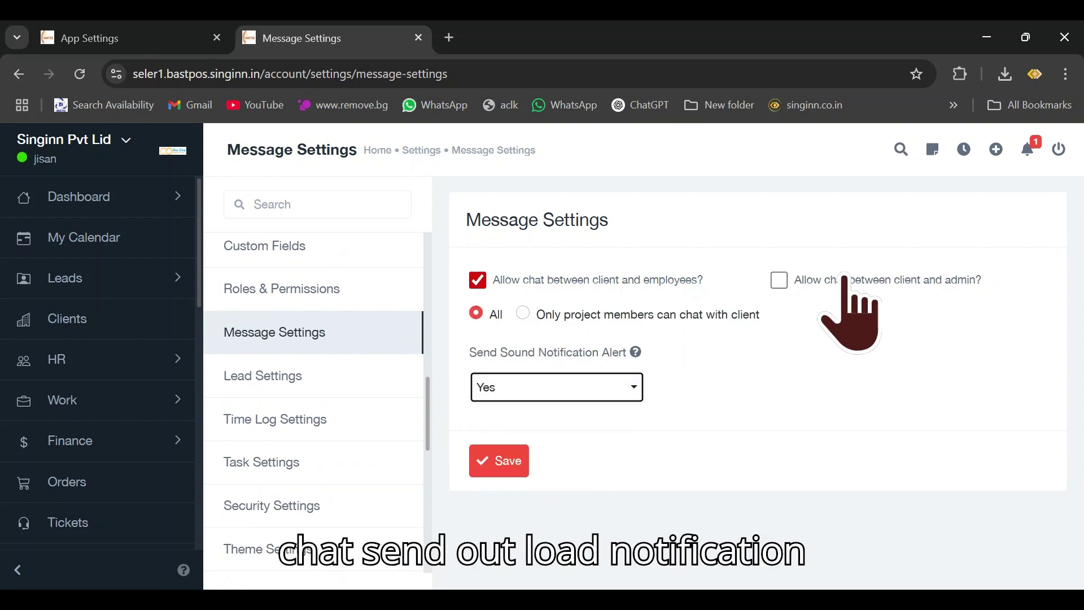
{"action": "left_click", "coordinate": [818, 283]}
{"action": "left_click", "coordinate": [818, 282]}
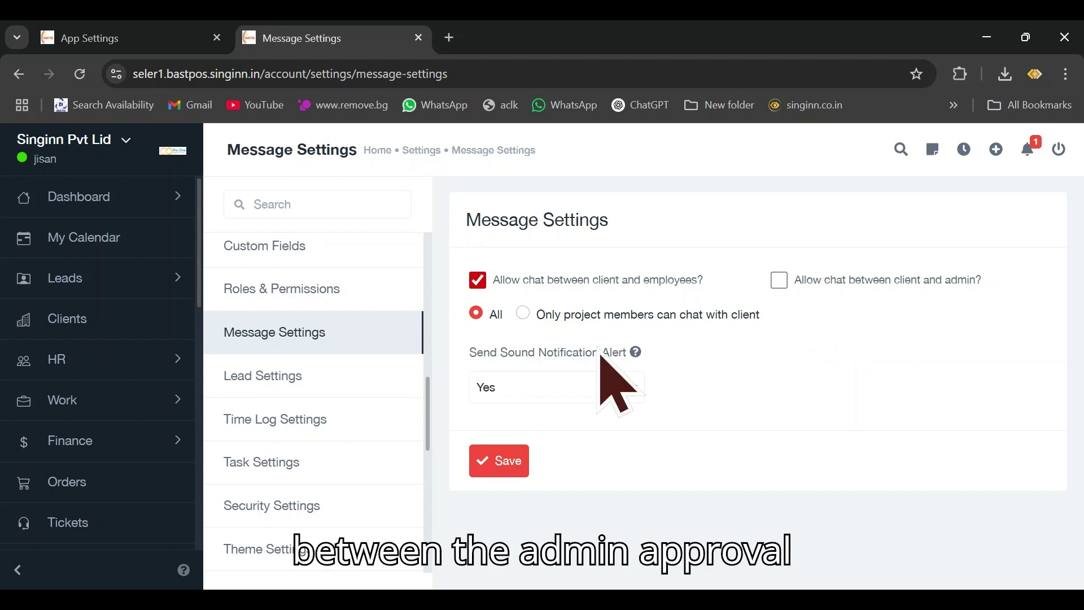
{"action": "left_click", "coordinate": [323, 383]}
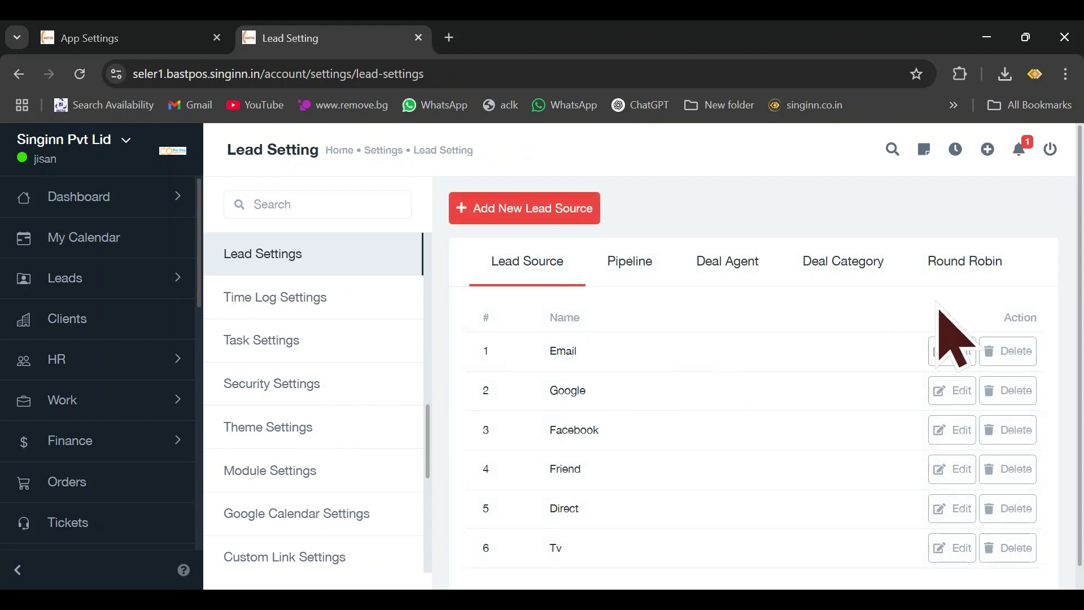
{"action": "scroll", "coordinate": [754, 384], "scroll_direction": "down", "scroll_amount": 1}
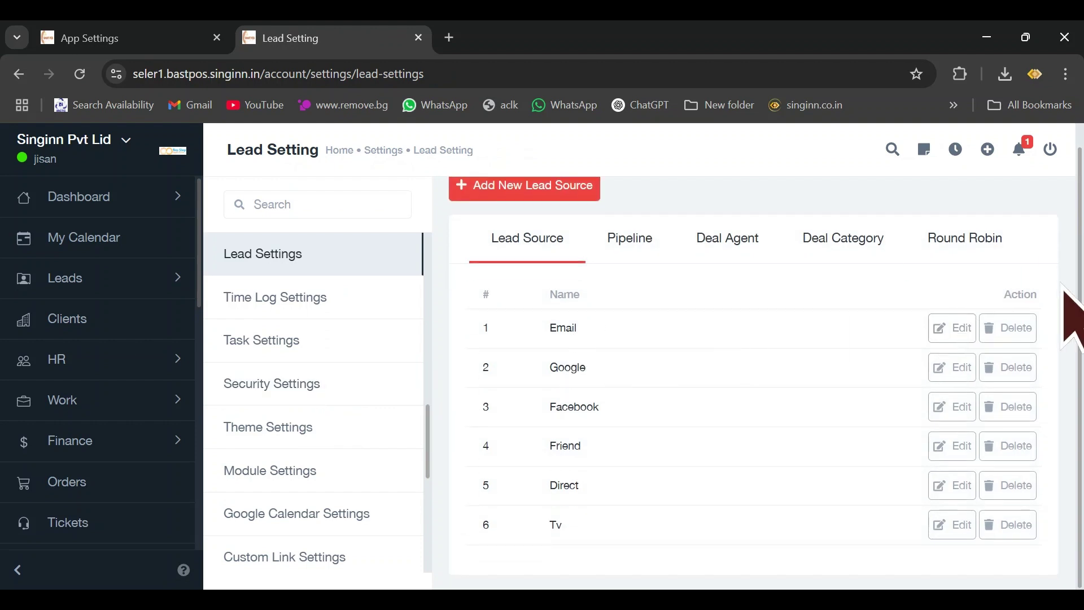
Step: Review the Sales Pipeline's seven deal stages in the Pipeline settings
{"action": "left_click", "coordinate": [645, 232]}
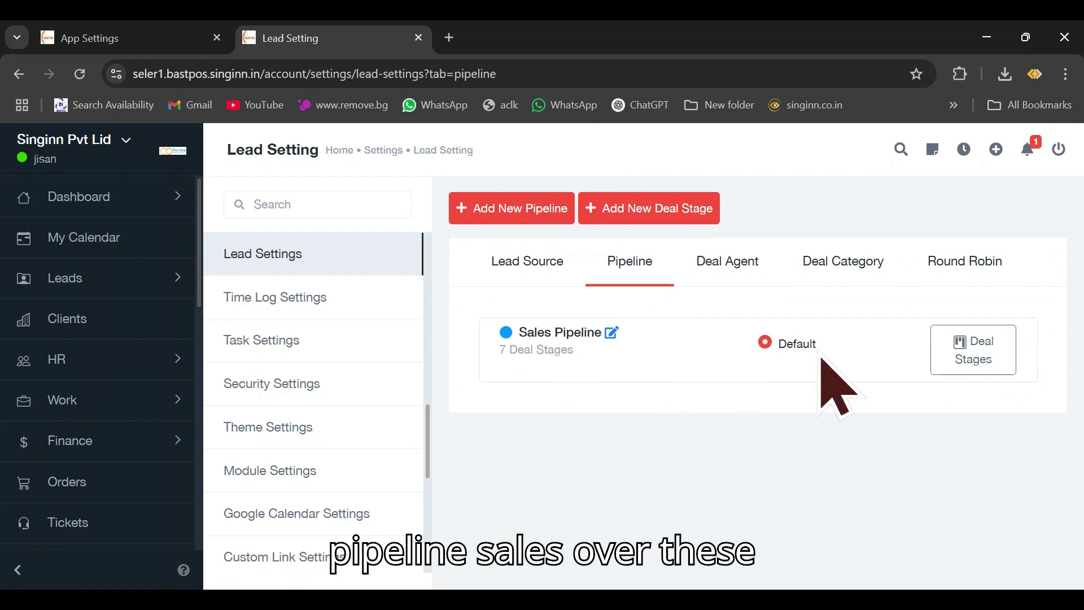
{"action": "left_click", "coordinate": [990, 341]}
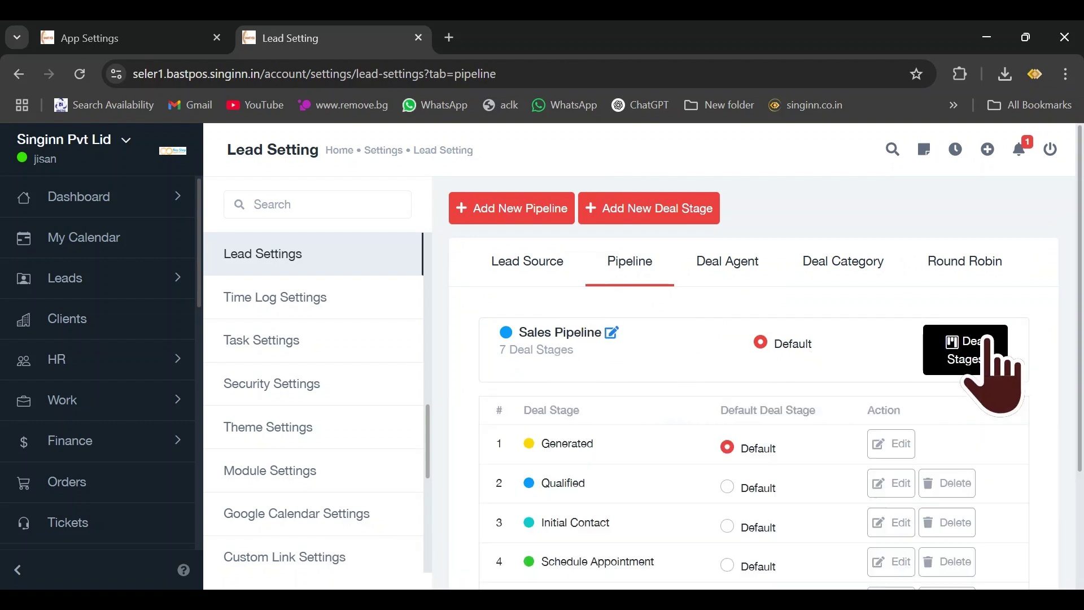
{"action": "scroll", "coordinate": [754, 384], "scroll_direction": "down", "scroll_amount": 2}
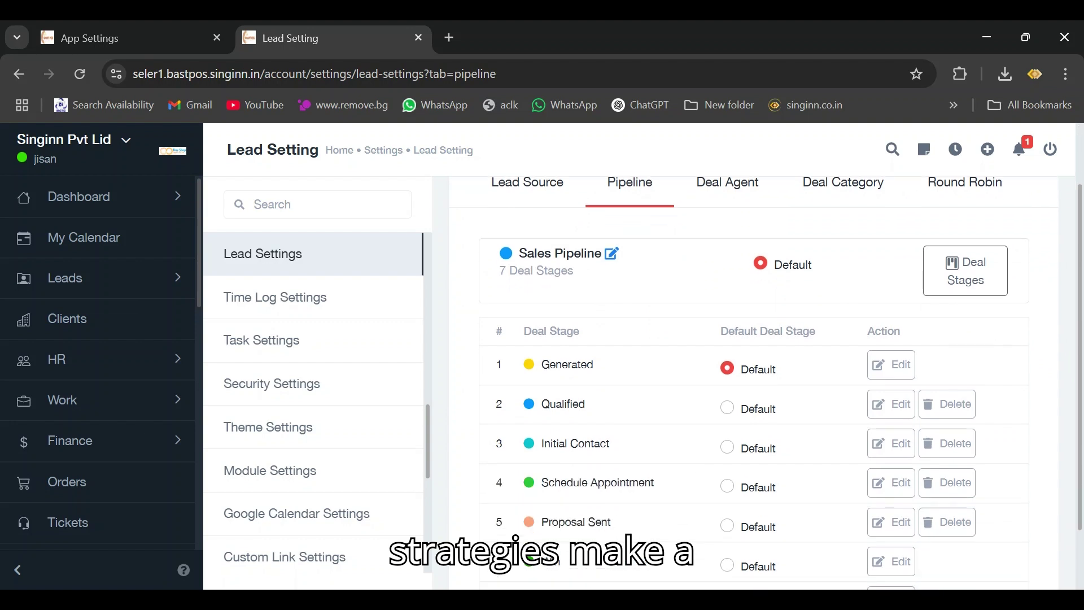
{"action": "scroll", "coordinate": [754, 384], "scroll_direction": "down", "scroll_amount": 1}
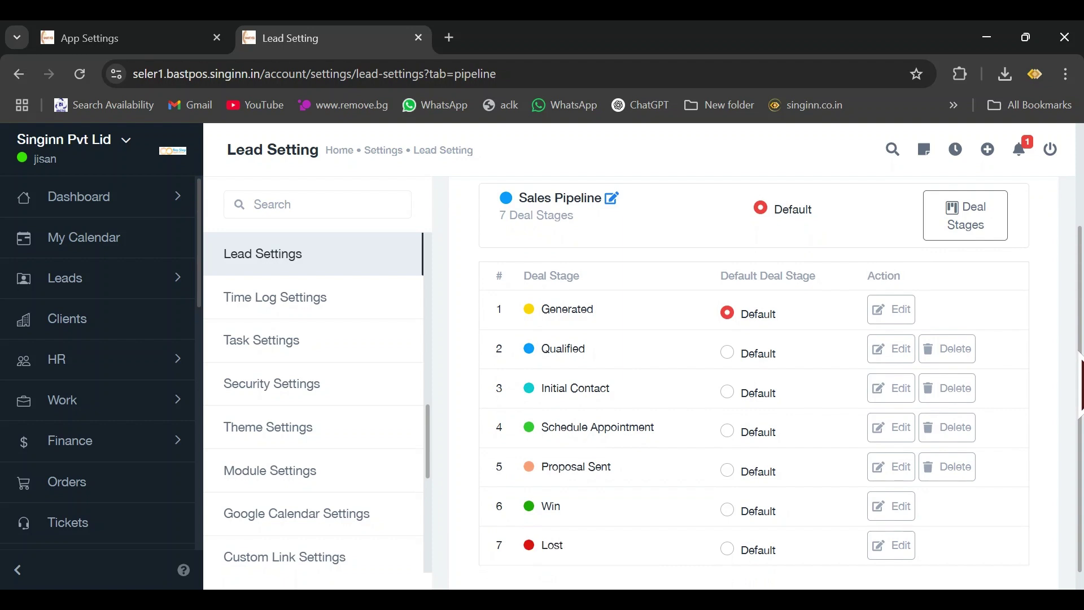
{"action": "scroll", "coordinate": [1067, 291], "scroll_direction": "up", "scroll_amount": 3}
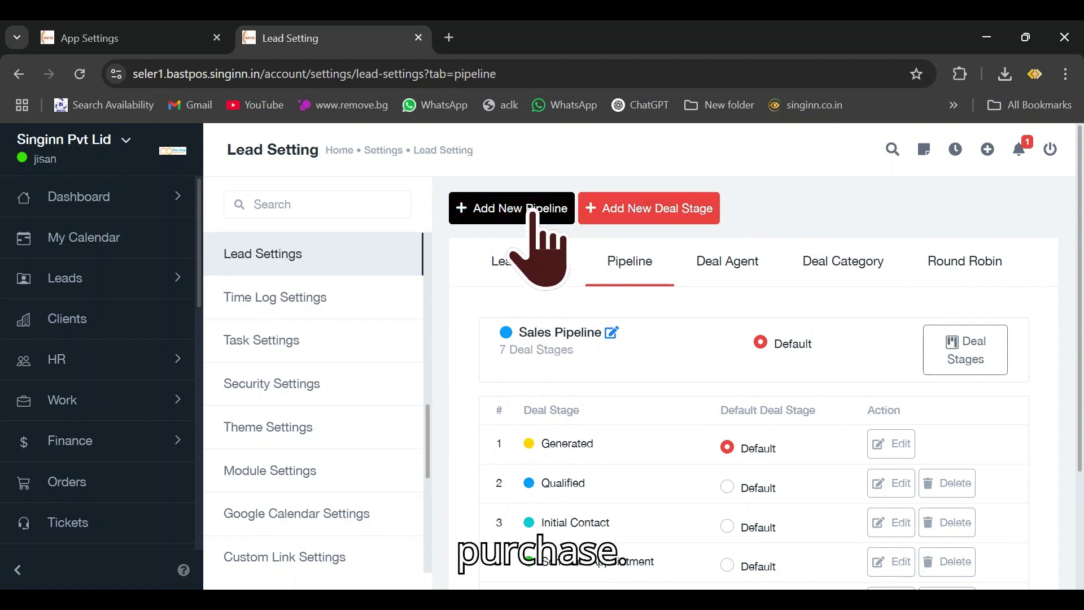
Step: Check the empty Deal Agent and Deal Category lists, closing their Add forms unused
{"action": "left_click", "coordinate": [750, 276]}
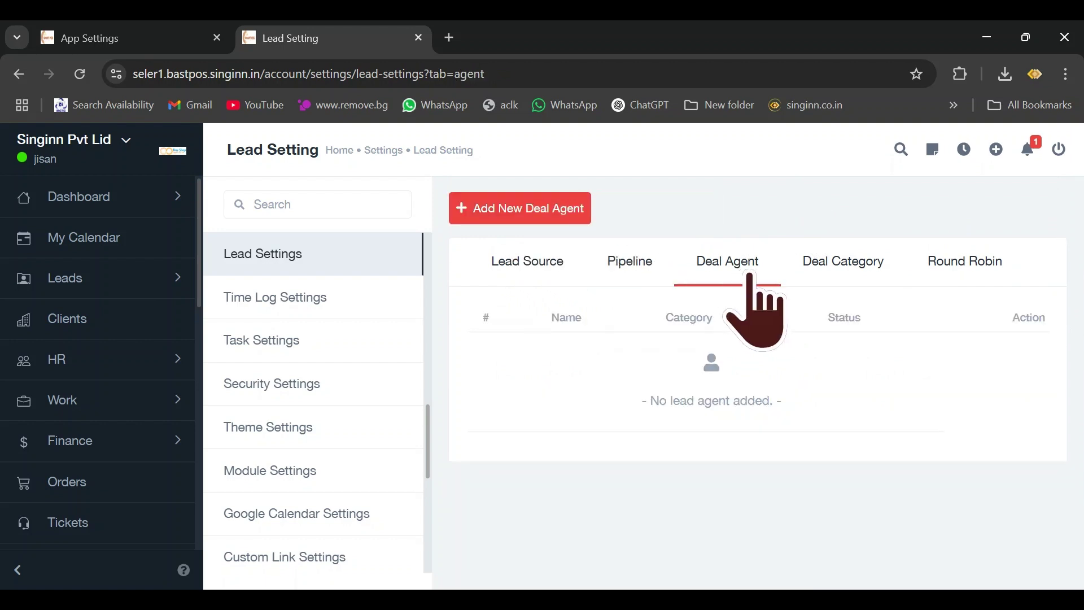
{"action": "left_click", "coordinate": [533, 224]}
{"action": "left_click", "coordinate": [698, 281]}
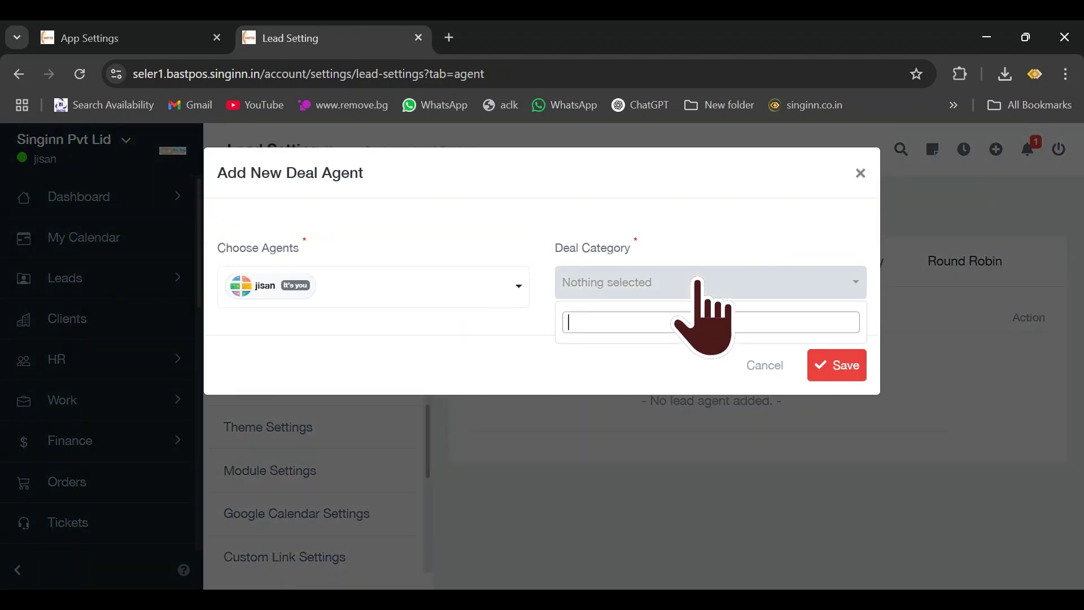
{"action": "left_click", "coordinate": [907, 205]}
{"action": "left_click", "coordinate": [861, 172]}
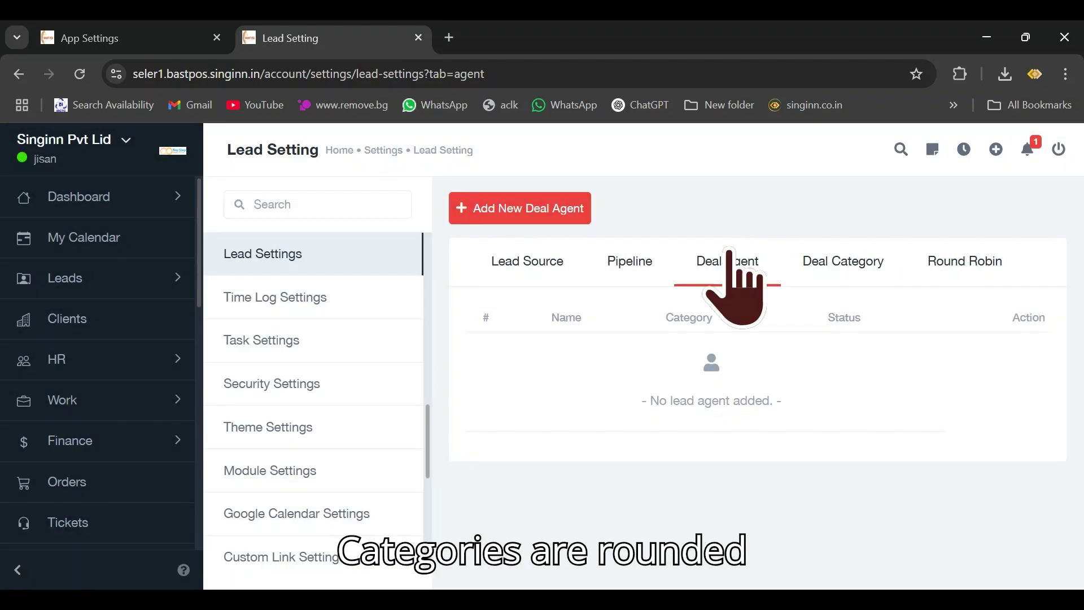
{"action": "left_click", "coordinate": [814, 276]}
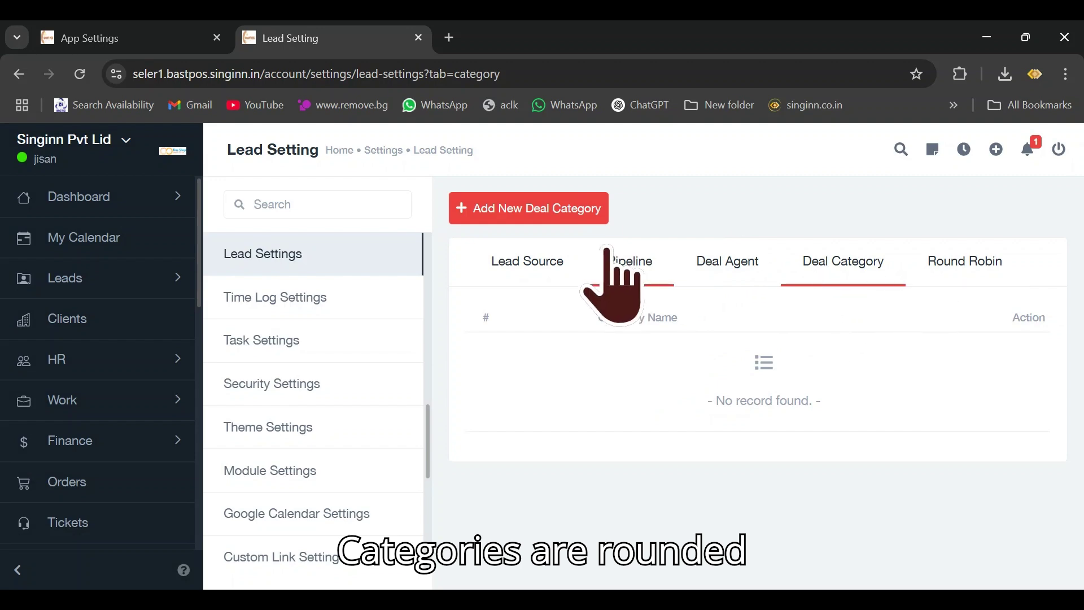
{"action": "left_click", "coordinate": [574, 210]}
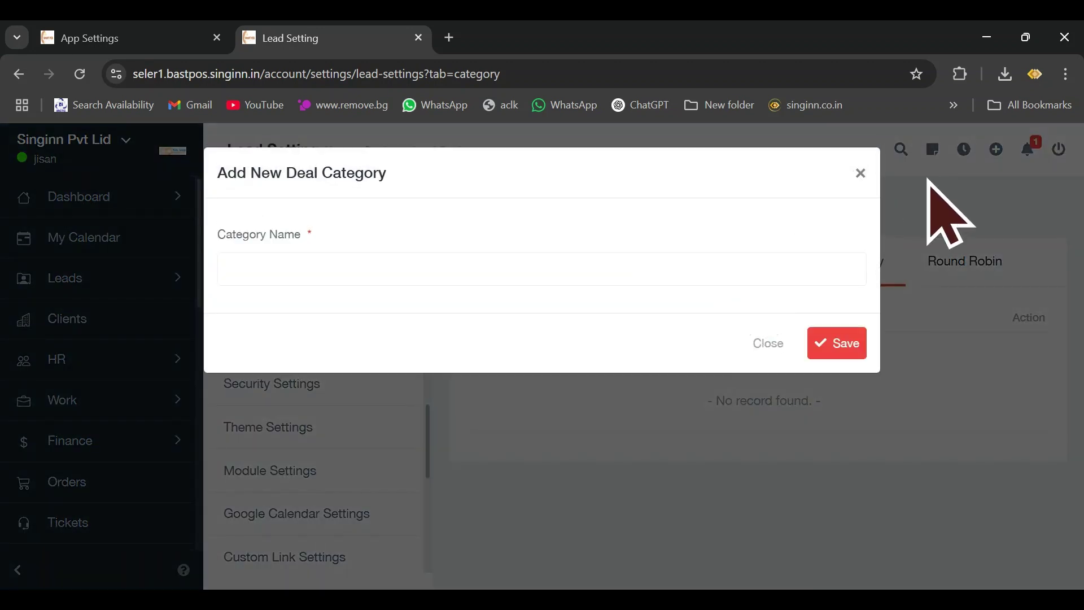
{"action": "left_click", "coordinate": [859, 169]}
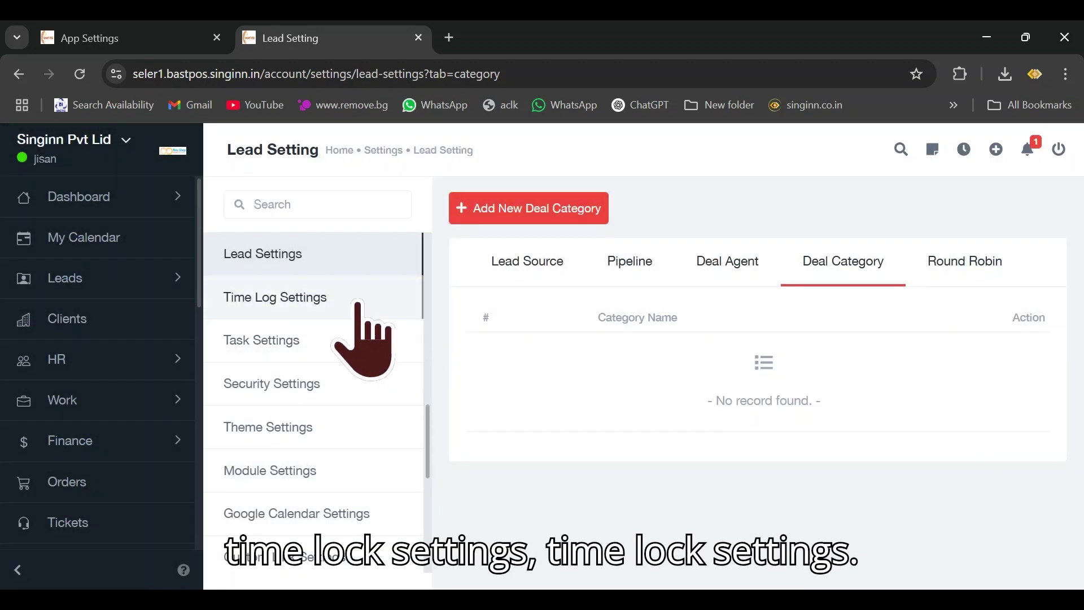
{"action": "left_click", "coordinate": [359, 309]}
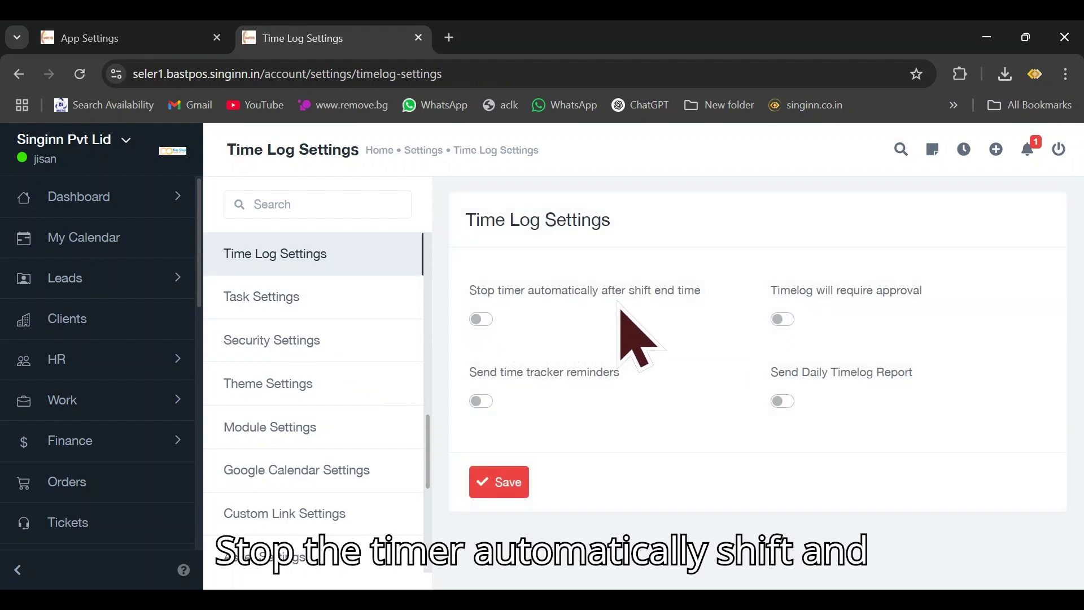
Step: Switch on auto-stop timers, timelog approval, tracker reminders and the daily timelog report
{"action": "left_click", "coordinate": [484, 319]}
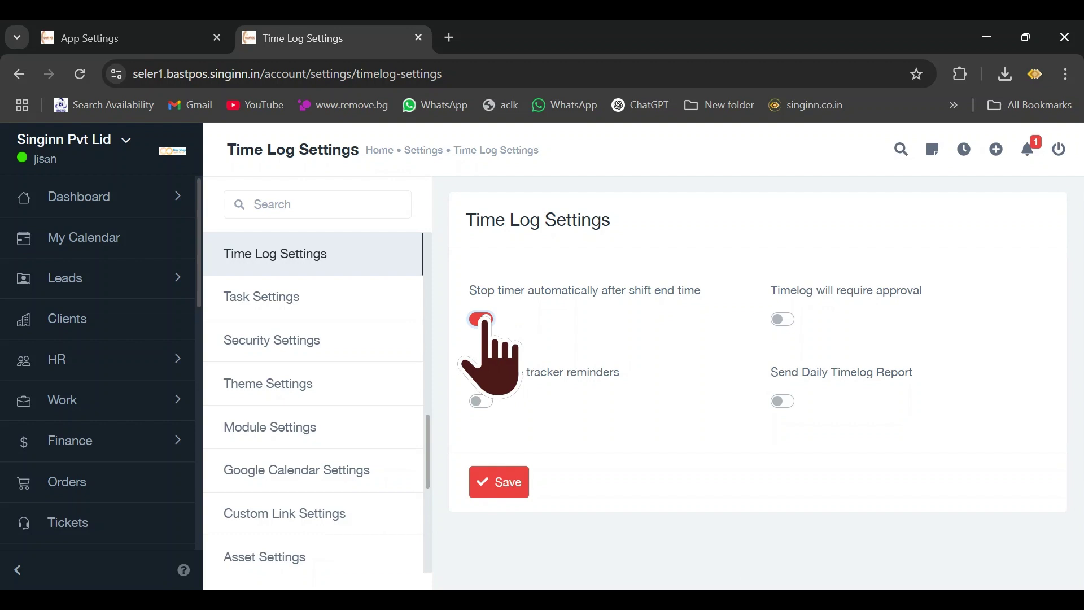
{"action": "left_click", "coordinate": [779, 320]}
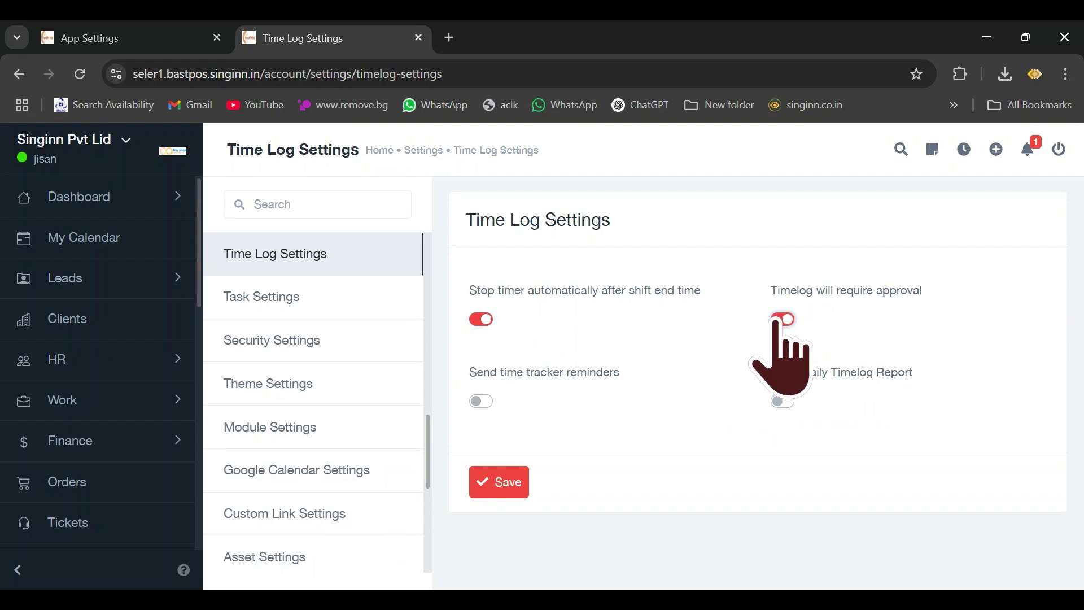
{"action": "left_click", "coordinate": [480, 400]}
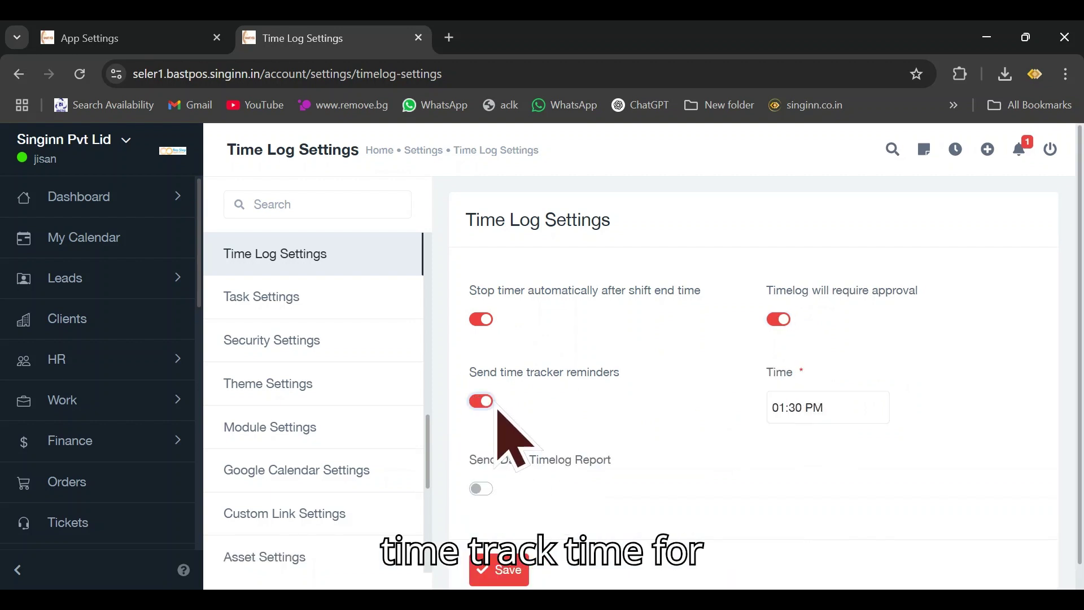
{"action": "left_click", "coordinate": [481, 489]}
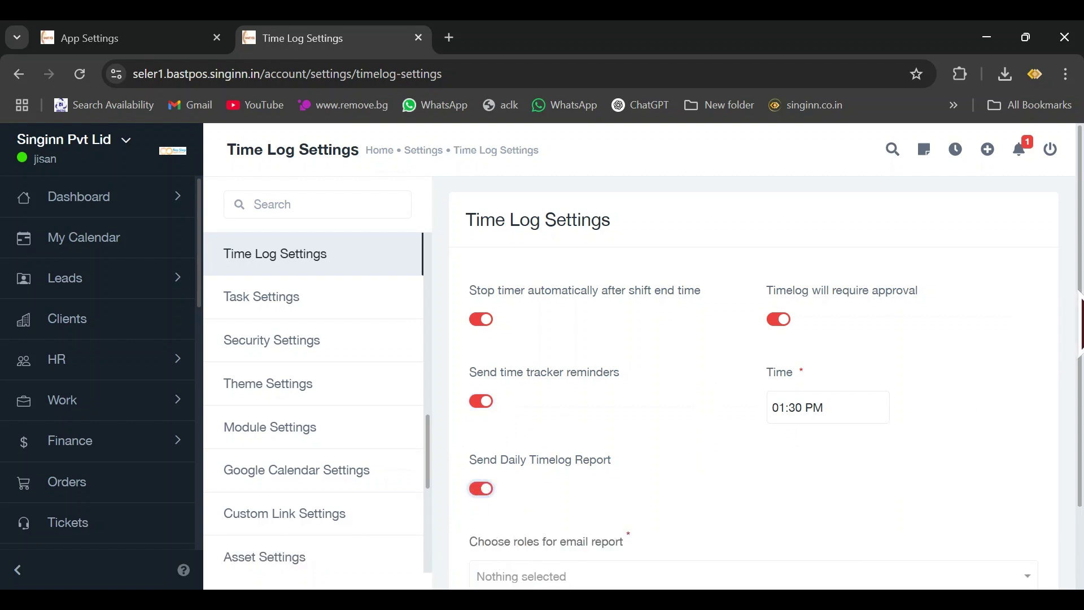
Step: Choose only Hr as the email report role and save the time log settings
{"action": "scroll", "coordinate": [754, 384], "scroll_direction": "down", "scroll_amount": 2}
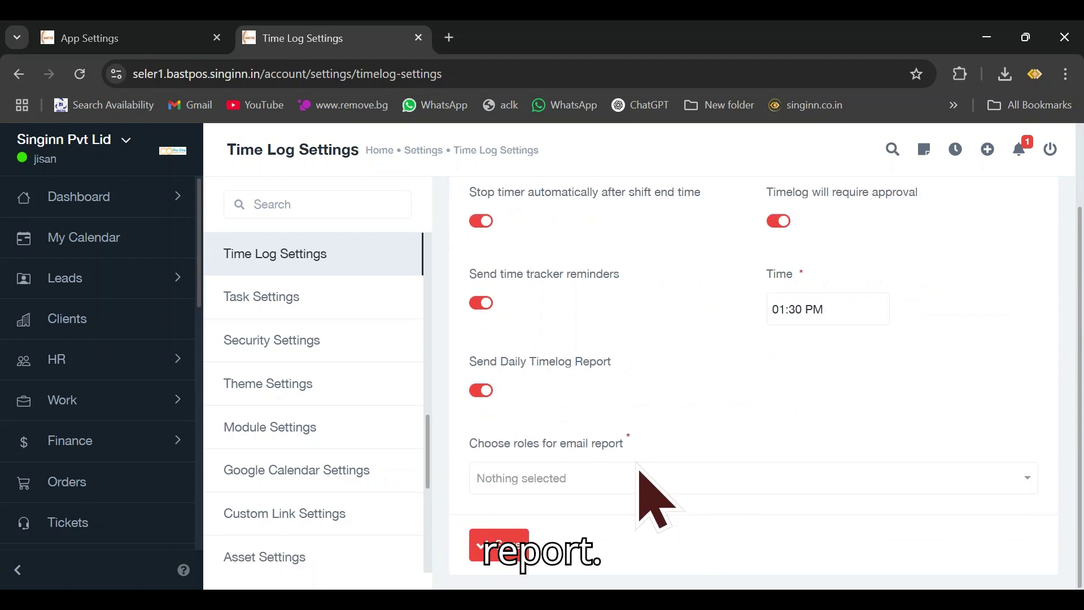
{"action": "left_click", "coordinate": [641, 480]}
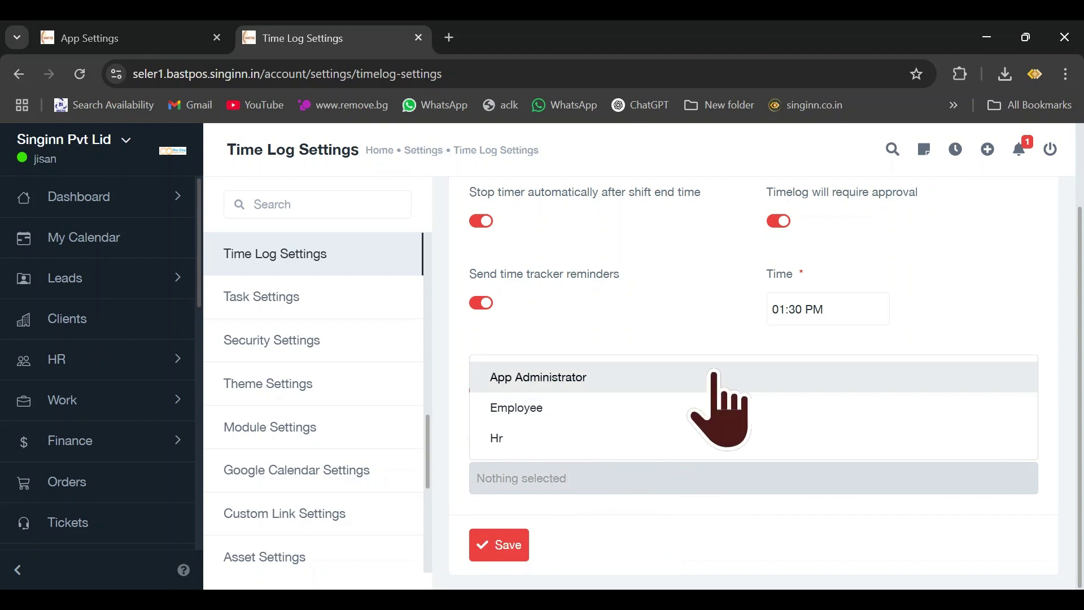
{"action": "left_click", "coordinate": [624, 339]}
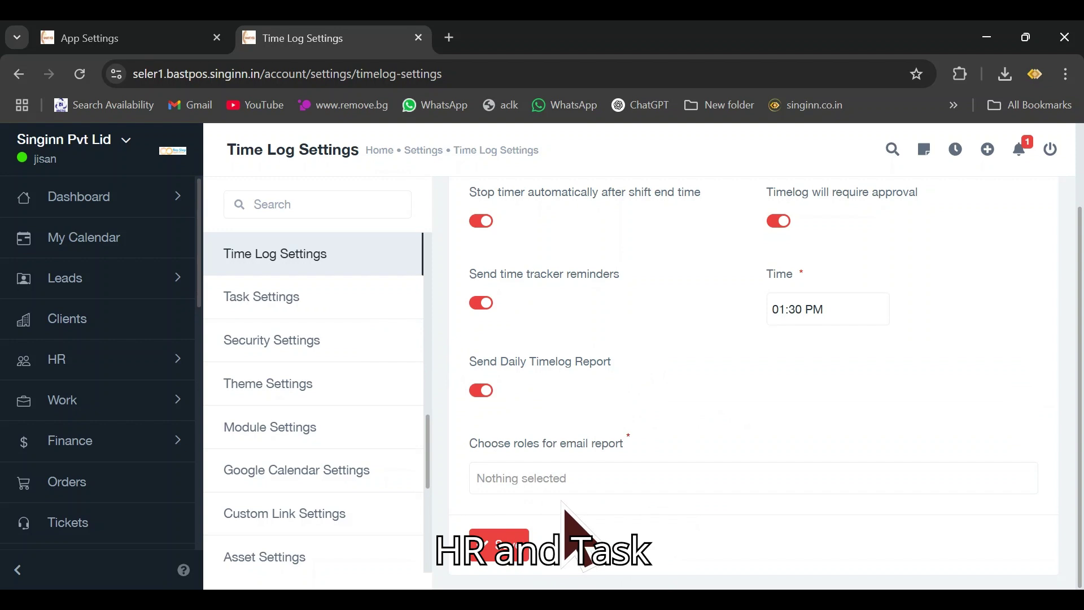
{"action": "left_click", "coordinate": [543, 480]}
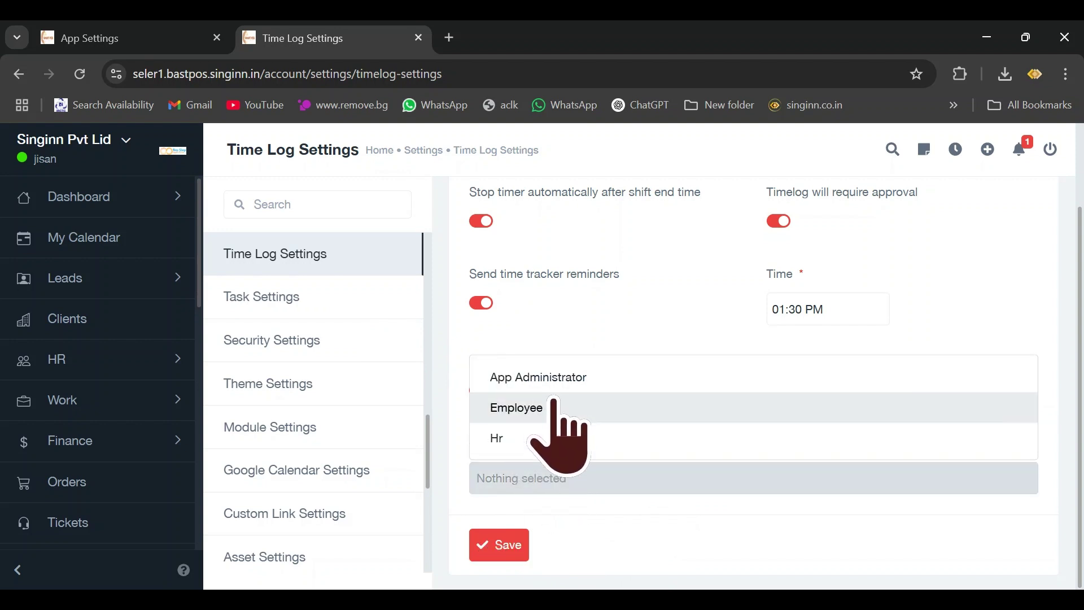
{"action": "left_click", "coordinate": [539, 418]}
{"action": "left_click", "coordinate": [524, 443]}
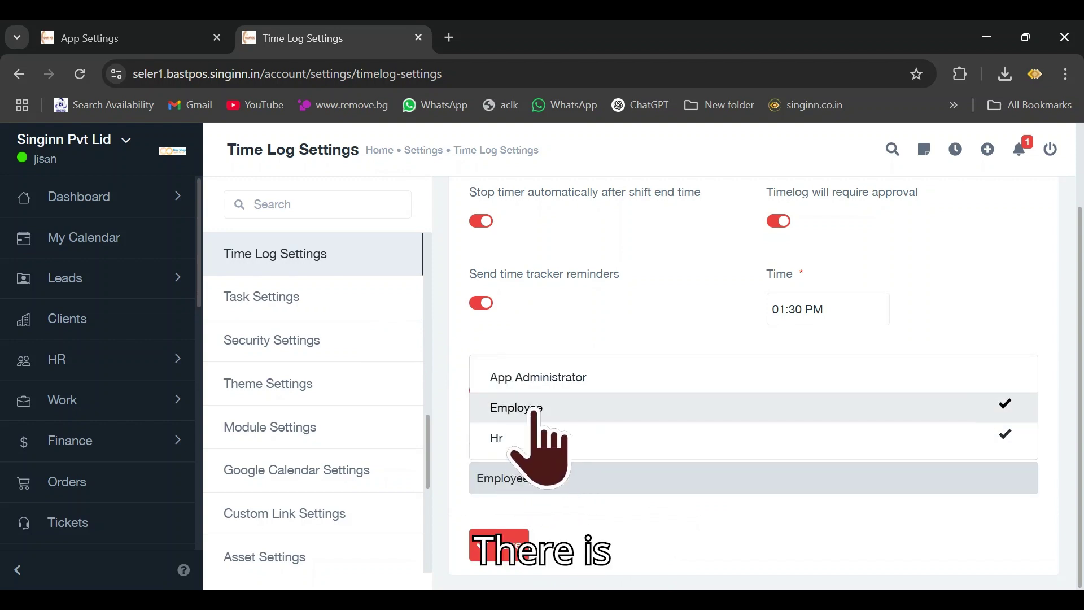
{"action": "left_click", "coordinate": [535, 411]}
{"action": "left_click", "coordinate": [599, 551]}
{"action": "left_click", "coordinate": [511, 546]}
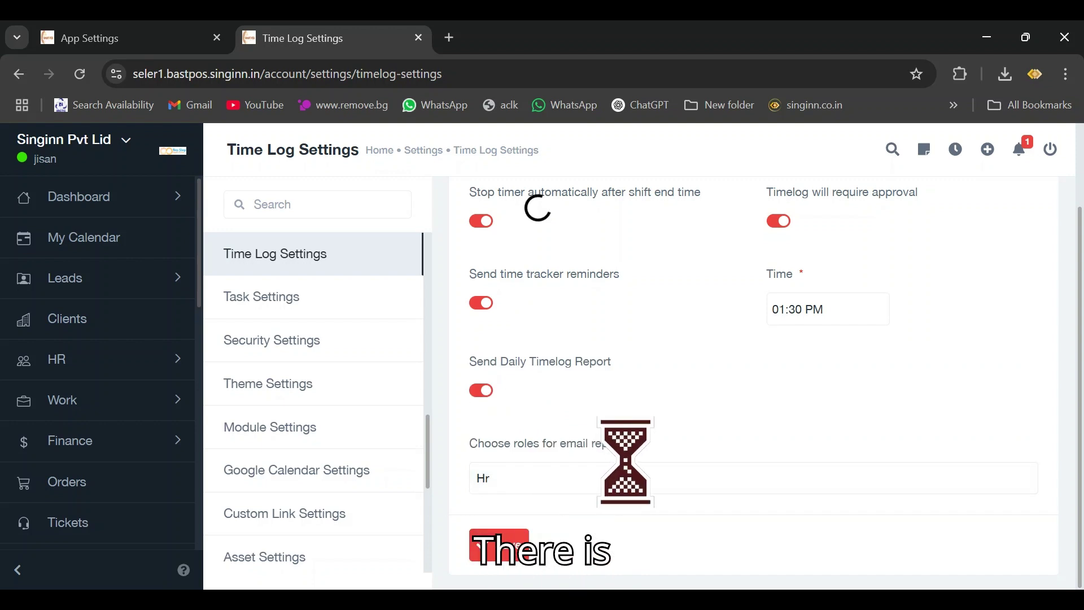
{"action": "left_click", "coordinate": [378, 308]}
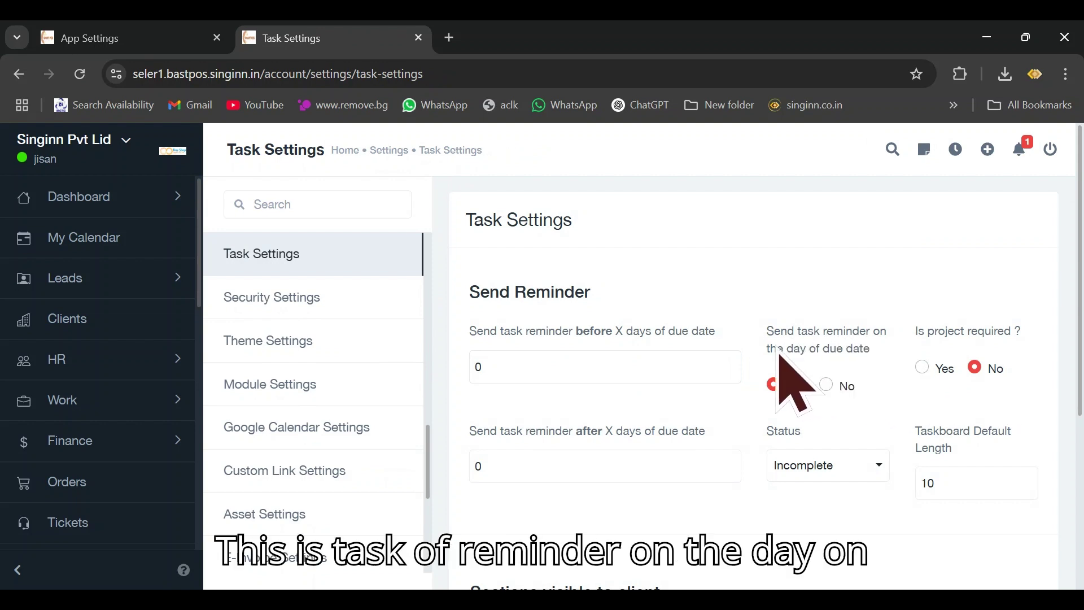
Step: Set task reminders to 20 days before the due date, keeping default status Incomplete
{"action": "left_click", "coordinate": [599, 371]}
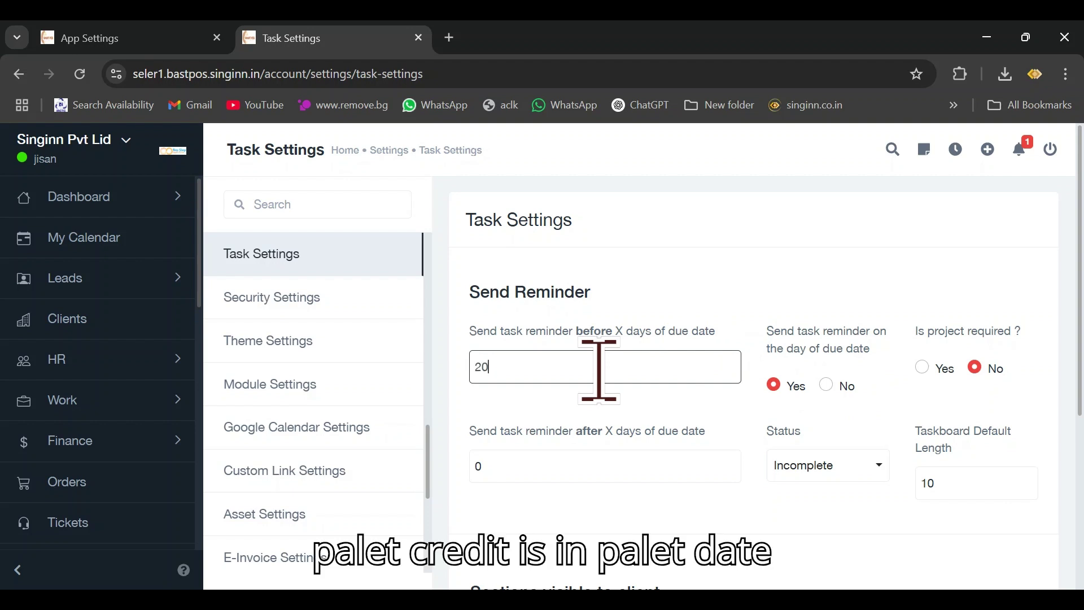
{"action": "left_click", "coordinate": [721, 397]}
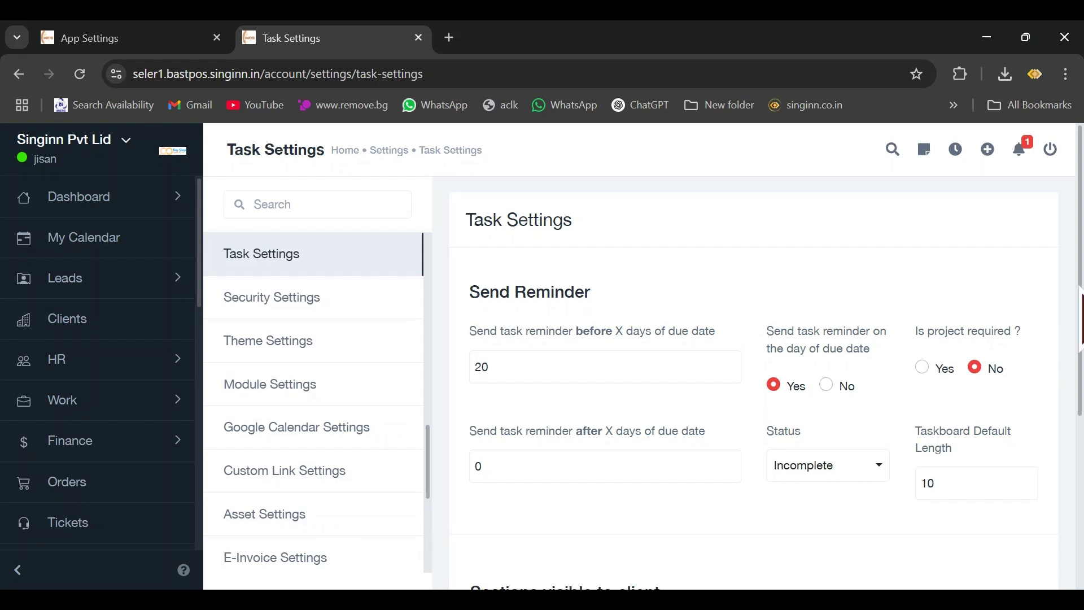
{"action": "left_click_drag", "start_coordinate": [1078, 288], "coordinate": [1073, 383]}
{"action": "left_click", "coordinate": [597, 314]}
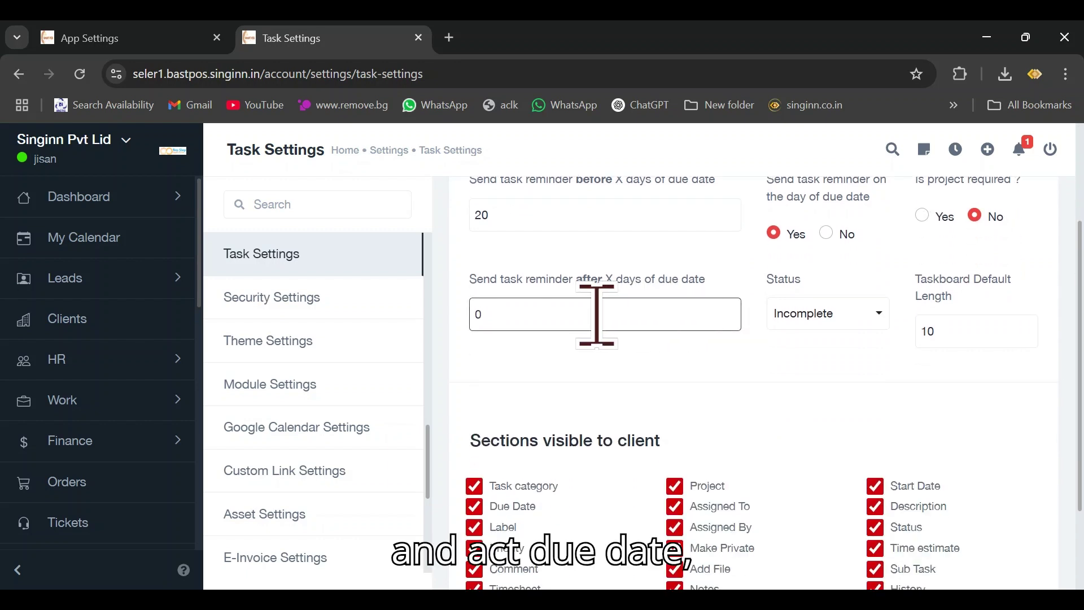
{"action": "left_click", "coordinate": [802, 320]}
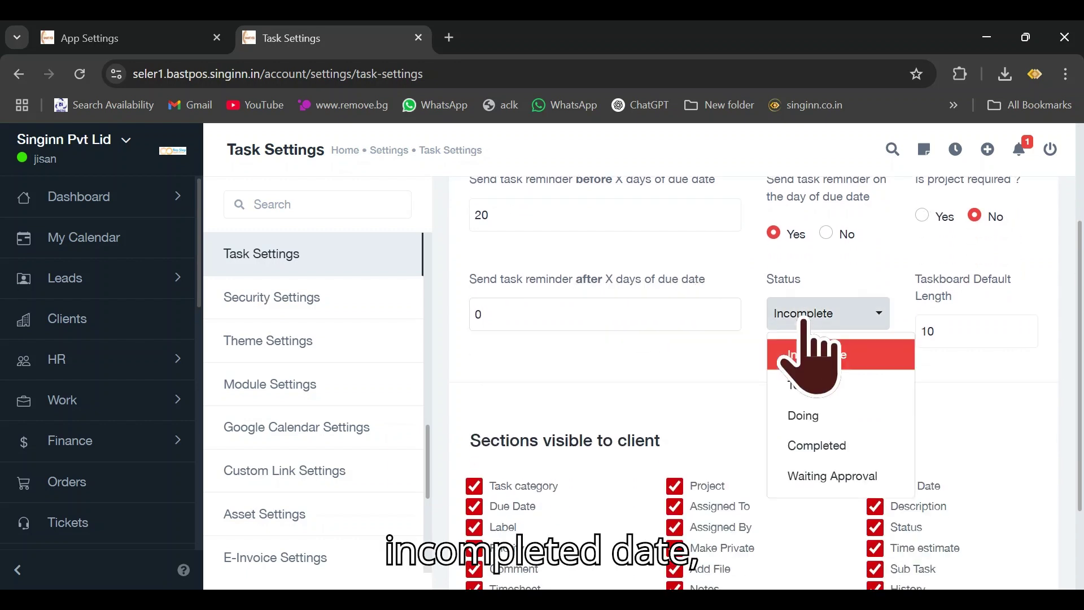
{"action": "left_click", "coordinate": [723, 351]}
{"action": "left_click_drag", "start_coordinate": [1080, 333], "coordinate": [1075, 386]}
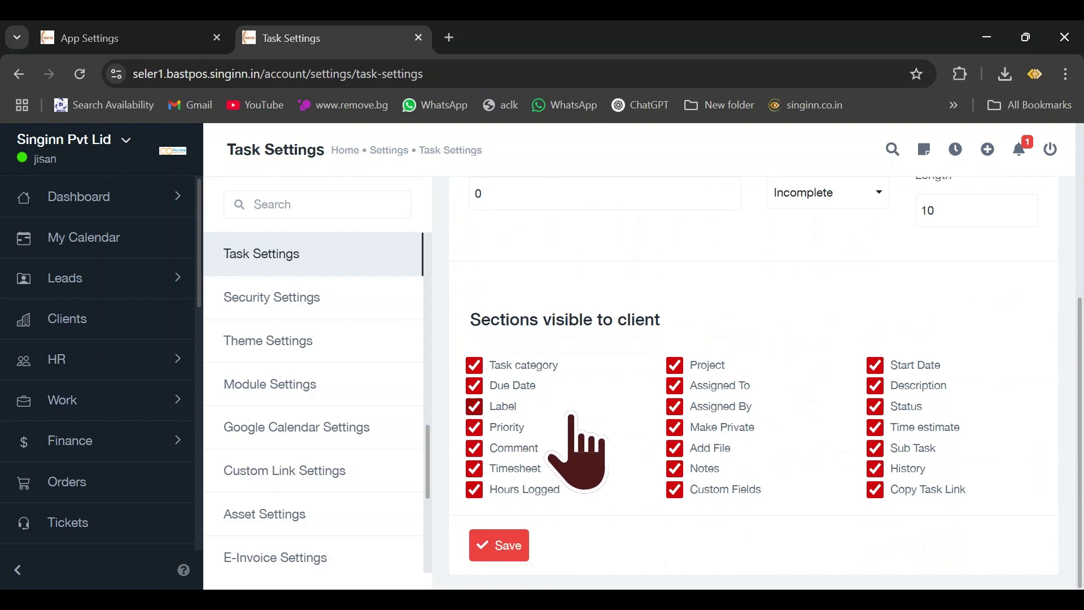
Step: In Security settings, turn on two-factor authentication via e-mail
{"action": "left_click", "coordinate": [366, 297]}
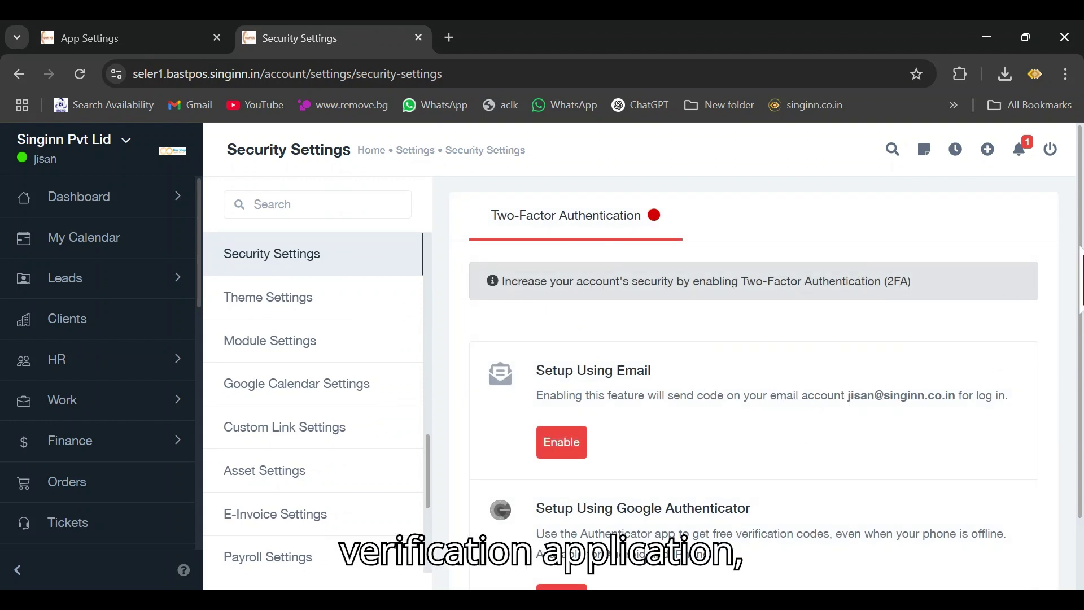
{"action": "scroll", "coordinate": [895, 412], "scroll_direction": "down", "scroll_amount": 4}
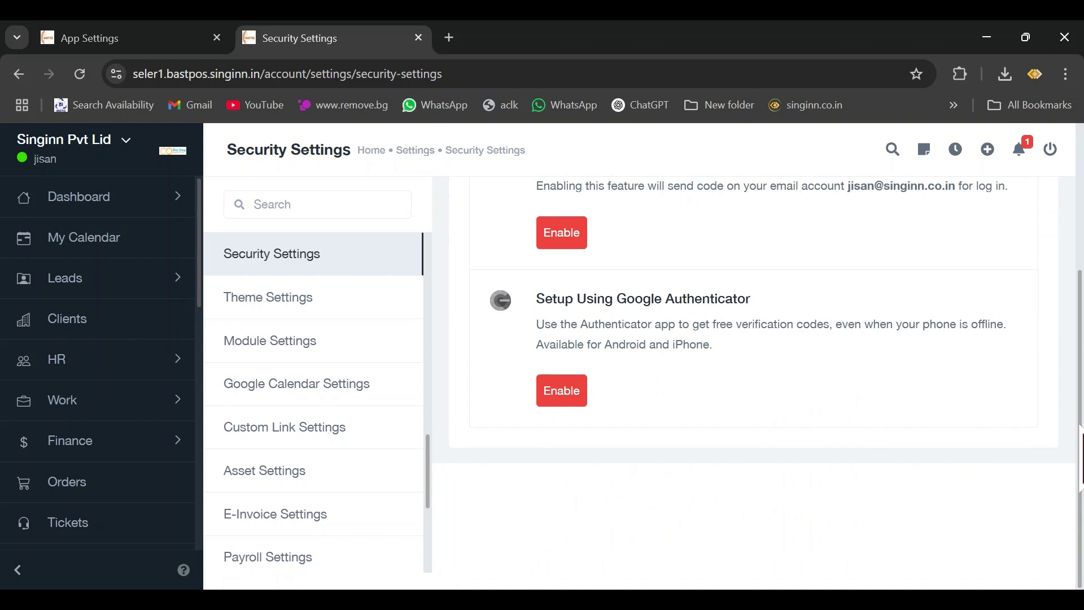
{"action": "scroll", "coordinate": [1080, 458], "scroll_direction": "up", "scroll_amount": 3}
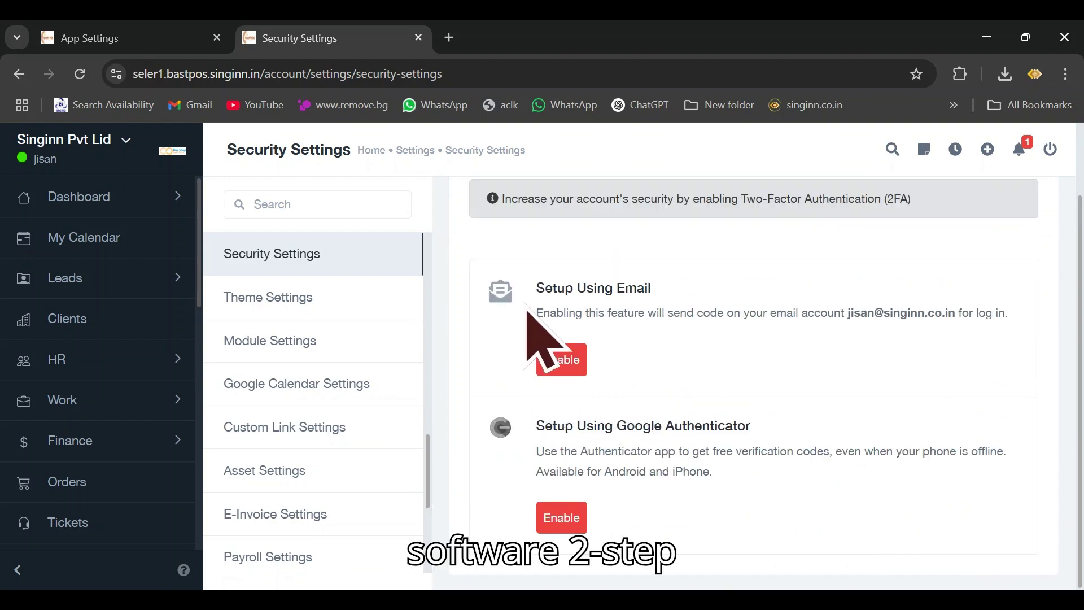
{"action": "left_click", "coordinate": [562, 360]}
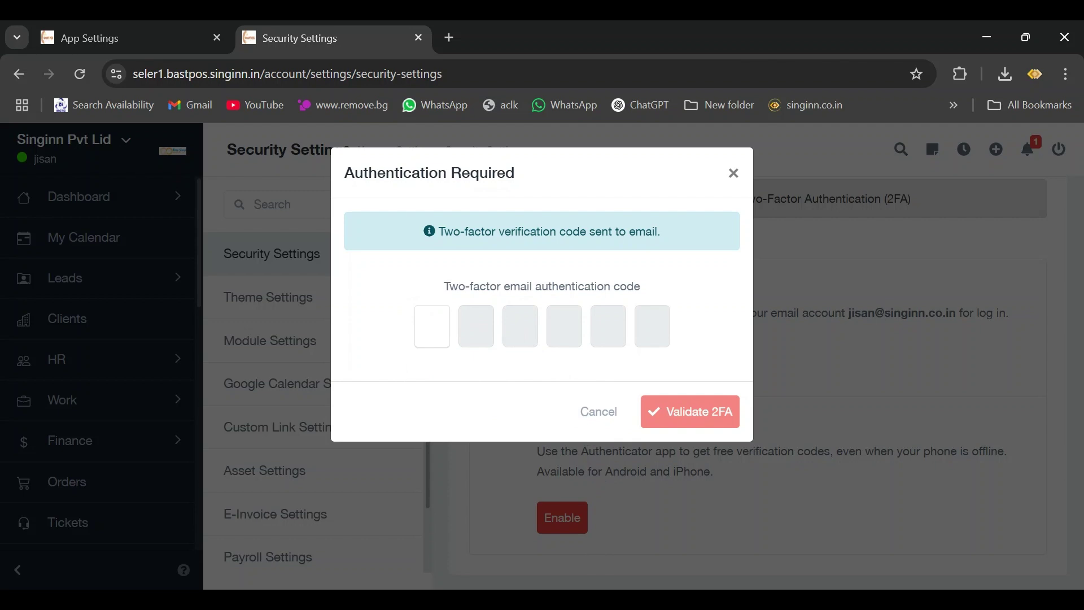
Step: Close the Authentication Required prompt without a code and go to Theme Settings
{"action": "key", "text": "alt+Tab"}
{"action": "left_click", "coordinate": [733, 173]}
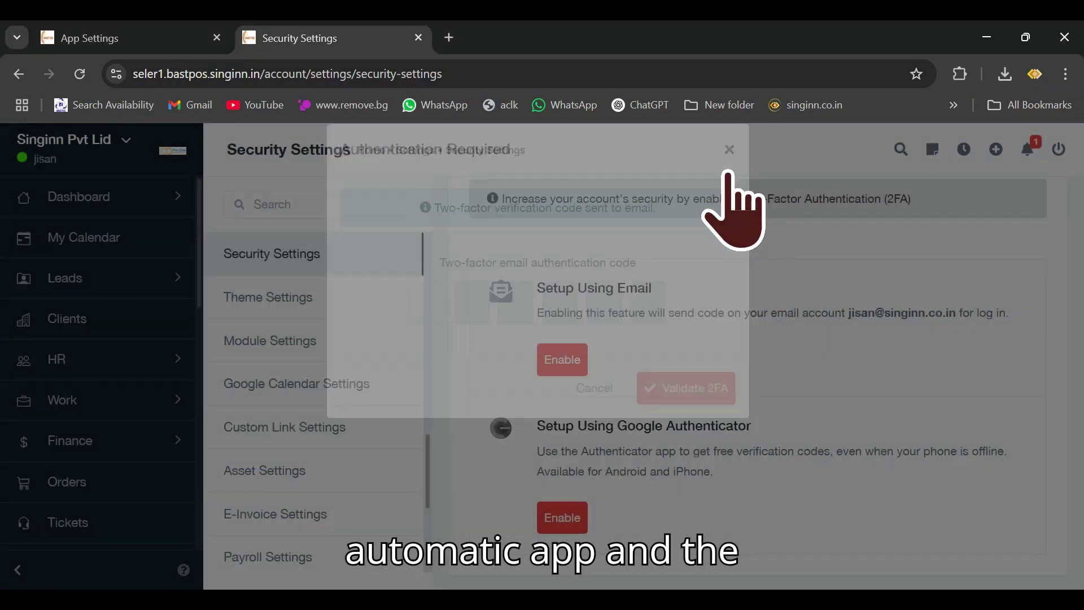
{"action": "left_click", "coordinate": [380, 297]}
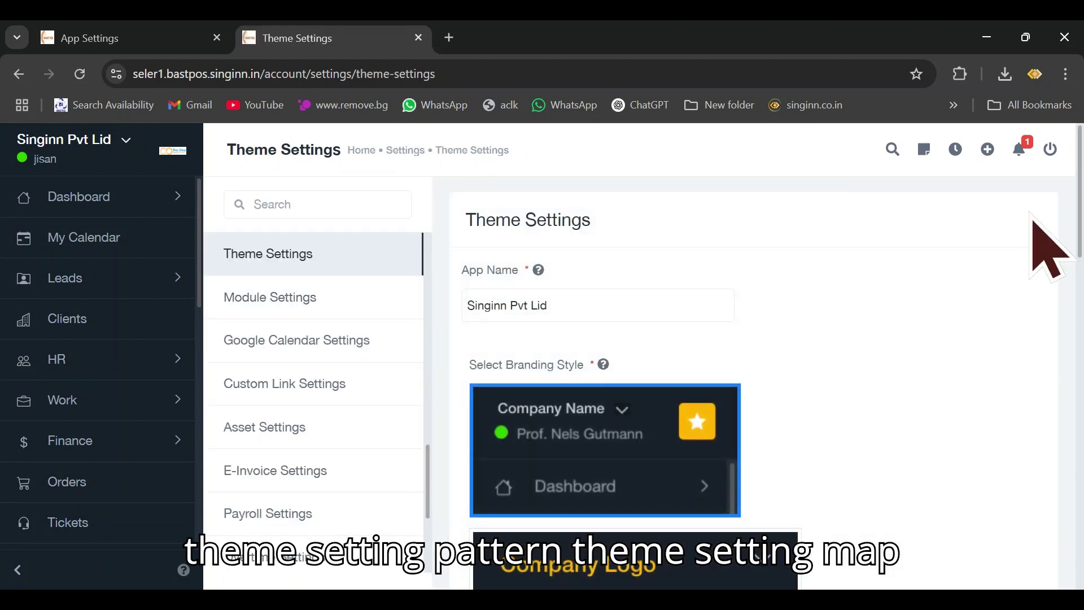
Step: Fix the App Name to 'Singinn Pvt Ltd' and review the #ED4040 panel colours
{"action": "key", "text": "BackSpace"}
{"action": "key", "text": "BackSpace"}
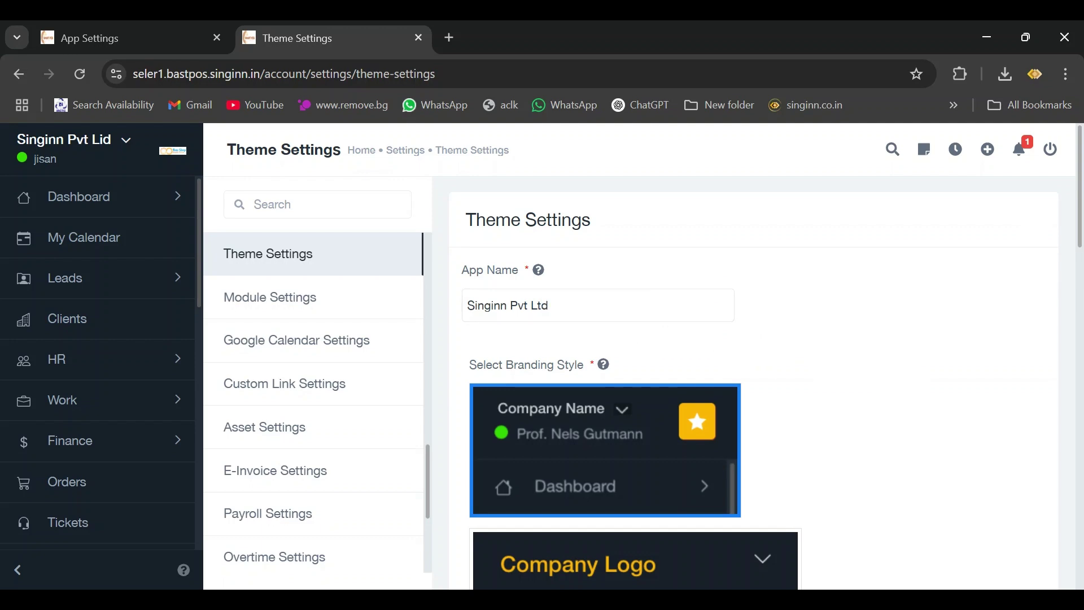
{"action": "scroll", "coordinate": [774, 384], "scroll_direction": "down", "scroll_amount": 10}
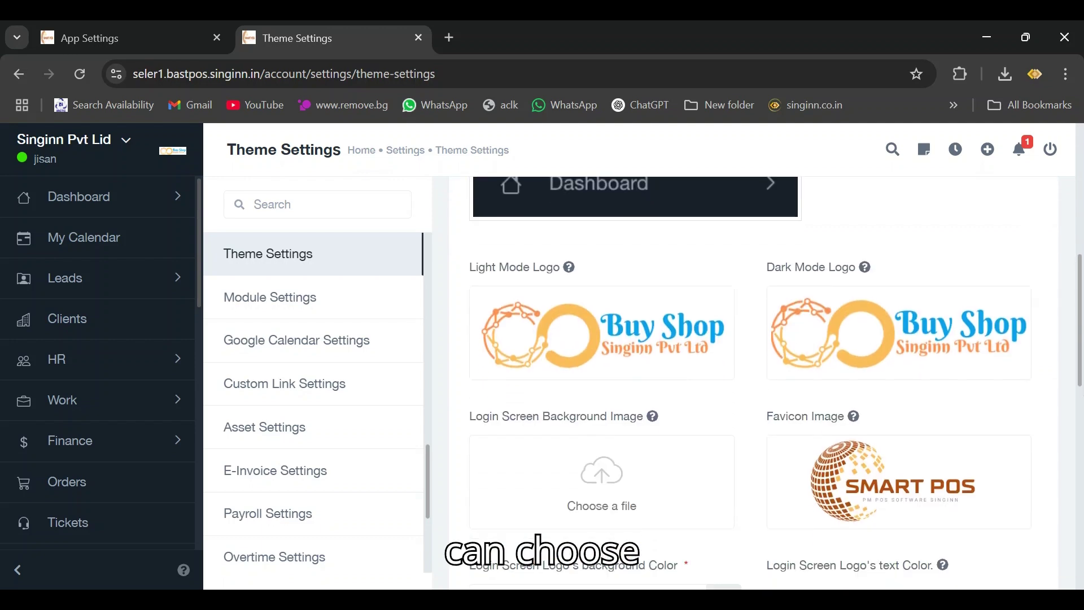
{"action": "scroll", "coordinate": [903, 395], "scroll_direction": "down", "scroll_amount": 2}
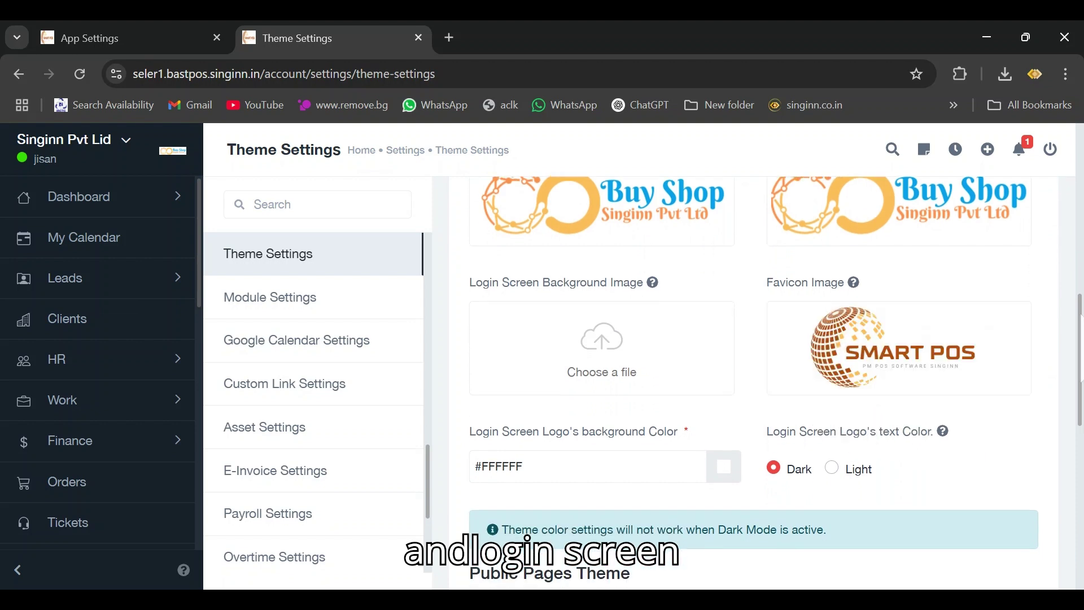
{"action": "scroll", "coordinate": [887, 353], "scroll_direction": "down", "scroll_amount": 2}
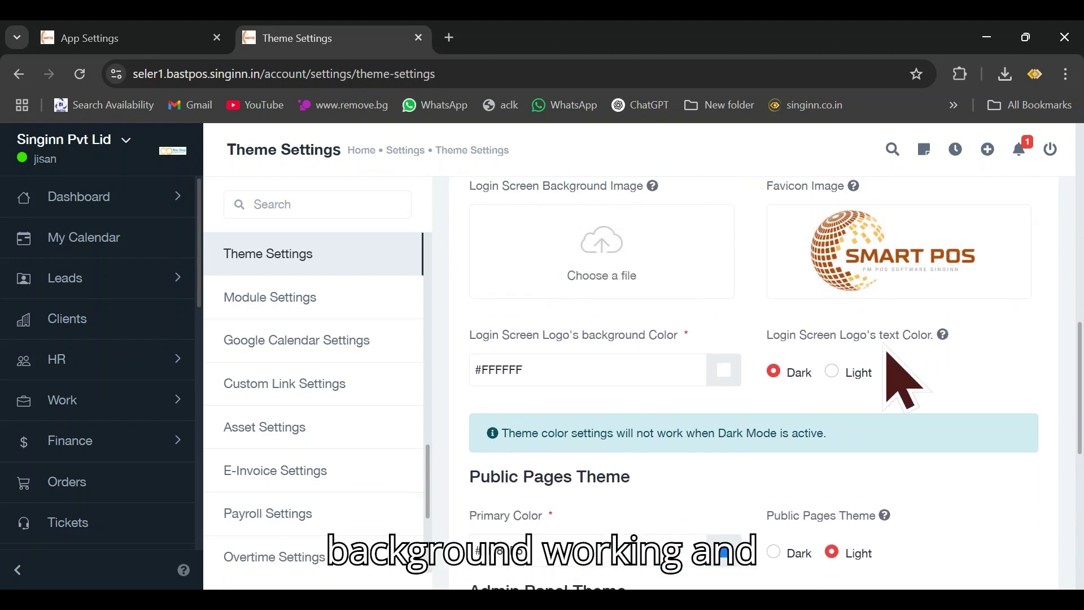
{"action": "scroll", "coordinate": [774, 376], "scroll_direction": "down", "scroll_amount": 8}
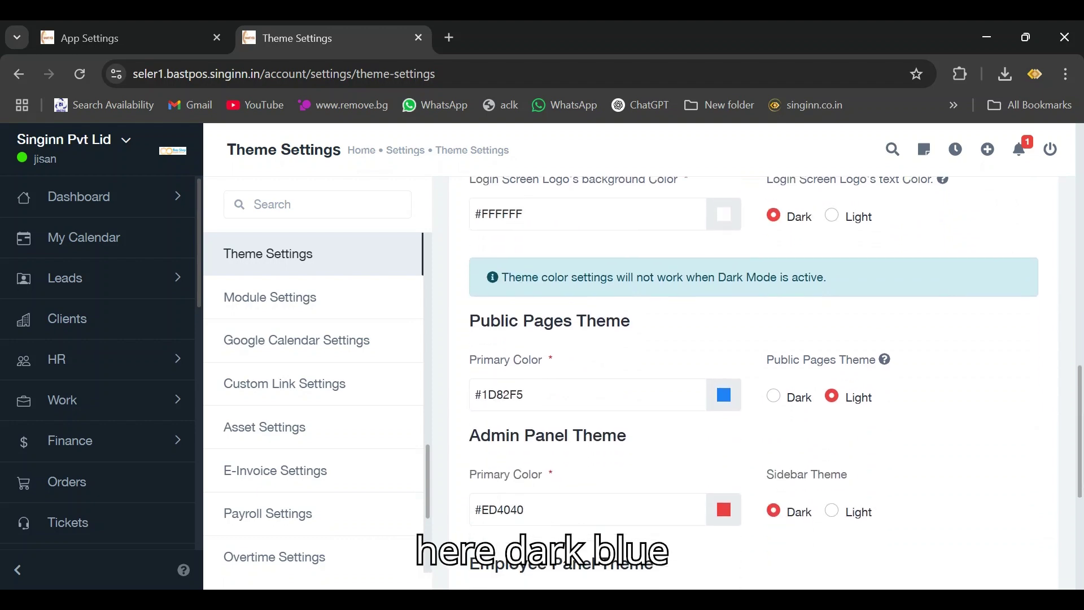
{"action": "scroll", "coordinate": [773, 376], "scroll_direction": "down", "scroll_amount": 1}
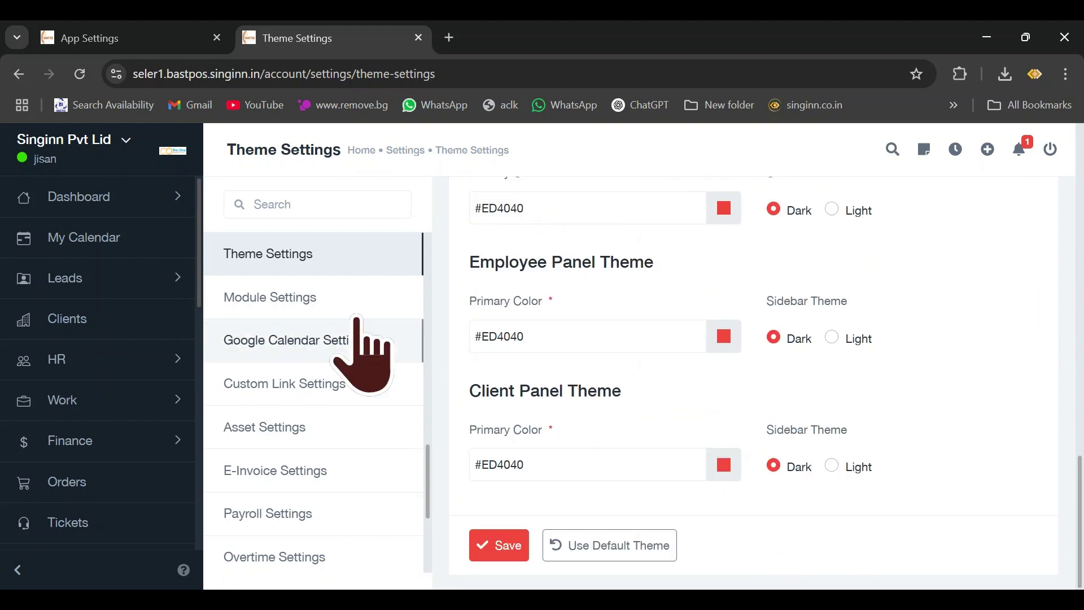
{"action": "left_click", "coordinate": [313, 285]}
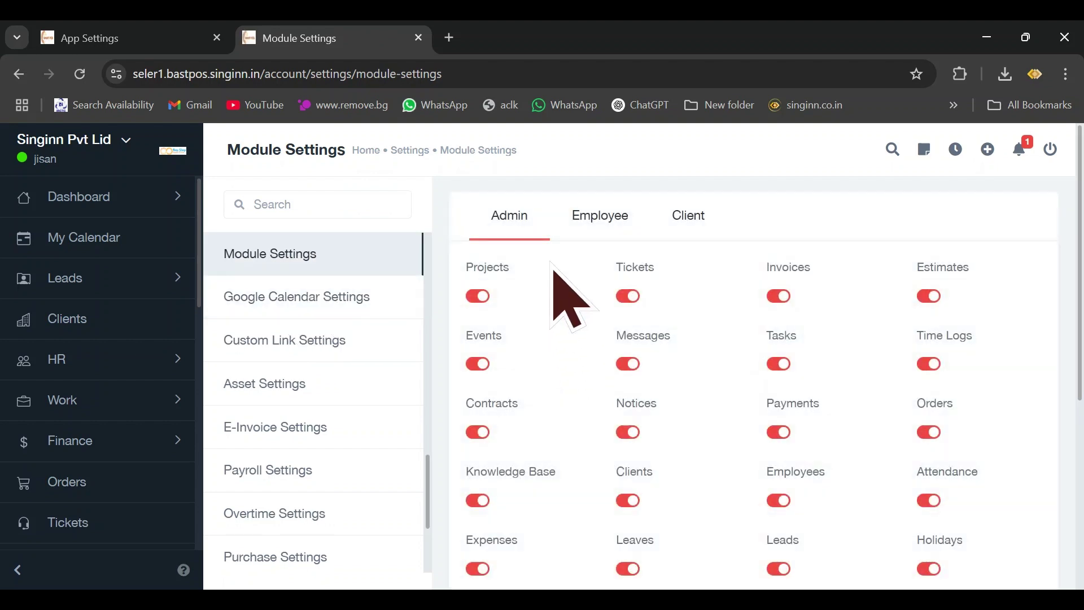
Step: Look over the Employee module toggles and switch on the Google Calendar status
{"action": "left_click", "coordinate": [590, 219]}
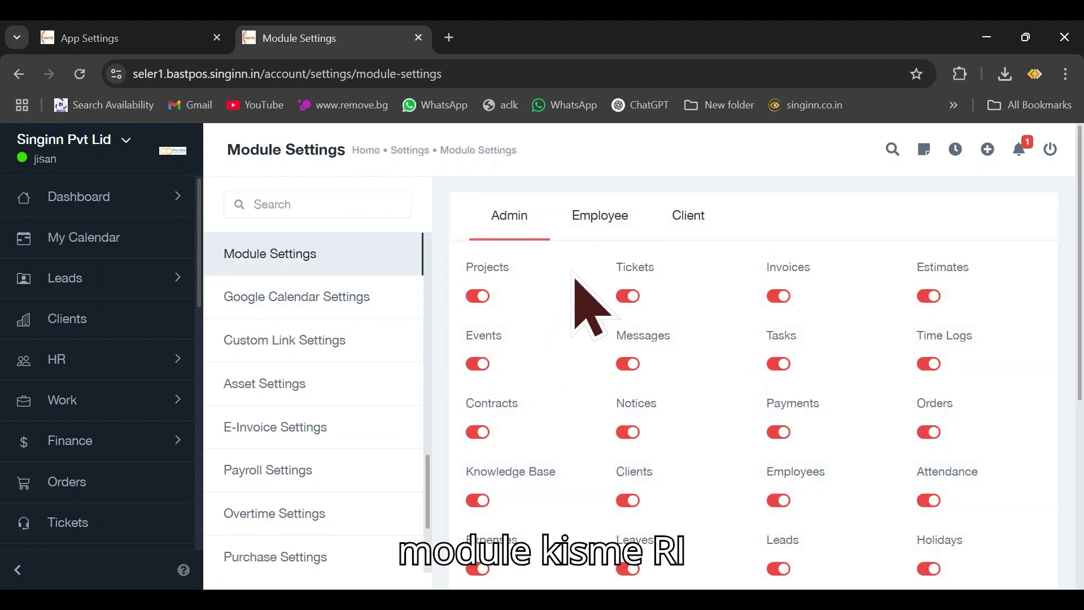
{"action": "left_click_drag", "start_coordinate": [1080, 231], "coordinate": [1073, 84]}
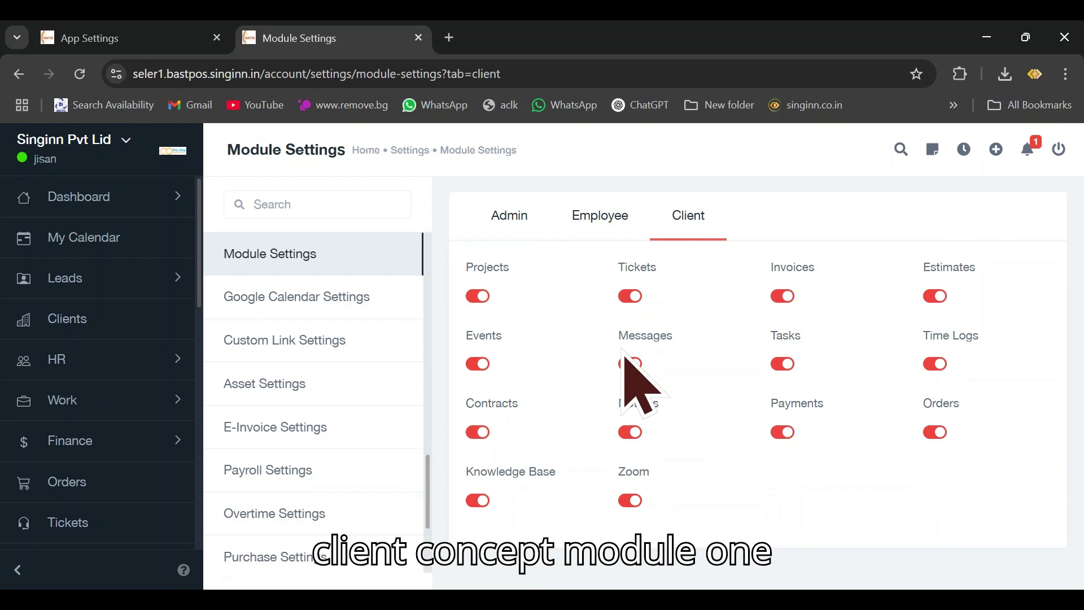
{"action": "left_click", "coordinate": [356, 297]}
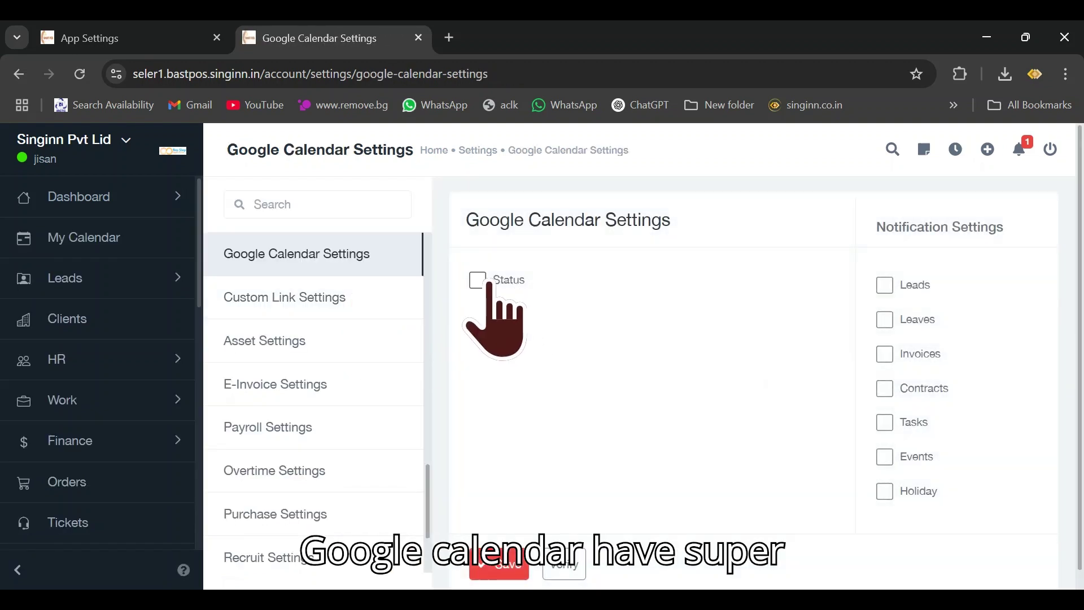
{"action": "left_click", "coordinate": [487, 287]}
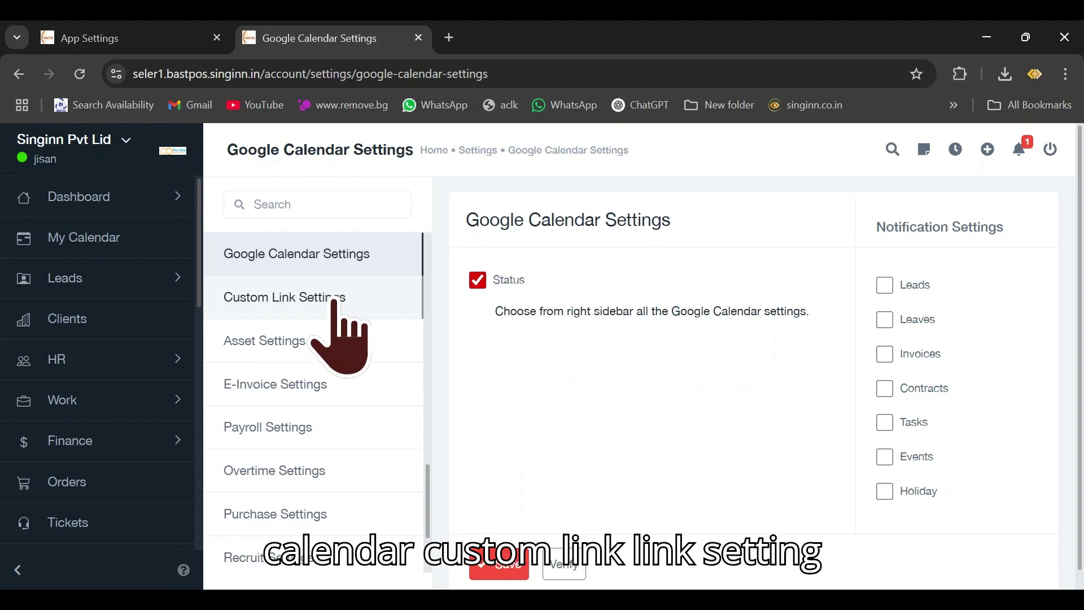
{"action": "left_click", "coordinate": [336, 303]}
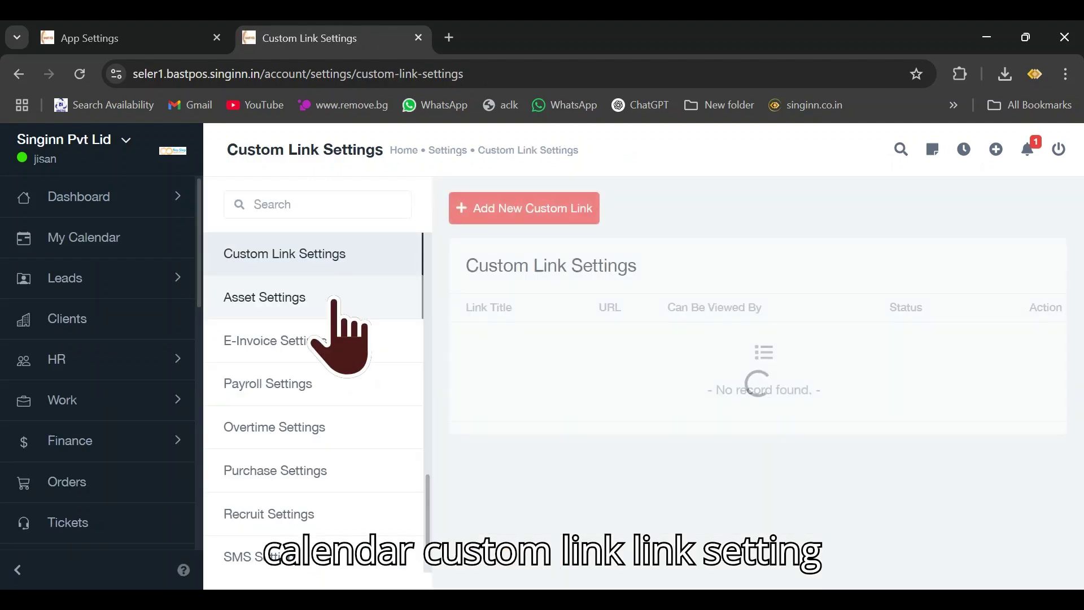
Step: Start a new custom link and enter the title 'demo link'
{"action": "left_click", "coordinate": [525, 210]}
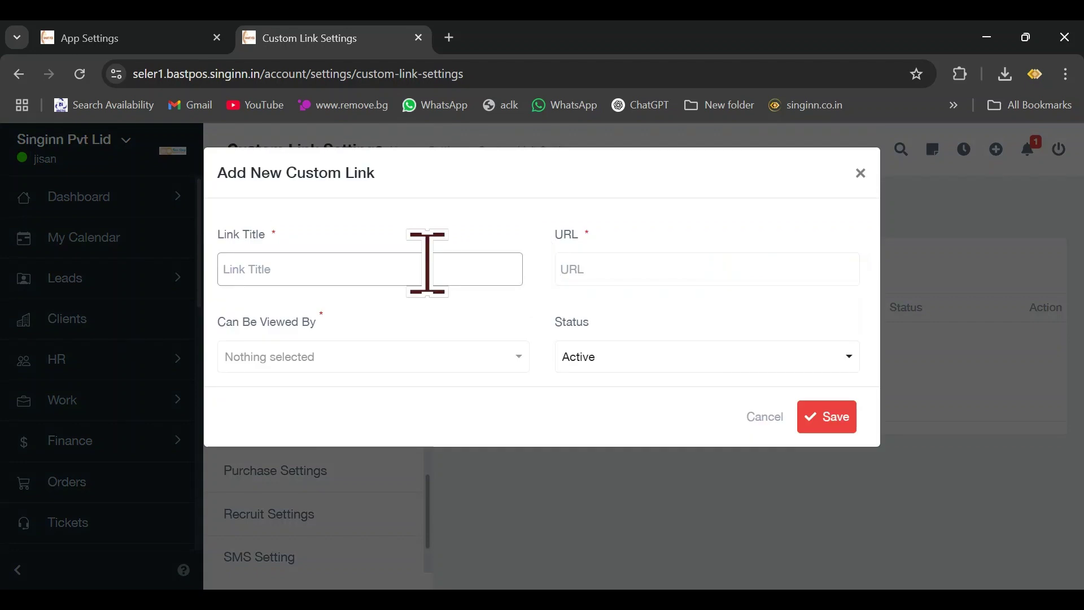
{"action": "left_click", "coordinate": [423, 262]}
{"action": "left_click", "coordinate": [412, 367]}
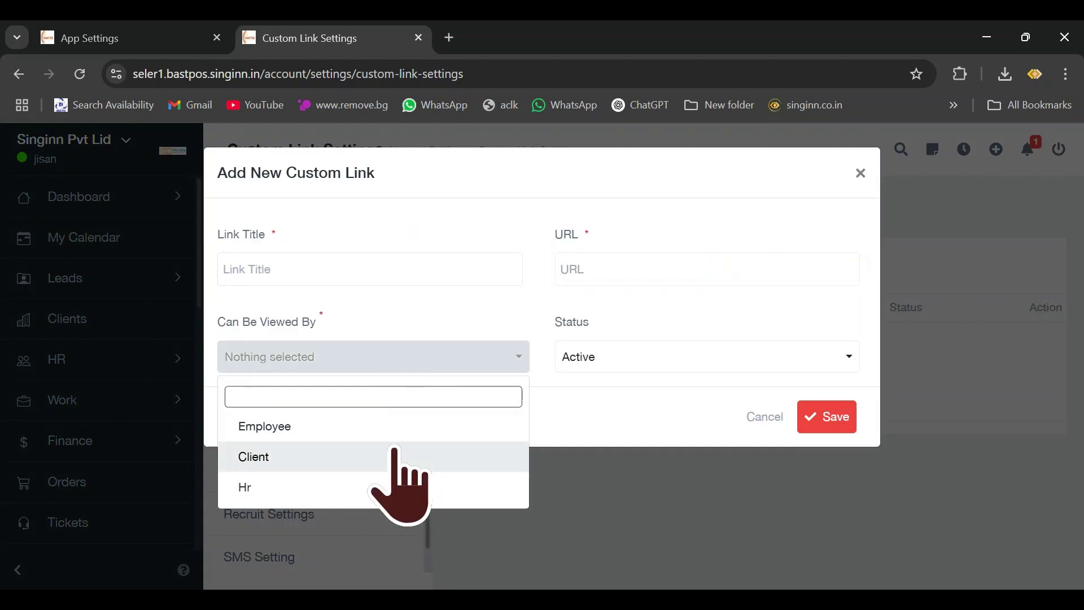
{"action": "left_click", "coordinate": [592, 403]}
{"action": "left_click", "coordinate": [427, 265]}
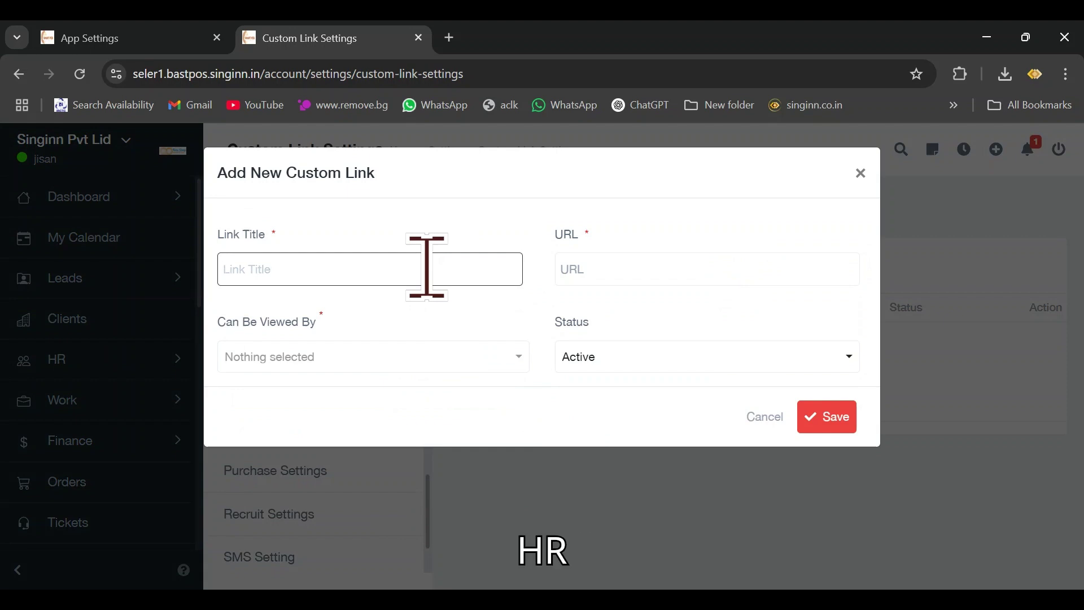
{"action": "left_click", "coordinate": [479, 354]}
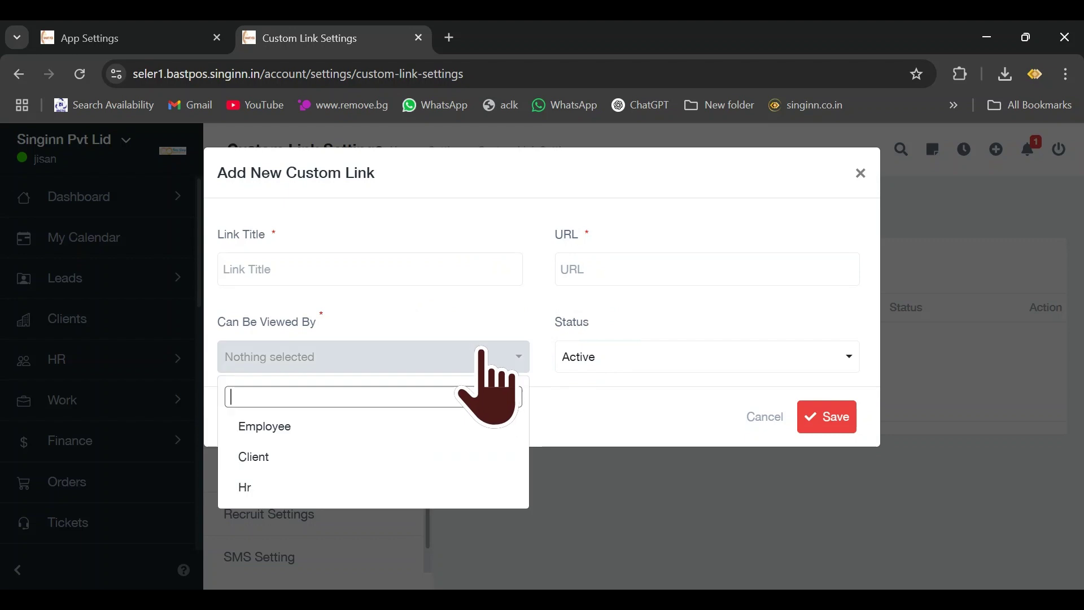
{"action": "left_click", "coordinate": [546, 428]}
{"action": "left_click", "coordinate": [423, 270]}
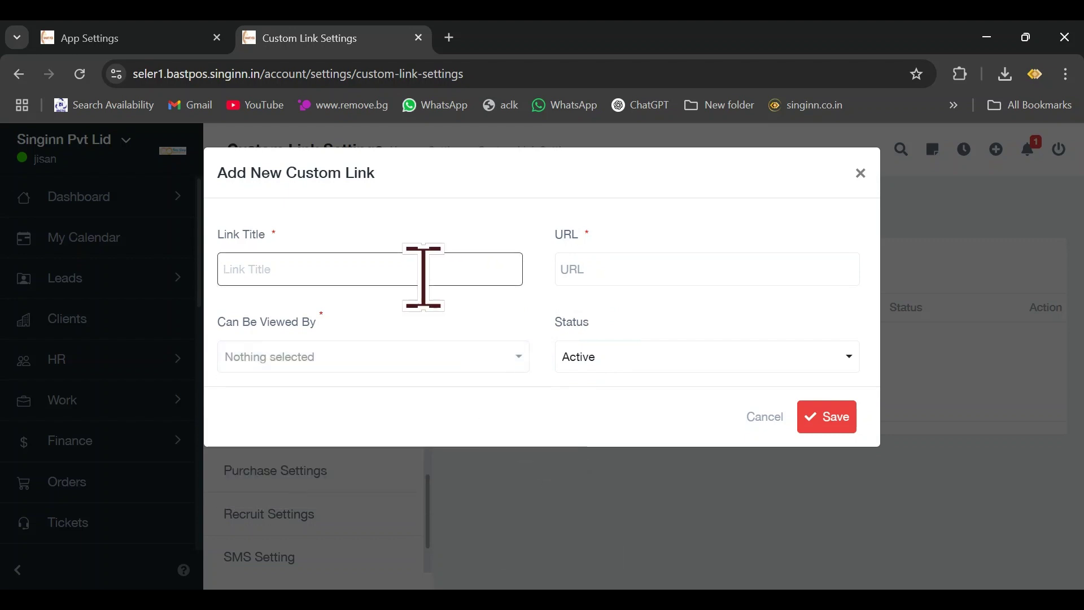
{"action": "type", "text": "demo link"}
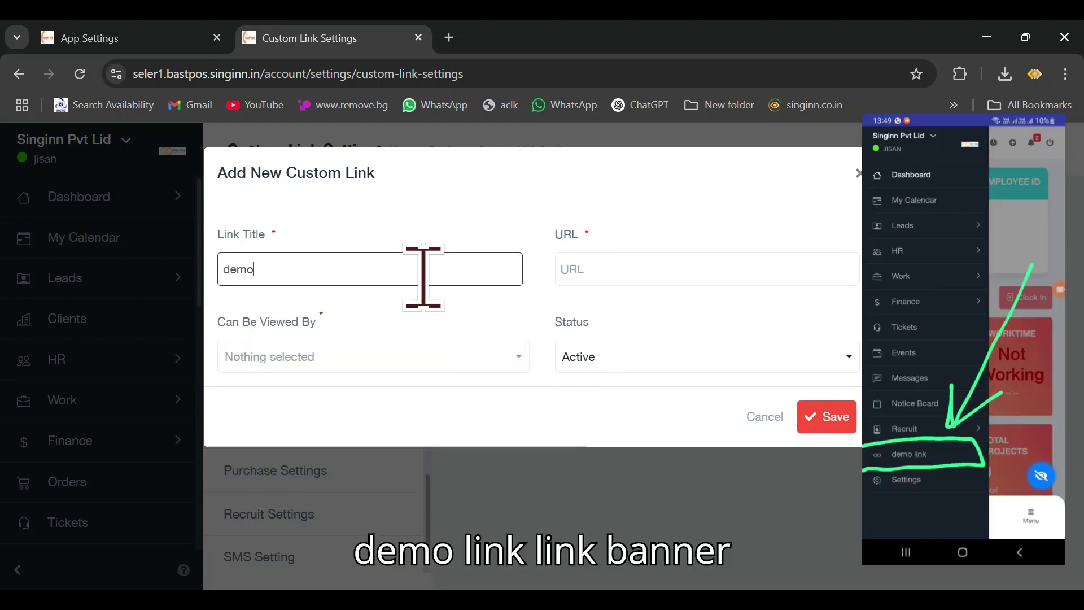
{"action": "left_click", "coordinate": [622, 259]}
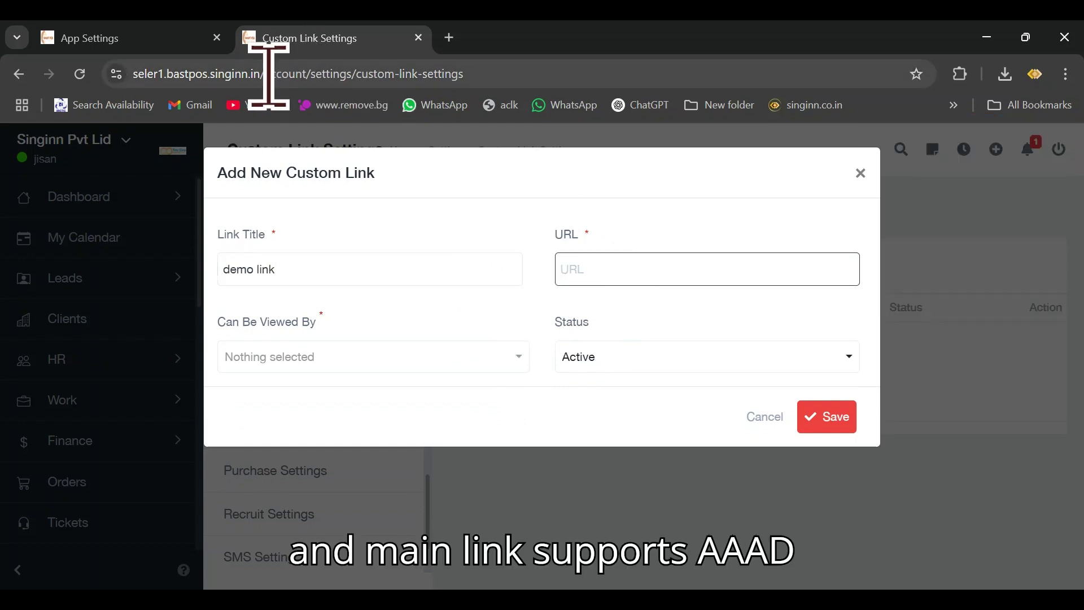
{"action": "left_click_drag", "start_coordinate": [266, 73], "coordinate": [110, 110]}
{"action": "key", "text": "ctrl+c"}
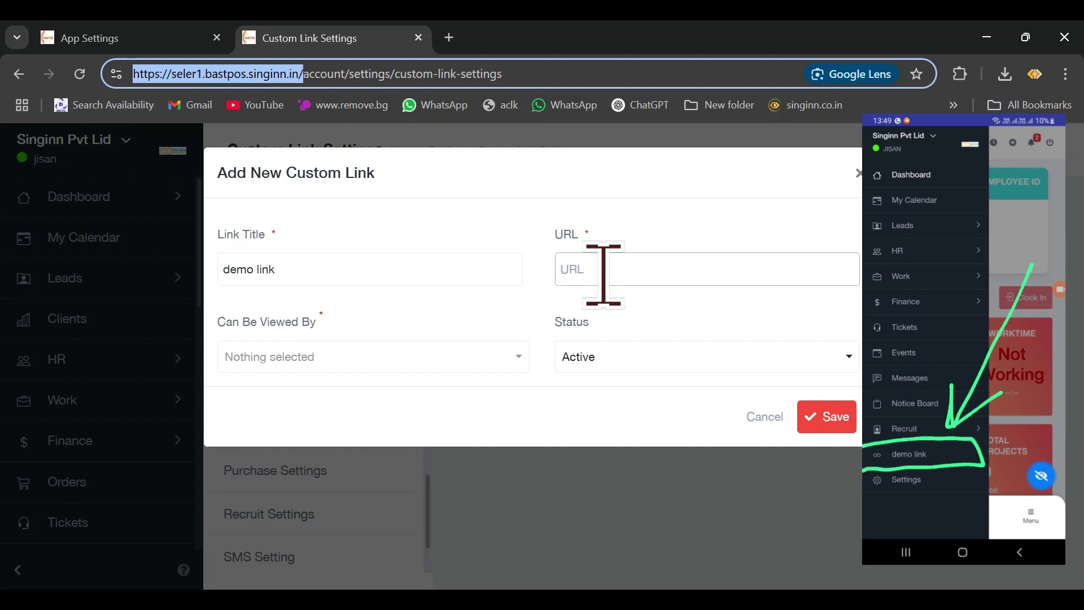
{"action": "left_click", "coordinate": [601, 271]}
{"action": "key", "text": "ctrl+v"}
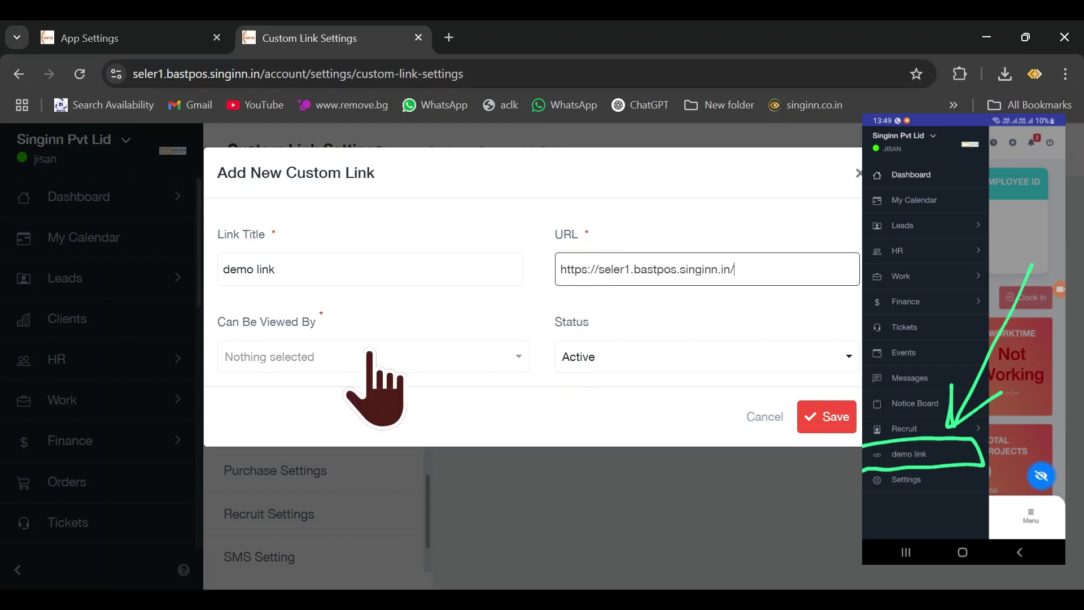
{"action": "left_click", "coordinate": [366, 359]}
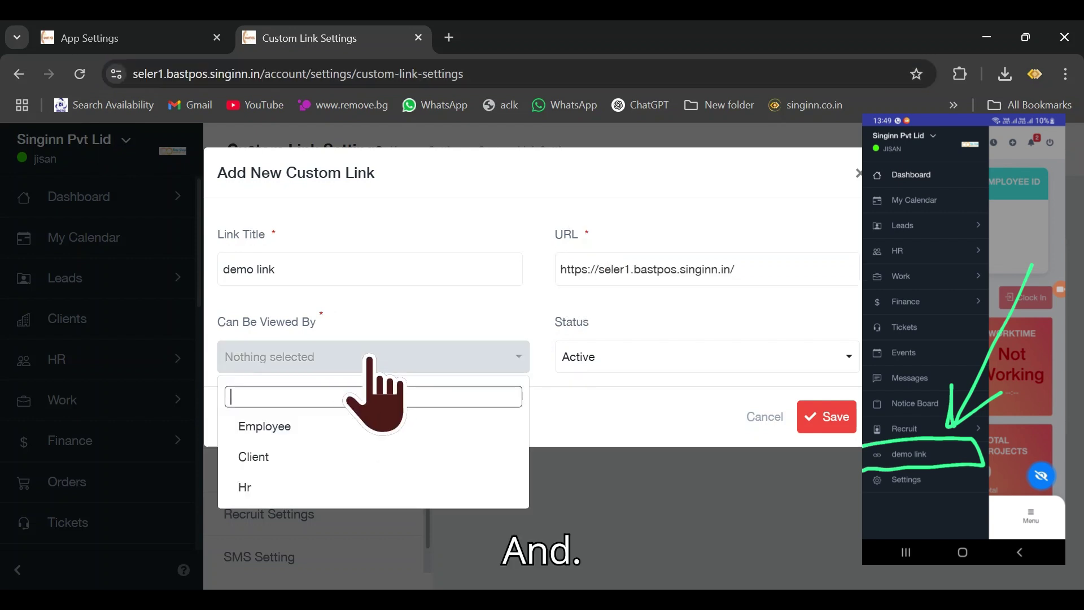
{"action": "left_click", "coordinate": [355, 435]}
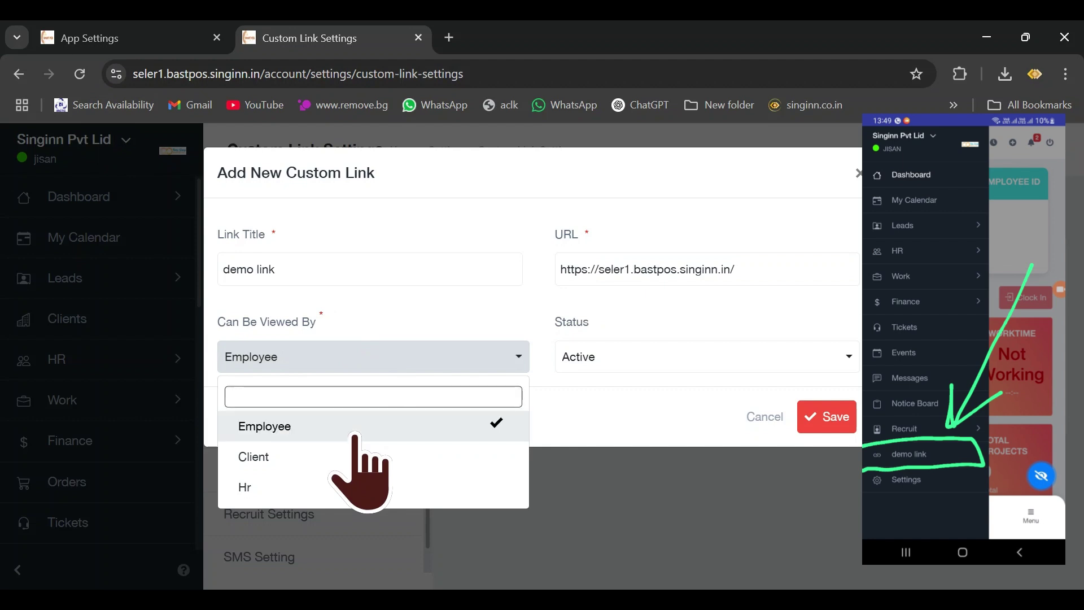
{"action": "left_click", "coordinate": [646, 419]}
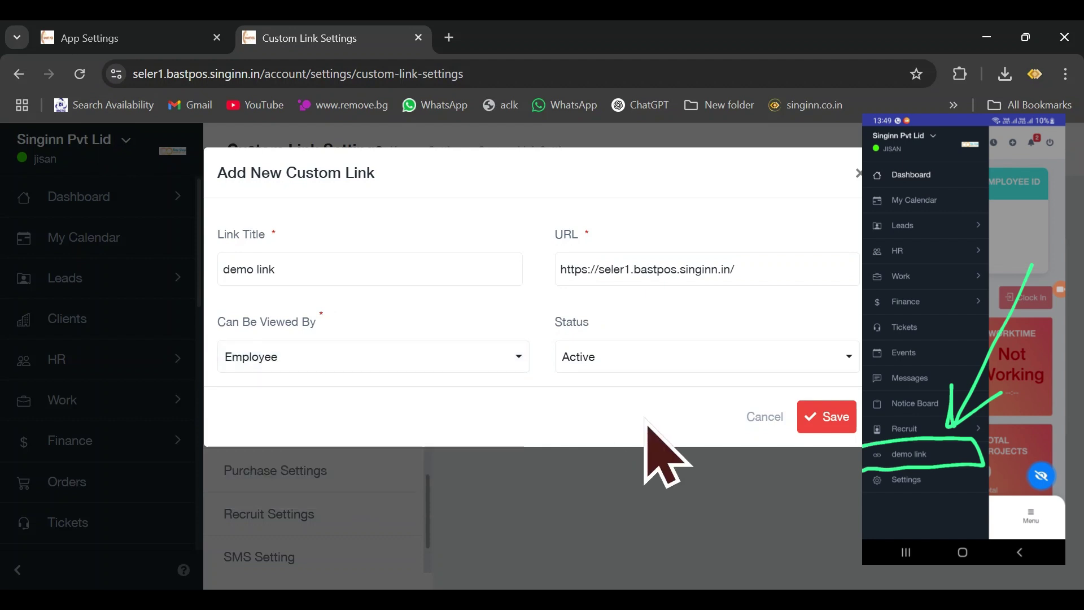
{"action": "left_click", "coordinate": [820, 421]}
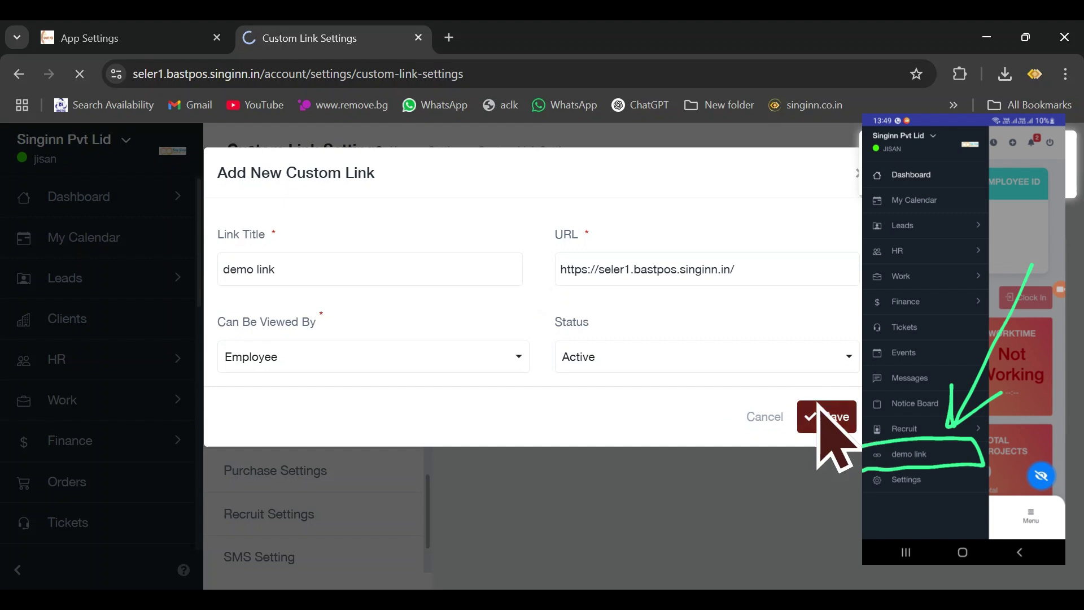
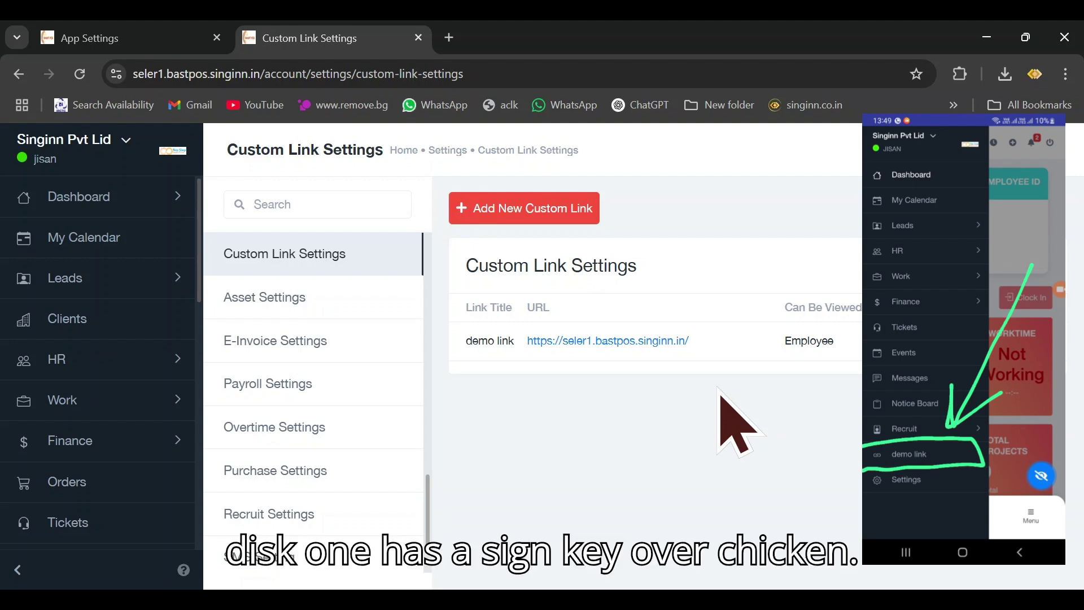
Step: Leave the demo link unchanged, add an asset type named 'demo', and open E-Invoice Settings
{"action": "left_click", "coordinate": [969, 341]}
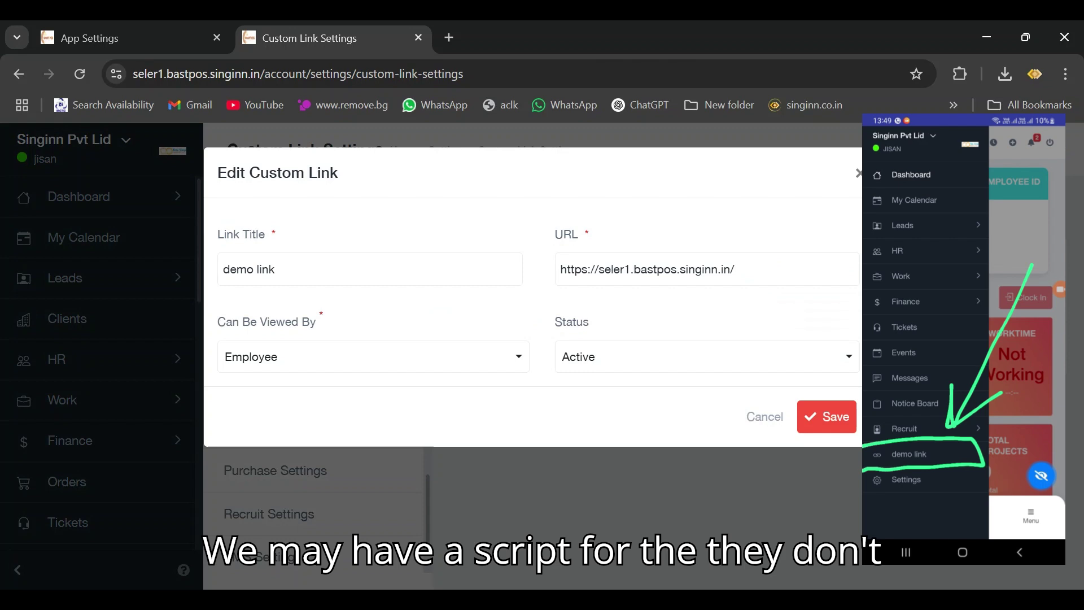
{"action": "left_click", "coordinate": [861, 173]}
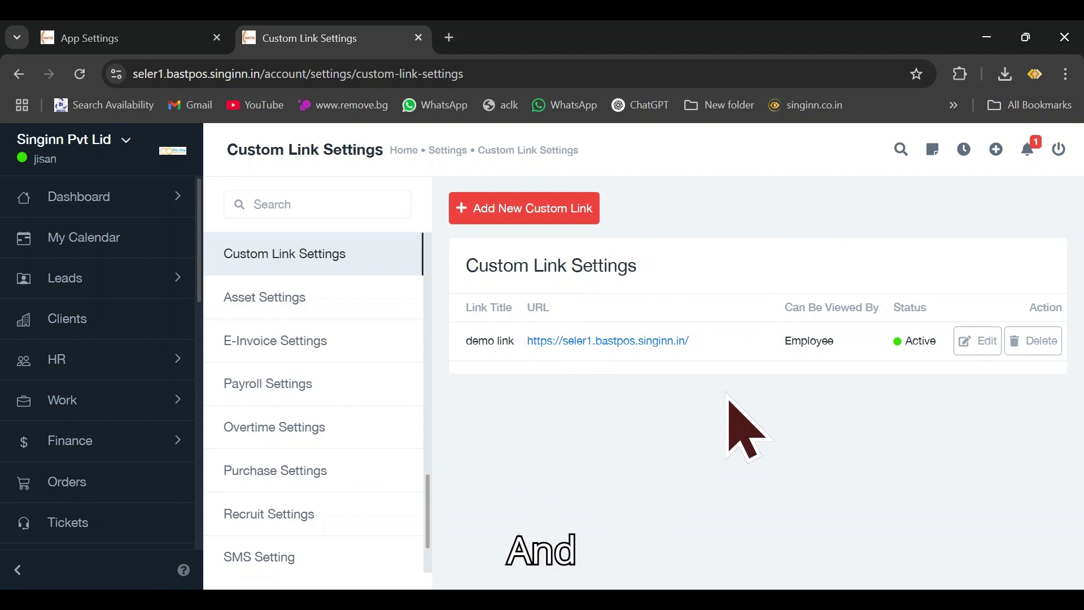
{"action": "left_click", "coordinate": [261, 308]}
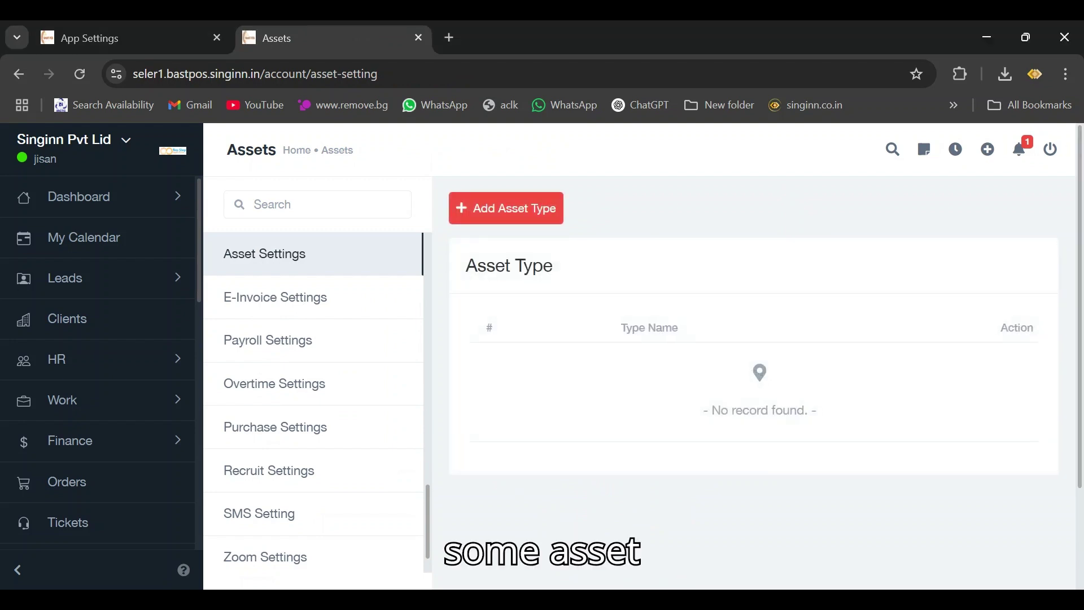
{"action": "left_click", "coordinate": [536, 214]}
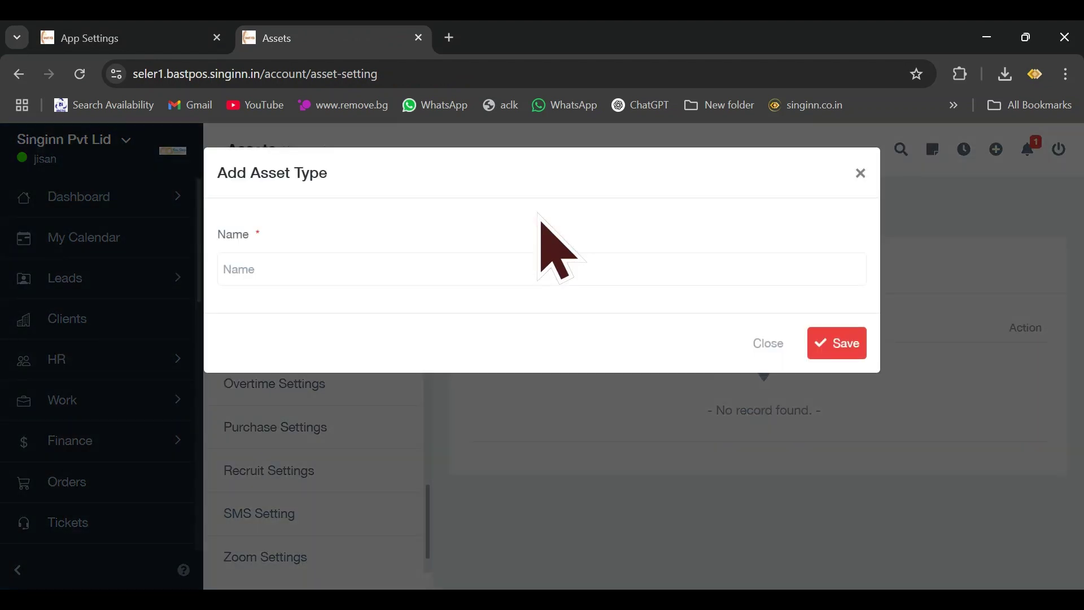
{"action": "left_click", "coordinate": [443, 257]}
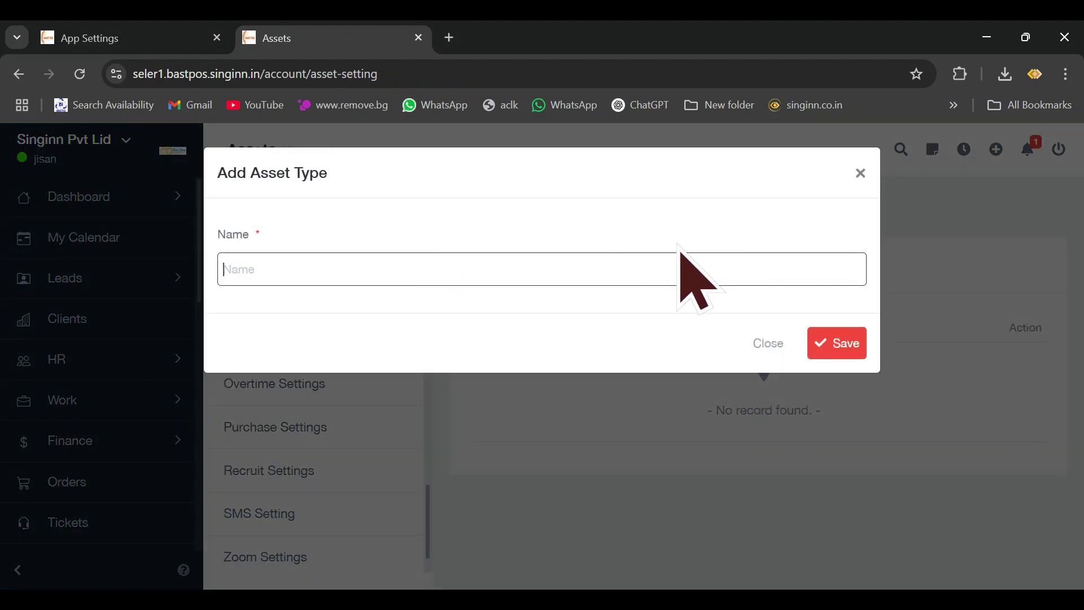
{"action": "left_click", "coordinate": [649, 263]}
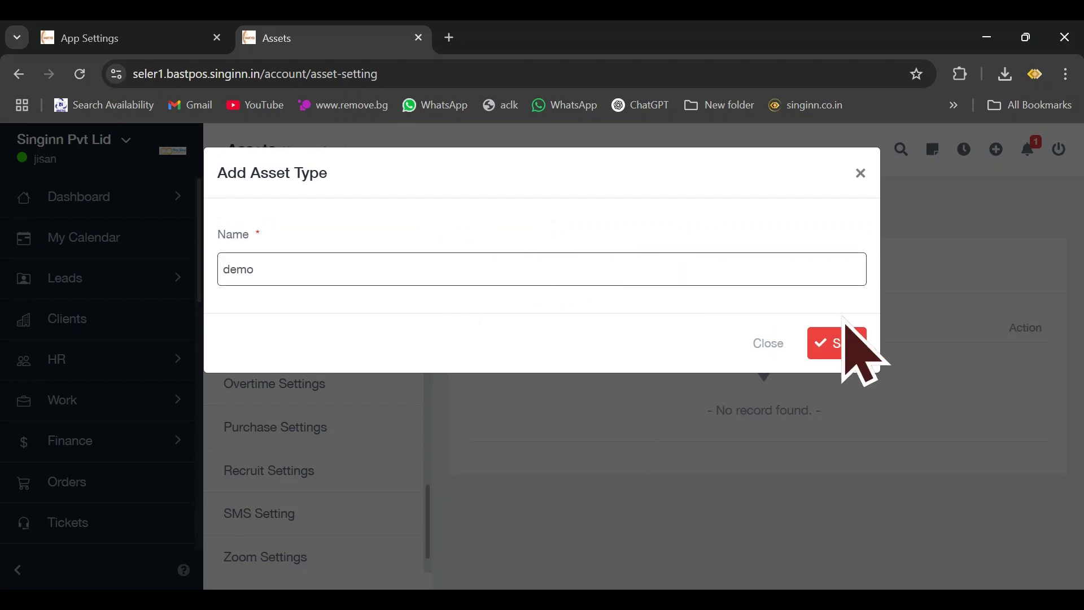
{"action": "left_click", "coordinate": [844, 346]}
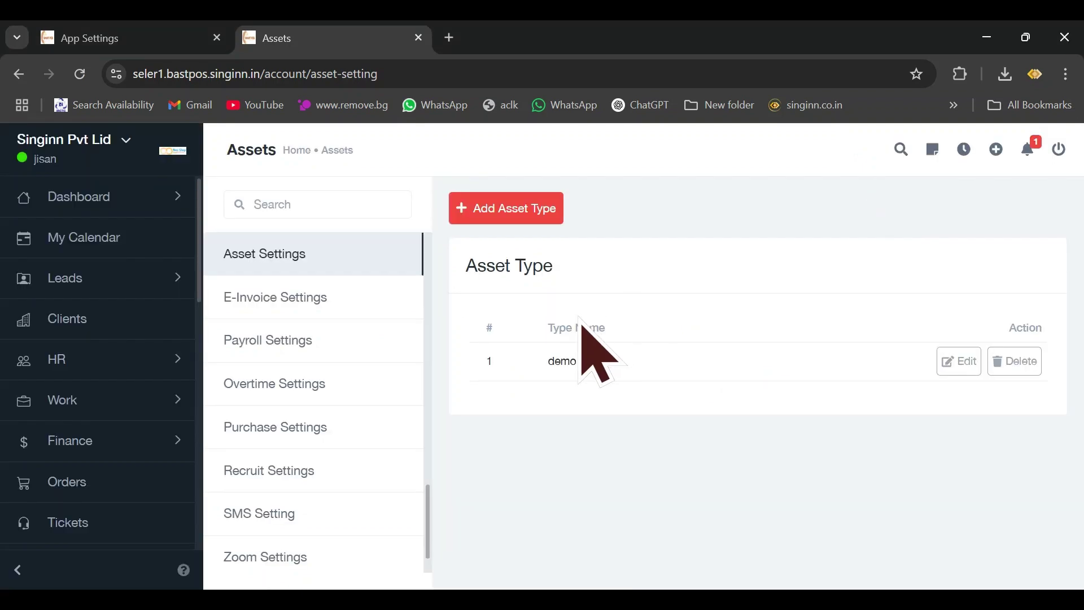
{"action": "left_click", "coordinate": [322, 299]}
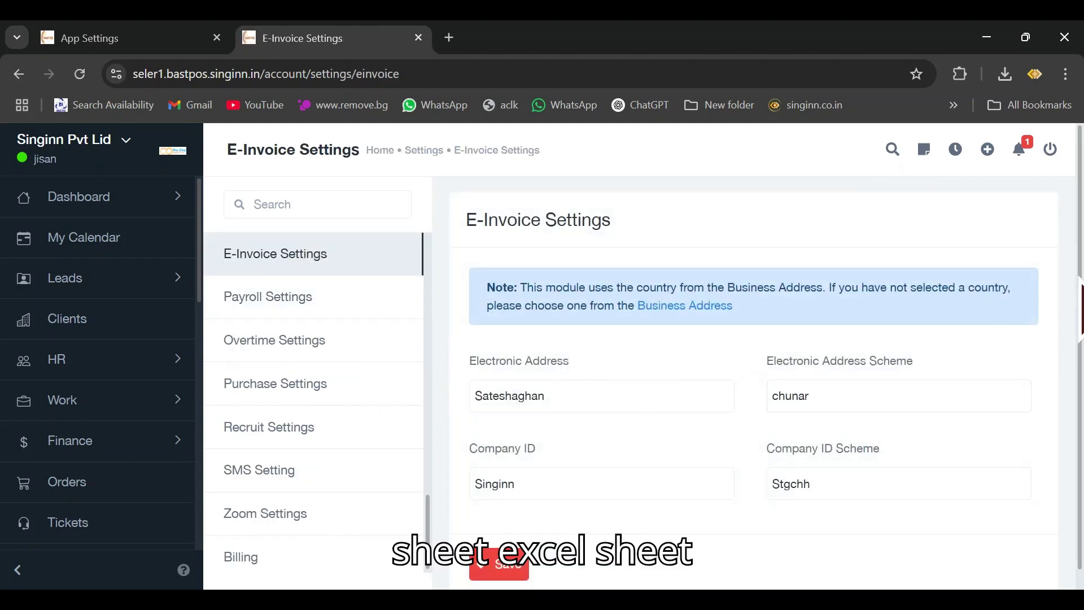
Step: In Payroll Settings, preview the salary component form with Earnings type unsaved, then view Salary Groups
{"action": "scroll", "coordinate": [1081, 310], "scroll_direction": "down", "scroll_amount": 1}
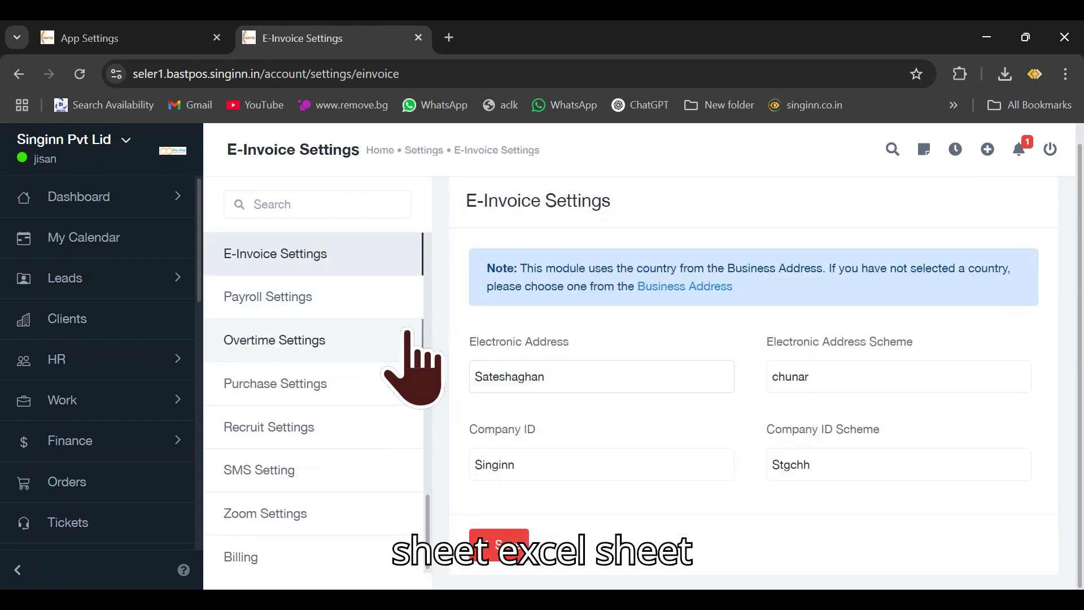
{"action": "left_click", "coordinate": [359, 295]}
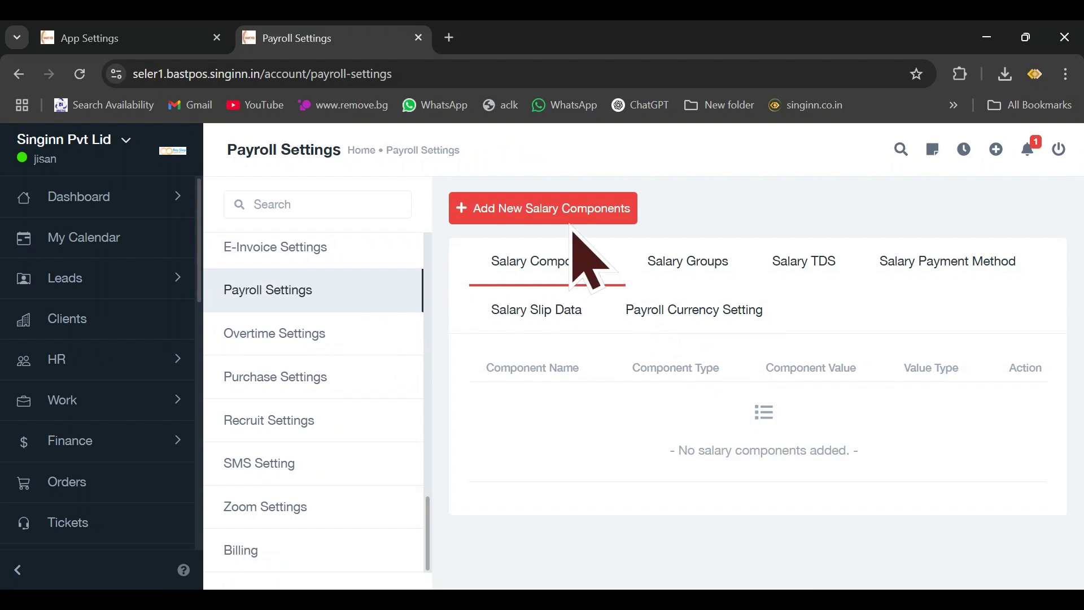
{"action": "left_click", "coordinate": [568, 221]}
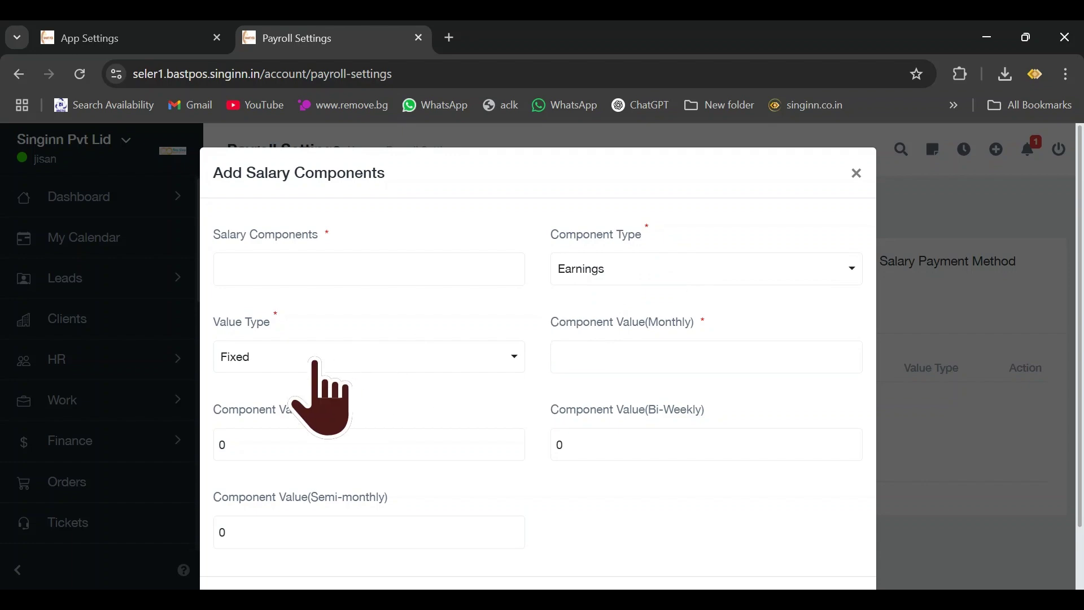
{"action": "left_click", "coordinate": [608, 283]}
{"action": "left_click", "coordinate": [608, 283]}
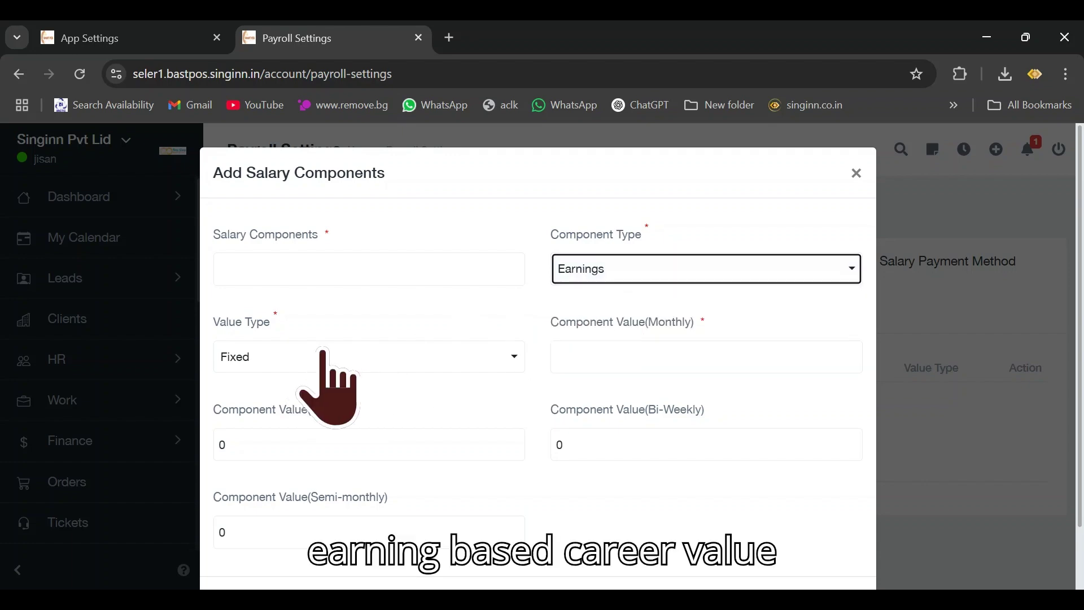
{"action": "left_click", "coordinate": [856, 171]}
{"action": "left_click", "coordinate": [726, 263]}
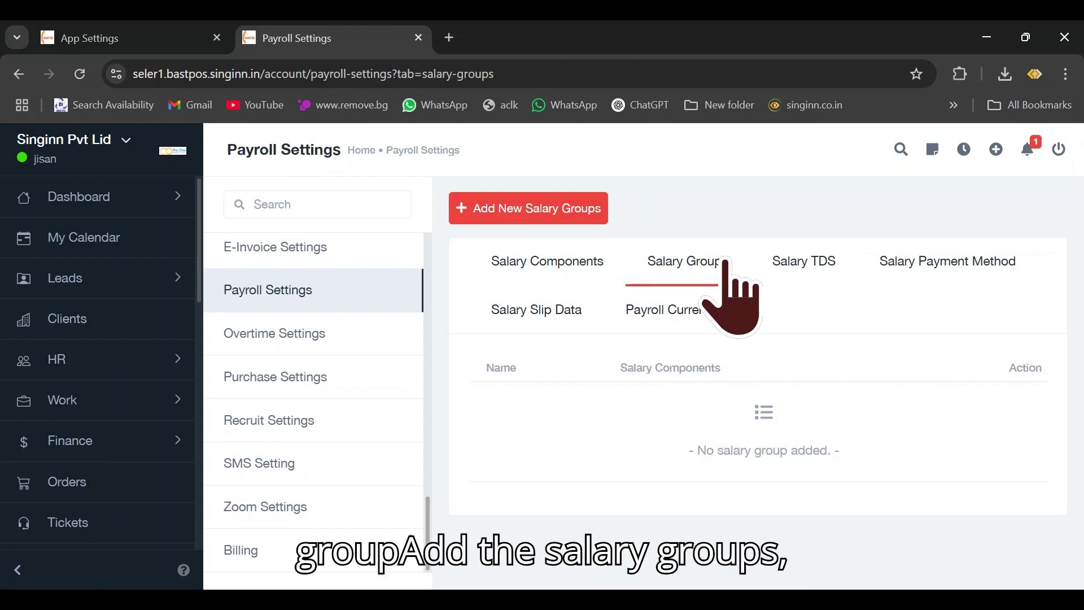
Step: Preview the new salary group form and its component choices, closing it unsaved
{"action": "left_click", "coordinate": [567, 210]}
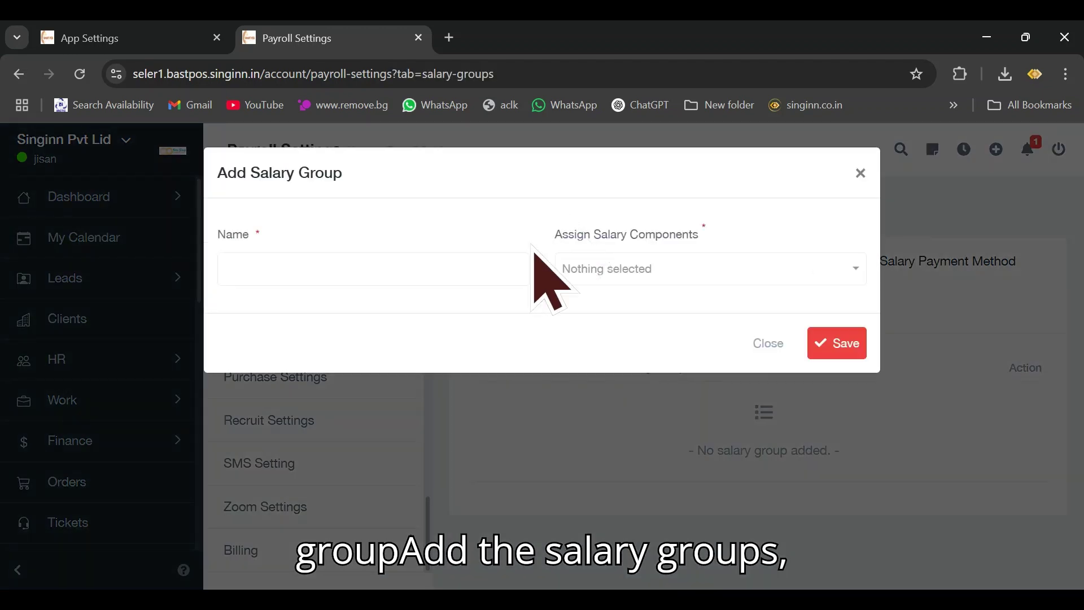
{"action": "left_click", "coordinate": [613, 269]}
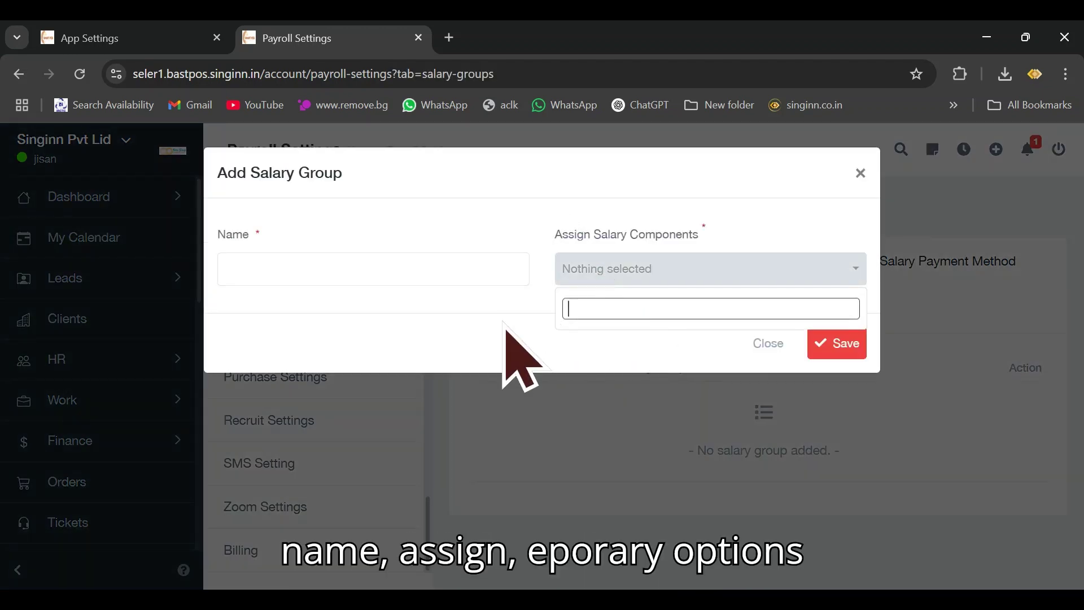
{"action": "left_click", "coordinate": [633, 284]}
{"action": "left_click", "coordinate": [860, 173]}
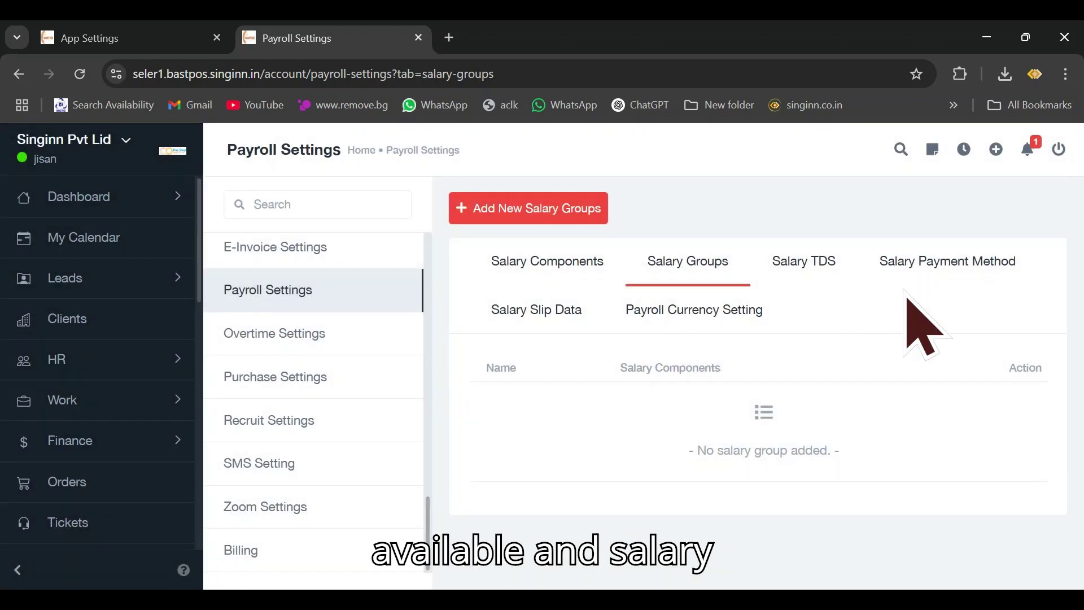
Step: View the salary TDS list, then delete the PayPal salary payment method
{"action": "left_click", "coordinate": [832, 276]}
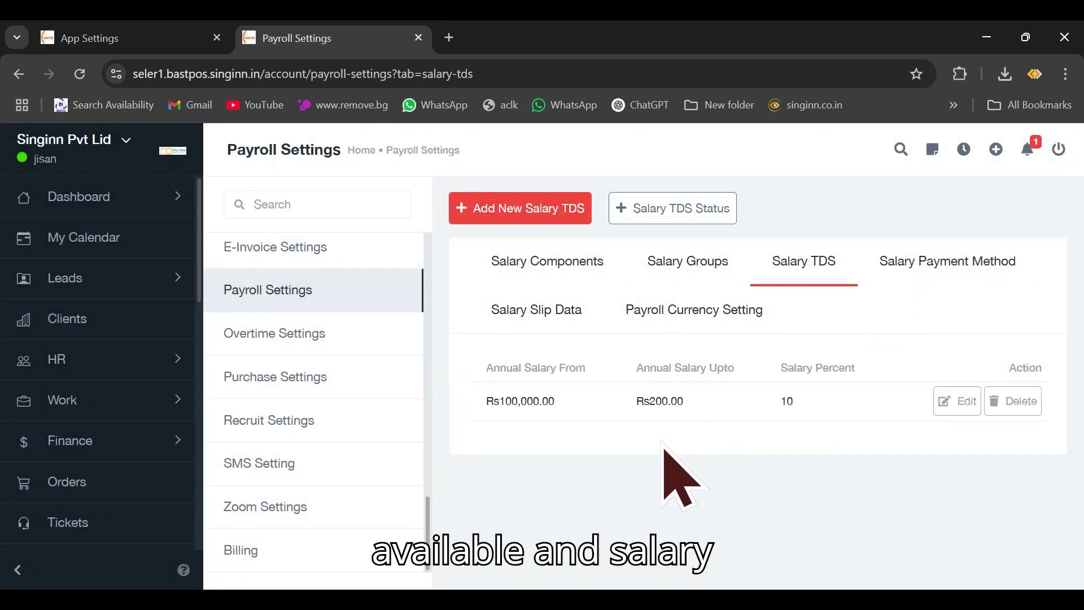
{"action": "left_click", "coordinate": [944, 265]}
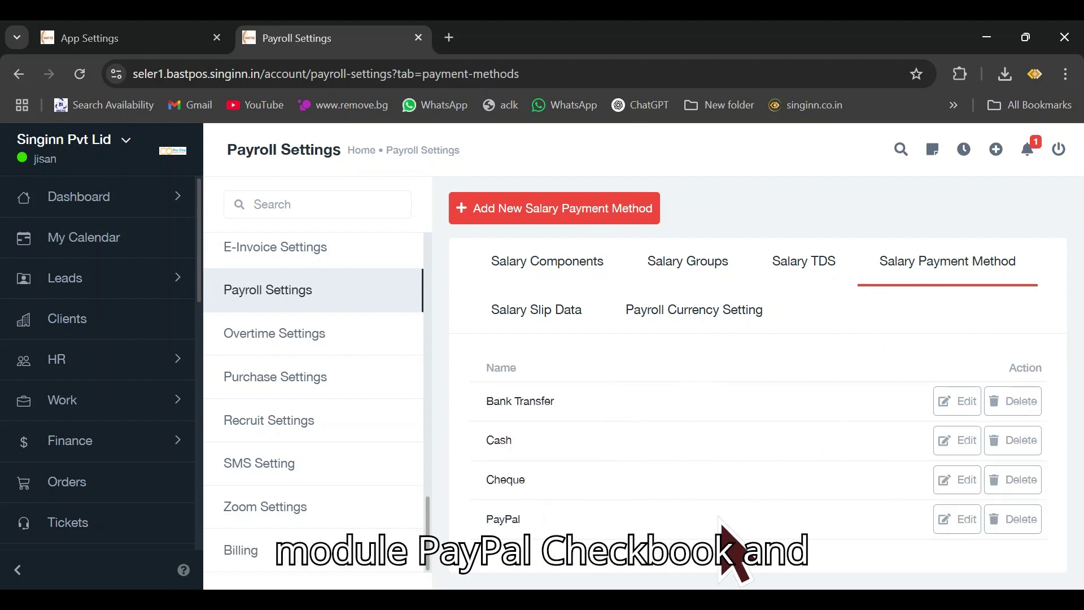
{"action": "left_click", "coordinate": [1011, 518]}
{"action": "left_click", "coordinate": [522, 449]}
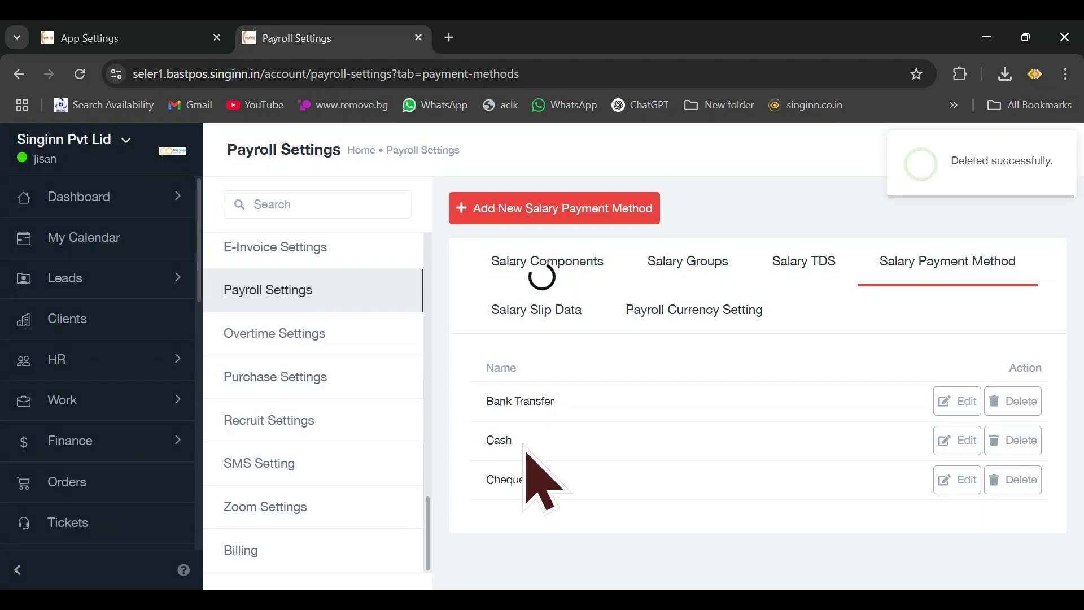
Step: Look at the new payment method form without saving, then view the salary slip data settings
{"action": "left_click", "coordinate": [551, 213]}
{"action": "left_click", "coordinate": [431, 277]}
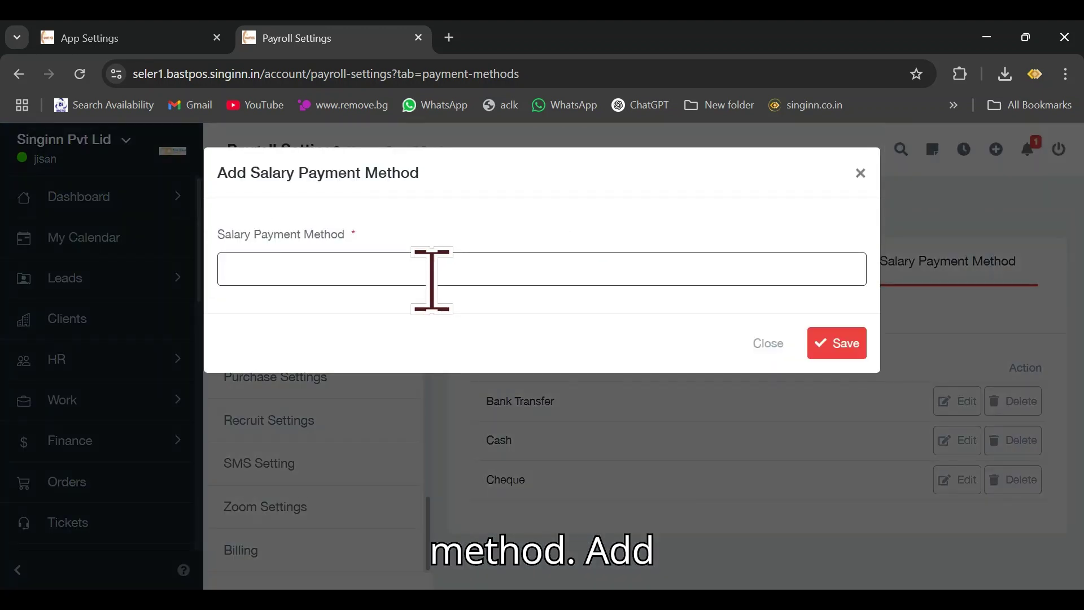
{"action": "left_click", "coordinate": [857, 174]}
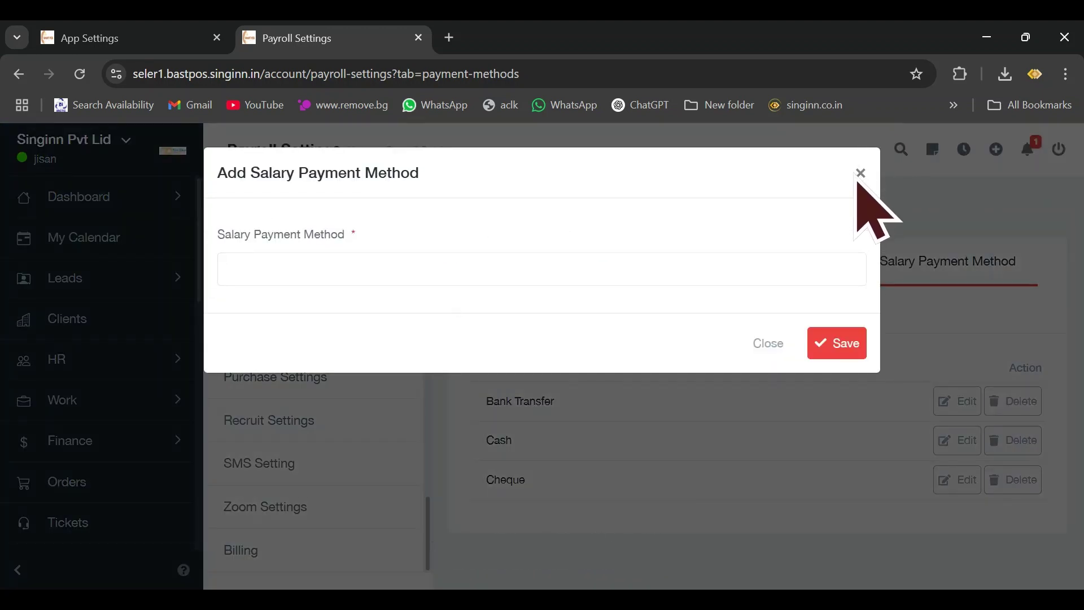
{"action": "left_click", "coordinate": [861, 173]}
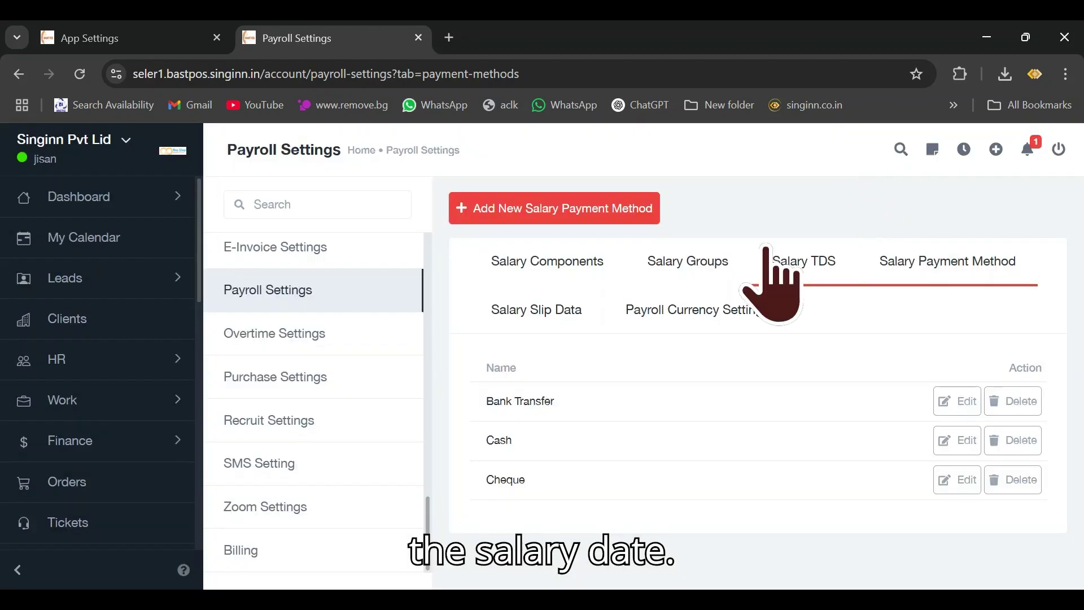
{"action": "left_click", "coordinate": [553, 308]}
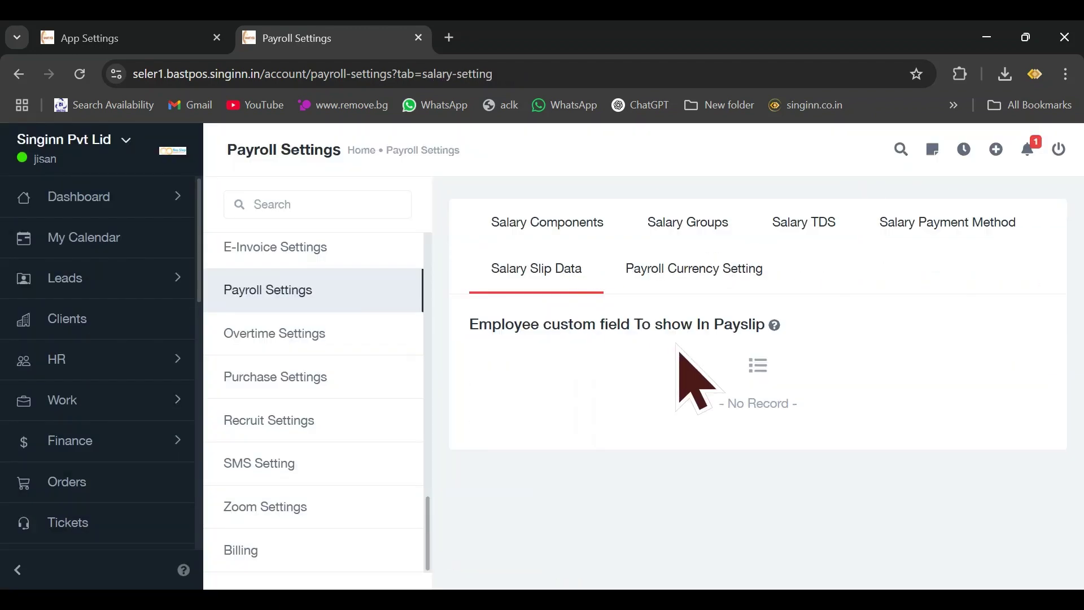
Step: Save Rs (INR) as the payroll currency
{"action": "left_click", "coordinate": [683, 282]}
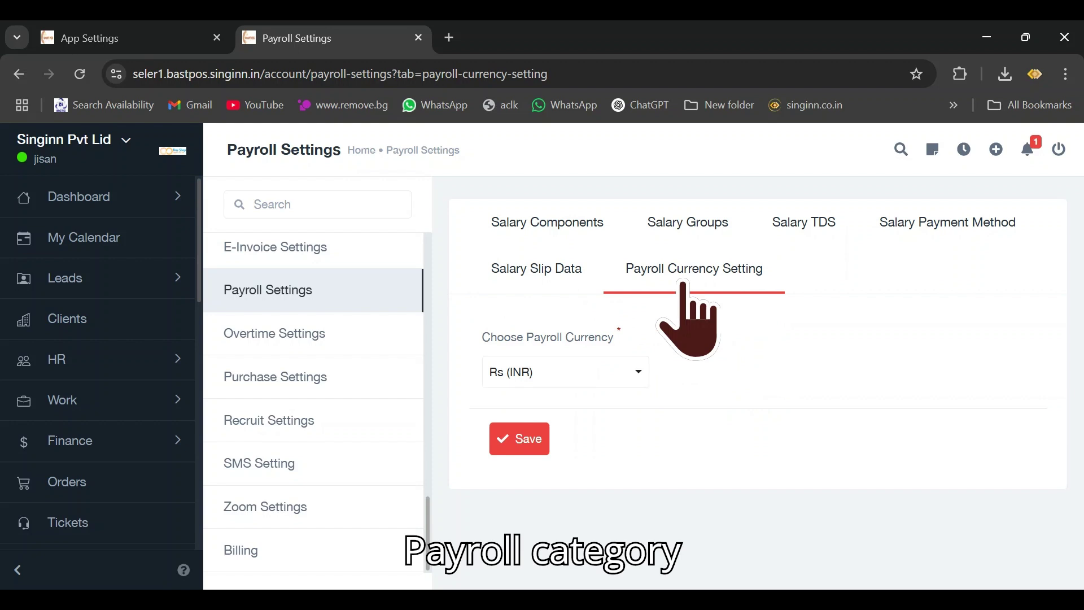
{"action": "left_click", "coordinate": [591, 370]}
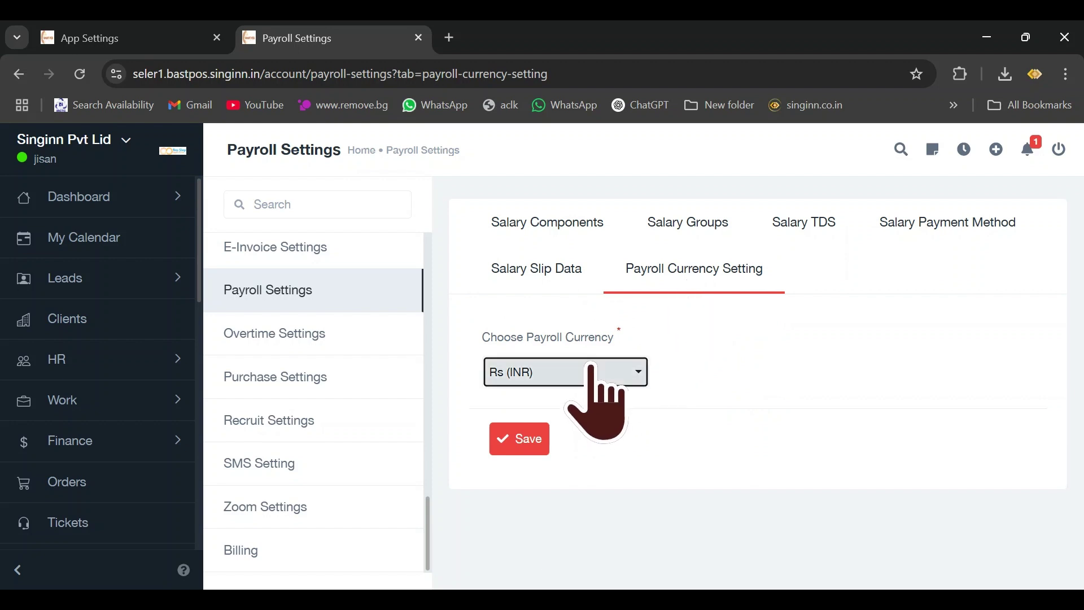
{"action": "left_click", "coordinate": [714, 418]}
{"action": "left_click", "coordinate": [532, 436]}
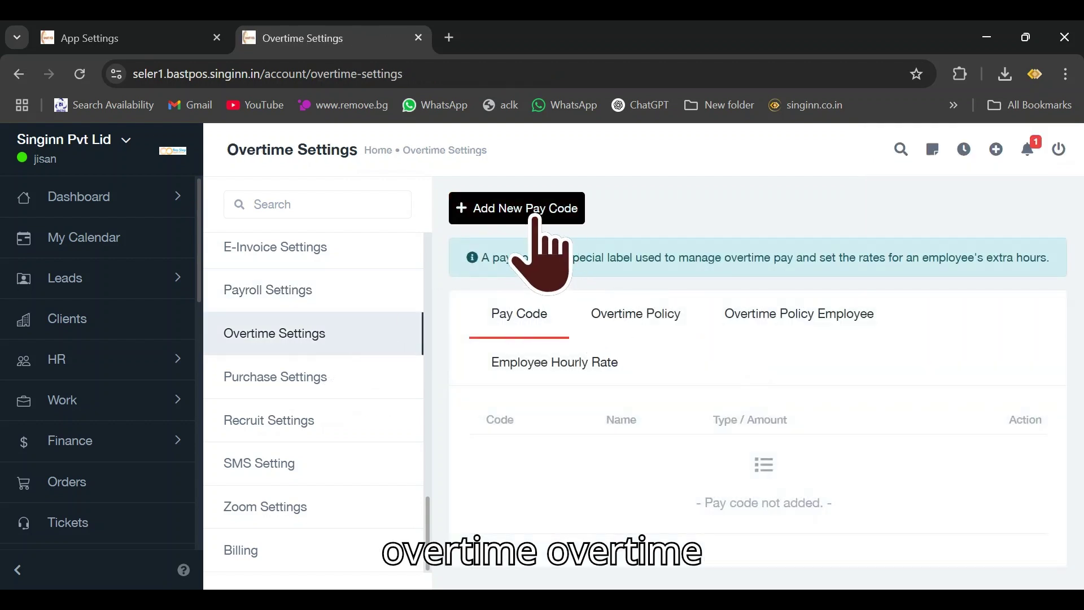
Step: Preview the overtime pay code form unsaved, check purchase notification settings, then open Recruit Settings
{"action": "left_click", "coordinate": [534, 218]}
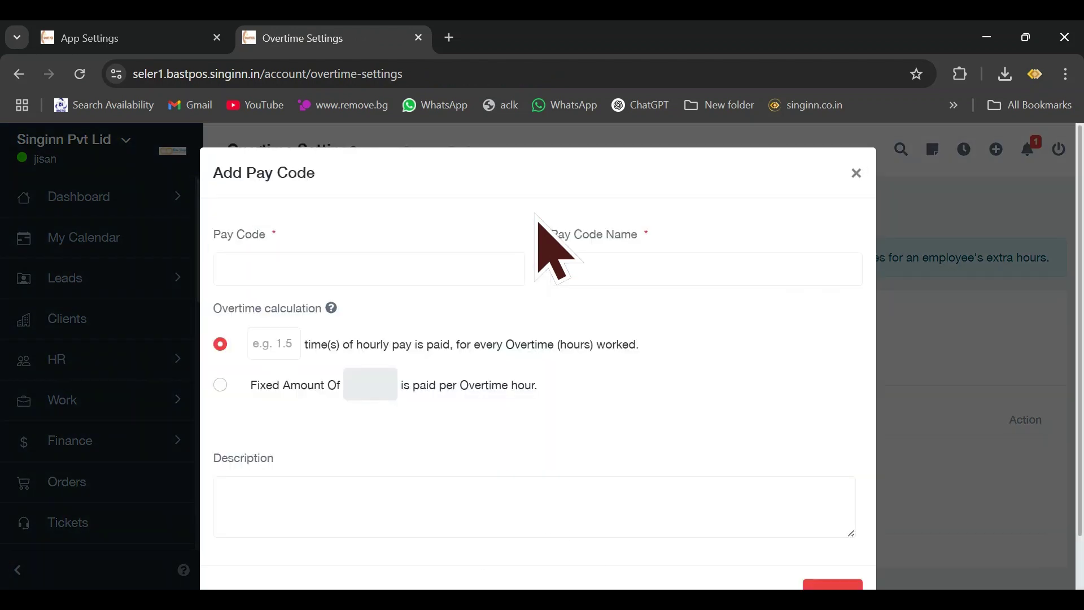
{"action": "left_click", "coordinate": [472, 255]}
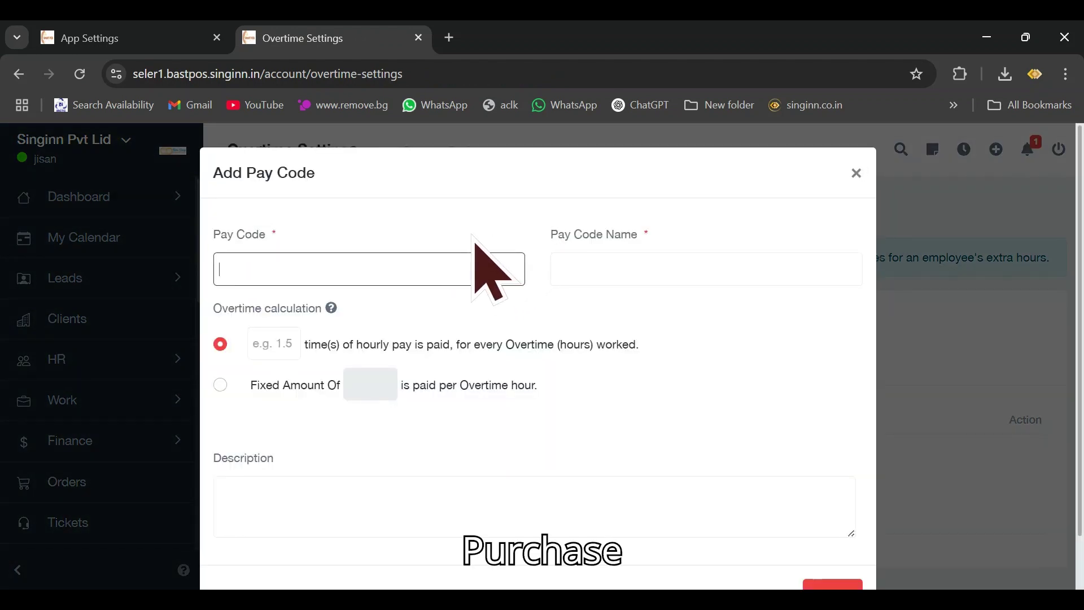
{"action": "left_click", "coordinate": [856, 173]}
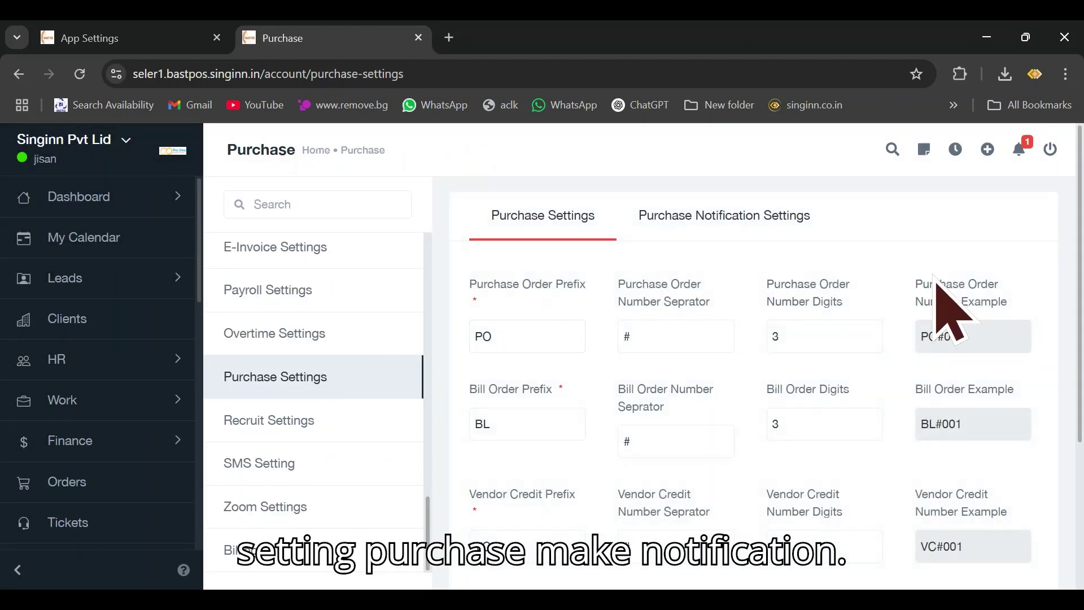
{"action": "left_click", "coordinate": [702, 220]}
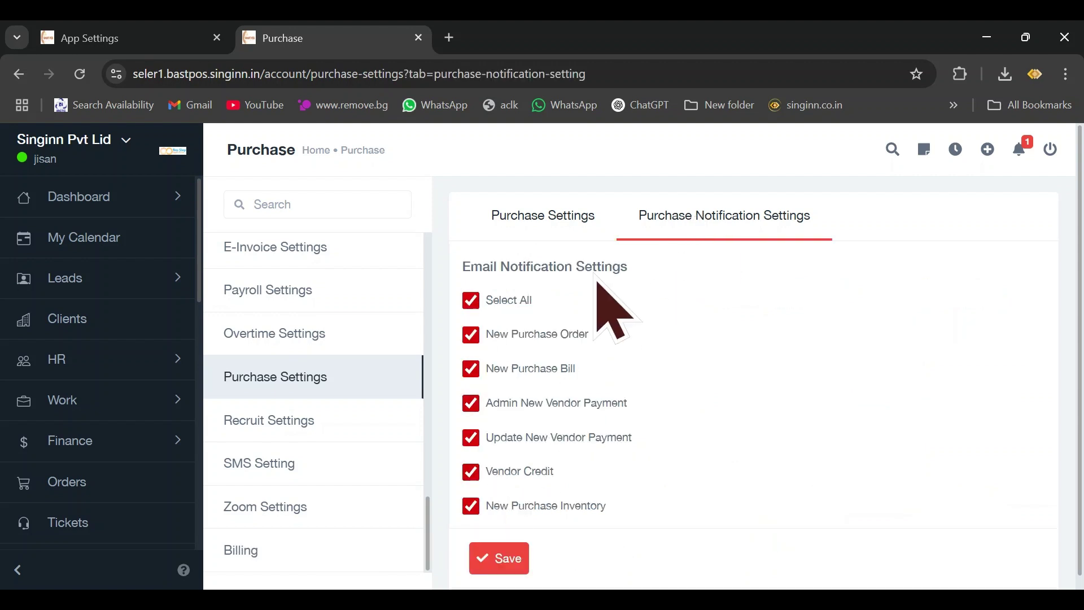
{"action": "left_click", "coordinate": [375, 417]}
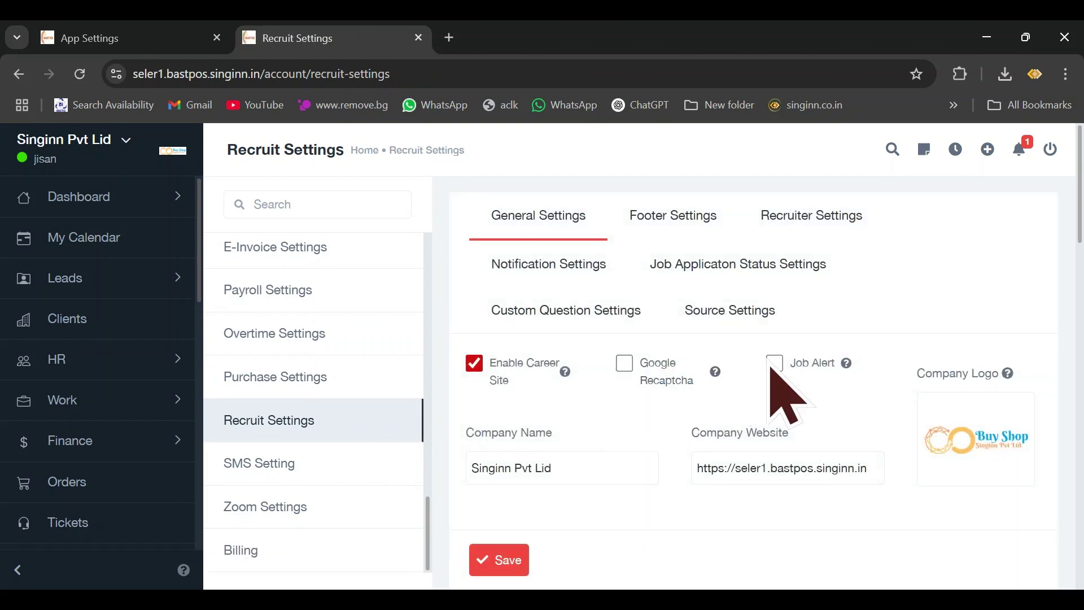
Step: Toggle the Job Alert option, then open the Add Footer Link form under Footer Settings
{"action": "left_click", "coordinate": [784, 373]}
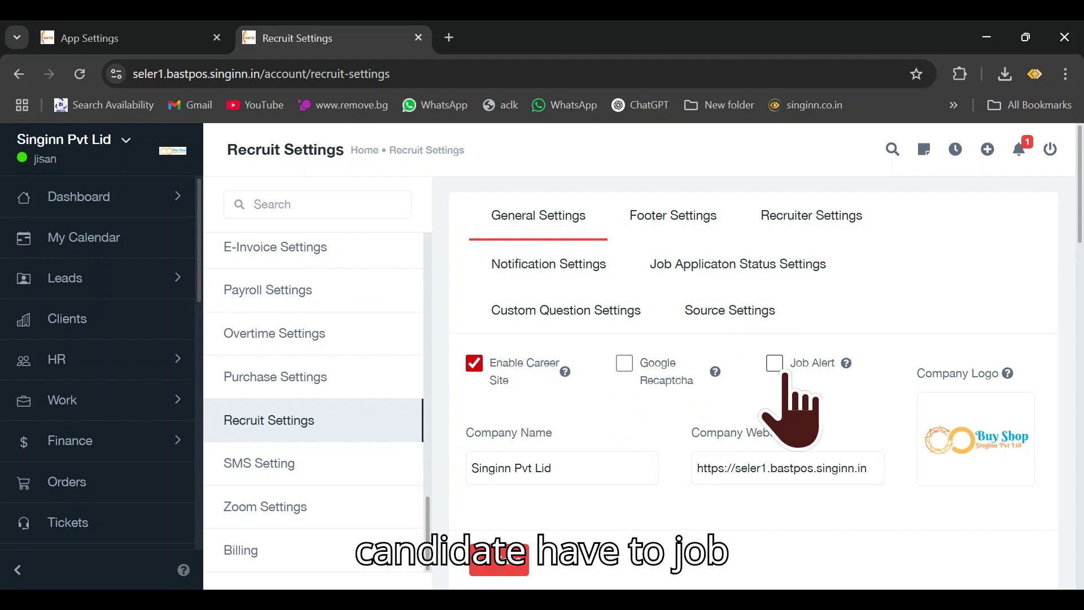
{"action": "left_click", "coordinate": [669, 223]}
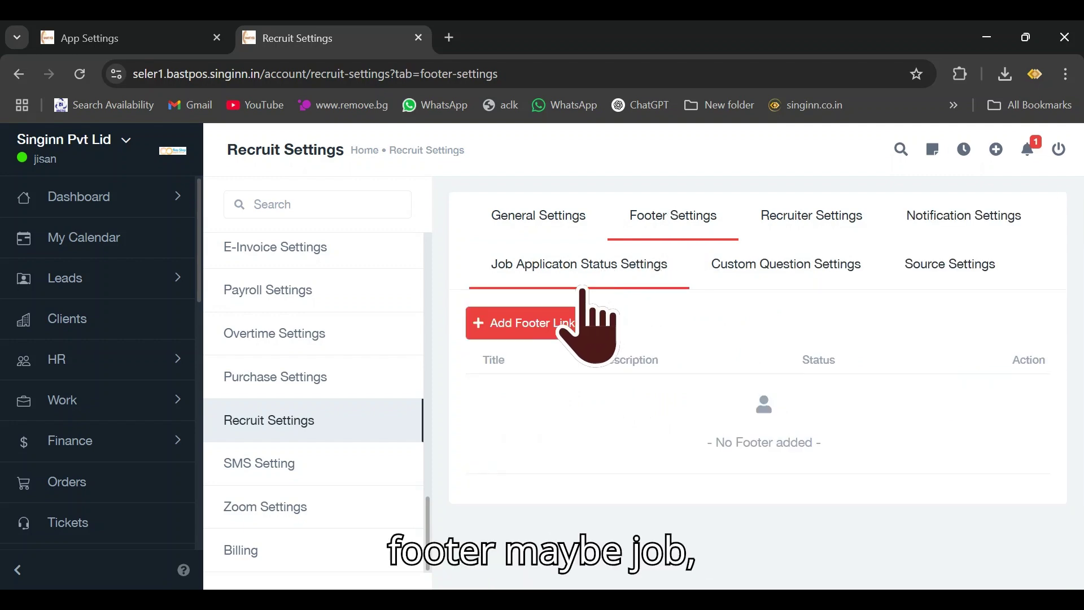
{"action": "left_click", "coordinate": [563, 316]}
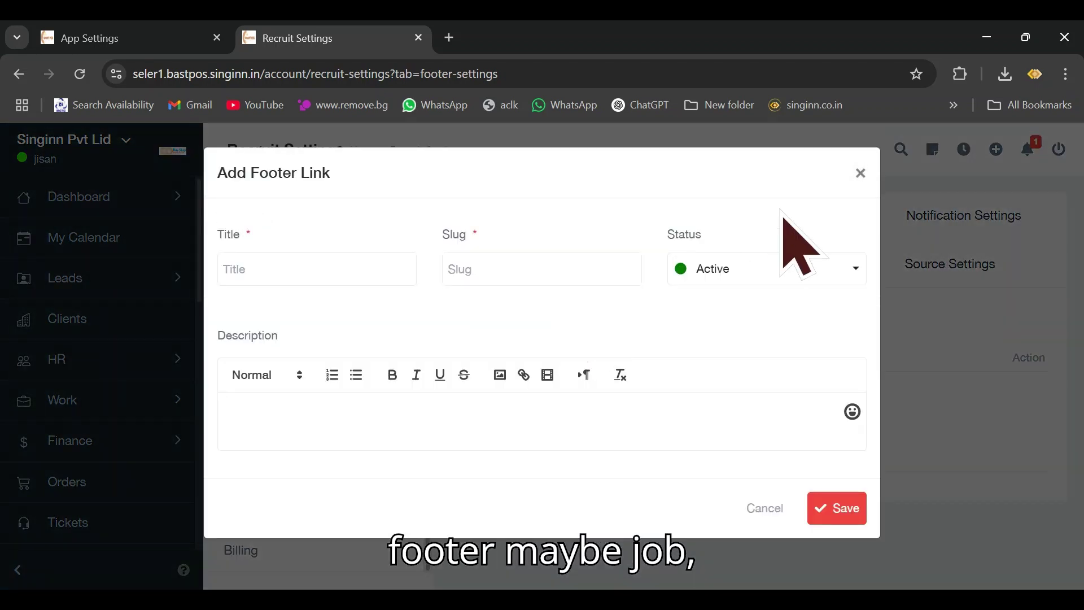
Step: Close the footer form, browse the Recruiter, Notification, Application Status and Custom Question tabs, then open SMS Settings
{"action": "left_click", "coordinate": [860, 173]}
{"action": "left_click", "coordinate": [797, 222]}
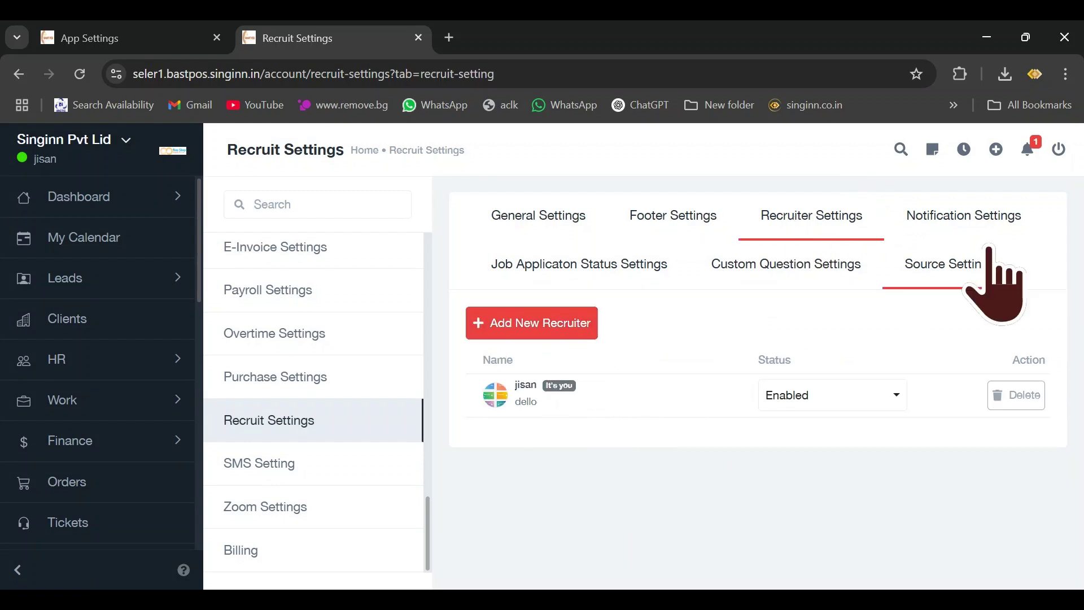
{"action": "left_click", "coordinate": [960, 222]}
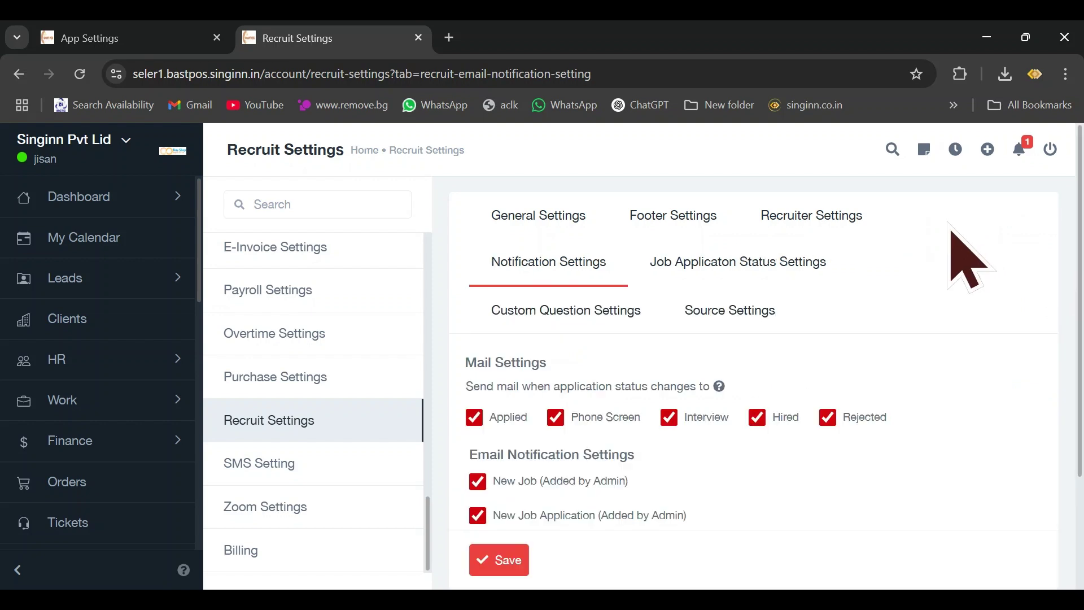
{"action": "left_click", "coordinate": [788, 280]}
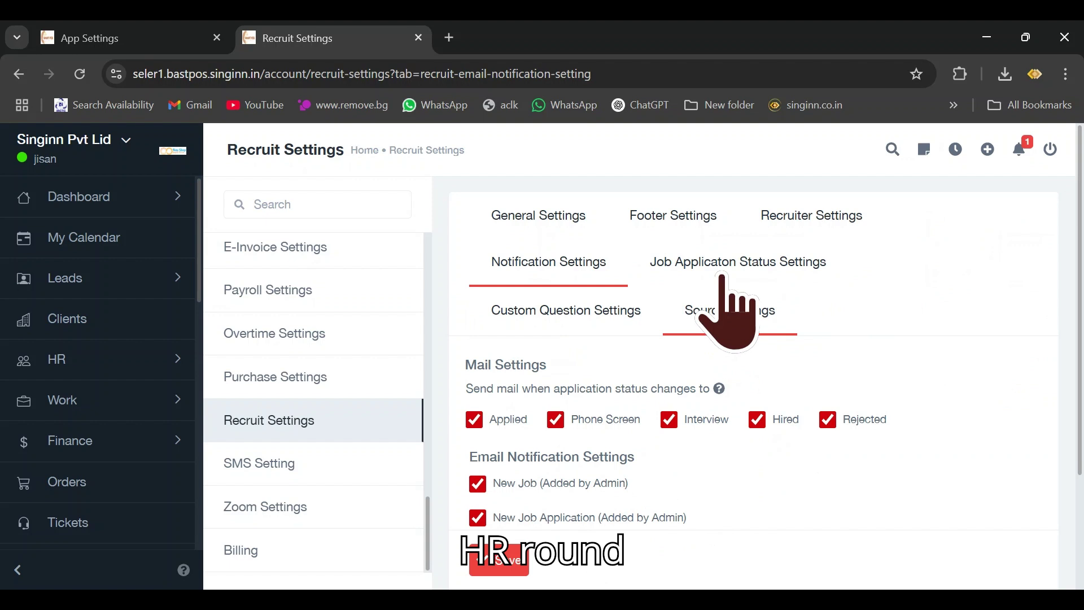
{"action": "left_click", "coordinate": [705, 268]}
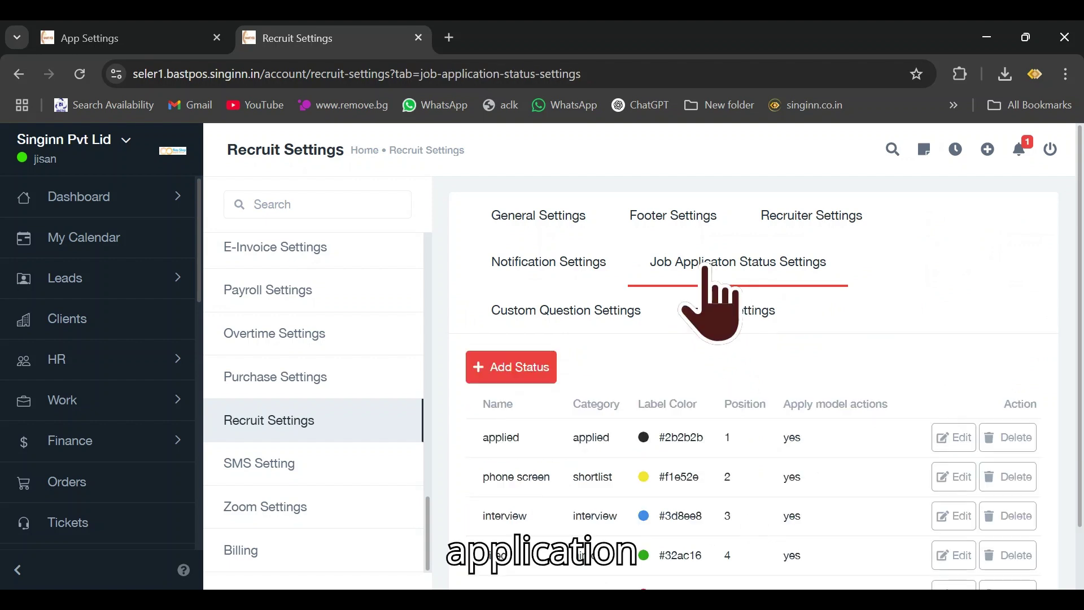
{"action": "left_click", "coordinate": [546, 324]}
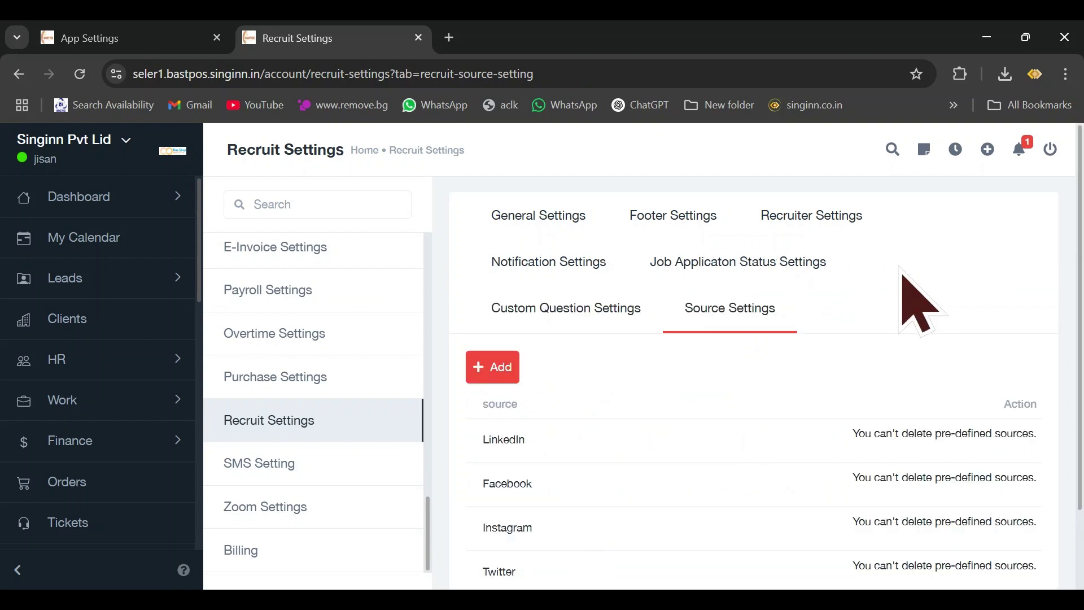
{"action": "left_click", "coordinate": [315, 461]}
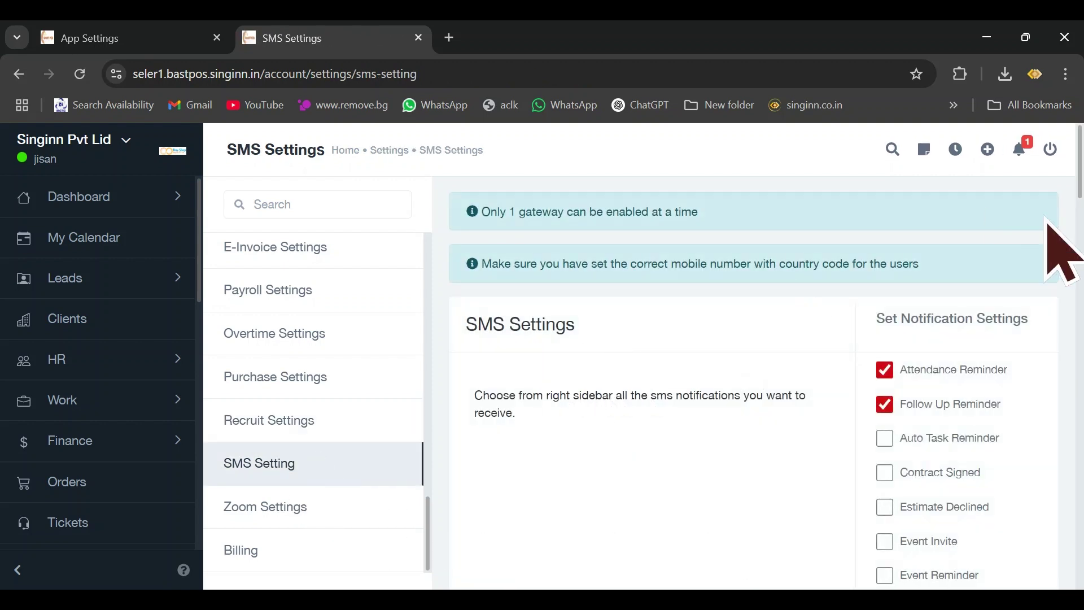
Step: Read through the SMS settings, highlighting the one-gateway notice and the SMS notification sentence
{"action": "triple_click", "coordinate": [587, 212]}
{"action": "left_click", "coordinate": [914, 231]}
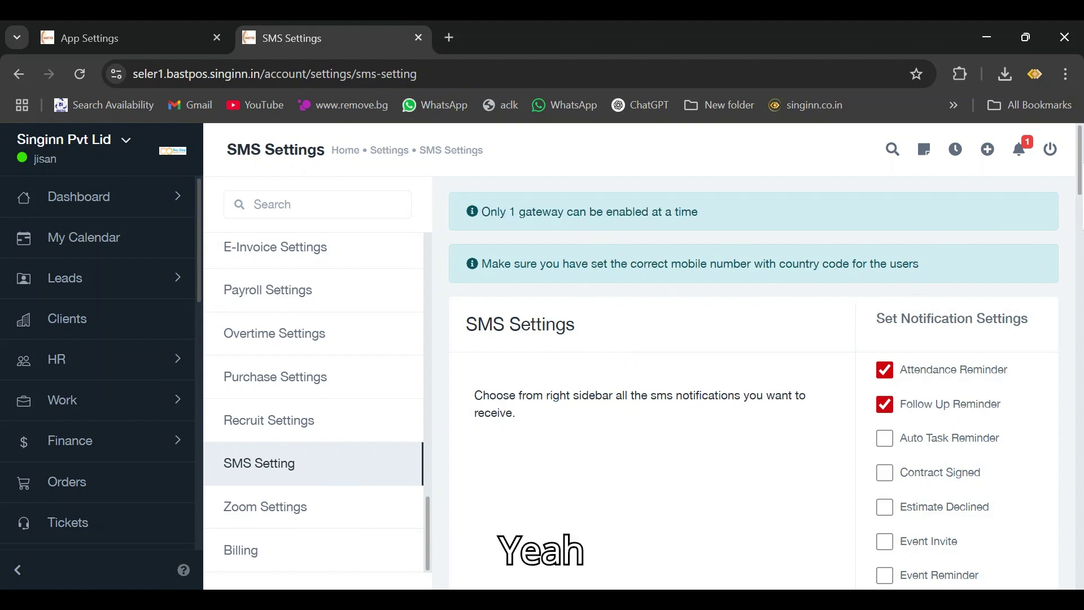
{"action": "scroll", "coordinate": [754, 379], "scroll_direction": "down", "scroll_amount": 4}
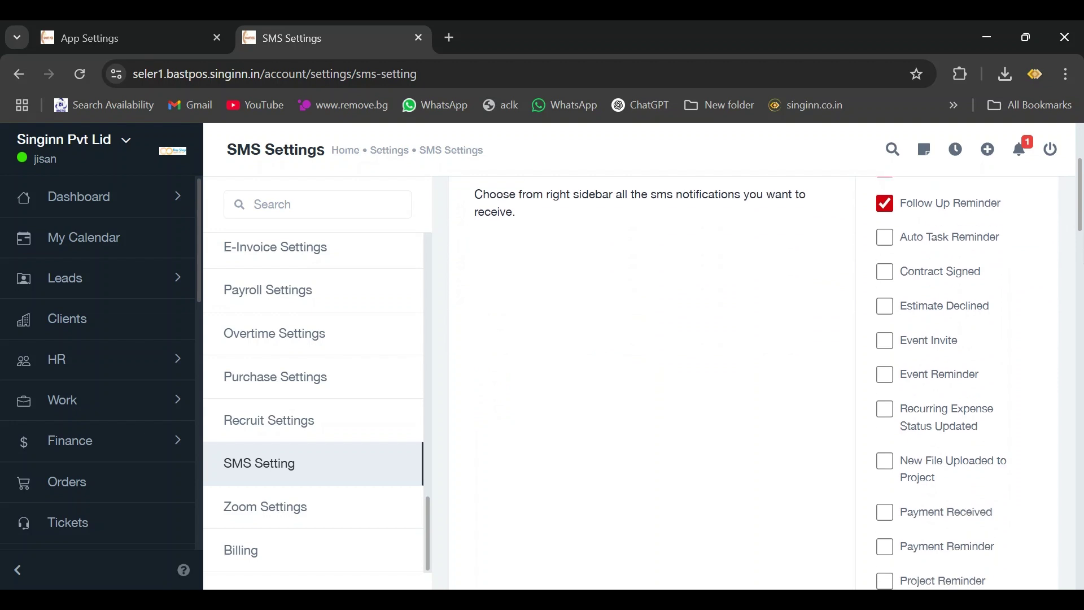
{"action": "scroll", "coordinate": [960, 378], "scroll_direction": "down", "scroll_amount": 8}
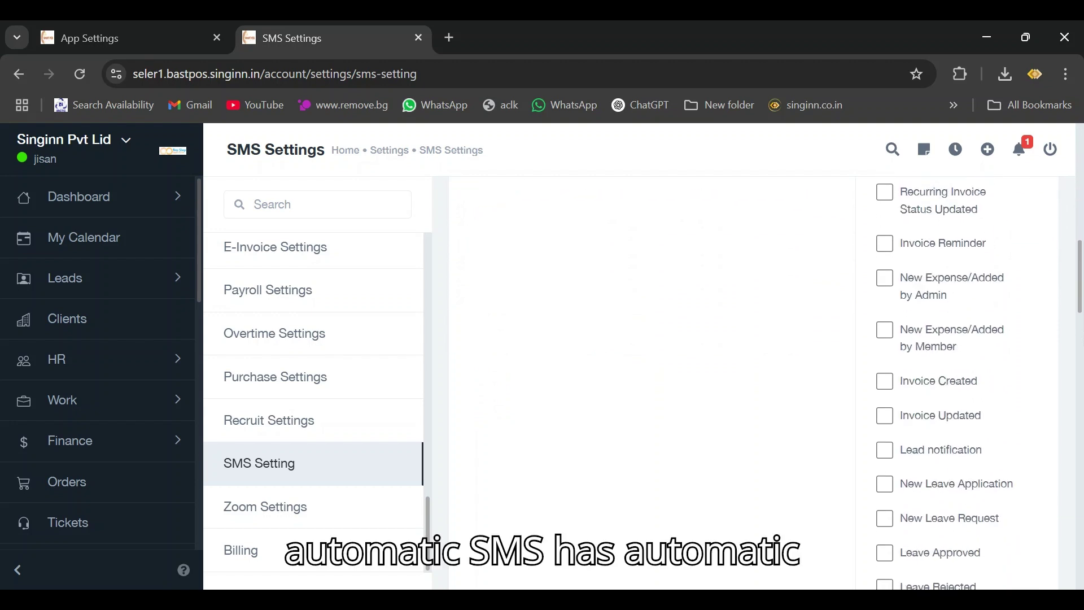
{"action": "scroll", "coordinate": [960, 378], "scroll_direction": "down", "scroll_amount": 10}
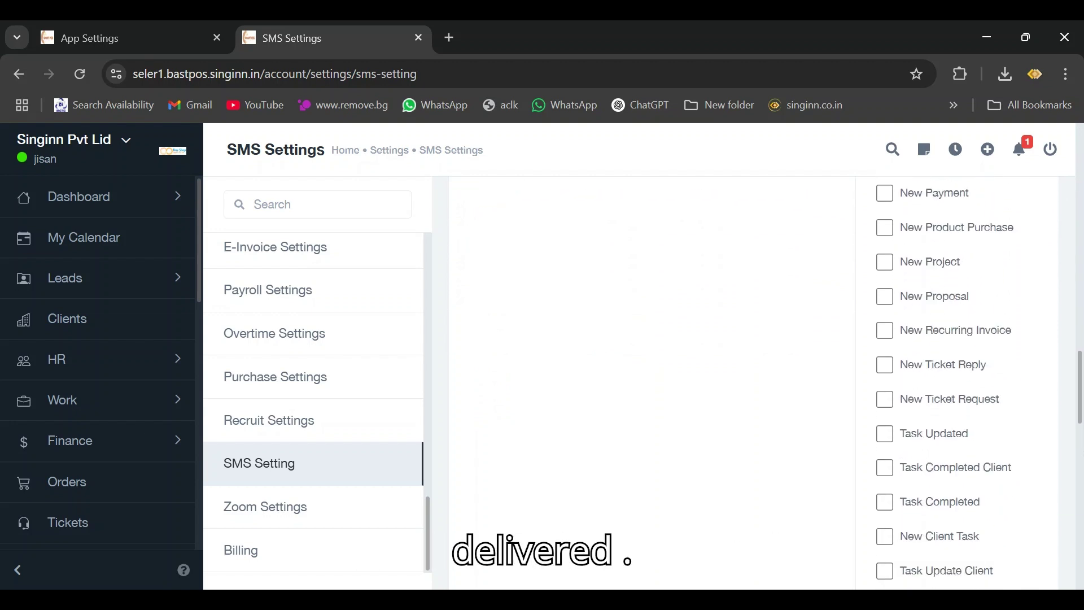
{"action": "scroll", "coordinate": [959, 378], "scroll_direction": "down", "scroll_amount": 10}
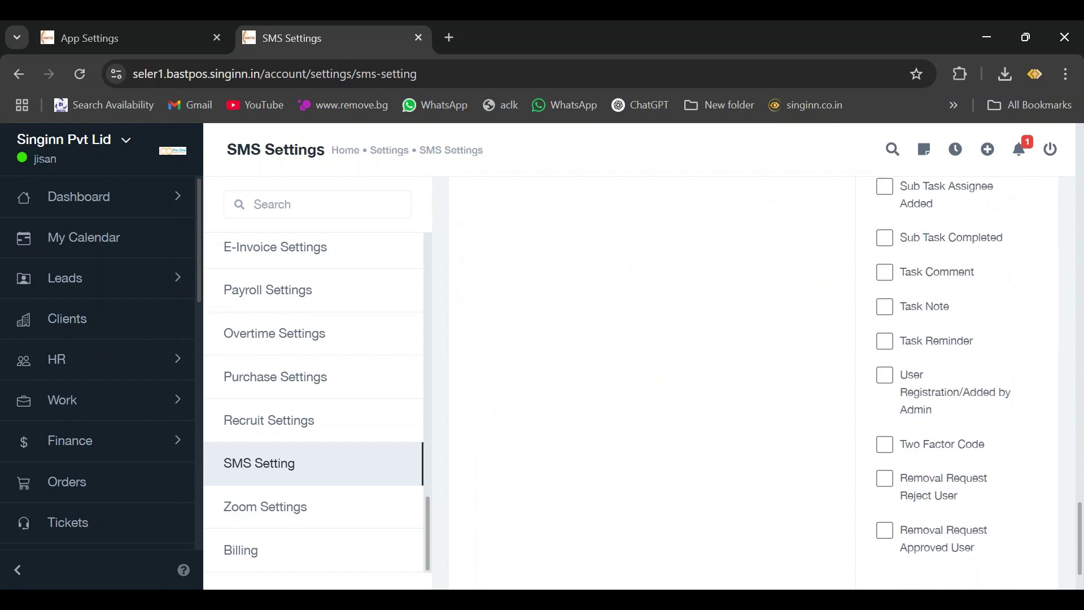
{"action": "scroll", "coordinate": [1052, 394], "scroll_direction": "up", "scroll_amount": 20}
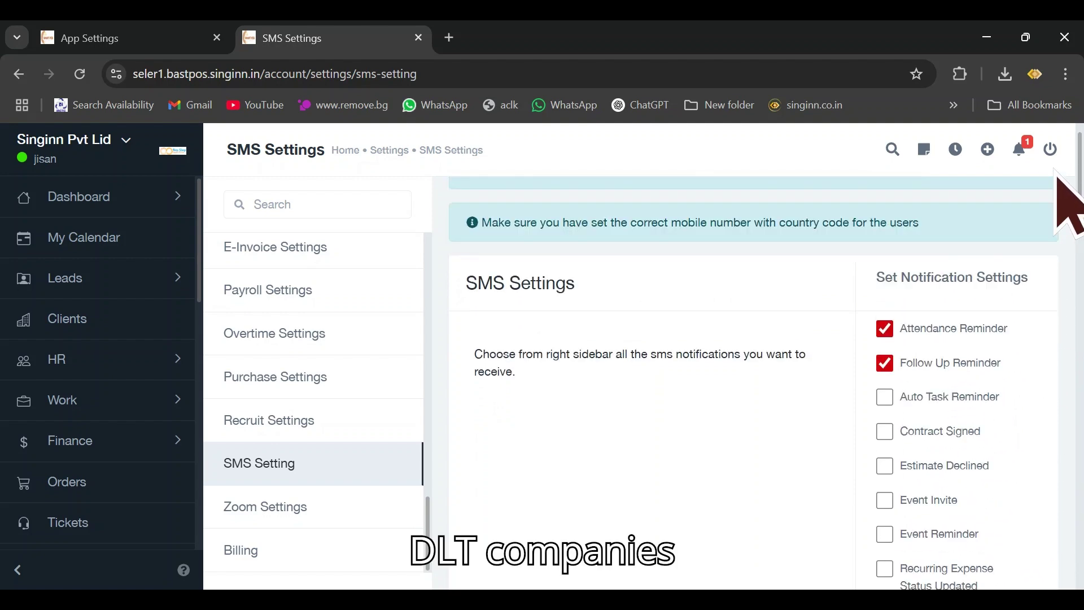
{"action": "scroll", "coordinate": [1057, 180], "scroll_direction": "up", "scroll_amount": 1}
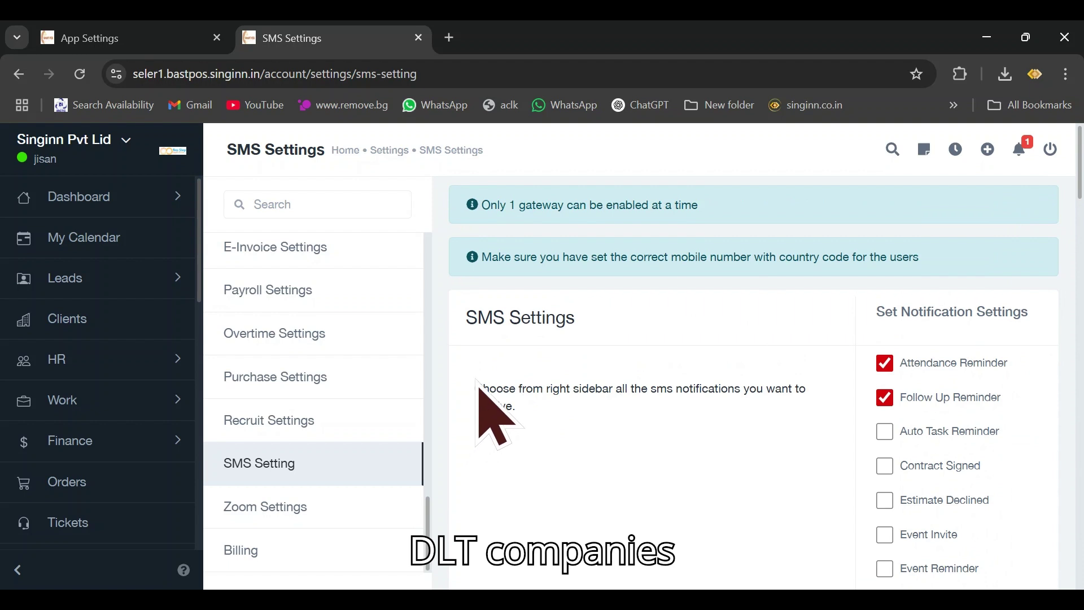
{"action": "left_click_drag", "start_coordinate": [476, 389], "coordinate": [562, 421]}
{"action": "left_click", "coordinate": [561, 418]}
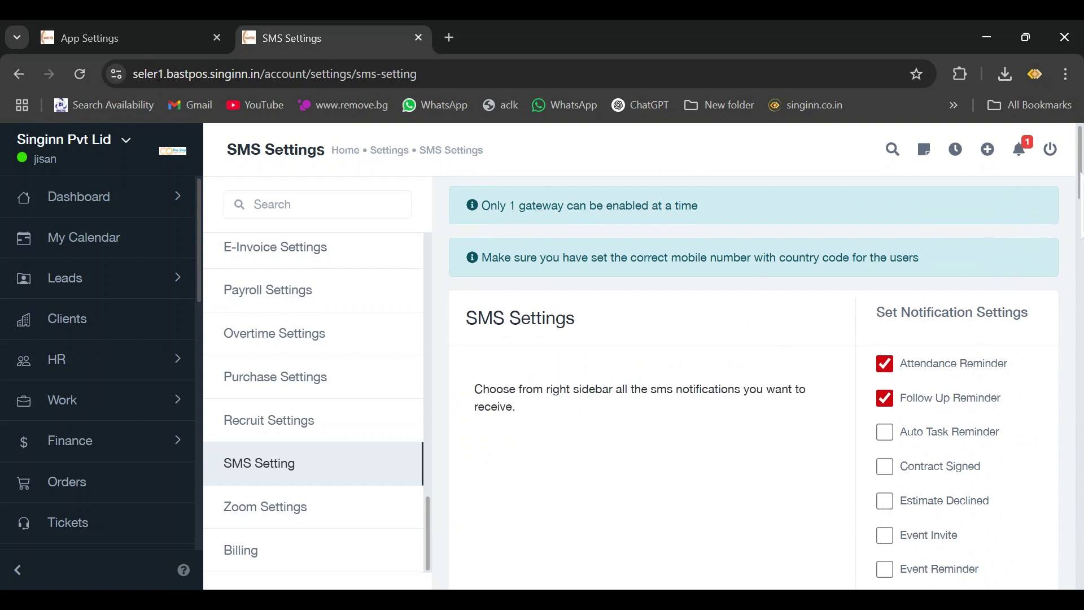
{"action": "scroll", "coordinate": [511, 463], "scroll_direction": "down", "scroll_amount": 2}
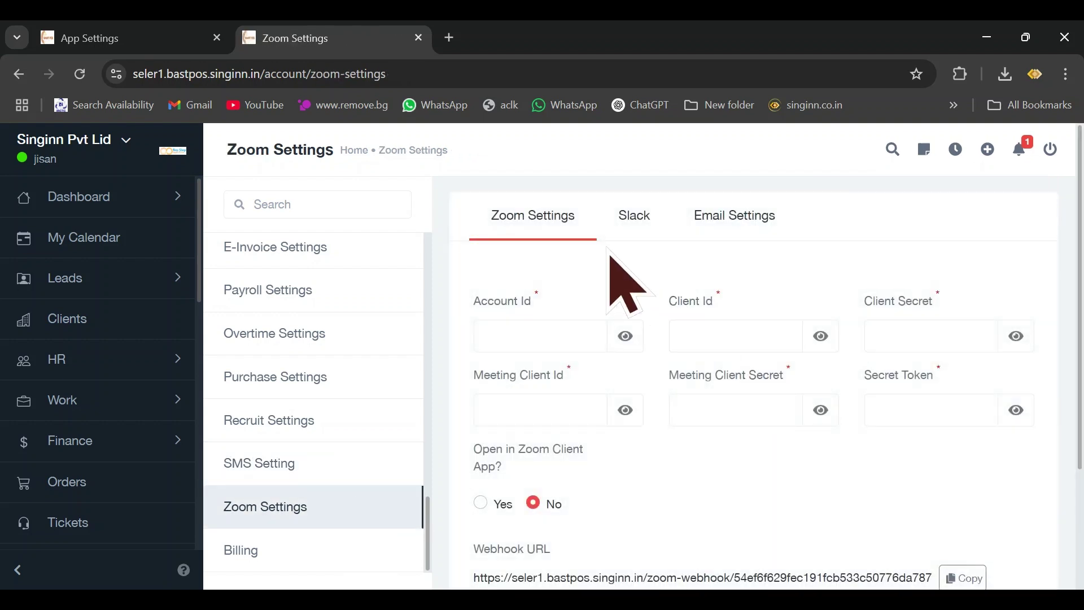
{"action": "left_click", "coordinate": [638, 229]}
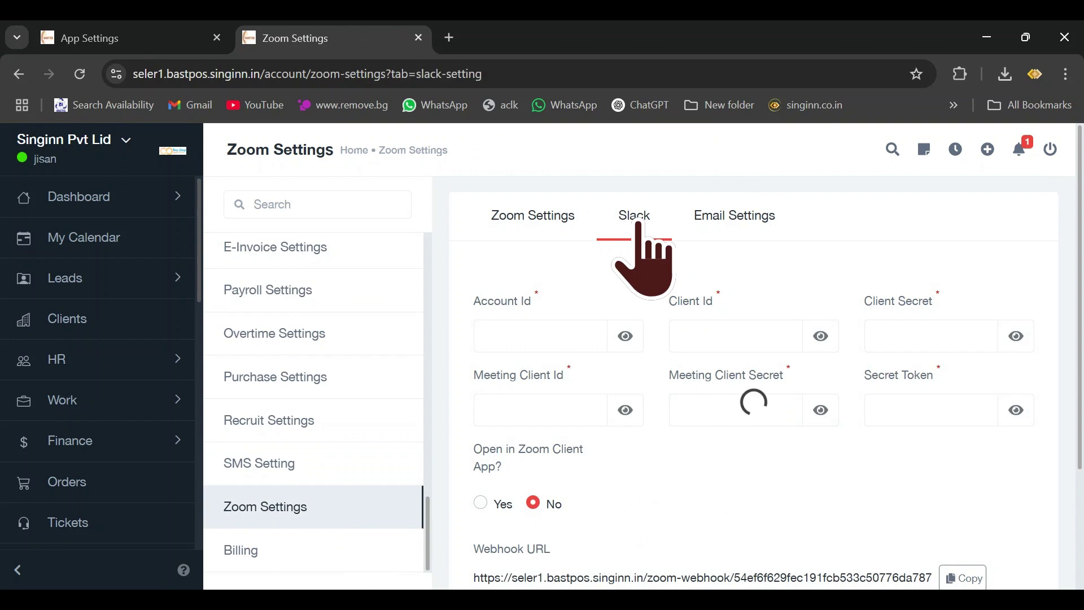
{"action": "left_click", "coordinate": [722, 226]}
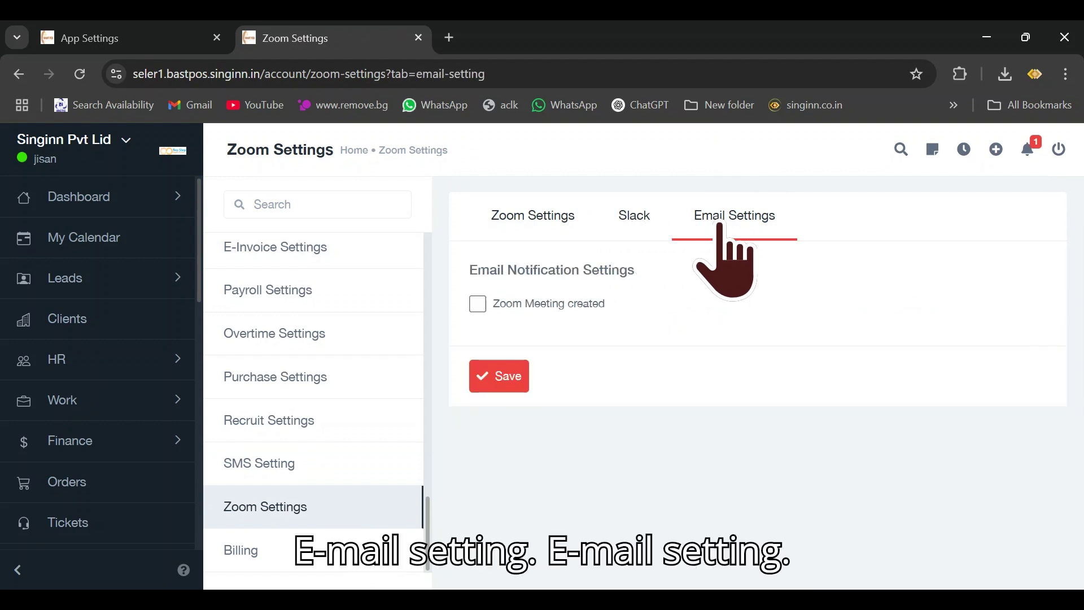
{"action": "left_click", "coordinate": [564, 303]}
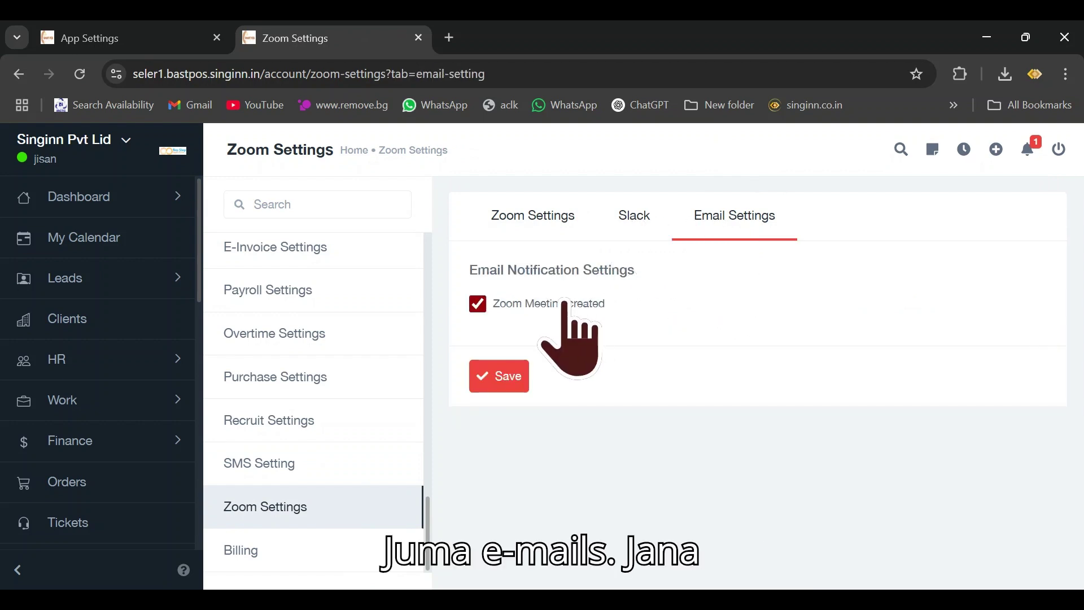
{"action": "left_click", "coordinate": [624, 220]}
{"action": "left_click", "coordinate": [535, 226]}
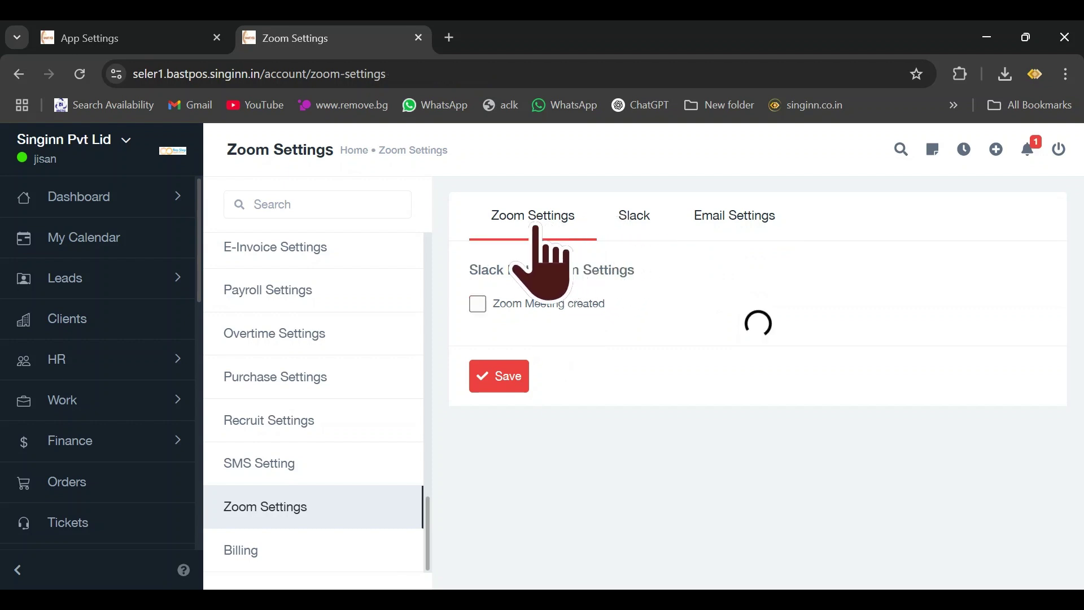
{"action": "scroll", "coordinate": [754, 383], "scroll_direction": "down", "scroll_amount": 3}
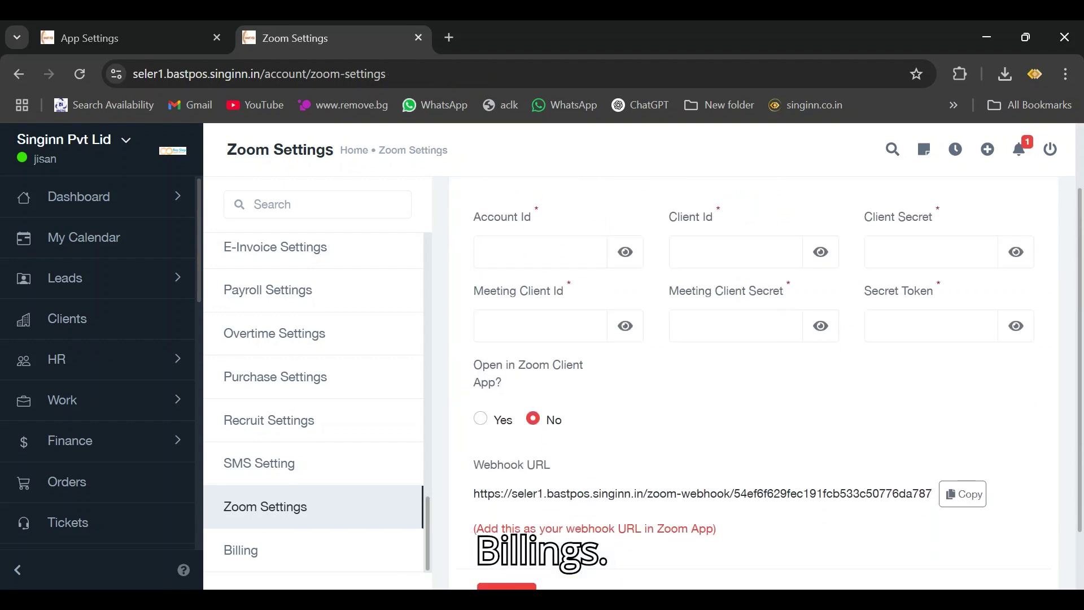
{"action": "left_click", "coordinate": [366, 556]}
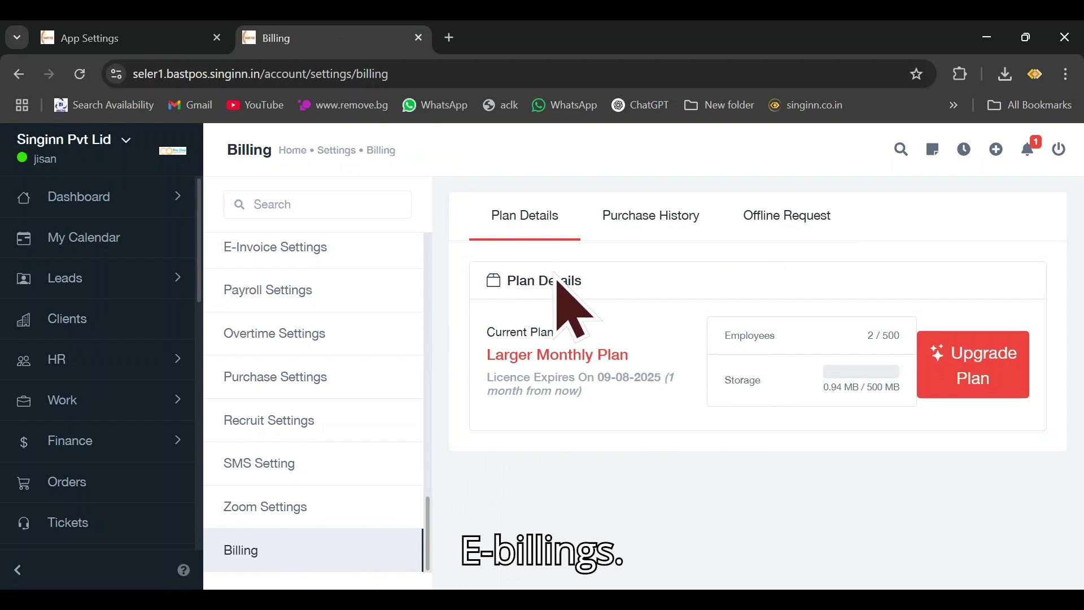
Step: Review the current plan and licence expiry details, then open the upgrade Packages page
{"action": "left_click", "coordinate": [617, 238]}
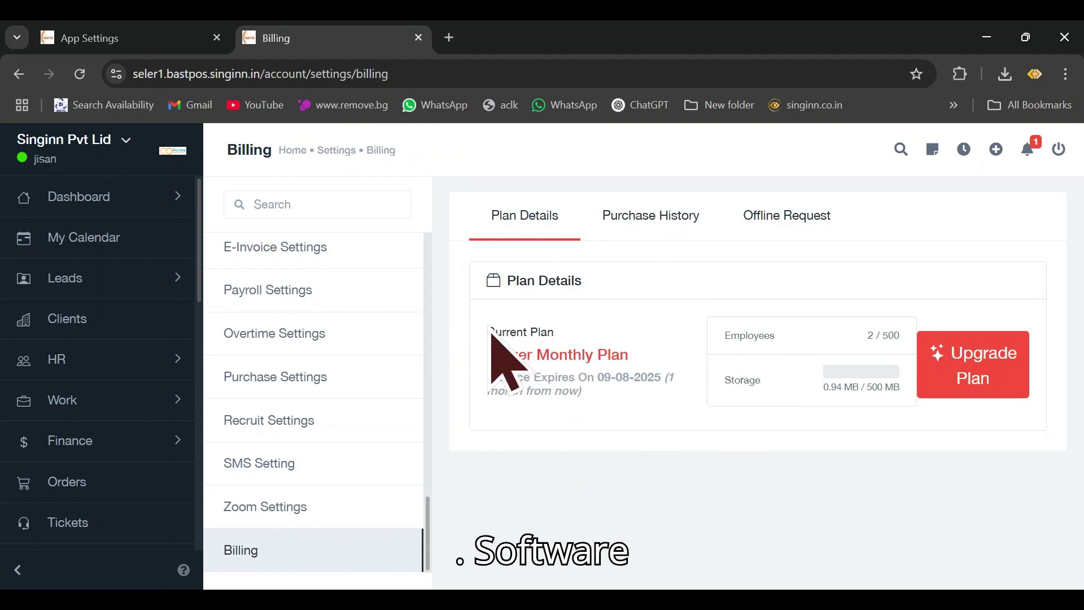
{"action": "left_click_drag", "start_coordinate": [488, 333], "coordinate": [644, 398]}
{"action": "left_click", "coordinate": [633, 395]}
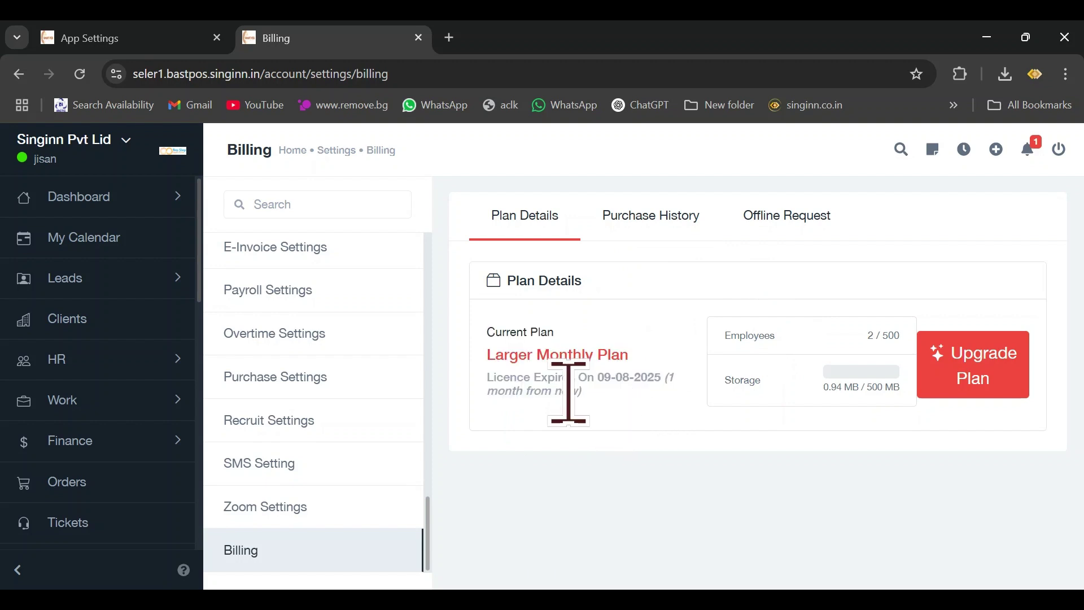
{"action": "left_click_drag", "start_coordinate": [491, 382], "coordinate": [588, 410]}
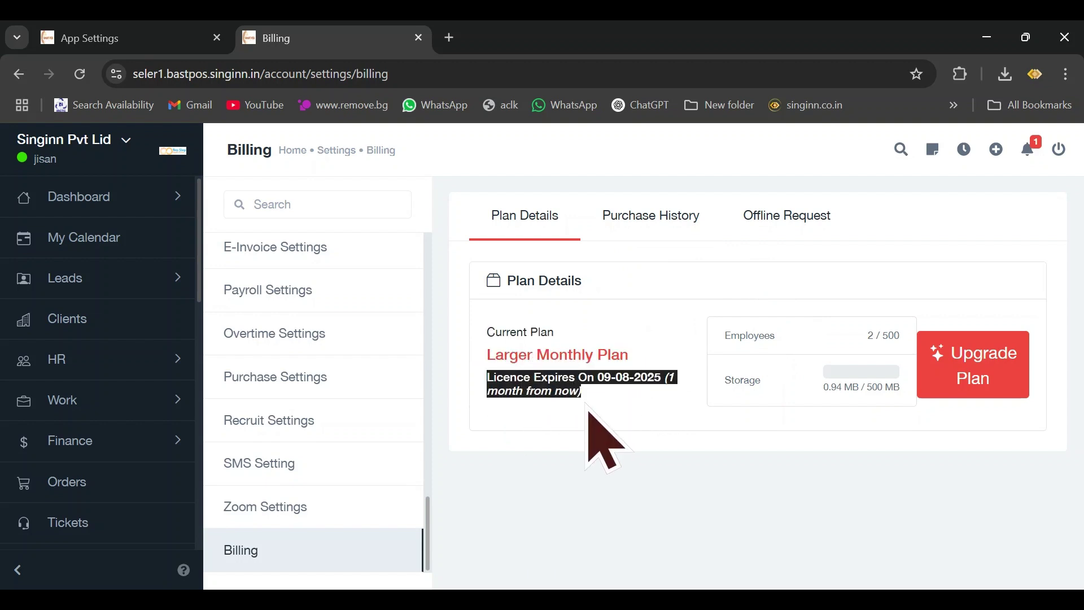
{"action": "left_click", "coordinate": [729, 391]}
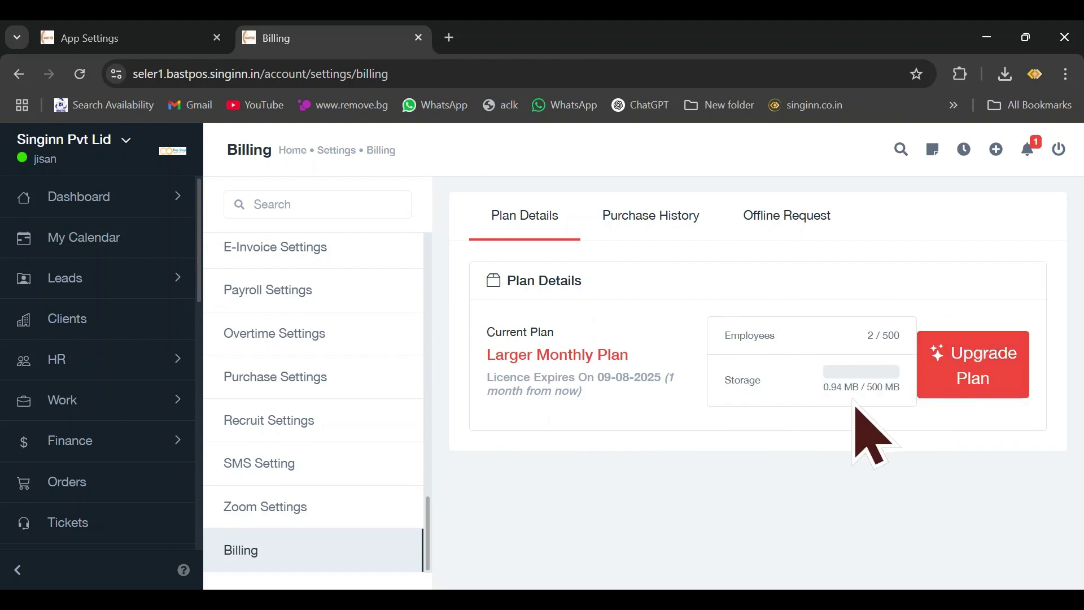
{"action": "left_click", "coordinate": [958, 383]}
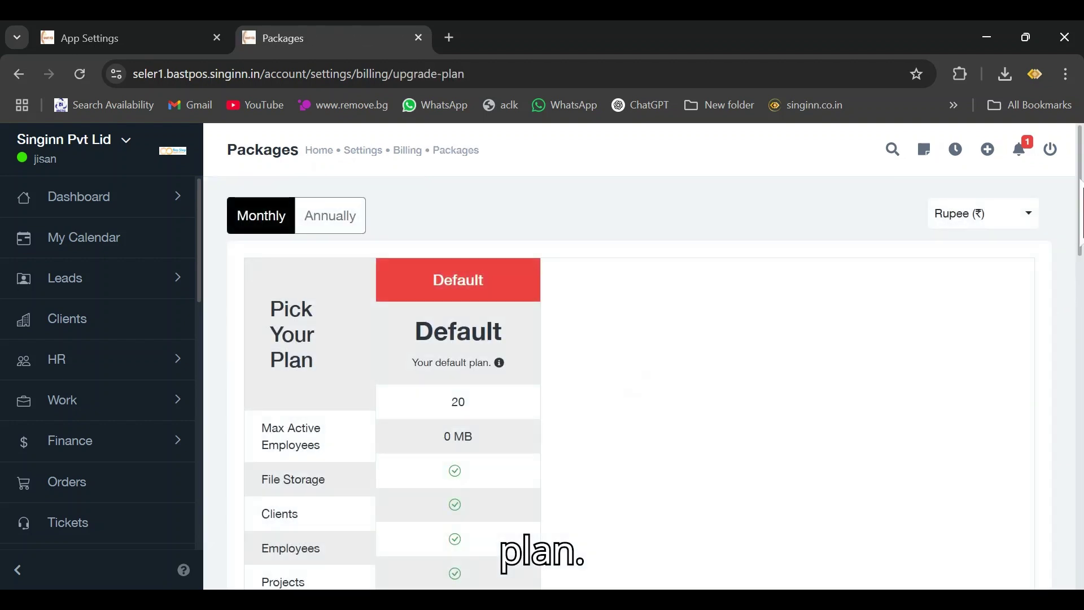
Step: Scroll through the plan packages table, then go back to the Billing page
{"action": "scroll", "coordinate": [639, 384], "scroll_direction": "down", "scroll_amount": 5}
{"action": "scroll", "coordinate": [640, 384], "scroll_direction": "down", "scroll_amount": 15}
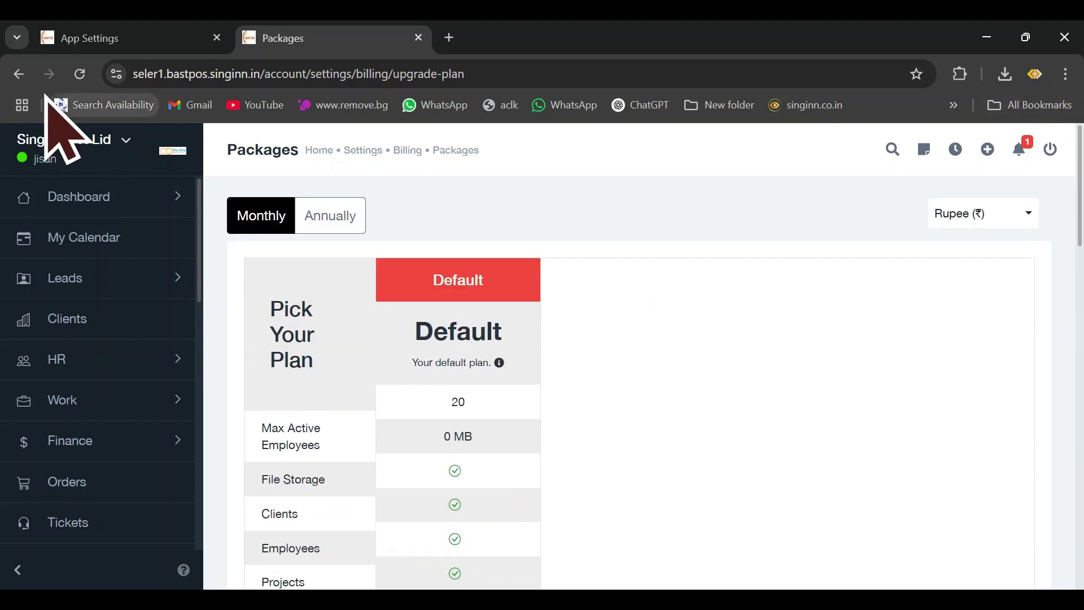
{"action": "left_click", "coordinate": [21, 76]}
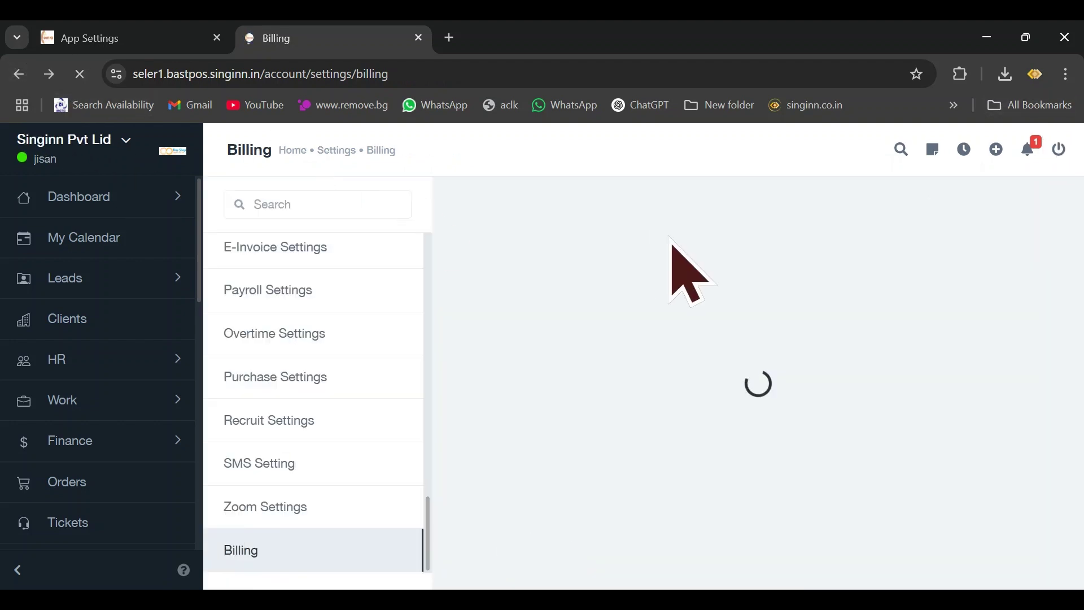
Step: Review Billing's Purchase History and the empty Offline Request list, then open the Advanced Dashboard
{"action": "left_click", "coordinate": [667, 218]}
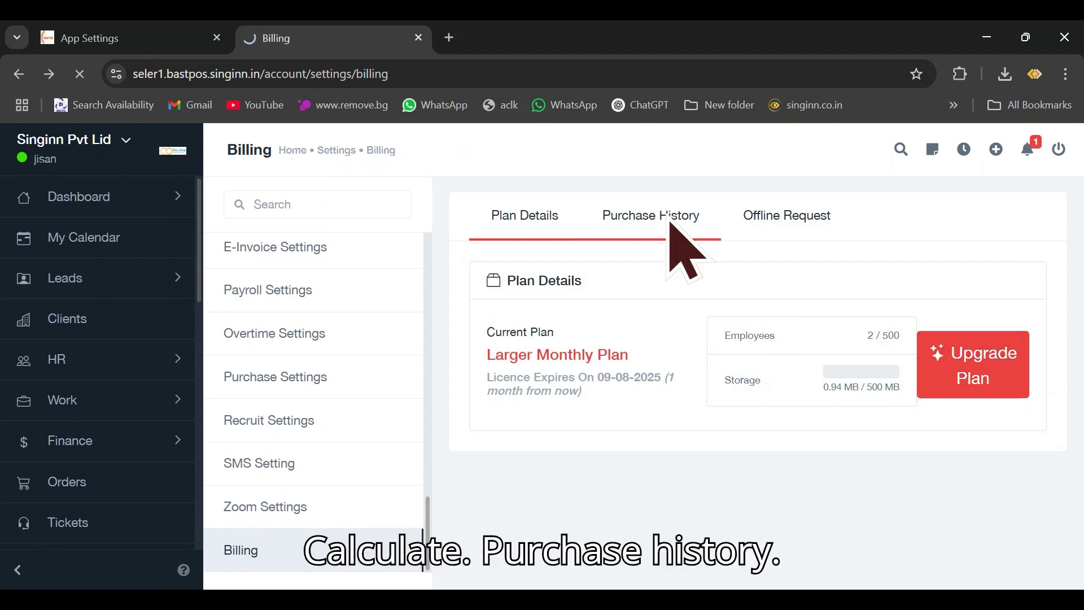
{"action": "left_click", "coordinate": [775, 226]}
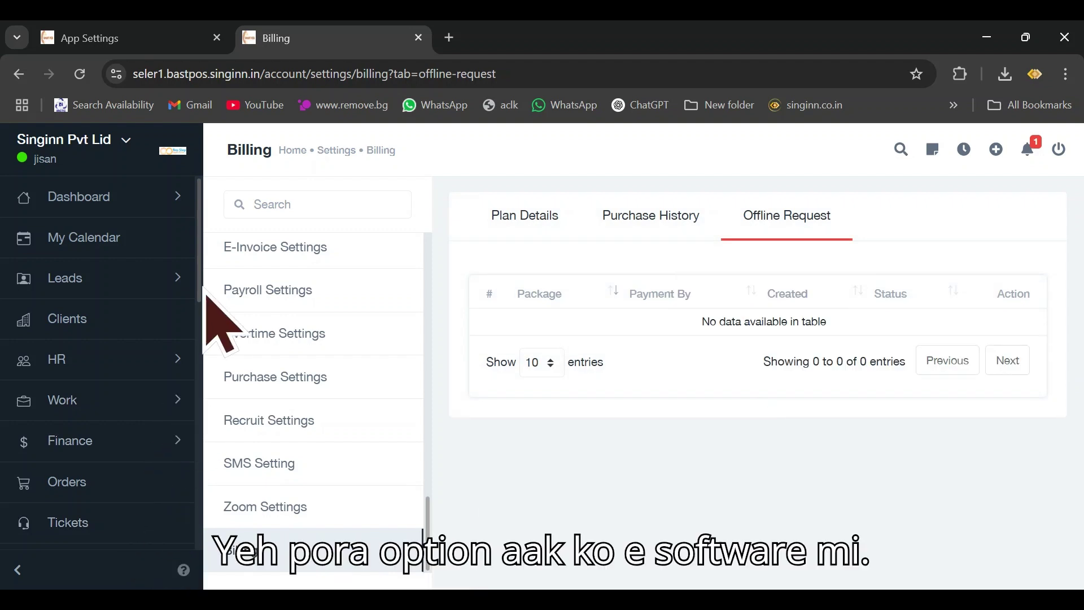
{"action": "left_click_drag", "start_coordinate": [204, 266], "coordinate": [165, 114]}
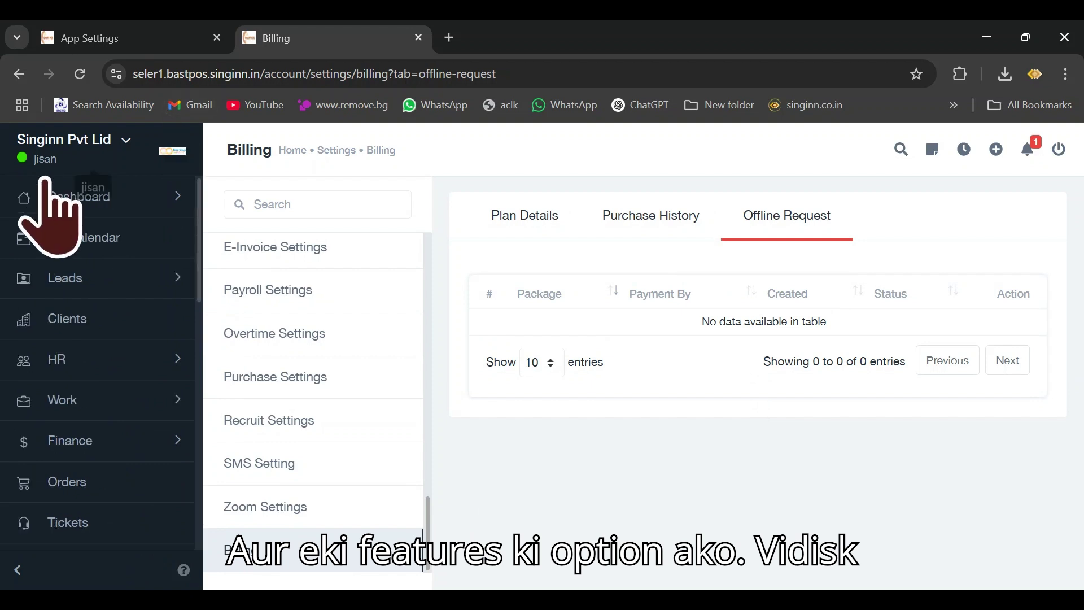
{"action": "left_click", "coordinate": [55, 196]}
{"action": "left_click", "coordinate": [96, 265]}
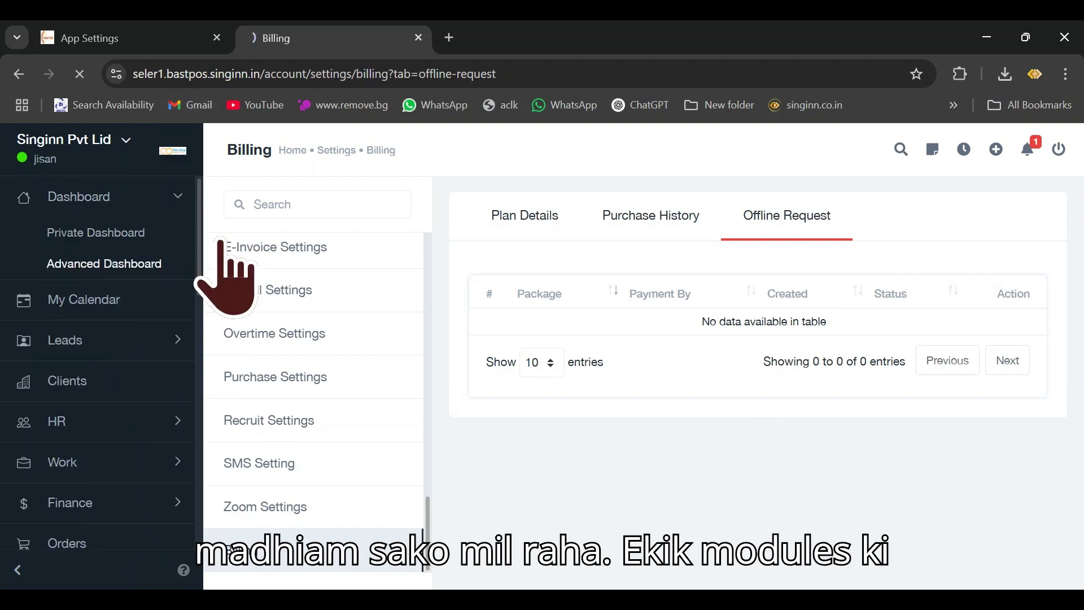